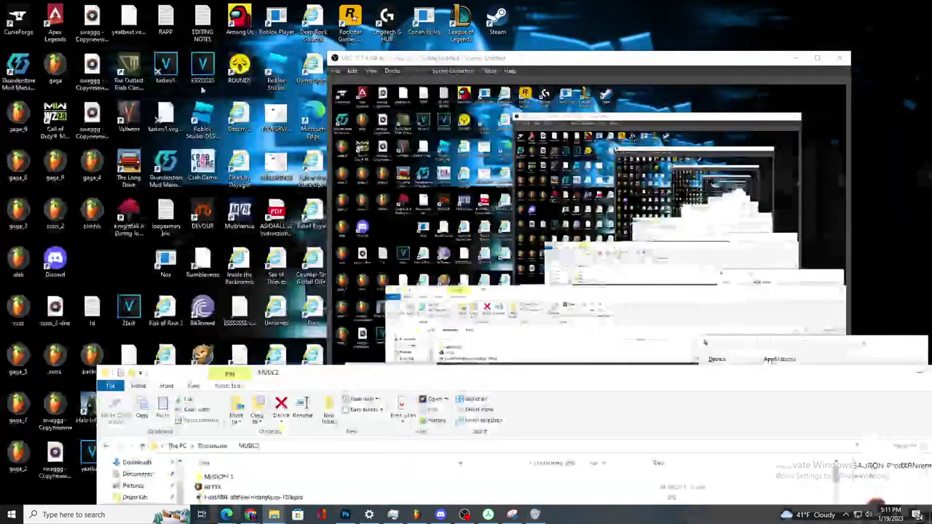
- Move the MUSIC2 folder window up, then close the YouTube Studio Chrome window, leaving the site with its unsaved changes
drag(716, 373, 524, 67)
mouse_move(253, 514)
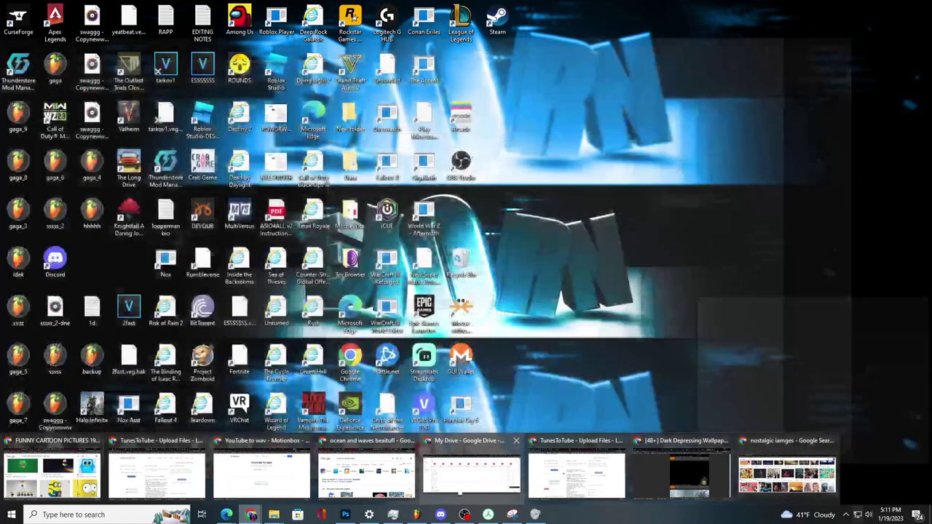
mouse_move(382, 489)
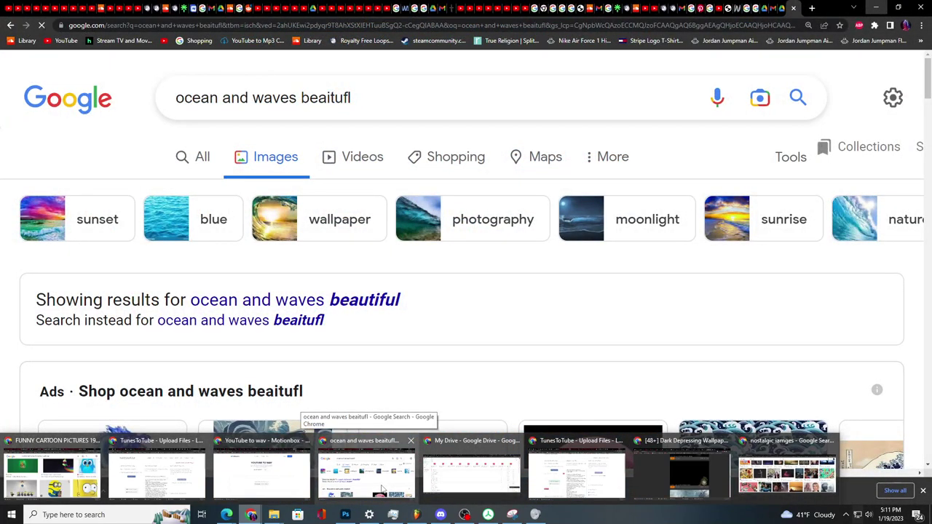
mouse_move(286, 472)
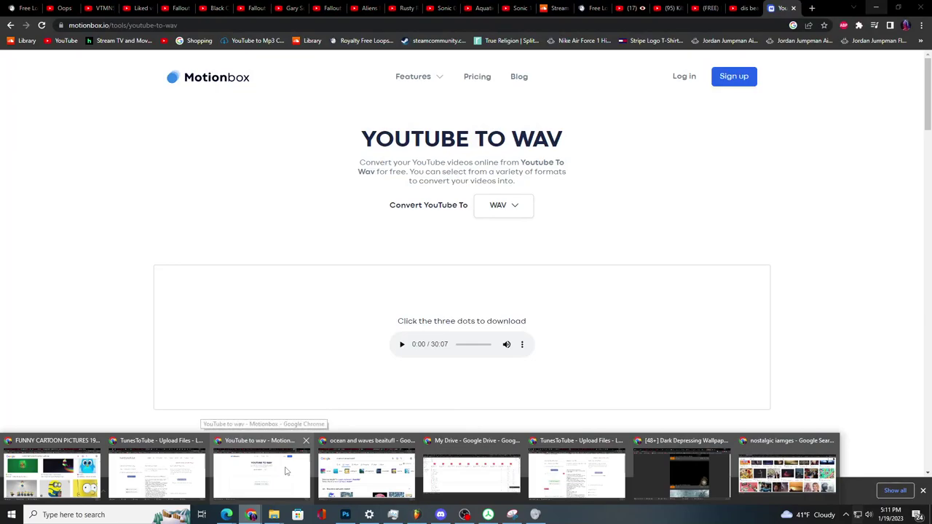
mouse_move(161, 470)
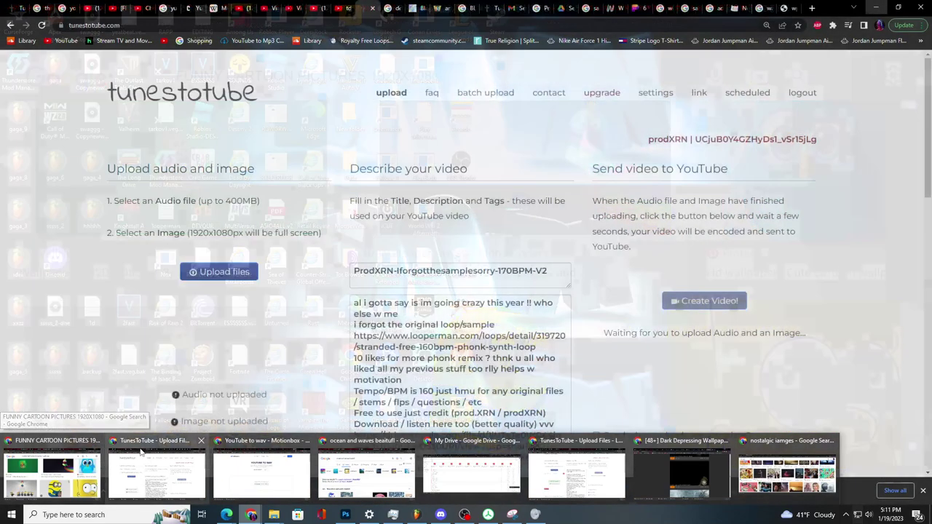
click(142, 453)
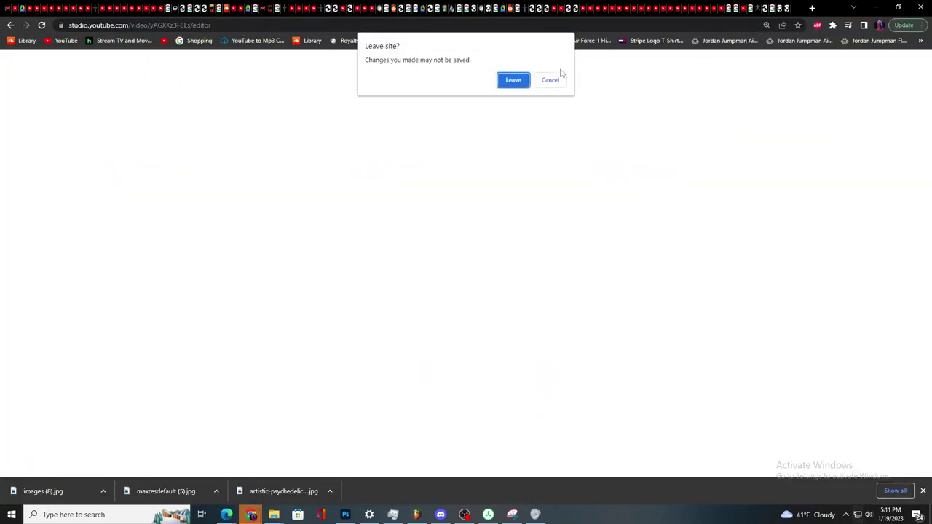
click(514, 79)
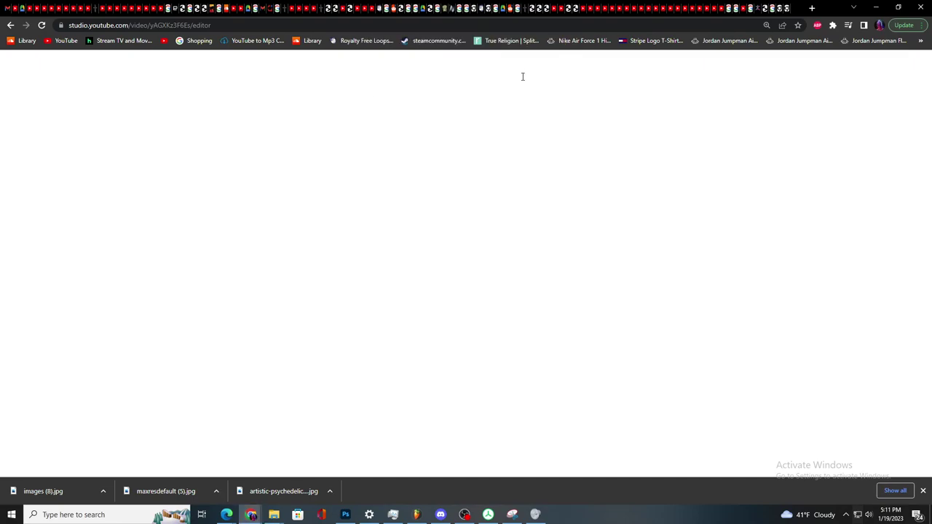
- Close the remaining Chrome windows, including TunesToTube, Motionbox and Google Drive
click(252, 514)
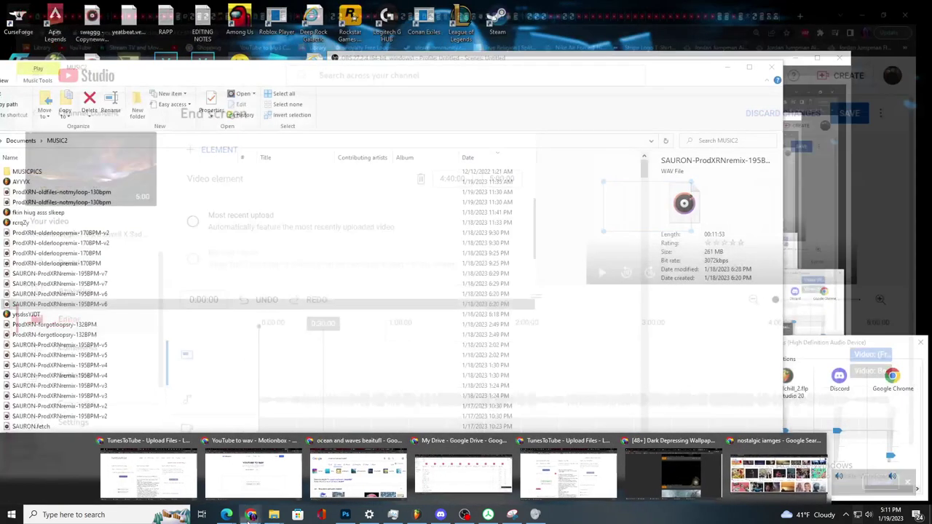
click(202, 305)
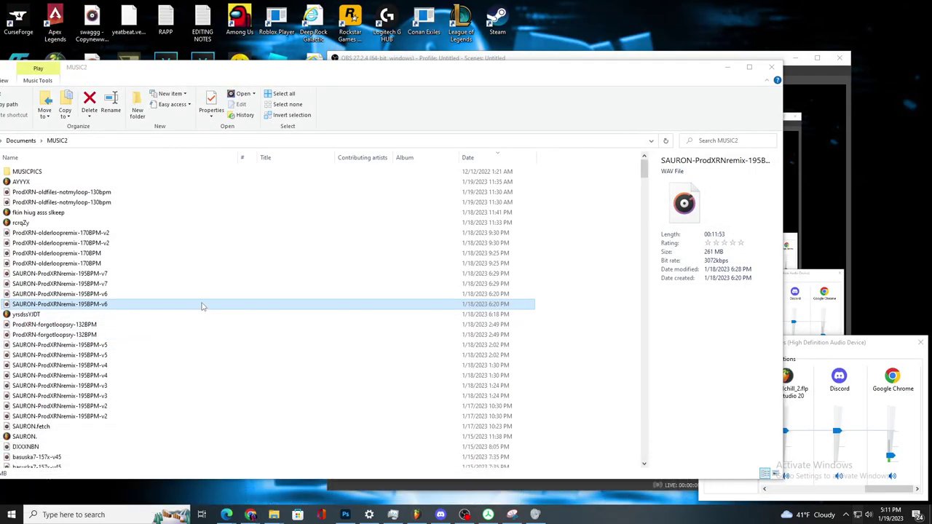
click(252, 514)
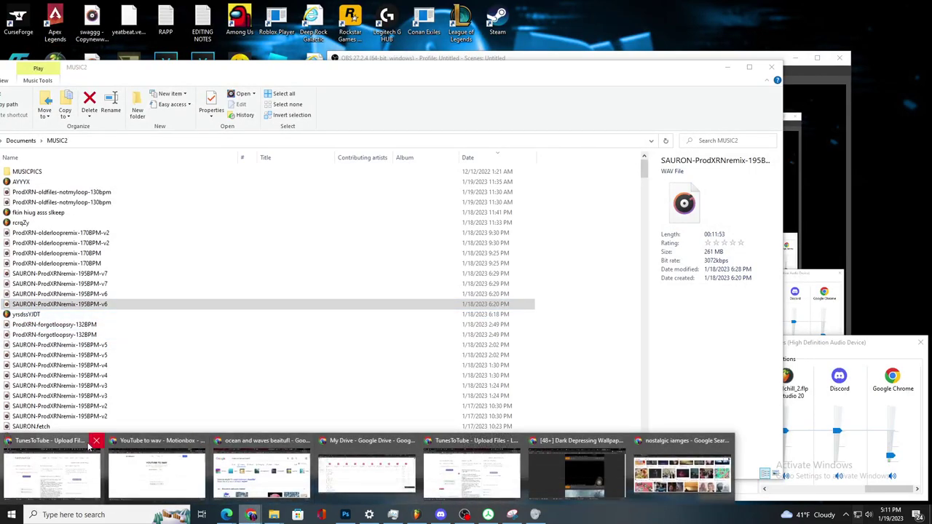
click(133, 457)
click(252, 514)
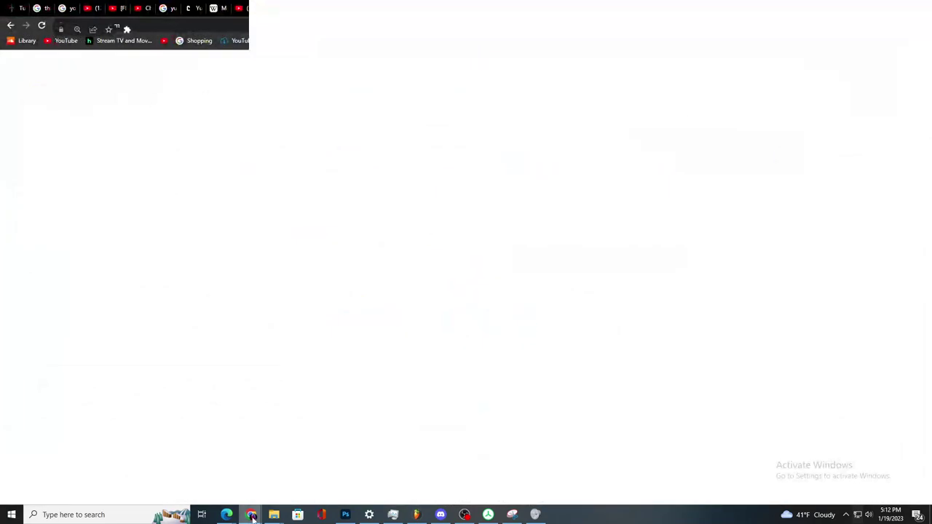
right_click(251, 515)
click(239, 494)
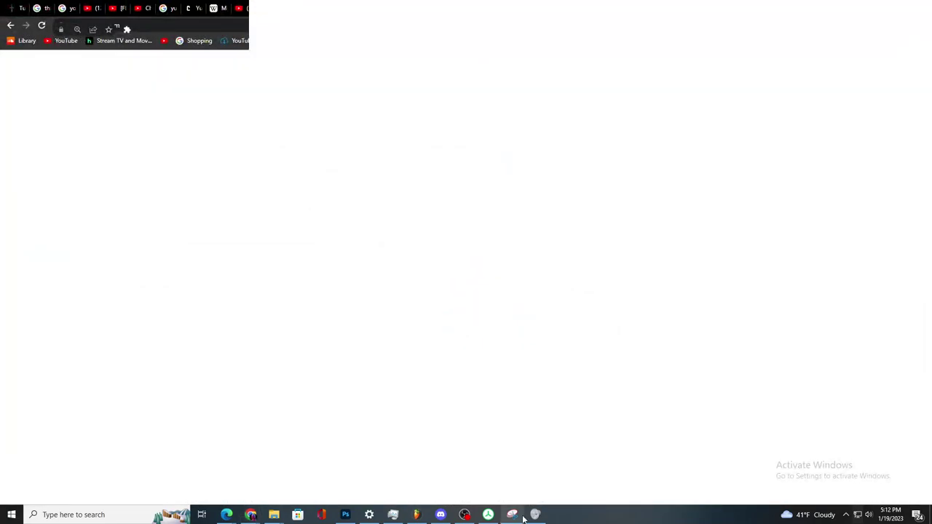
- Maximize the OBS recording window, then bring up Task Manager to examine the running processes
click(464, 515)
drag(596, 62, 609, 1)
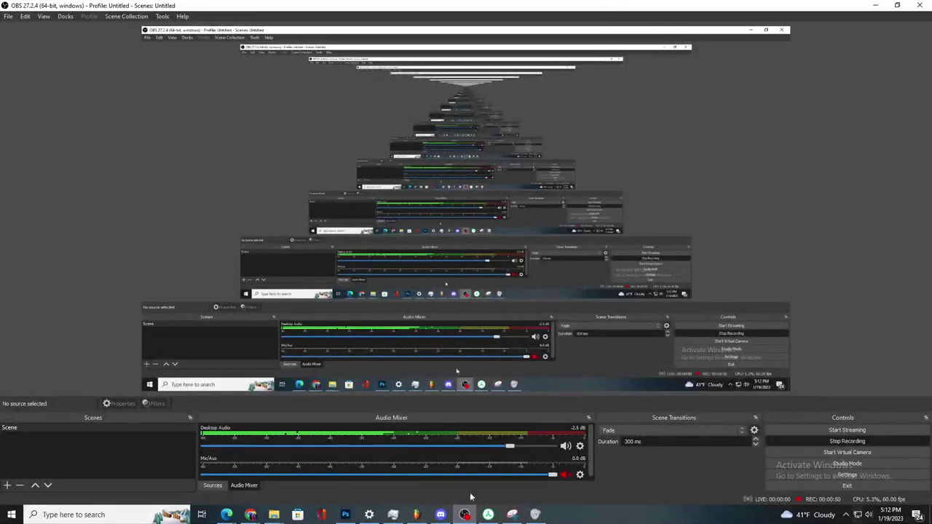
click(393, 515)
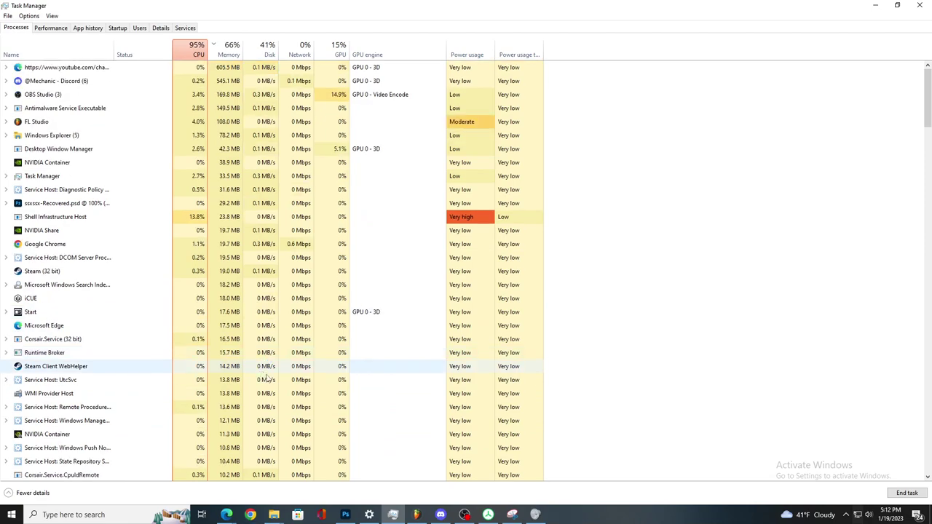
- Launch FL Studio 20 and Google Chrome, opening Chrome with the Person 1 profile
click(146, 514)
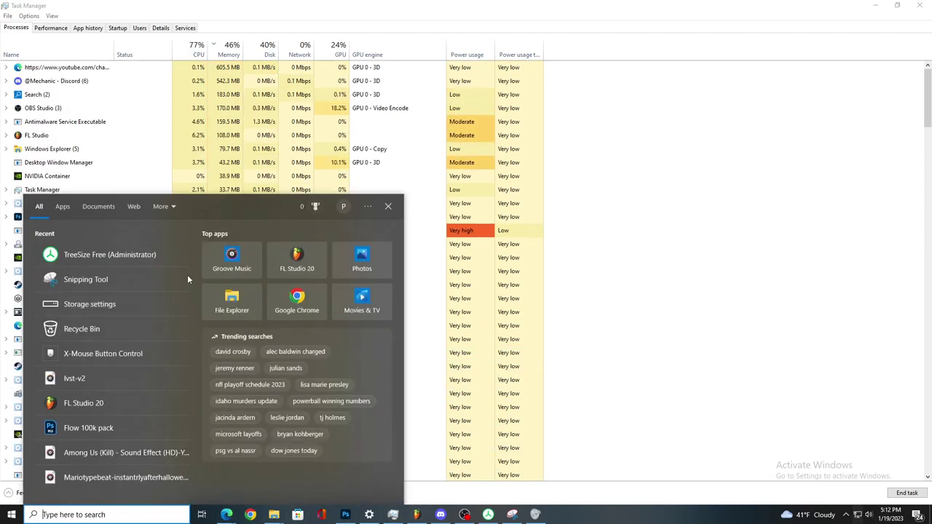
click(296, 262)
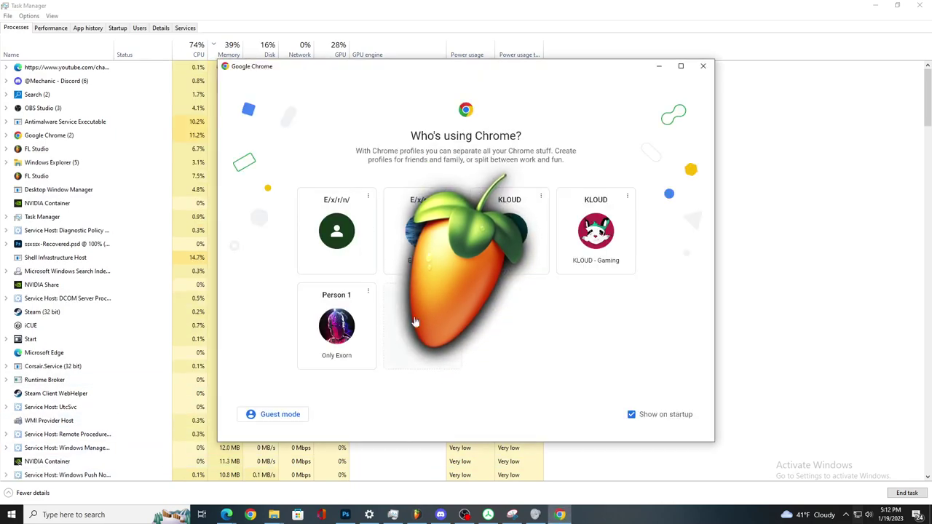
click(354, 336)
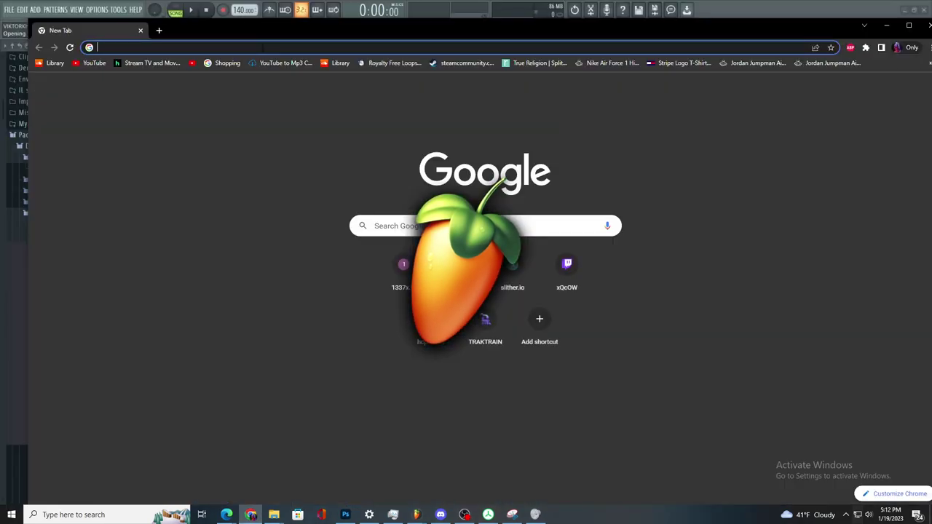
- Open the looperman.com website in the new Chrome tab
click(262, 46)
text(loop)
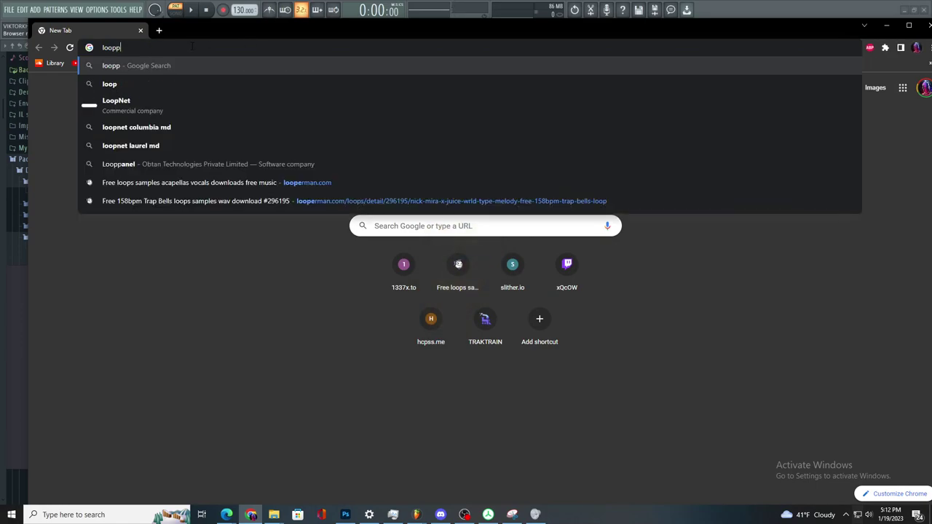
click(174, 101)
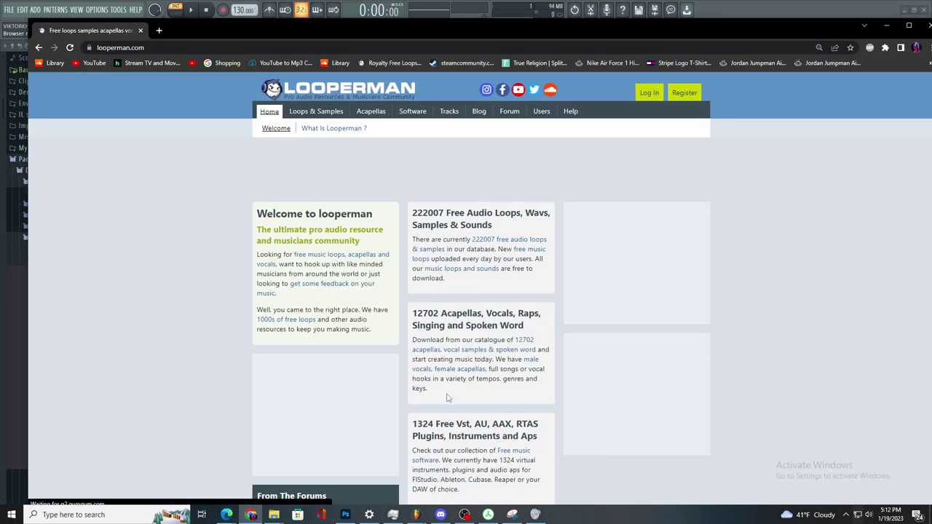
- Log in to Looperman with the saved account details after passing the security check
click(304, 112)
click(528, 399)
click(507, 470)
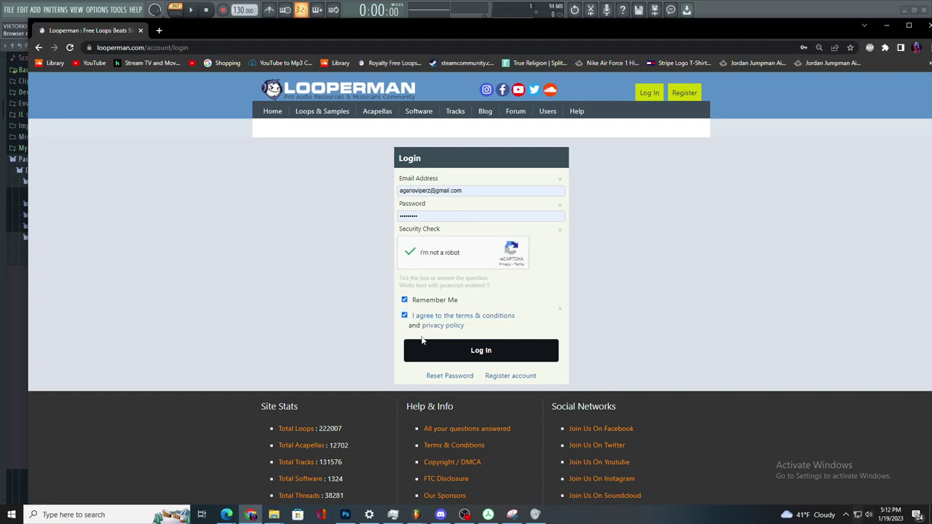
click(434, 345)
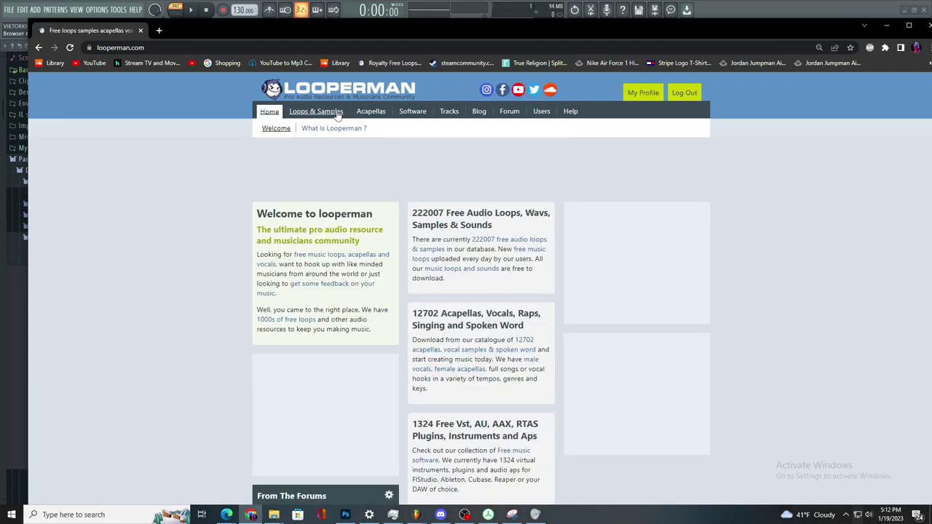
- Browse the loops and samples listing, previewing recent trap loops such as Cut Off and Calabria, and check the Volume Mixer
click(337, 116)
scroll(495, 306, down, 3)
click(523, 358)
scroll(513, 342, down, 3)
click(524, 278)
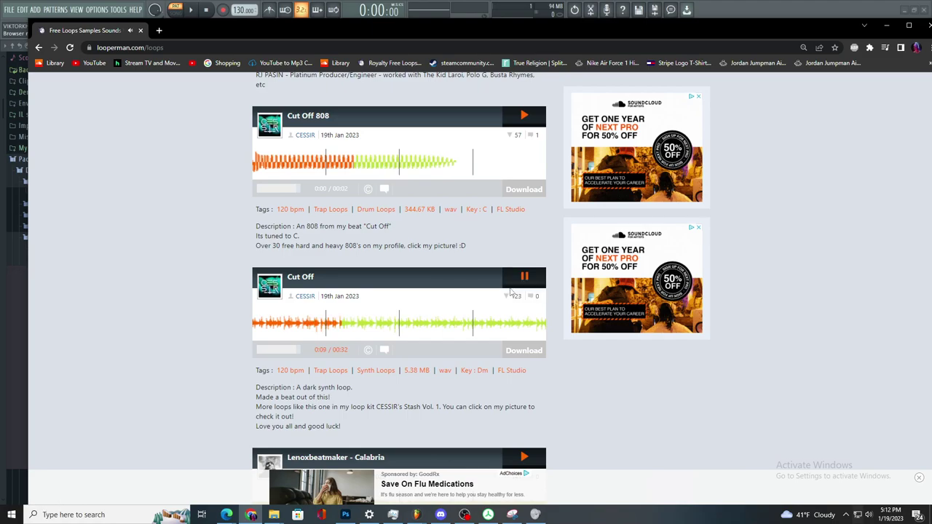
scroll(529, 322, down, 5)
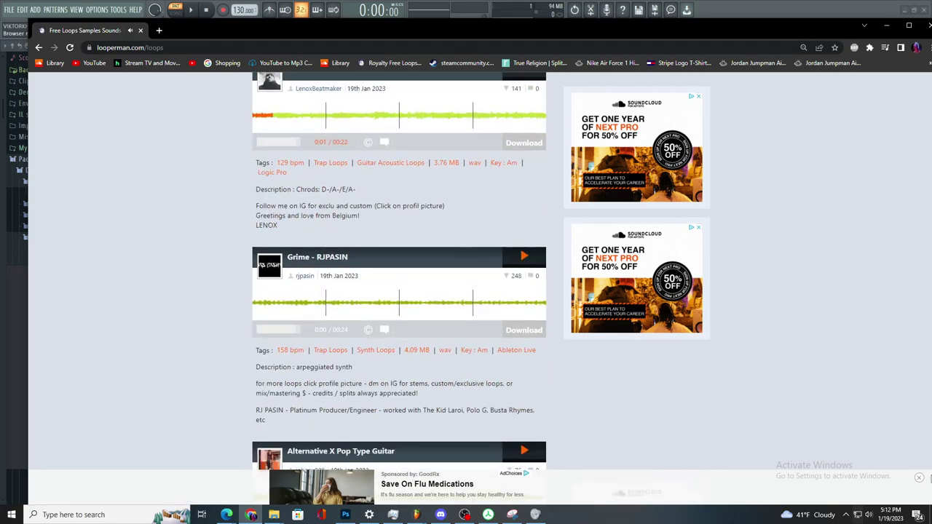
click(869, 515)
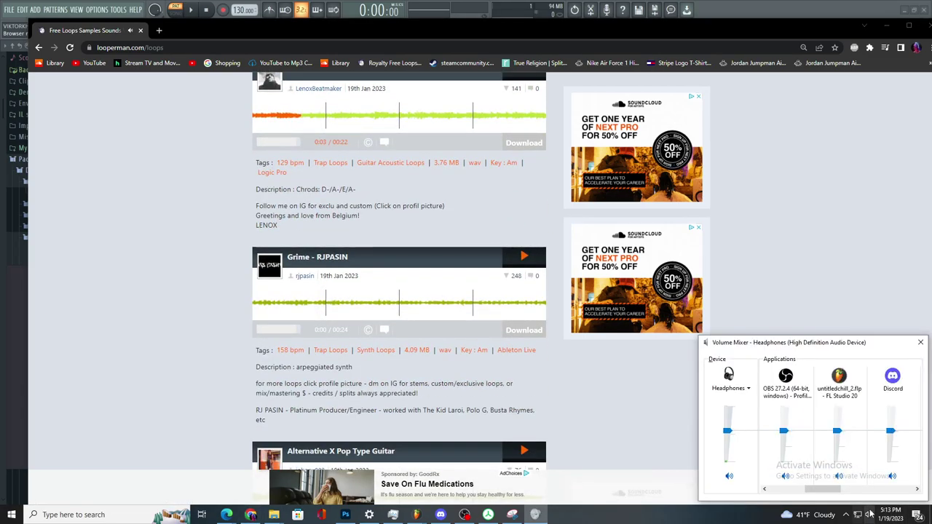
click(793, 307)
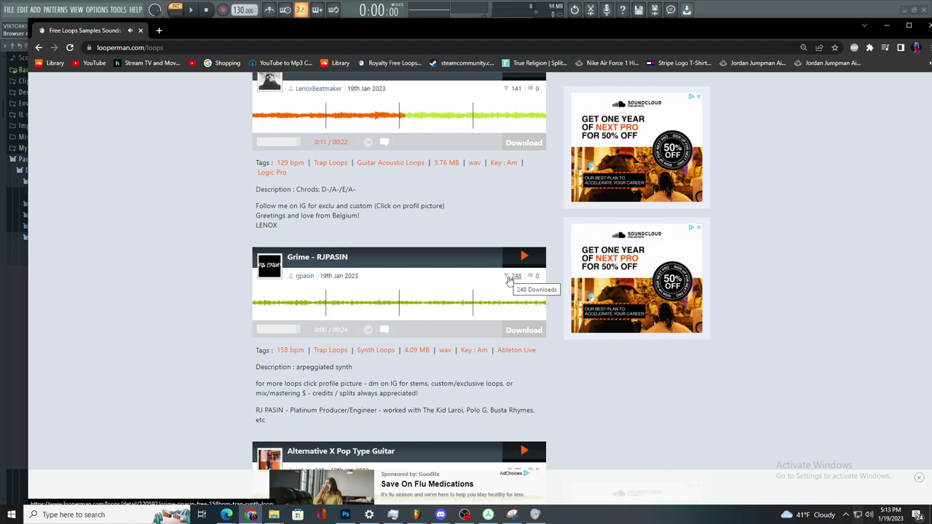
- Download the Calabria guitar loop, stop its preview and show the downloaded WAV in the Downloads folder
click(527, 141)
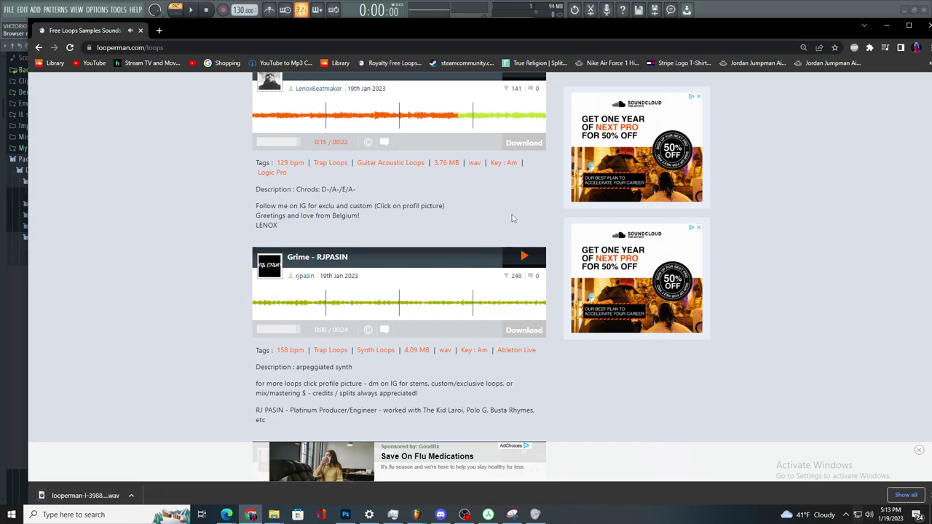
scroll(226, 350, up, 2)
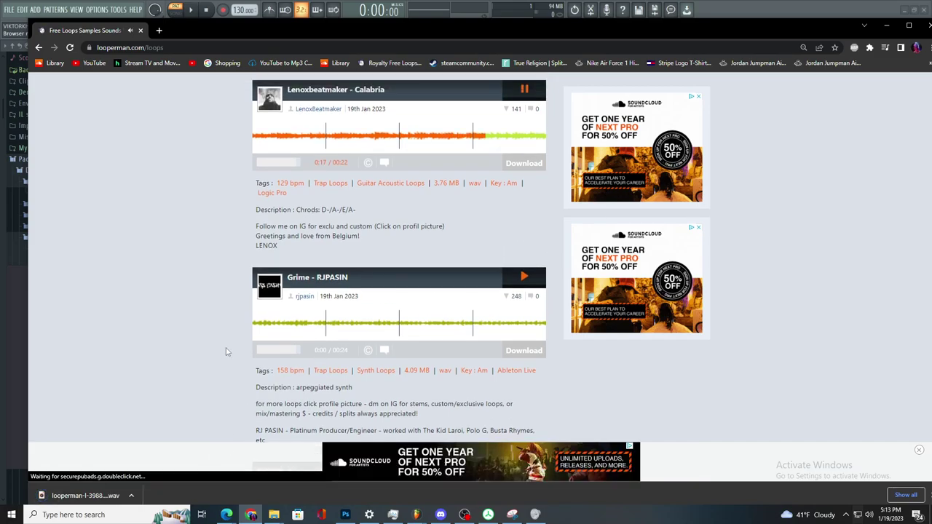
click(132, 496)
click(525, 213)
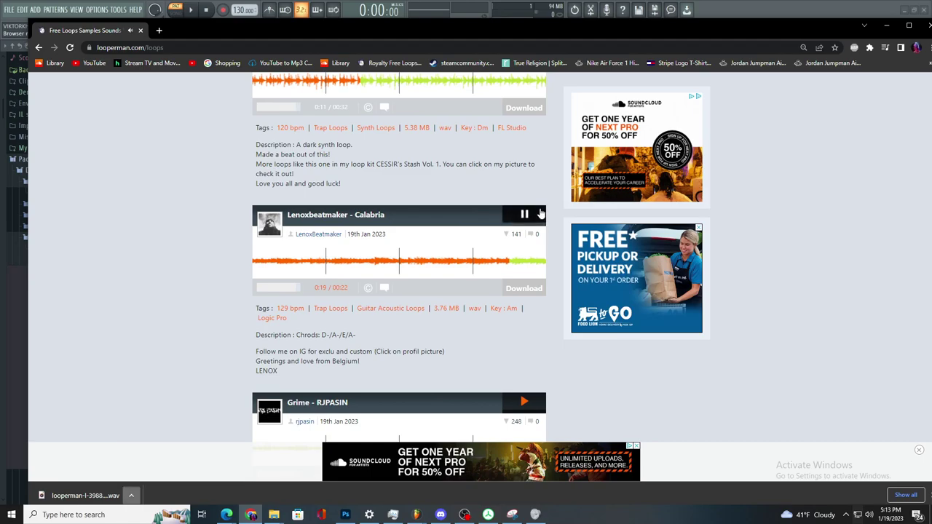
click(132, 495)
click(162, 462)
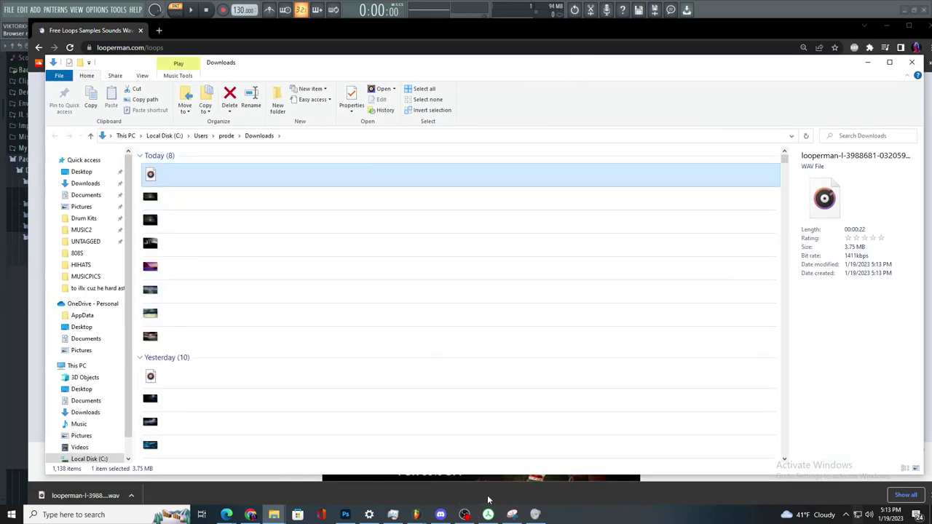
- Switch to FL Studio and place the downloaded Calabria WAV in the playlist on Track 7, starting at bar 1
mouse_move(413, 515)
click(440, 473)
mouse_move(281, 518)
click(577, 477)
drag(228, 69, 624, 206)
drag(405, 287, 247, 227)
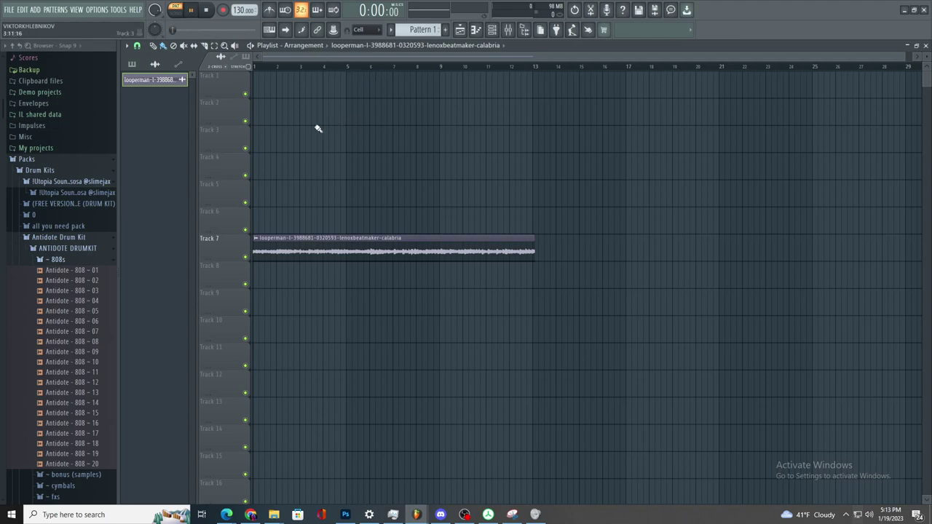
- Switch playback to song mode and toggle the metronome while test-playing the loop
scroll(321, 126, up, 4)
click(176, 10)
key(space)
scroll(312, 119, down, 3)
key(space)
click(269, 10)
key(space)
key(space)
- Set the project tempo to 129 BPM and play the loop from the start
mouse_move(239, 10)
mouse_down()
mouse_move(240, 0)
mouse_move(240, 11)
mouse_up()
key(space)
key(space)
click(418, 141)
right_click(417, 140)
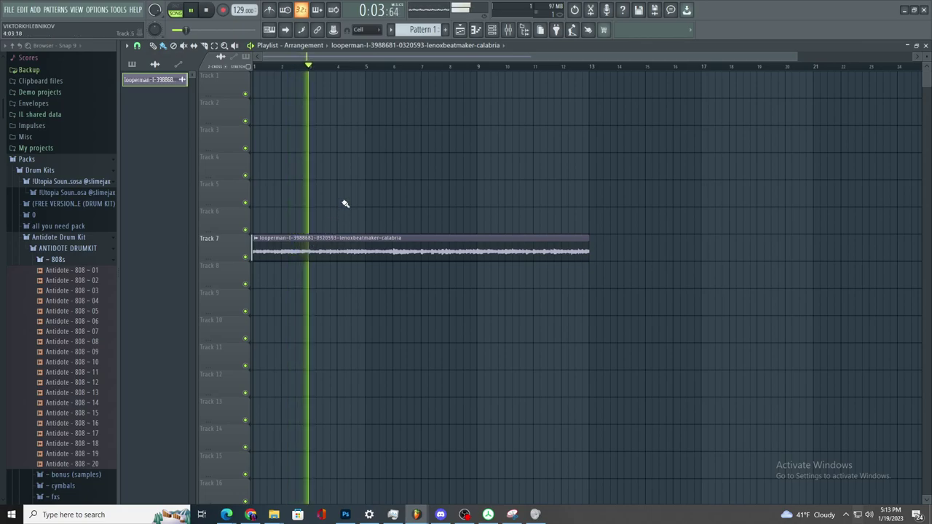
scroll(350, 208, up, 5)
scroll(454, 213, down, 5)
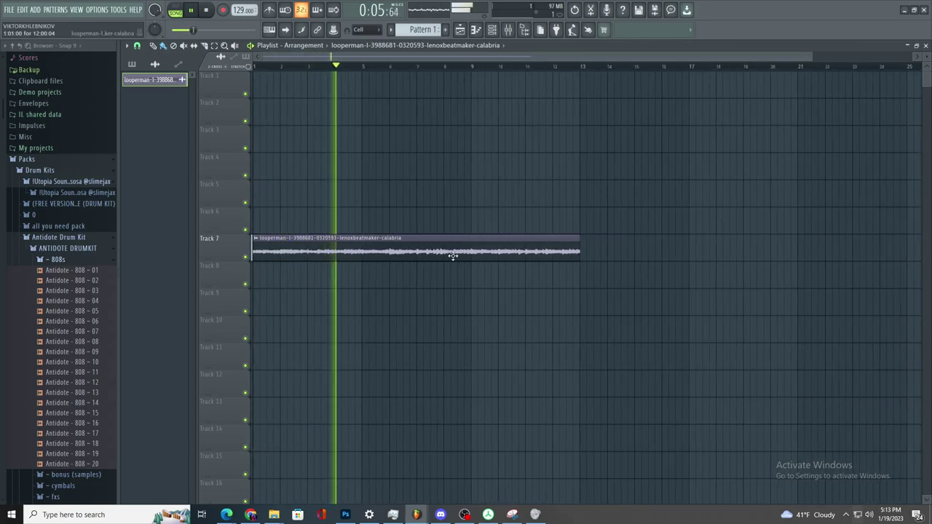
- Route the loop's audio clip to mixer track 1 and add an effect in that insert's first slot
double_click(453, 253)
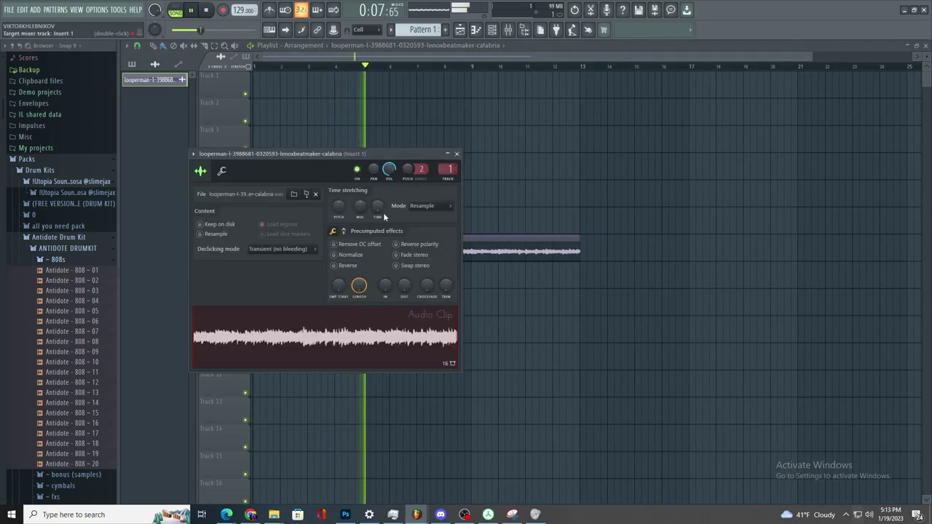
click(507, 29)
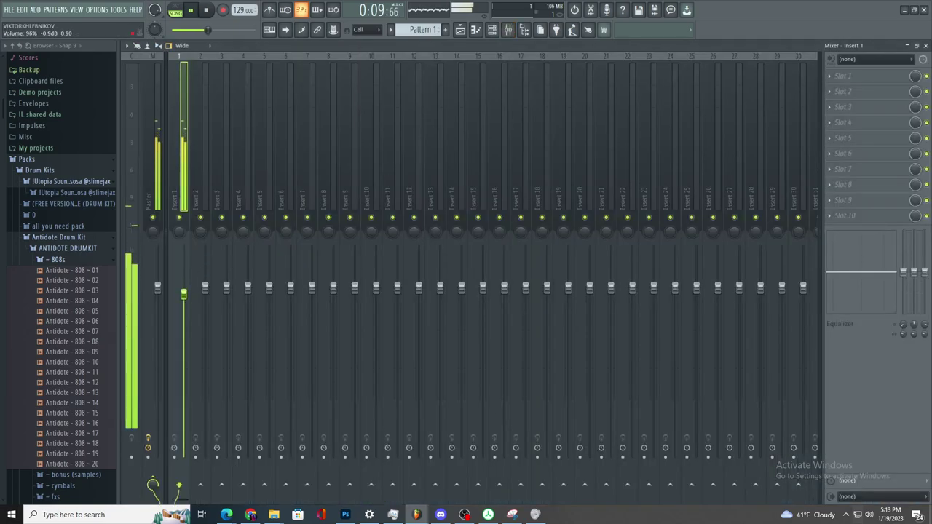
click(883, 77)
click(701, 327)
- Add a second copy of the Calabria loop to the playlist on Track 8, starting at bar 13
click(461, 30)
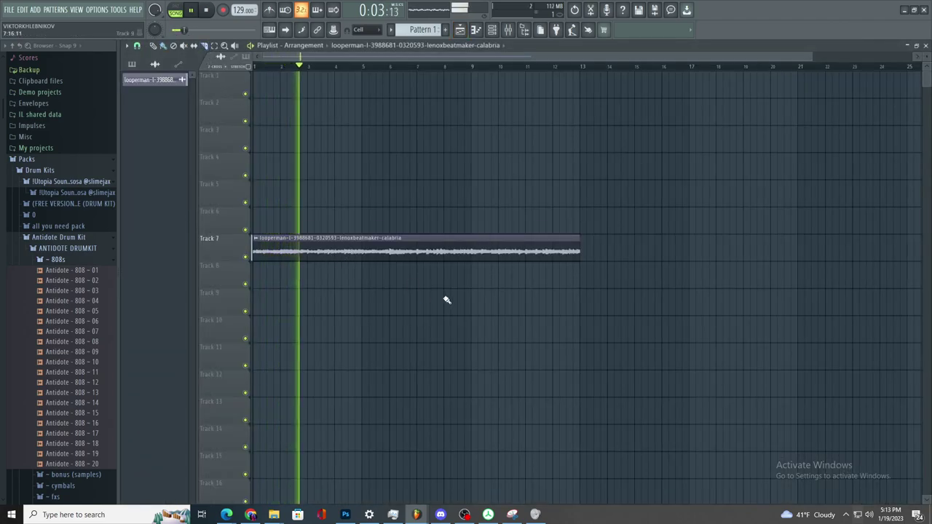
click(590, 277)
click(583, 266)
click(613, 347)
right_click(632, 339)
click(583, 265)
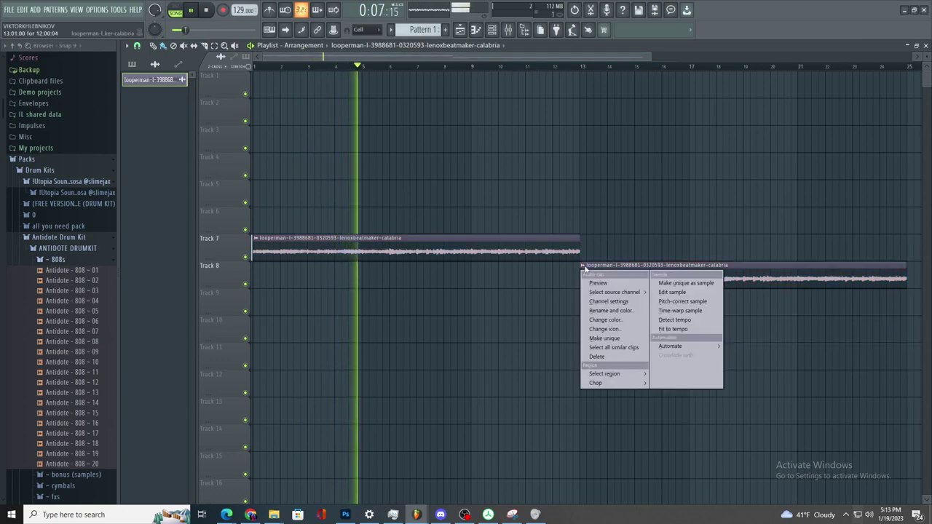
click(605, 347)
right_click(611, 333)
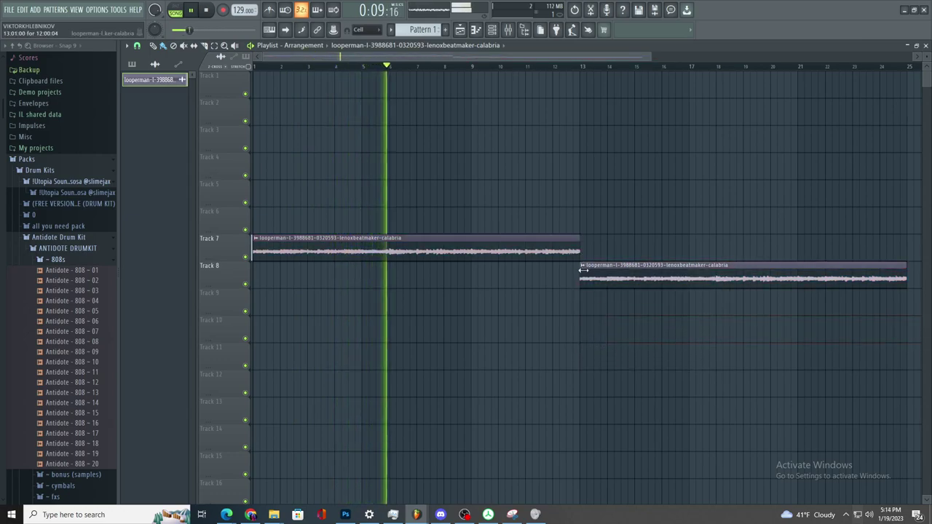
- Make the Track 8 copy of the loop unique, route it to mixer track 2, and restart playback
click(582, 267)
click(609, 338)
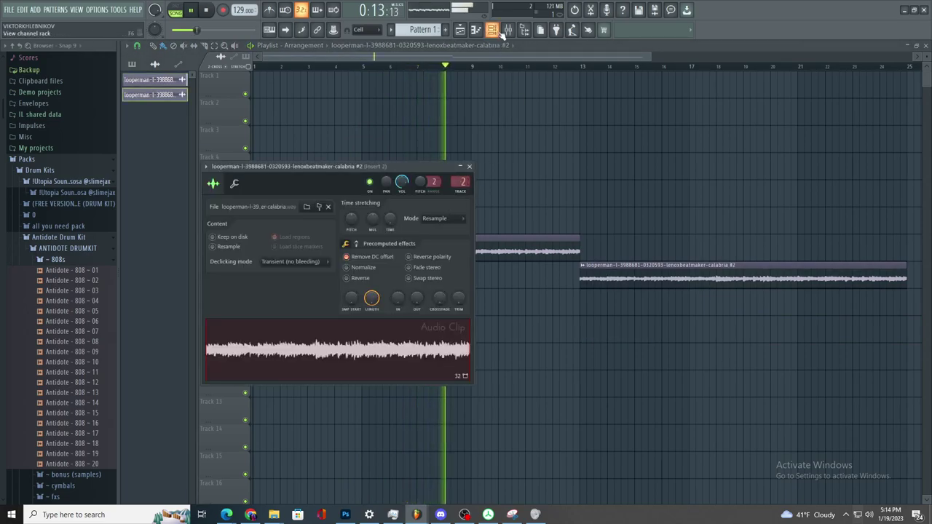
click(508, 30)
click(459, 30)
key(space)
key(space)
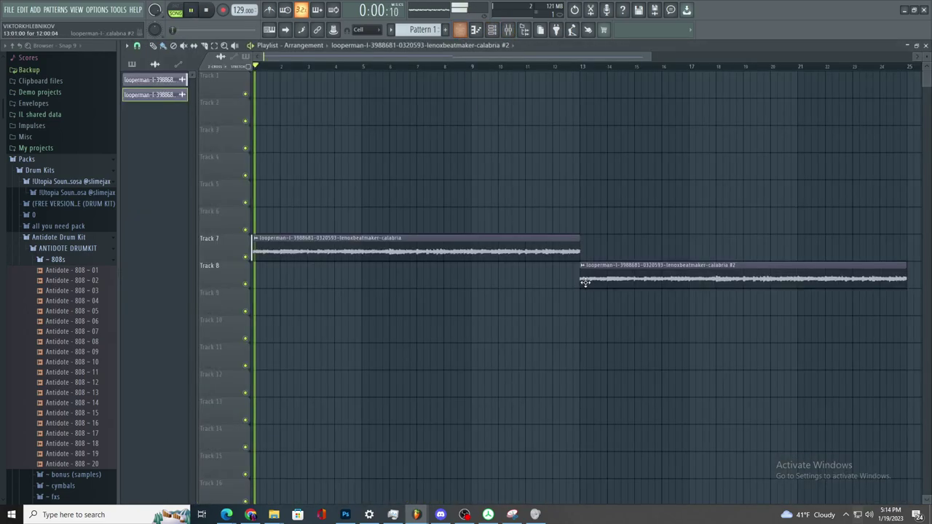
- Trim the Track 7 loop to end at bar 9 and the unique copy to bars 9–13, then repeat that copy from bar 13
drag(582, 284, 800, 318)
drag(827, 280, 502, 293)
drag(580, 250, 470, 290)
click(519, 274)
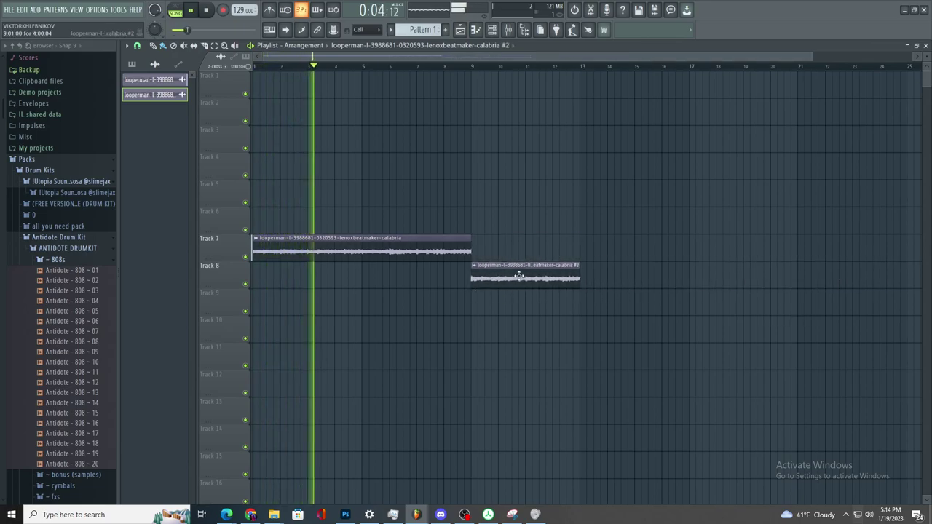
click(588, 249)
double_click(601, 249)
- Add Fruity Stereo Enhancer in slot 2 of Insert 2, offset its phase about 3.8 ms left, and lower the insert's volume
click(507, 29)
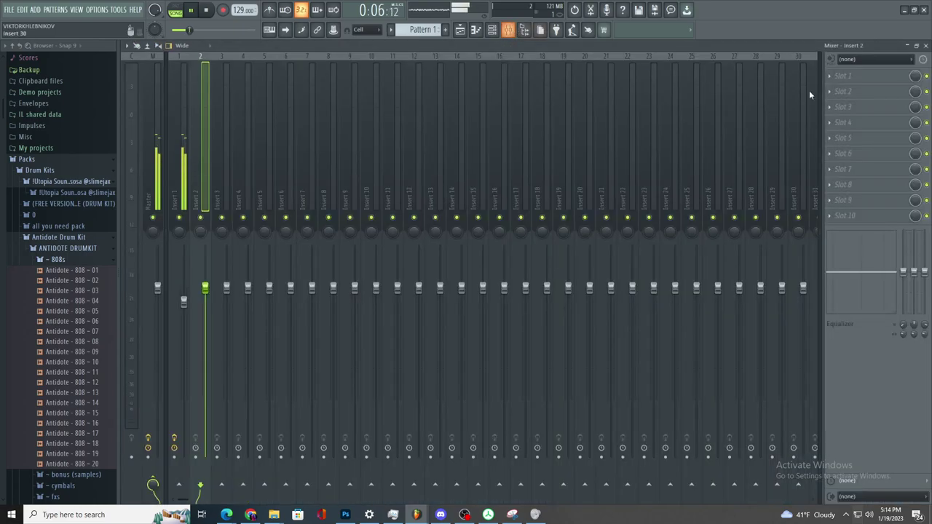
click(843, 91)
click(693, 436)
drag(299, 208, 299, 229)
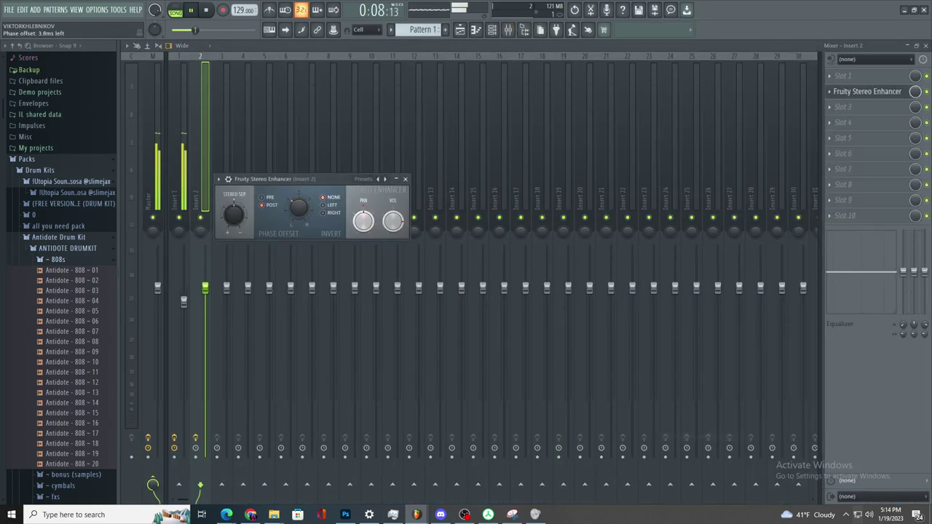
drag(208, 289, 208, 312)
- On Insert 2, add Fruity Parametric EQ 2 in slot 1 with the lows rolled off, and Fruity Reeverb 2 in slot 3
click(838, 76)
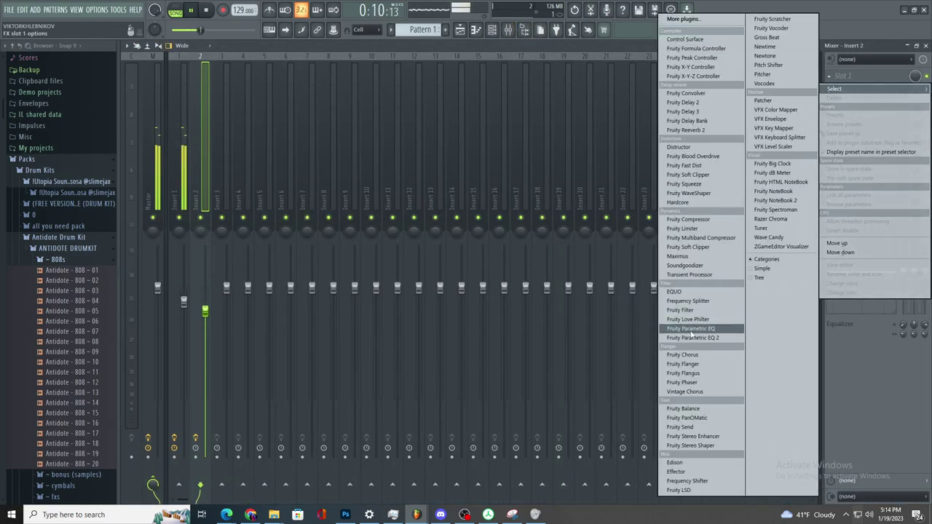
click(693, 338)
drag(246, 249, 231, 270)
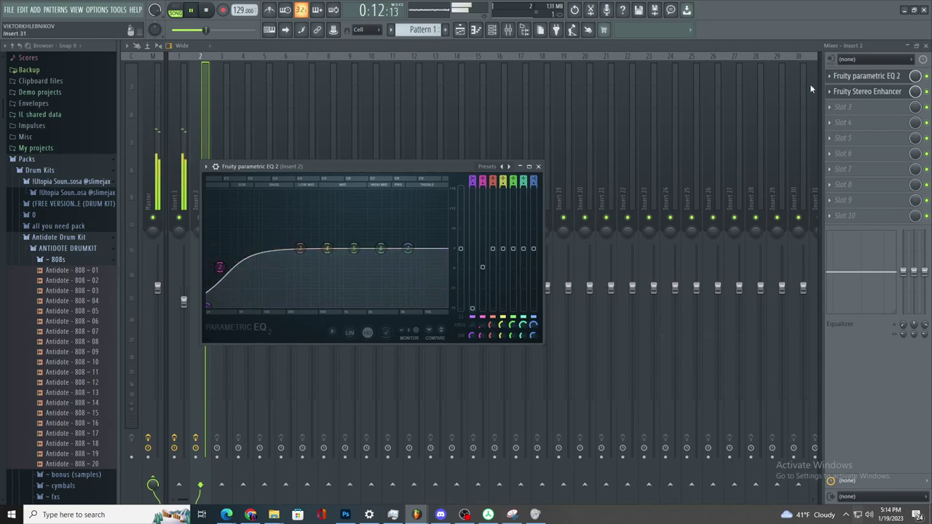
click(843, 106)
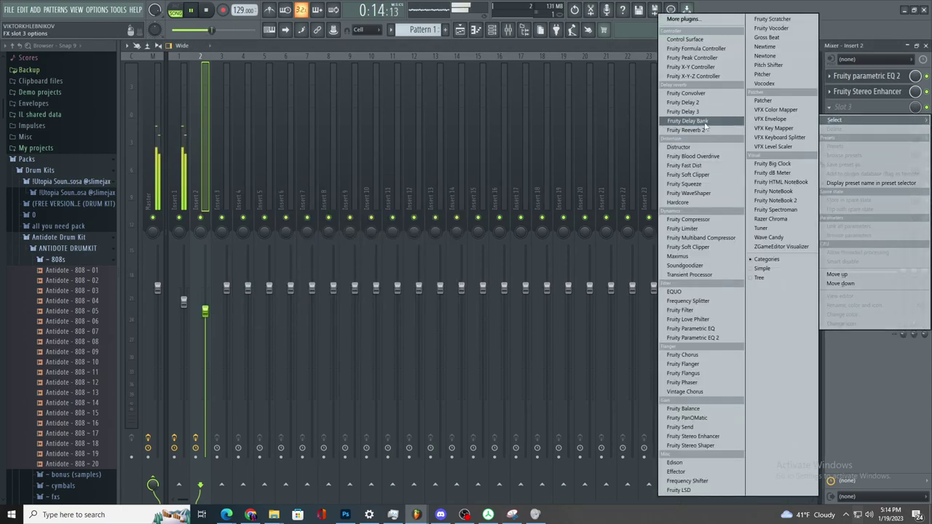
click(699, 130)
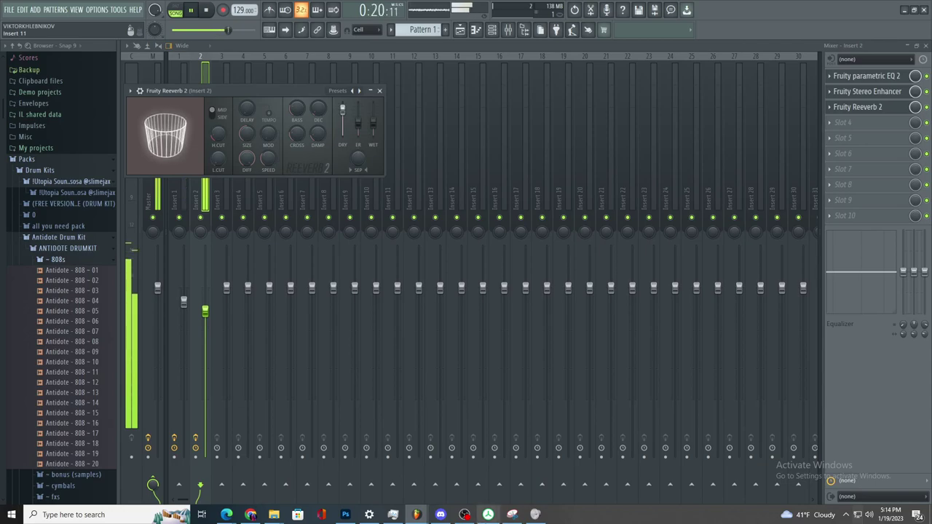
key(super)
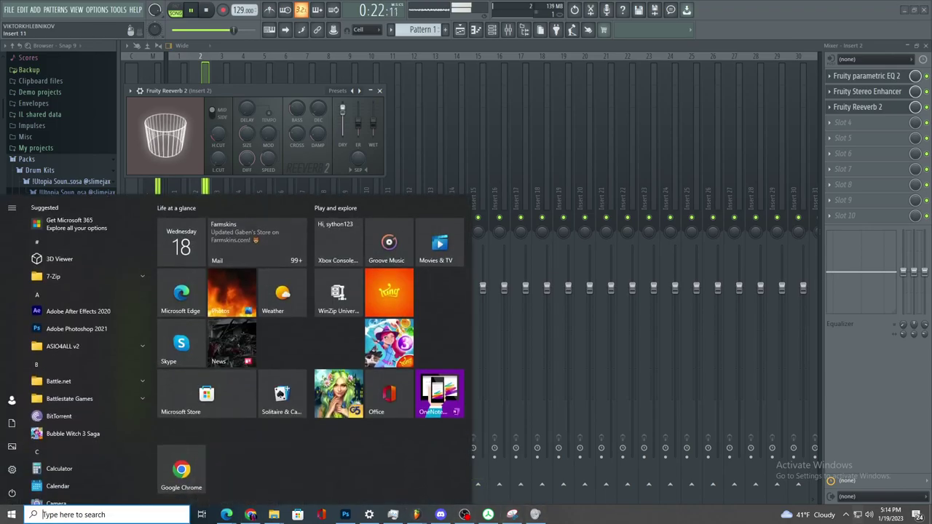
click(829, 139)
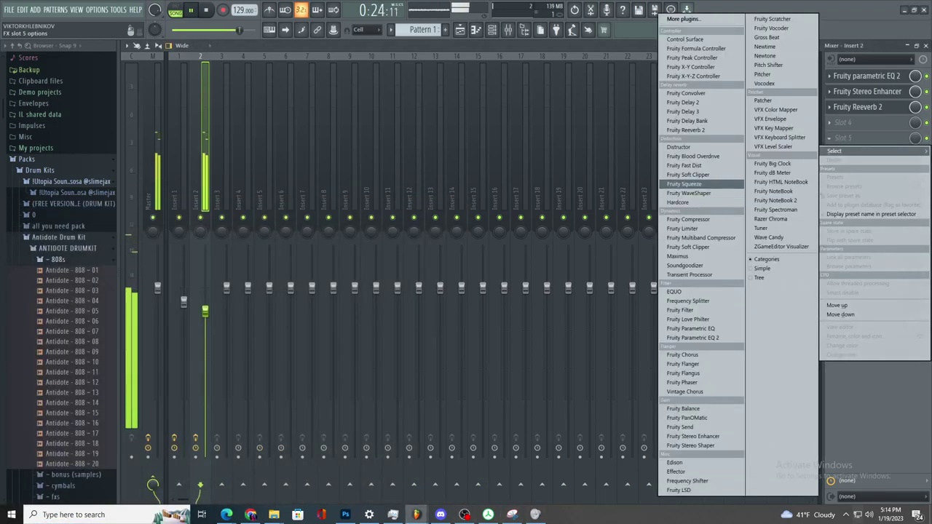
key(super)
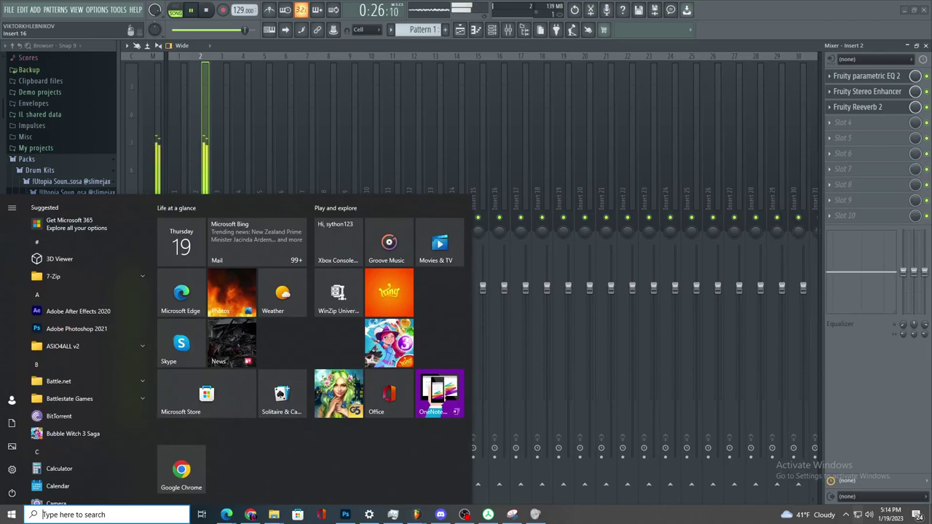
- Close the unresponsive FL Studio project without saving its changes, and close the crashed program
mouse_move(416, 515)
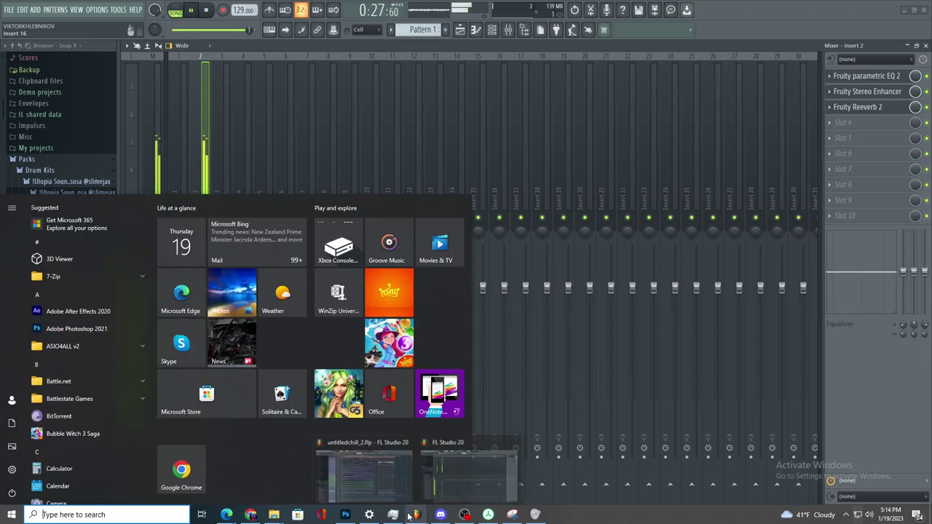
click(513, 441)
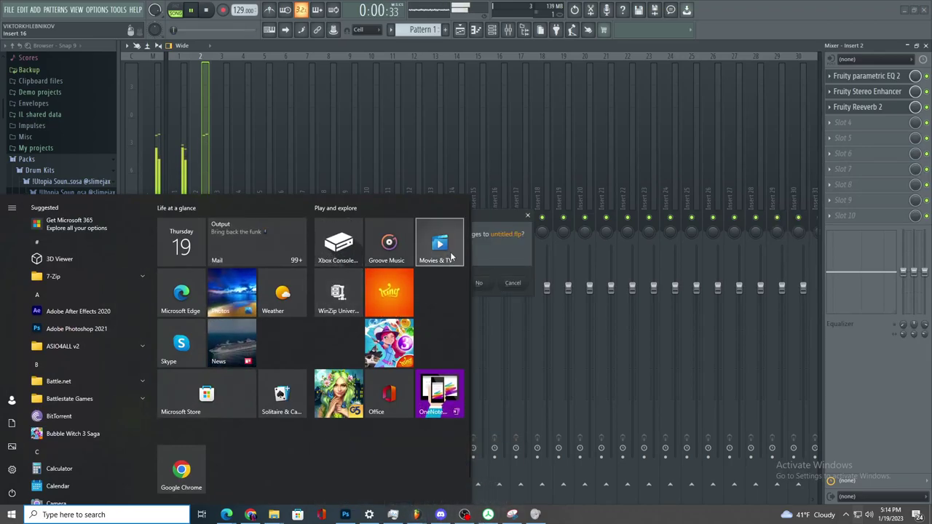
click(476, 269)
click(478, 283)
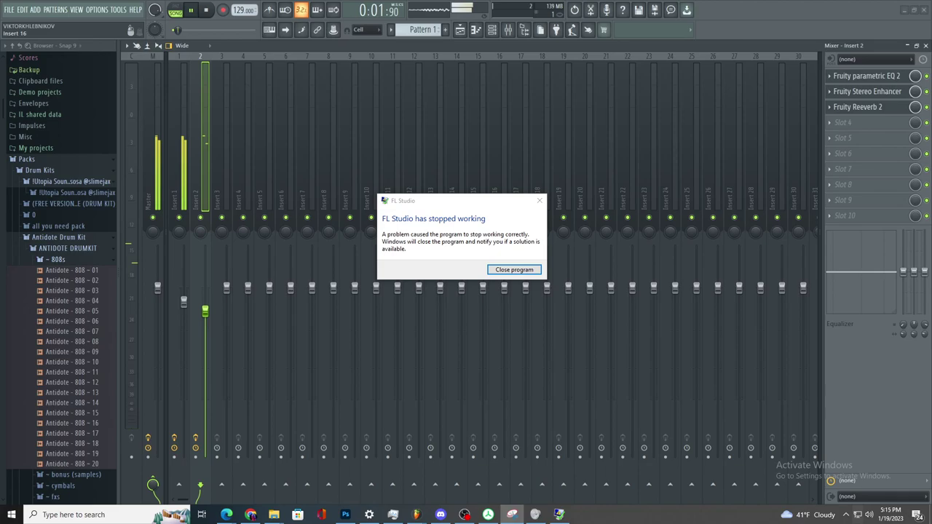
key(super)
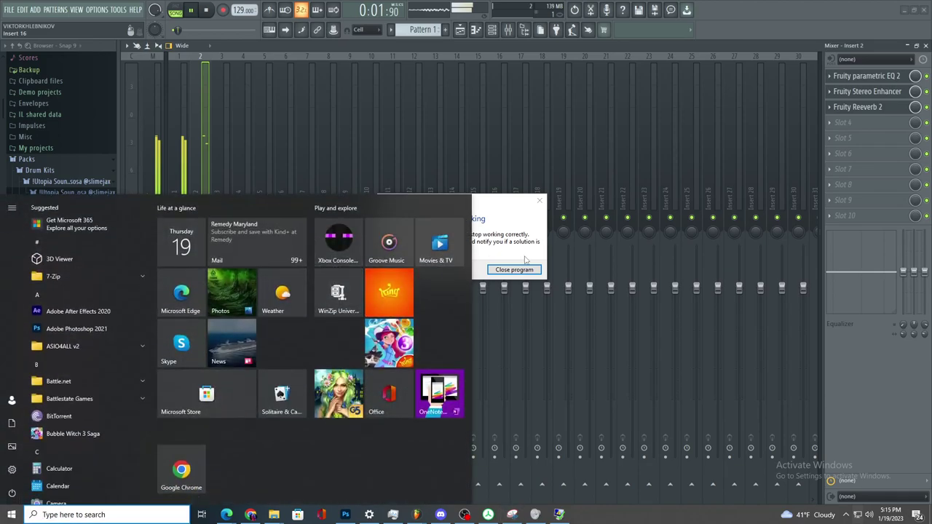
click(514, 270)
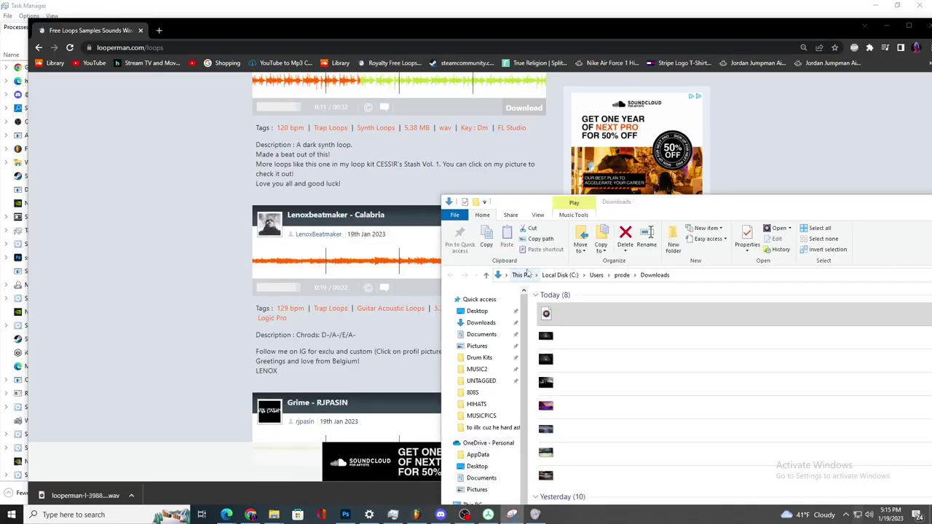
- Search Windows for the FL Studio Backup folder and open it to check the autosaved projects
click(120, 510)
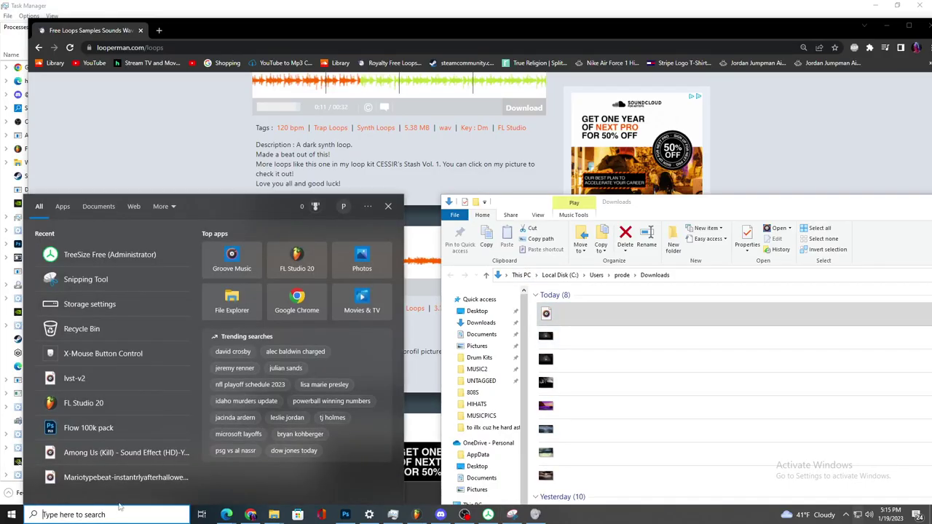
text(back)
click(96, 246)
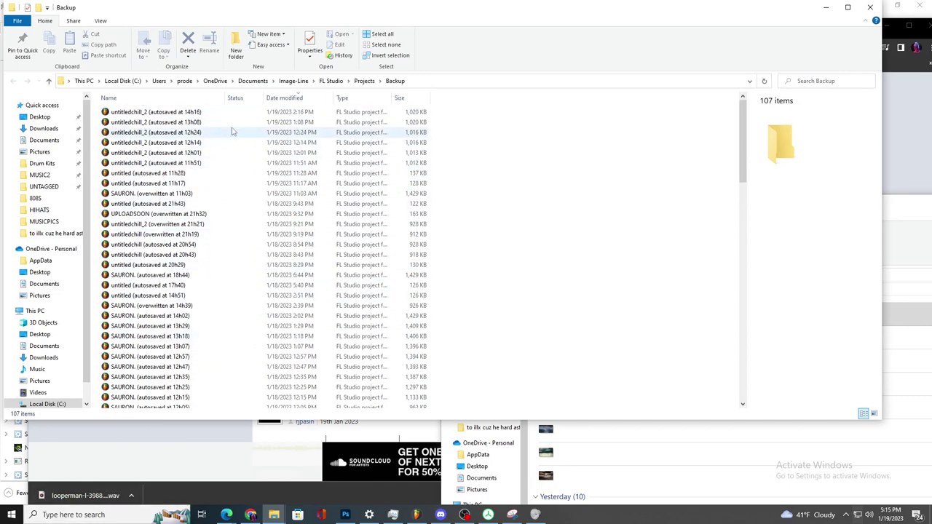
- Launch FL Studio 20 and open the recent project "fkin hiug asss slkeep.flp"
key(super+s)
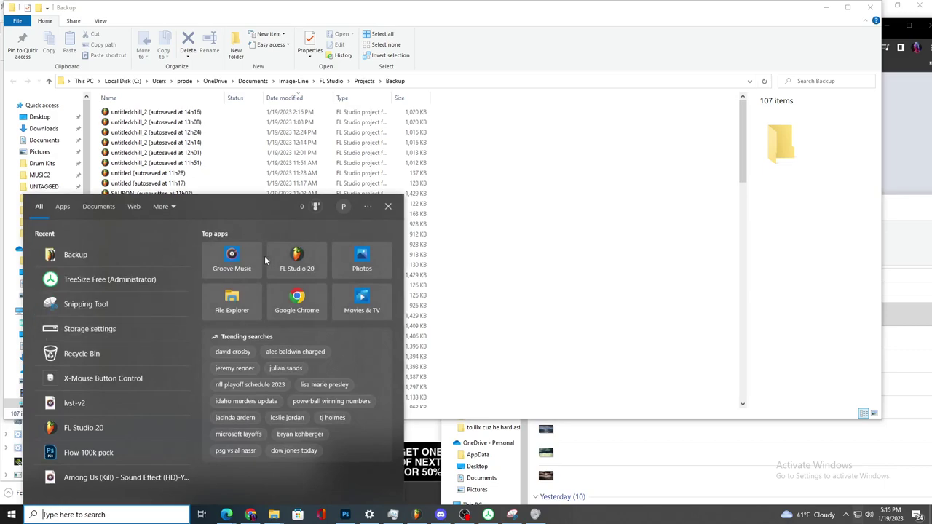
click(296, 260)
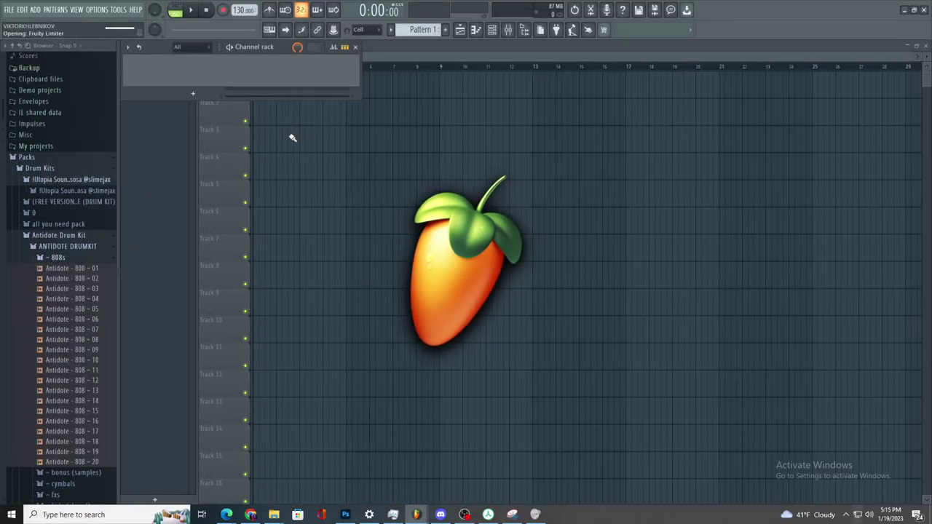
click(12, 9)
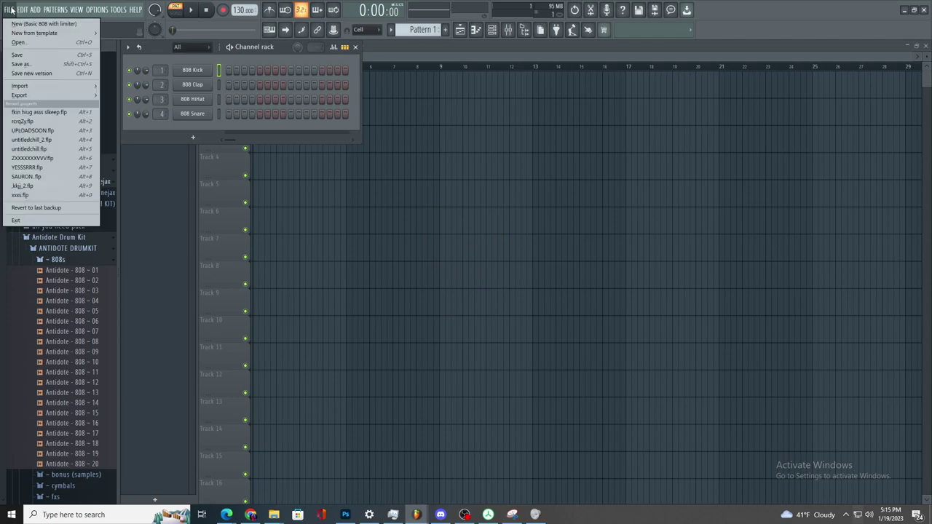
click(12, 10)
click(8, 10)
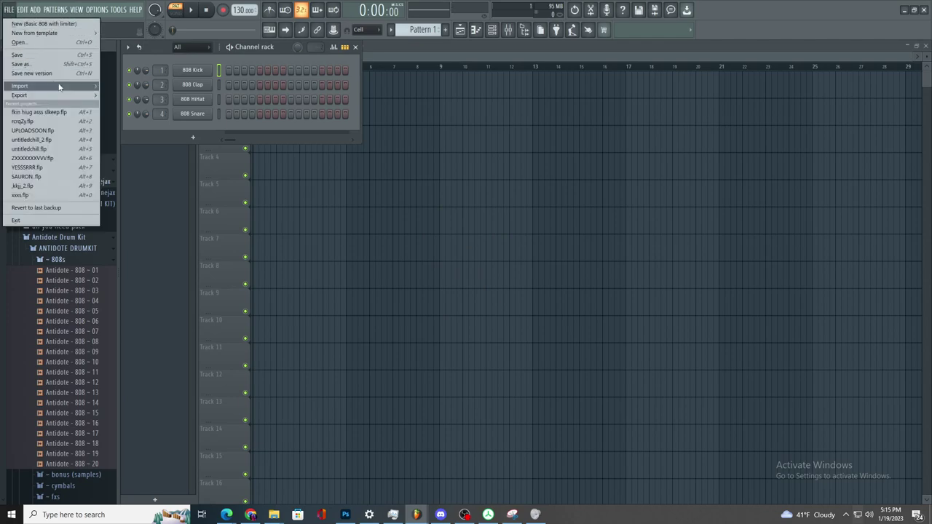
click(44, 112)
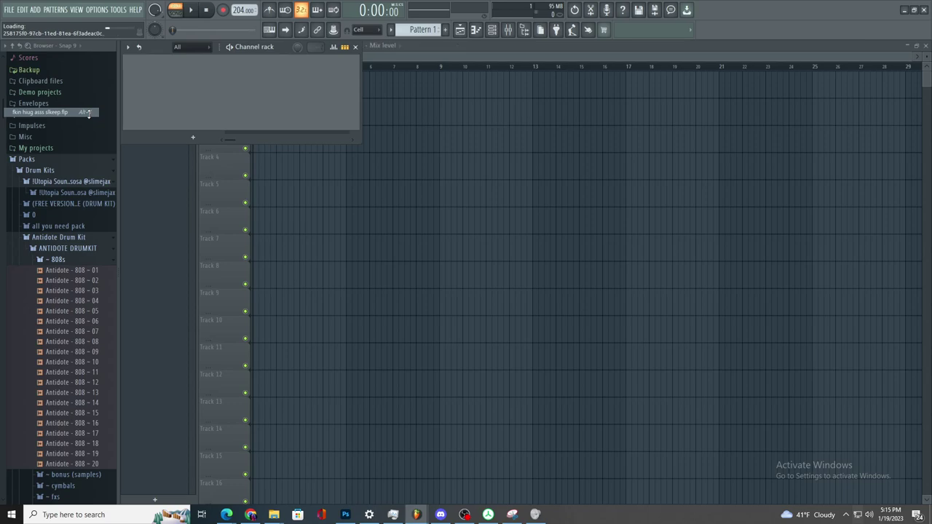
- Bring the opened project's playlist to the front and examine its full arrangement
right_click(54, 125)
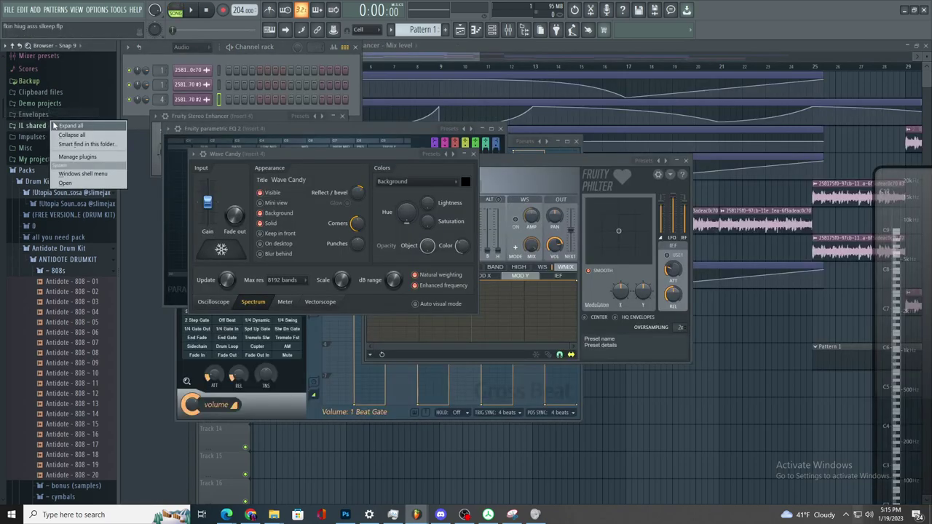
click(383, 50)
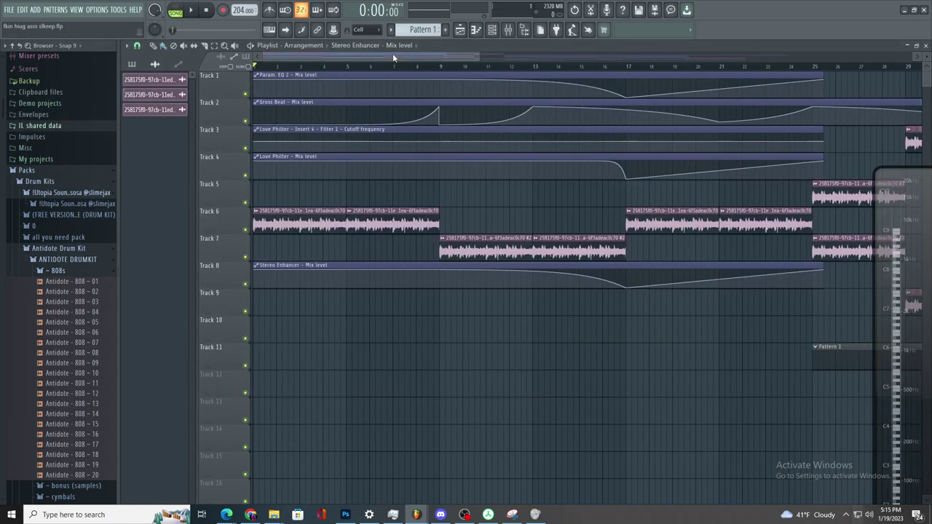
key(space)
drag(478, 53, 825, 102)
key(space)
- Start a new project from the Basic 808 with limiter template
click(9, 9)
click(10, 10)
click(10, 9)
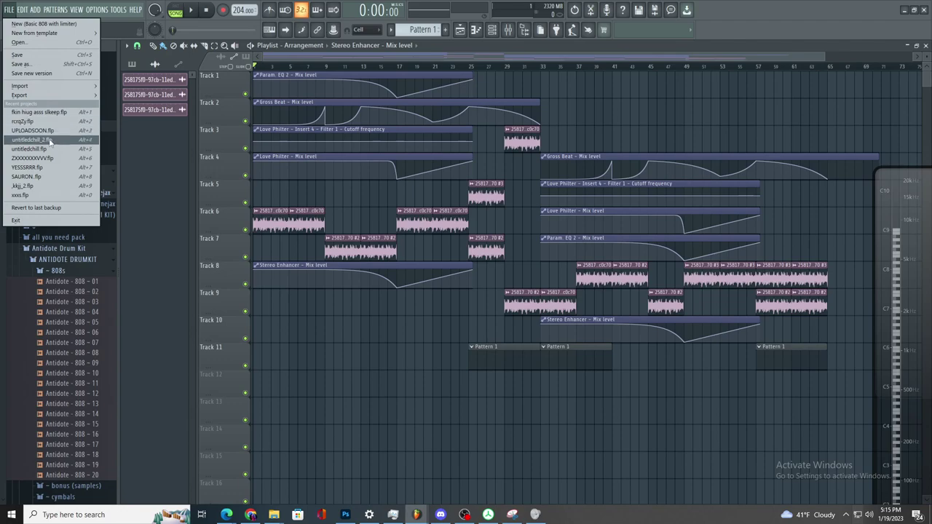
click(44, 23)
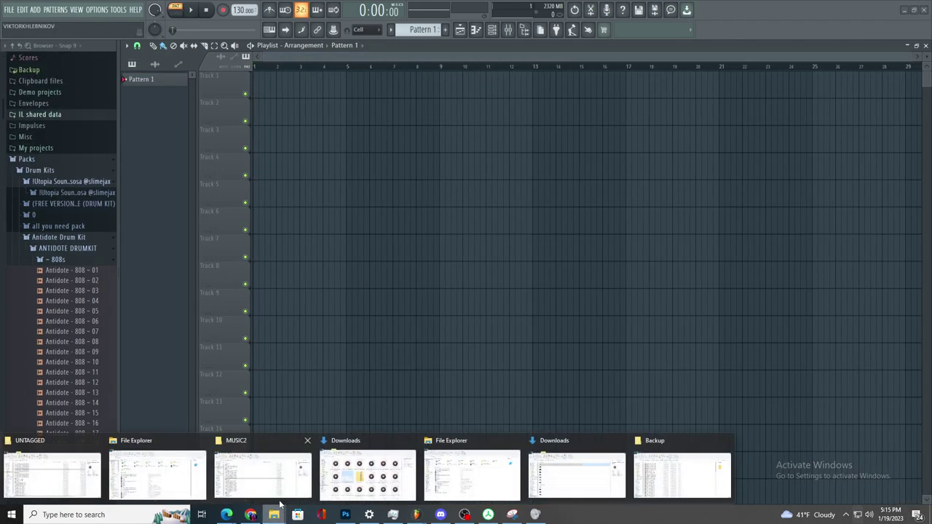
- Place the downloaded Calabria WAV from the Downloads folder in the playlist on Track 8, starting at bar 1
mouse_move(266, 518)
mouse_move(290, 482)
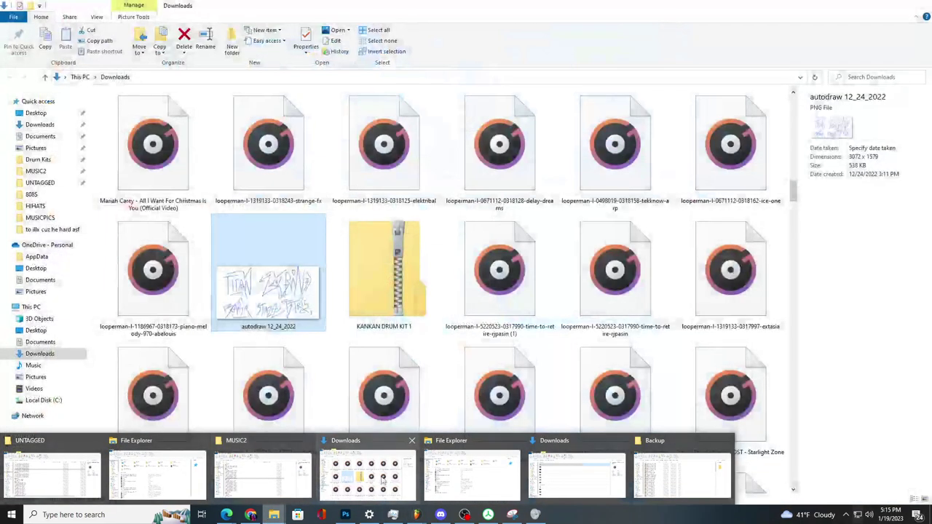
mouse_move(471, 477)
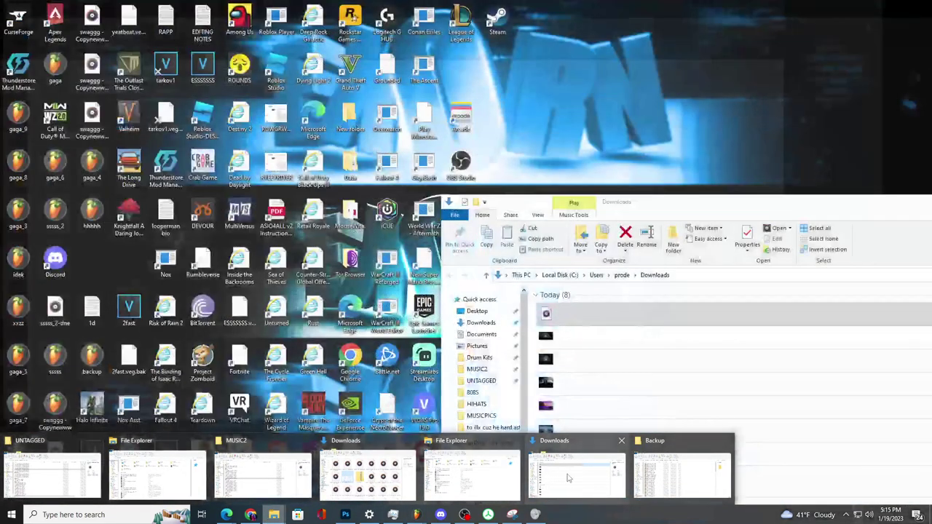
click(577, 477)
drag(589, 312, 221, 271)
click(315, 174)
right_click(316, 177)
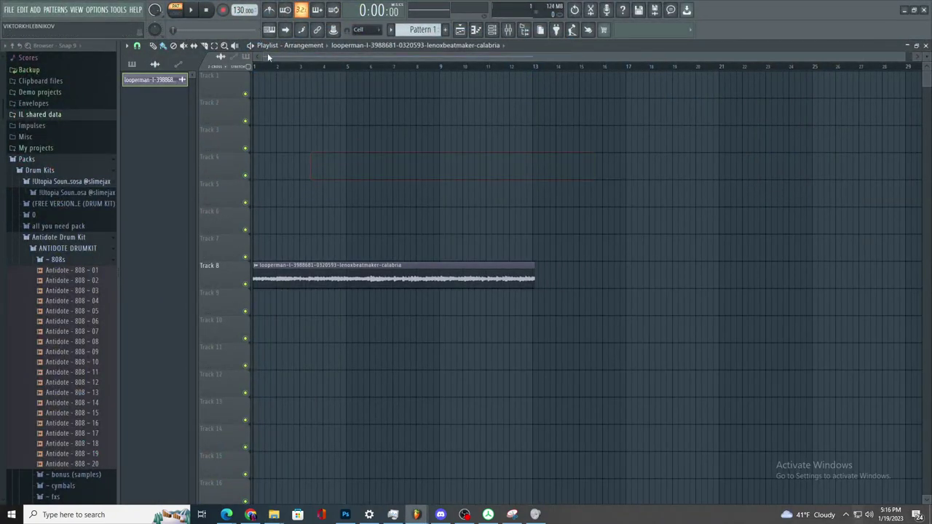
- Set the project tempo to 129 BPM and route the loop's audio clip to mixer track 1
double_click(395, 266)
double_click(450, 169)
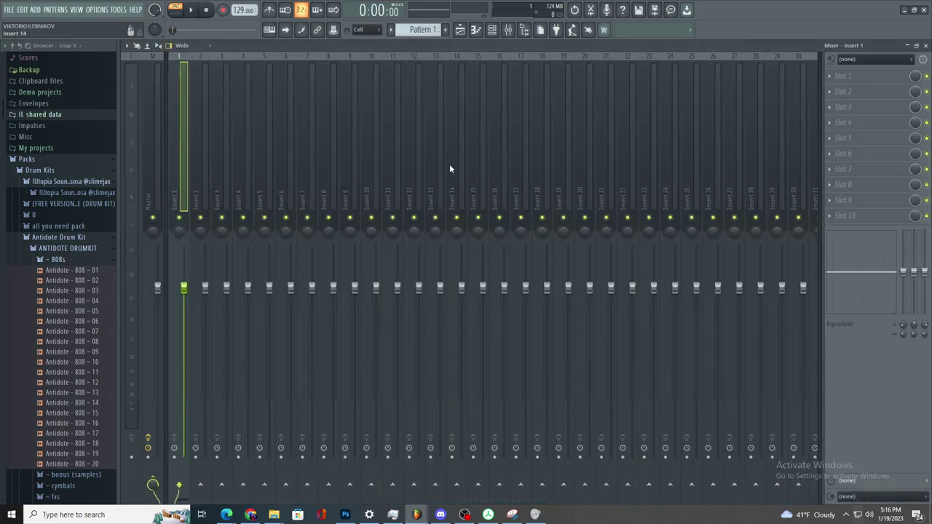
- Load Fruity Parametric EQ 2 in the first effect slot of mixer track 1
click(840, 75)
click(691, 340)
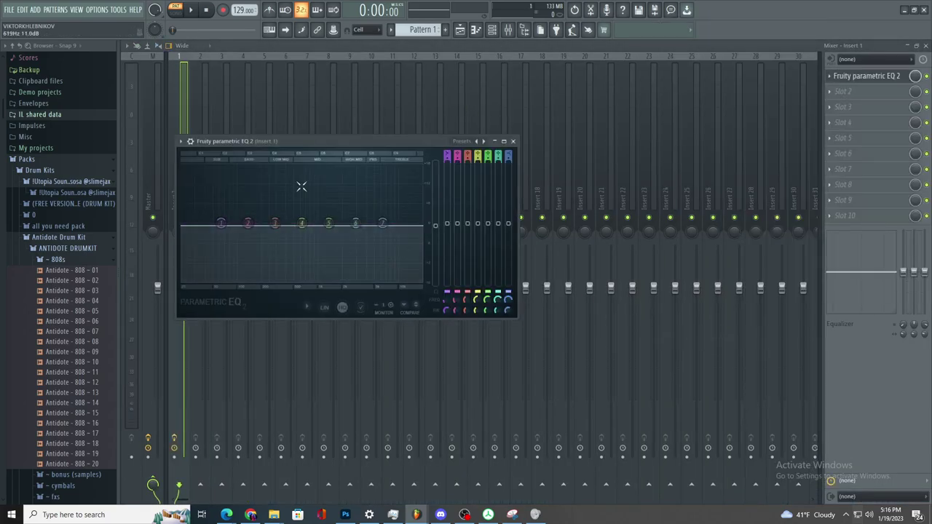
click(197, 97)
click(187, 192)
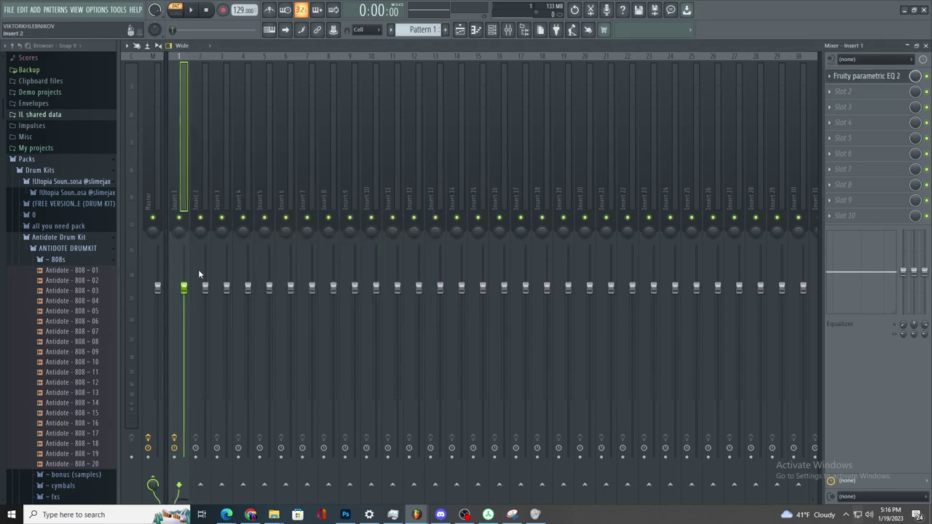
- Place a second copy of the Calabria loop on Track 9 near bar 13 and start playback in song mode
click(463, 33)
click(396, 295)
right_click(475, 303)
click(538, 310)
drag(560, 303, 553, 301)
click(176, 13)
click(191, 10)
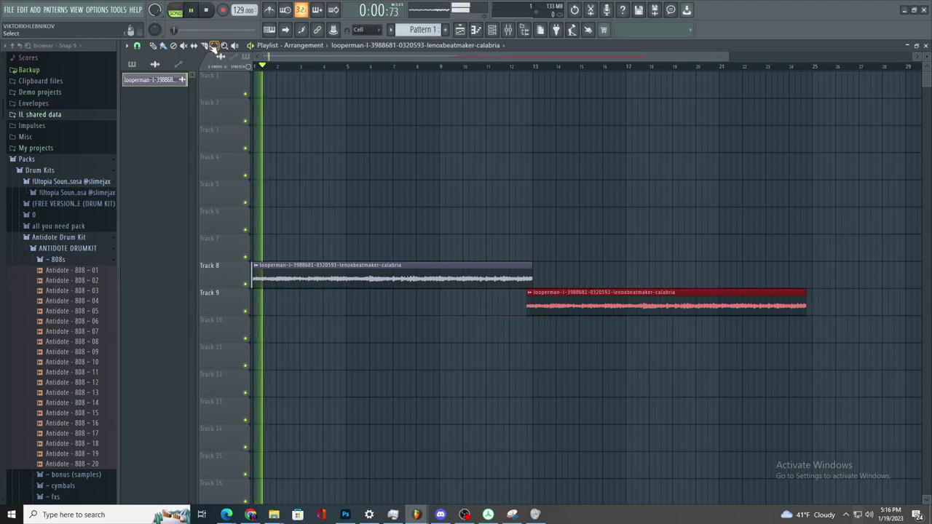
- Slice the Track 8 loop clip at bar 9 and make its second part unique
drag(447, 256, 447, 327)
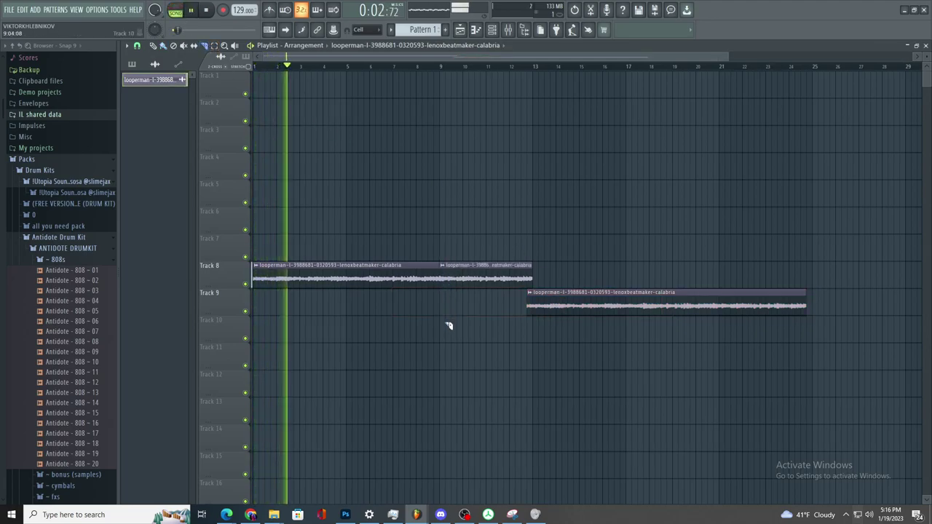
right_click(442, 271)
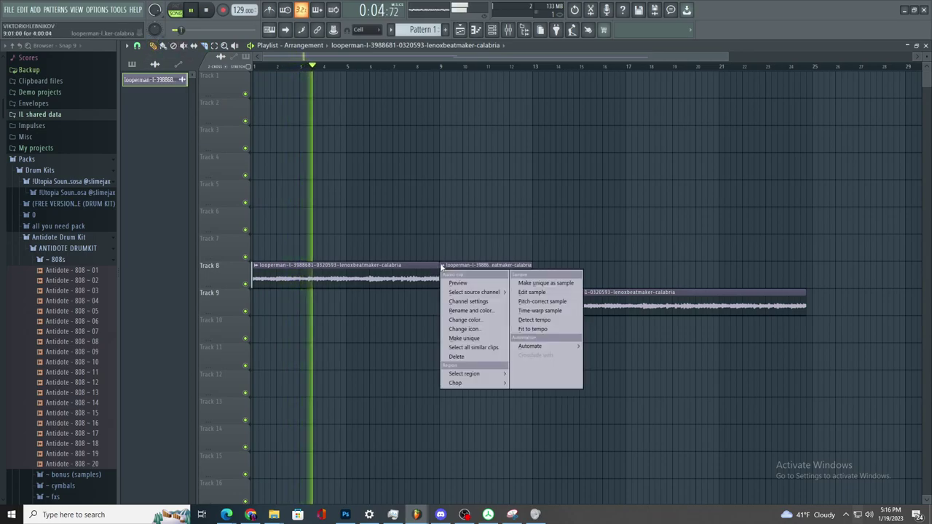
click(474, 339)
- Route the unique loop part to mixer track 2 and load Fruity Reeverb 2 in that track's first effect slot
double_click(479, 280)
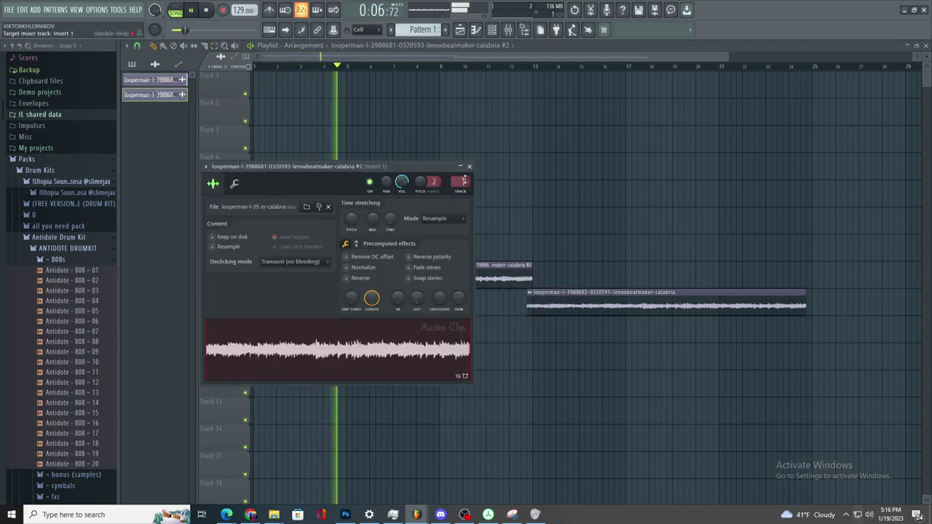
click(506, 33)
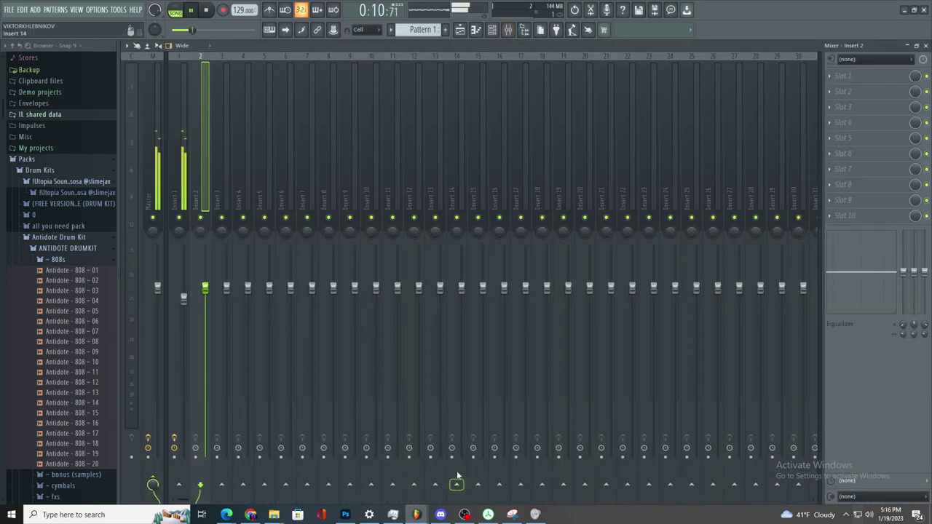
click(871, 76)
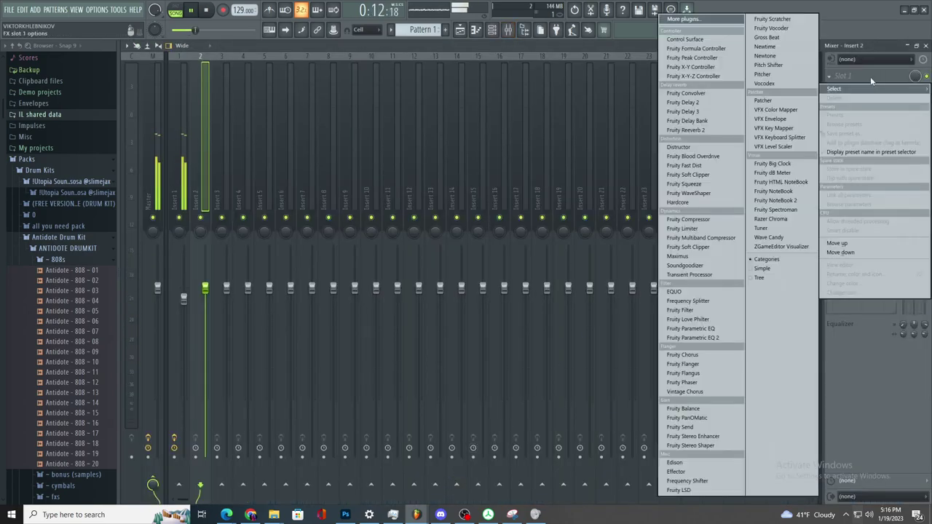
click(702, 130)
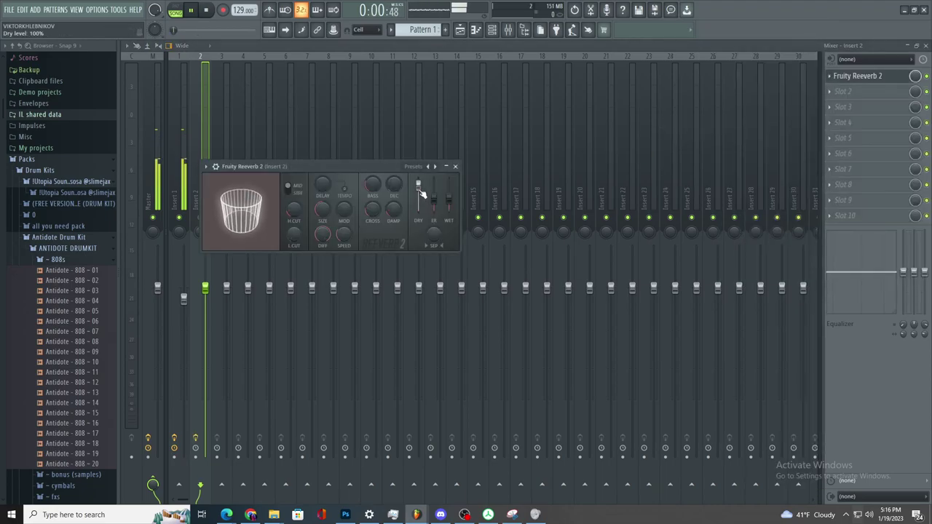
- Load Fruity Stereo Enhancer in slot 2 of mixer track 2 and adjust its phase offset
click(845, 91)
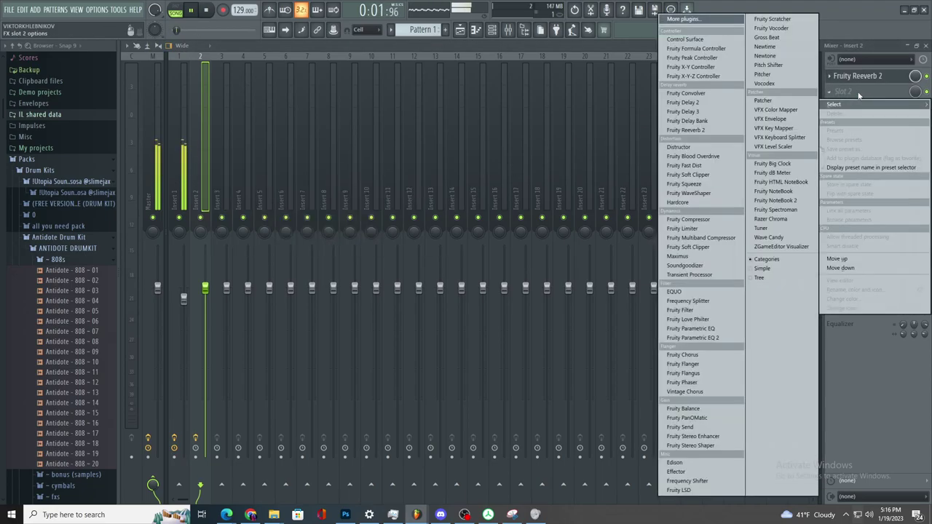
click(696, 437)
drag(307, 214, 306, 226)
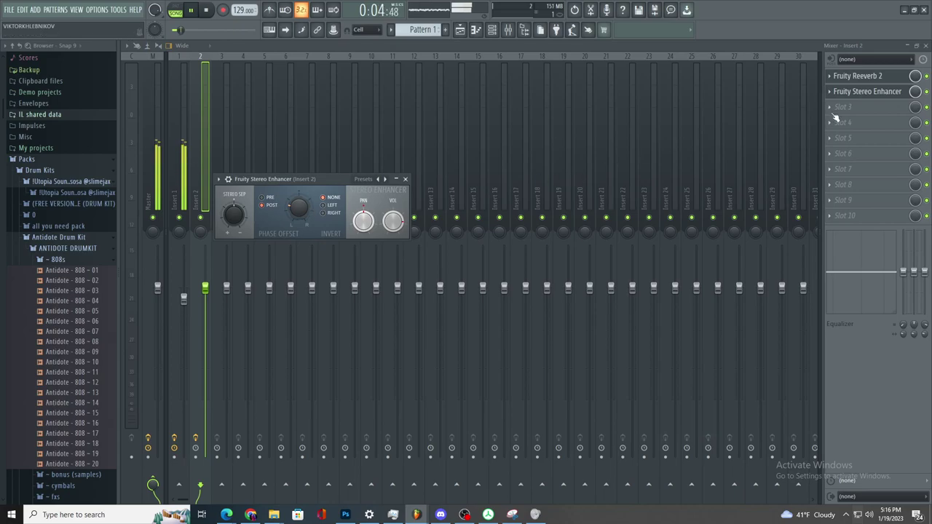
- Load Fruity Parametric EQ 2 in slot 3 of mixer track 2 and cut the low frequencies
click(838, 108)
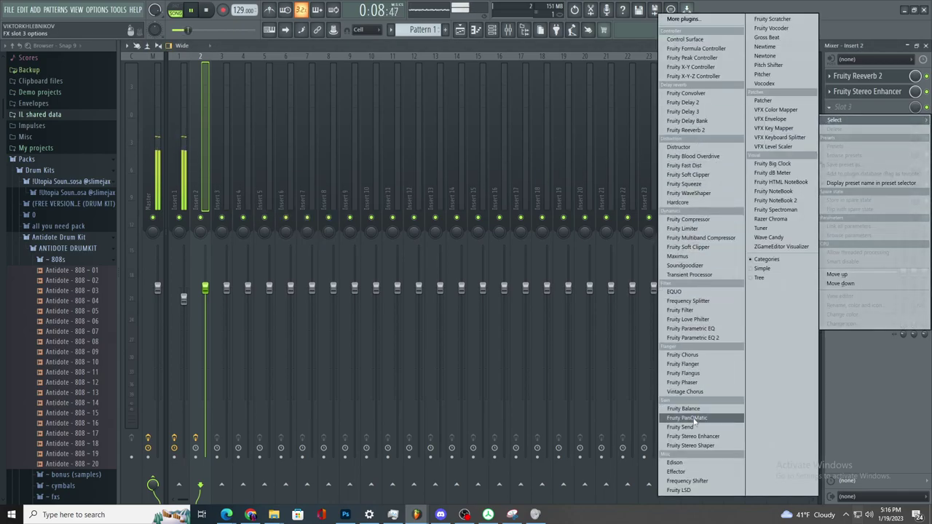
click(703, 338)
drag(196, 173, 151, 182)
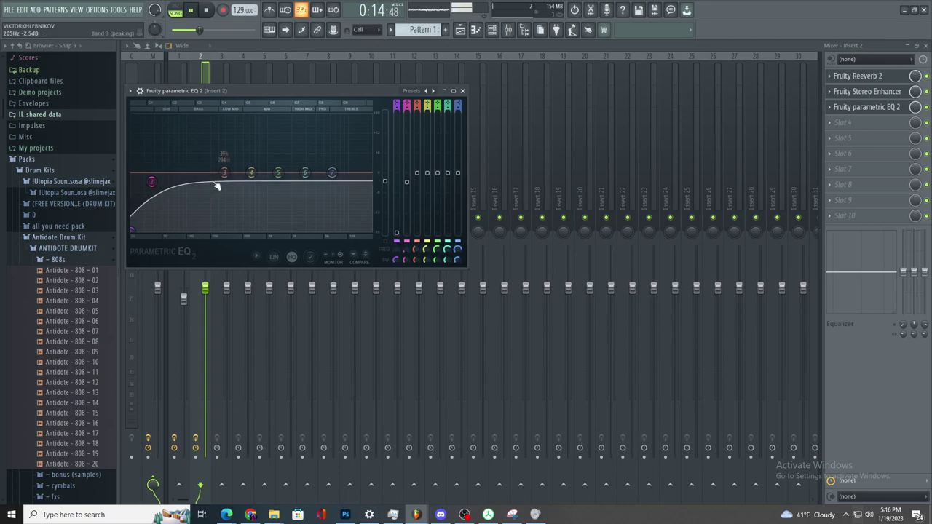
- Lower the volume fader of mixer track 2 and reopen its Fruity Reeverb 2 settings
drag(205, 288, 205, 303)
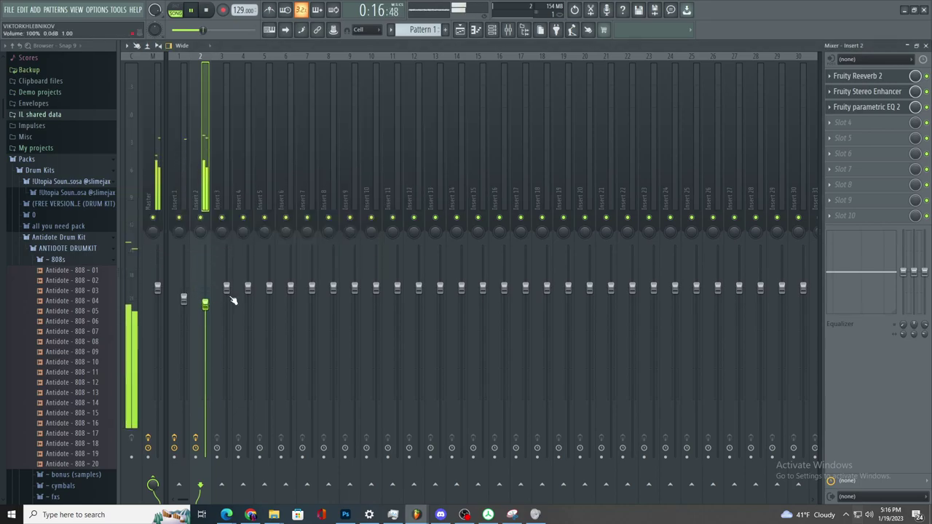
click(857, 76)
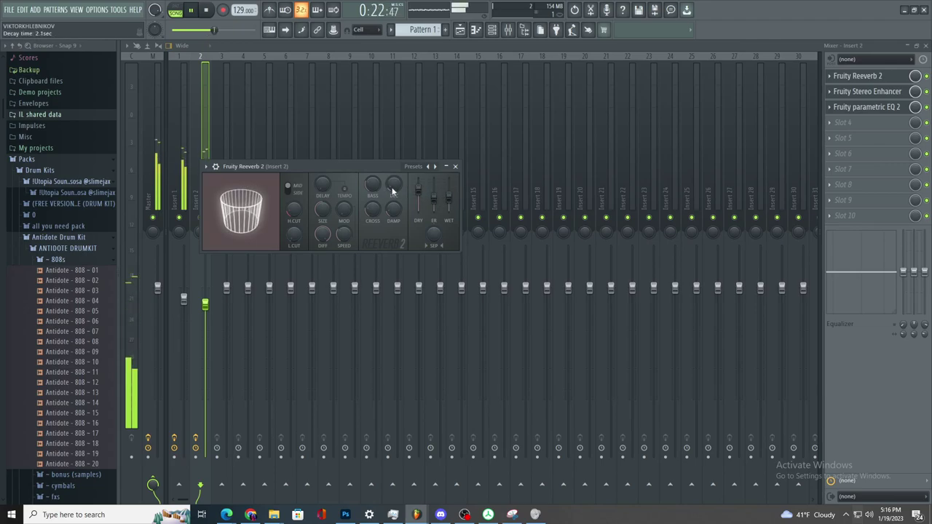
- Align the Track 9 loop clip to start at bar 13, where the Track 8 clips end
click(466, 30)
click(469, 30)
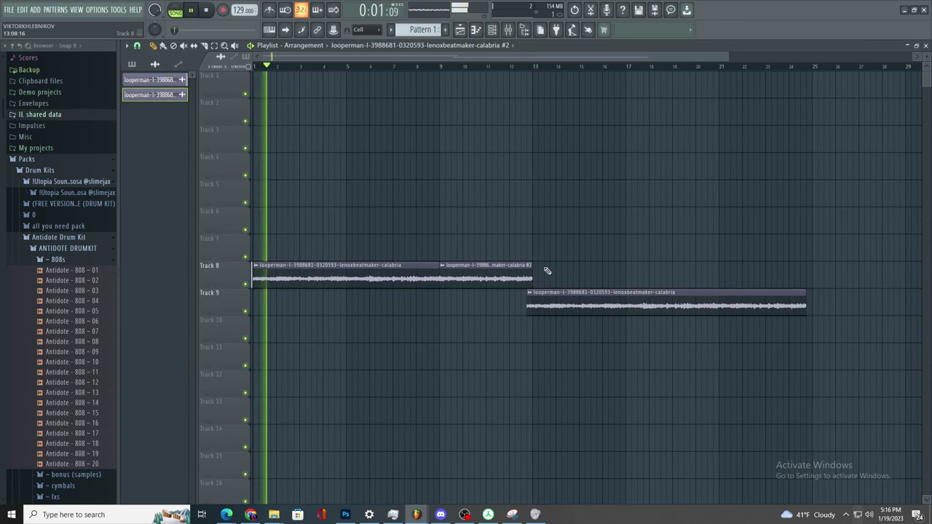
scroll(558, 304, up, 1)
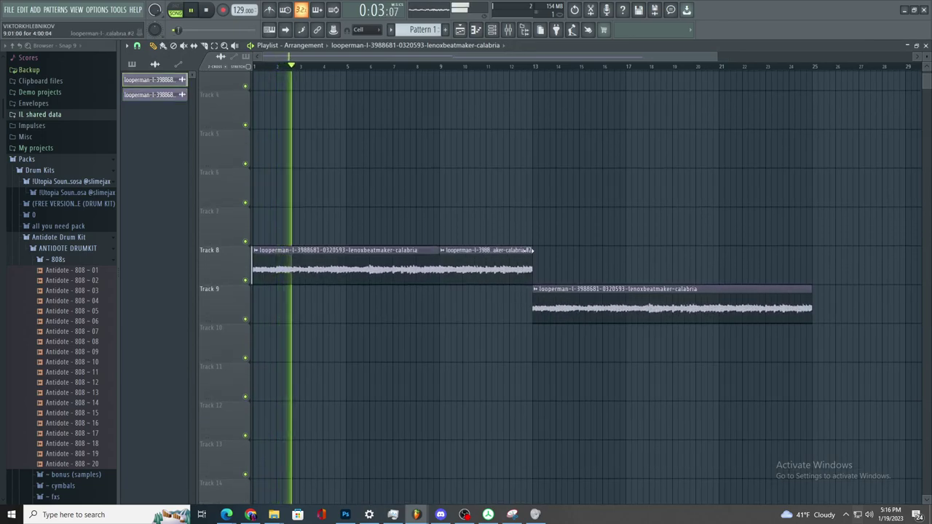
scroll(508, 222, up, 1)
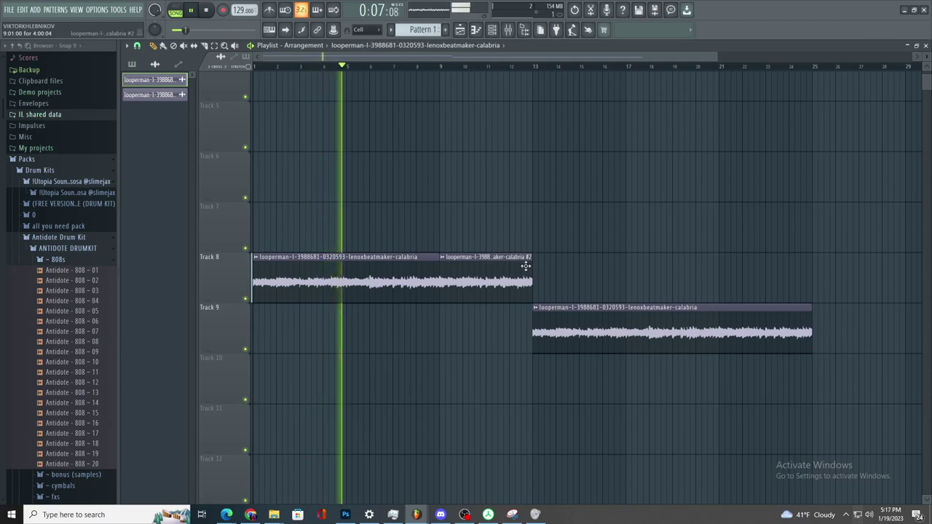
scroll(477, 225, up, 2)
- Place Pattern 1 on Track 5 from bar 9 and extend it to bar 17
click(474, 211)
right_click(474, 210)
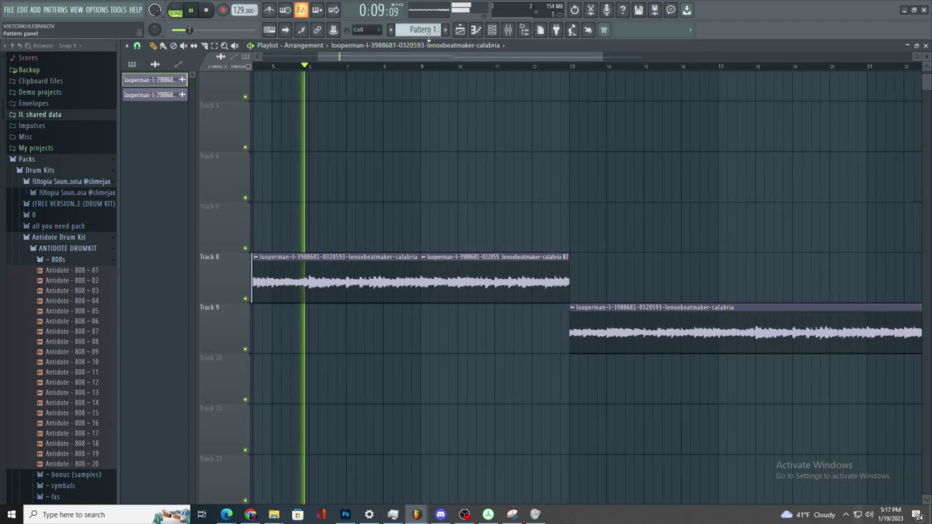
click(425, 32)
click(420, 130)
drag(454, 129, 715, 163)
scroll(641, 255, up, 2)
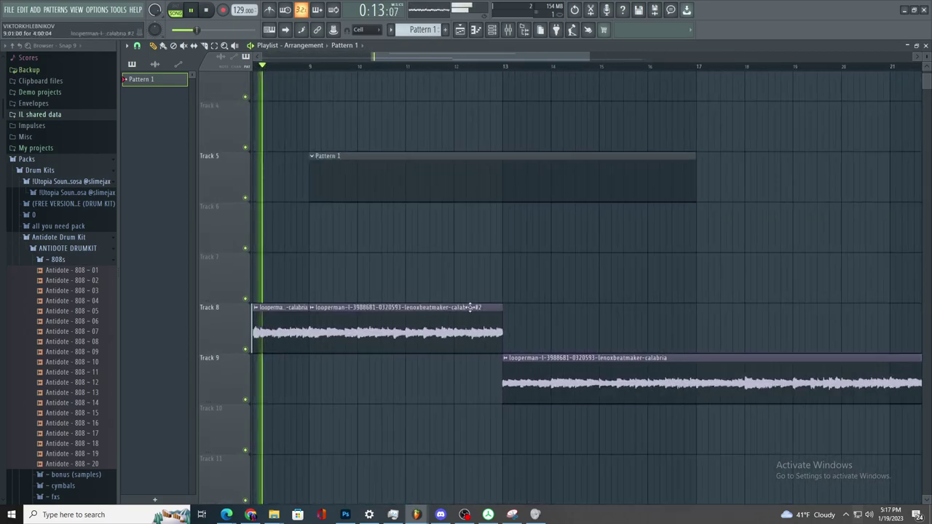
- Save the project as xxcff in the MUSIC2 folder
click(9, 9)
click(20, 63)
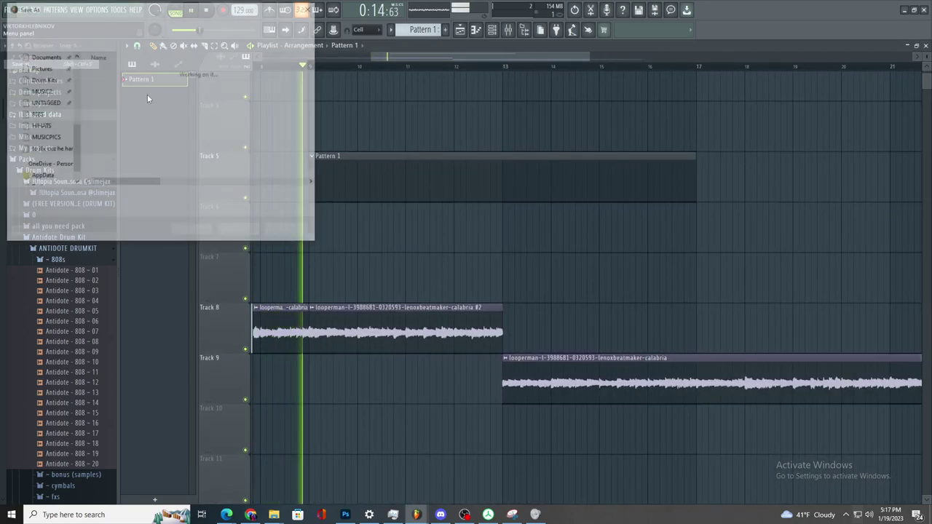
text(xxcff)
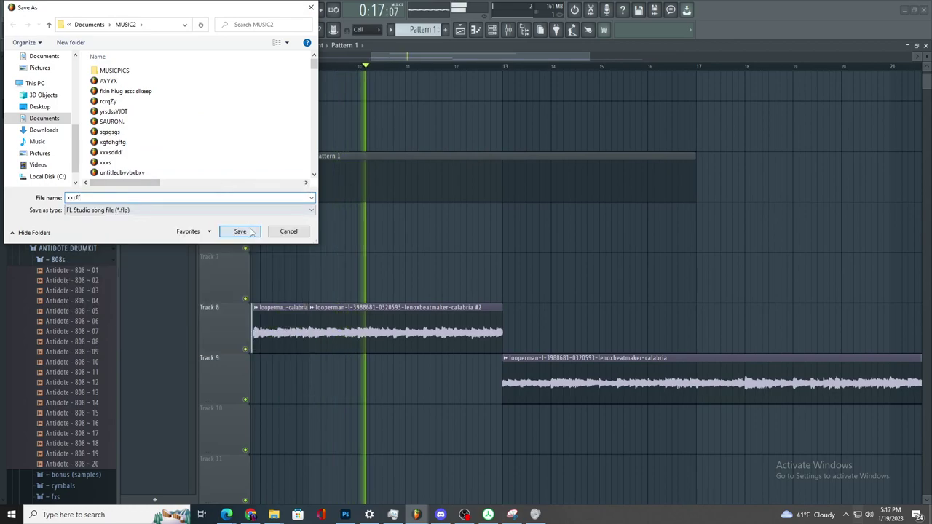
key(Return)
- Stop playback and add the closed hat samples Antidote - Hat - 02 and Antidote - Hat - 04 to the channel rack
click(70, 261)
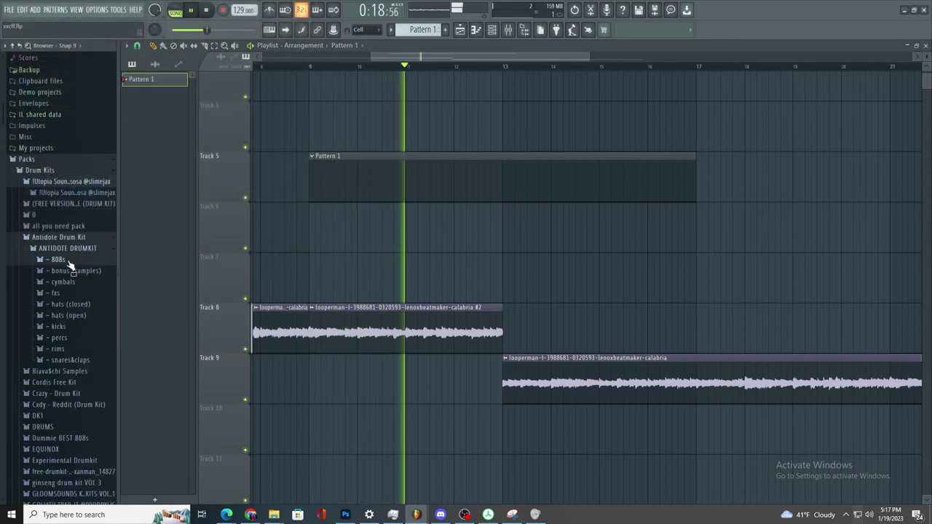
click(89, 306)
key(space)
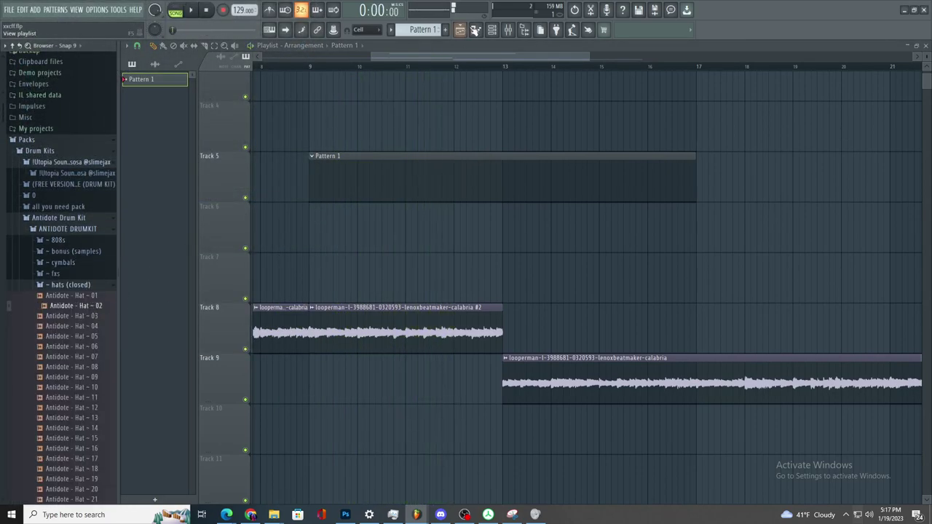
click(492, 31)
drag(139, 231, 208, 117)
drag(73, 332, 186, 133)
- Audition the next Antidote closed hats and add Antidote - Hat - 11 to the channel rack
drag(73, 348, 76, 352)
click(77, 367)
click(76, 378)
click(76, 389)
click(77, 398)
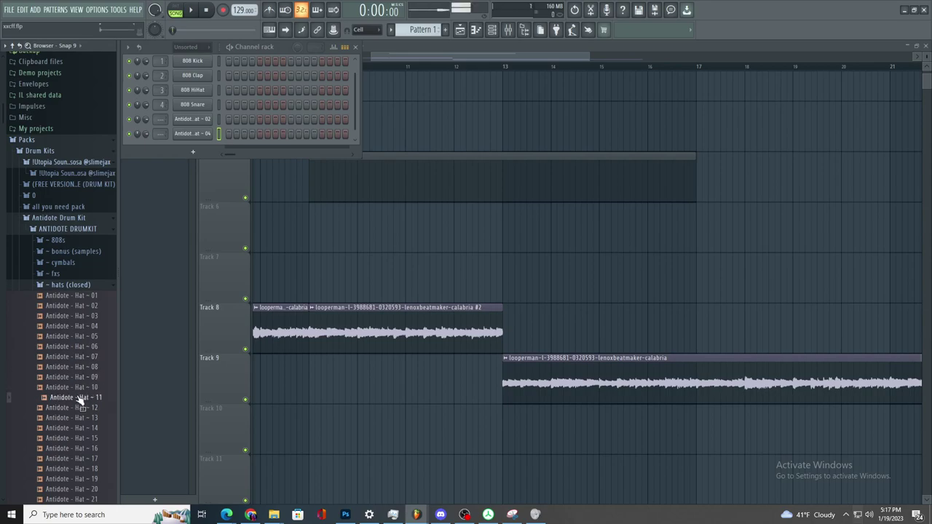
drag(83, 399, 209, 125)
- Audition the other closed hat samples of the Antidote kit, from Hat 01 through Hat 21
click(63, 418)
scroll(65, 407, down, 3)
scroll(66, 402, down, 3)
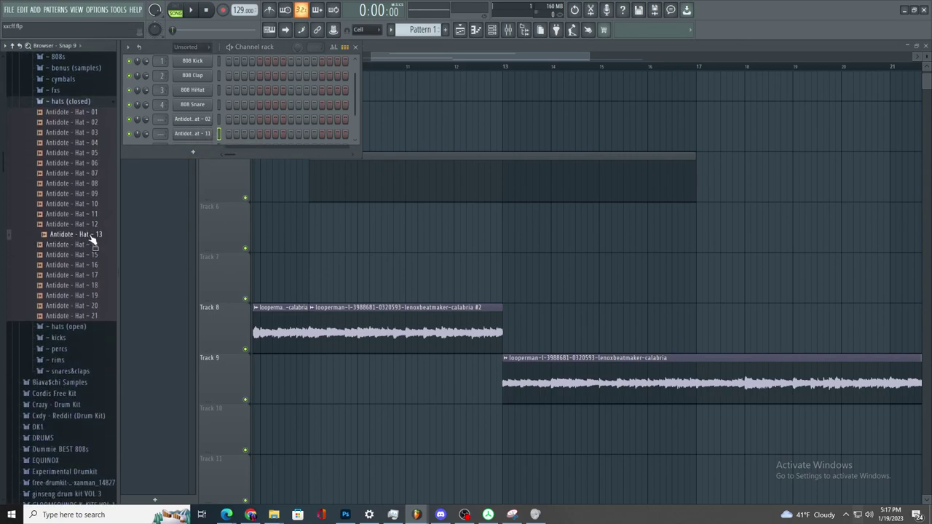
click(86, 254)
click(85, 264)
click(86, 274)
click(86, 285)
click(86, 295)
click(93, 134)
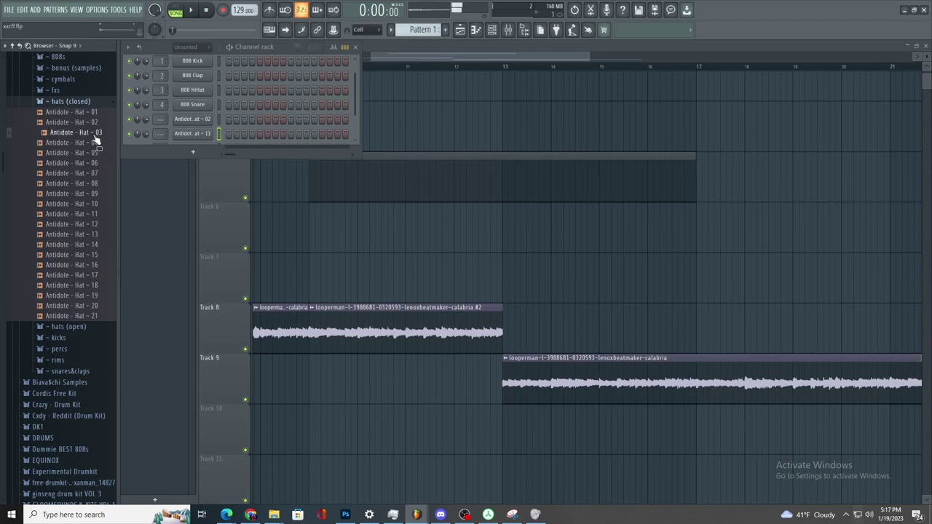
click(90, 294)
click(89, 306)
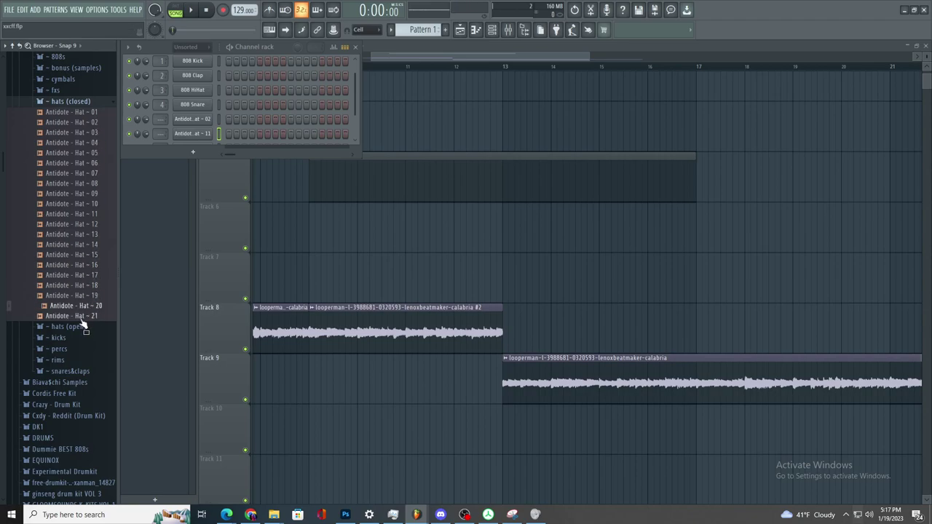
click(74, 310)
click(73, 317)
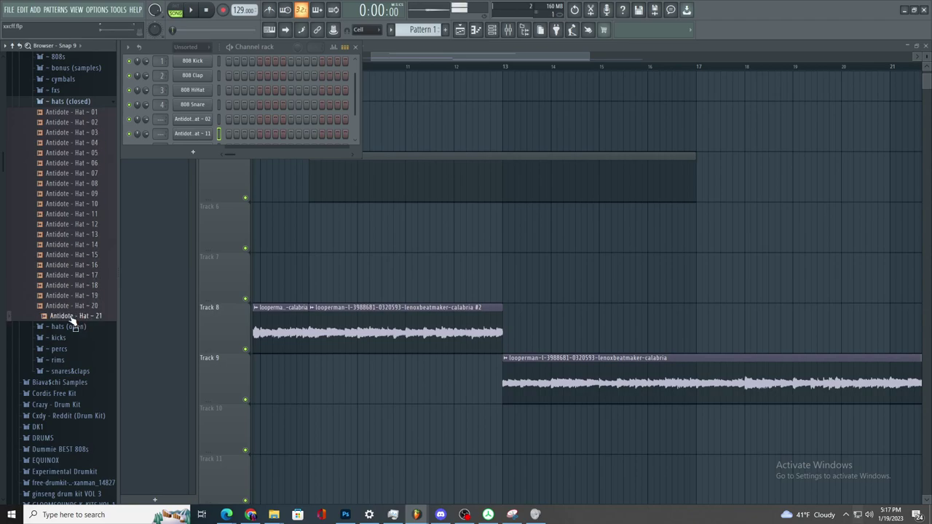
click(64, 306)
click(67, 317)
click(66, 294)
click(66, 266)
click(73, 256)
click(76, 246)
click(79, 235)
click(78, 164)
click(74, 242)
click(74, 225)
click(78, 123)
click(75, 113)
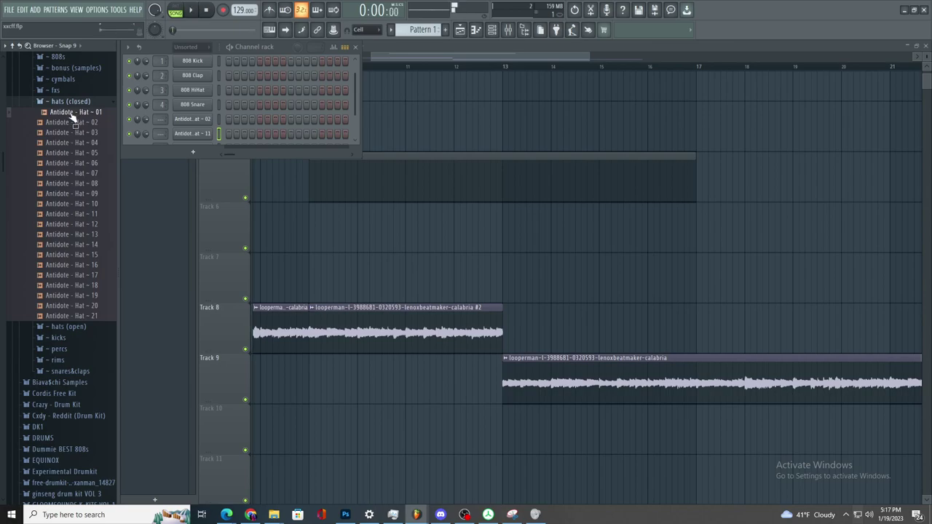
- Look through the folders of kit 0, all you need pack and Antidote Drum Kit while the loop plays
scroll(73, 118, up, 5)
key(space)
click(73, 232)
click(64, 219)
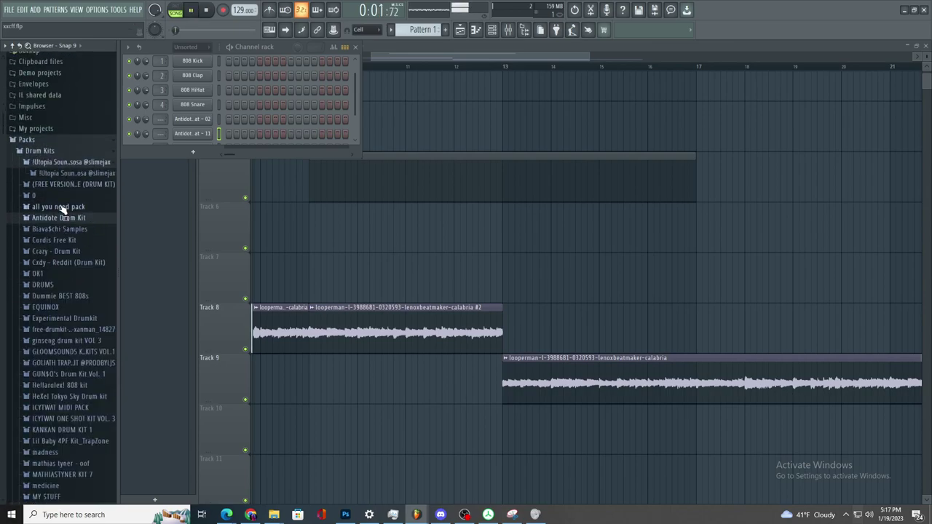
click(63, 207)
click(62, 197)
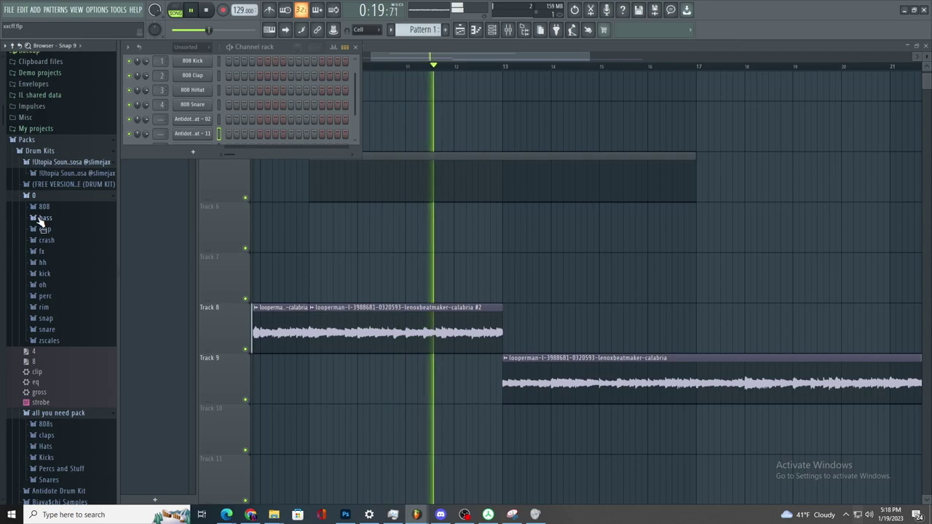
key(space)
key(space)
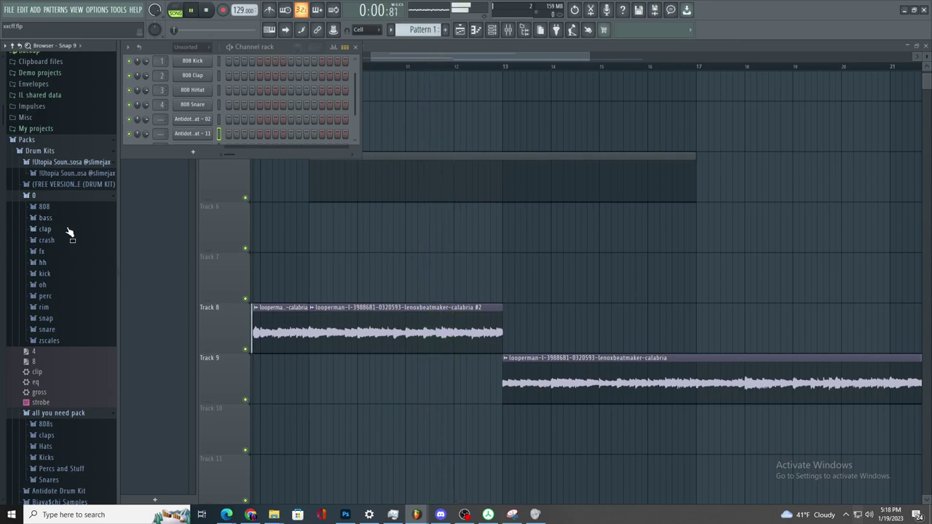
click(62, 197)
click(75, 209)
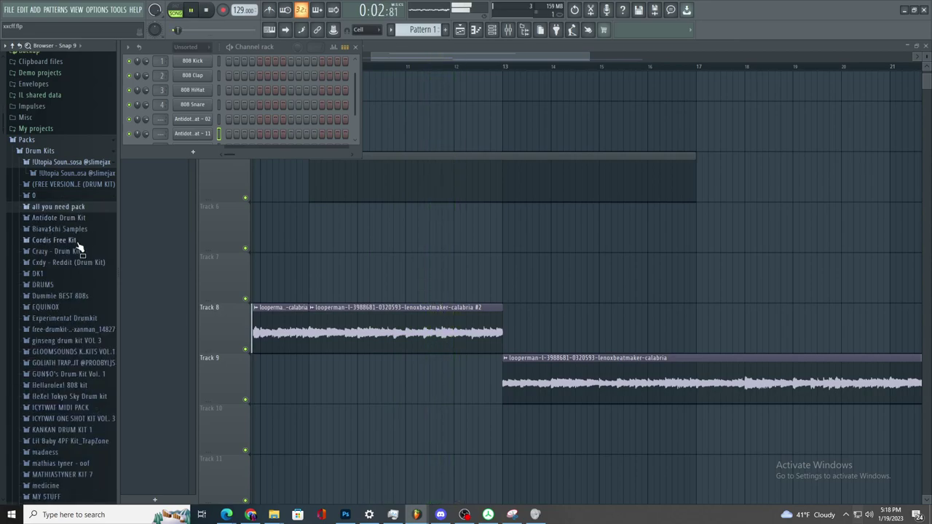
click(78, 218)
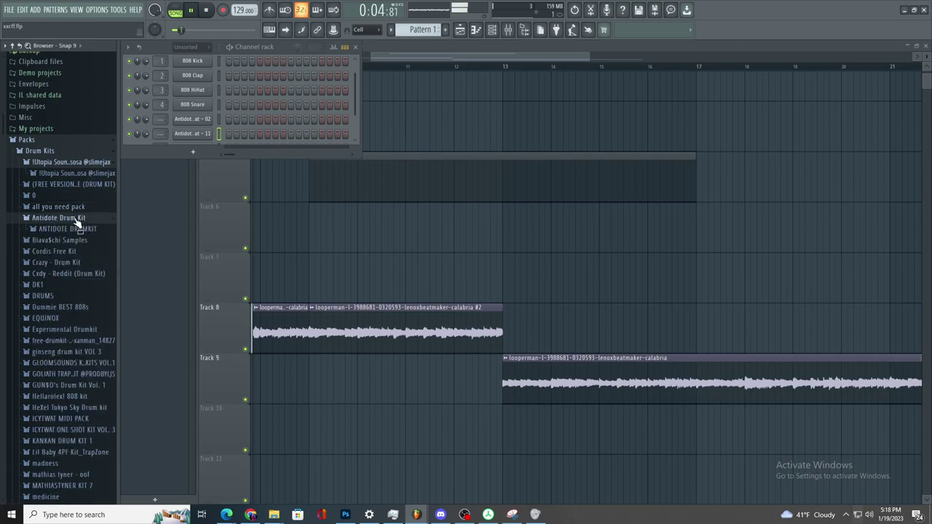
click(73, 229)
click(73, 228)
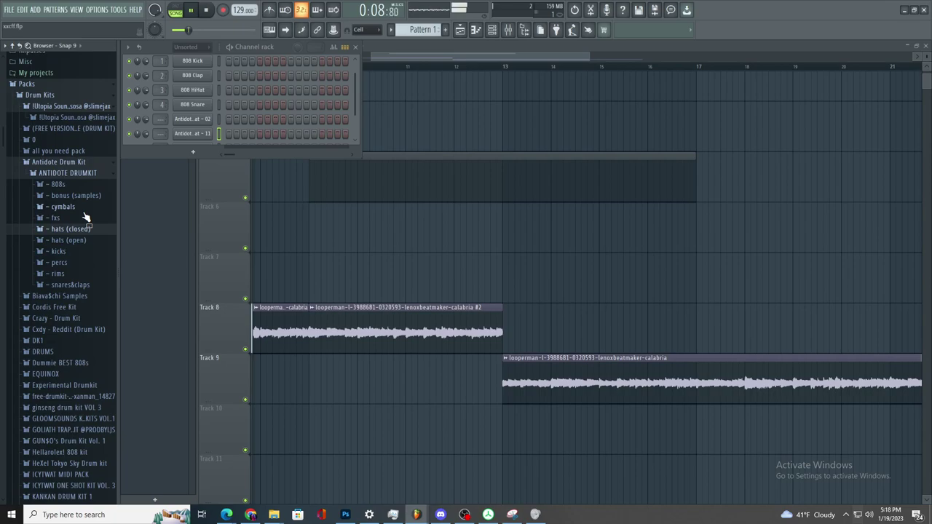
click(87, 174)
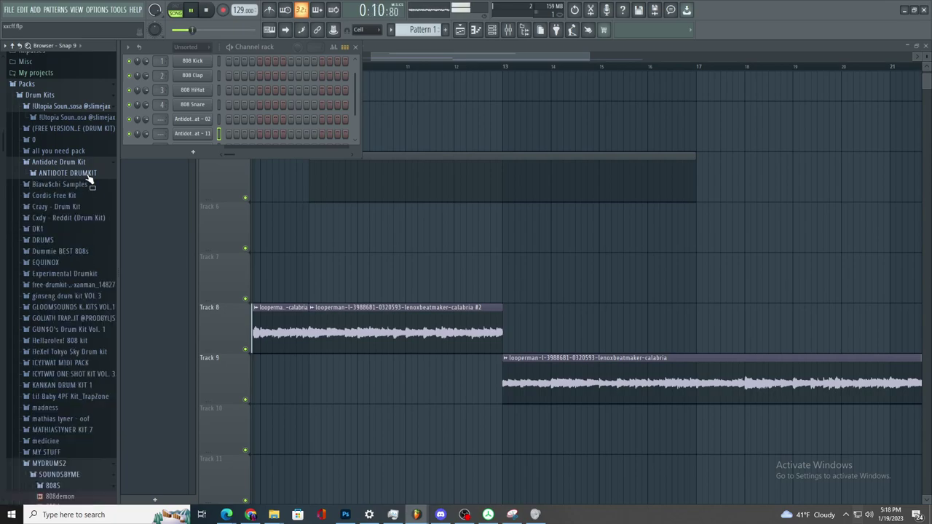
- Find the hats of ginseng drum kit VOL 3 and add gin$eng hat 5 to the channel rack
click(67, 297)
click(75, 340)
key(space)
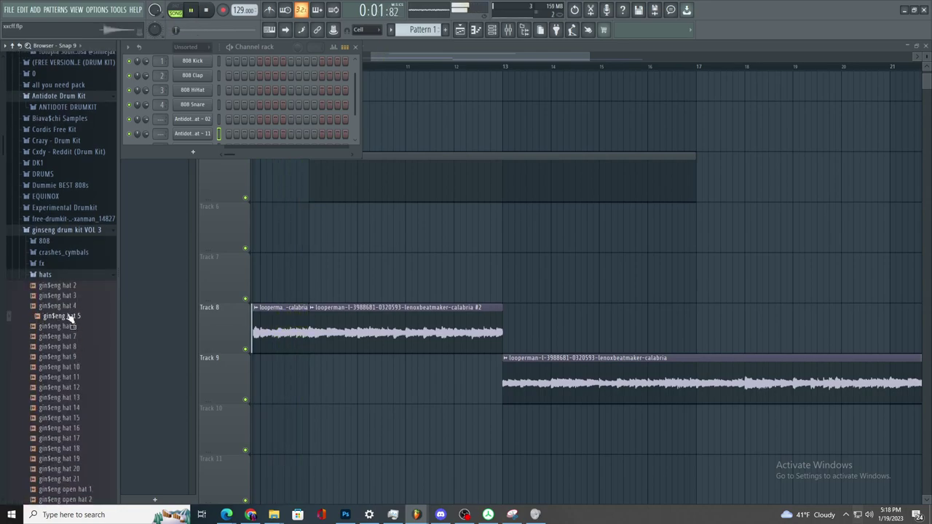
drag(175, 136, 160, 120)
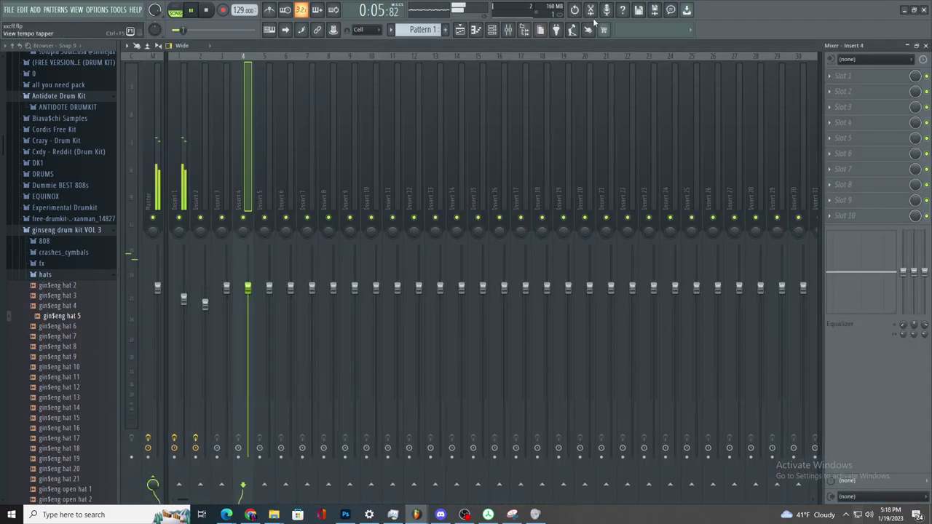
- Load Fruity parametric EQ 2 on mixer Insert 4, cut the lows, dip the middle band, lower the main level and return to the playlist
click(881, 77)
click(699, 334)
drag(277, 198, 284, 211)
drag(196, 198, 217, 255)
mouse_move(411, 200)
mouse_down()
mouse_move(411, 258)
mouse_move(411, 214)
mouse_up()
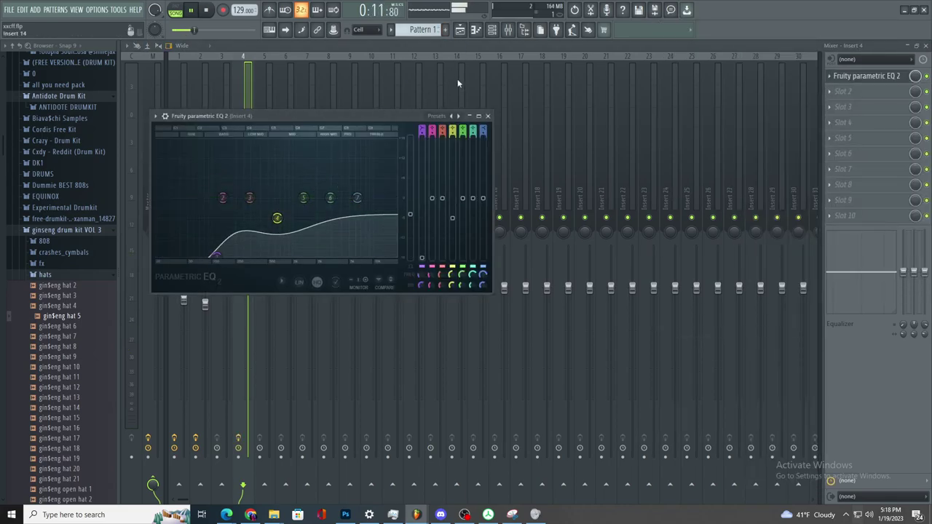
click(459, 29)
click(476, 29)
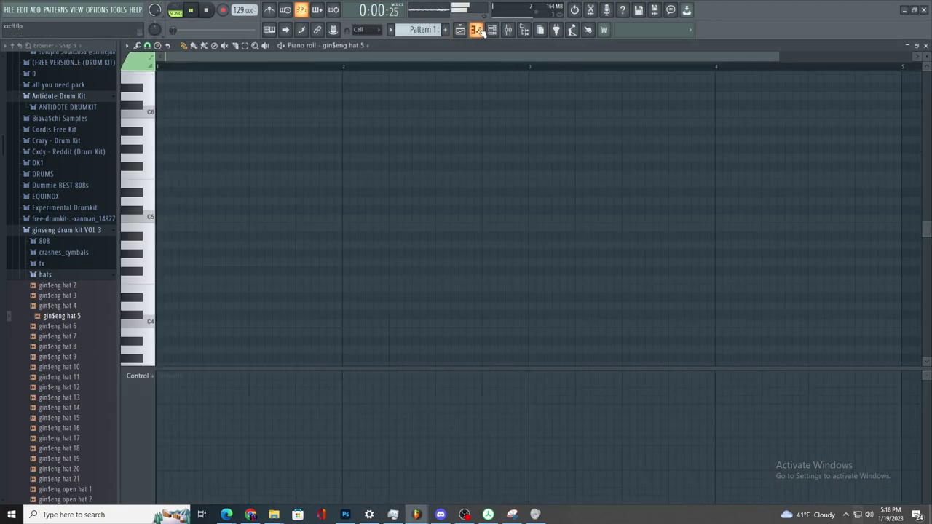
click(480, 32)
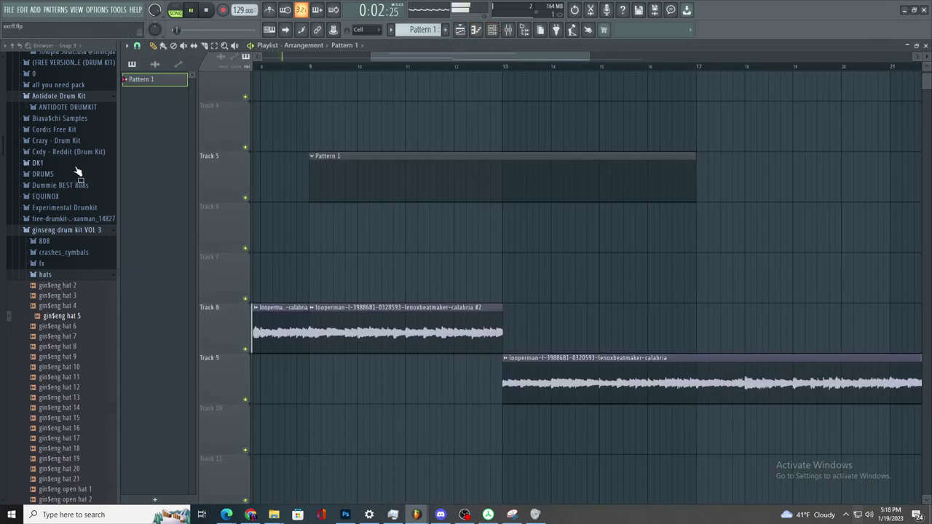
- Place the Cordis Free Kit samples Pauper Tap on track 7 in bar 10 and Pax Clap on track 6 in bar 9
scroll(64, 326, up, 7)
click(71, 345)
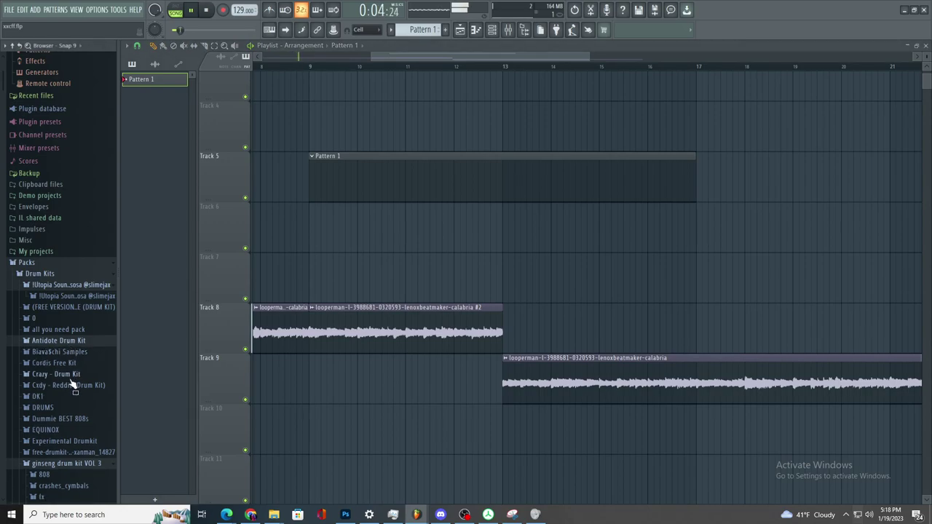
click(71, 364)
click(72, 374)
scroll(72, 373, down, 7)
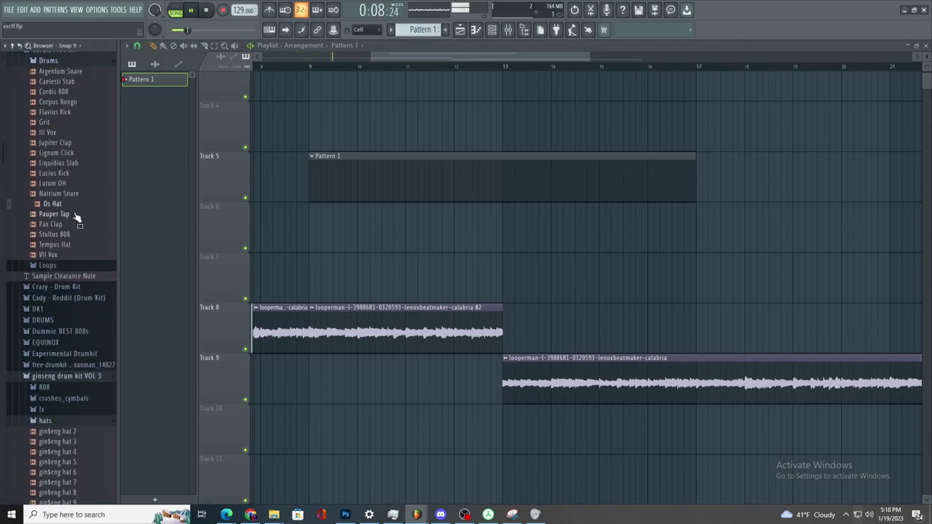
drag(119, 219, 371, 281)
drag(59, 231, 314, 237)
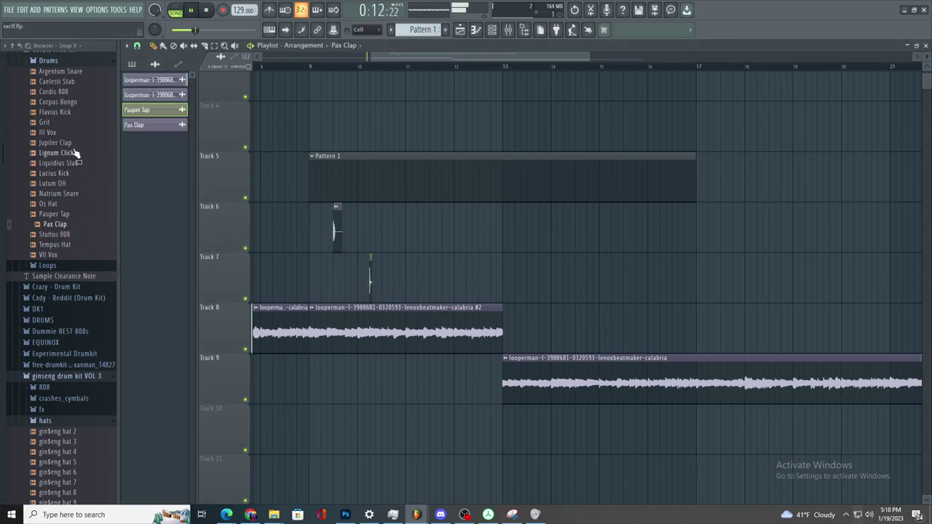
- Place Lignum Click on track 6 in bar 11 and audition Jupiter Clap and Tempus Hat
scroll(338, 193, up, 2)
drag(65, 153, 505, 230)
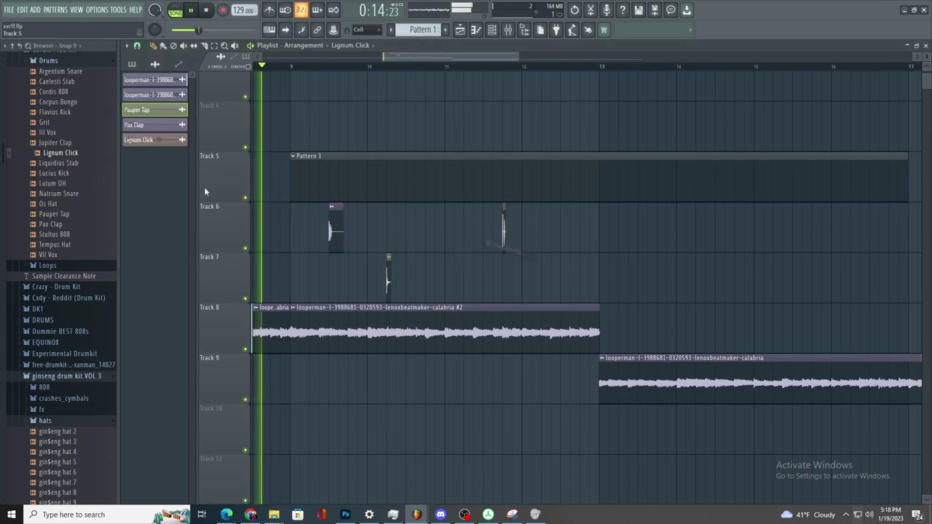
drag(67, 146, 79, 191)
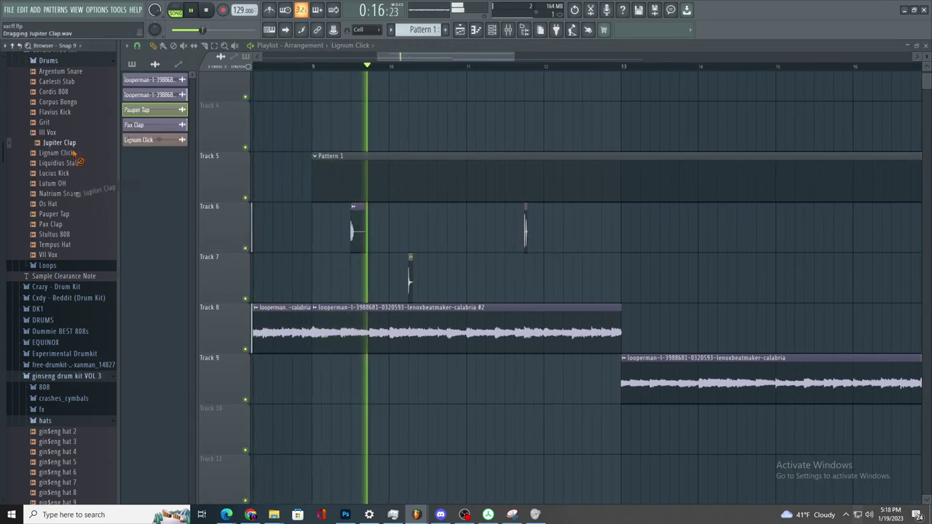
scroll(320, 162, up, 2)
key(space)
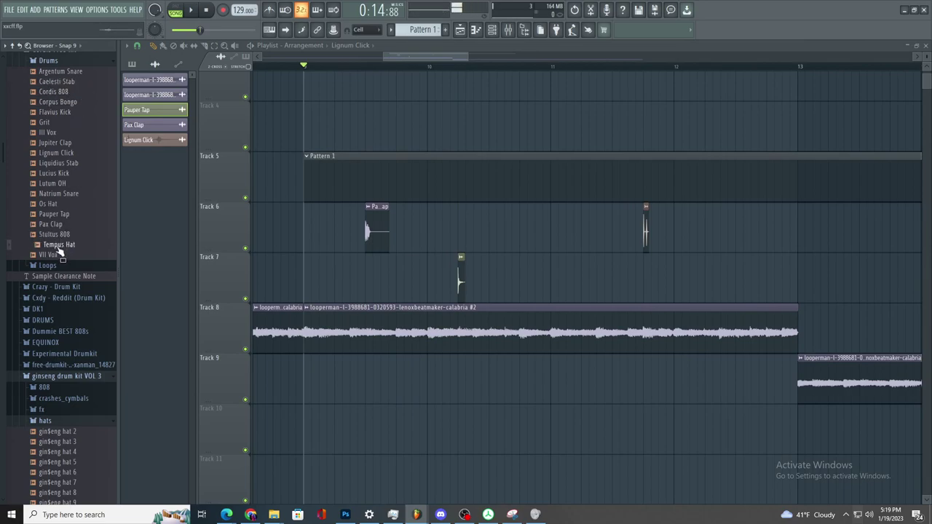
- Audition the Antidote kit's rims and place Antidote - Rim - 04 on track 7 at 9:07:00
scroll(76, 167, up, 10)
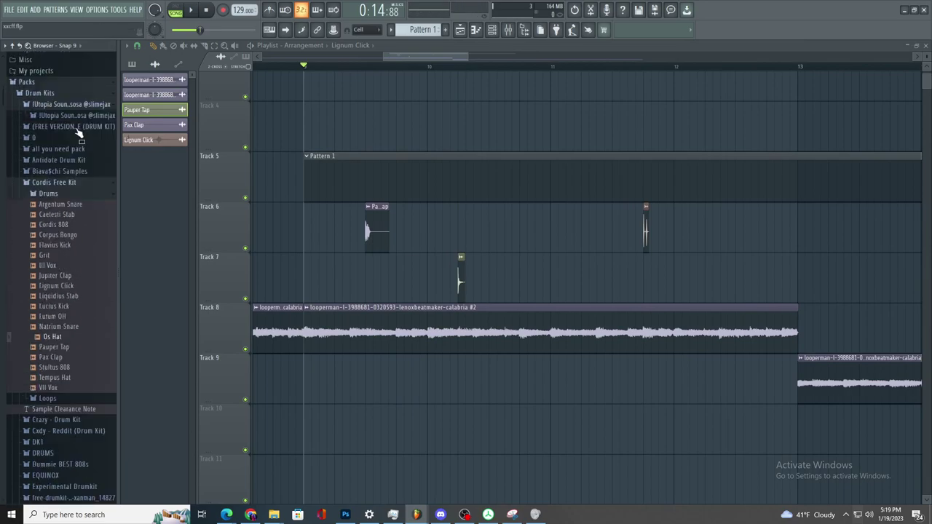
click(92, 294)
click(86, 273)
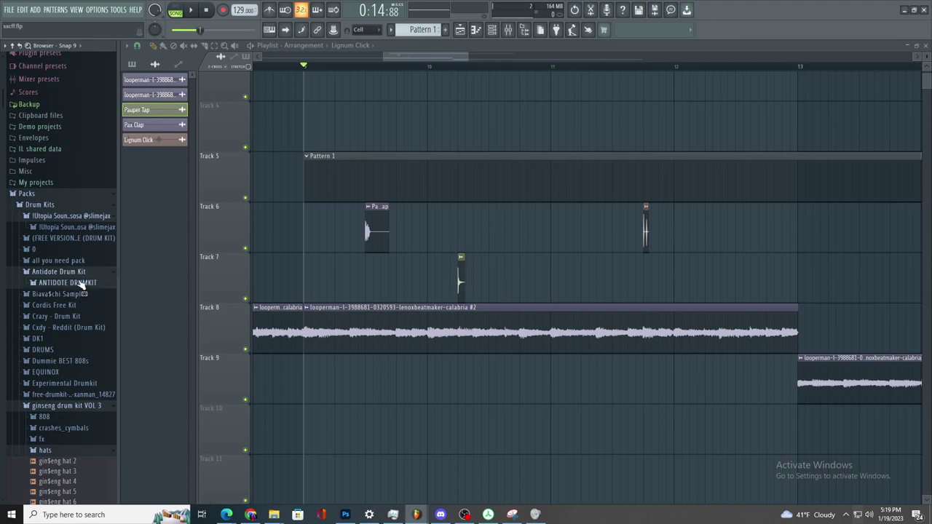
click(82, 283)
click(71, 386)
click(71, 406)
click(71, 406)
click(72, 425)
key(space)
key(space)
drag(72, 424, 356, 256)
scroll(364, 265, up, 3)
key(space)
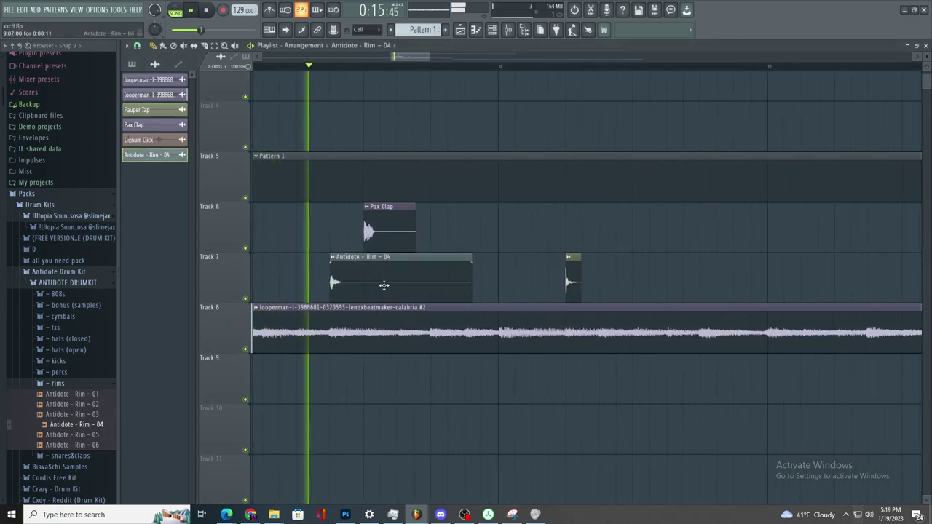
- Give the Antidote - Rim - 04 clip a quick fade-in of about 6%
scroll(383, 285, down, 3)
double_click(383, 285)
key(space)
key(space)
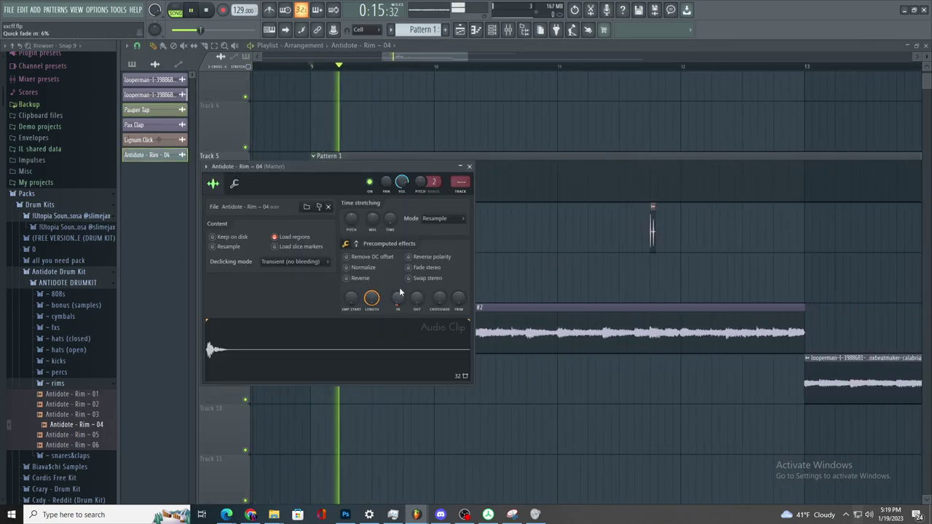
click(542, 263)
right_click(541, 263)
scroll(512, 259, up, 2)
- Audition Antidote - Rim - 06 and Antidote - Rim - 01 and play the section from bar 9
key(space)
key(space)
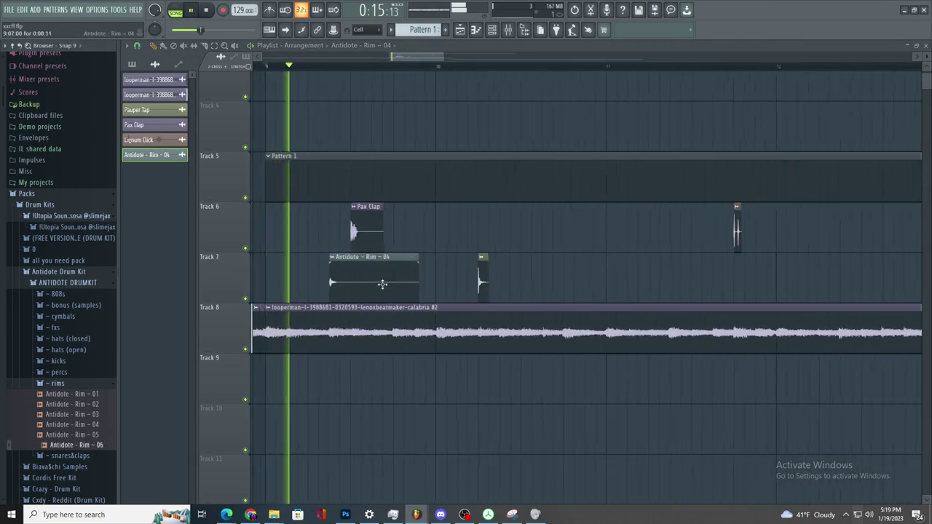
click(73, 394)
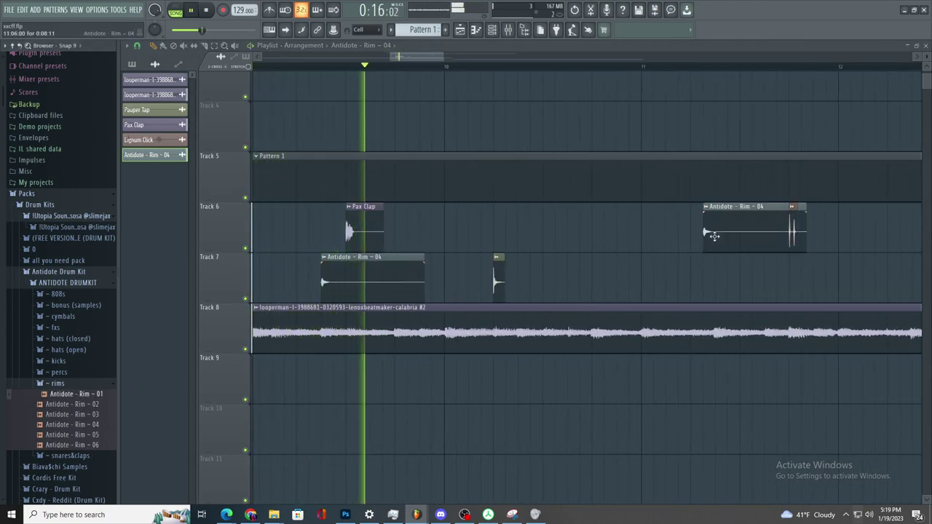
scroll(672, 281, down, 2)
key(space)
key(space)
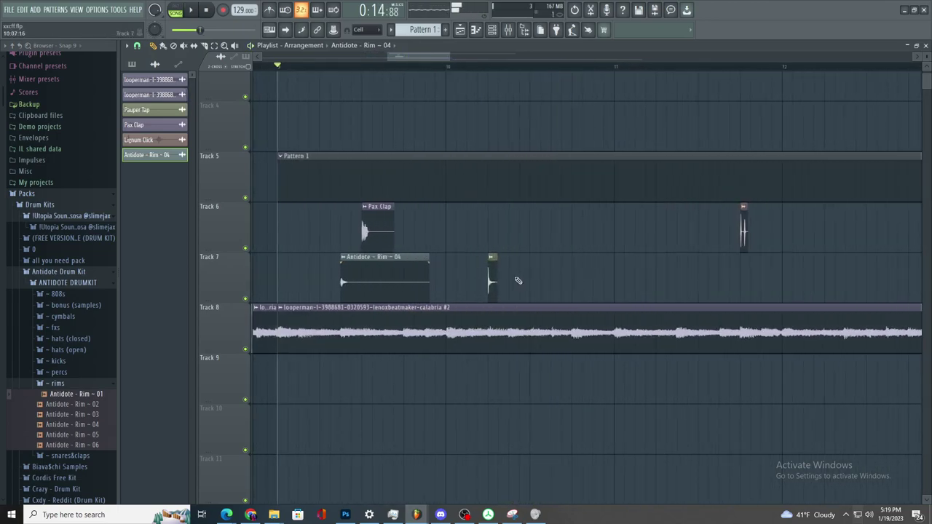
- Add a slight quick fade-in to the Pauper Tap clip and enable Remove DC offset for it
double_click(492, 279)
drag(360, 265, 361, 259)
click(335, 221)
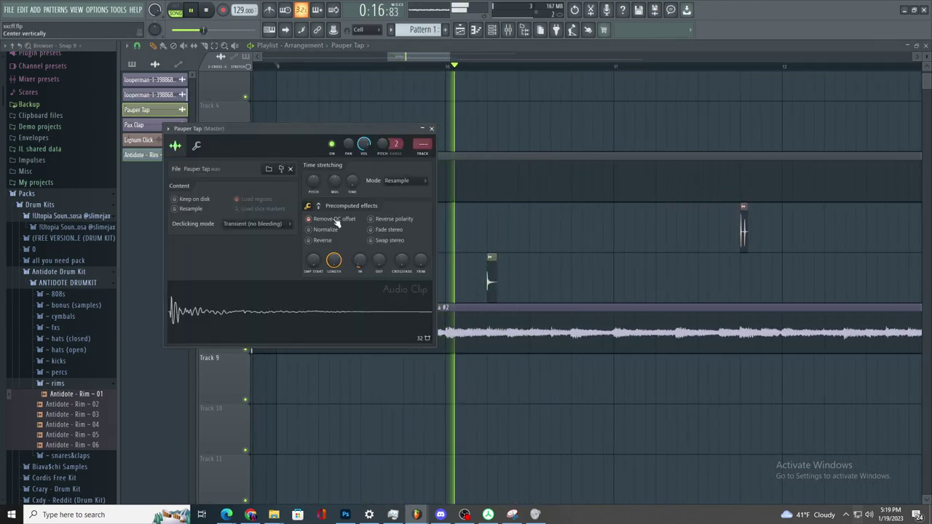
key(space)
key(space)
click(617, 276)
right_click(618, 276)
- Play the section from bar 9 to check the clap, rim and tap hits against the loop
scroll(599, 239, up, 2)
scroll(532, 237, down, 5)
scroll(480, 247, up, 4)
scroll(475, 252, down, 3)
scroll(477, 244, up, 3)
key(space)
key(space)
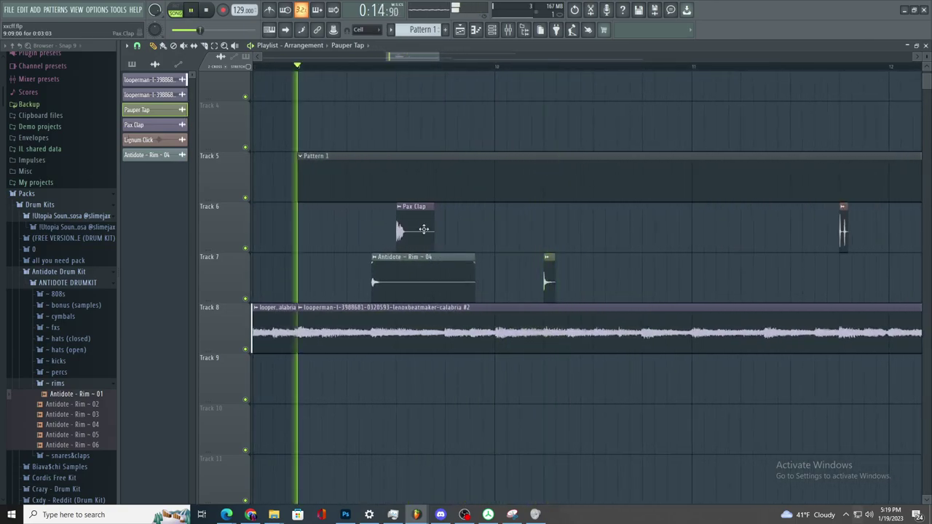
scroll(415, 230, up, 2)
scroll(558, 279, down, 2)
scroll(473, 244, up, 2)
key(space)
- Audition effects from the Antidote kit and look through its kicks while replaying the section from bar 9
click(55, 327)
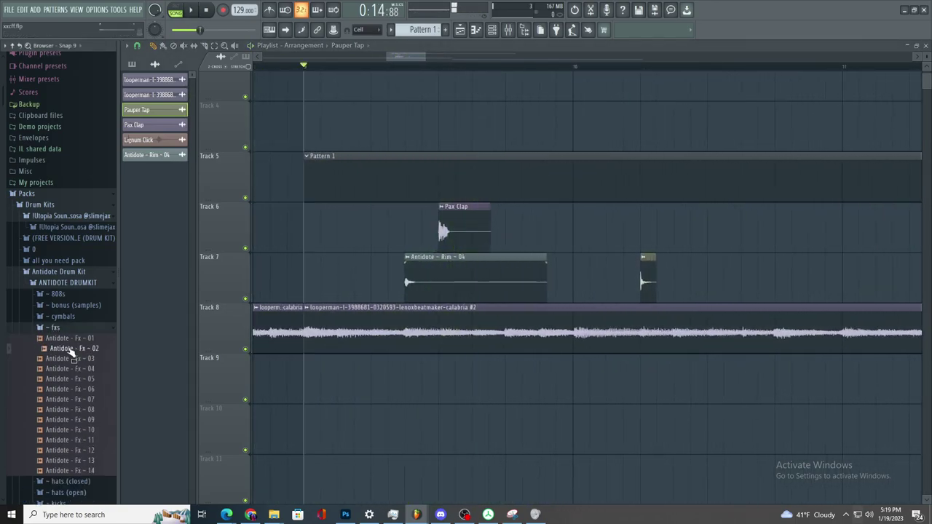
click(67, 328)
key(space)
key(space)
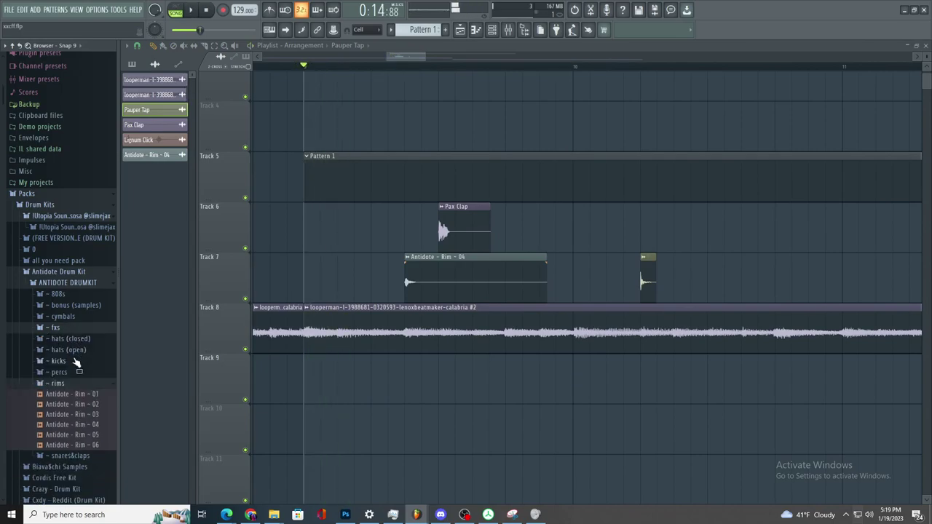
click(76, 360)
scroll(75, 362, down, 4)
click(71, 368)
key(space)
key(space)
key(space)
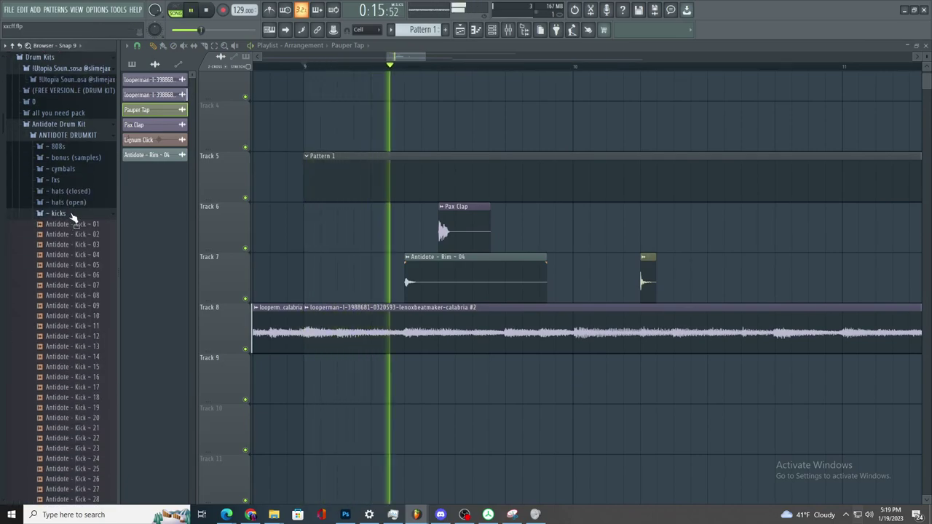
- Open the Antidote percs and audition several samples, up to Antidote - Perc - 10, against the loop
click(58, 213)
click(58, 224)
click(80, 246)
key(space)
key(space)
key(space)
click(70, 308)
key(space)
key(space)
key(space)
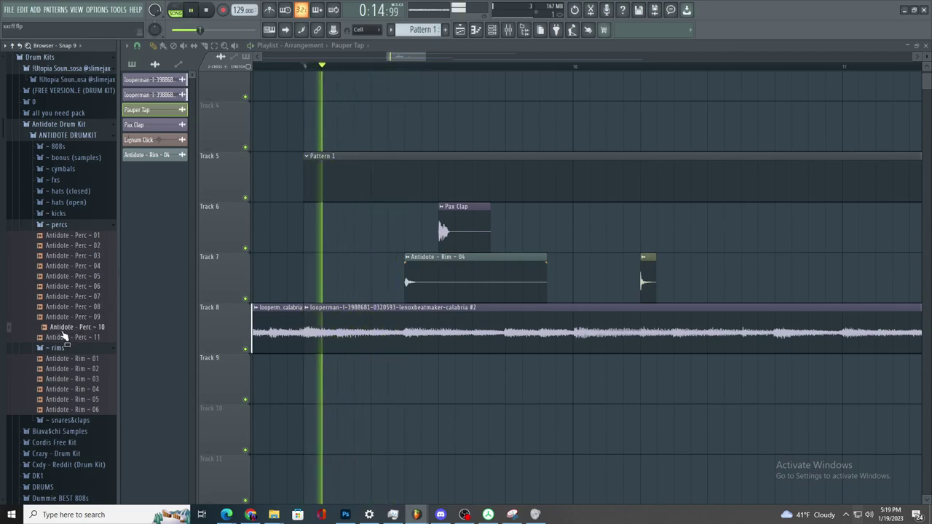
key(space)
- Audition the earlier Antidote percs, including Perc 07, 04 and 03, against the loop and close the kit
click(68, 297)
key(space)
key(space)
click(77, 267)
key(space)
key(space)
click(77, 257)
key(space)
key(space)
key(space)
key(space)
key(space)
click(80, 137)
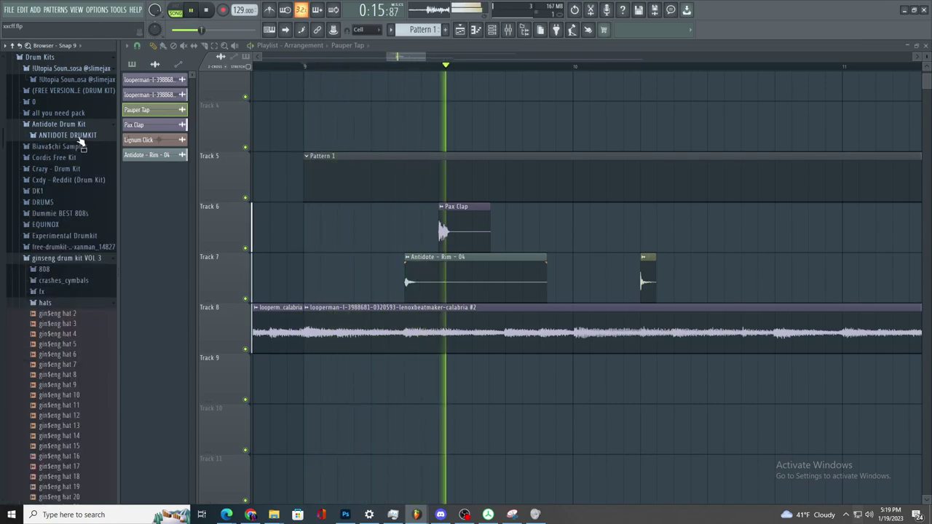
- Open the snap folder of kit 0 and audition the dreamcatcher snap against the loop
click(77, 124)
click(75, 104)
click(68, 225)
key(space)
key(space)
click(69, 235)
key(space)
key(space)
click(68, 227)
key(space)
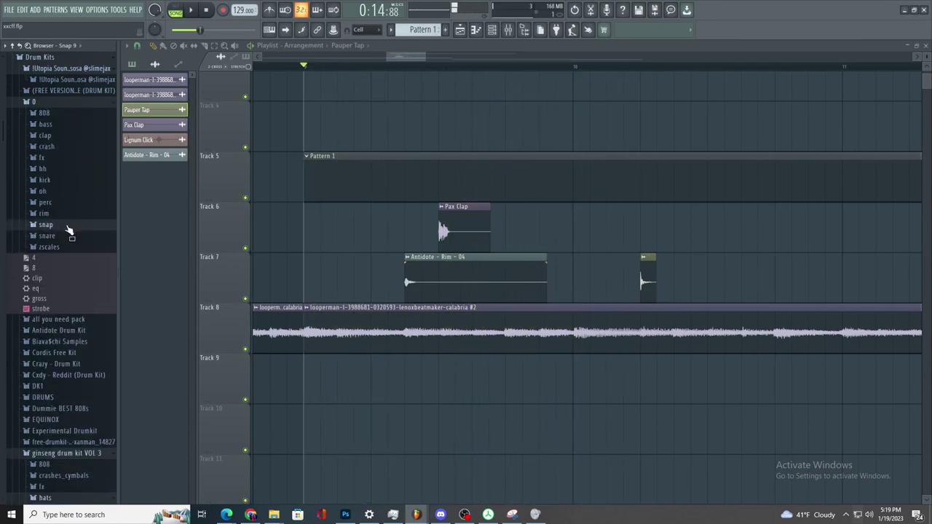
key(space)
- Place the dreamcatcher snap on track 9 at 9:05:00 and play the section back
click(68, 227)
key(space)
key(space)
key(space)
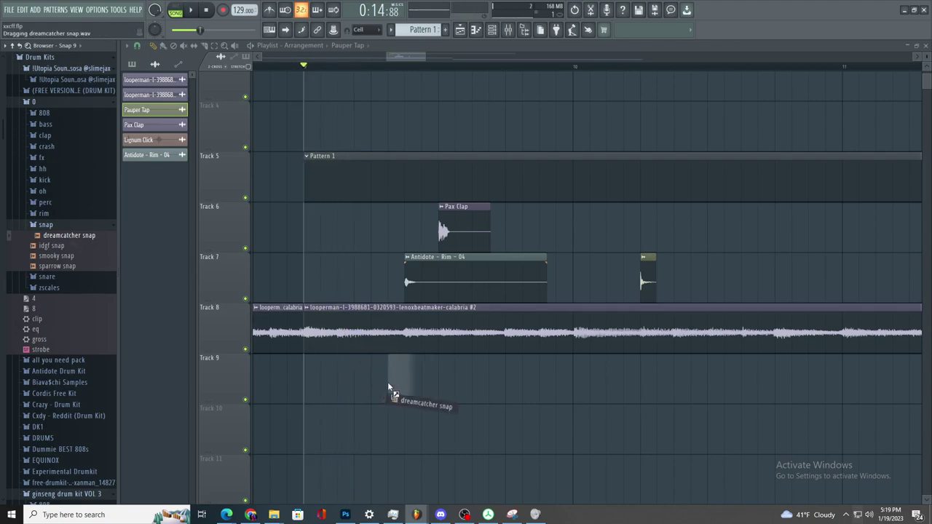
drag(390, 382, 374, 378)
key(space)
key(space)
key(space)
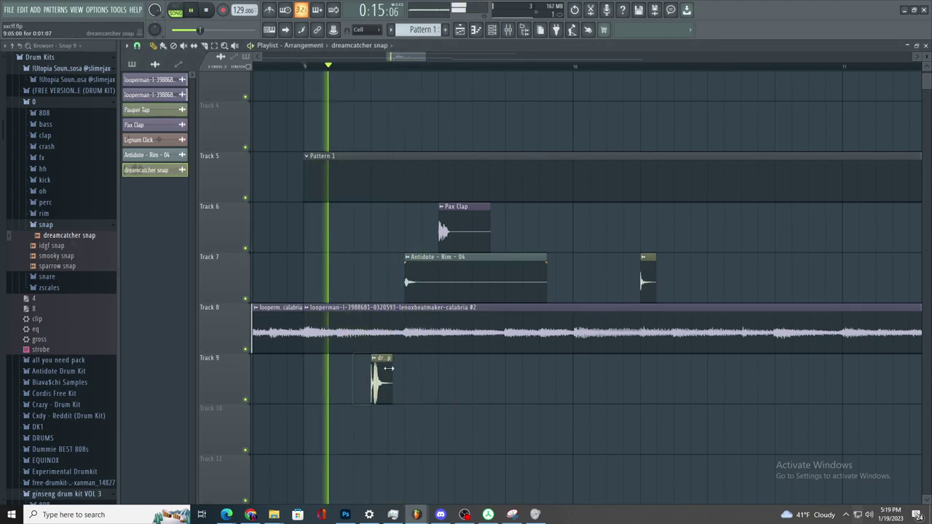
- Reverse the dreamcatcher snap on track 9 in its sample settings and play the section back
double_click(389, 368)
key(space)
click(373, 291)
click(443, 422)
right_click(443, 422)
key(space)
scroll(391, 374, up, 5)
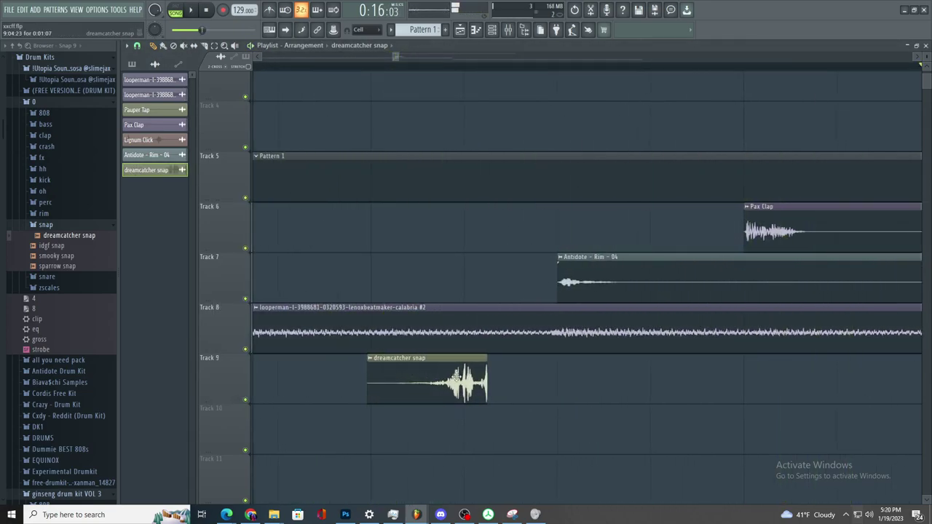
- Shift the reversed snap earlier on track 9, adjust the fade-in in its sample settings and play it back
drag(460, 376, 390, 376)
double_click(389, 376)
drag(410, 313, 409, 321)
key(space)
click(422, 284)
key(space)
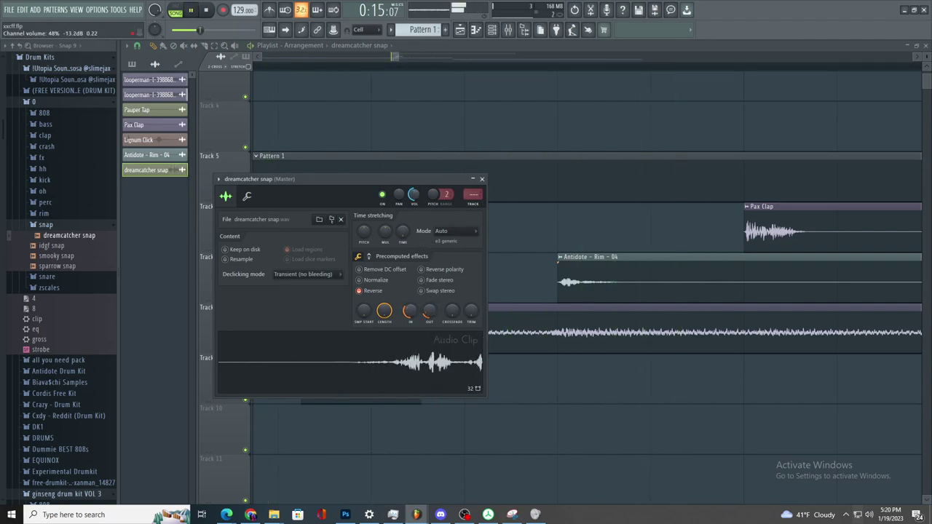
- Move the reversed dreamcatcher snap to 9:08:06 on track 9, near the Pax Clap, and play the section back
click(668, 421)
right_click(669, 422)
scroll(575, 419, down, 3)
key(space)
drag(496, 390, 610, 396)
key(space)
key(space)
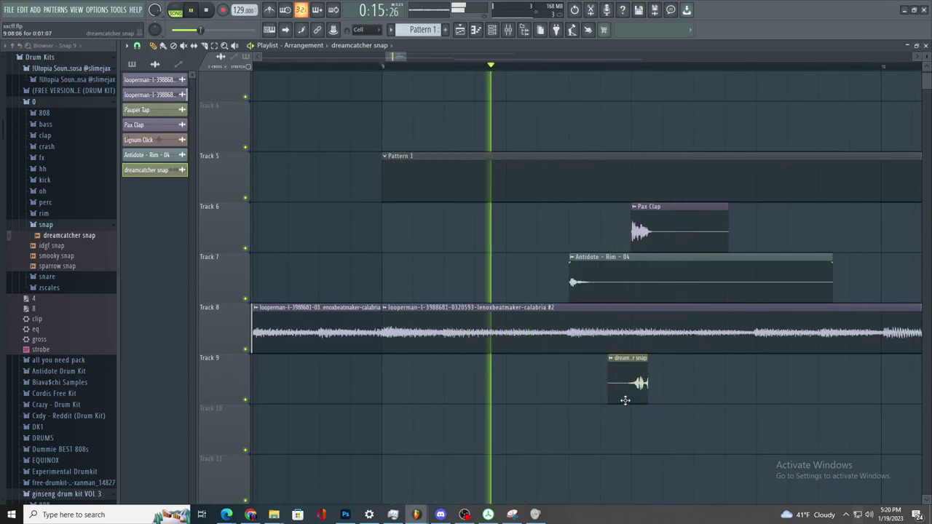
- Play the section with the moved snap and turn on Remove DC offset in its sample settings
key(space)
scroll(671, 382, up, 1)
scroll(695, 379, up, 1)
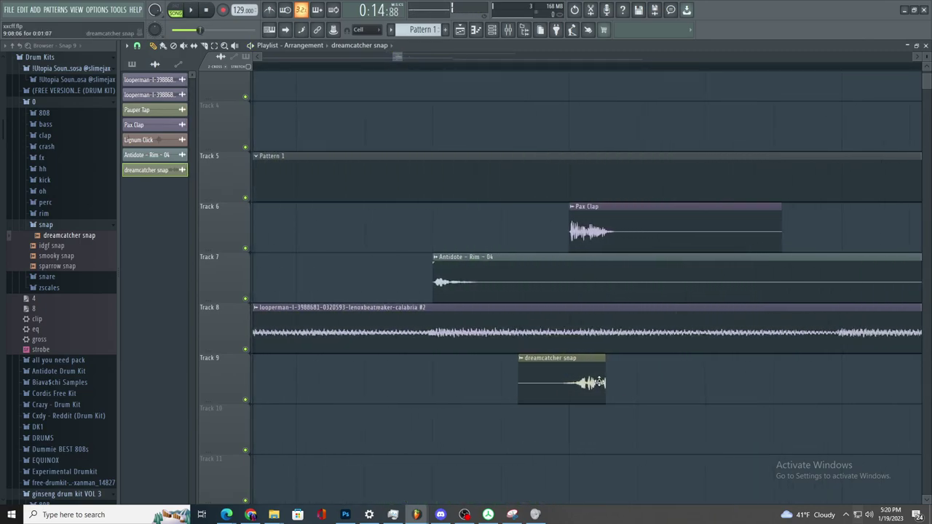
scroll(537, 384, up, 1)
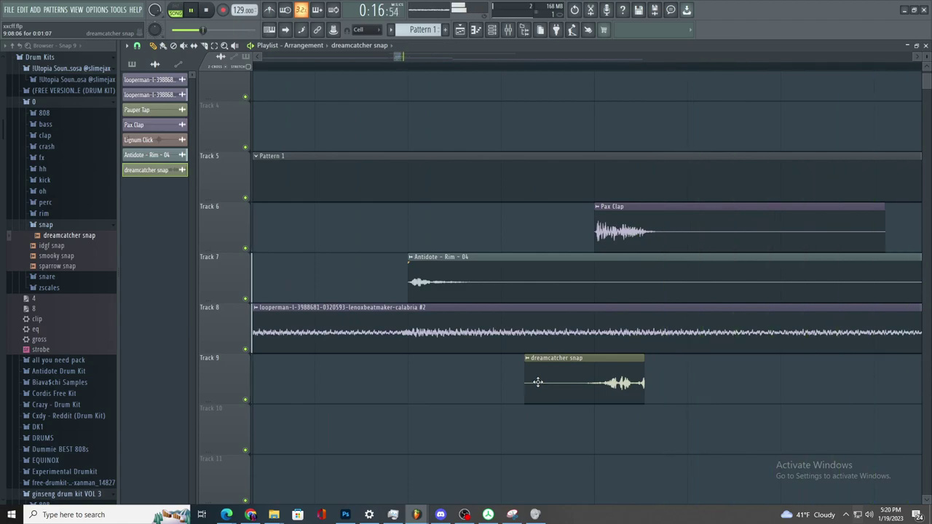
double_click(537, 382)
key(space)
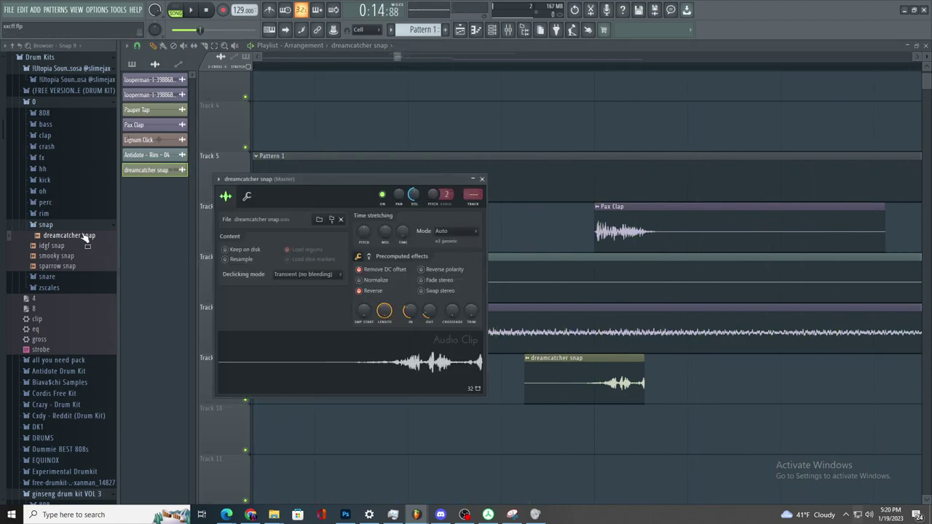
- Place the raptor crash from kit 0's crash folder on track 10, aligned with the Pax Clap, and raise its In fade
scroll(851, 453, down, 3)
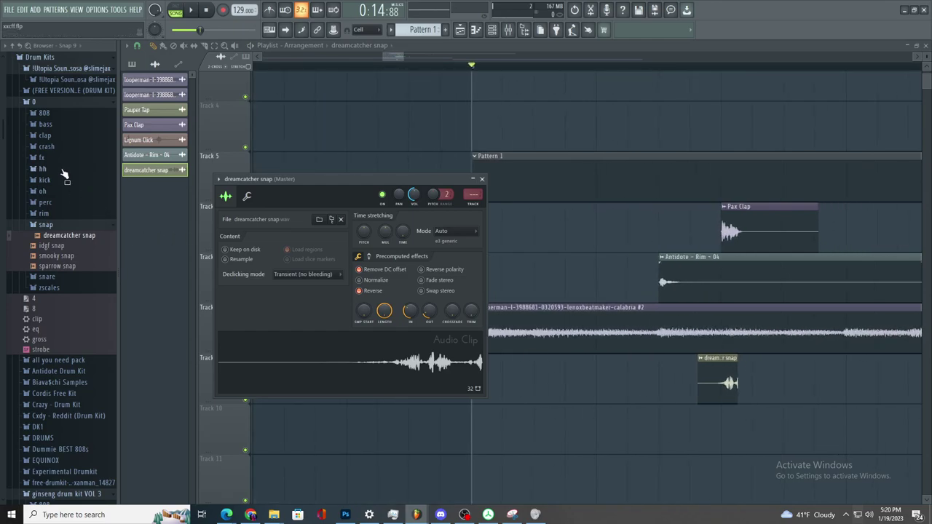
click(46, 147)
click(54, 189)
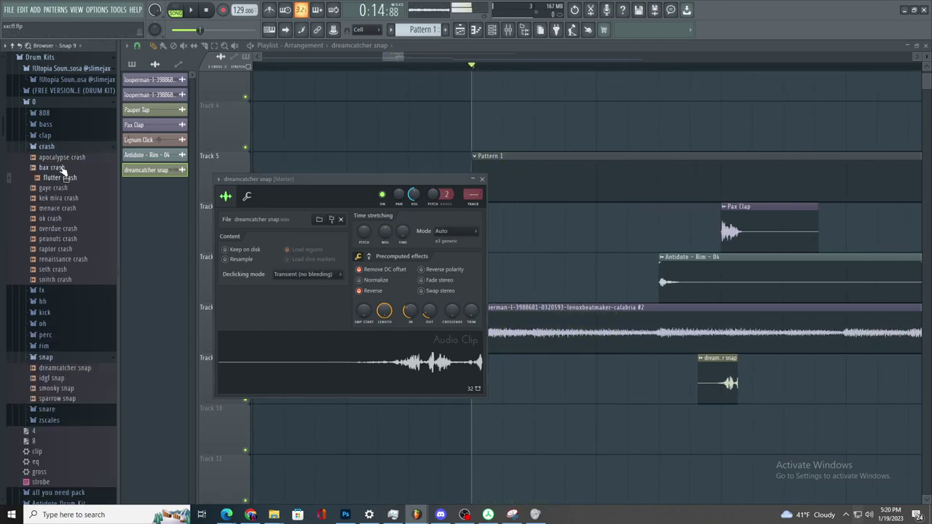
drag(49, 250, 728, 430)
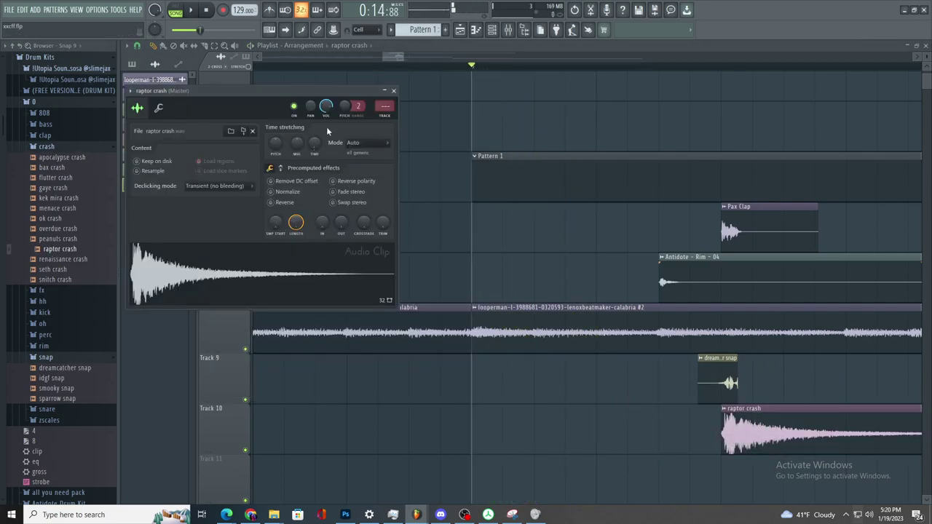
drag(322, 223, 320, 207)
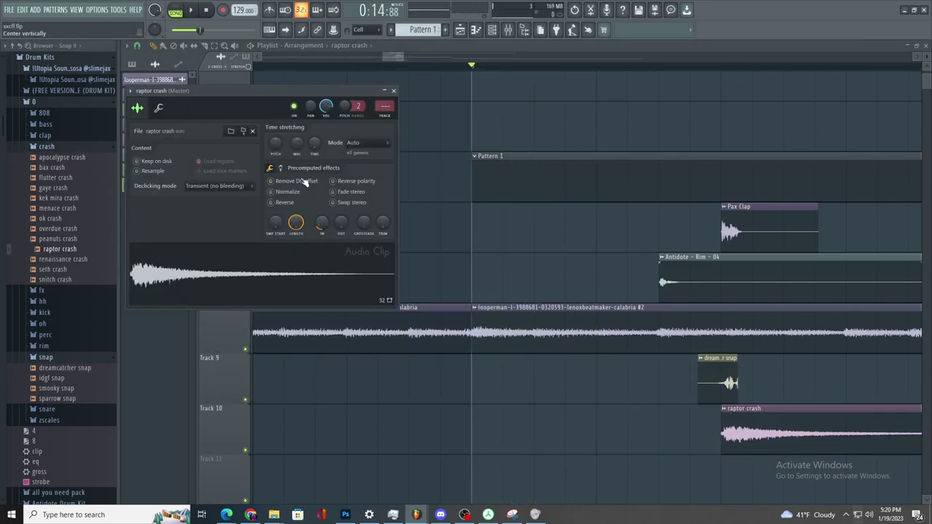
- Add Fruity parametric EQ 2 in slot 1 of insert 14 for the raptor crash and shape a low cut during playback
click(509, 30)
click(829, 76)
mouse_move(829, 90)
click(711, 338)
key(space)
drag(247, 248, 355, 308)
drag(354, 249, 385, 306)
- Add Fruity Reeverb 2 in slot 2 of insert 14, lower its dry level slightly and play the section
click(842, 91)
click(700, 133)
drag(431, 198, 431, 202)
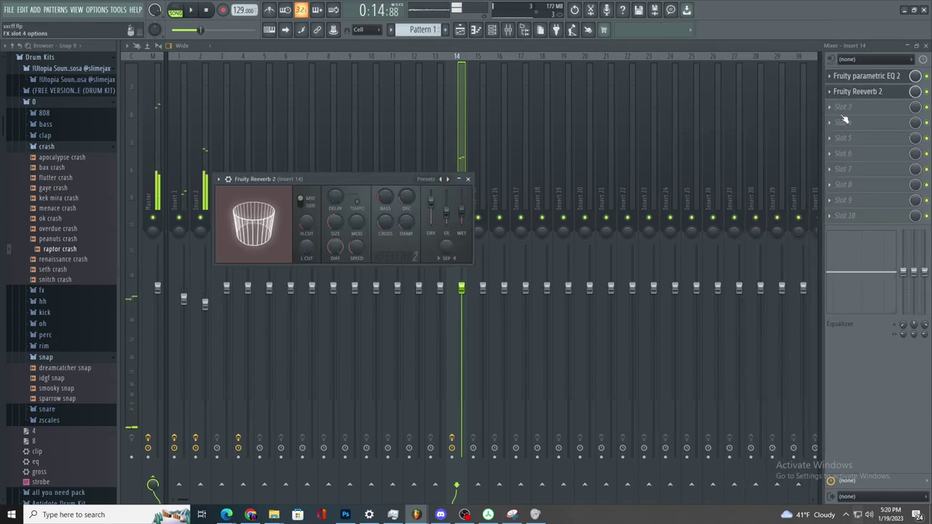
key(space)
click(455, 105)
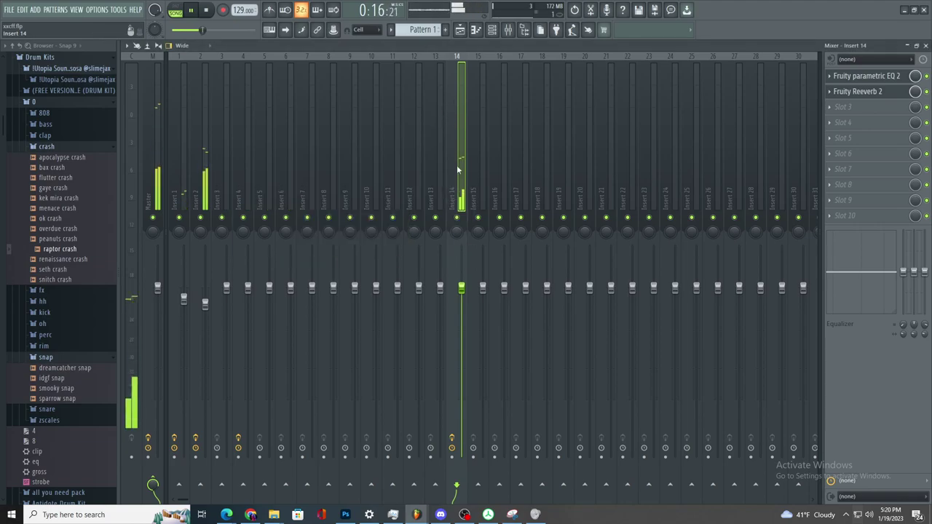
- Add Fruity Stereo Enhancer in slot 3 of insert 14, pan it 58% left and return to the playlist
click(841, 107)
click(701, 437)
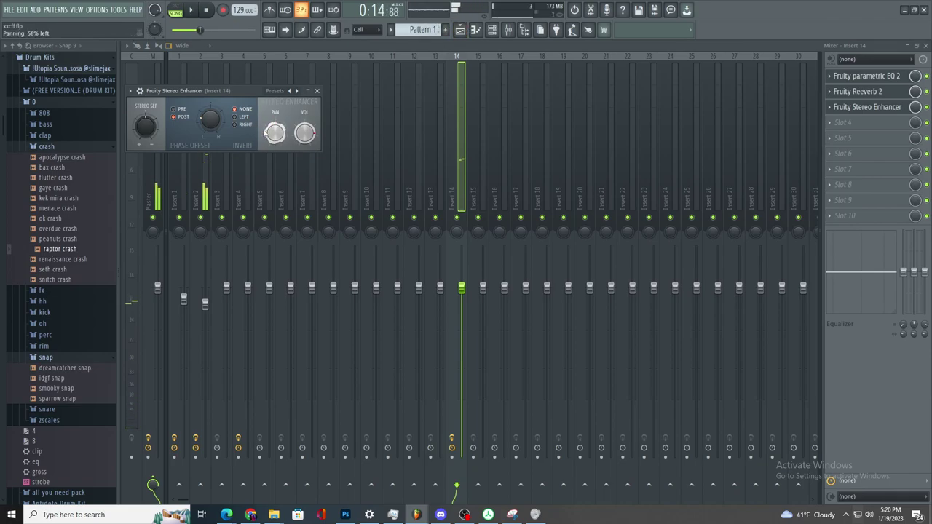
click(459, 33)
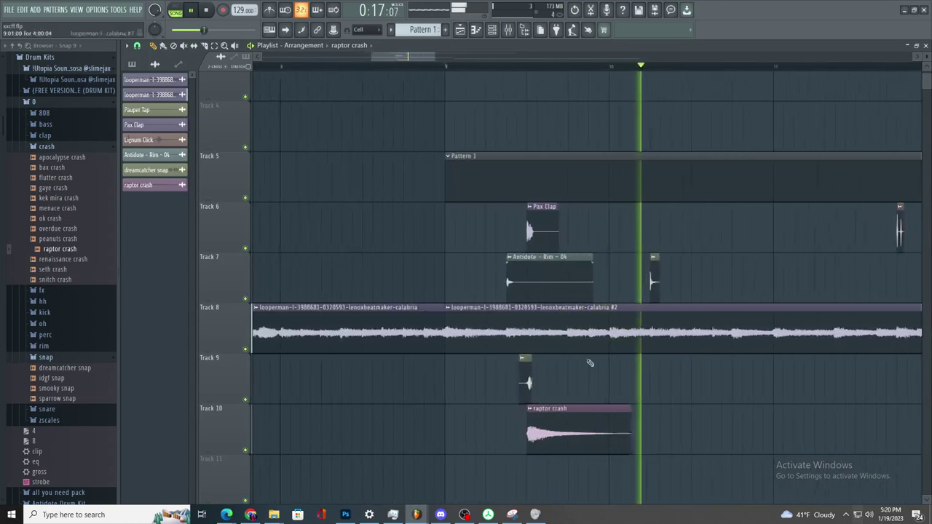
- Play the section around the raptor crash, checking insert 14's levels and the crash's sample settings
scroll(582, 419, down, 5)
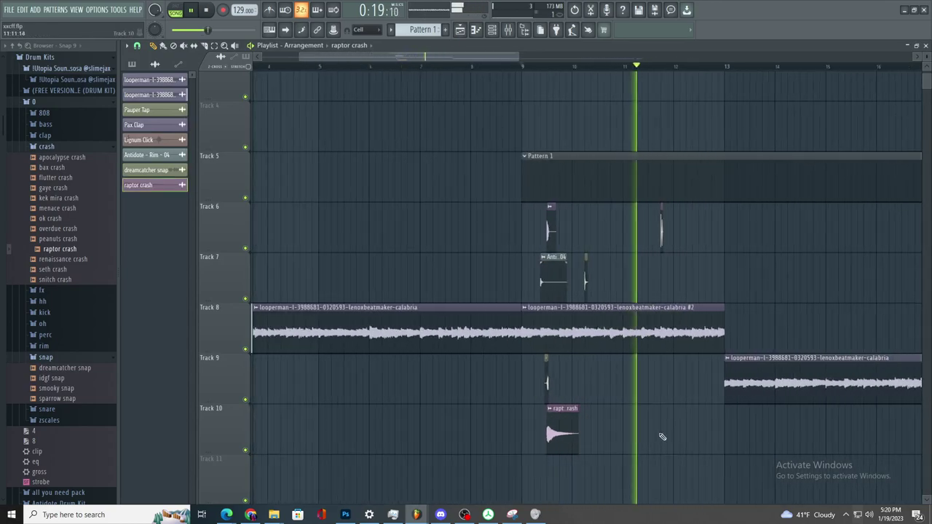
key(space)
scroll(666, 422, up, 3)
key(space)
click(512, 31)
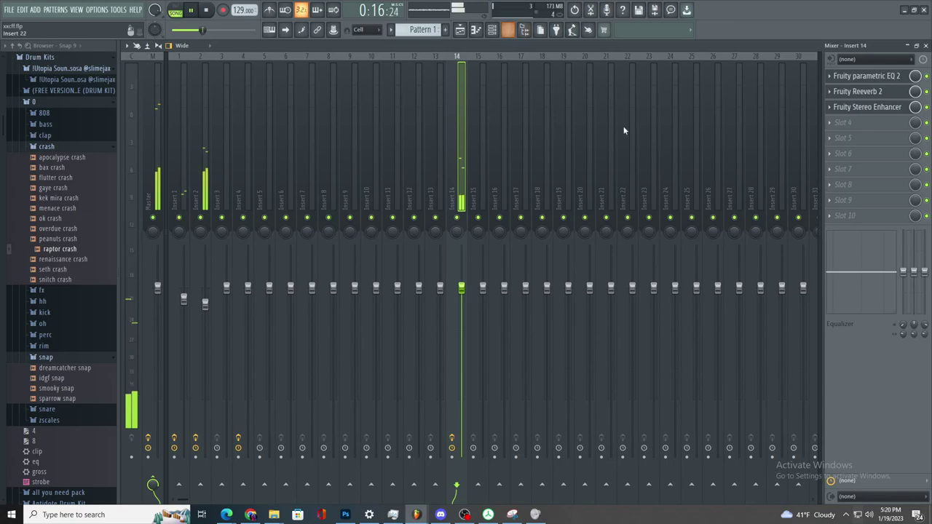
click(512, 30)
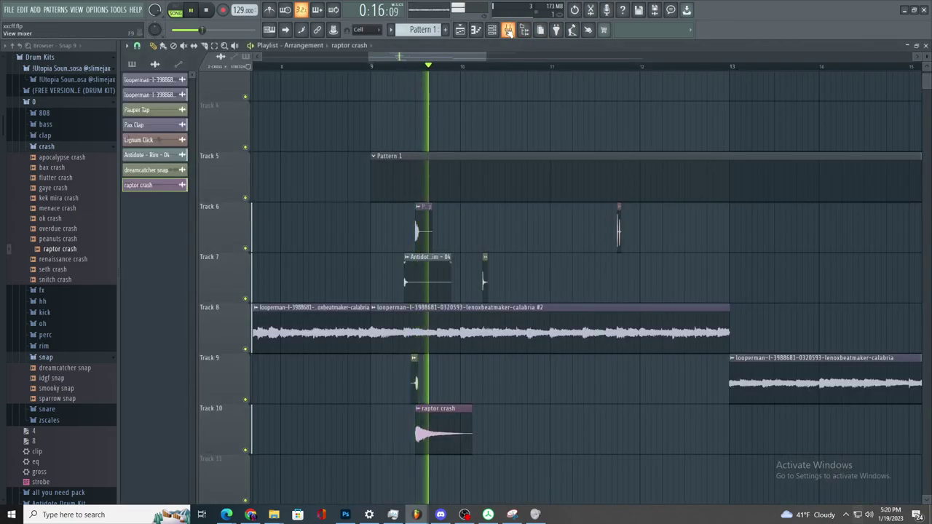
key(space)
double_click(451, 434)
key(space)
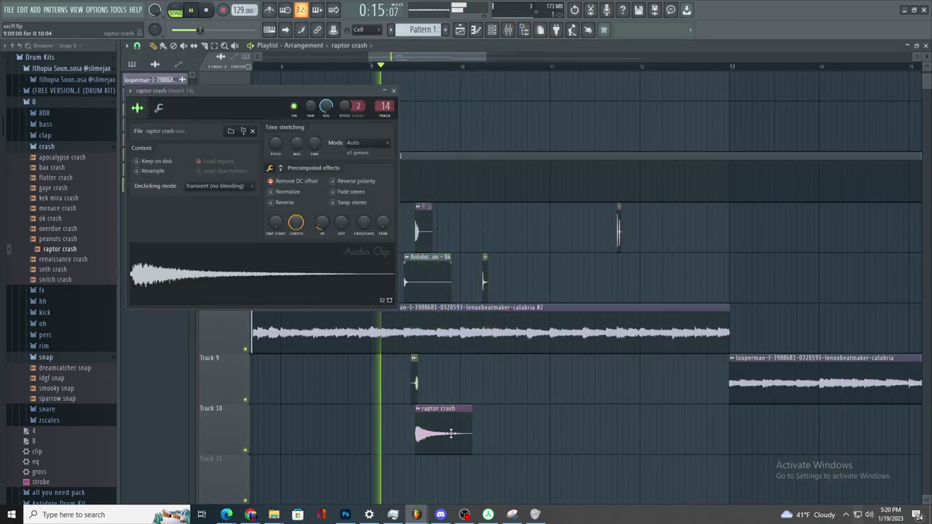
key(space)
- Add Gross Beat in slot 4 of insert 14 with the 1 Beat Gate volume preset and create an automation clip for its mix level
click(509, 30)
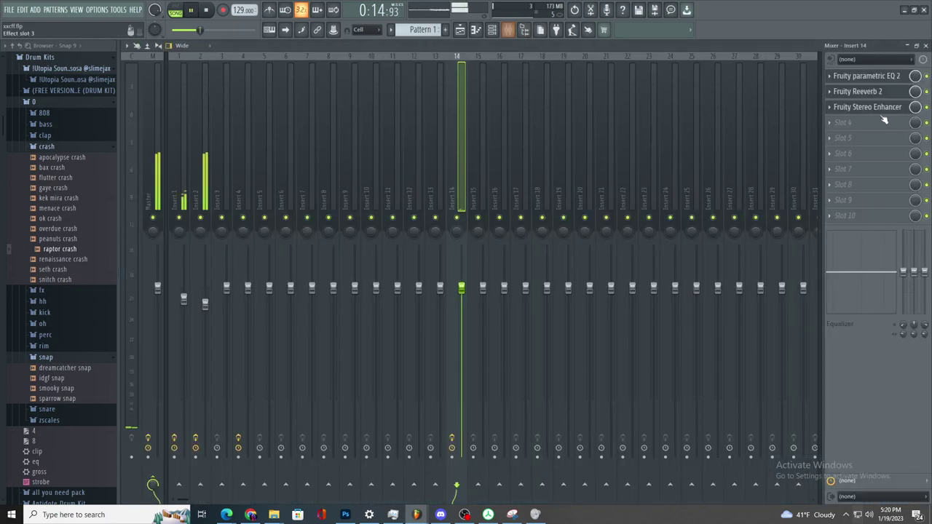
click(844, 122)
click(717, 37)
click(219, 248)
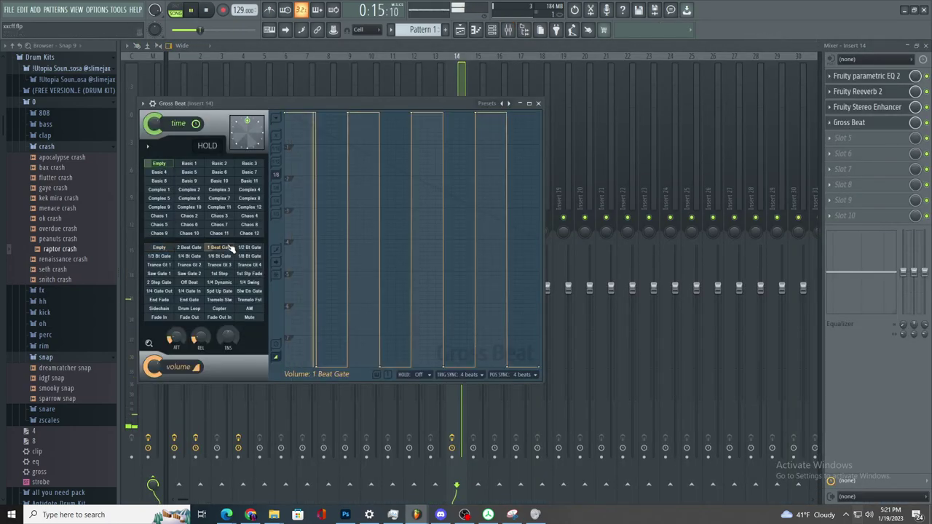
click(538, 103)
right_click(915, 122)
click(875, 190)
- Set the early reflection level of insert 14's Fruity Reeverb 2 to 72%
click(866, 93)
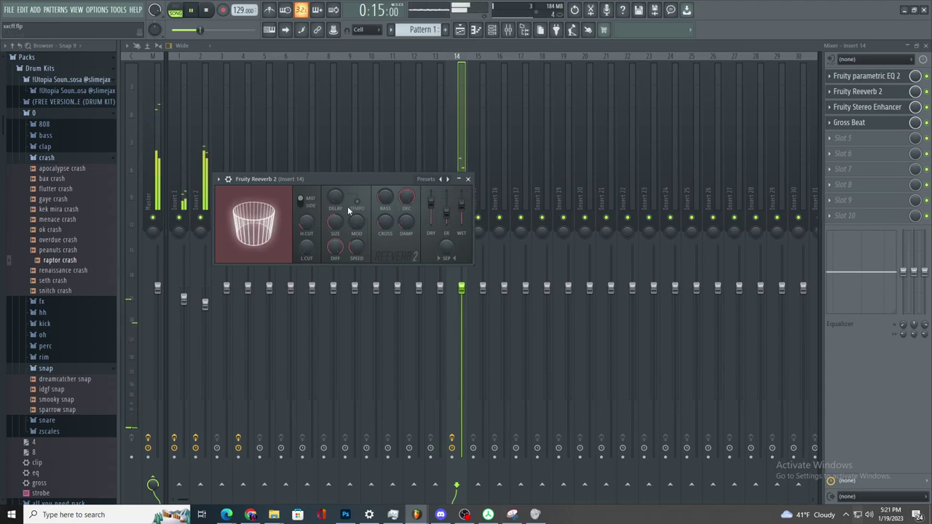
drag(372, 183, 278, 258)
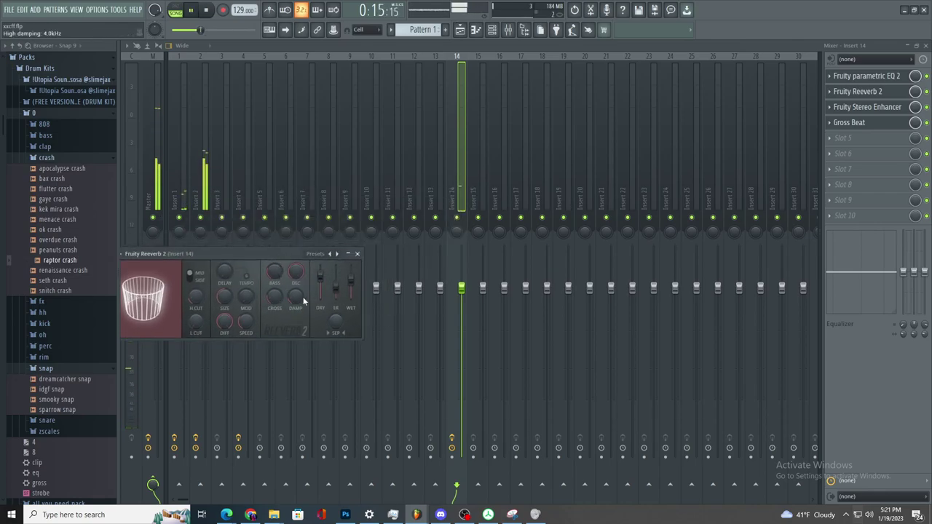
drag(336, 288, 337, 286)
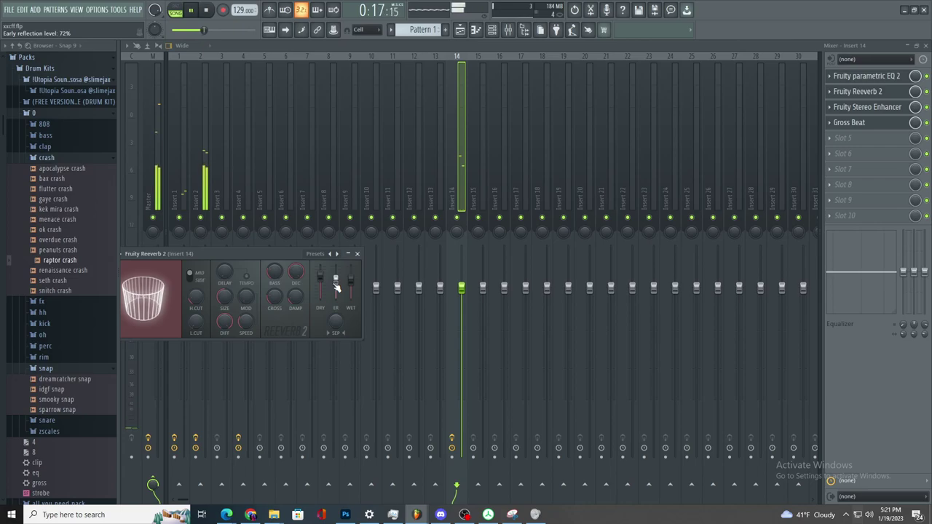
- Adjust the low-cut shape in the Fruity parametric EQ 2 in slot 1 of insert 14
click(879, 136)
click(880, 77)
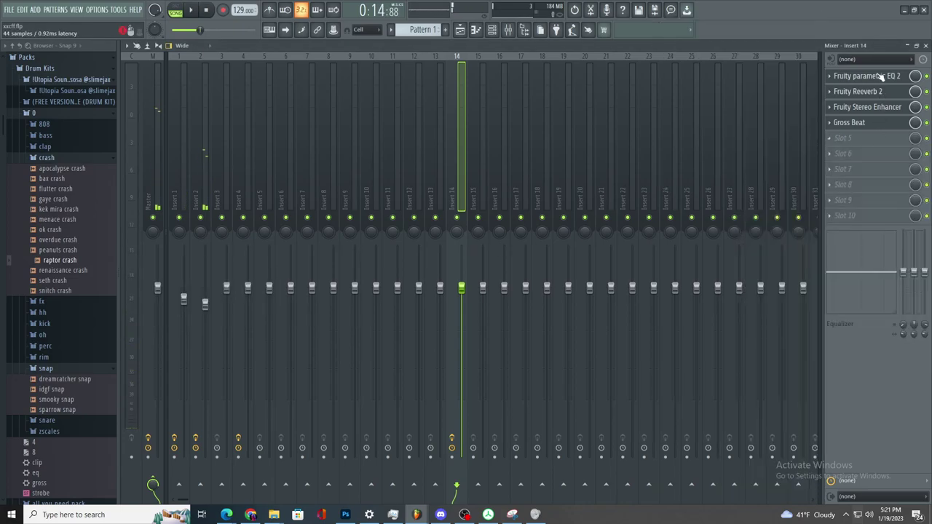
click(879, 77)
drag(380, 306, 372, 284)
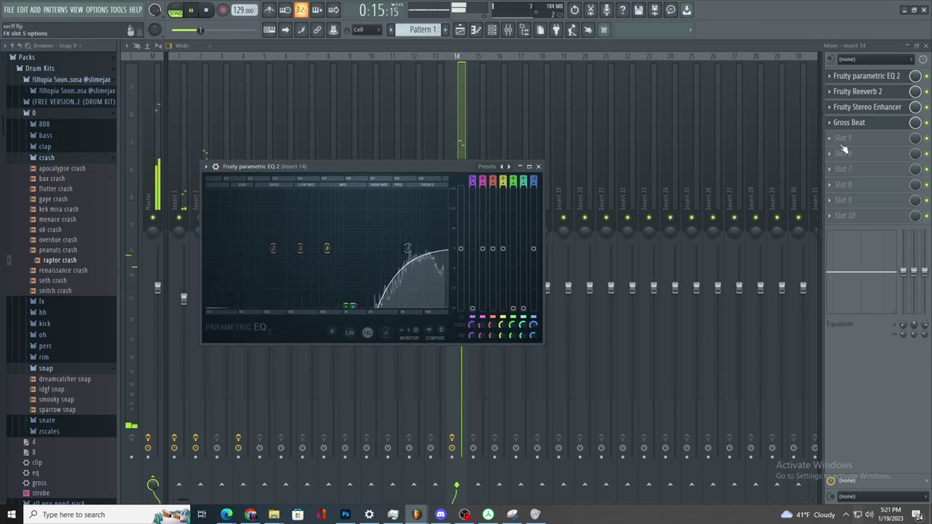
- Add Maximus in slot 5 of insert 14, enlarge its window and move the Master curve's knee point much lower
click(841, 147)
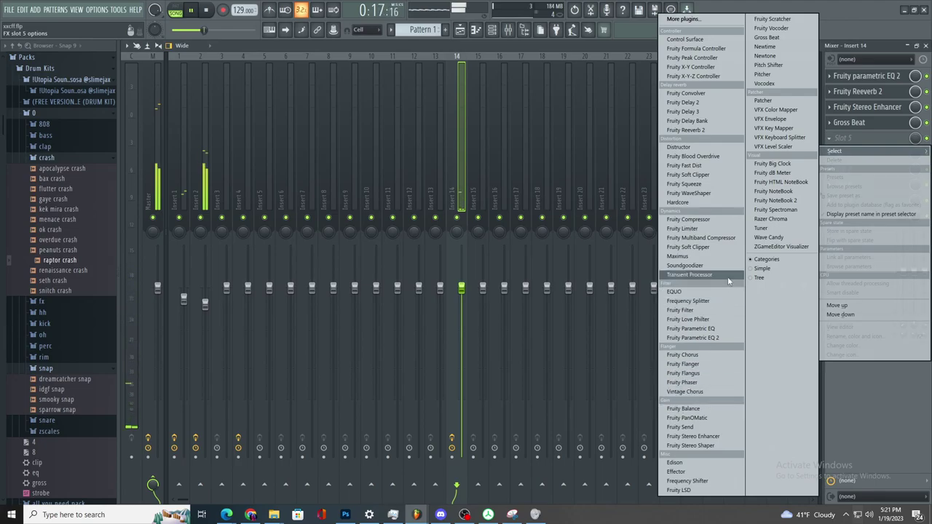
click(722, 256)
click(451, 116)
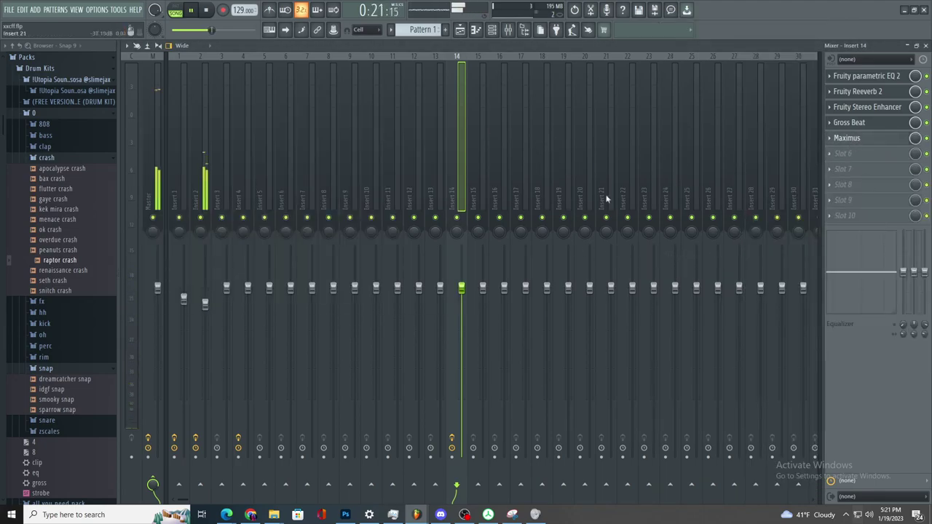
click(899, 140)
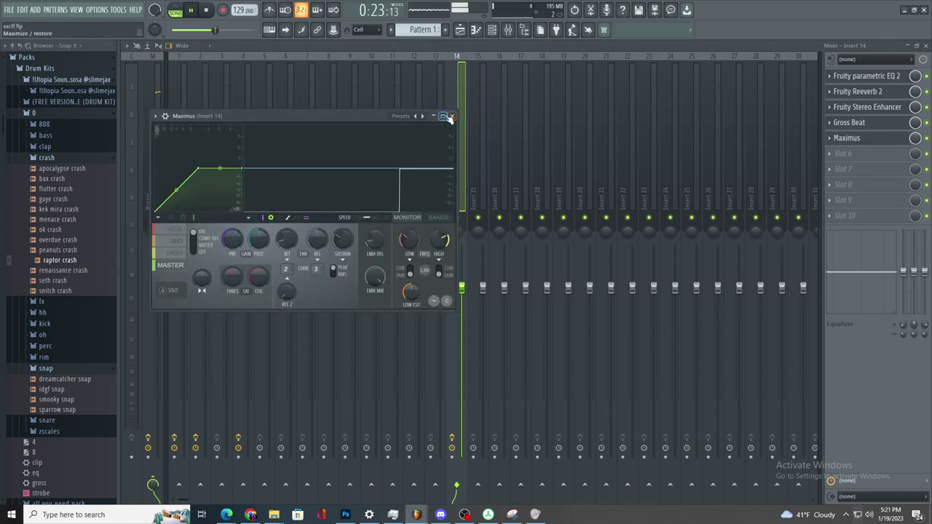
click(446, 116)
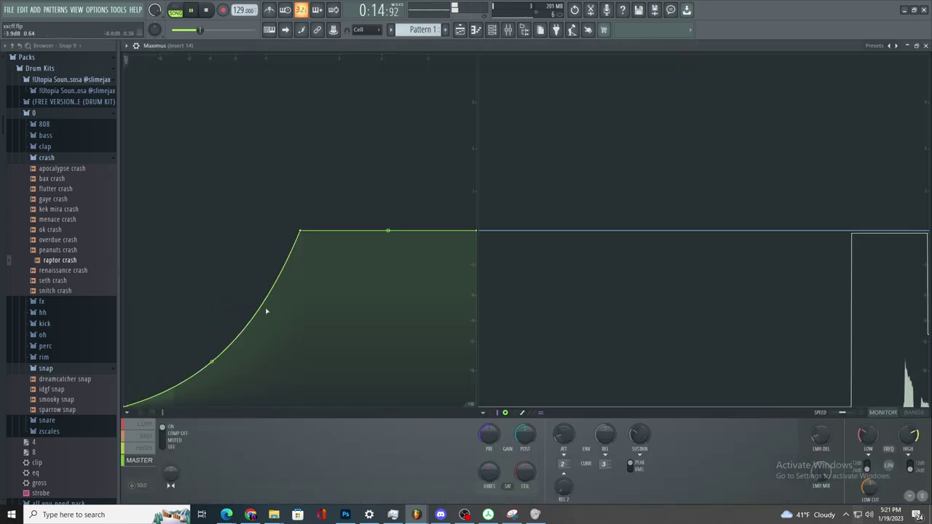
drag(305, 232, 188, 369)
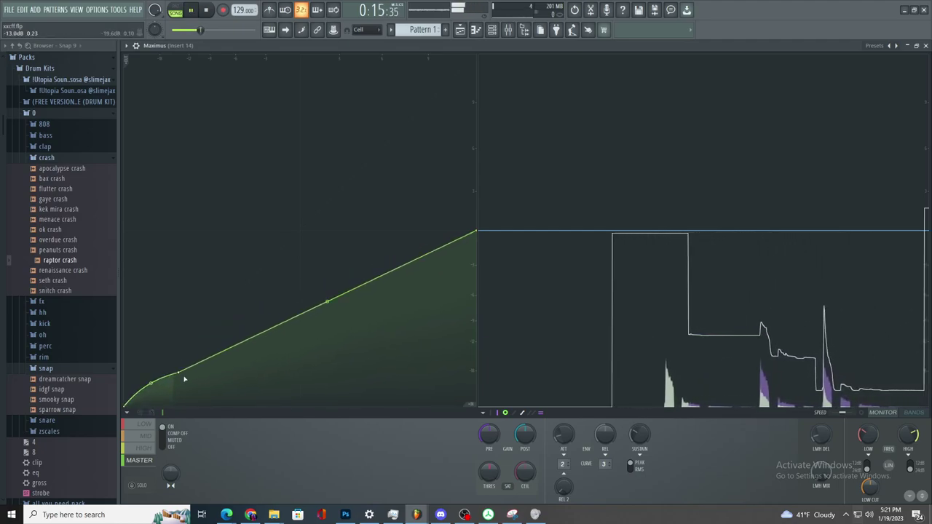
- Reshape the Mid and High band curves in Maximus, moving the High band's knee point much lower
click(147, 436)
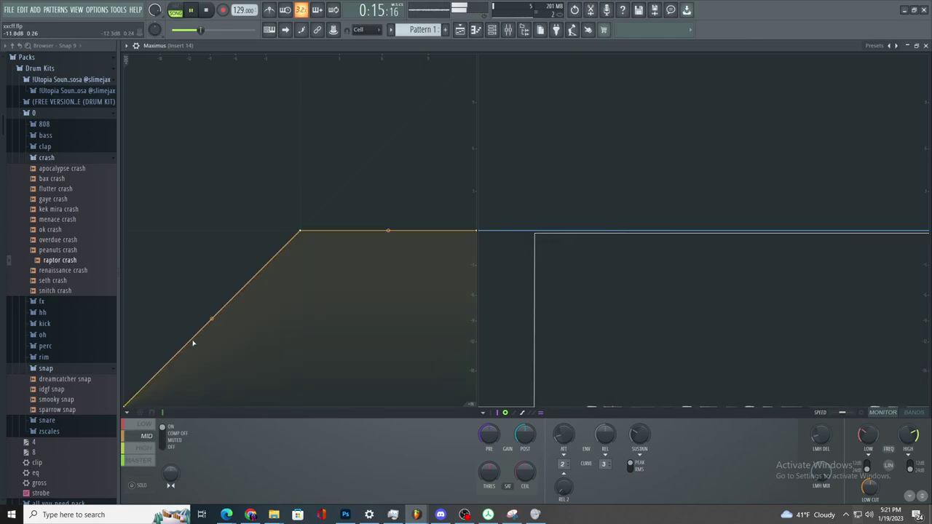
drag(211, 319, 186, 374)
click(146, 448)
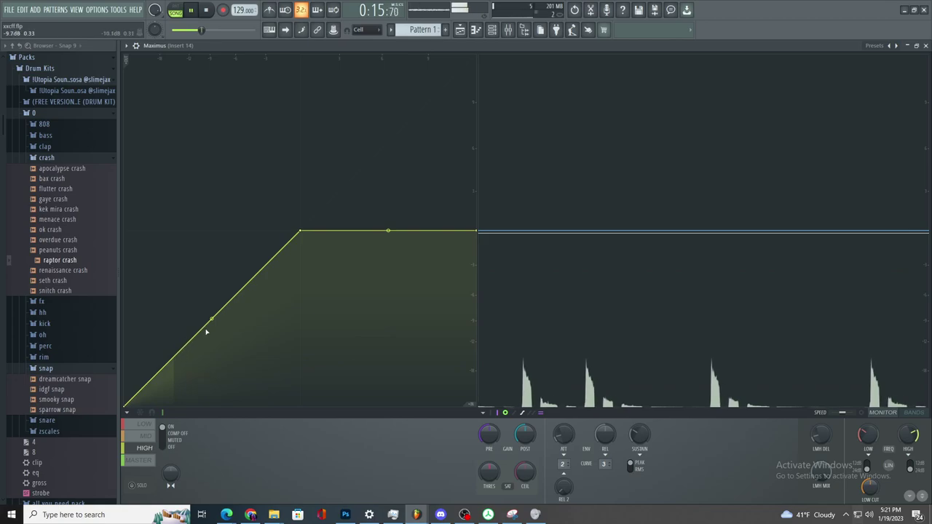
drag(205, 332, 211, 252)
drag(304, 231, 161, 367)
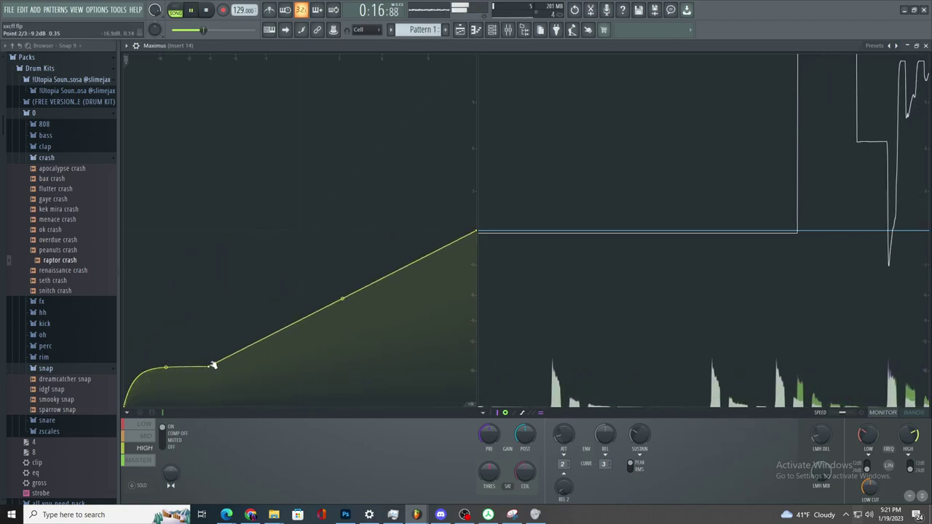
- Add a second Fruity parametric EQ 2 in slot 6 of insert 14 and cut its low and mid frequencies during playback
click(461, 29)
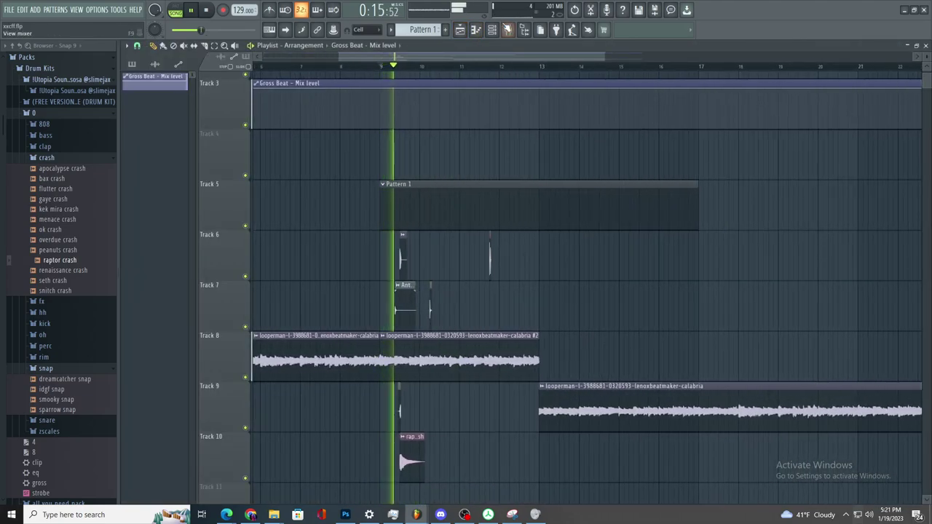
click(508, 29)
click(842, 153)
click(710, 338)
key(space)
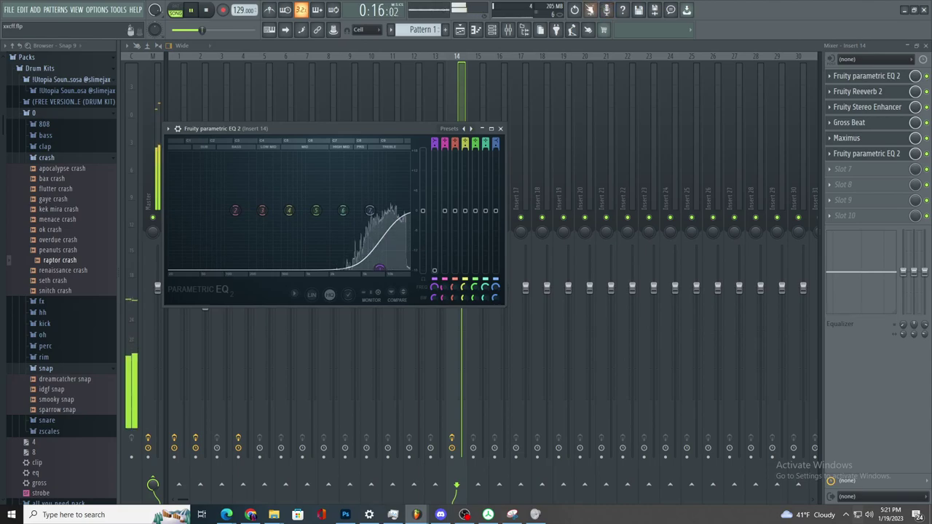
- Lower band 6 and raise the band 7 high shelf in insert 14's second Fruity parametric EQ 2, and return to the playlist
drag(371, 173, 371, 171)
drag(343, 210, 337, 234)
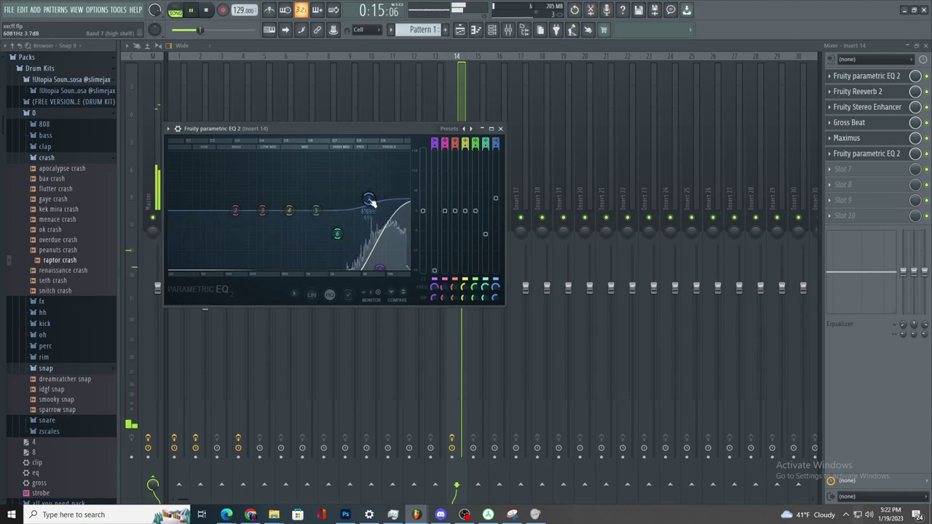
click(461, 30)
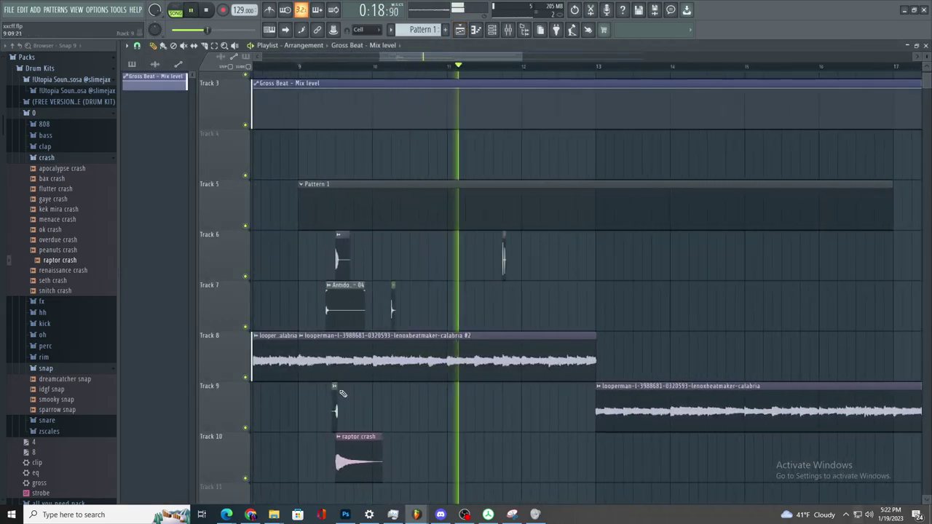
- Place a second raptor crash clip on Track 10, midway through bar 11, and stop playback
scroll(343, 394, up, 3)
key(space)
key(space)
click(366, 468)
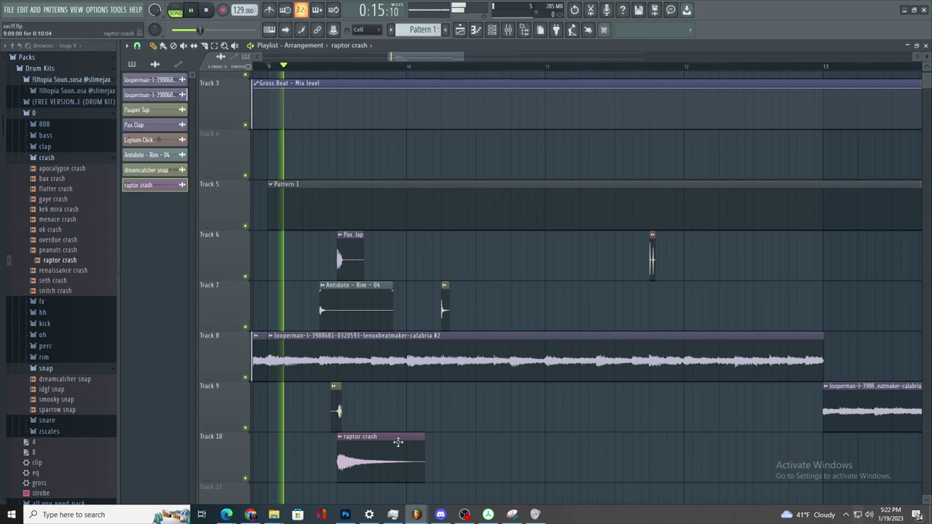
click(616, 453)
key(space)
click(508, 30)
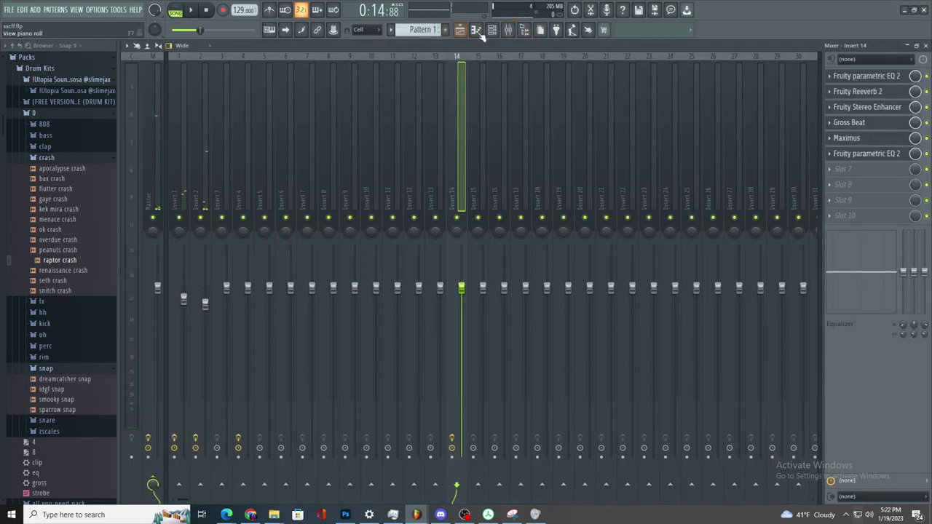
right_click(913, 123)
click(876, 197)
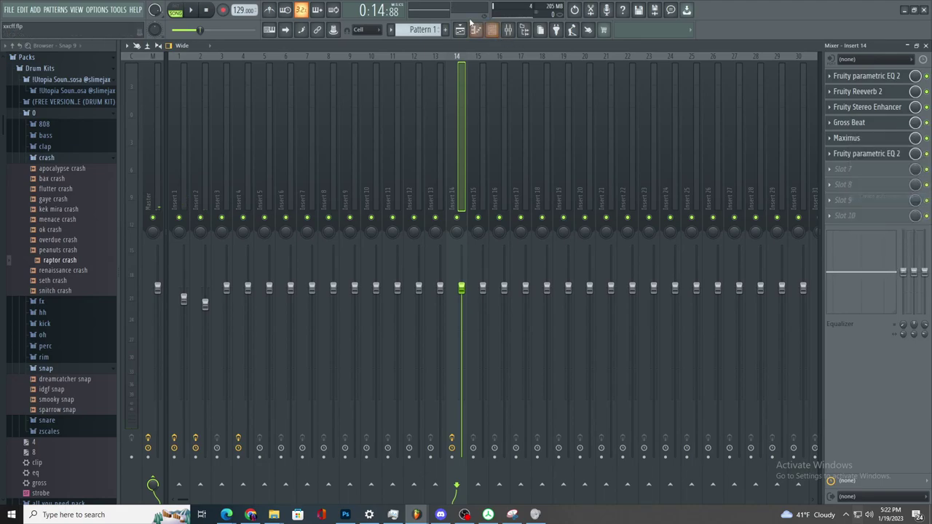
right_click(174, 107)
click(196, 193)
click(514, 290)
- Add points to the Gross Beat mix level automation on Track 3, dipping it until mid-bar 9 and curving it back up around bar 10
key(space)
scroll(430, 184, up, 5)
scroll(394, 137, up, 1)
key(space)
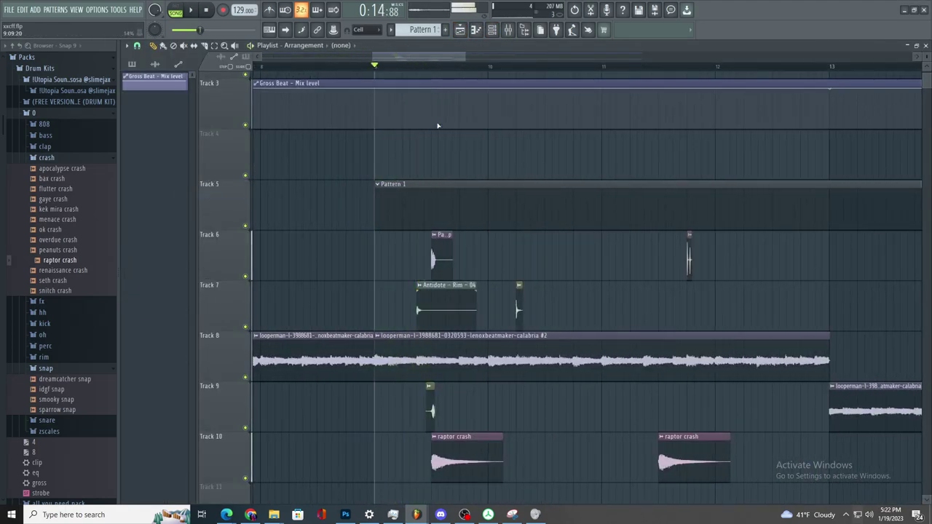
right_click(437, 120)
key(space)
scroll(440, 105, up, 2)
right_click(502, 89)
drag(505, 91, 514, 91)
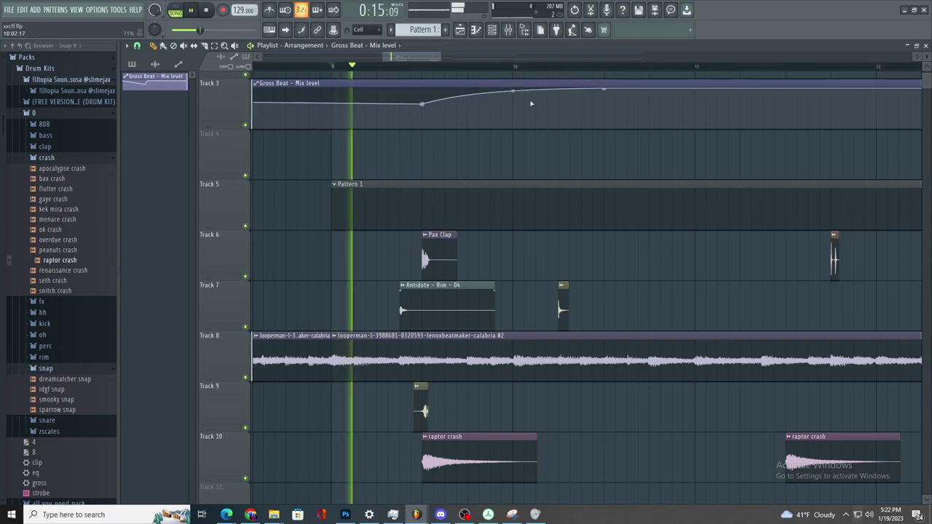
- Review the whole playlist arrangement during playback, from the Gross Beat automation down to the raptor crash clips
scroll(398, 111, down, 4)
scroll(397, 111, up, 4)
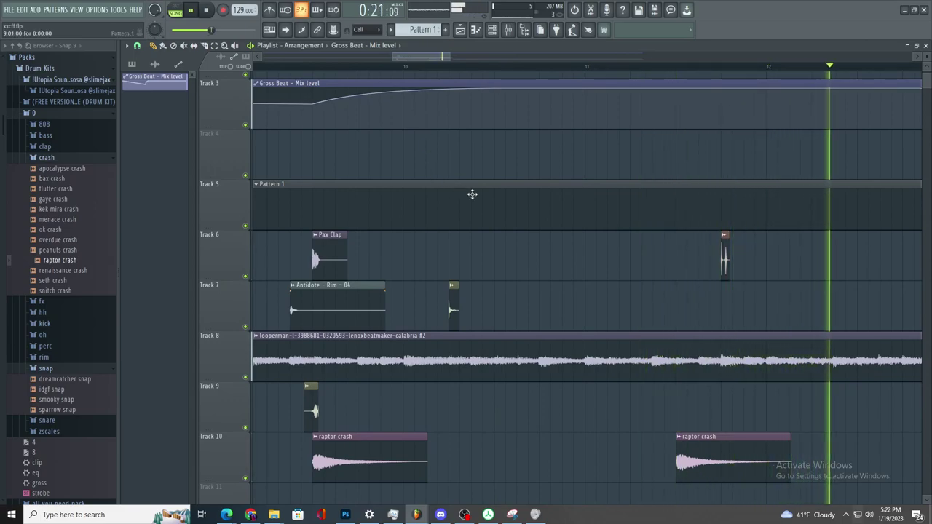
scroll(455, 205, down, 6)
scroll(423, 200, down, 10)
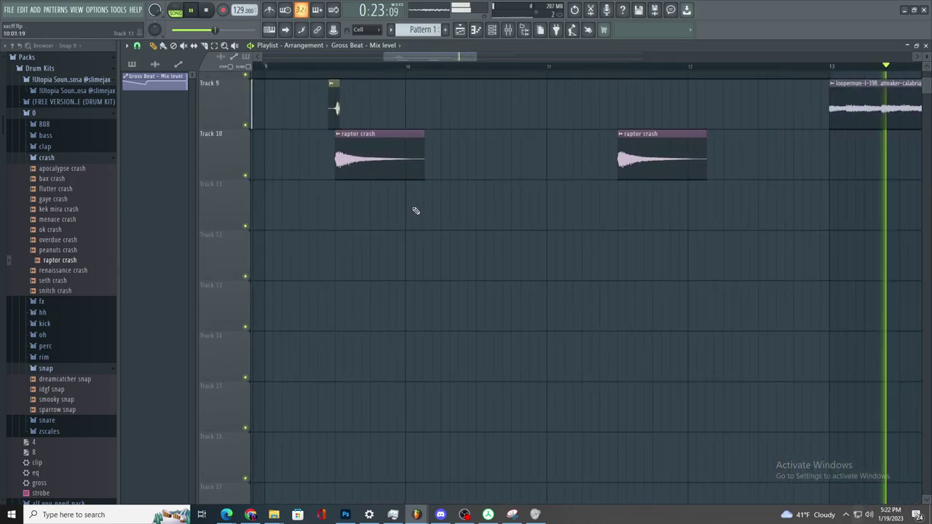
scroll(480, 166, up, 7)
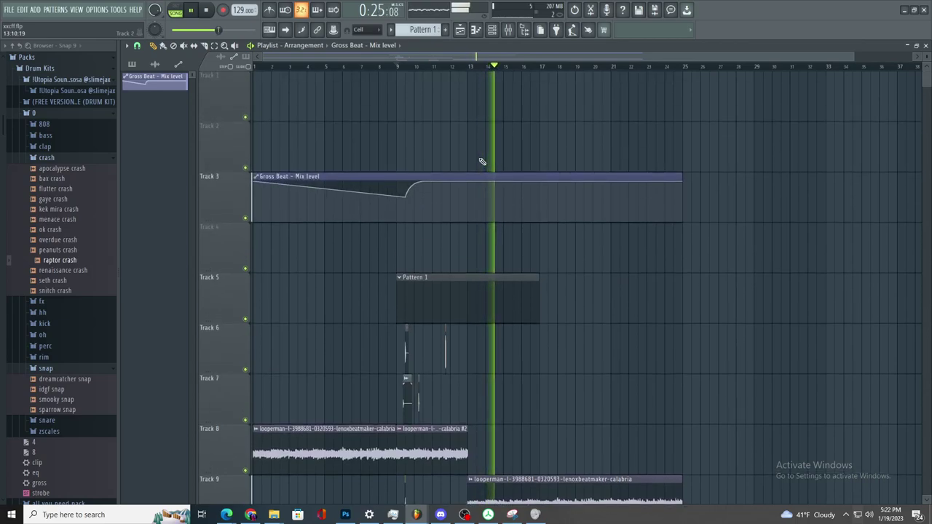
scroll(469, 196, down, 1)
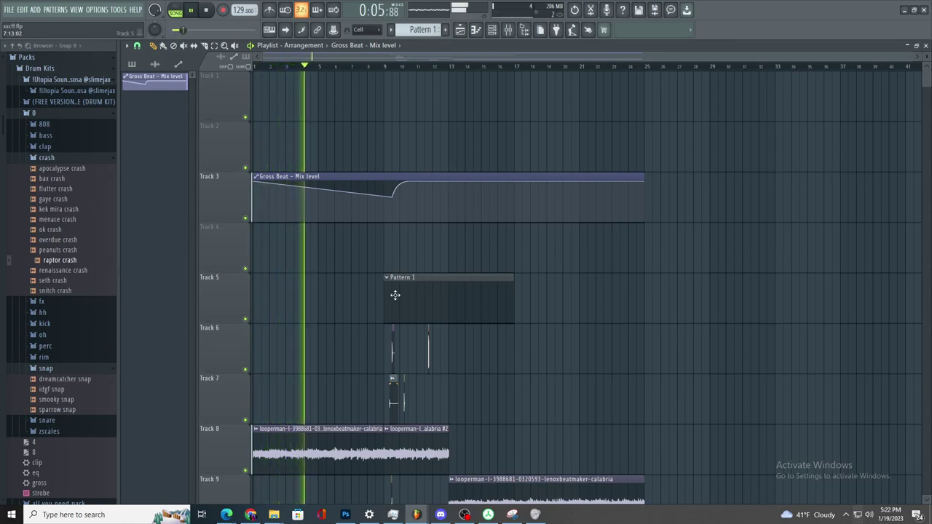
scroll(376, 347, up, 5)
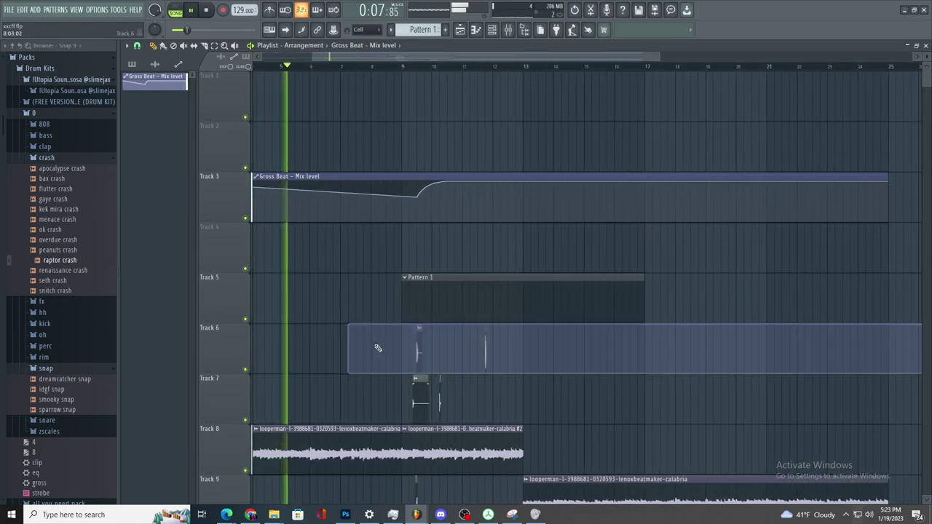
scroll(269, 370, down, 3)
scroll(264, 374, up, 3)
- Browse the drum kits for new samples, expanding the WHITE KATANA and XXXTENTACION kit folders
click(71, 115)
click(80, 259)
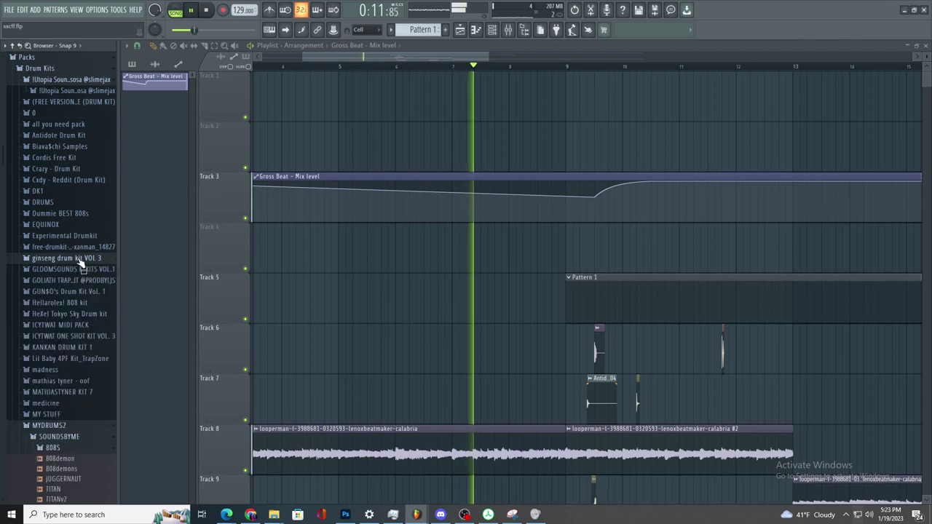
scroll(79, 265, down, 5)
click(82, 181)
click(80, 259)
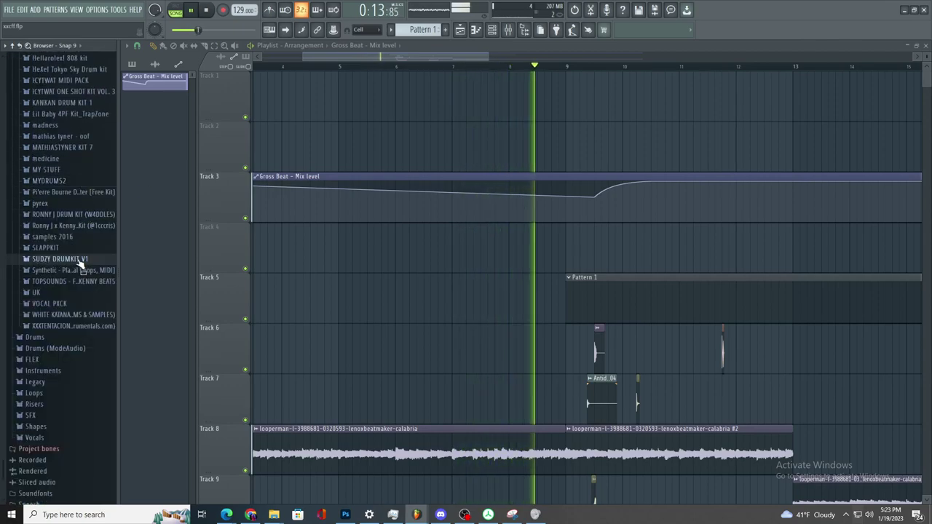
click(74, 314)
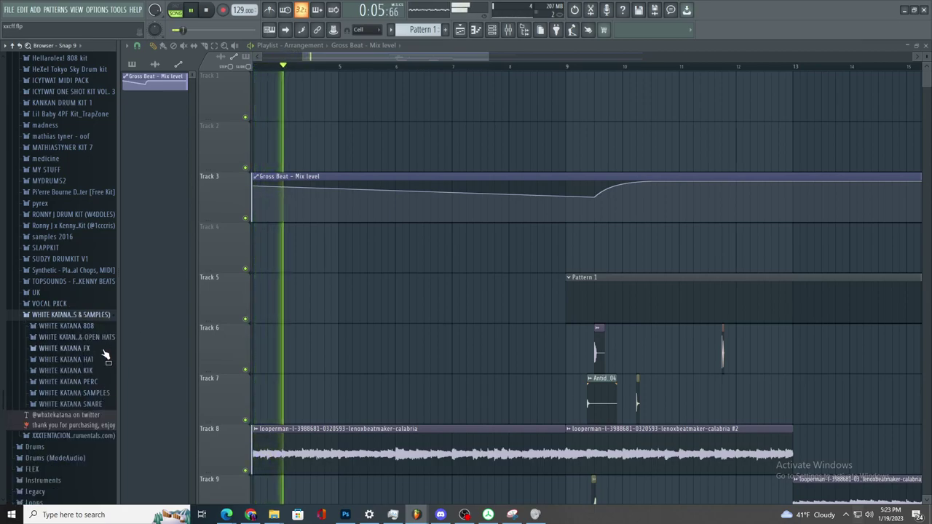
click(82, 437)
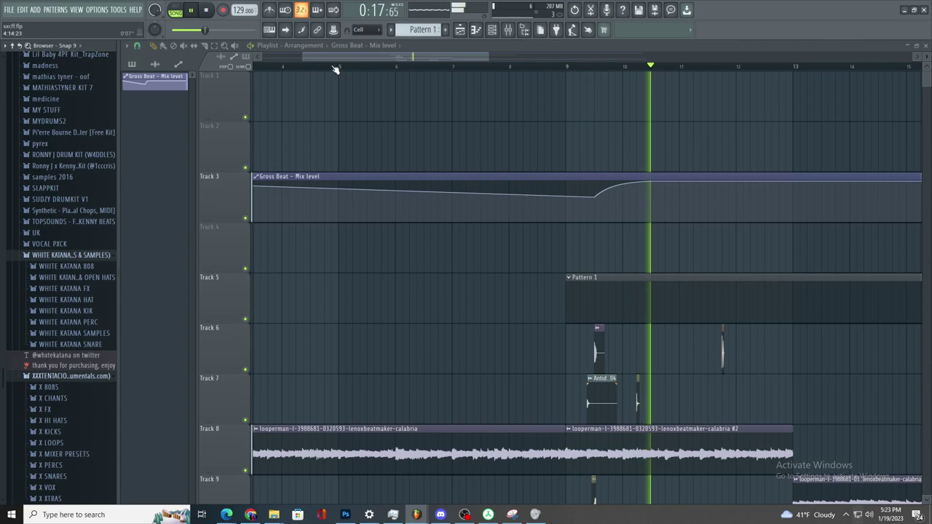
- Place FIRST EVER BEAT SHIT_1 from the GLOOMSOUNDS kit's TRANSITIONS & FX folder on Track 4, shortly after bar 13 starts
scroll(78, 239, up, 5)
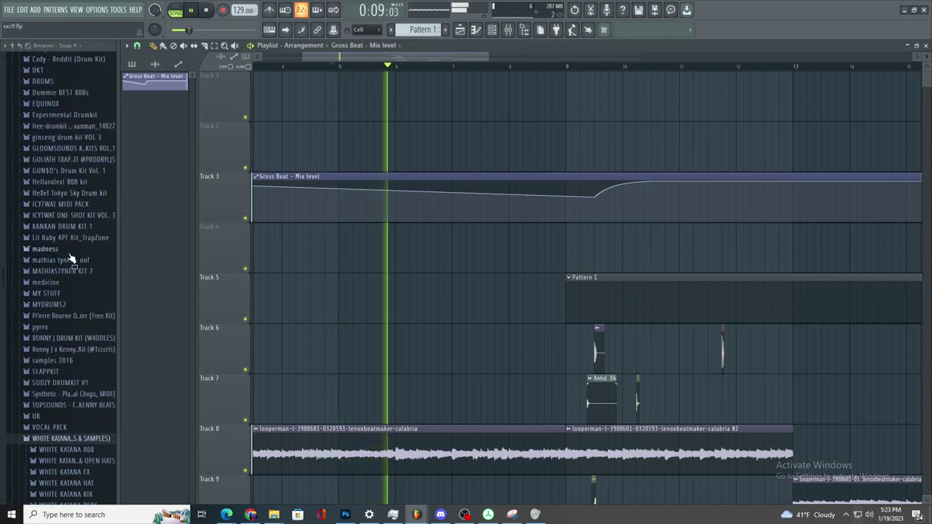
click(90, 159)
click(92, 148)
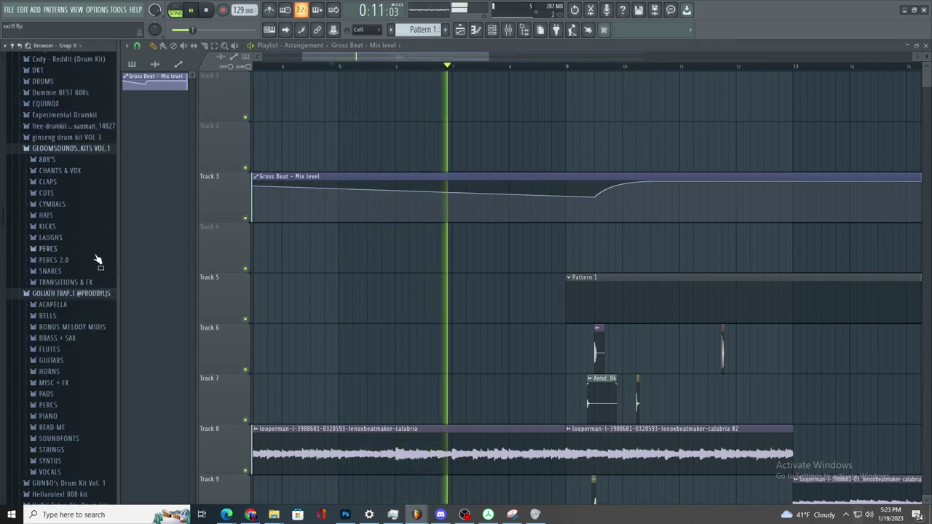
click(73, 282)
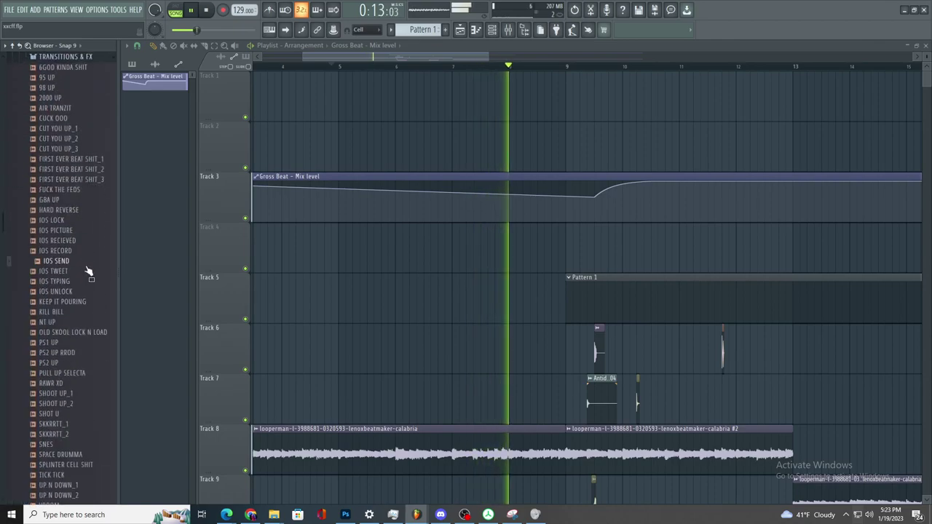
scroll(73, 332, up, 6)
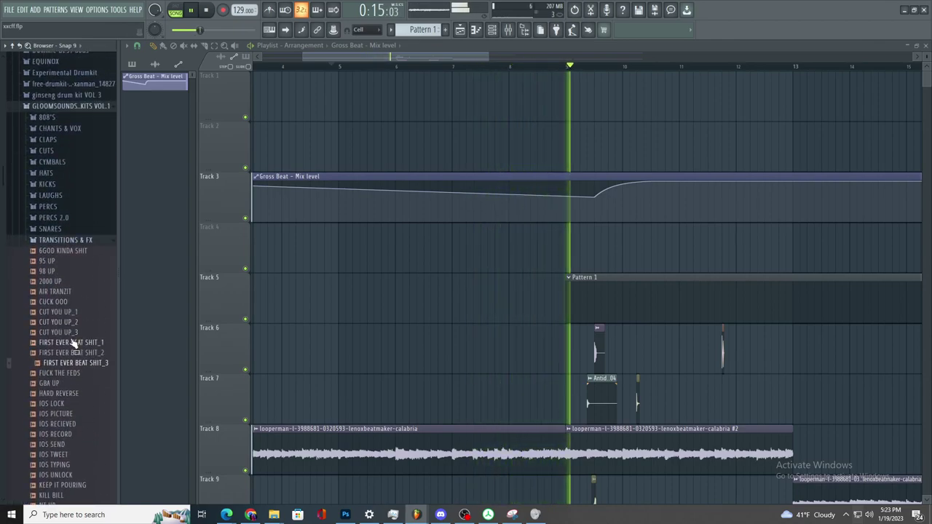
key(space)
key(space)
drag(72, 342, 816, 248)
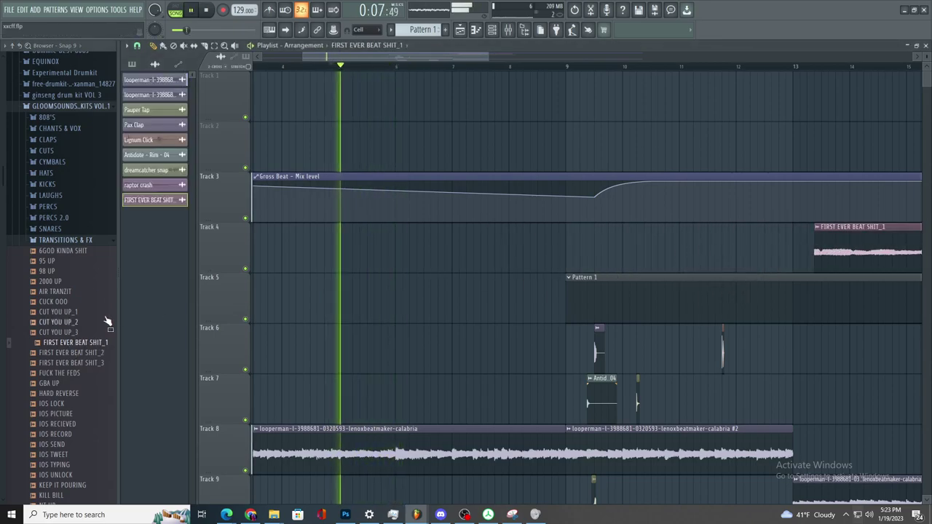
- Audition samples in the GLOOMSOUNDS kit's SNARES folder during playback and look through its other folders
click(86, 228)
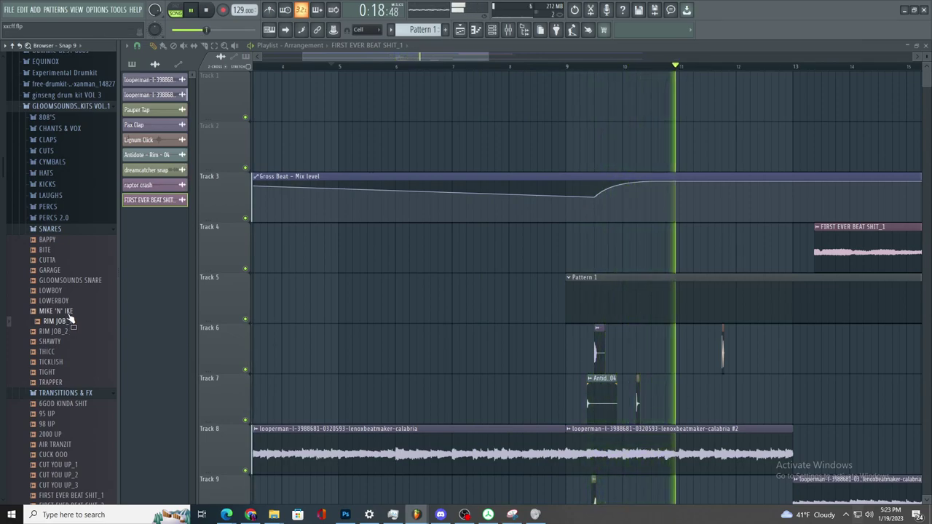
key(space)
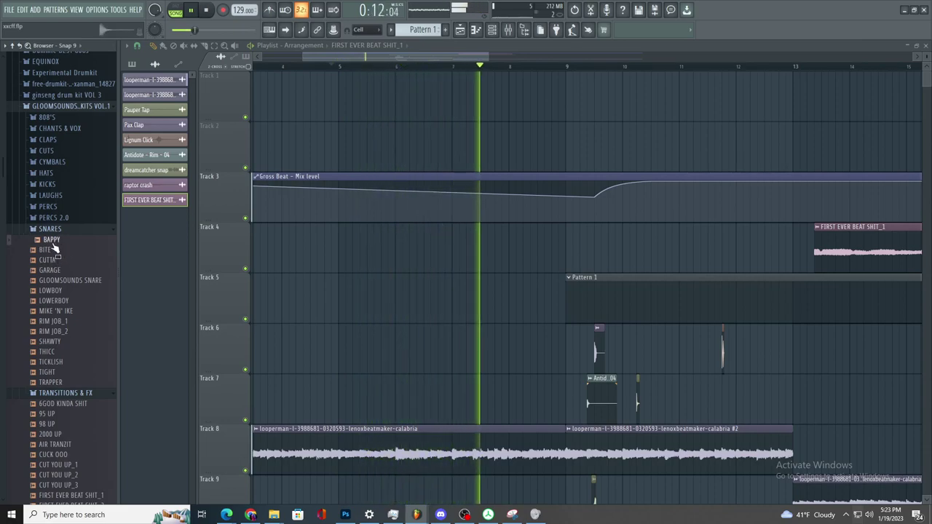
scroll(85, 240, down, 6)
scroll(86, 241, up, 6)
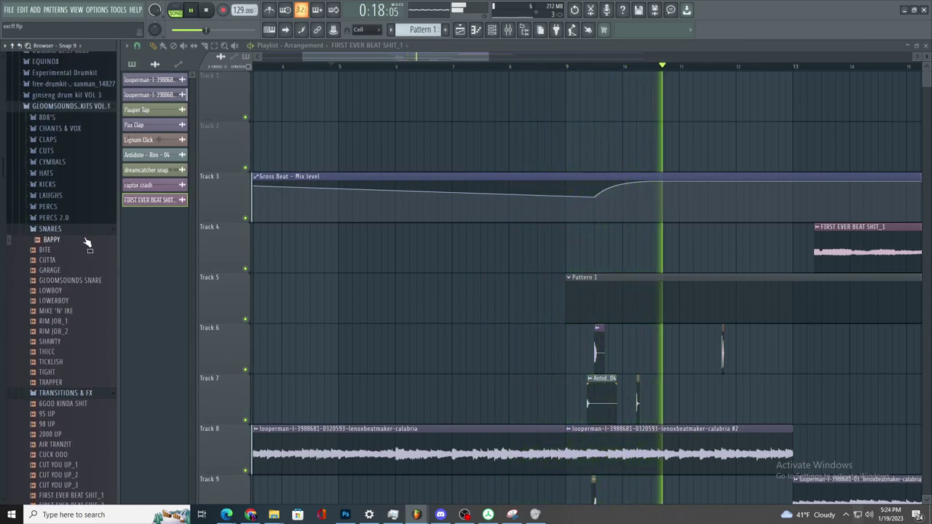
scroll(84, 246, up, 4)
click(50, 410)
click(60, 420)
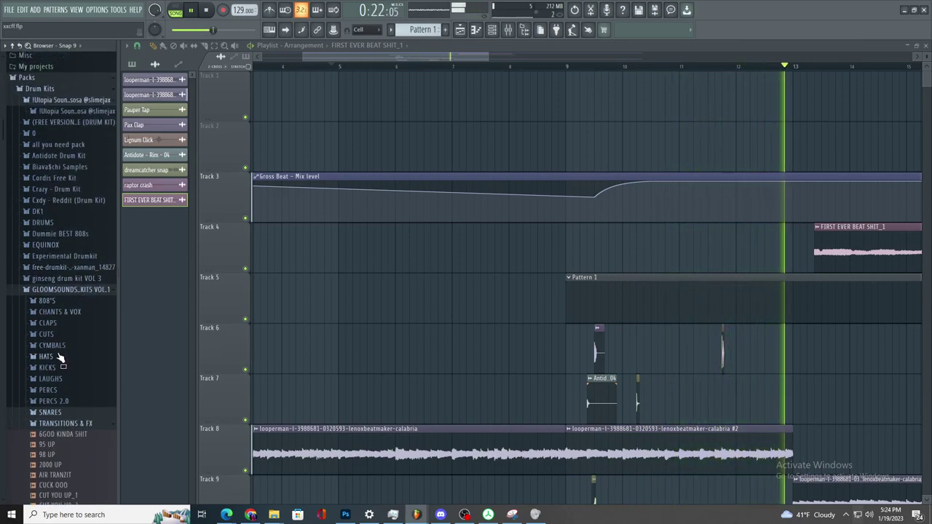
scroll(60, 355, down, 2)
scroll(59, 351, up, 2)
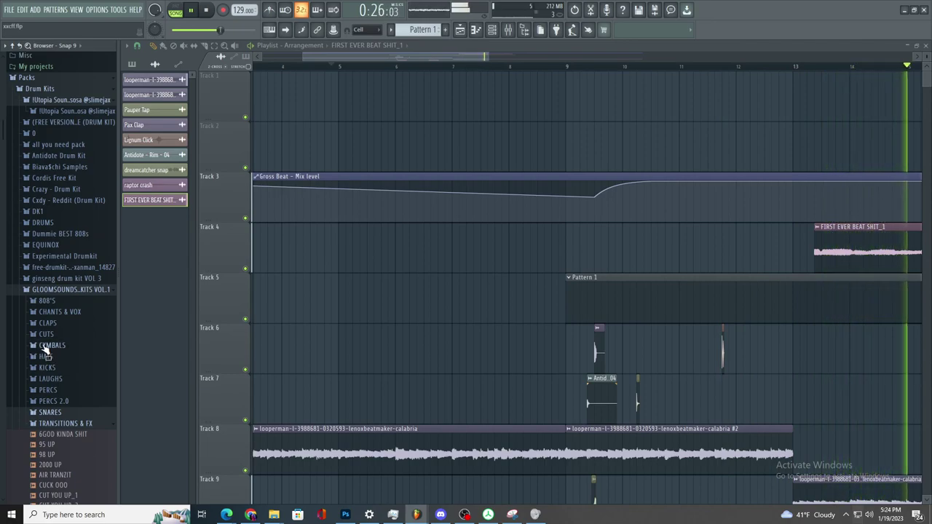
- Place NAZI ZOMBIES from the LAUGHS folder on Track 5 ahead of Pattern 1 and open the clip's channel settings
click(44, 378)
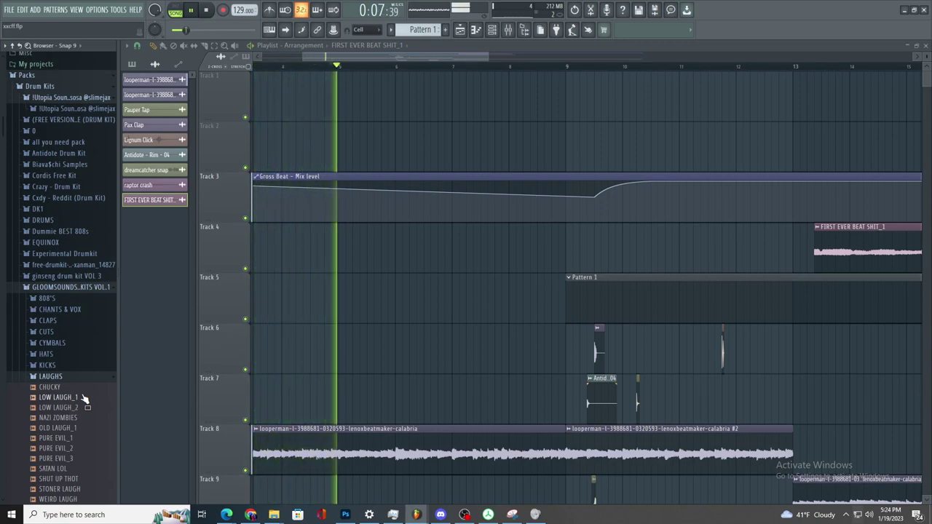
right_click(83, 397)
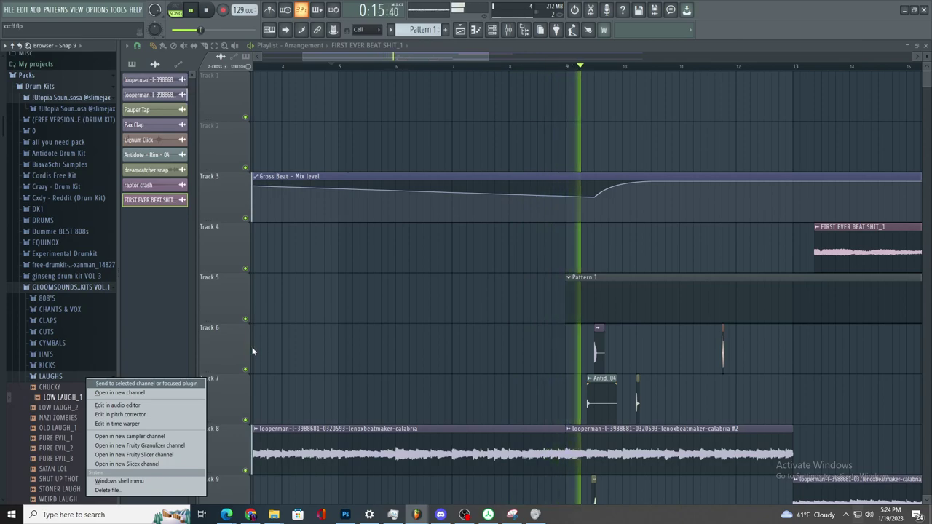
click(138, 357)
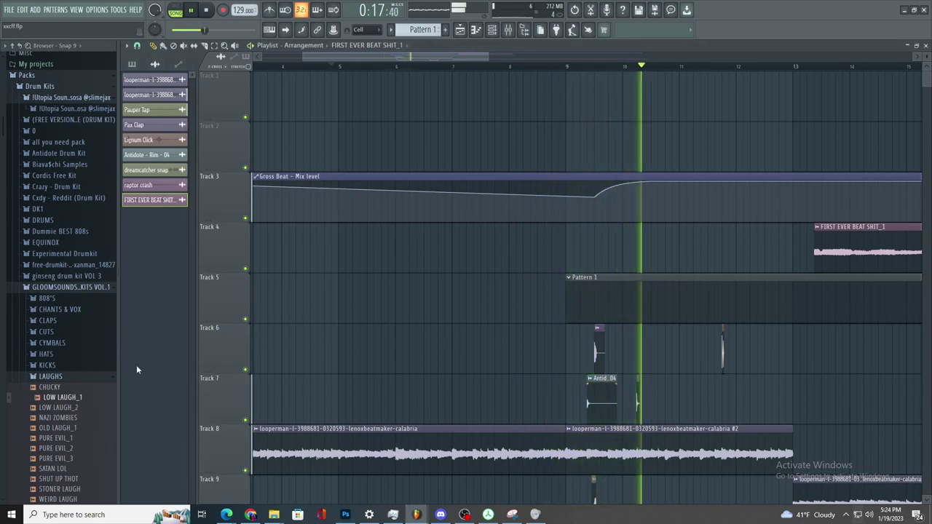
scroll(500, 389, down, 1)
scroll(484, 384, up, 3)
key(space)
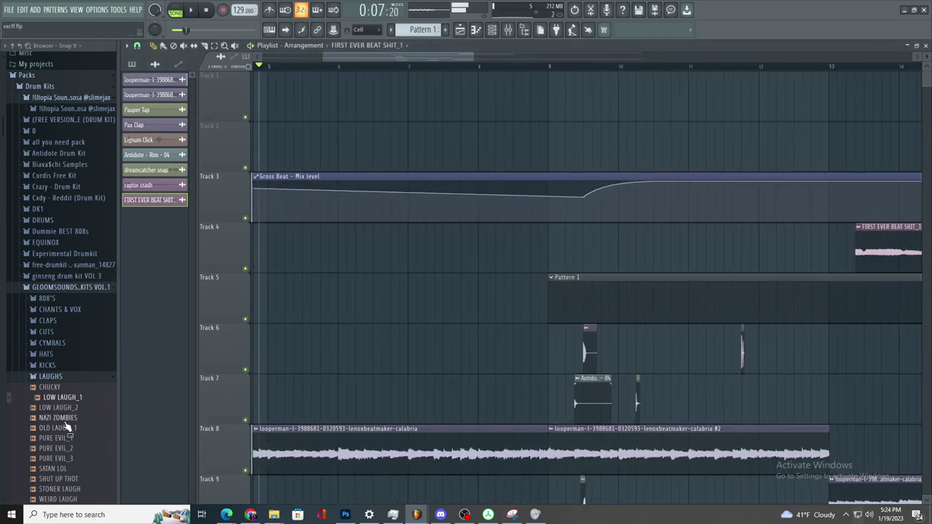
drag(73, 421, 299, 274)
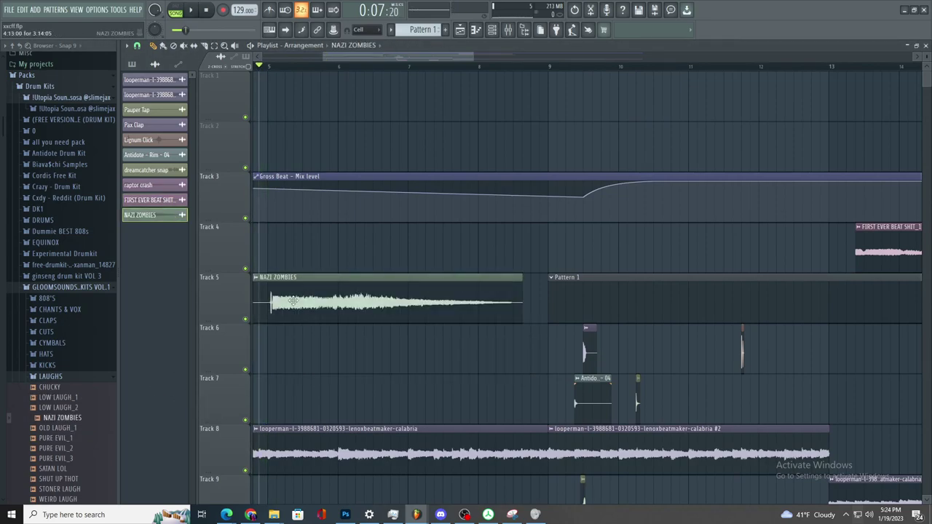
double_click(295, 301)
- Place ROSEMARY & CHIME_5 on Track 7 and ROSEMARY & CHIME_6 on Track 6 from the PERCS folder, both starting near bar 5
click(73, 380)
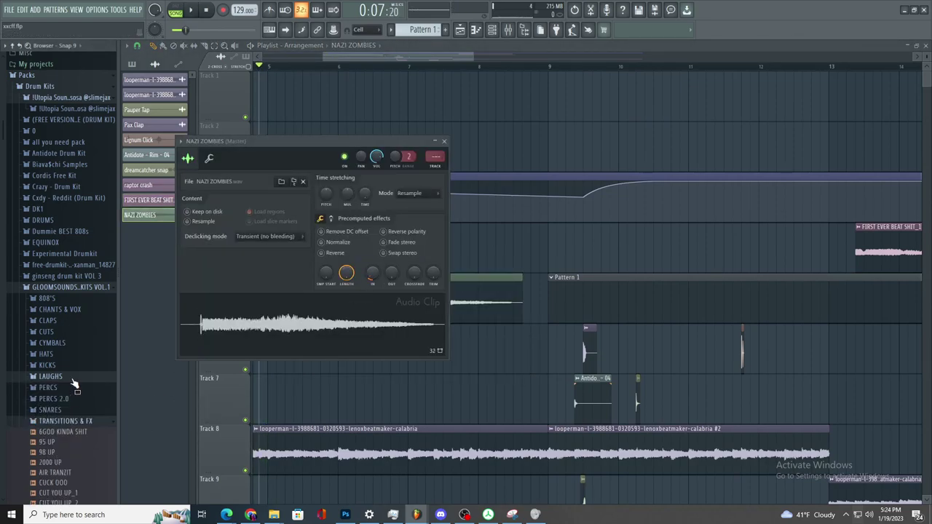
scroll(94, 444, down, 5)
scroll(82, 401, up, 3)
click(82, 300)
click(78, 277)
click(82, 360)
click(86, 263)
scroll(85, 292, down, 6)
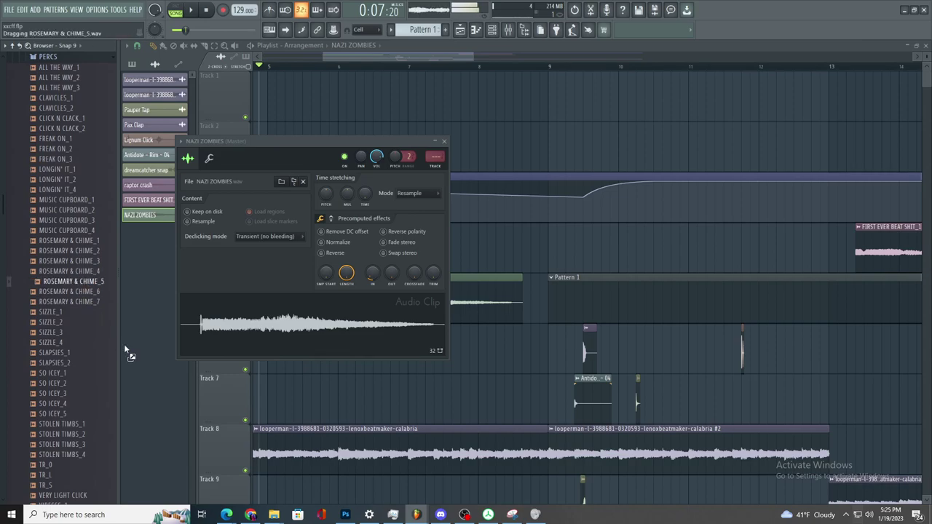
drag(114, 339, 288, 396)
drag(91, 295, 295, 352)
- Open the ROSEMARY & CHIME_6 channel settings, enable Remove DC offset and increase its fade-in and fade-out during playback
key(space)
double_click(334, 343)
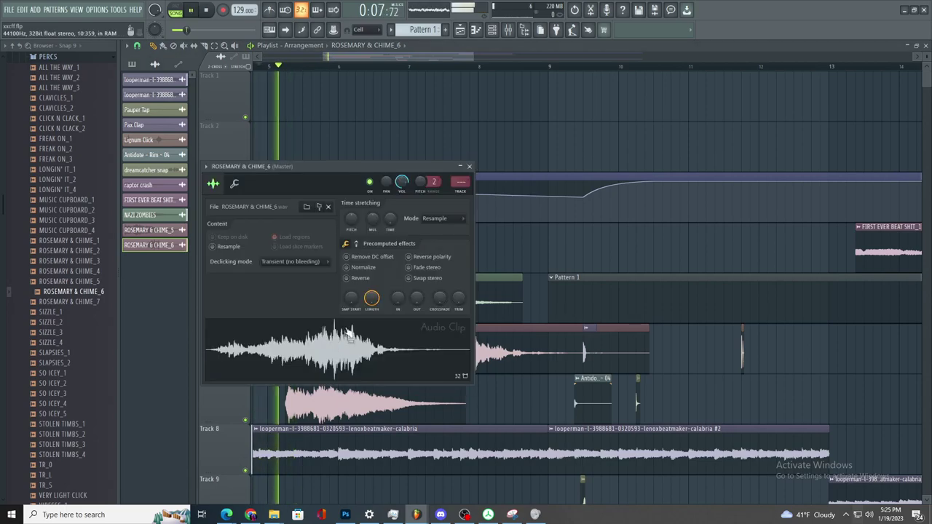
key(space)
key(space)
drag(398, 298, 416, 282)
key(space)
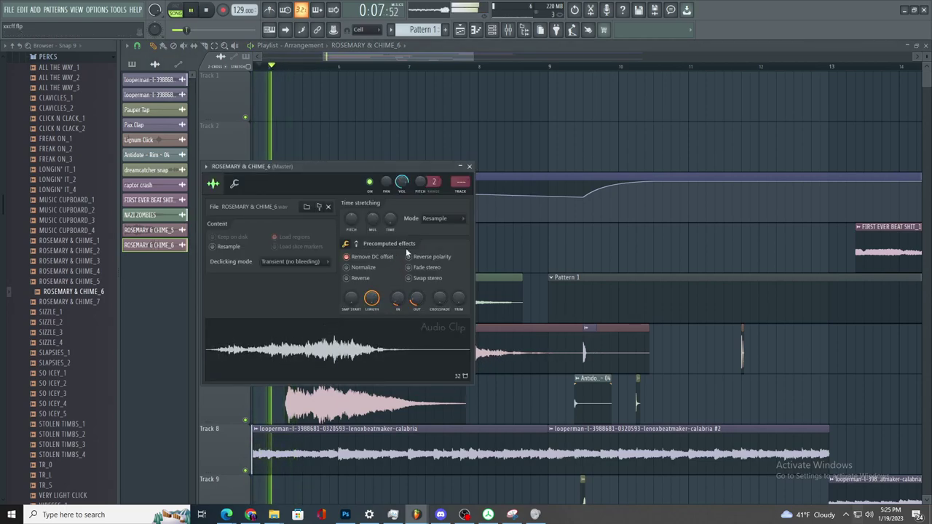
- Shift ROSEMARY & CHIME_6 slightly on Track 6 and fine-tune its fade-in while replaying the section
click(519, 265)
right_click(519, 265)
key(space)
key(space)
drag(371, 351, 383, 351)
key(space)
key(space)
double_click(380, 354)
drag(397, 298, 398, 289)
- Move ROSEMARY & CHIME_5 from Track 7 to Track 4 at bar 9 and play the section back
drag(347, 399, 605, 234)
scroll(313, 278, up, 3)
double_click(299, 279)
key(Escape)
key(space)
key(space)
scroll(249, 369, down, 3)
scroll(224, 333, down, 3)
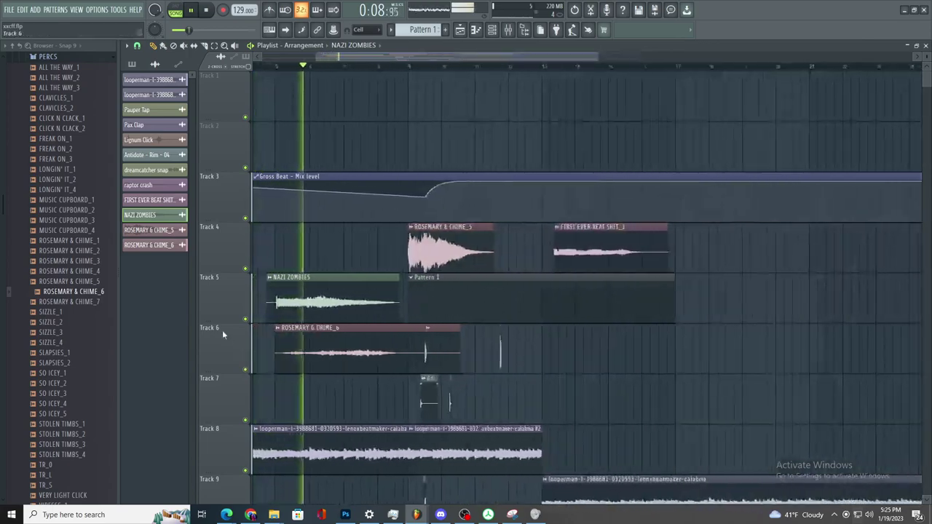
- Move NAZI ZOMBIES earlier on Track 5 so its sound comes in around bar 5 and increase its fade-in
scroll(270, 340, up, 6)
scroll(306, 324, left, 2)
scroll(312, 320, up, 3)
key(space)
key(space)
drag(533, 314, 424, 315)
double_click(428, 312)
drag(372, 273, 372, 251)
click(522, 308)
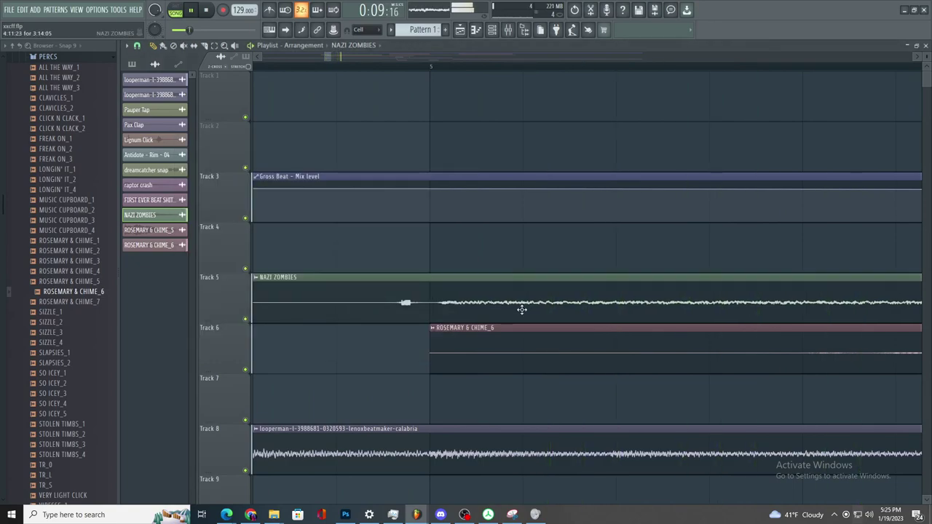
- Nudge NAZI ZOMBIES slightly earlier and trim its silent lead-in so the clip starts just before bar 5
scroll(481, 300, down, 2)
scroll(437, 295, up, 2)
drag(480, 296, 476, 296)
scroll(437, 328, down, 4)
scroll(436, 329, down, 3)
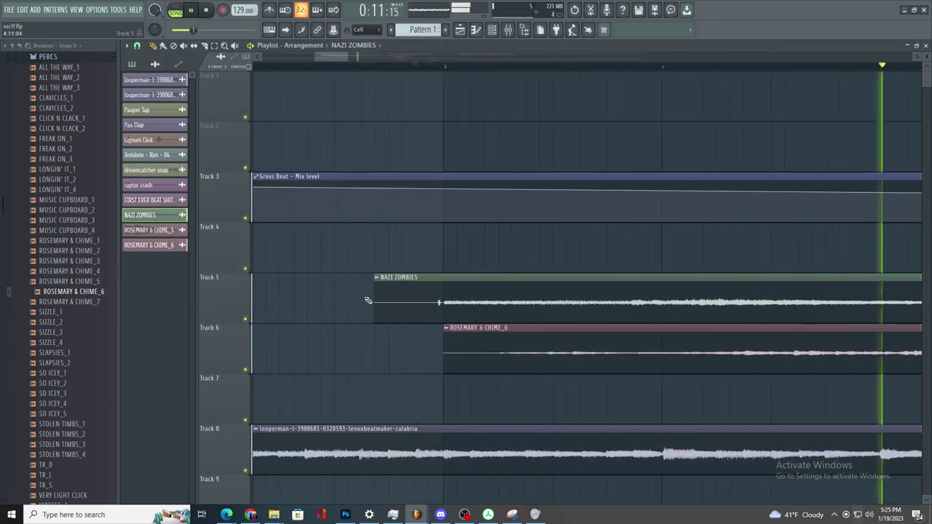
scroll(369, 302, up, 6)
drag(390, 311, 384, 311)
right_click(390, 305)
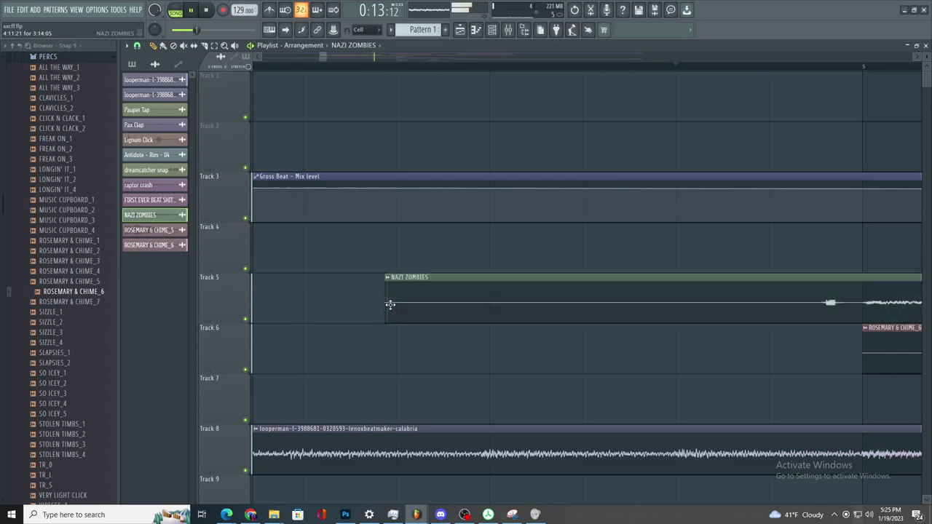
drag(382, 311, 843, 343)
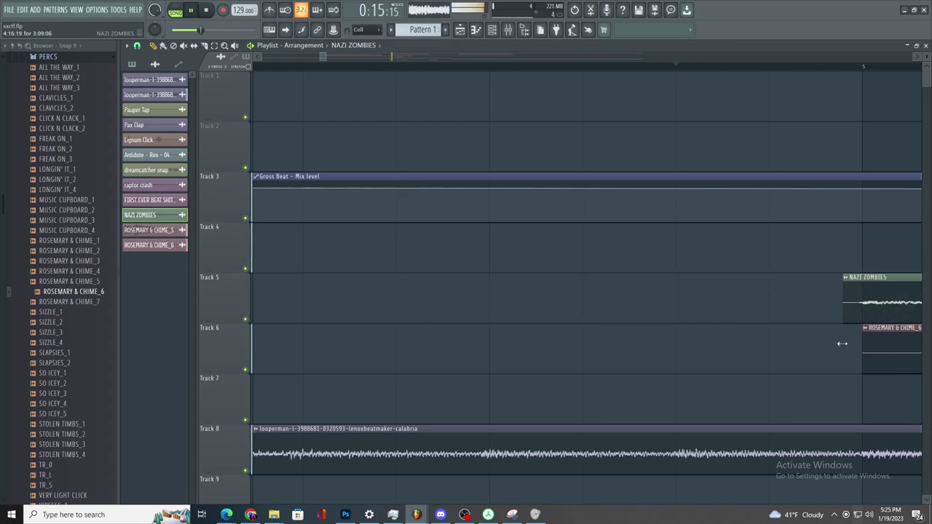
key(space)
- Increase the fade-in of ROSEMARY & CHIME_5 and route its channel to mixer Insert 21
scroll(619, 345, down, 9)
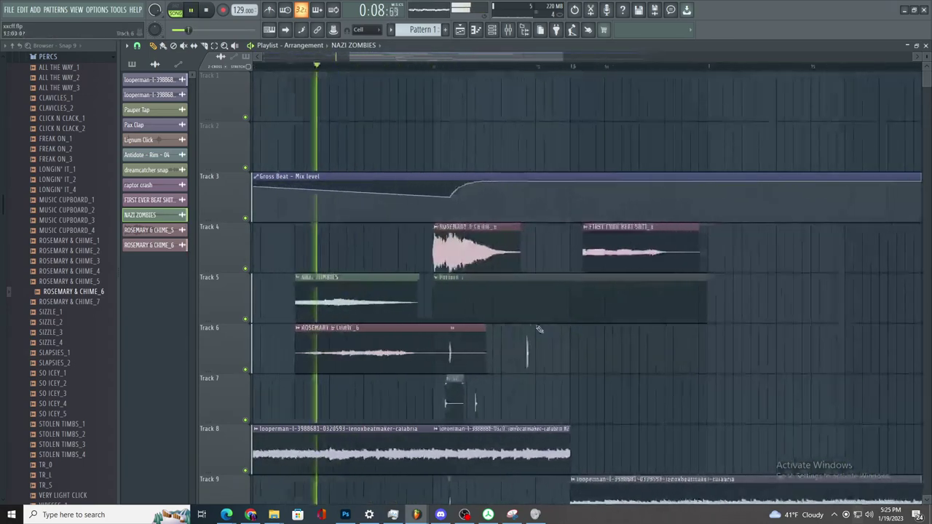
scroll(545, 330, up, 2)
double_click(432, 262)
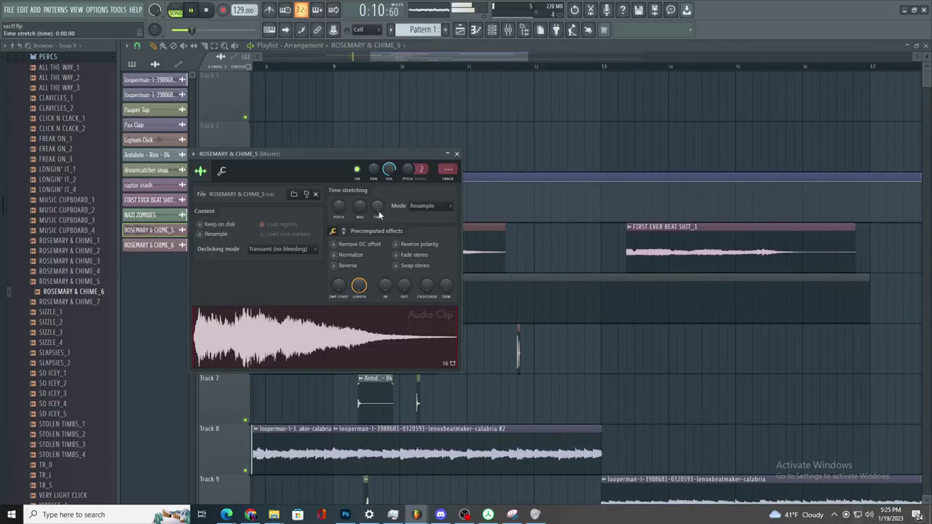
drag(385, 288, 378, 270)
drag(448, 169, 448, 130)
- Load Fruity Reeverb 2, Fruity Parametric EQ and Fruity Stereo Enhancer into the first three effect slots of Insert 21
click(830, 77)
mouse_move(834, 89)
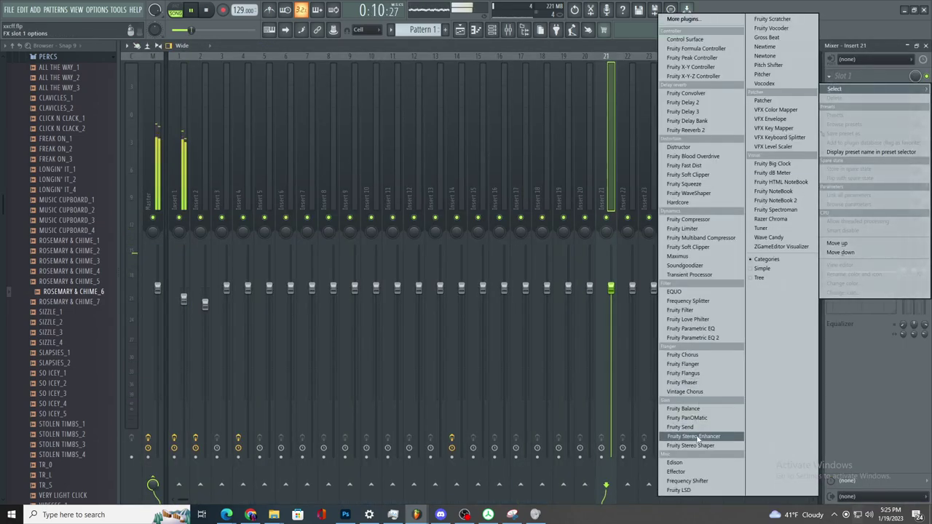
click(688, 129)
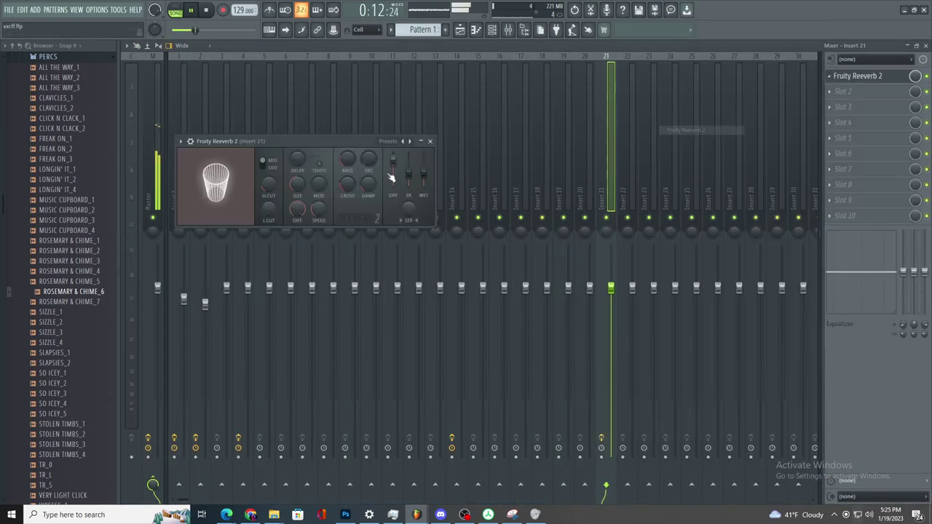
click(842, 91)
click(723, 333)
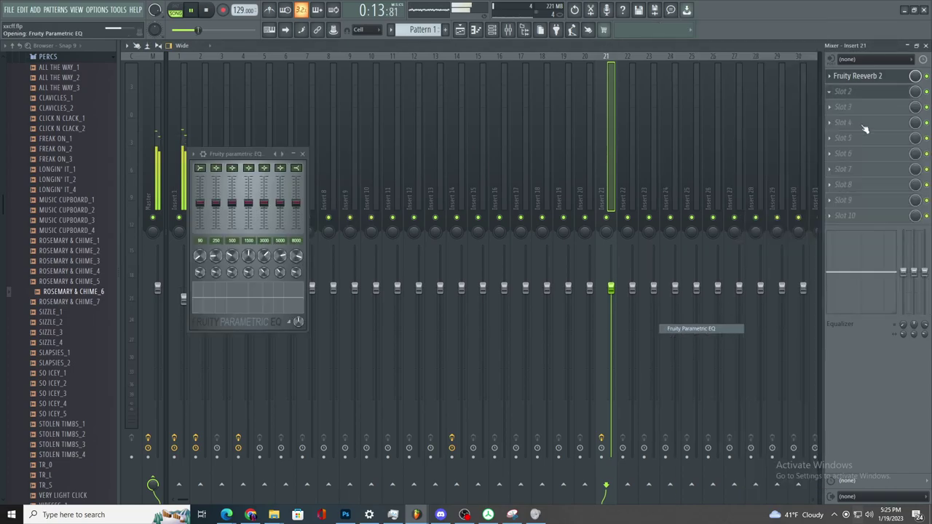
click(843, 106)
click(693, 436)
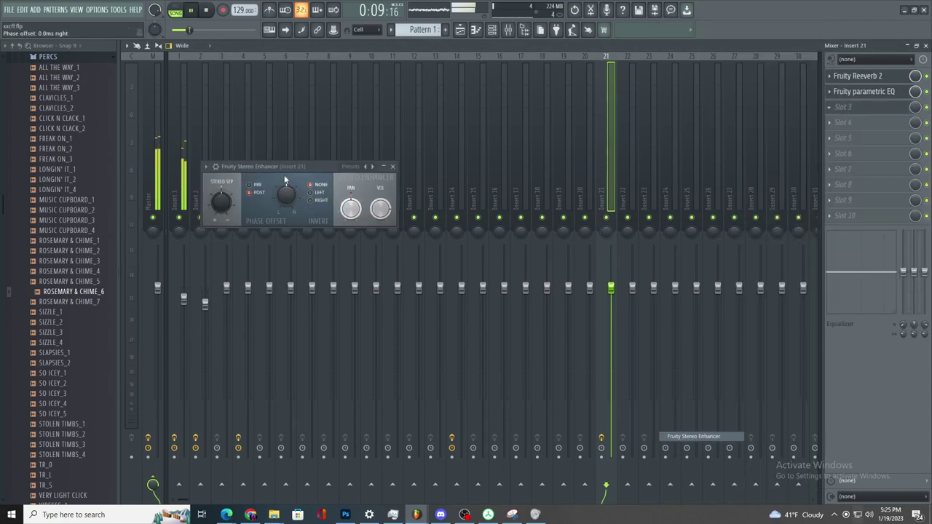
- Replace the EQ in slot 2 with Fruity Parametric EQ 2, cutting the lows and band 5, and return to the playlist
click(887, 94)
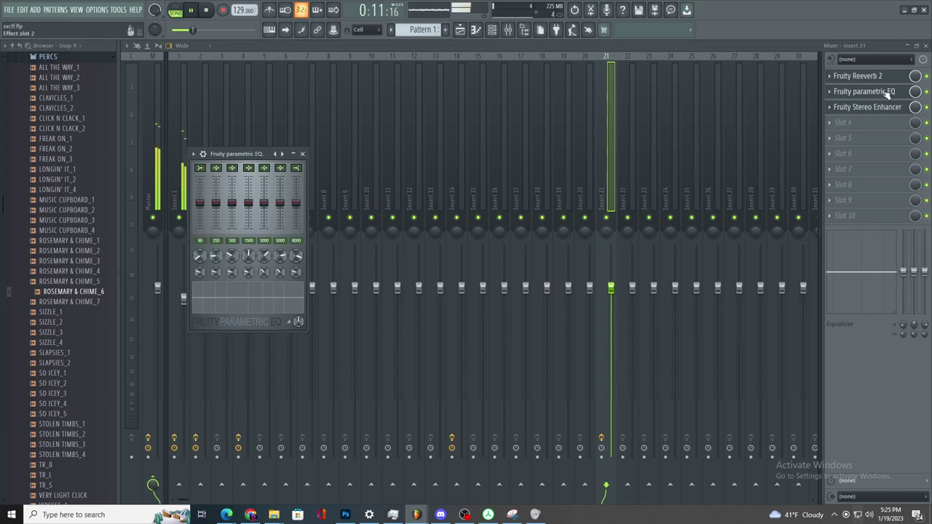
click(890, 93)
right_click(890, 93)
mouse_move(835, 106)
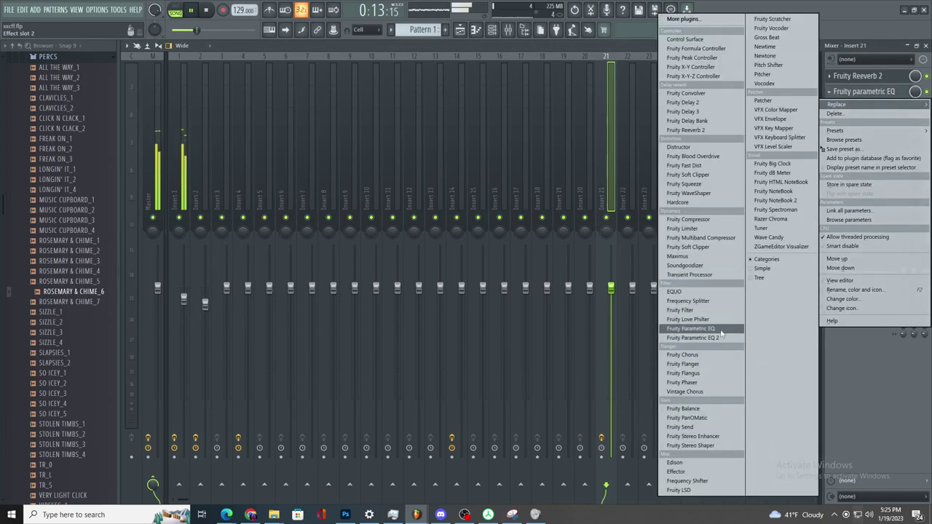
click(720, 338)
drag(234, 236, 304, 292)
drag(341, 236, 391, 292)
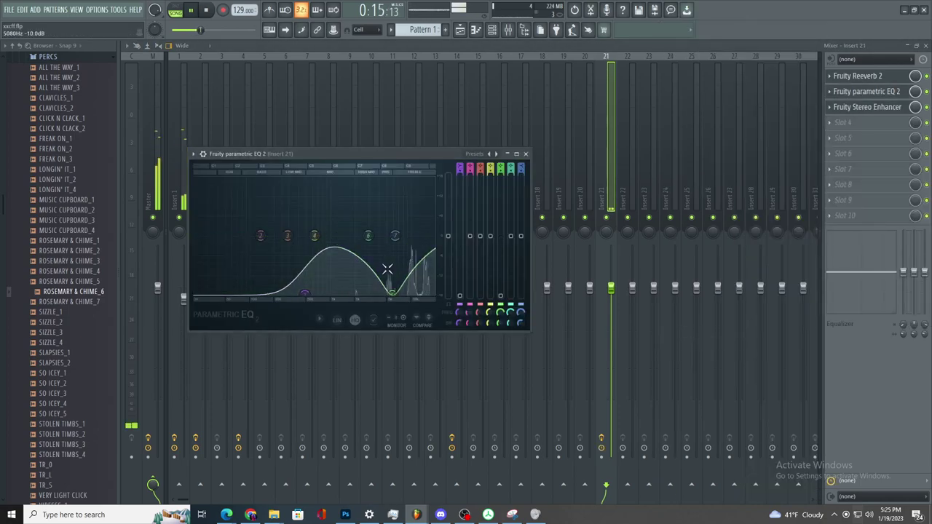
click(460, 31)
- Add raptor crash copies on Track 10 at the middle of bars 12 and 13
scroll(497, 162, down, 2)
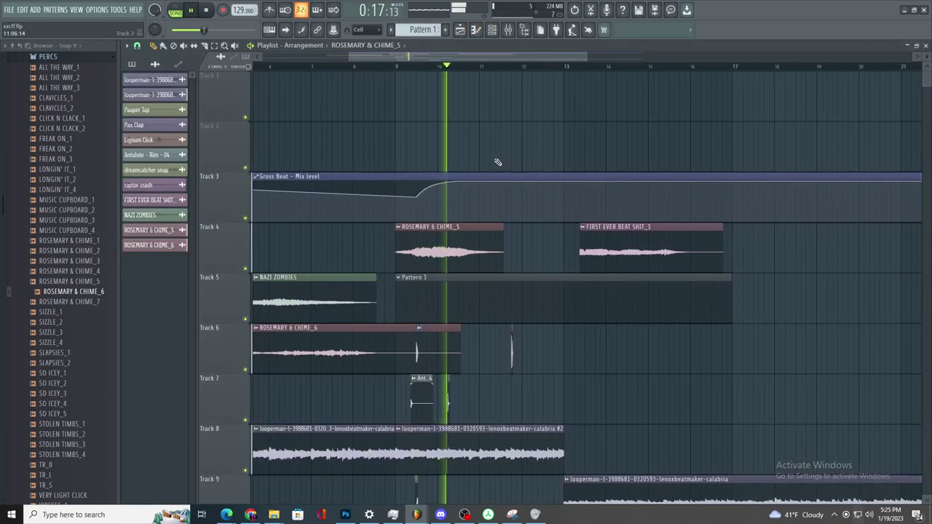
scroll(497, 162, up, 4)
scroll(437, 231, down, 6)
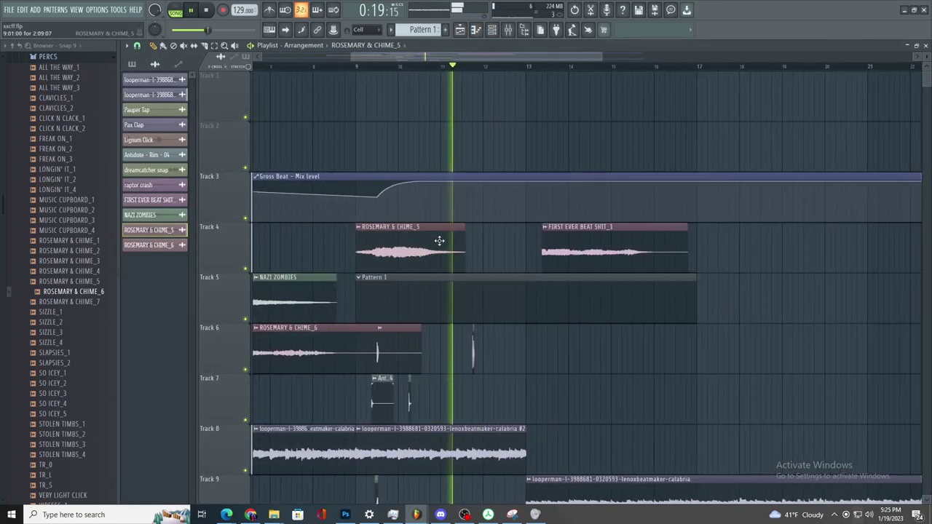
scroll(296, 75, down, 3)
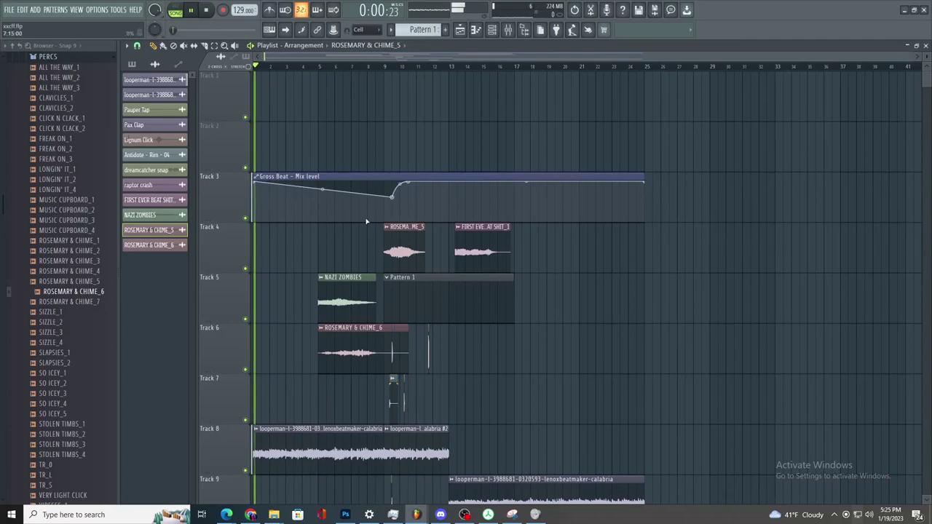
scroll(392, 231, up, 5)
scroll(594, 283, down, 8)
scroll(604, 320, up, 2)
scroll(542, 321, up, 3)
scroll(542, 321, down, 3)
drag(541, 308, 611, 308)
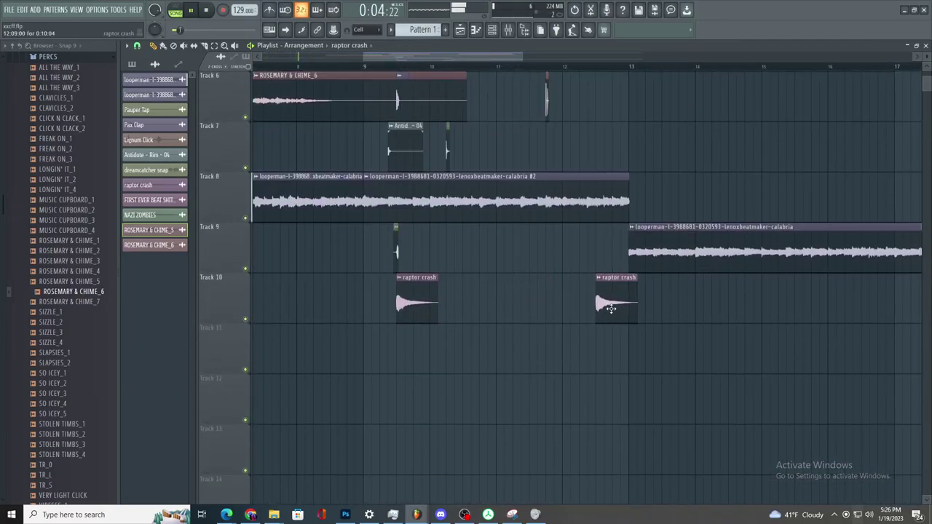
- Add Gross Beat mix level automation points that dip at mid-bar 12 and return to 100% at bar 13
scroll(625, 294, up, 5)
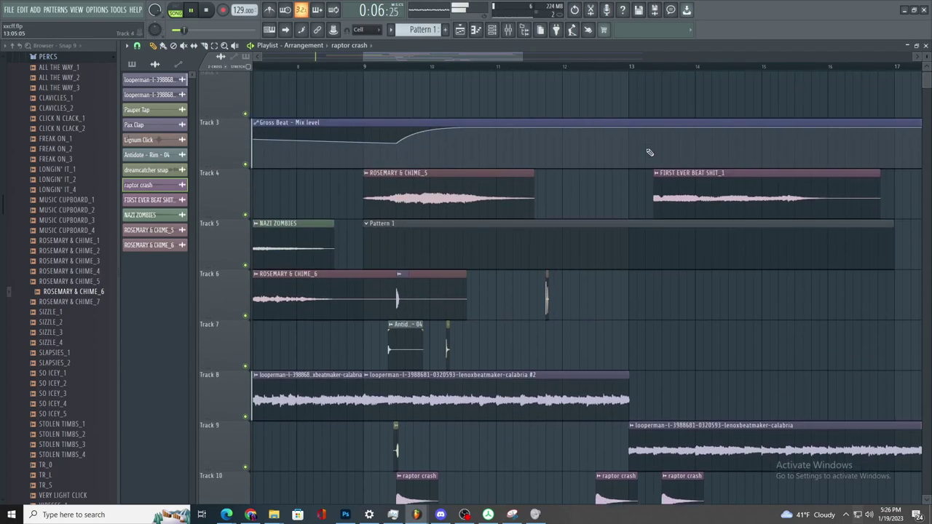
right_click(599, 158)
right_click(633, 129)
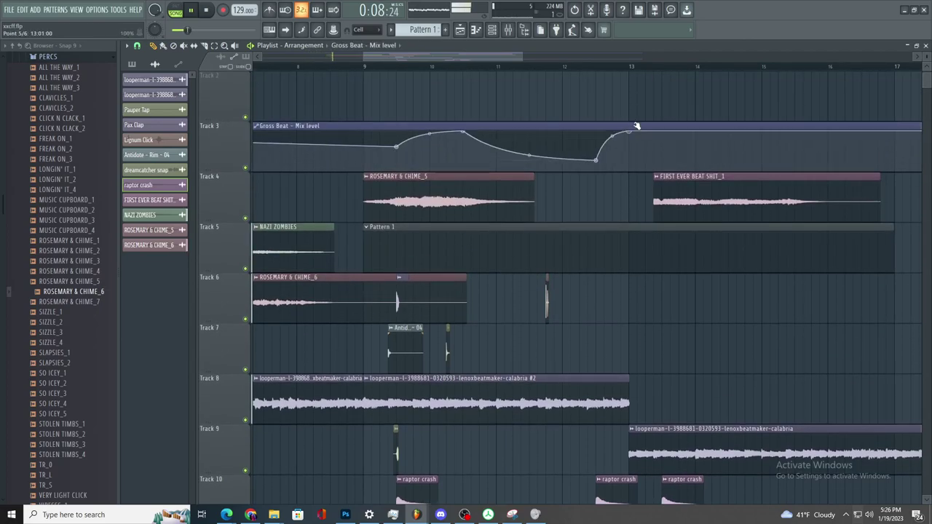
scroll(536, 189, down, 3)
- Align the start of NAZI ZOMBIES on Track 5 with bar 5 and replay from there
scroll(335, 226, up, 4)
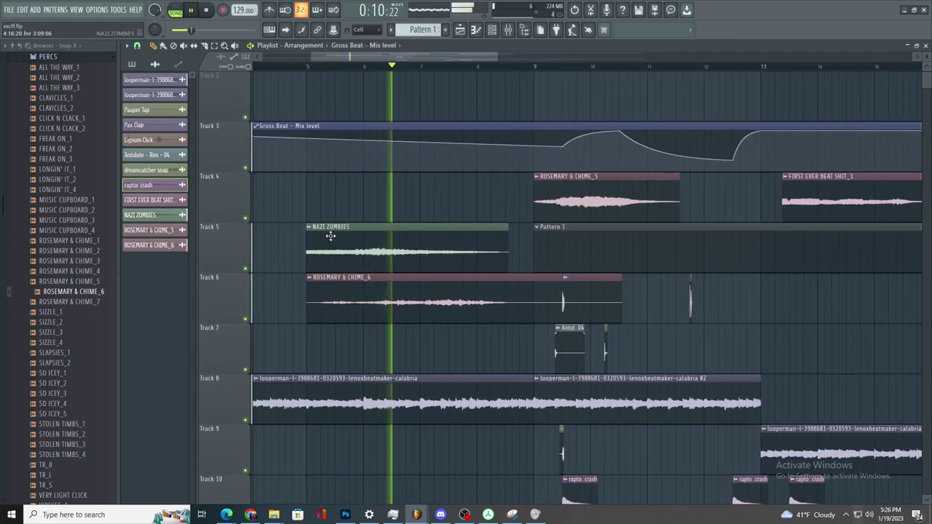
scroll(276, 228, up, 5)
scroll(301, 109, down, 2)
drag(272, 66, 215, 102)
scroll(299, 182, up, 2)
key(space)
key(space)
drag(442, 244, 426, 256)
key(space)
key(space)
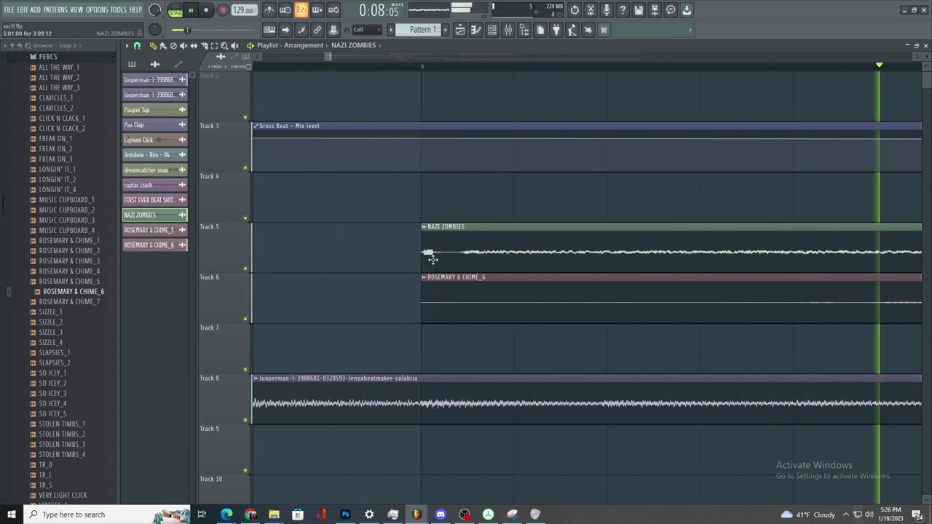
- Cut the short blip off the start of NAZI ZOMBIES and realign the trimmed clip with bar 5
scroll(453, 260, down, 2)
scroll(521, 265, up, 6)
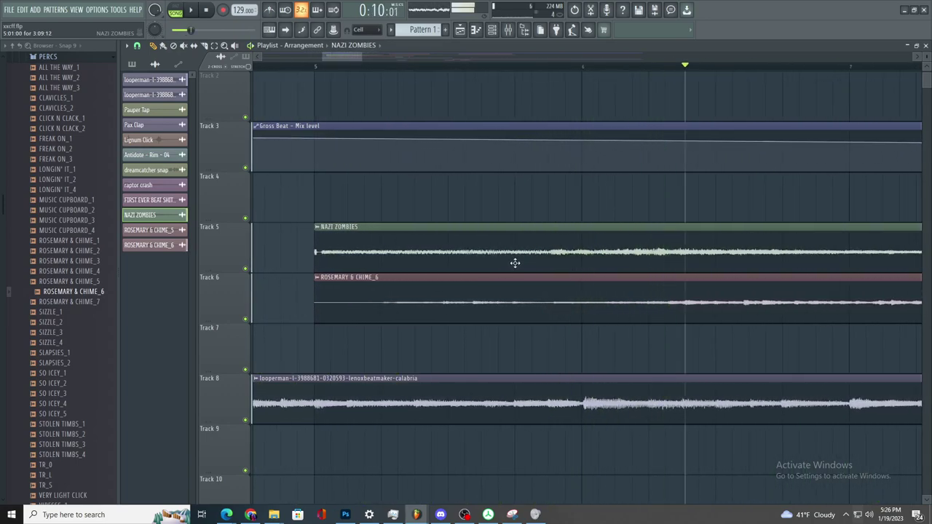
key(space)
key(space)
drag(495, 255, 604, 245)
scroll(591, 264, down, 5)
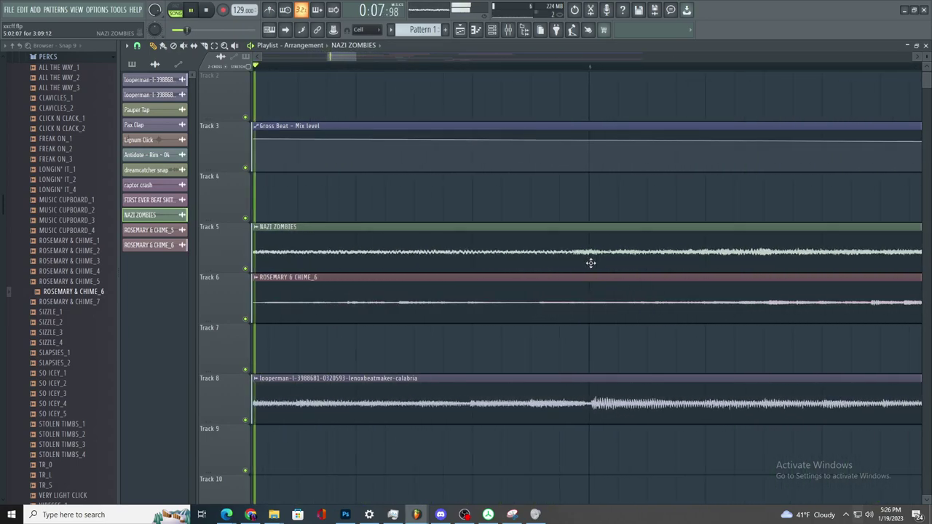
key(space)
key(space)
scroll(338, 240, up, 2)
scroll(339, 231, up, 3)
key(space)
key(space)
drag(443, 219, 307, 222)
key(space)
key(space)
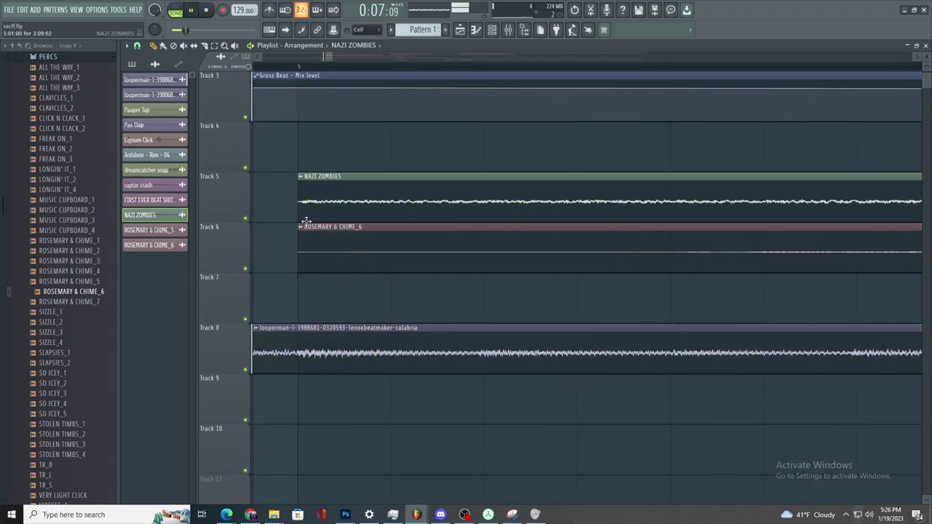
- Nudge NAZI ZOMBIES slightly ahead of bar 5 and set its quick fade-in to about 21%
scroll(313, 211, down, 5)
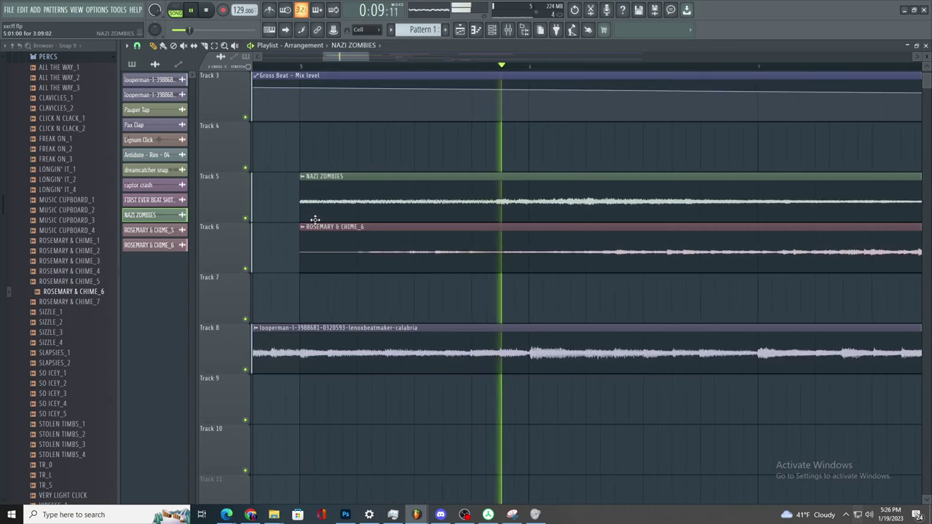
double_click(385, 212)
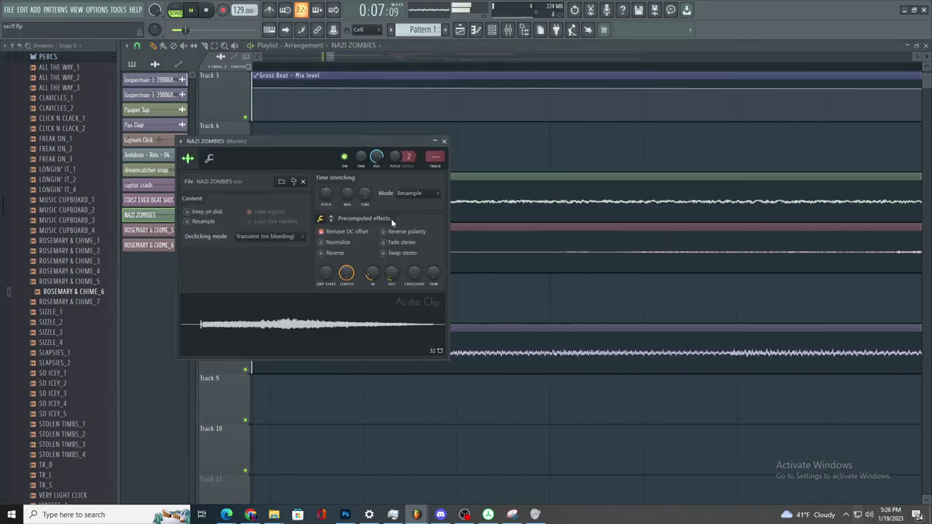
key(space)
click(444, 141)
scroll(509, 190, down, 3)
key(space)
scroll(393, 192, up, 3)
drag(373, 195, 360, 195)
double_click(360, 196)
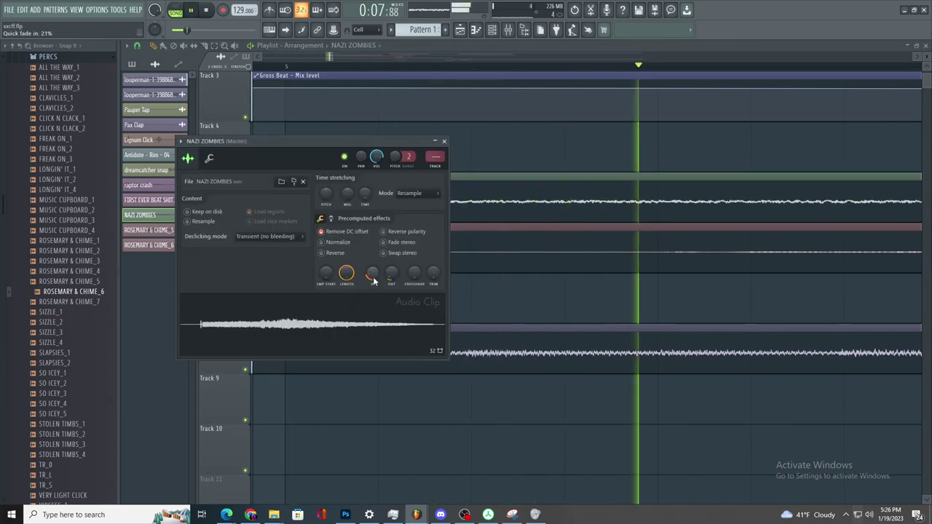
key(Escape)
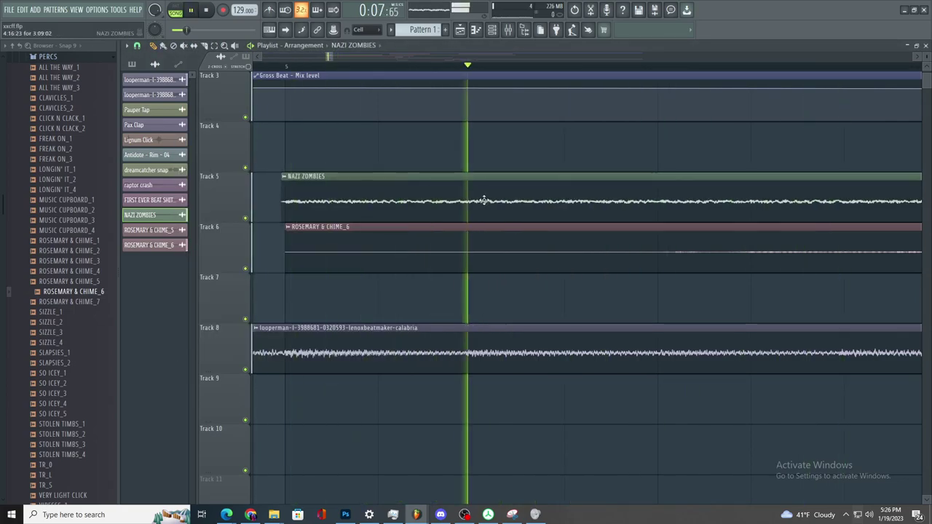
- Snap NAZI ZOMBIES back to bar 5 and set its quick fade-out to about 13%
scroll(479, 209, up, 3)
scroll(478, 209, down, 3)
double_click(478, 209)
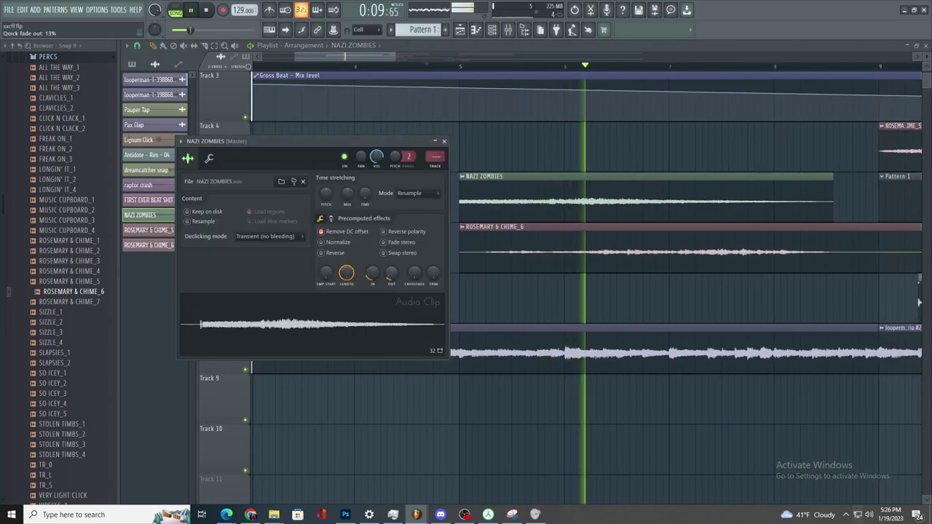
click(598, 200)
scroll(601, 212, down, 3)
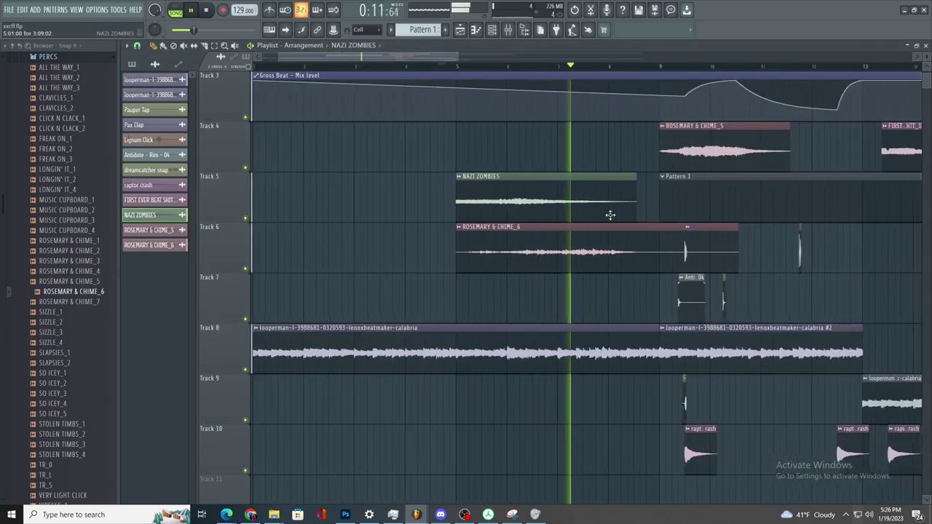
- Route the NAZI ZOMBIES channel to mixer Insert 15 and show that insert in the mixer
scroll(604, 206, up, 3)
double_click(606, 201)
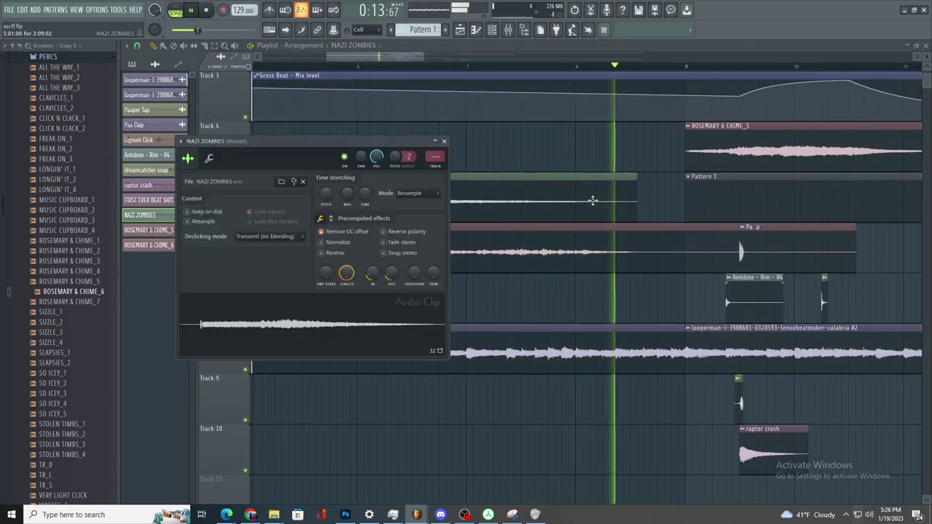
key(space)
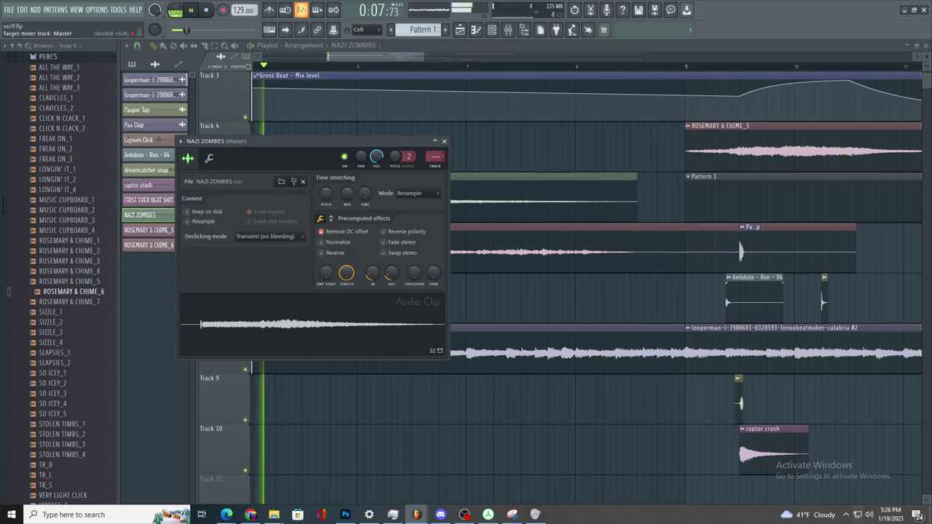
double_click(437, 157)
click(506, 31)
key(space)
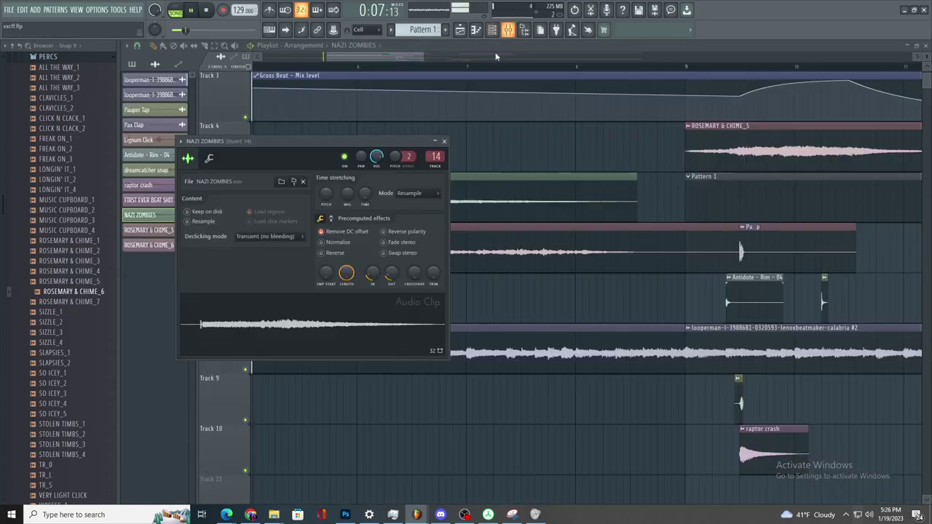
click(521, 30)
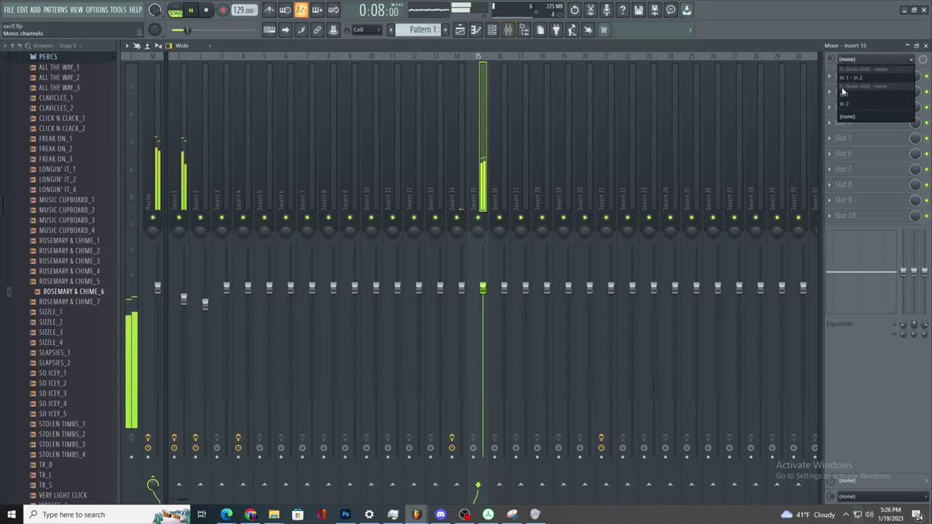
- Add Fruity Parametric EQ 2 to Insert 15, rolling off the lows and dipping the treble slightly
click(841, 75)
click(696, 338)
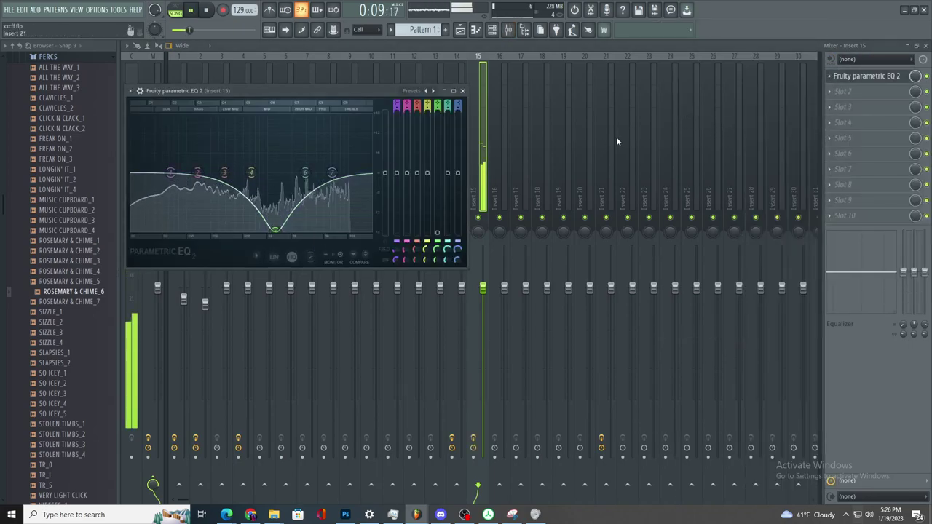
drag(295, 230, 239, 199)
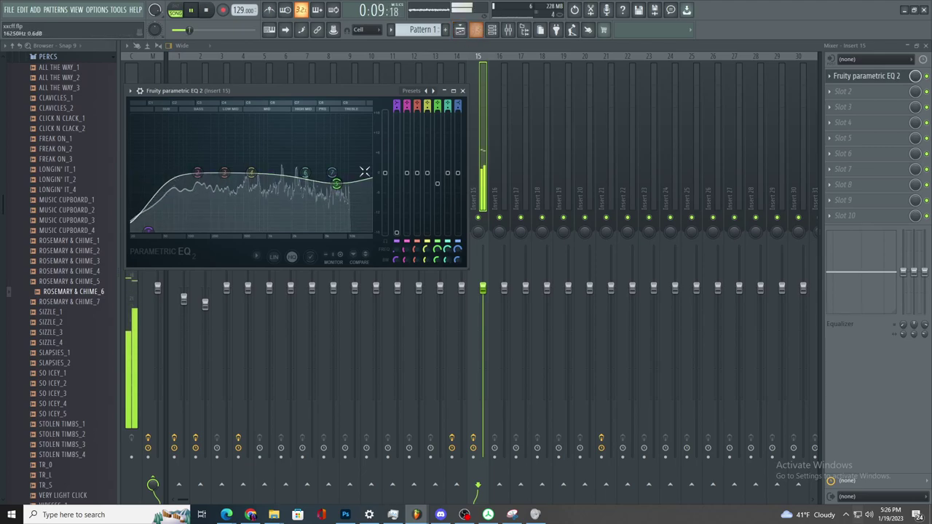
- Add Fruity Parametric EQ 2 to ROSEMARY & CHIME_6's Insert 12, rolling off lows and highs and dipping the upper mids and treble
click(460, 30)
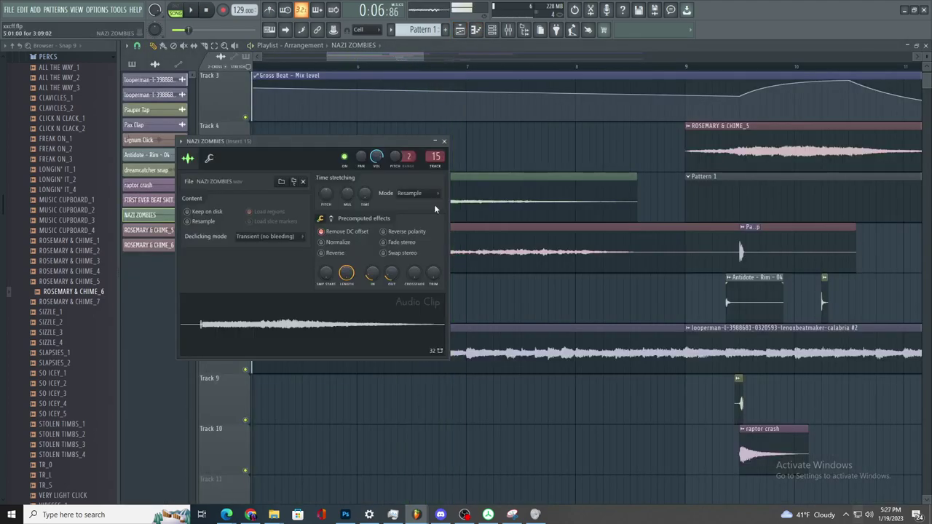
double_click(490, 246)
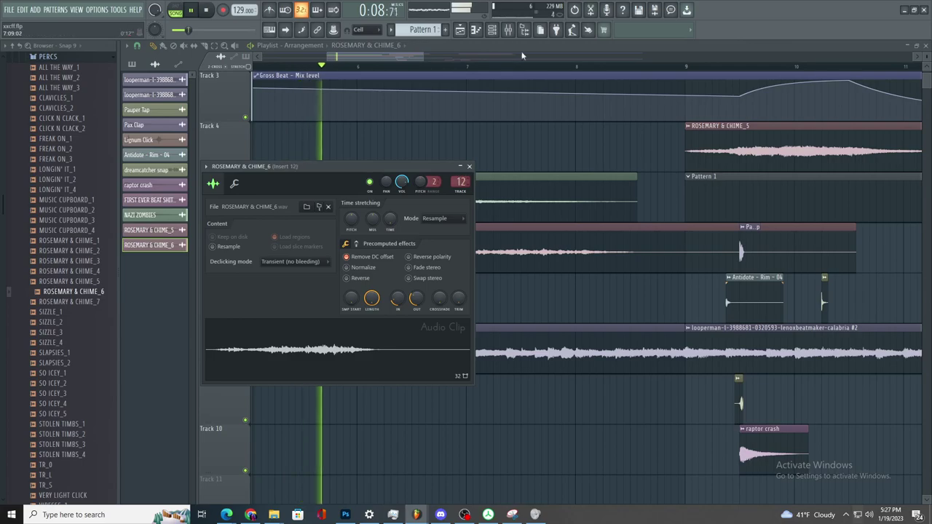
click(509, 30)
click(832, 77)
click(695, 339)
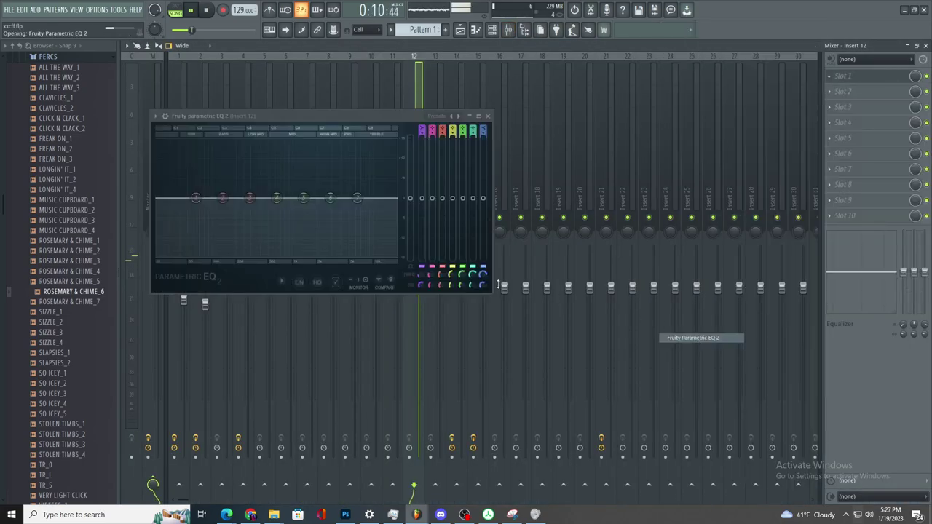
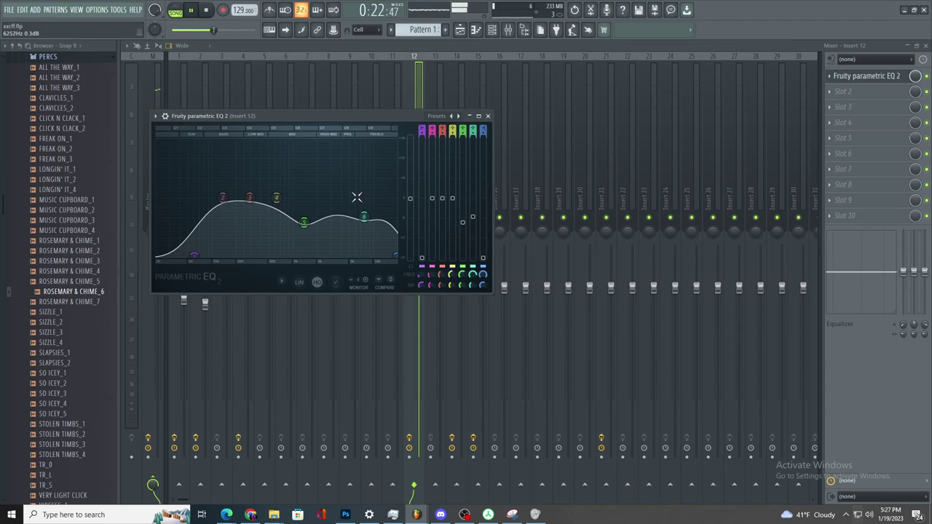
click(459, 29)
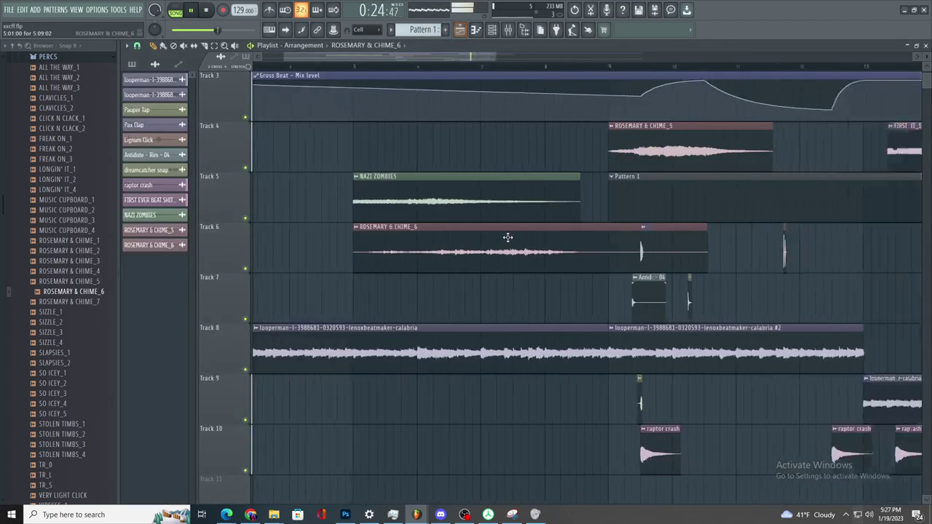
- Play back the arrangement and review the playlist clips from bar 5 to the end of Pattern 1
scroll(571, 258, up, 3)
click(795, 316)
right_click(795, 316)
scroll(735, 314, down, 3)
scroll(791, 331, up, 4)
click(791, 331)
click(788, 329)
right_click(796, 329)
scroll(764, 320, down, 4)
scroll(765, 318, up, 3)
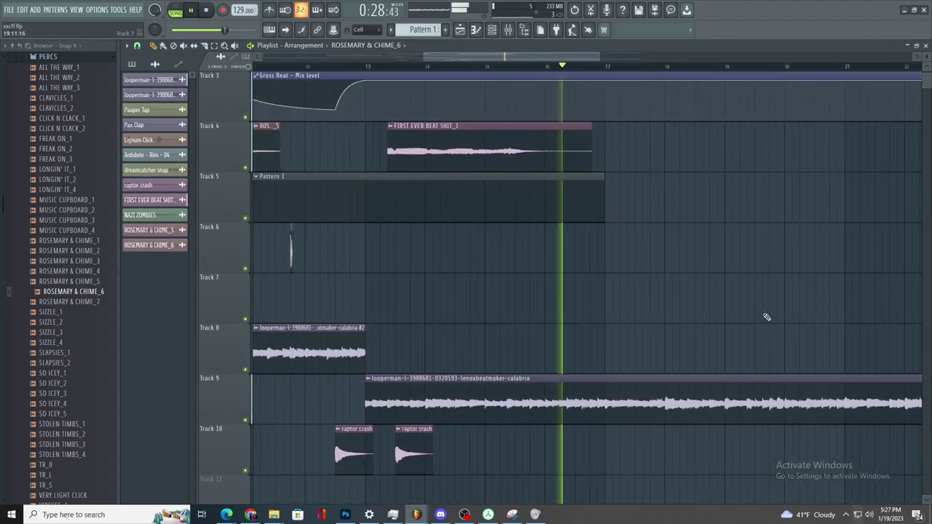
scroll(688, 290, down, 2)
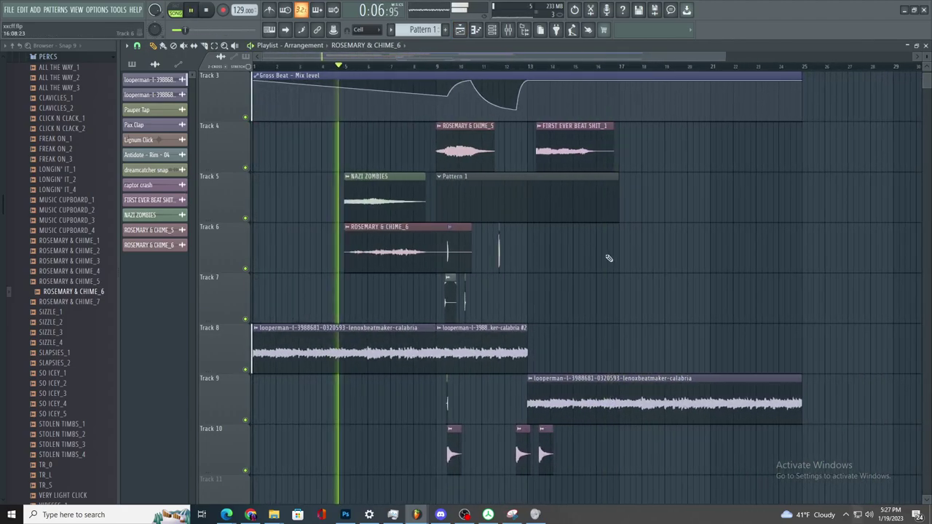
scroll(402, 208, up, 3)
scroll(364, 199, down, 2)
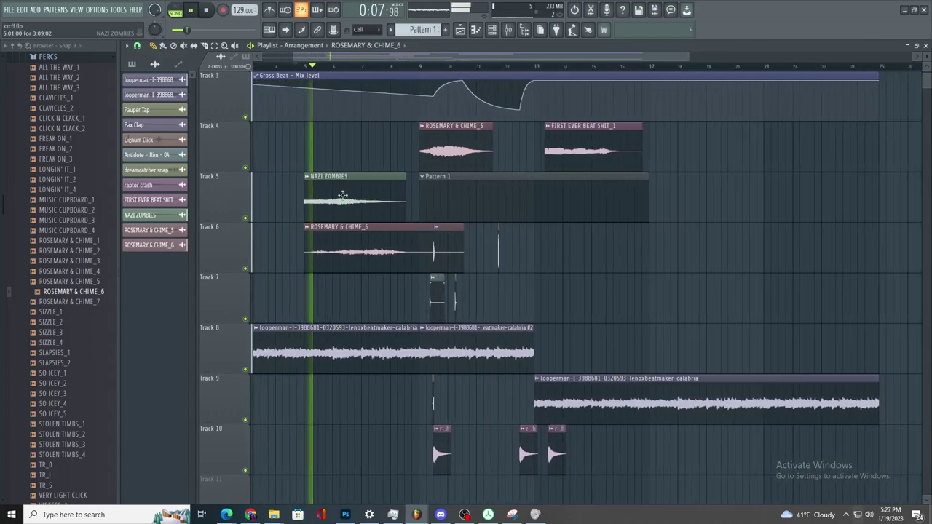
scroll(304, 180, up, 4)
scroll(383, 240, up, 3)
scroll(381, 237, down, 4)
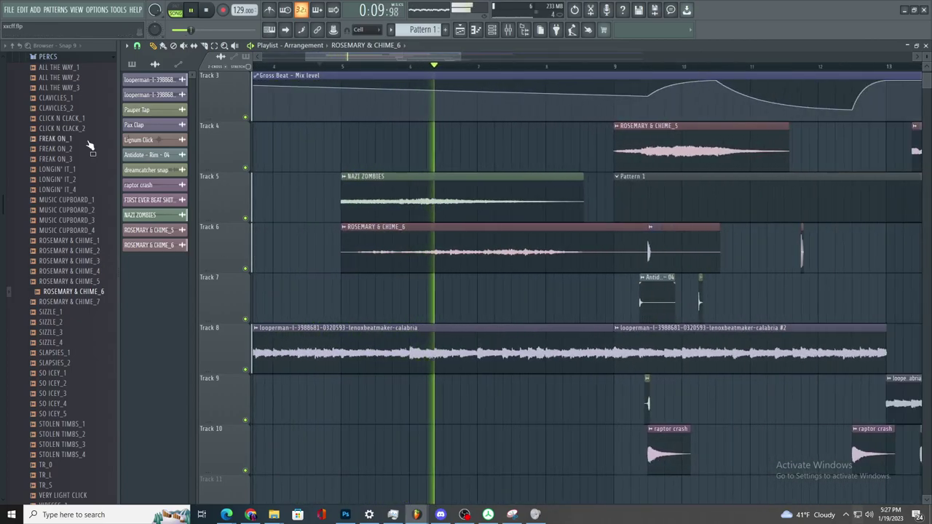
- Browse the PERCS and PERCS 2.0 sample folders for another percussion sound
scroll(360, 219, up, 2)
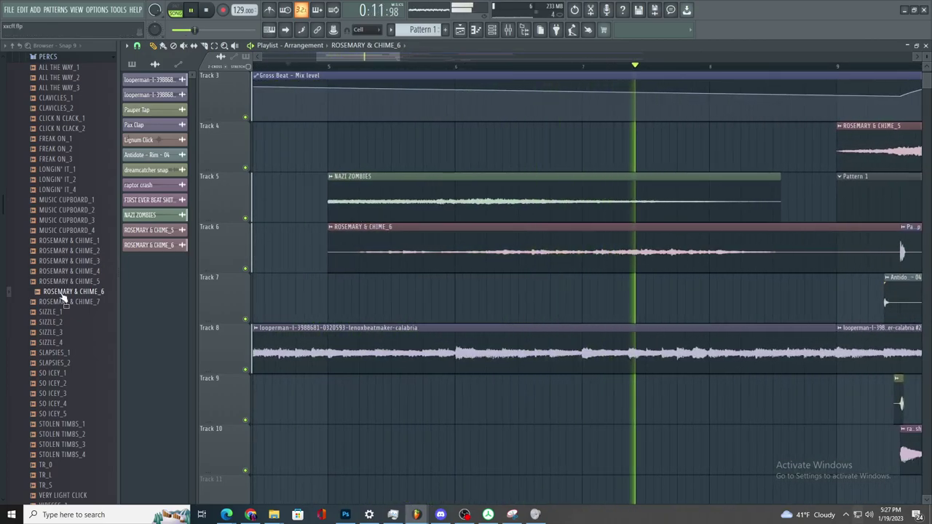
scroll(57, 314, down, 3)
scroll(57, 314, down, 8)
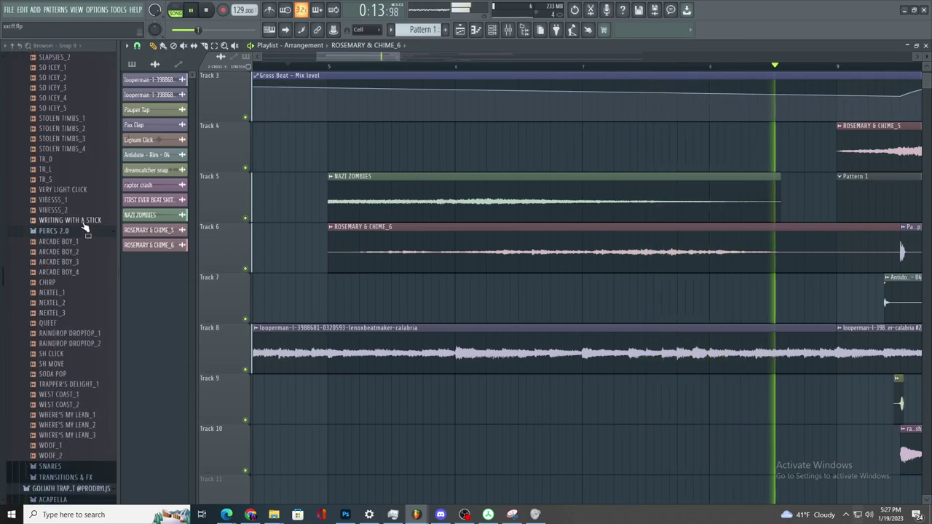
scroll(438, 286, down, 4)
scroll(442, 282, up, 2)
scroll(451, 289, down, 2)
- Place two Pax Clap clips on Track 7, at beats 3 and 4 of bar 10
scroll(453, 290, up, 5)
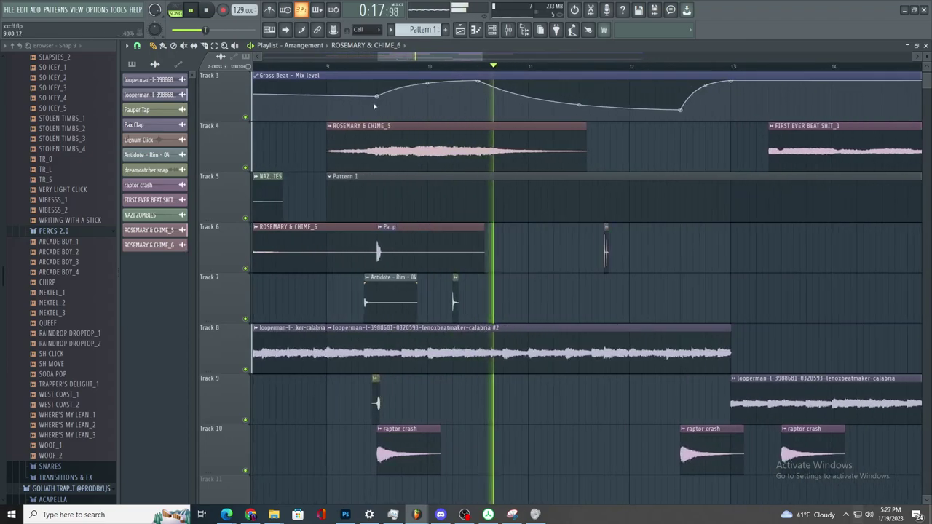
scroll(397, 137, up, 3)
scroll(458, 208, up, 2)
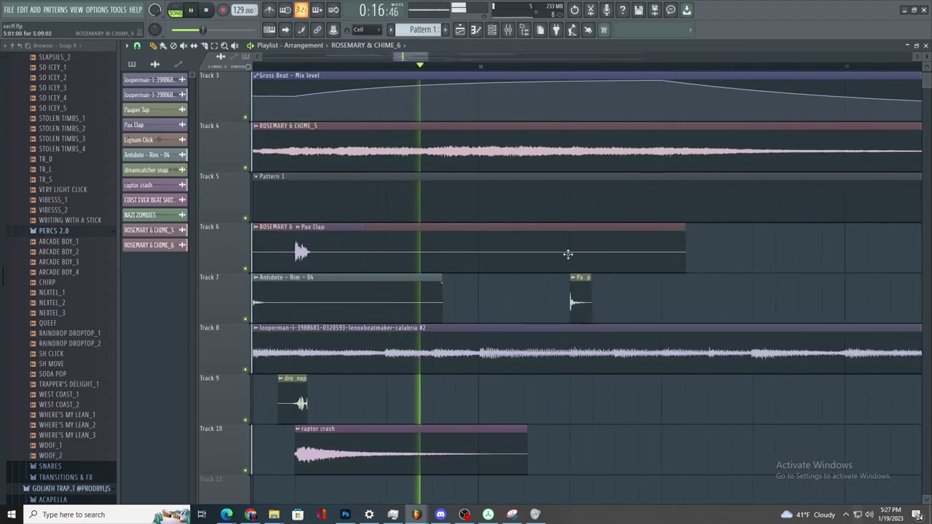
scroll(554, 248, down, 3)
click(567, 309)
scroll(567, 302, up, 3)
key(space)
key(space)
scroll(354, 268, down, 4)
click(319, 263)
drag(428, 309, 446, 312)
scroll(343, 387, up, 2)
scroll(388, 327, down, 1)
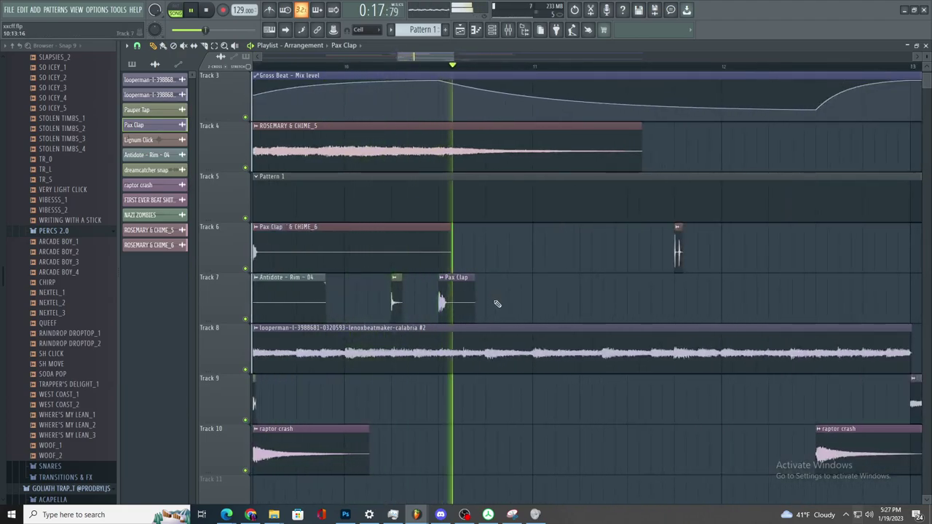
click(493, 304)
- Make the Pax Clap at beat 4 of bar 10 unique and route it to mixer Insert 7
scroll(542, 306, up, 2)
click(449, 277)
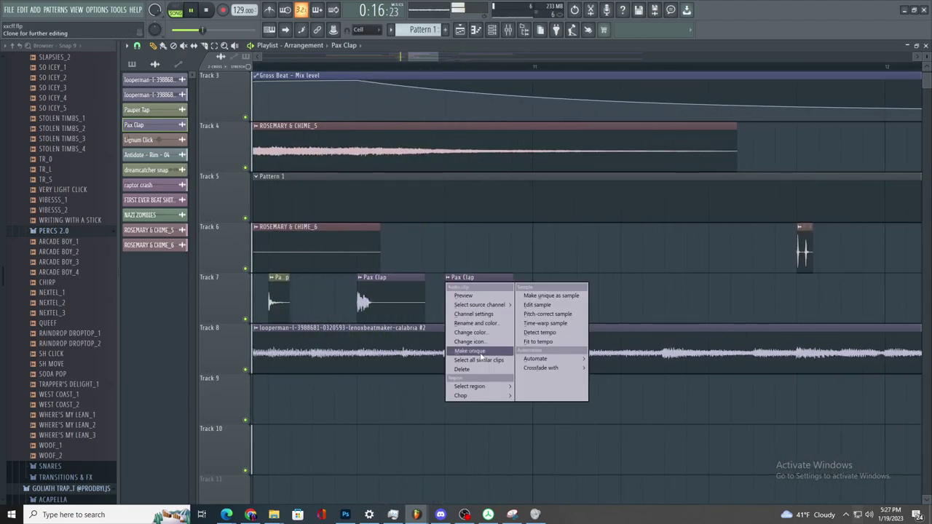
click(481, 302)
double_click(480, 302)
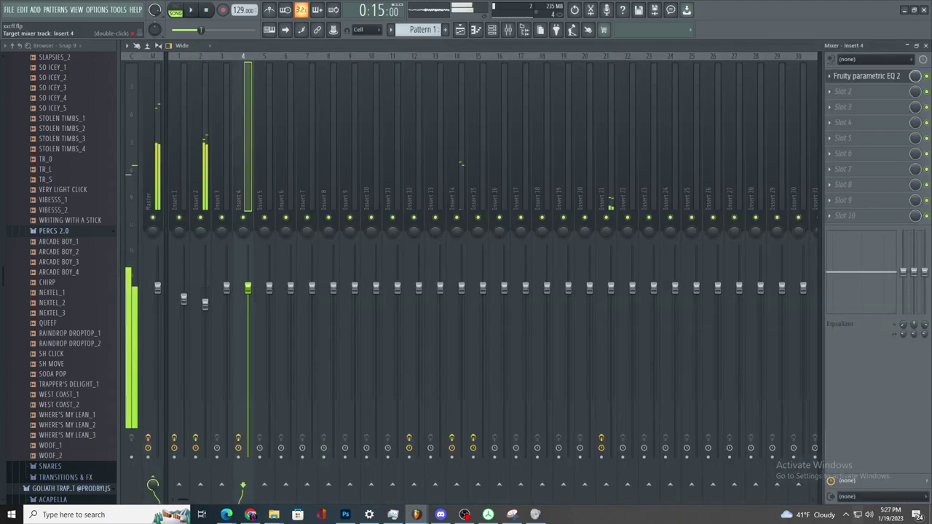
click(311, 196)
- Load Fruity Love Philter and Fruity Stereo Enhancer on Insert 7, offset the phase about 17 ms left, and lower the fader slightly
click(899, 77)
click(712, 319)
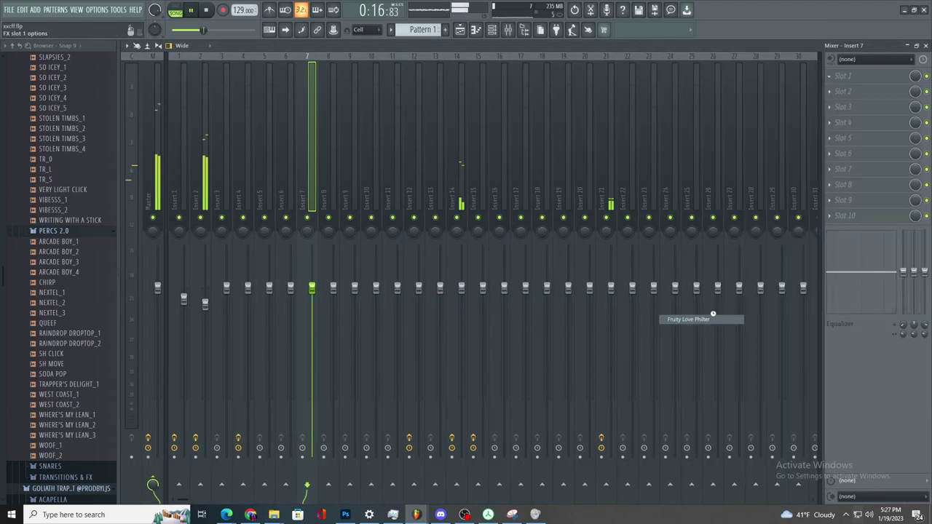
click(848, 93)
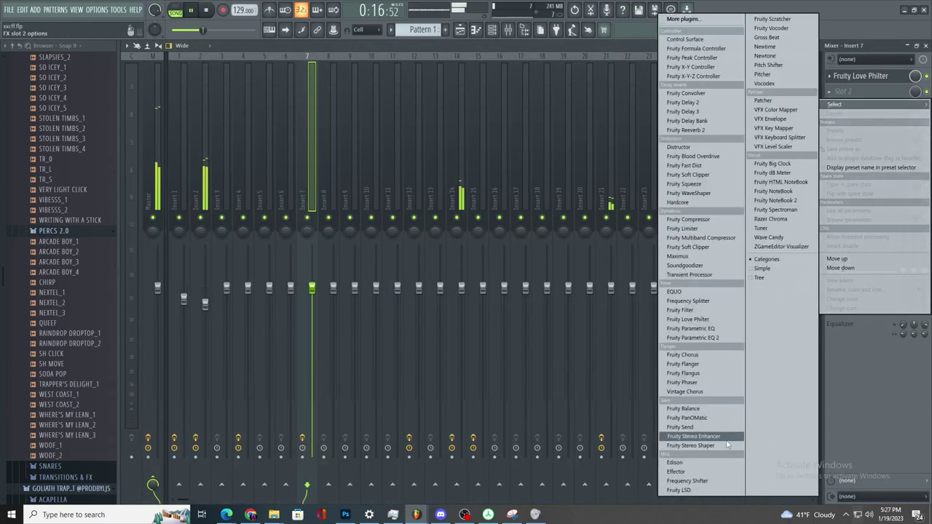
click(726, 438)
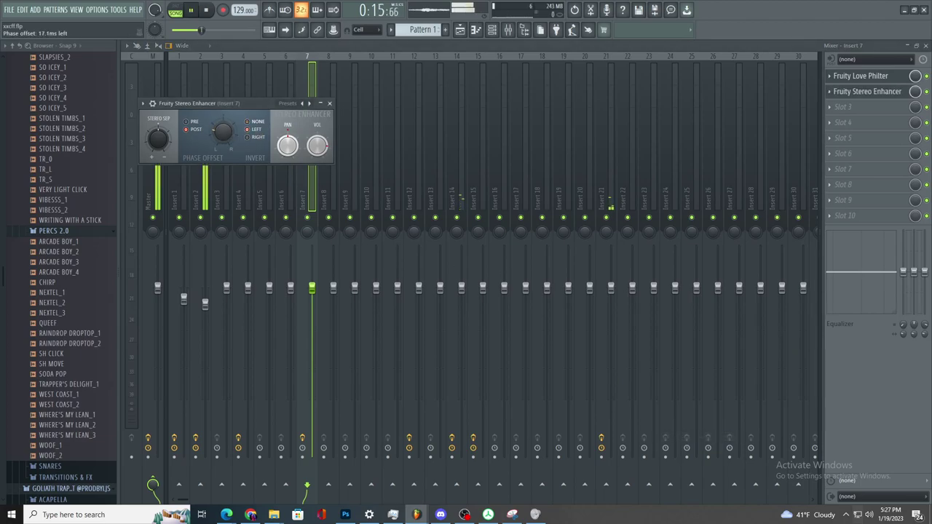
drag(313, 289, 313, 291)
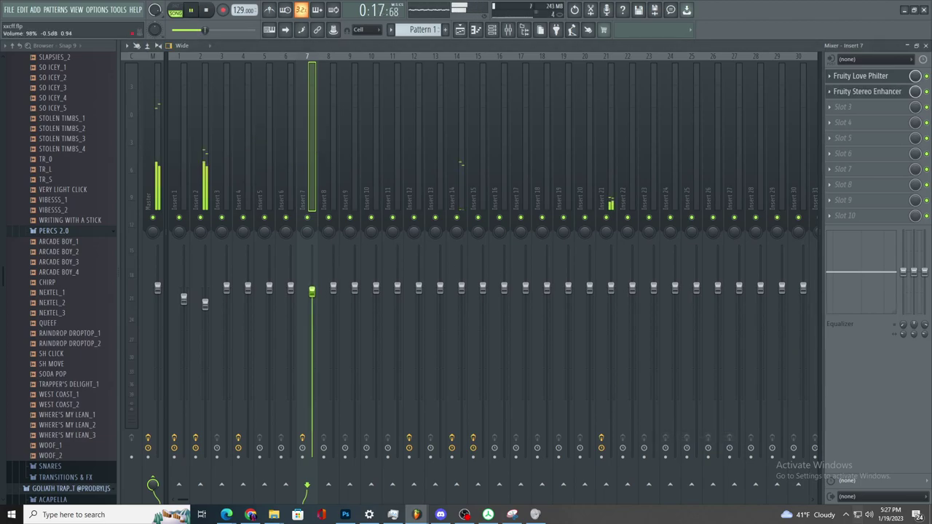
- Add Fruity Parametric EQ 2 to Insert 7, rolling off the lows and cutting the mids and highs
click(882, 109)
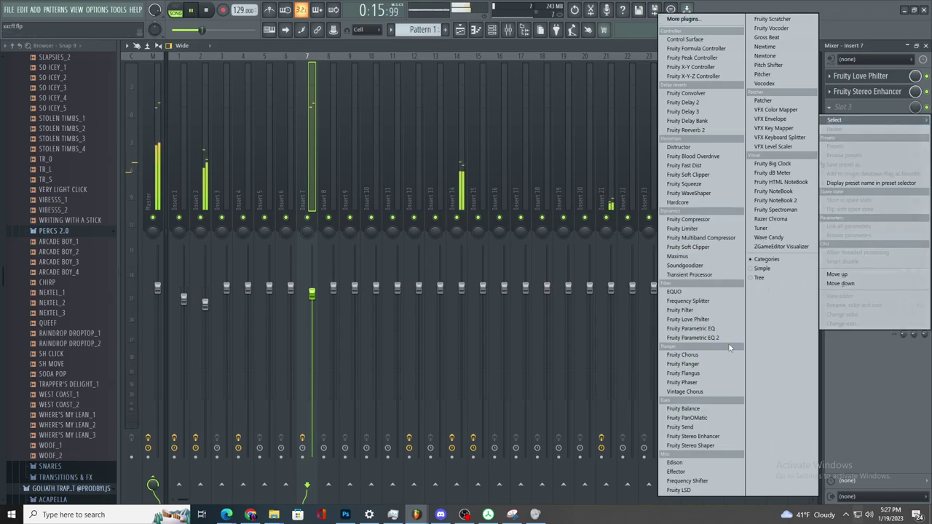
click(699, 337)
drag(276, 198, 284, 239)
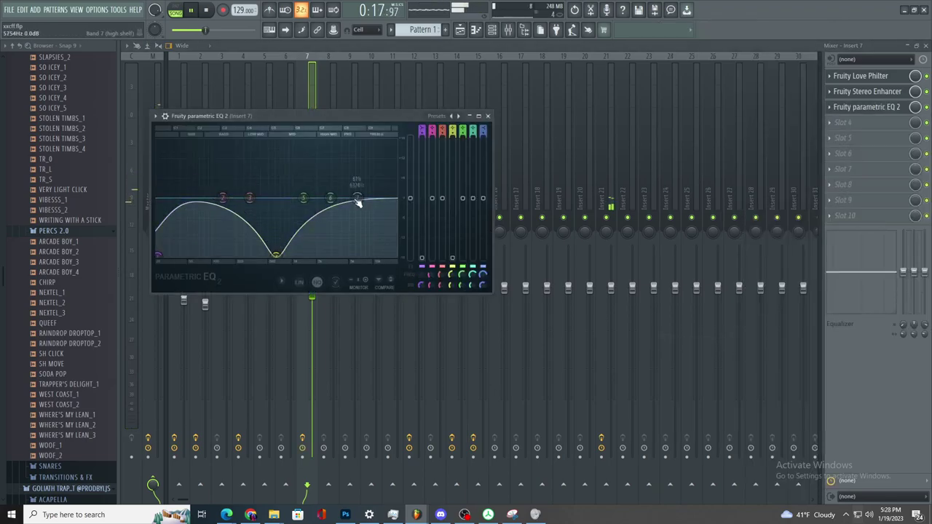
drag(356, 199, 379, 239)
- Add another Pax Clap #2 on Track 7 at step 15 of bar 10 and make it unique
click(460, 30)
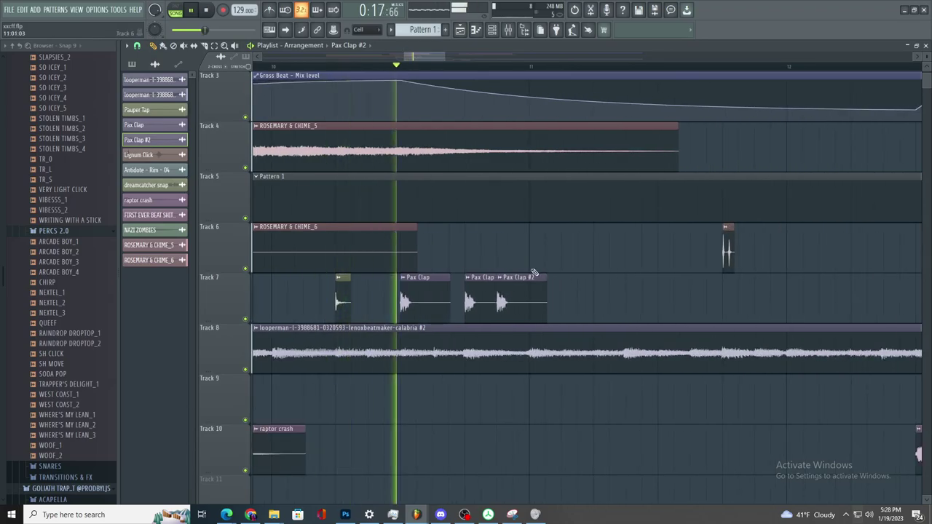
scroll(557, 270, down, 3)
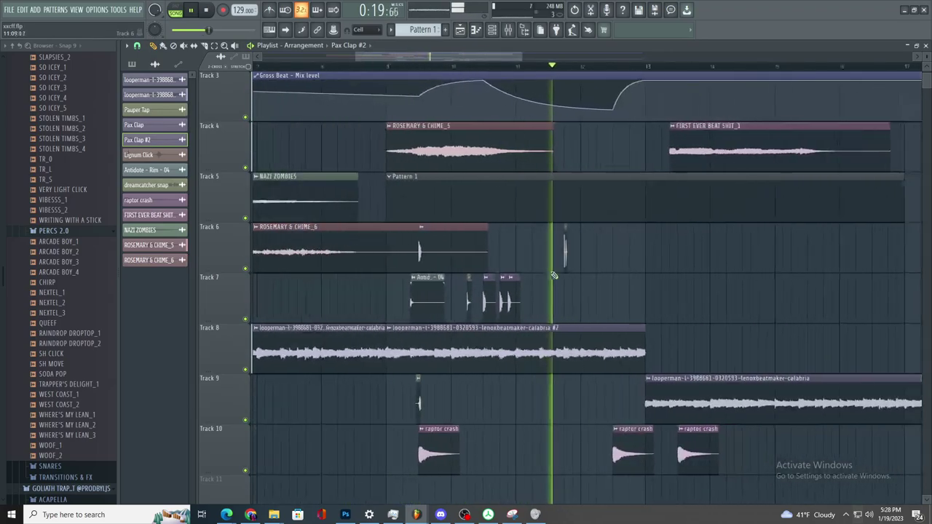
key(space)
scroll(546, 269, up, 3)
scroll(437, 247, up, 4)
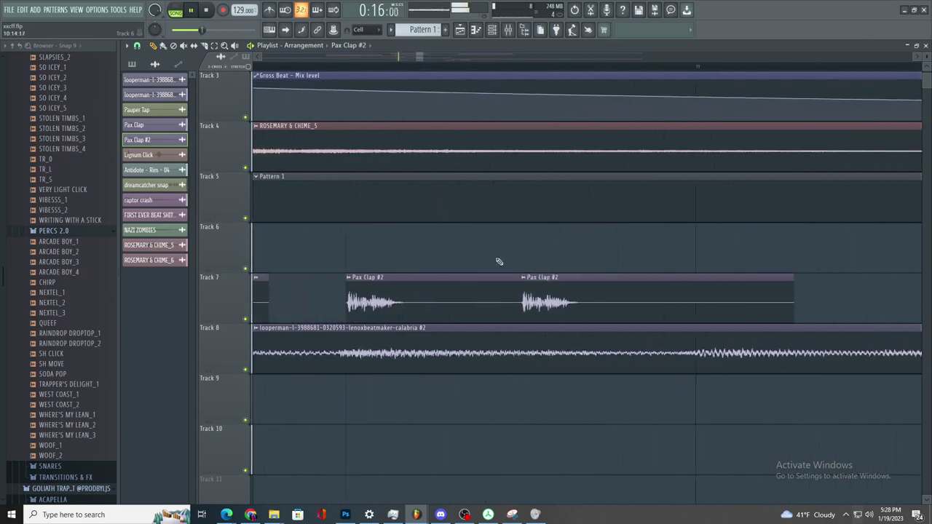
right_click(529, 281)
click(552, 351)
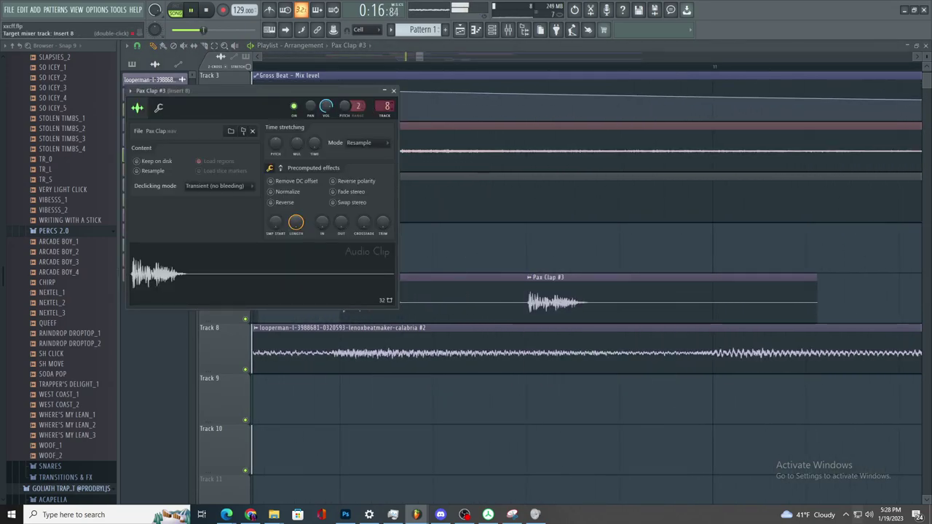
- Show Pax Clap #3's mixer Insert 8 and load Fruity Reeverb 2 on it
click(510, 31)
click(842, 77)
mouse_move(838, 88)
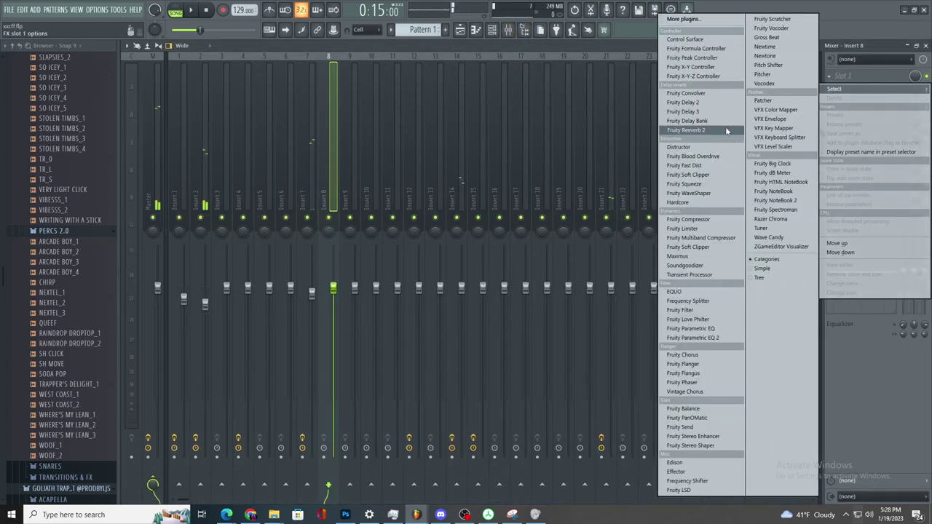
click(727, 130)
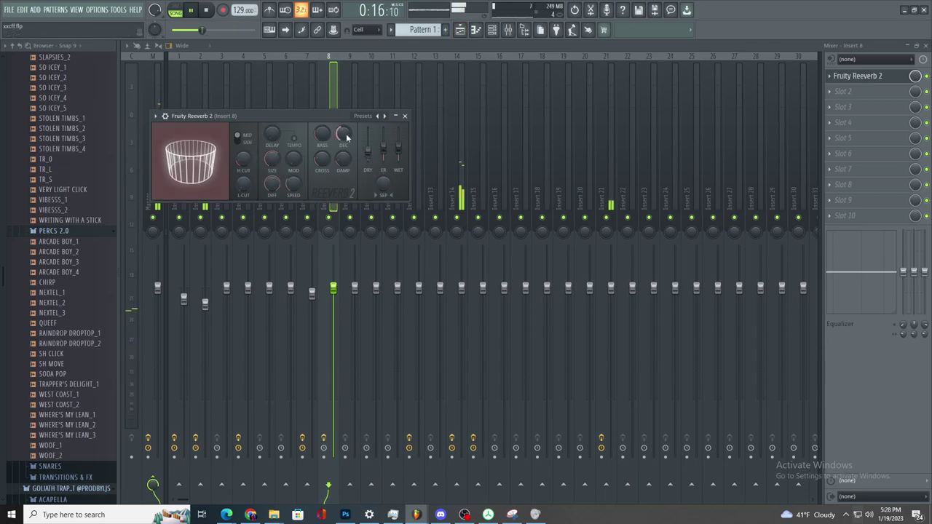
click(827, 92)
mouse_move(833, 104)
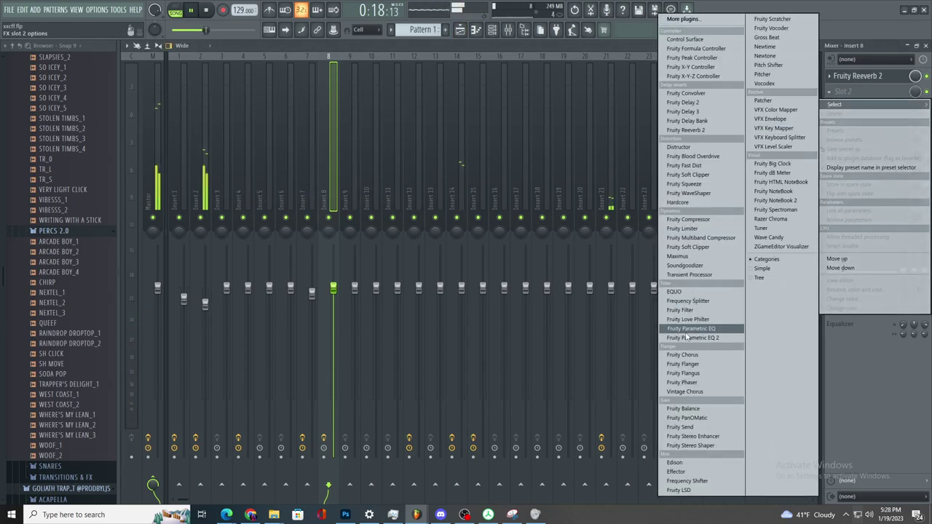
- Move the Pattern 1 clip on Track 5 so it starts at bar 13
click(463, 31)
scroll(539, 233, down, 10)
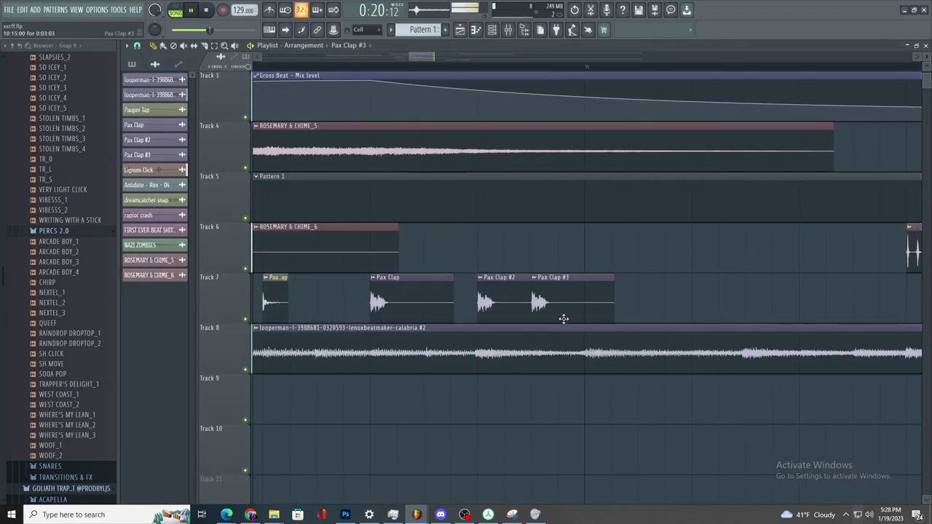
scroll(562, 320, up, 3)
scroll(529, 318, down, 5)
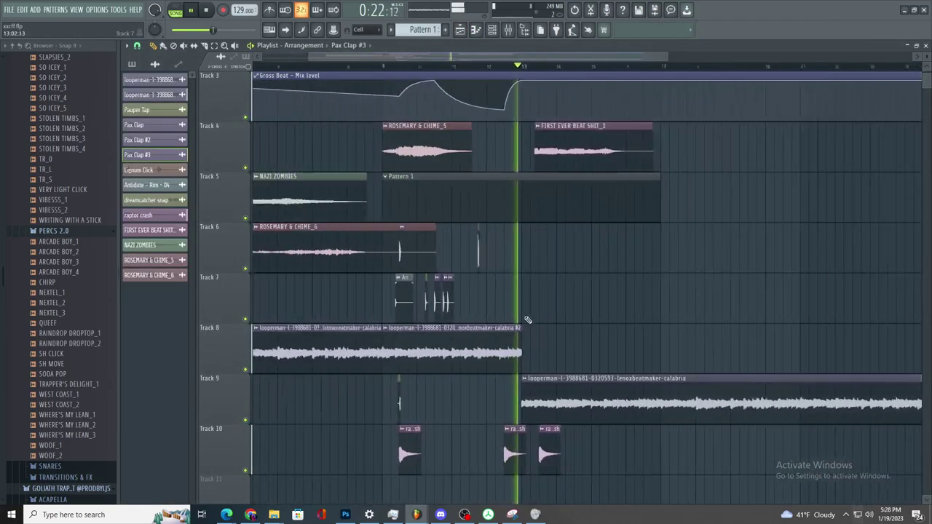
scroll(474, 313, up, 5)
click(472, 206)
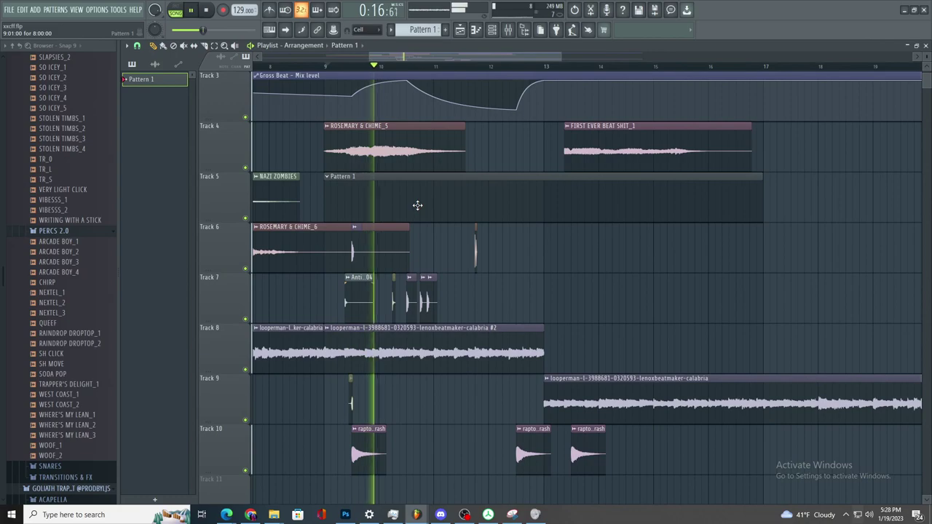
scroll(604, 269, down, 2)
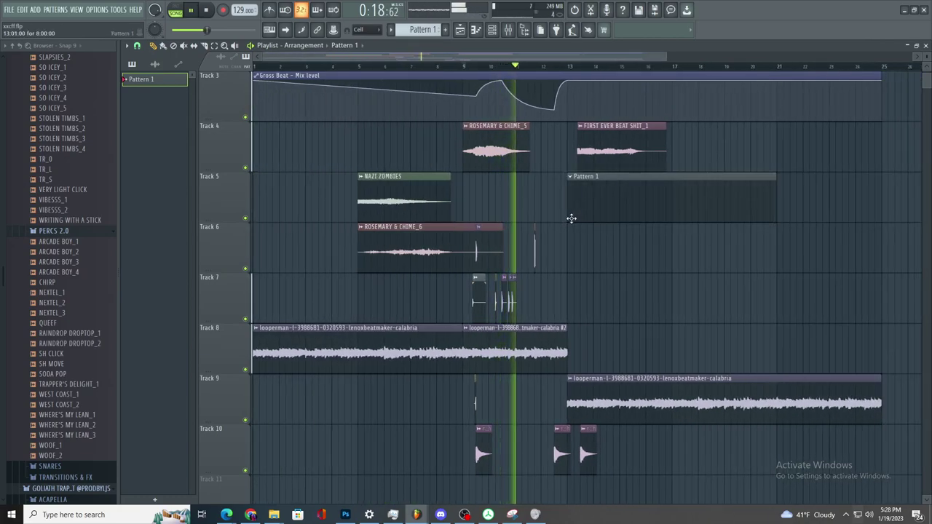
- Move the Pattern 1 clip on Track 5 so it starts at bar 17
scroll(580, 215, up, 2)
key(space)
key(space)
mouse_move(580, 214)
mouse_down()
mouse_move(487, 213)
mouse_move(713, 221)
mouse_move(745, 211)
mouse_up()
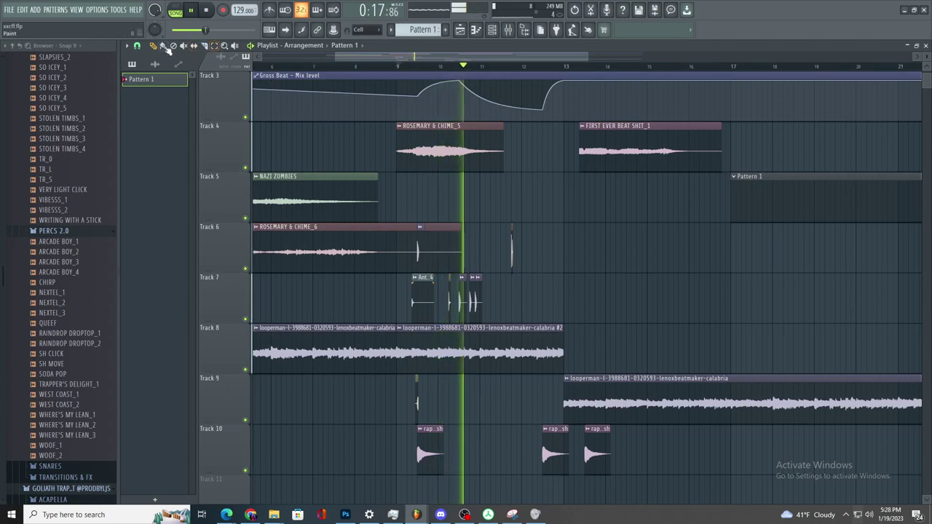
- Add another Pax Clap on Track 6 midway through bar 13, in line with the last raptor crash
scroll(420, 252, up, 2)
click(421, 255)
scroll(517, 302, down, 1)
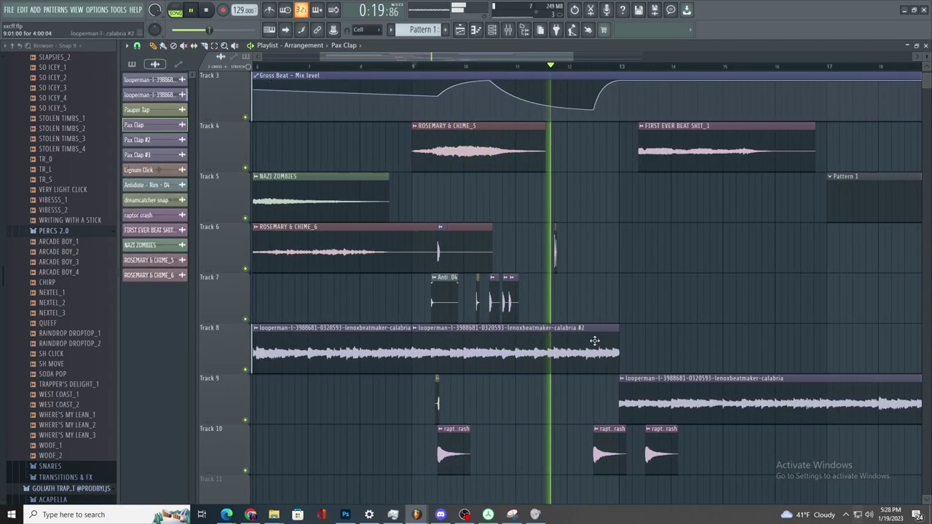
scroll(608, 281, up, 2)
click(608, 250)
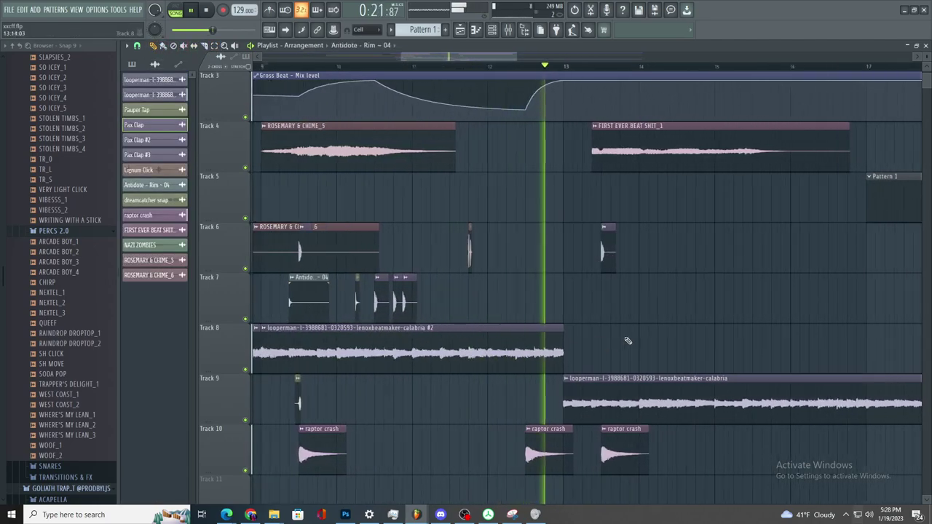
- Add another Antidote - Rim - 04 on Track 7 at the start of the FIRST EVER BEAT SHIT_1 clip and play the section
scroll(624, 336, up, 2)
click(583, 299)
scroll(575, 364, down, 3)
key(space)
key(space)
- Set a 13% fade-in and a short fade-out on the FIRST EVER BEAT SHIT_1 clip and enable Remove DC offset
double_click(605, 154)
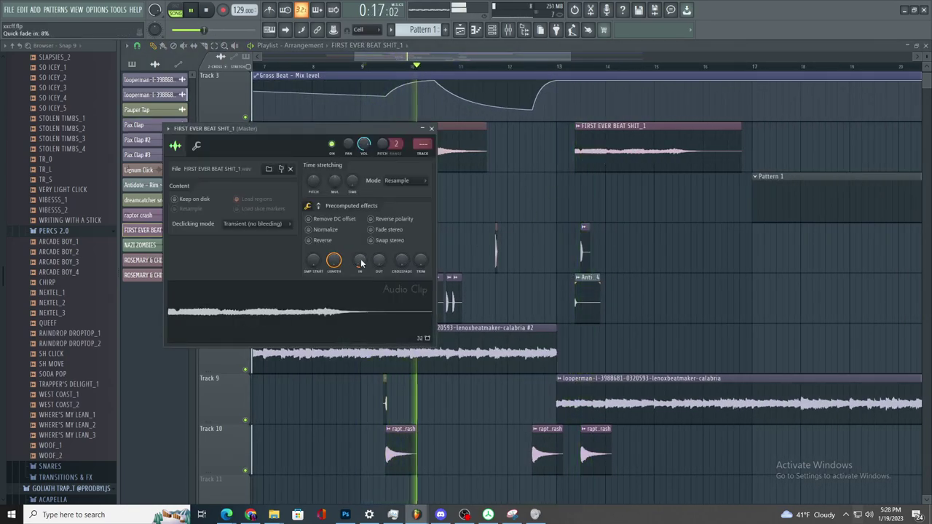
drag(359, 260, 378, 251)
click(348, 219)
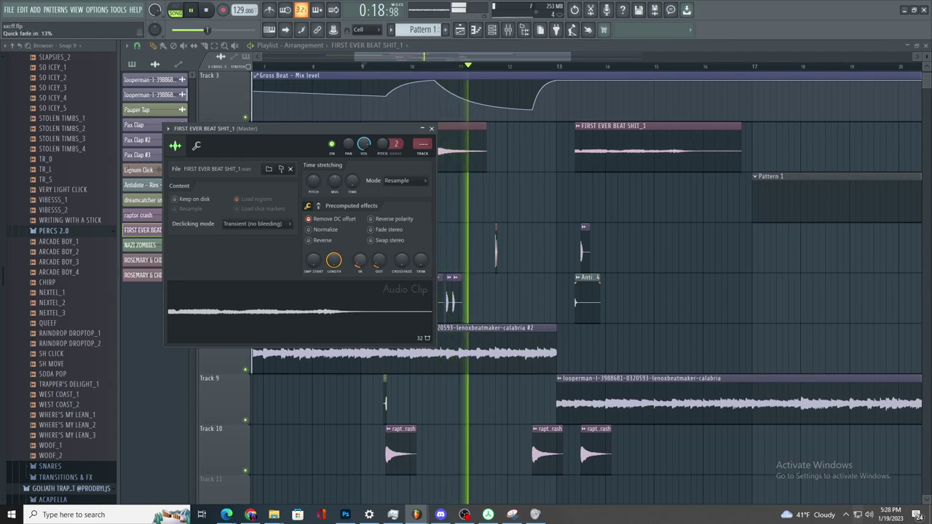
- Open the mixer from the FIRST EVER BEAT SHIT_1 channel settings
double_click(434, 148)
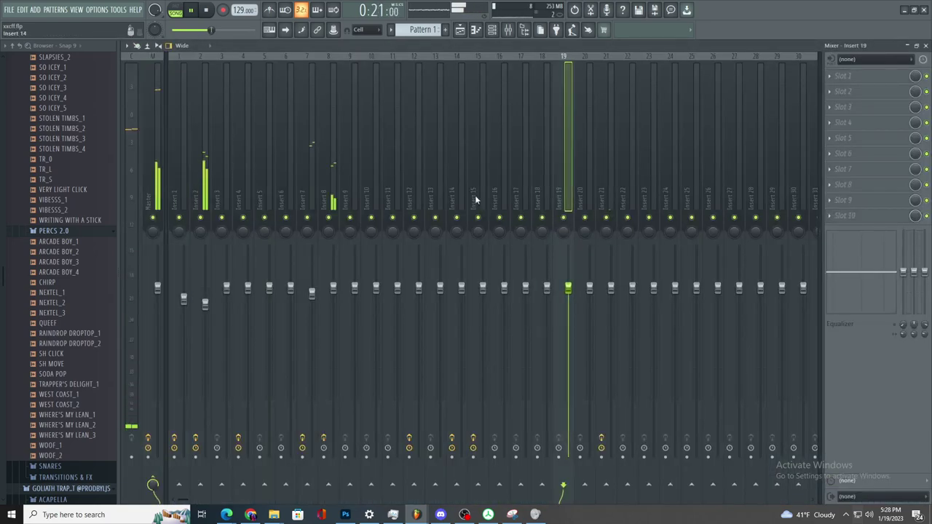
- Load Fruity Parametric EQ 2 in slot 1 of mixer Insert 19 and lower its overall level
click(844, 75)
click(688, 332)
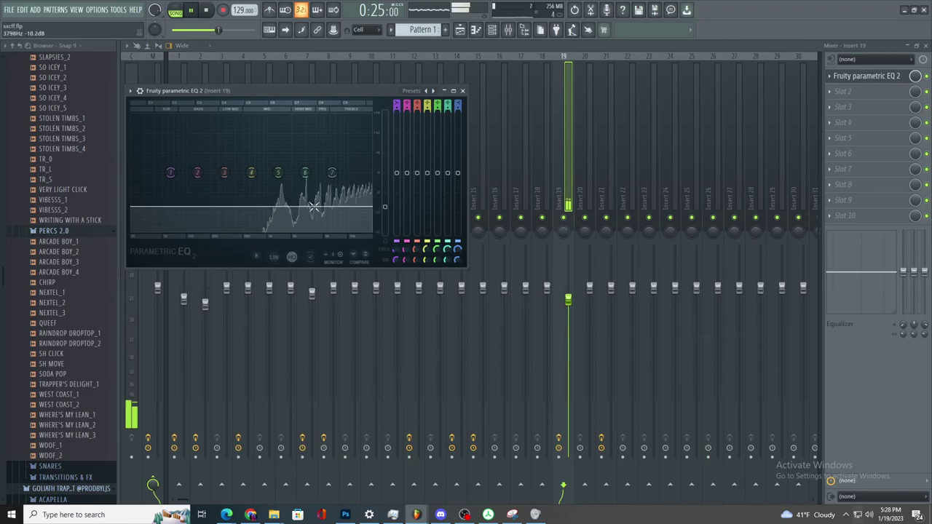
click(460, 30)
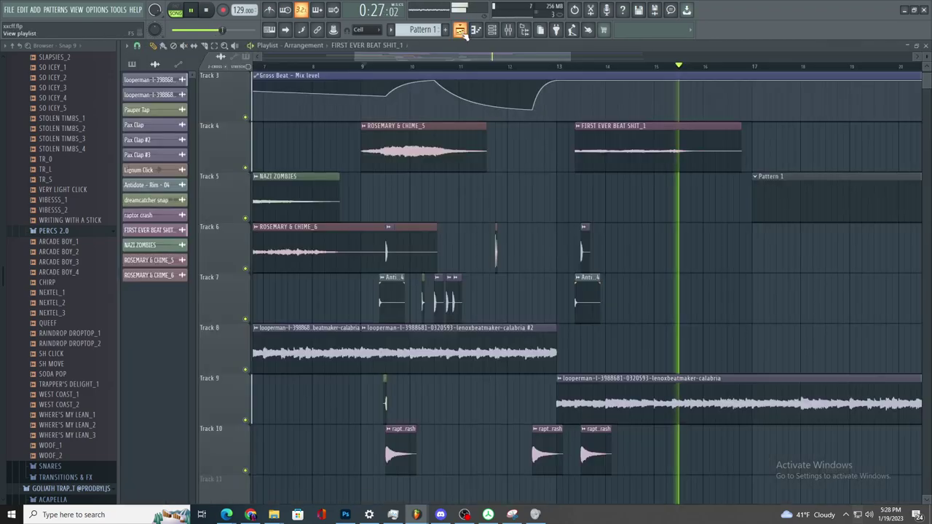
- Create Pattern 2 and place it on Track 6, extending it from bar 17 to bar 25
scroll(655, 299, down, 3)
scroll(655, 300, up, 3)
scroll(530, 276, down, 3)
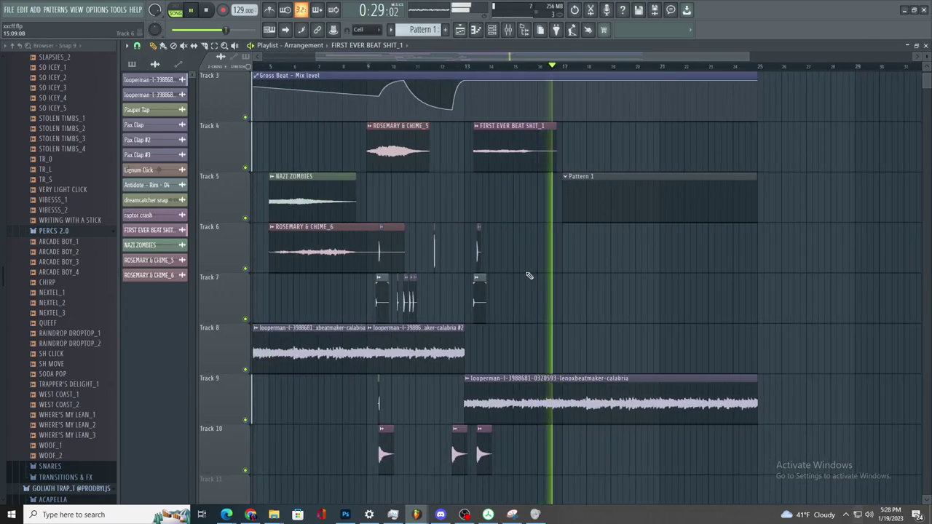
key(F4)
click(480, 248)
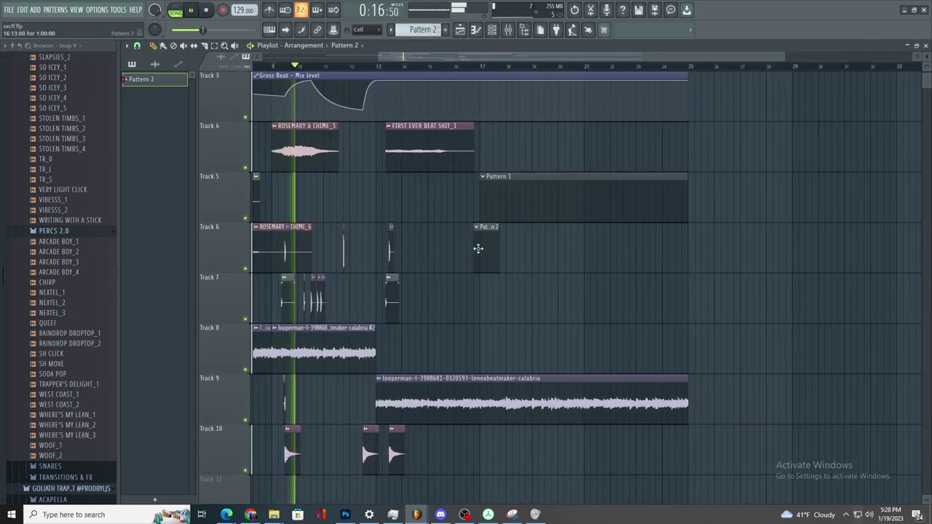
drag(504, 249, 681, 262)
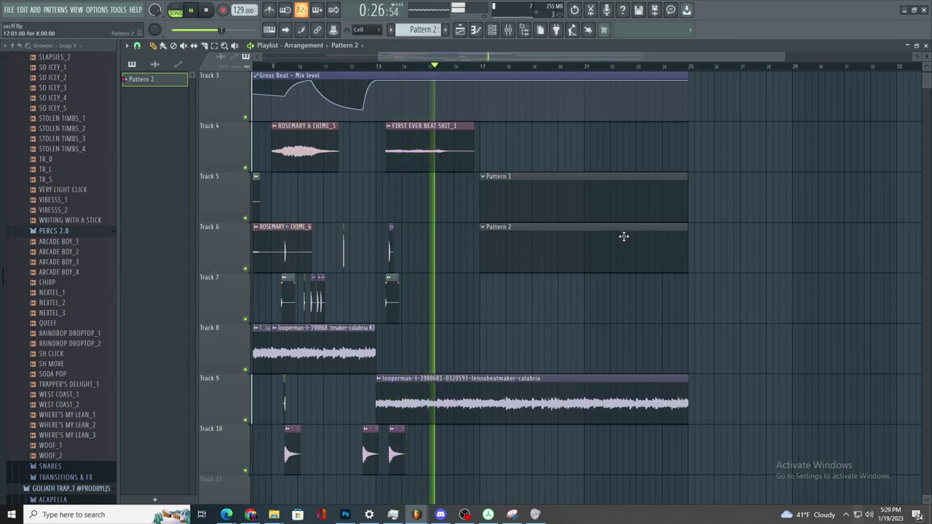
scroll(618, 241, down, 2)
scroll(617, 242, up, 2)
click(622, 309)
right_click(625, 309)
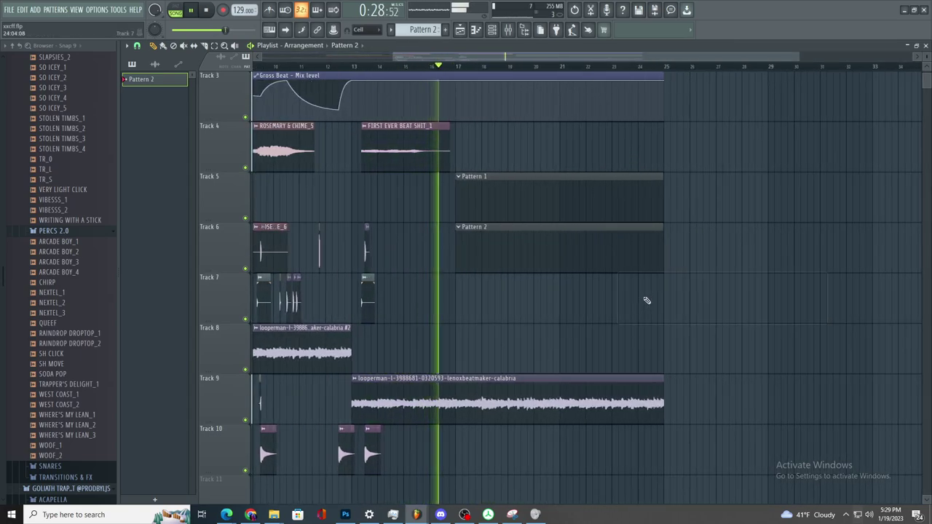
scroll(645, 298, down, 3)
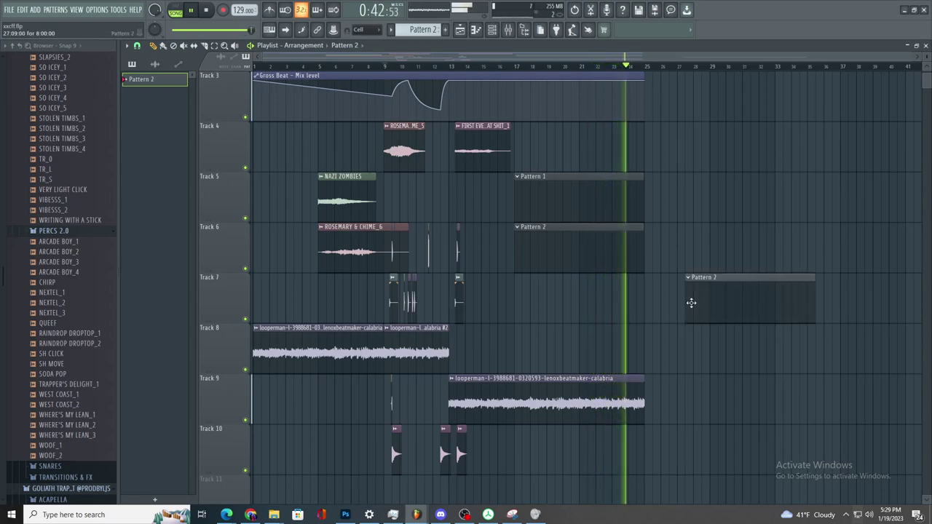
click(395, 65)
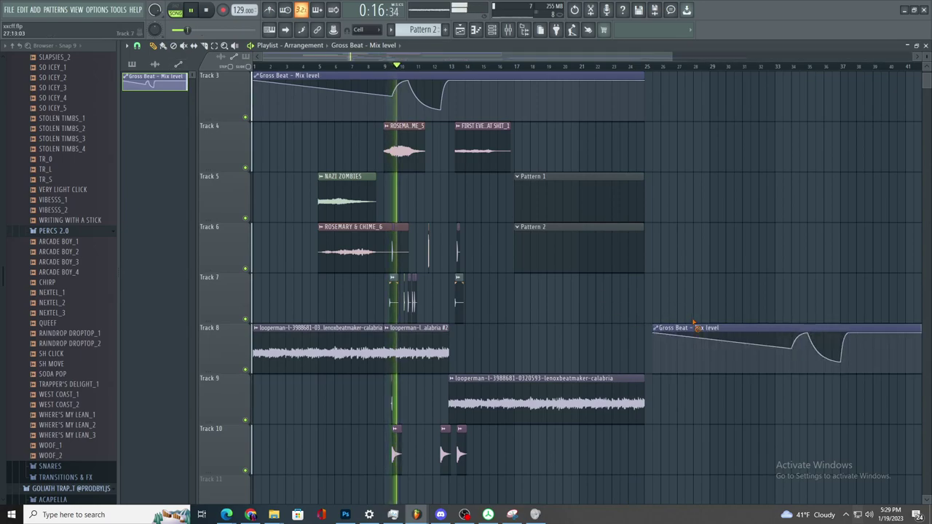
click(416, 370)
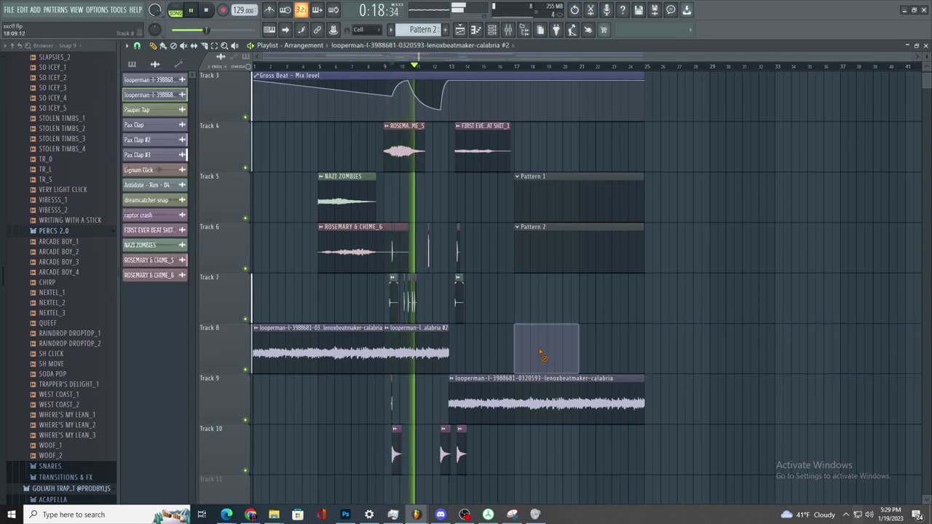
scroll(557, 335, up, 3)
scroll(561, 332, up, 2)
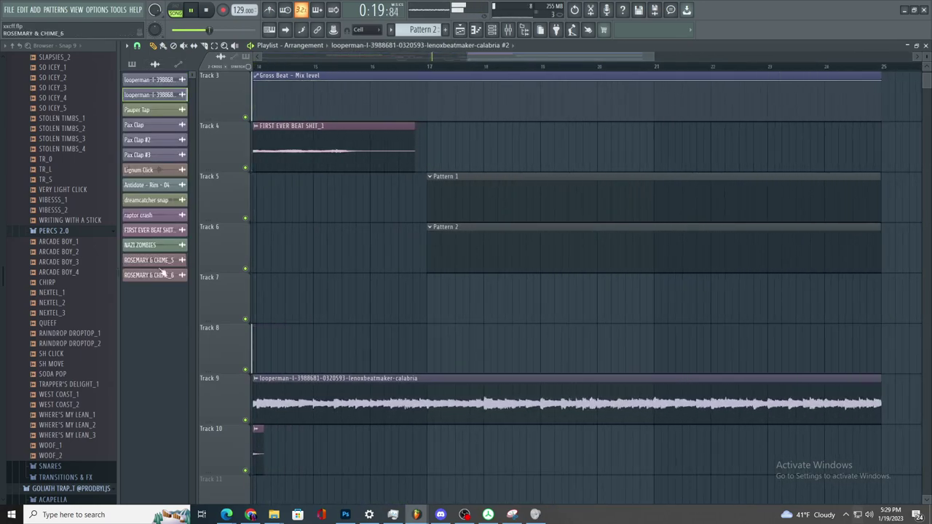
- Collapse the PERCS 2.0 sample folder, open SNARES and audition the CUTTA sample
click(66, 231)
click(82, 245)
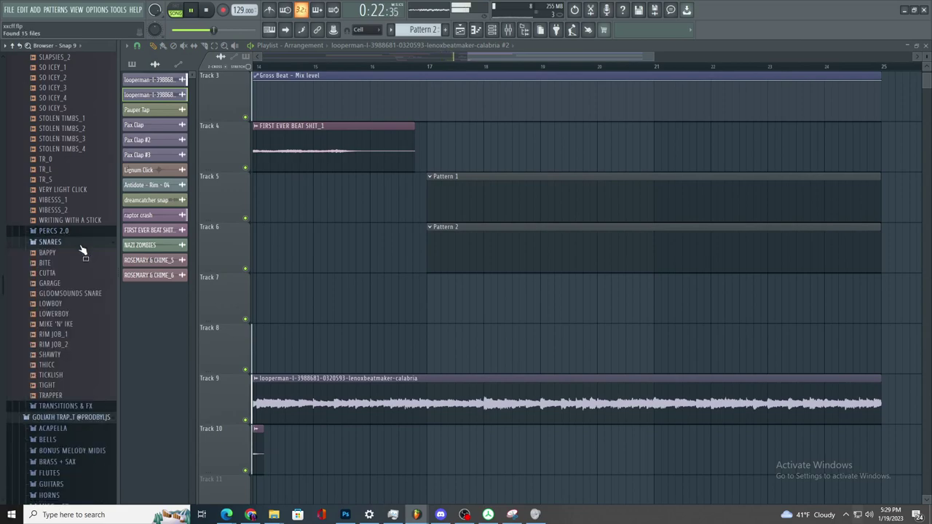
scroll(306, 322, down, 4)
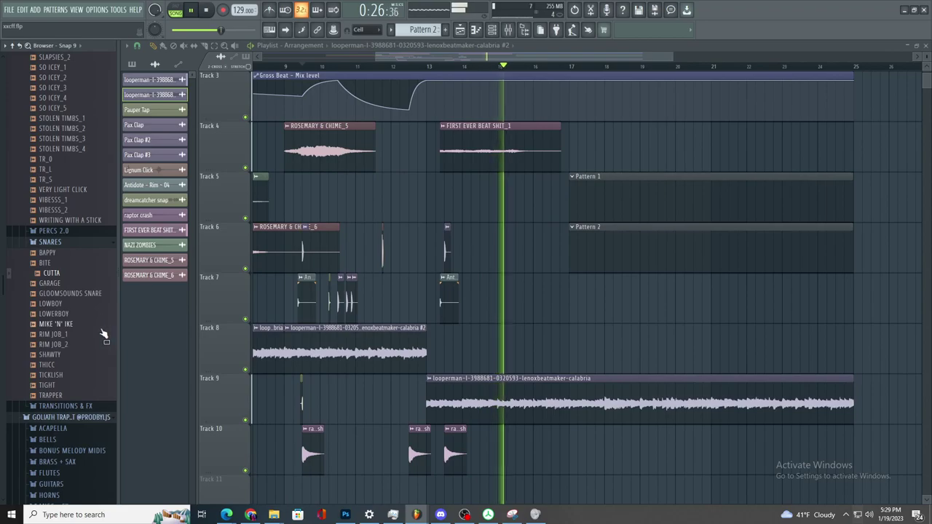
- Copy the percussion, crash and effect clips that lead up to bar 17 on Tracks 4 to 10 into the section after bar 17
scroll(385, 325, down, 3)
scroll(581, 384, up, 4)
scroll(466, 346, down, 2)
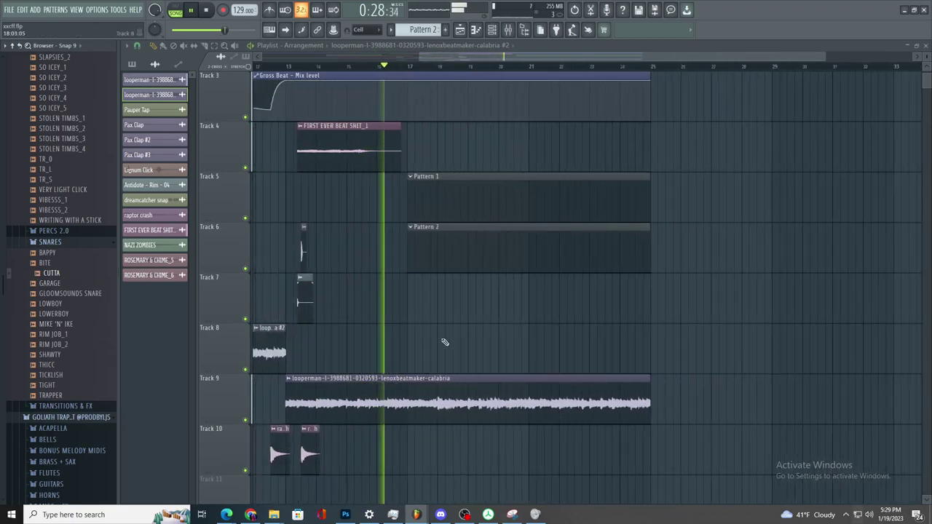
scroll(437, 337, up, 3)
scroll(380, 319, down, 4)
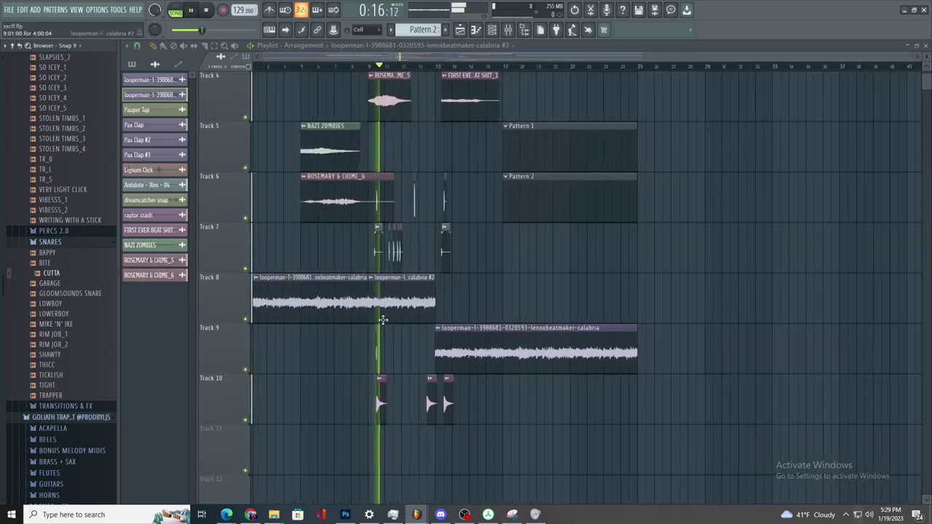
scroll(468, 333, up, 3)
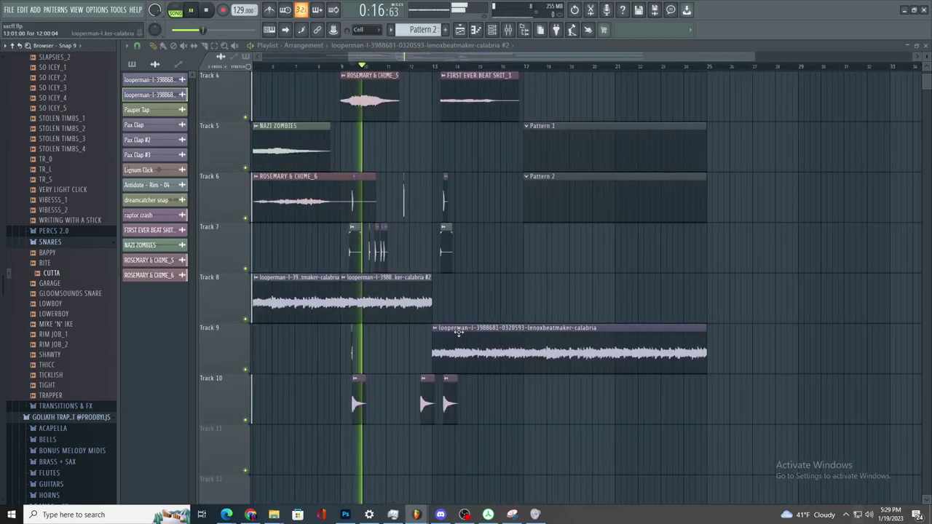
drag(546, 474, 340, 352)
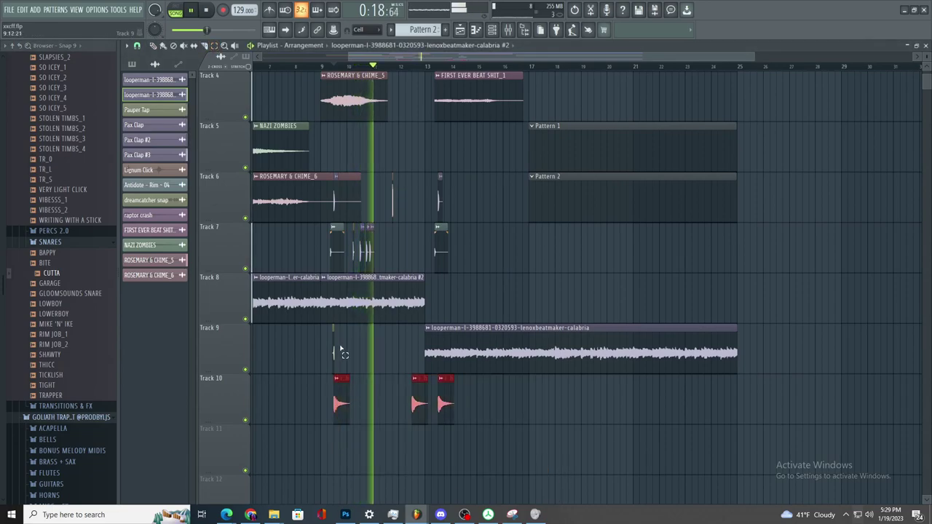
drag(497, 264, 333, 234)
drag(479, 217, 335, 177)
drag(498, 115, 336, 86)
drag(280, 188, 379, 227)
- Delete the copied ROSEMARY & CHIME_6 clip that starts at bar 13 on Track 6
scroll(563, 205, up, 3)
right_click(388, 216)
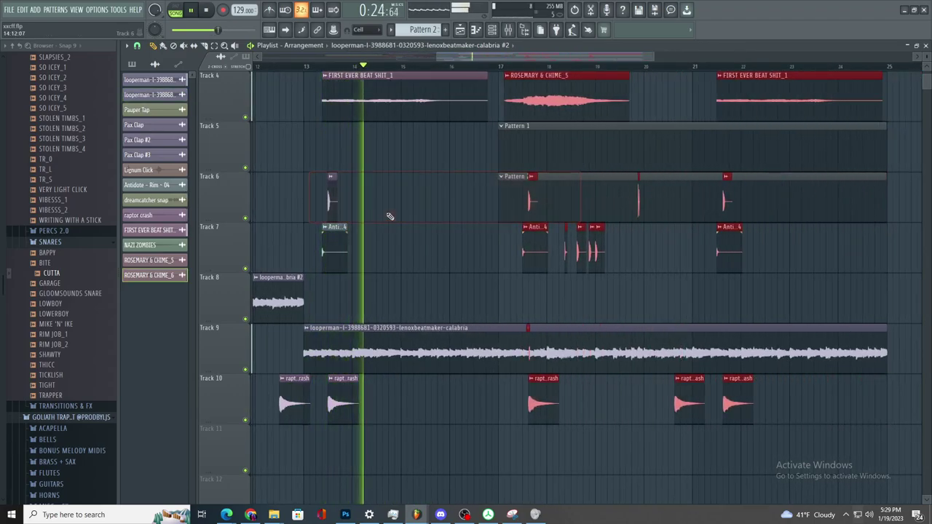
scroll(422, 238, down, 2)
key(ctrl+z)
click(431, 241)
right_click(453, 261)
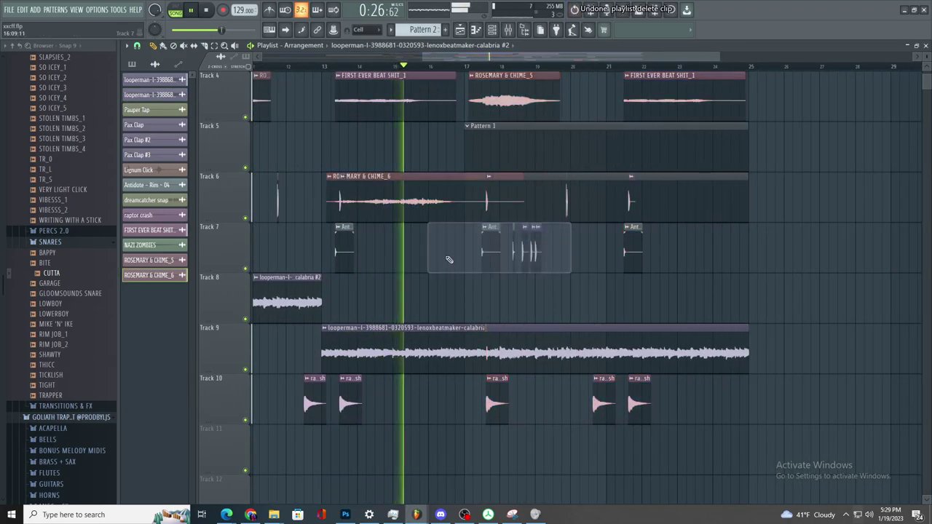
scroll(410, 239, up, 2)
key(space)
scroll(377, 208, down, 2)
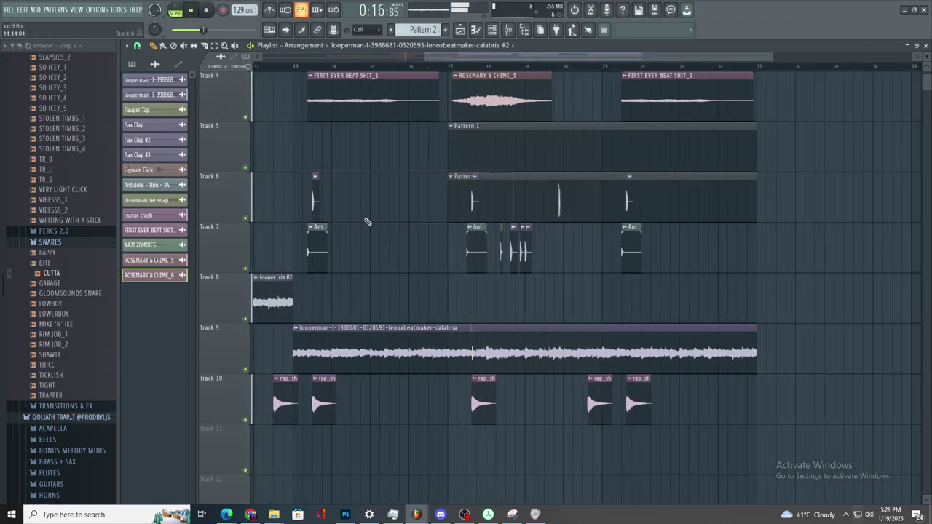
- Make the ROSEMARY & CHIME_5 clip at bar 17 unique, routed to mixer track 22, and open its channel settings
click(436, 76)
click(465, 150)
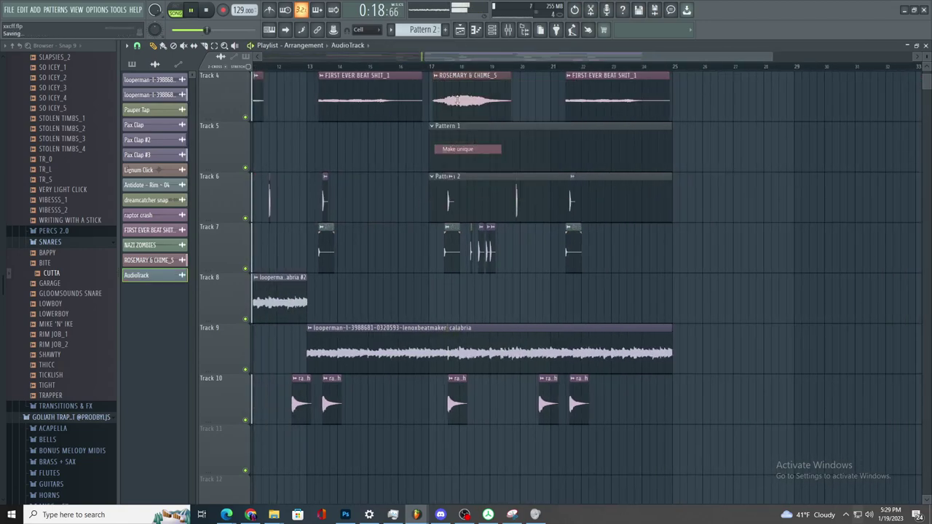
double_click(459, 96)
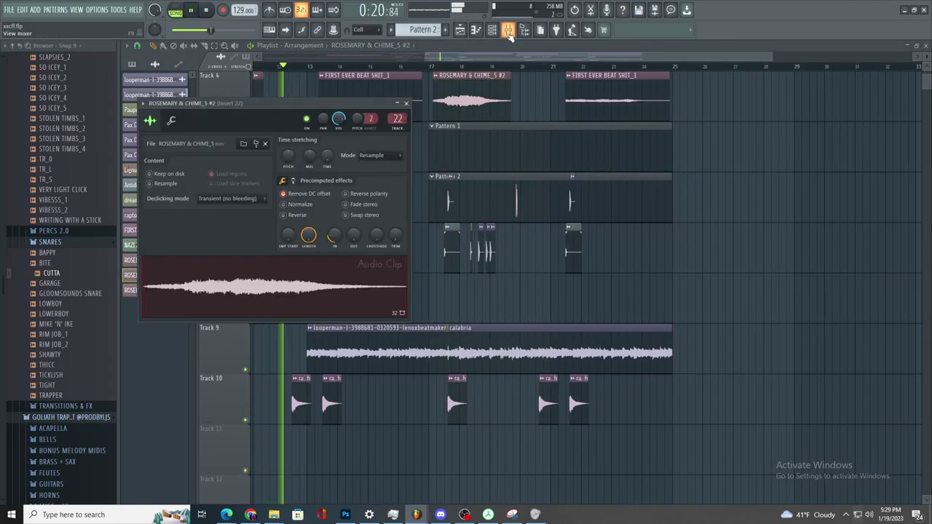
- Load Fruity Parametric EQ 2 in slot 2 of mixer Insert 22 and adjust its curve
click(507, 30)
click(858, 89)
click(717, 339)
drag(339, 260, 332, 301)
- Add Gross Beat in slot 3 and Fruity Reeverb 2 in slot 4 of Insert 22
click(849, 108)
mouse_move(837, 120)
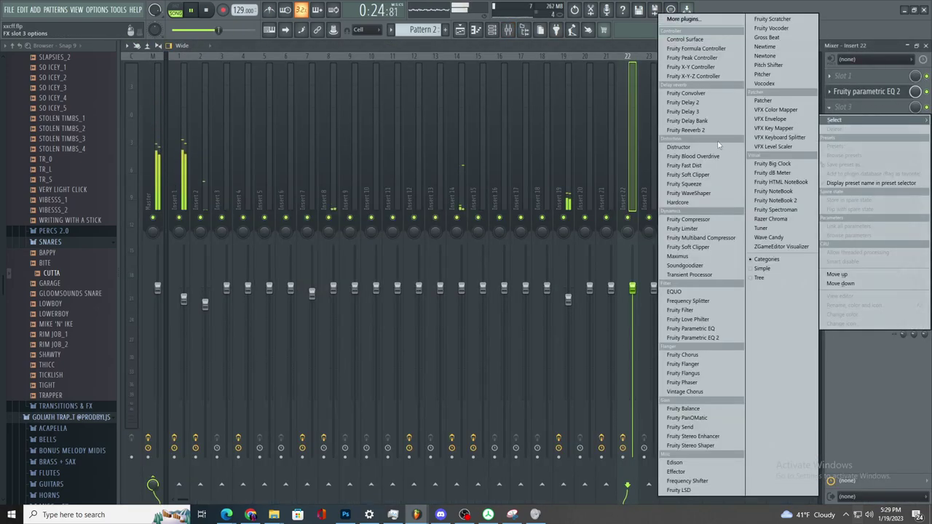
click(769, 37)
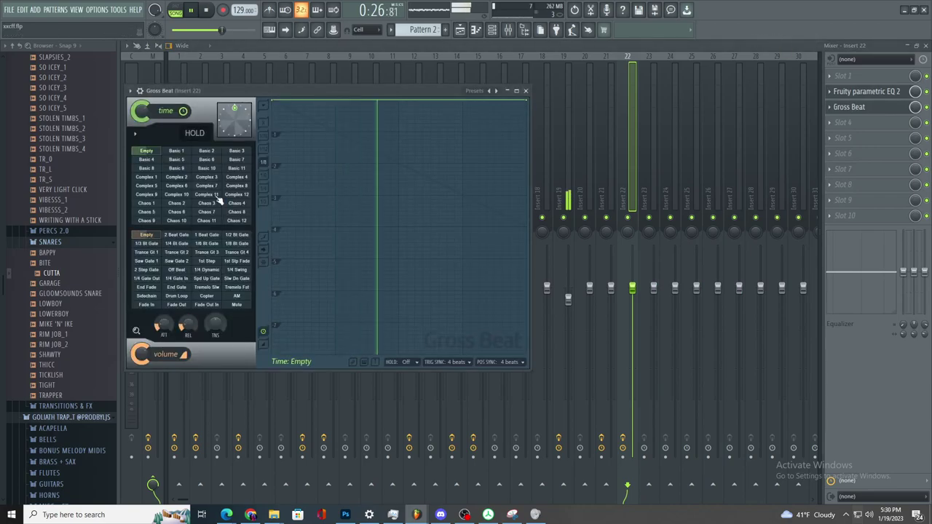
click(851, 122)
mouse_move(837, 136)
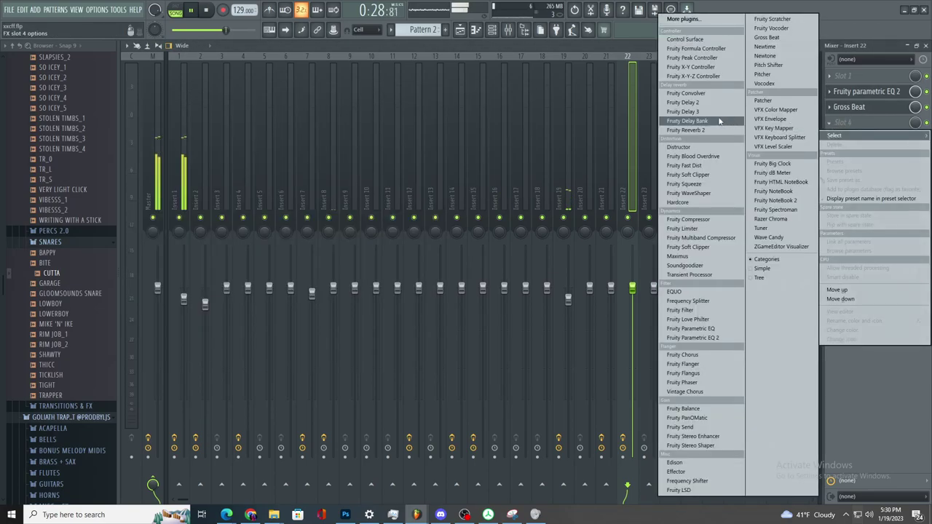
click(686, 130)
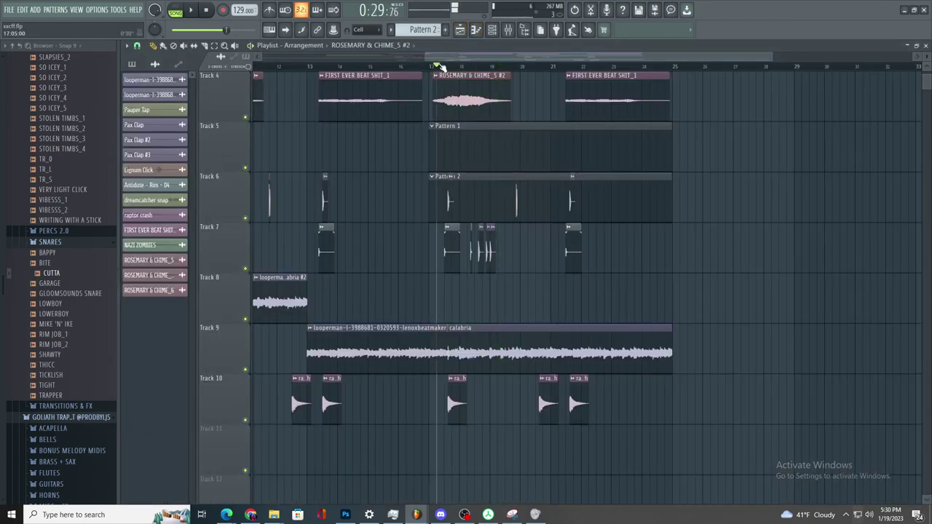
- Play the arrangement from bar 17 and check how the processed ROSEMARY & CHIME_5 #2 clip sounds and registers in the mixer
key(space)
scroll(439, 67, up, 5)
key(space)
key(space)
click(395, 75)
click(399, 70)
key(space)
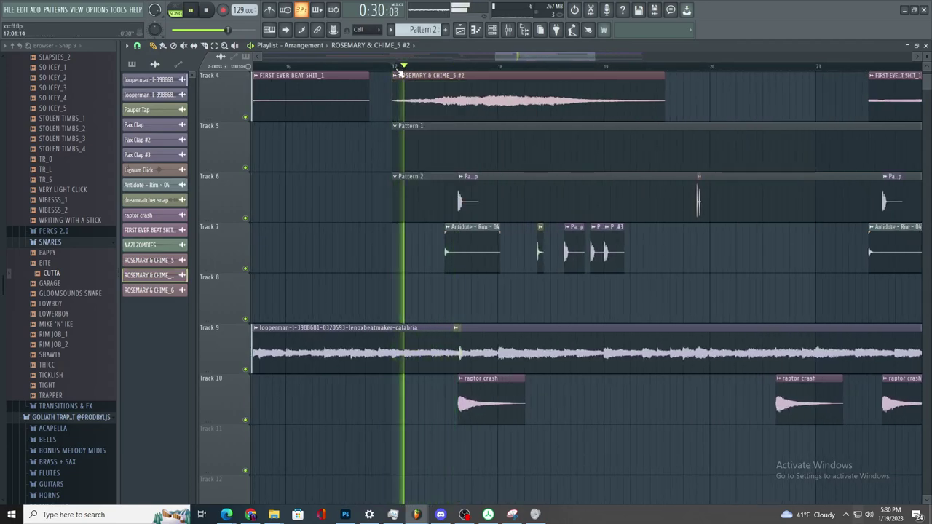
click(507, 30)
click(507, 31)
click(508, 31)
click(508, 31)
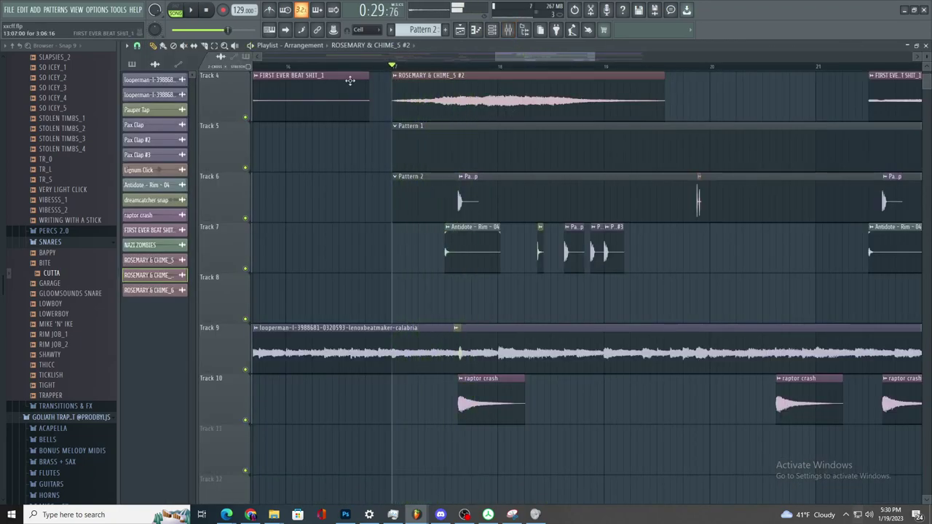
- Select Pattern 2 and the copied percussion, crash and FIRST EVER BEAT SHIT_1 clips after bar 17 and shift them slightly earlier
click(206, 47)
scroll(446, 211, down, 3)
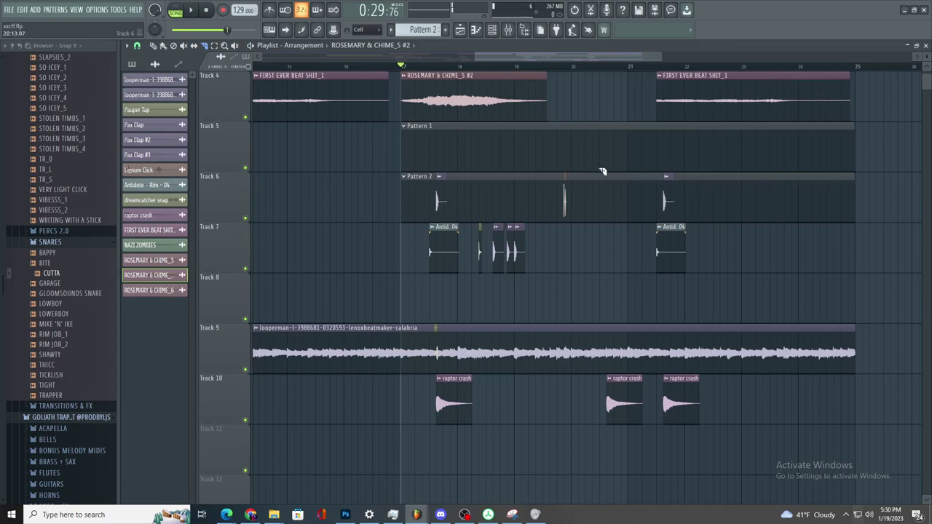
drag(749, 173, 366, 323)
drag(760, 426, 449, 379)
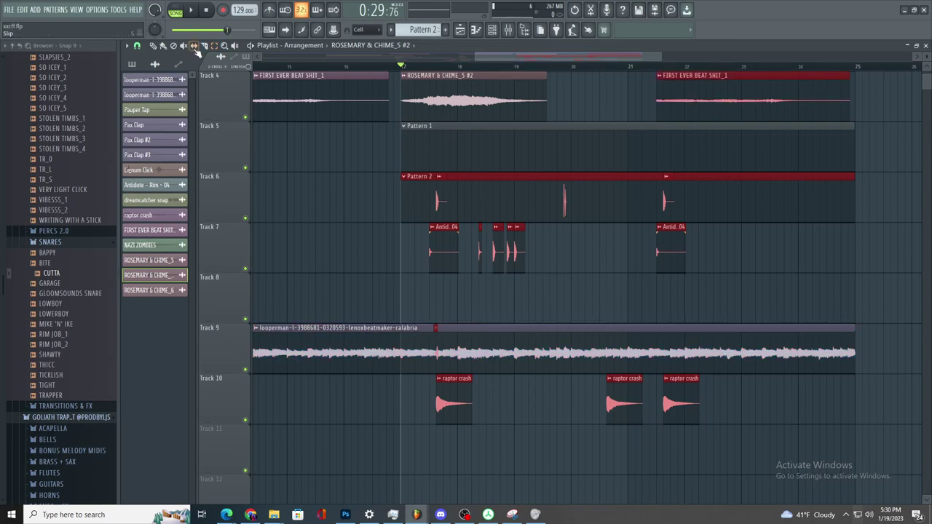
scroll(495, 252, up, 4)
key(space)
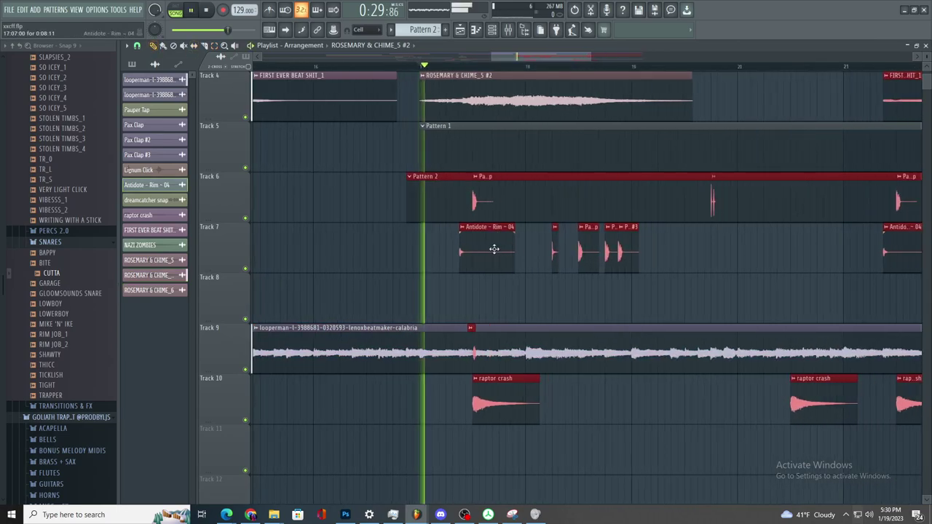
- Move Pattern 2 to bar 17 on Track 8, and the first Pax Clap and the Lignum Click from Track 6 onto Track 7
drag(439, 211, 475, 305)
drag(480, 188, 478, 274)
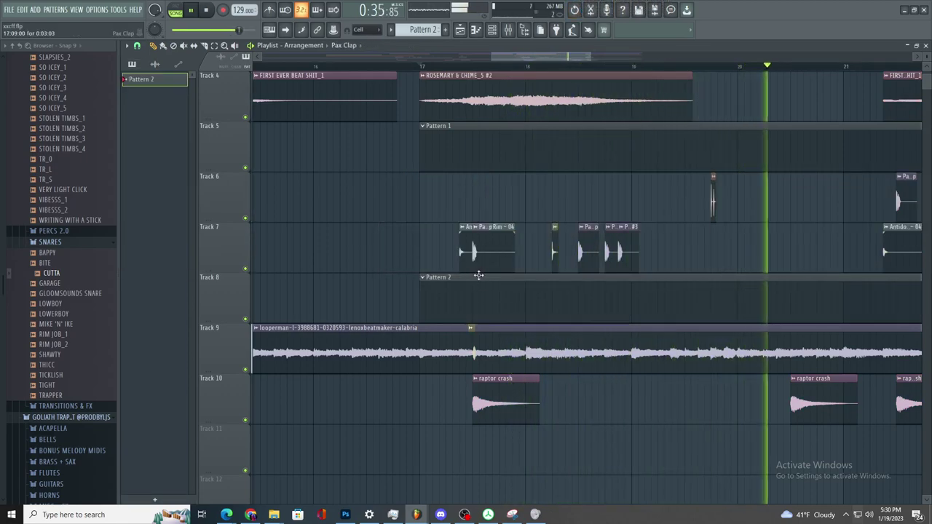
drag(713, 207, 718, 264)
- Fine-tune the Lignum Click clip's position on Track 7 and move the bar 21 Pax Clap from Track 6 onto Track 7
scroll(718, 266, down, 1)
scroll(718, 266, right, 2)
key(space)
drag(607, 255, 600, 259)
key(space)
drag(763, 205, 763, 258)
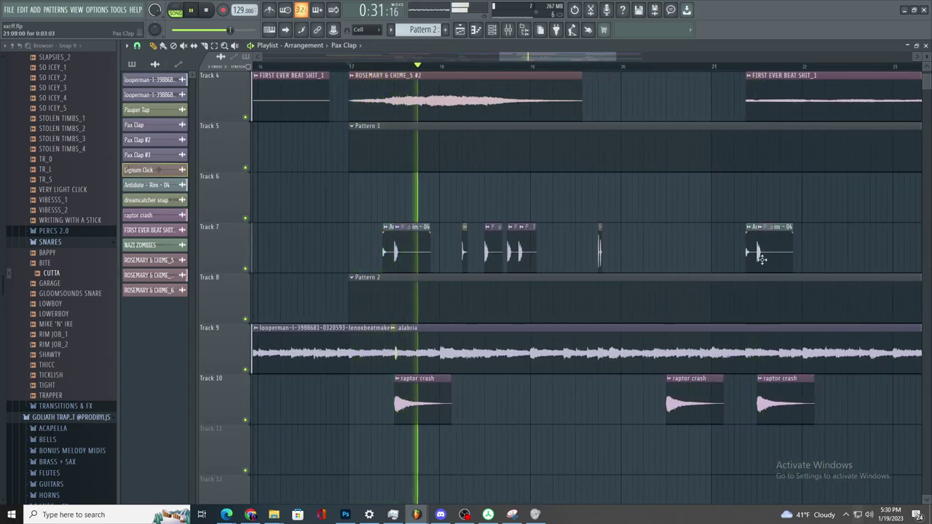
- Add Pax Clap clips on Track 7 in bars 19 and 20, and move Pattern 2 up to Track 6
click(579, 251)
click(667, 255)
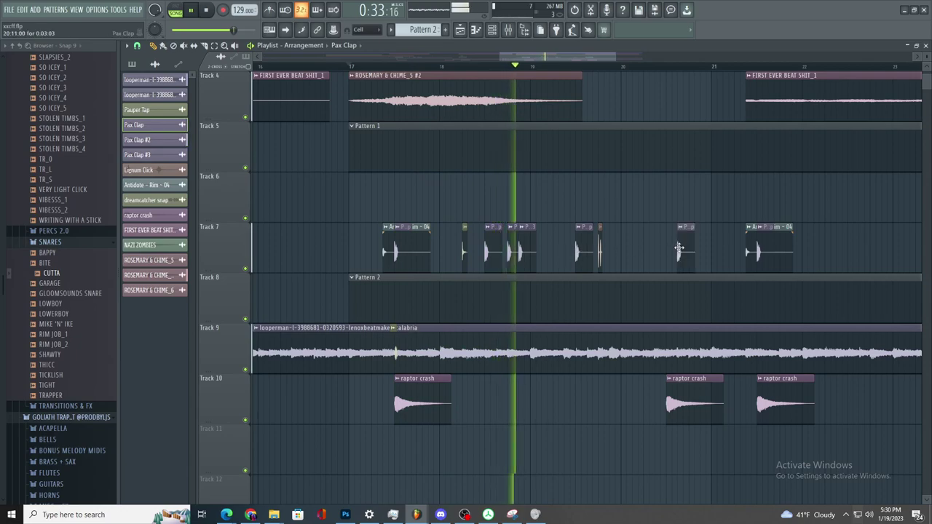
drag(609, 292, 609, 192)
- Align the bar 20 Pax Clap with the raptor crash and add Pax Claps late in bar 20 and around mid-bar 22
scroll(735, 240, up, 3)
click(611, 255)
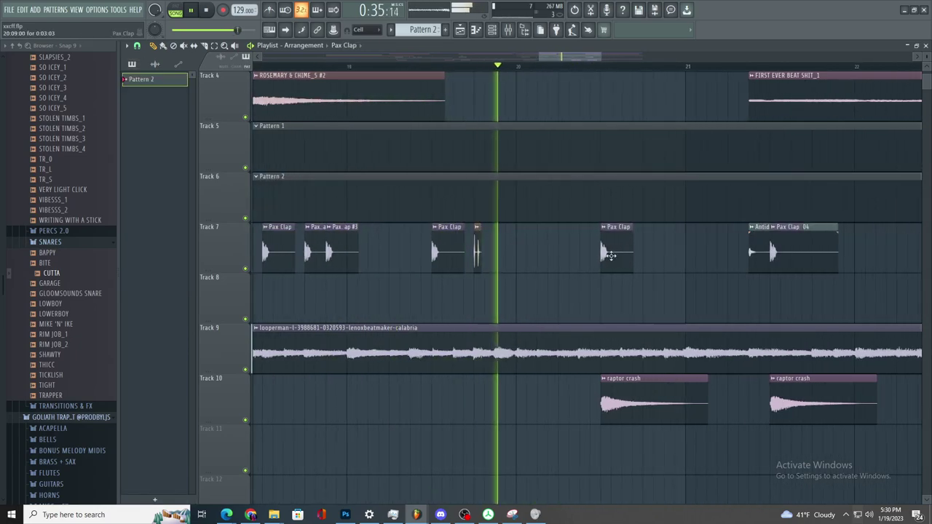
click(667, 251)
scroll(667, 255, down, 3)
click(660, 259)
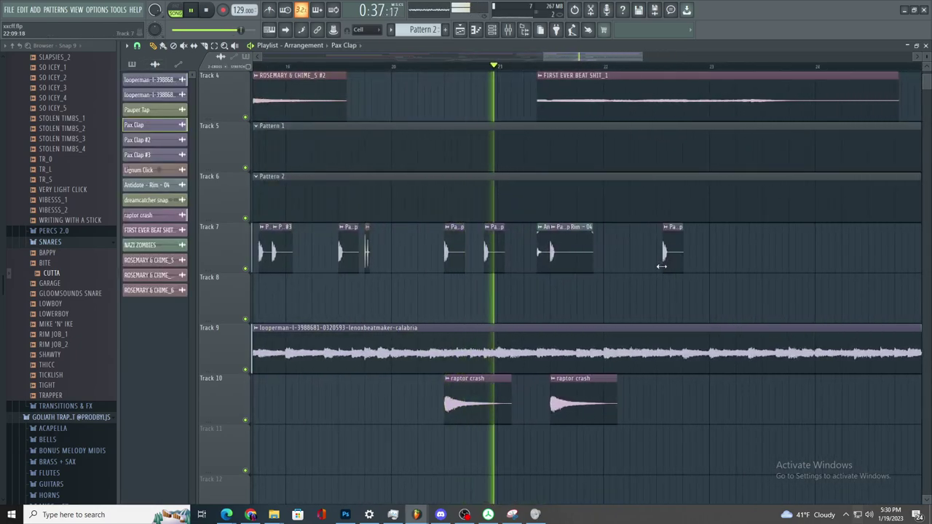
- Add Pax Clap clips on Track 7 around mid-bar 23, mid-bar 24 and just before bar 25
scroll(660, 267, down, 5)
key(space)
key(space)
scroll(677, 255, up, 3)
click(636, 257)
scroll(645, 257, up, 3)
click(658, 255)
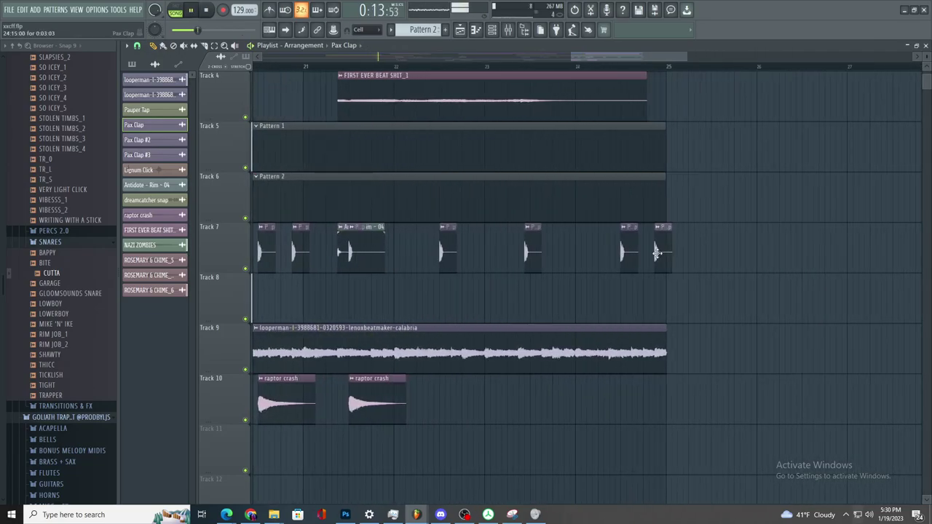
scroll(635, 255, down, 3)
scroll(452, 233, down, 2)
scroll(377, 205, up, 2)
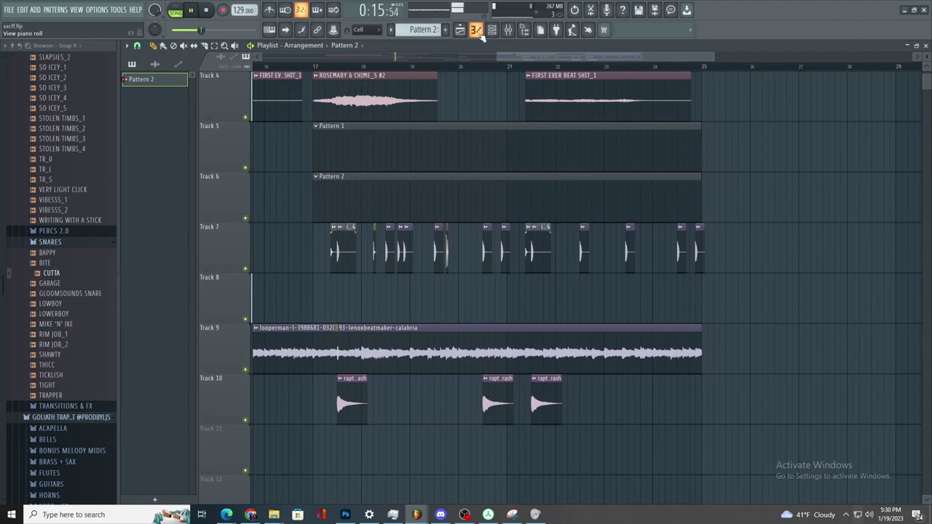
- Add a C5 note for Antidote - Hat ~ 02 at the very start of Pattern 2
click(473, 31)
click(328, 46)
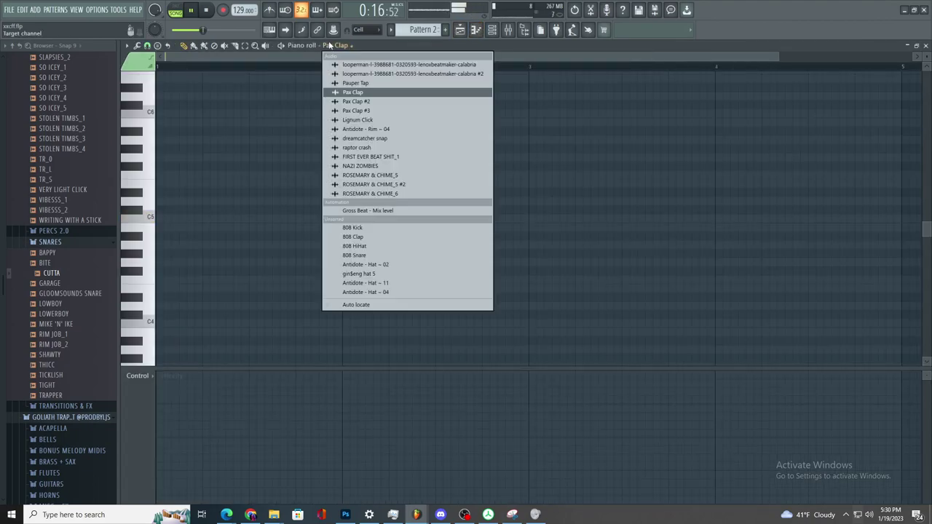
click(402, 265)
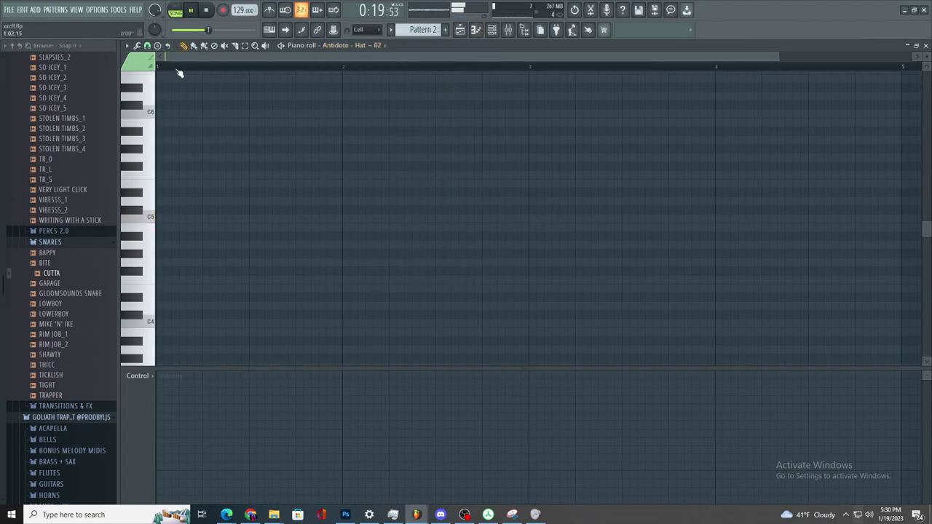
key(space)
click(168, 211)
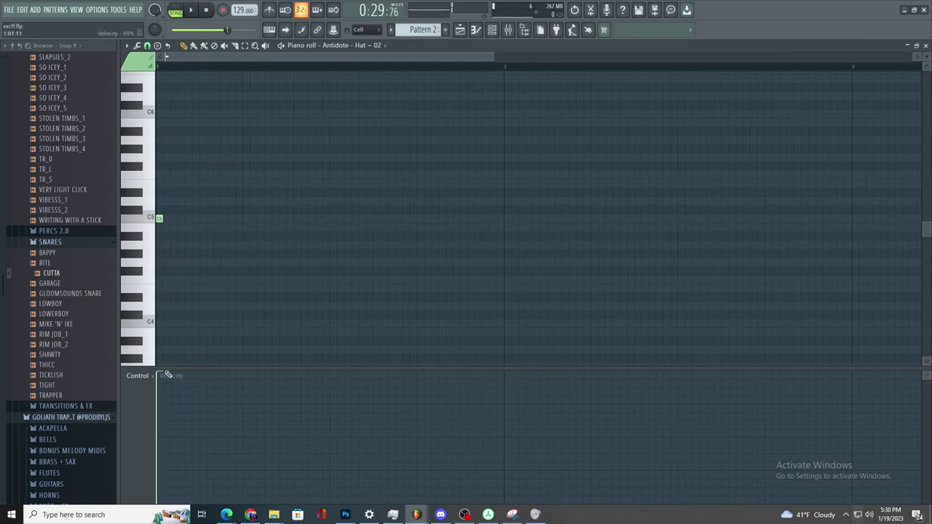
key(space)
scroll(215, 271, up, 2)
- Add a gin$eng hat 5 note at C5 in the first half of bar 1 of Pattern 2 and return to the playlist
click(376, 49)
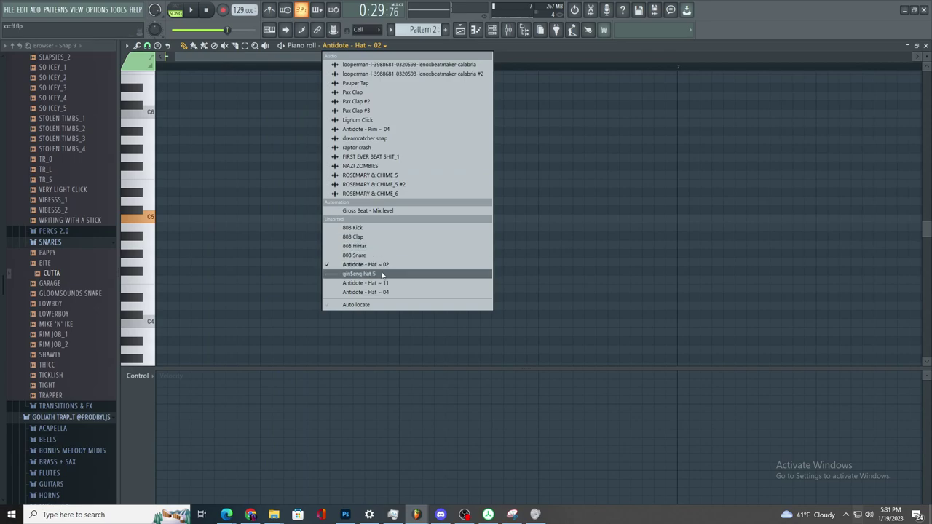
click(378, 273)
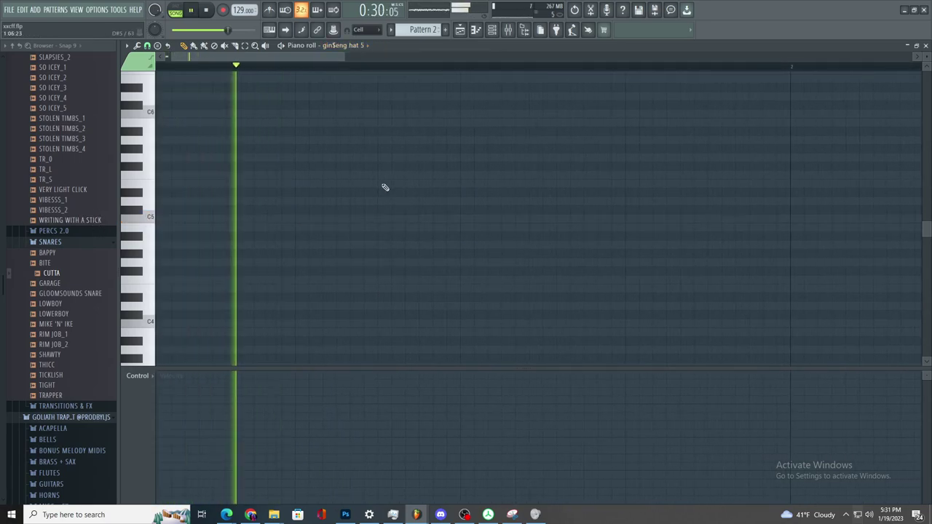
key(space)
click(355, 218)
key(space)
drag(357, 219, 370, 220)
key(space)
key(space)
right_click(369, 221)
click(468, 30)
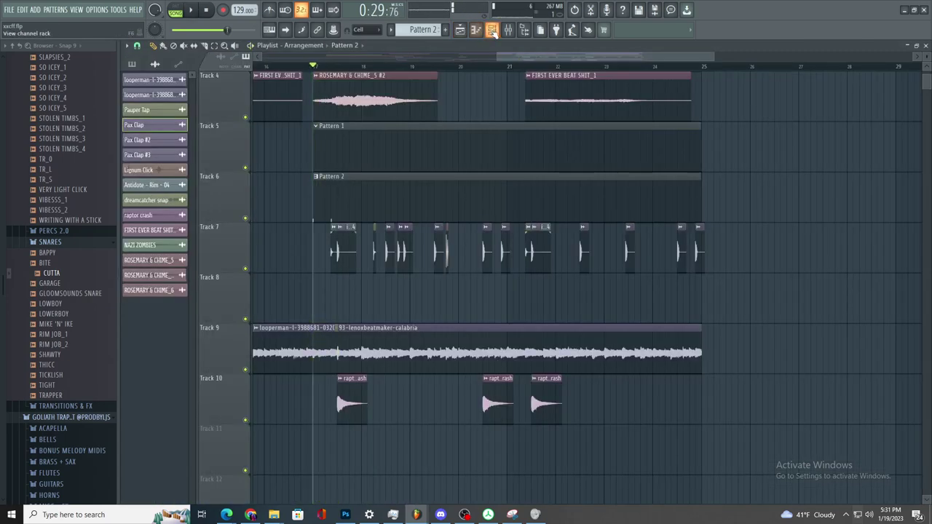
- Place gin$eng hat 5 as audio clips early in bar 19, on Track 8 and right behind Pax Clap #3 on Track 7
click(492, 31)
click(191, 56)
key(space)
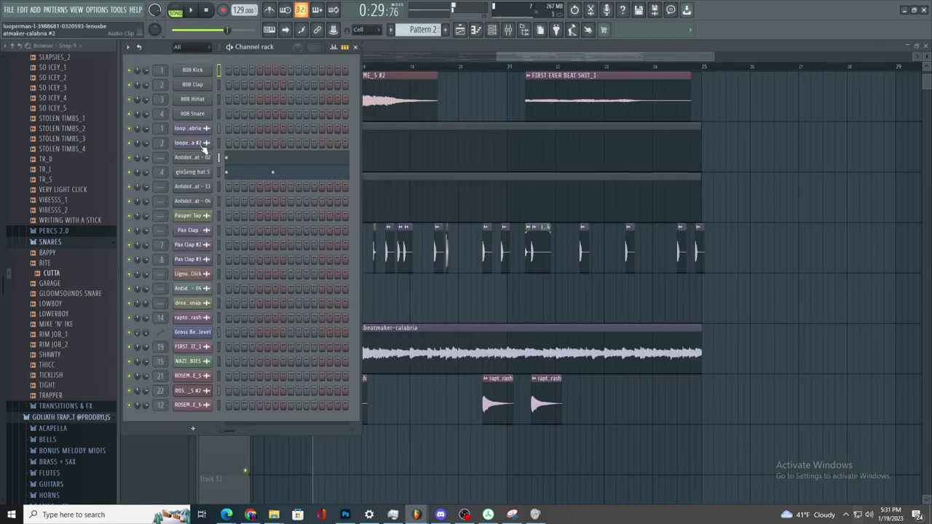
click(197, 172)
drag(301, 304, 428, 296)
scroll(455, 297, up, 4)
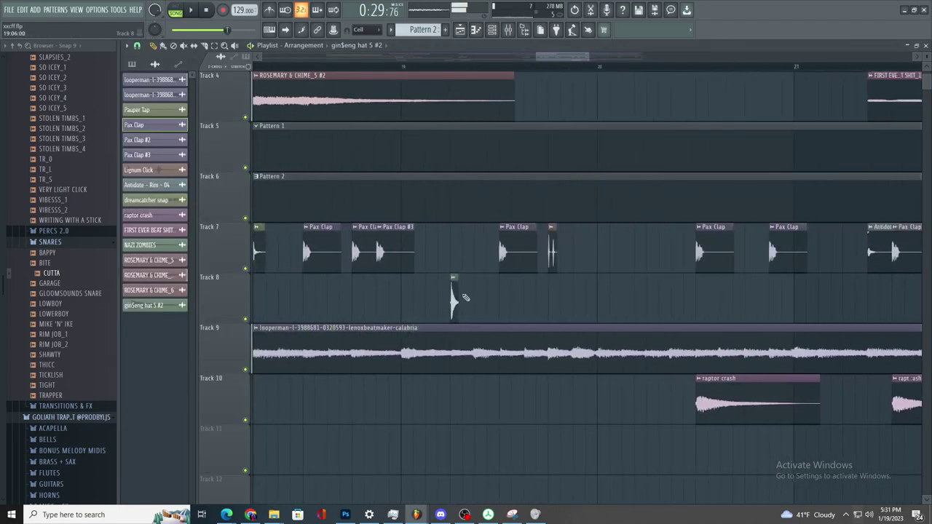
right_click(453, 280)
click(427, 270)
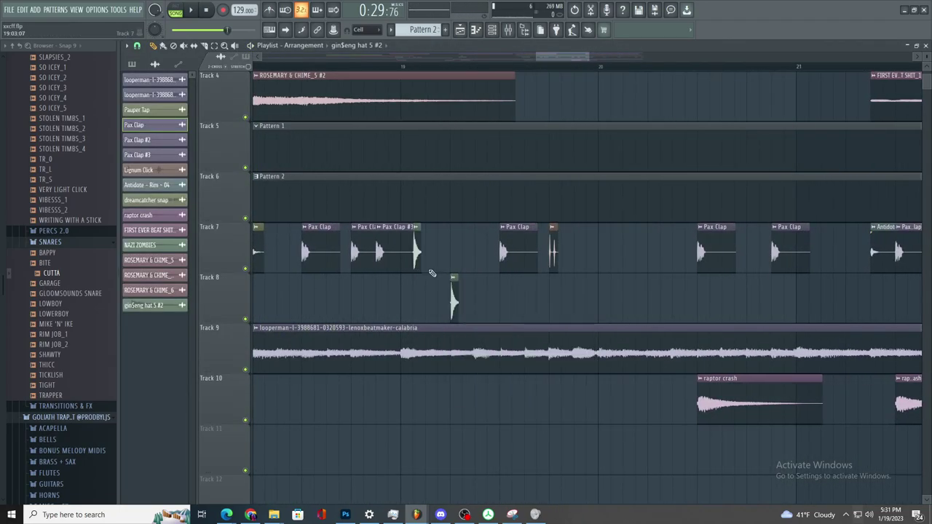
- Reverse the gin$eng hat 5 #2 sample and shift its Track 8 clip back to the bar 18 Pax Clap
scroll(437, 284, up, 3)
double_click(488, 300)
click(296, 227)
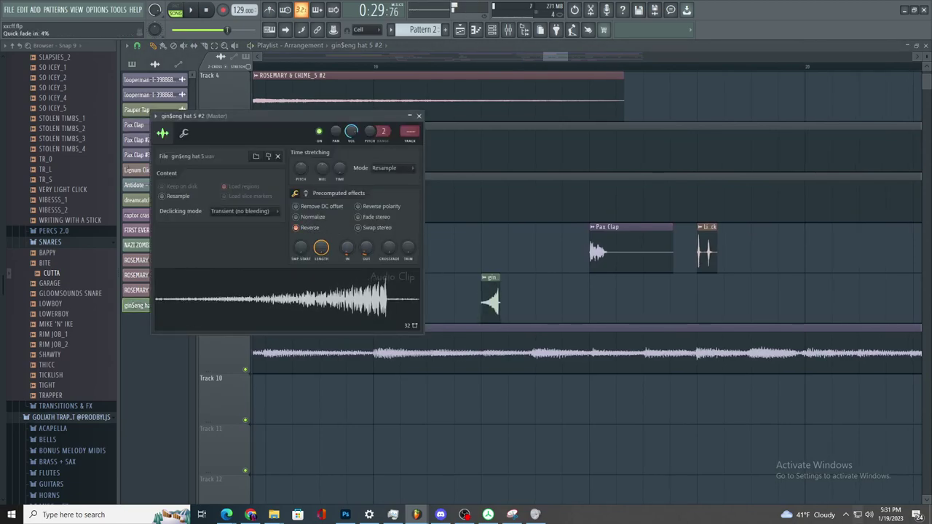
drag(487, 289, 326, 307)
scroll(304, 308, down, 4)
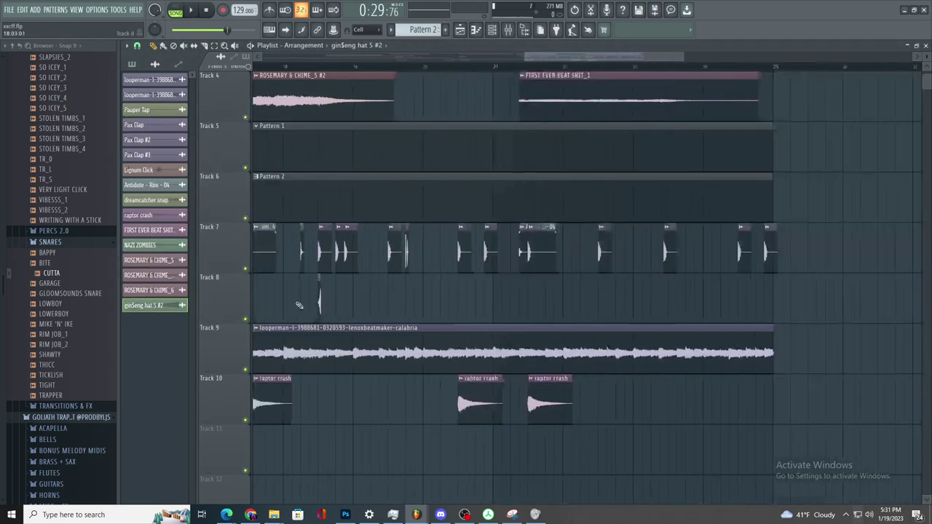
key(space)
scroll(307, 311, up, 2)
scroll(582, 311, down, 3)
key(space)
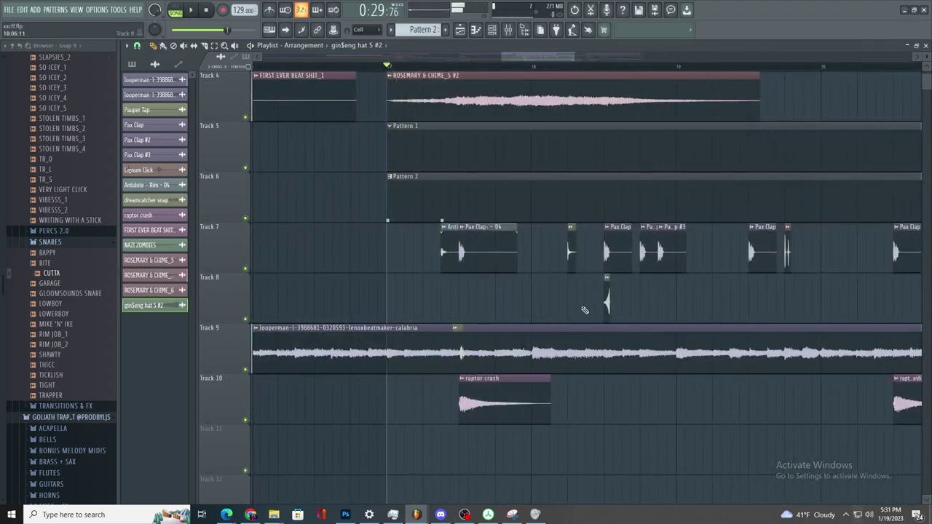
- Remove the reversed hat clip from bar 18 and place it on Track 8 at 17:05:00, checking it in playback
scroll(408, 313, up, 4)
key(space)
key(space)
double_click(446, 305)
key(space)
key(space)
key(space)
right_click(459, 304)
key(space)
key(space)
click(487, 308)
key(space)
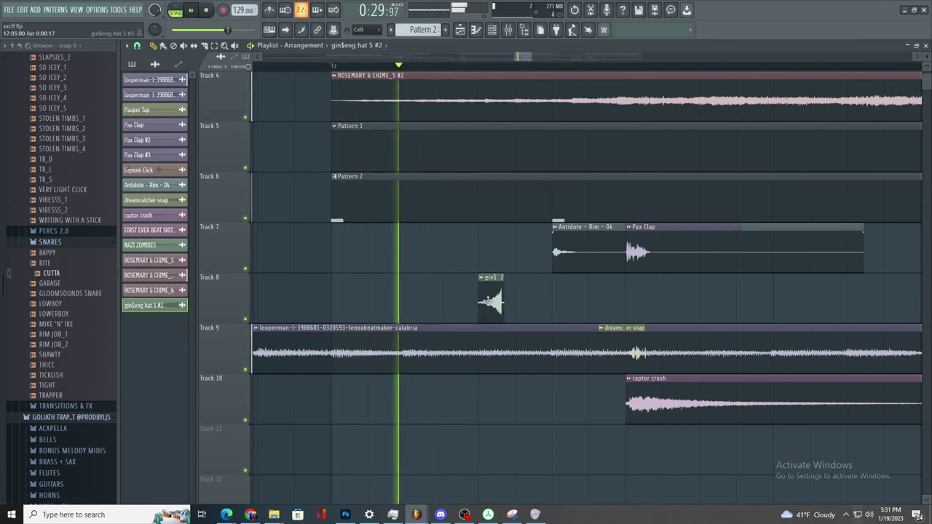
- Adjust the panning and volume of gin$eng hat 5 #2 and route it to mixer insert 5
double_click(488, 307)
key(space)
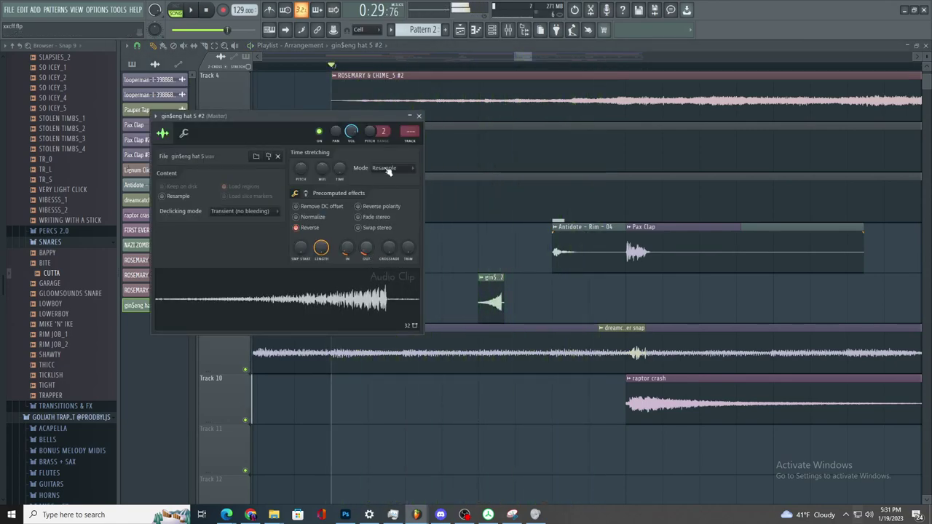
key(space)
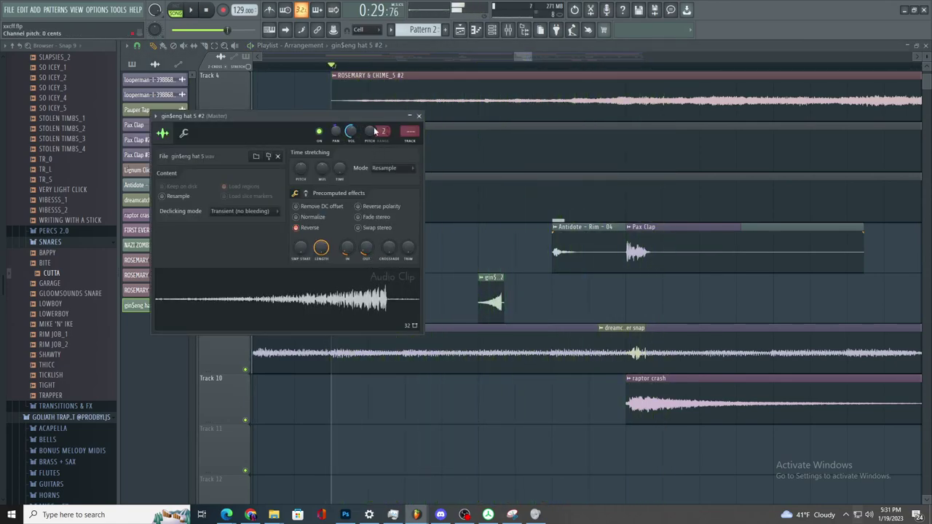
double_click(409, 131)
key(space)
key(space)
key(space)
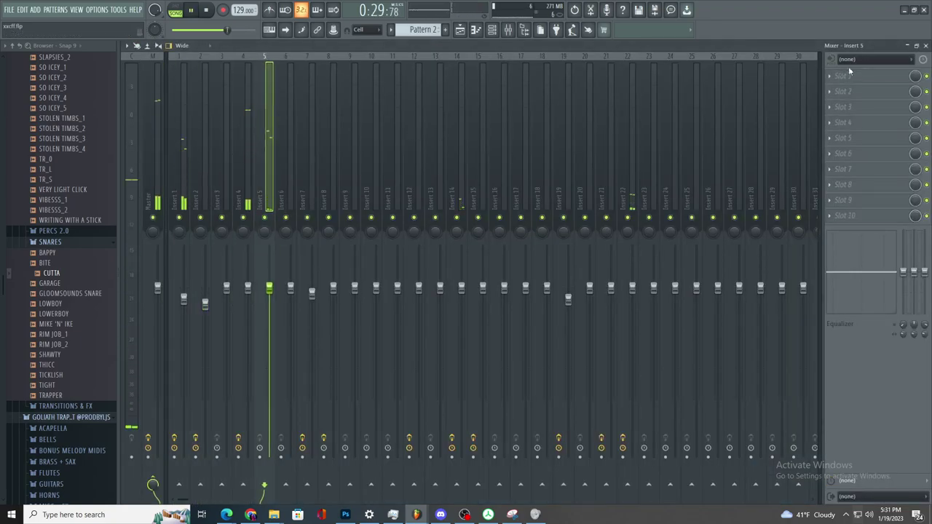
- Load Fruity Reeverb 2 and Fruity Stereo Enhancer on insert 5, with a phase offset of about 14.1 ms left
click(829, 76)
mouse_move(834, 89)
click(686, 129)
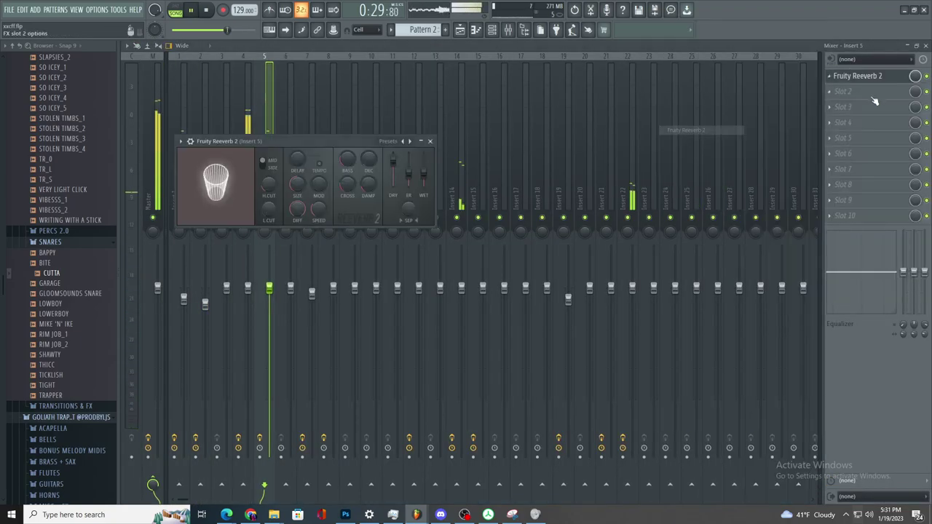
click(844, 91)
click(692, 436)
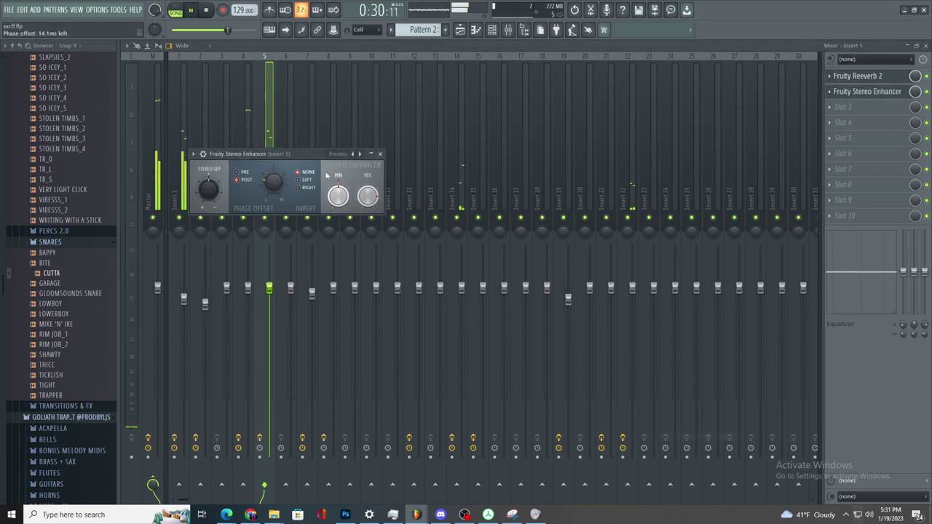
click(876, 76)
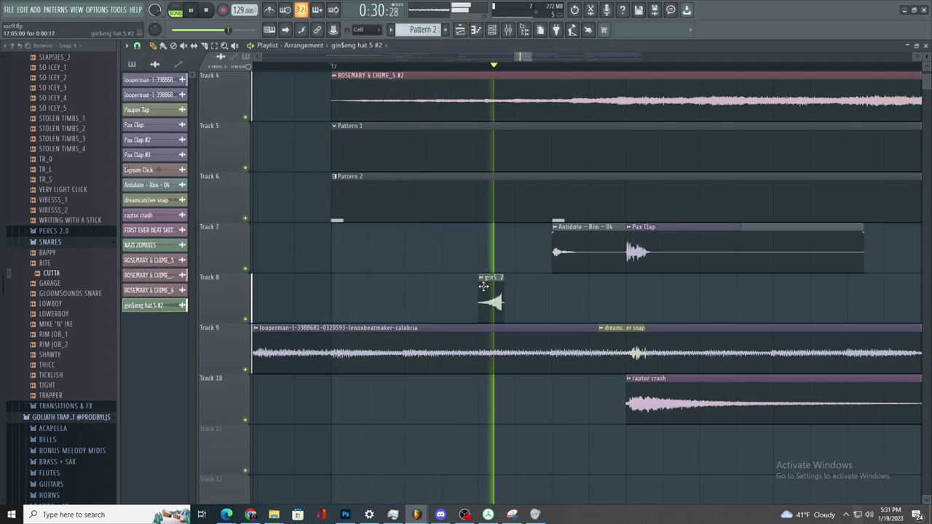
- Add a second reversed gin$eng hat 5 #2 clip on Track 8 at 18:03:00
scroll(483, 283, down, 4)
scroll(593, 310, up, 2)
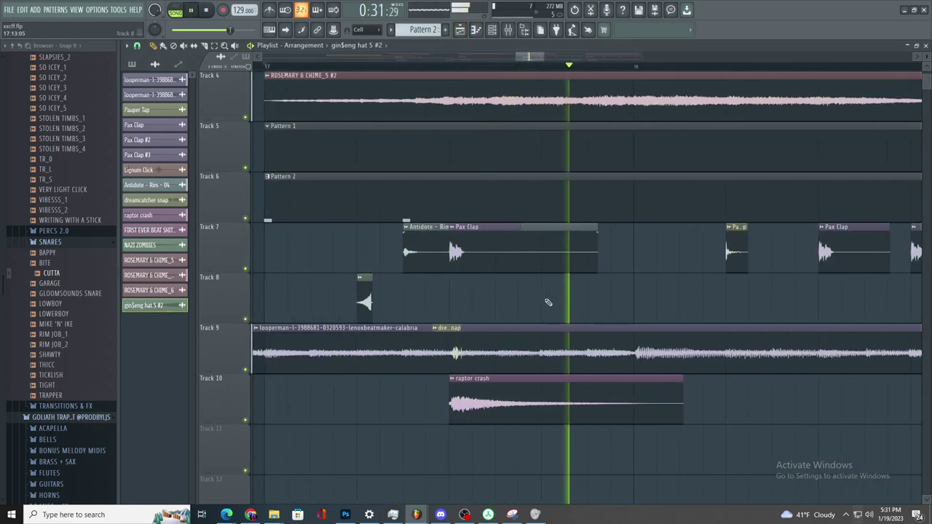
click(581, 300)
key(space)
key(space)
drag(580, 284, 614, 285)
- Make the bar 18 reversed hat clip unique and route it to mixer insert 6
click(611, 279)
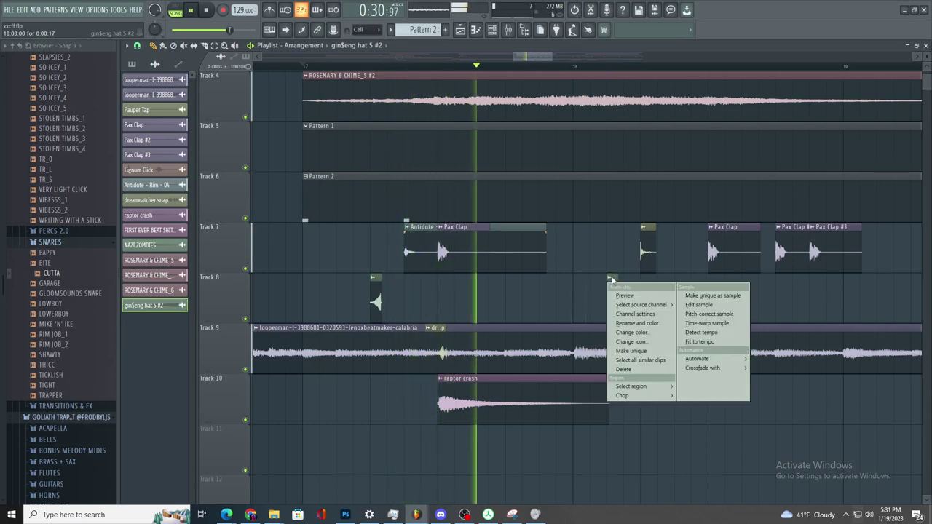
click(630, 351)
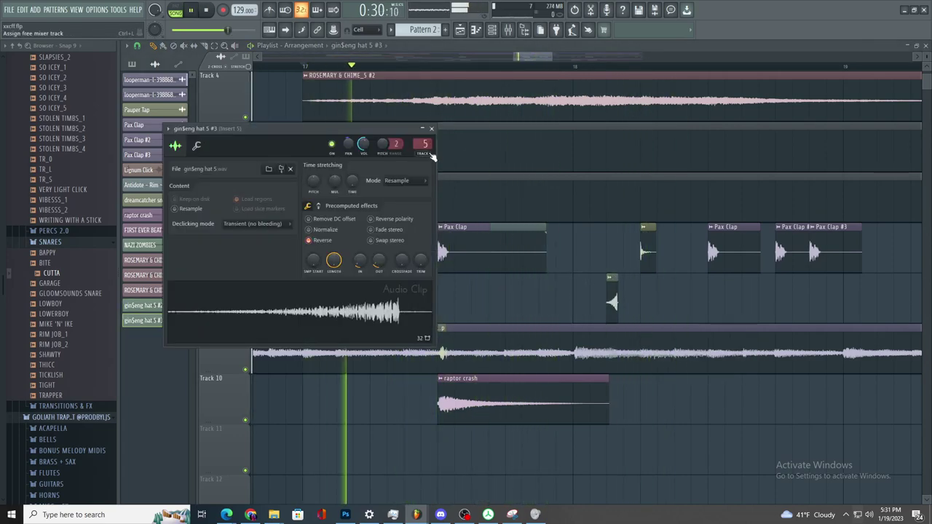
scroll(425, 143, up, 1)
key(space)
key(space)
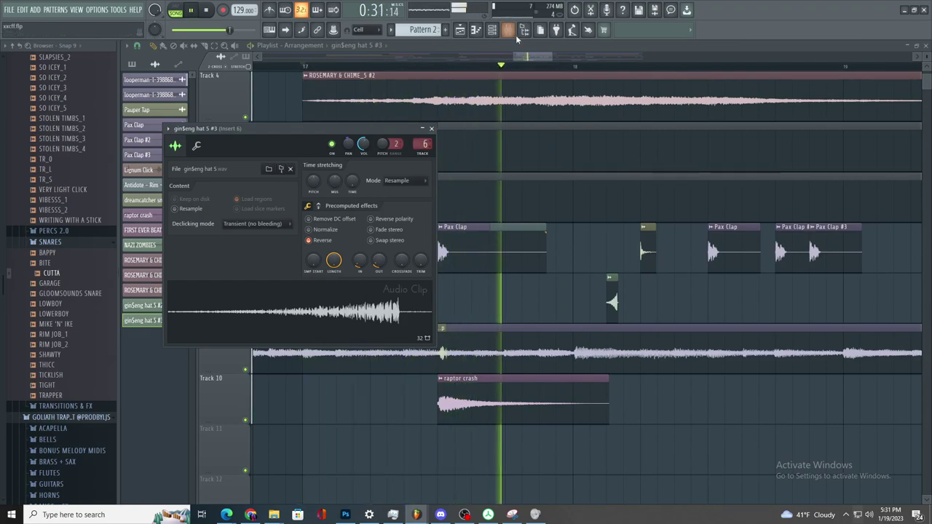
- Load Fruity Reeverb 2 in the first effect slot of insert 6 and lower its dry level
click(509, 32)
click(872, 82)
click(687, 120)
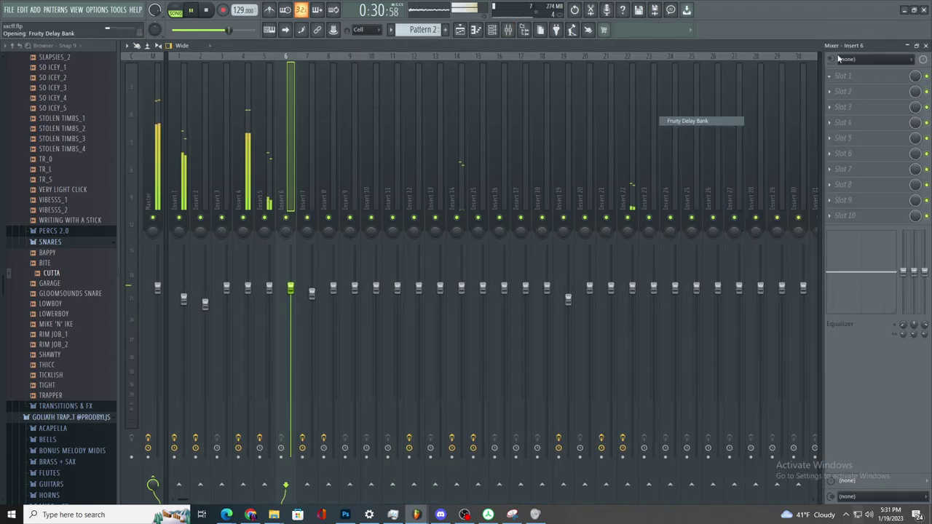
click(830, 76)
mouse_move(838, 88)
click(685, 129)
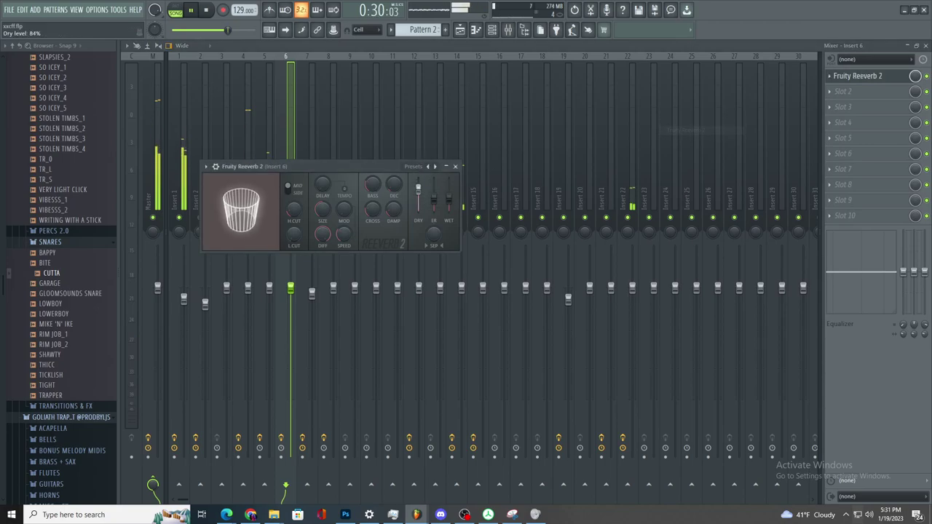
- Add Fruity Parametric EQ 2 to insert 6, cutting band 3 deeply in the upper mids and boosting the band 7 high shelf by about 8.8 dB
click(844, 91)
click(692, 337)
drag(312, 261, 401, 319)
drag(421, 261, 423, 233)
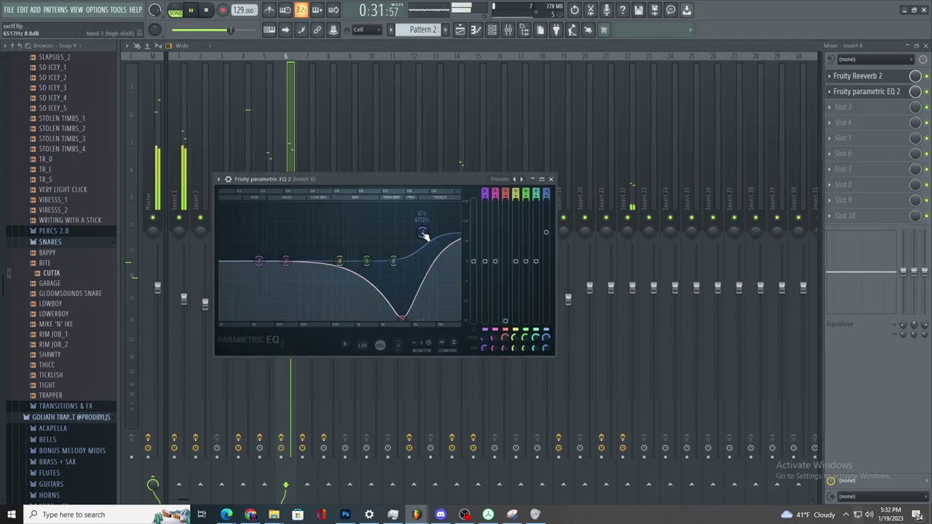
- Add Fruity Stereo Enhancer in slot 3 of insert 6 with a phase offset of about 6.4 ms left, and return to the playlist
click(857, 107)
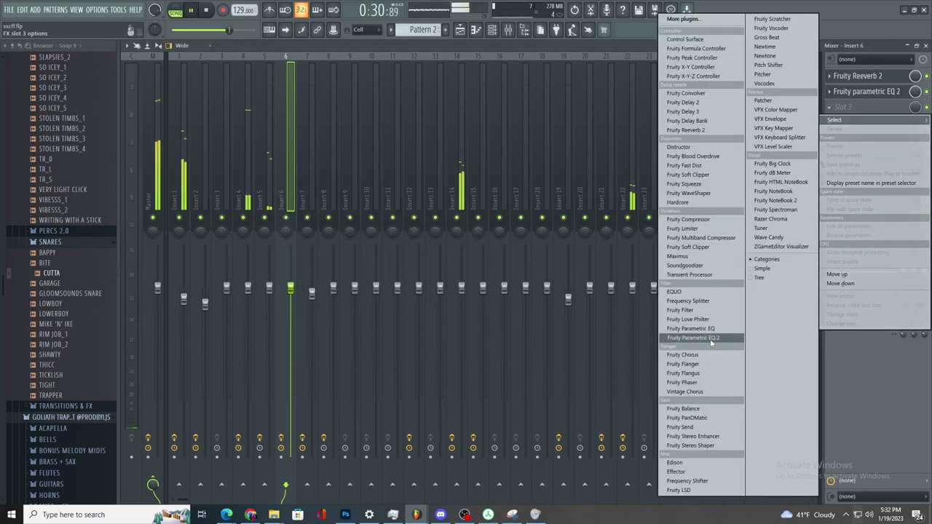
click(693, 436)
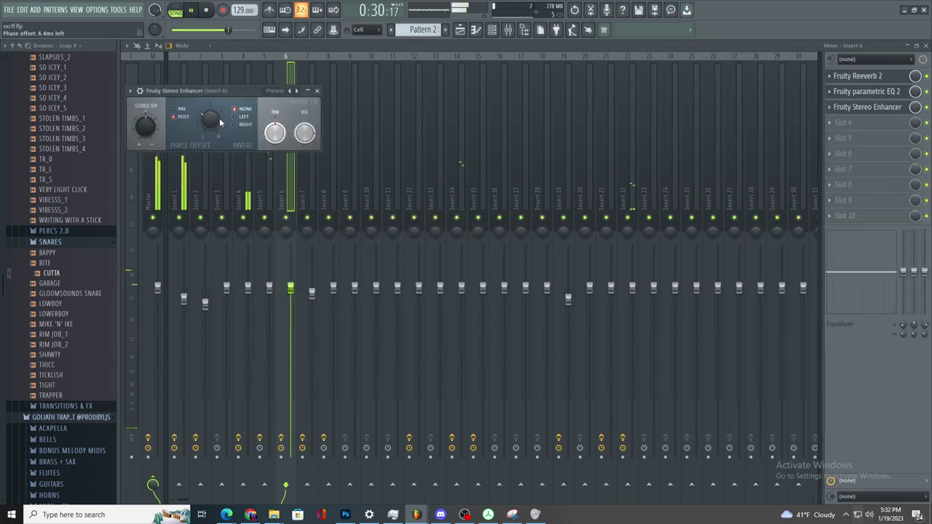
click(460, 30)
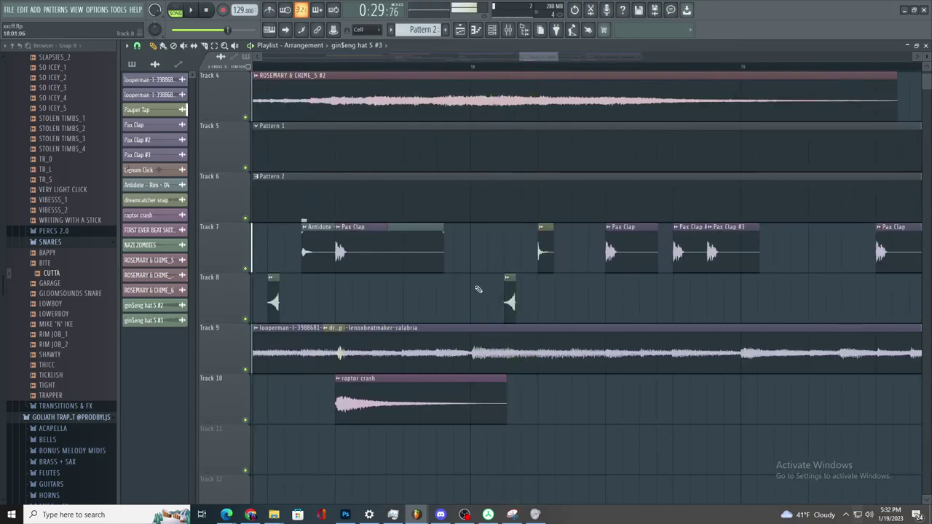
- Add an Antidote - Hat ~ 02 note at C5 at 2:07:00 in Pattern 2
double_click(452, 257)
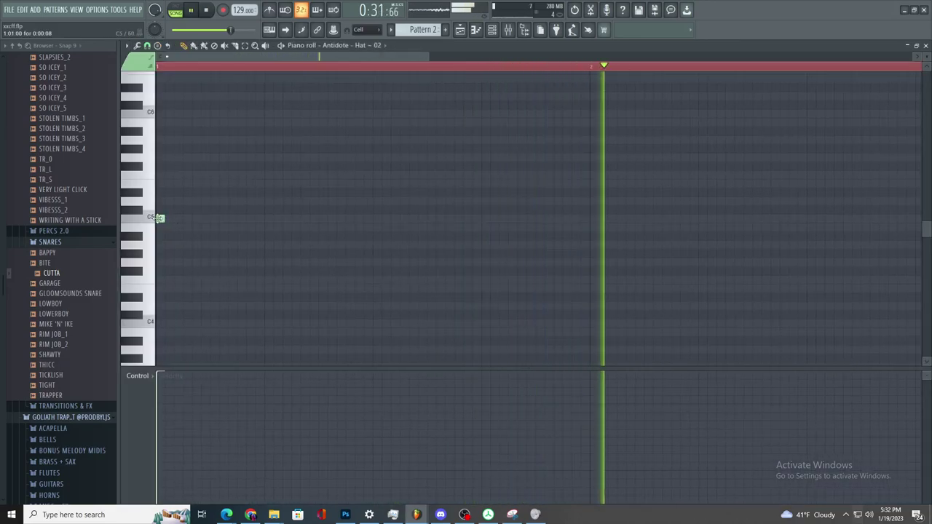
scroll(415, 260, up, 3)
scroll(366, 30, up, 1)
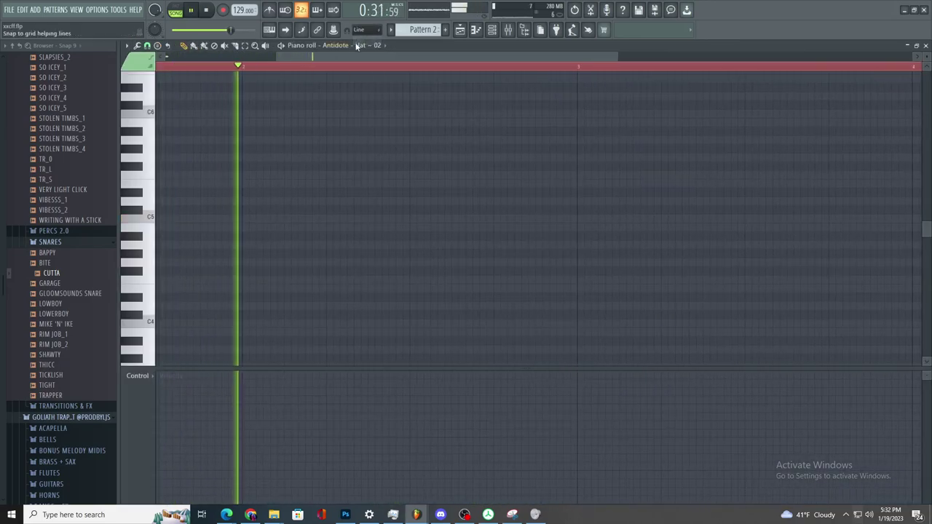
click(352, 218)
ctrl+scroll(362, 220, up, 2)
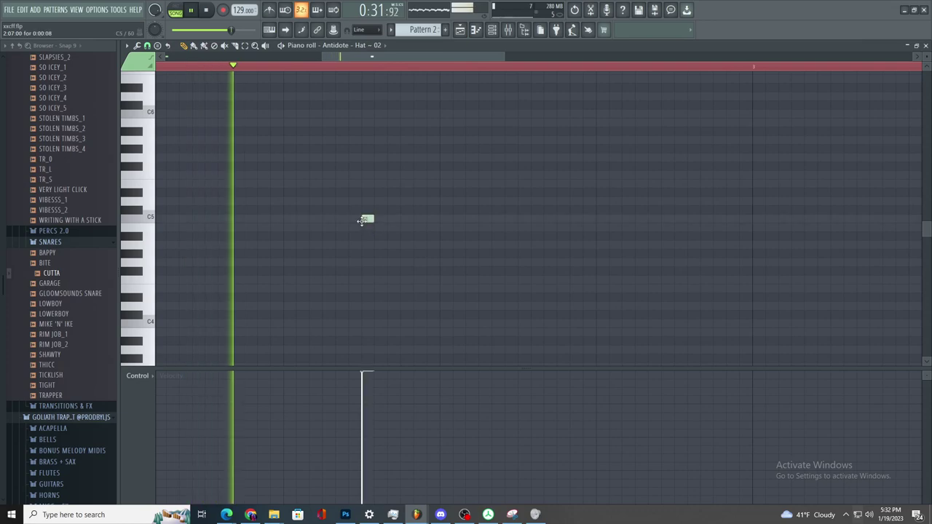
- Add three Antidote - Hat ~ 11 notes at C5 in the second half of bar 2 of Pattern 2, starting at 2:09:00
click(374, 45)
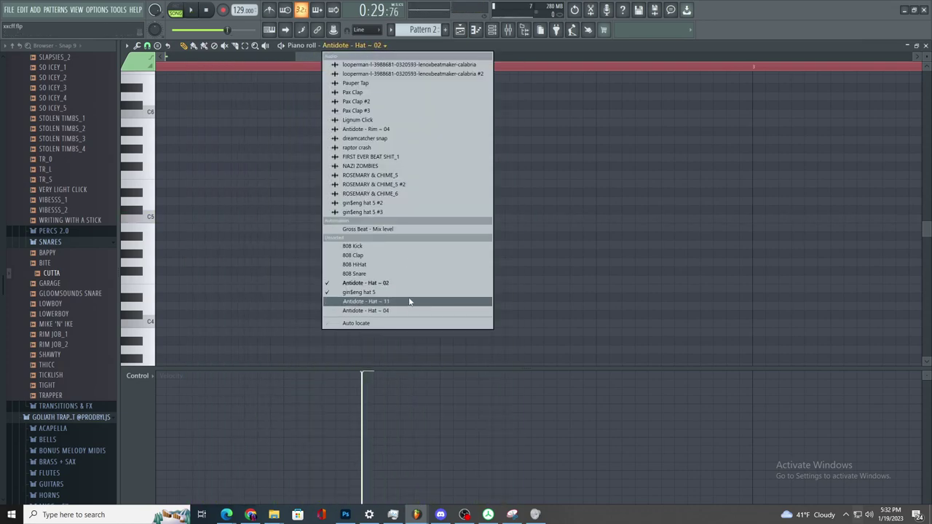
click(409, 302)
drag(434, 218, 441, 216)
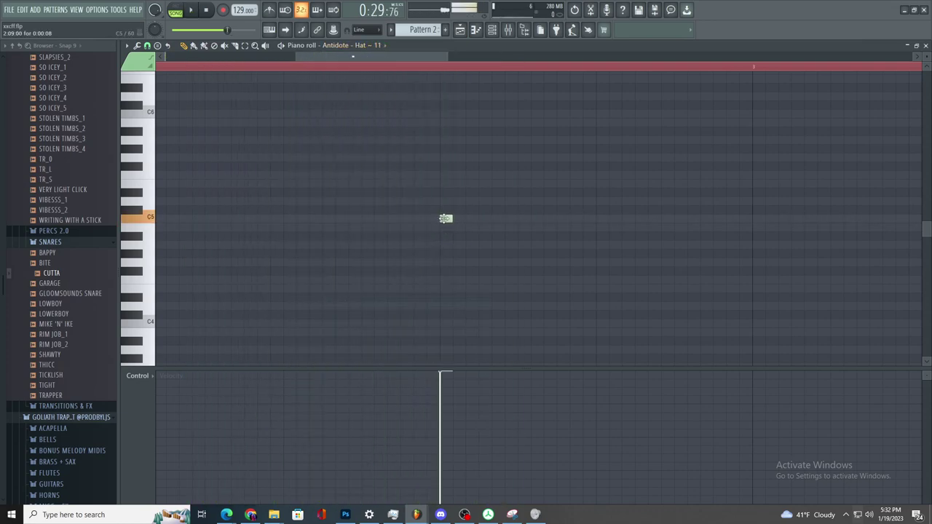
drag(665, 218, 677, 218)
scroll(607, 241, down, 4)
scroll(647, 241, up, 4)
scroll(497, 273, down, 1)
scroll(497, 273, down, 2)
- Route the Antidote - Hat ~ 11 channel to insert 9 and load Fruity Reeverb 2 in its first effect slot
click(494, 30)
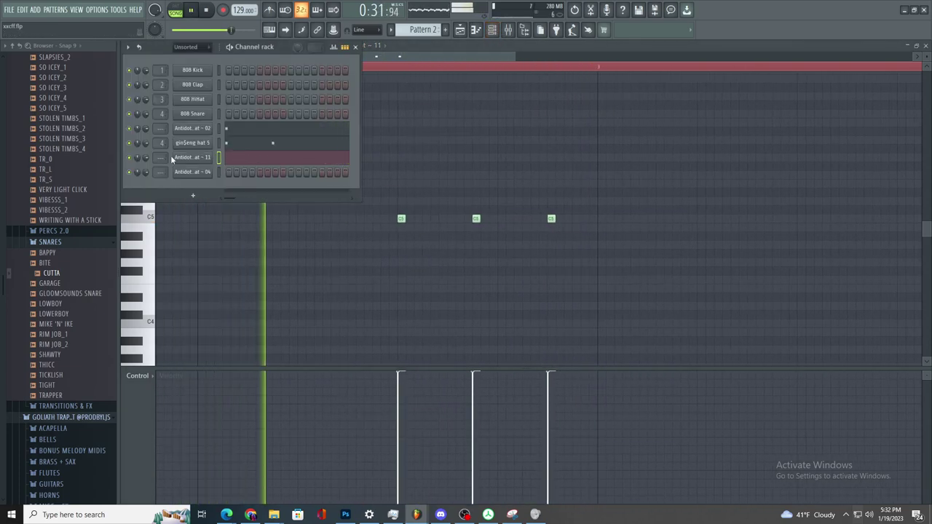
click(511, 30)
click(855, 78)
click(790, 128)
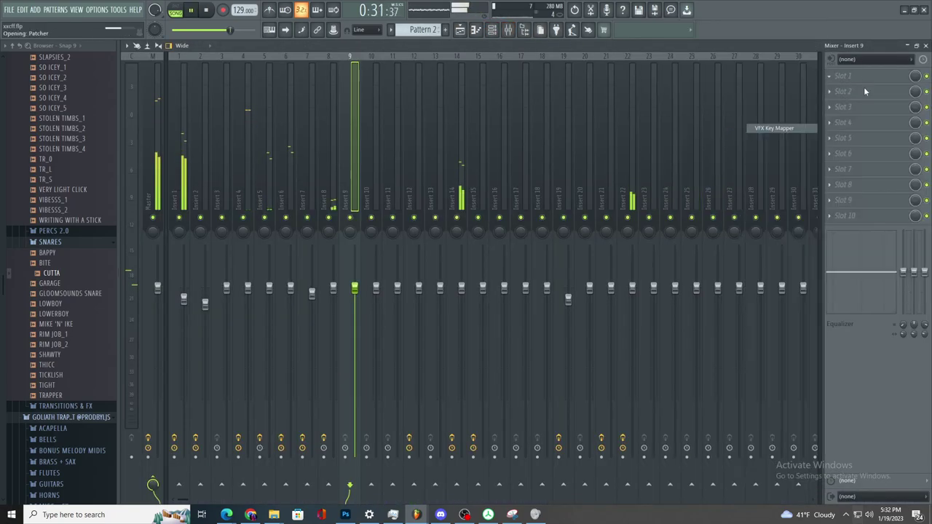
click(860, 79)
click(852, 78)
click(829, 77)
mouse_move(837, 89)
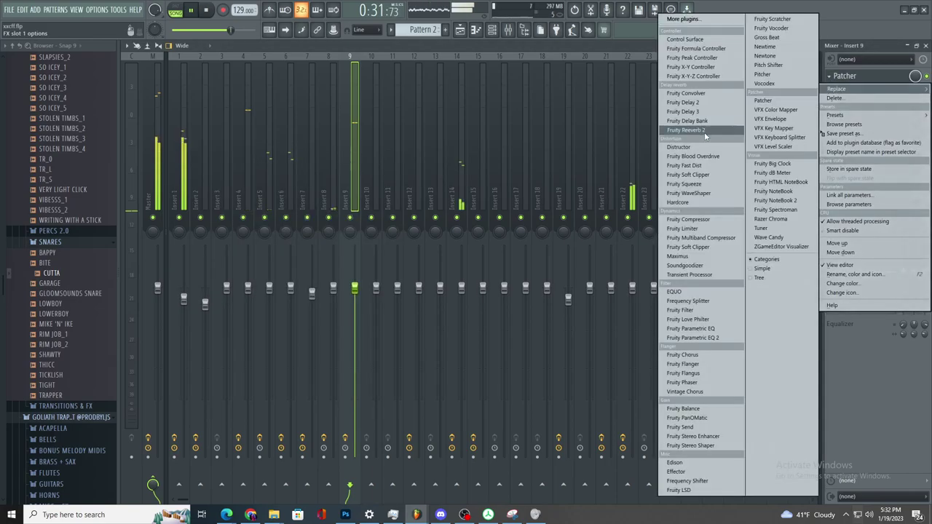
click(688, 129)
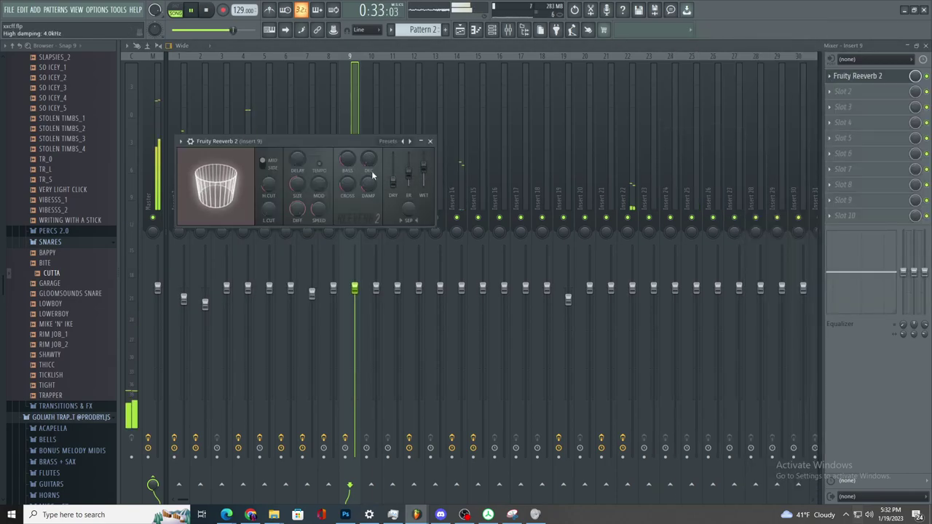
- Add Fruity Stereo Enhancer in slot 2 and Fruity Parametric EQ 2 in slot 3 of insert 9, and adjust one EQ band
click(845, 91)
click(699, 436)
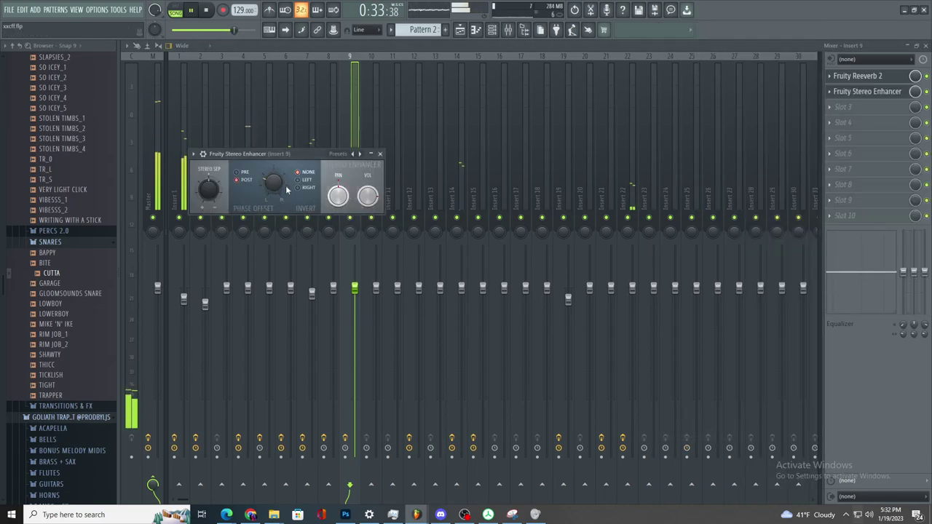
click(862, 109)
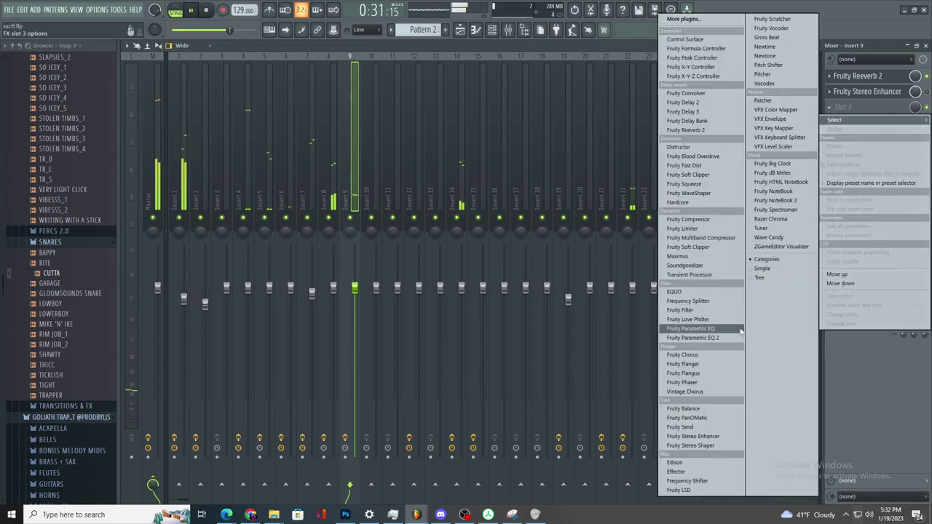
click(699, 338)
drag(327, 249, 386, 243)
click(872, 78)
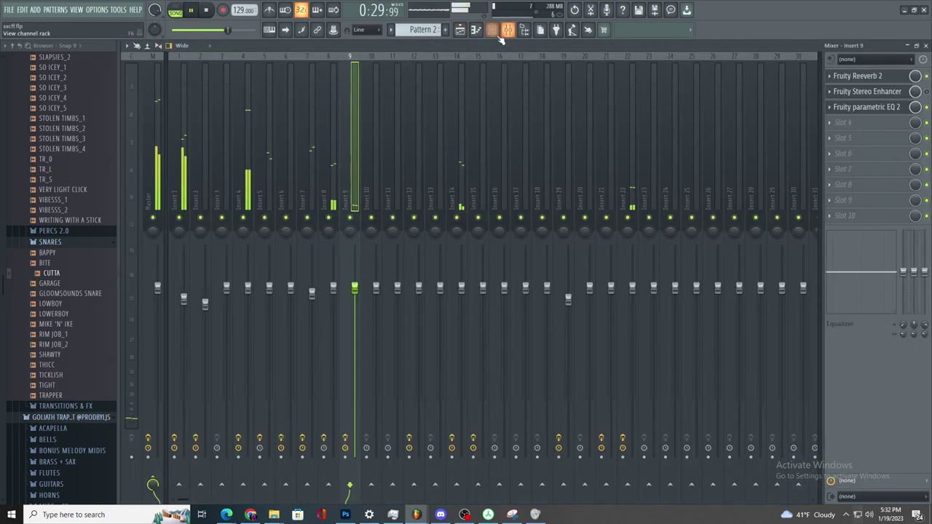
- Enable the volume envelope of the Antidote - Hat ~ 11 sampler with its release time at 100%
key(F6)
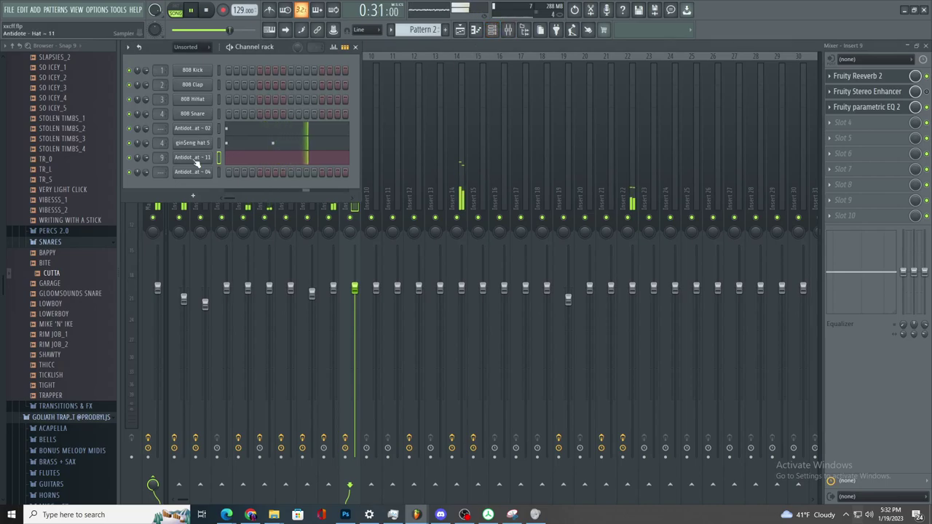
click(194, 159)
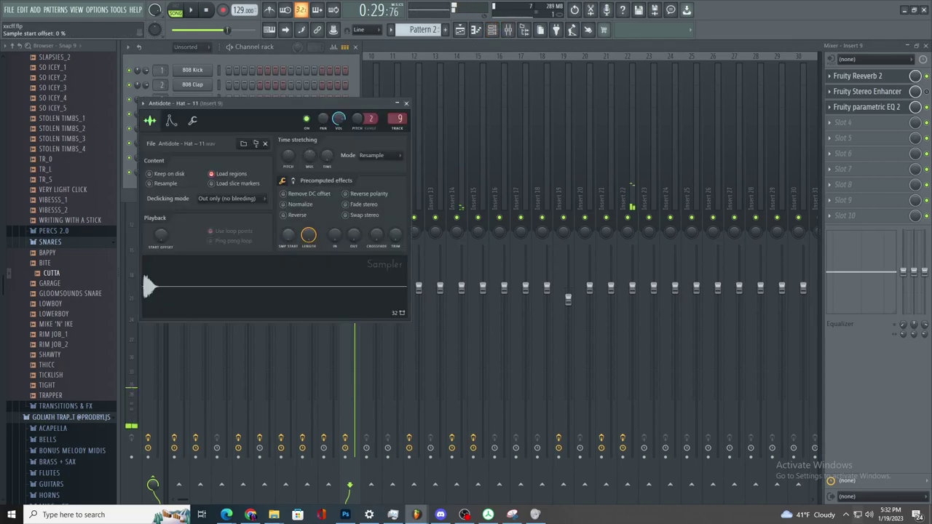
click(171, 121)
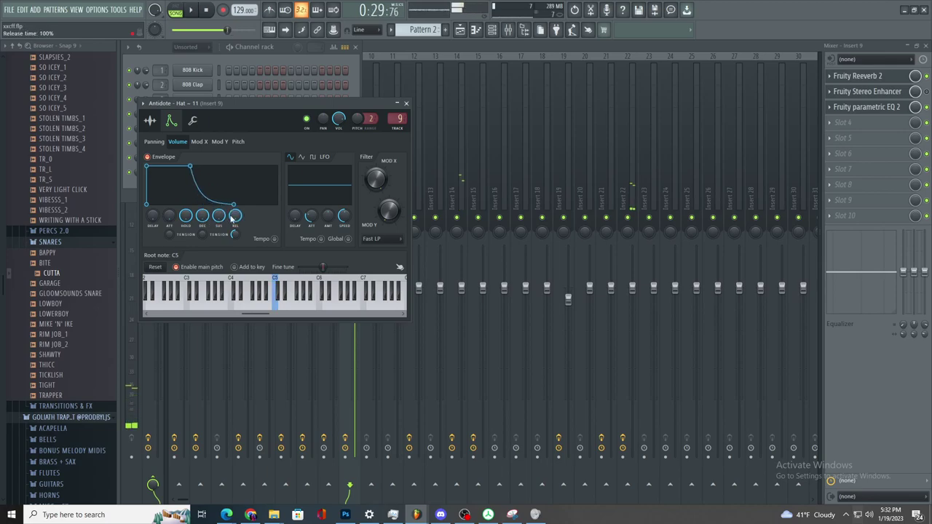
click(471, 144)
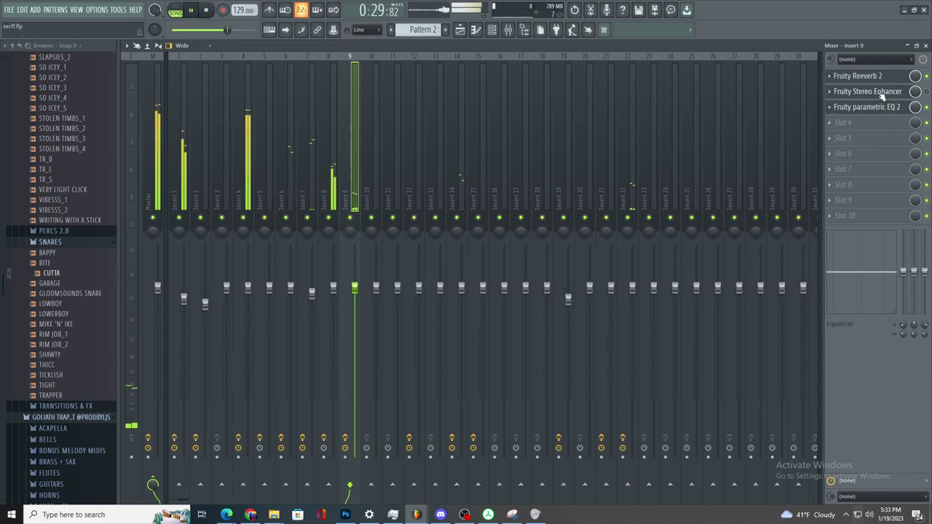
- Audition insert 9 with Fruity Stereo Enhancer enabled and bypassed
click(882, 94)
click(926, 92)
click(872, 91)
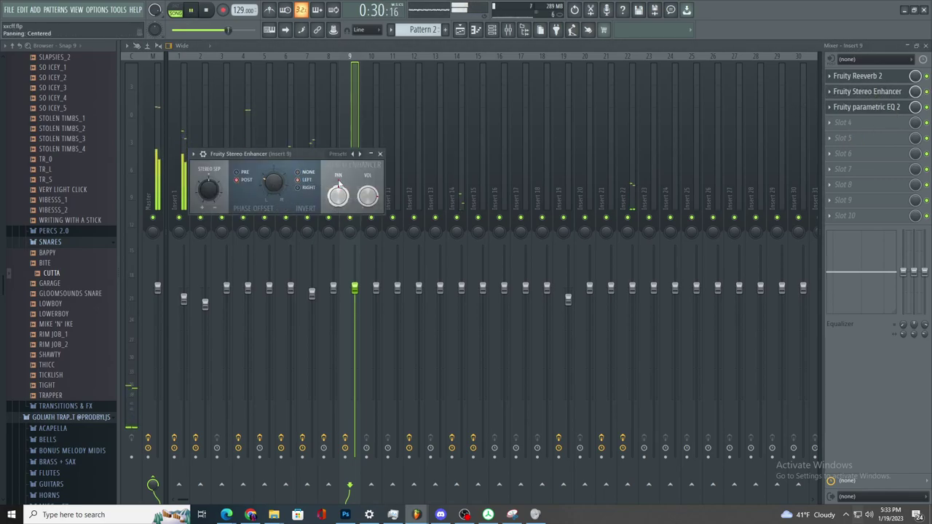
click(927, 93)
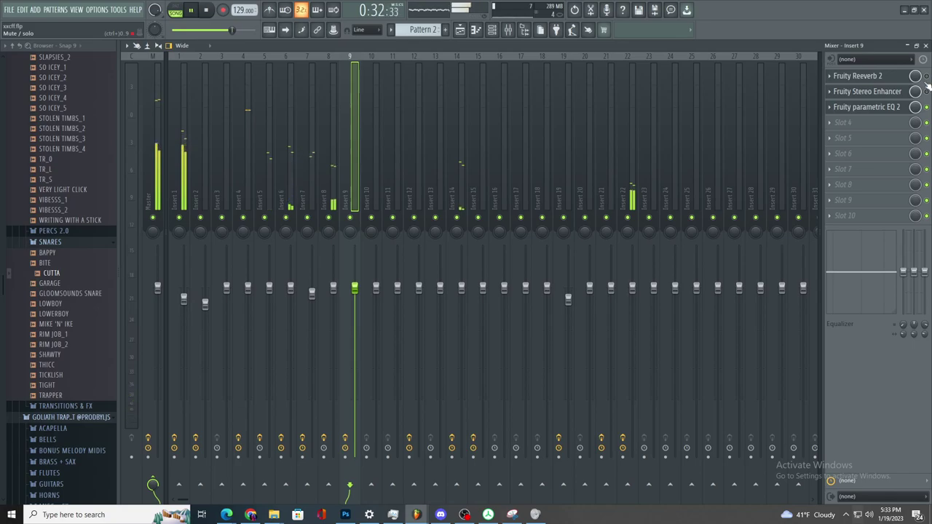
key(space)
- Reshape the Fruity Parametric EQ 2 in slot 3 of insert 9, cutting two bands deeply and boosting a higher band
click(899, 76)
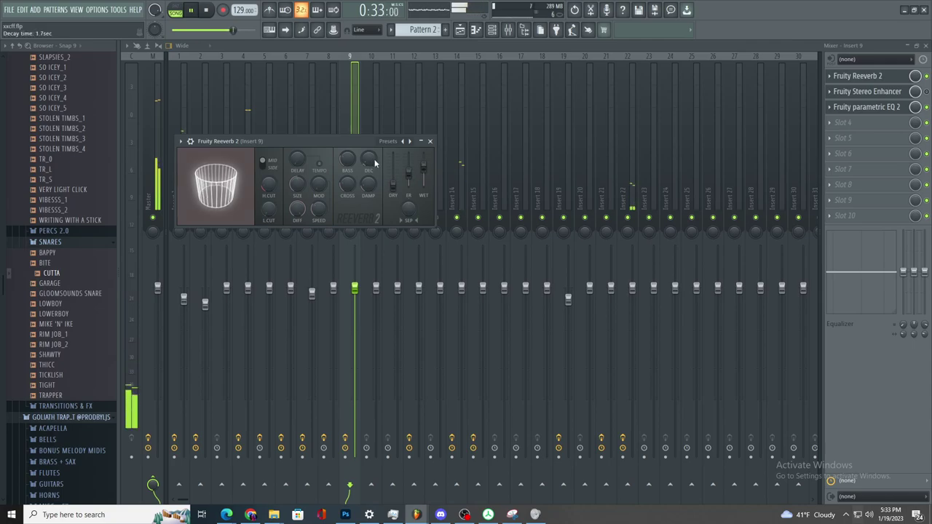
click(867, 107)
drag(378, 246, 374, 305)
drag(300, 248, 368, 306)
drag(407, 249, 402, 218)
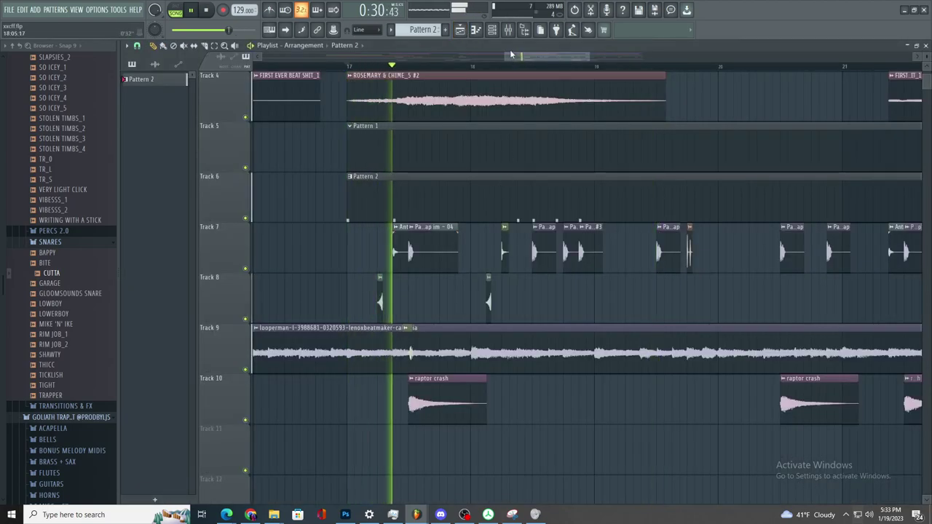
- Add a second Fruity Parametric EQ 2 in slot 4 of insert 9 and raise one of its bands
key(F9)
click(852, 123)
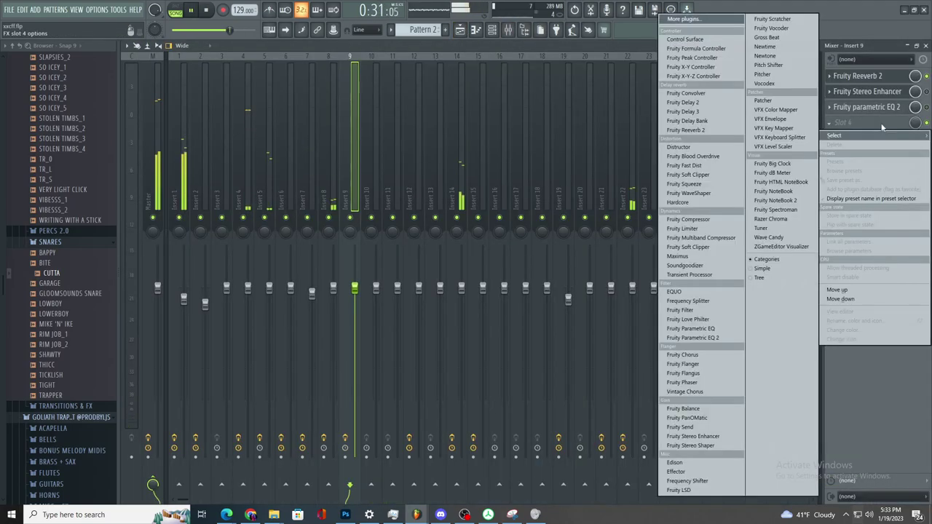
click(692, 341)
drag(368, 261, 377, 240)
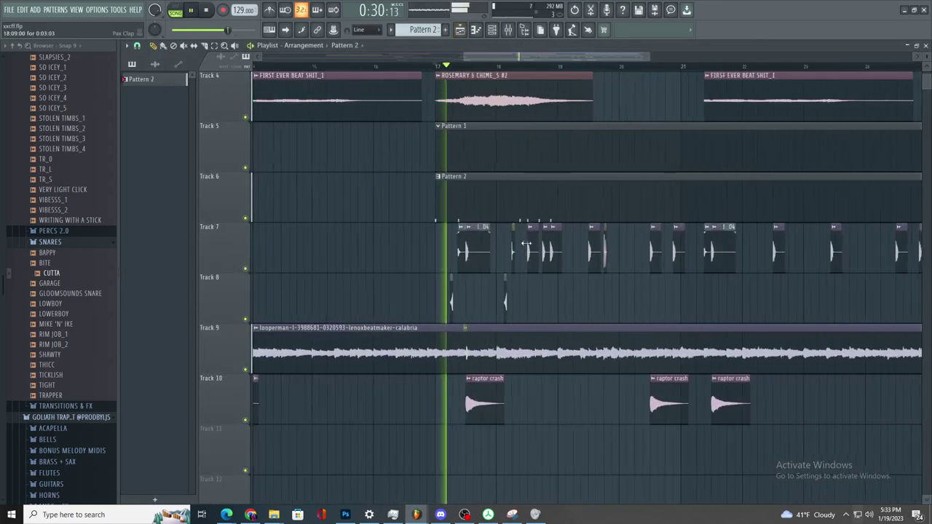
- Add Antidote - Hat ~ 02 notes at C5 in Pattern 2: one starting bar 3, two in bar 4 and one starting bar 5
key(F7)
scroll(522, 230, down, 4)
click(369, 46)
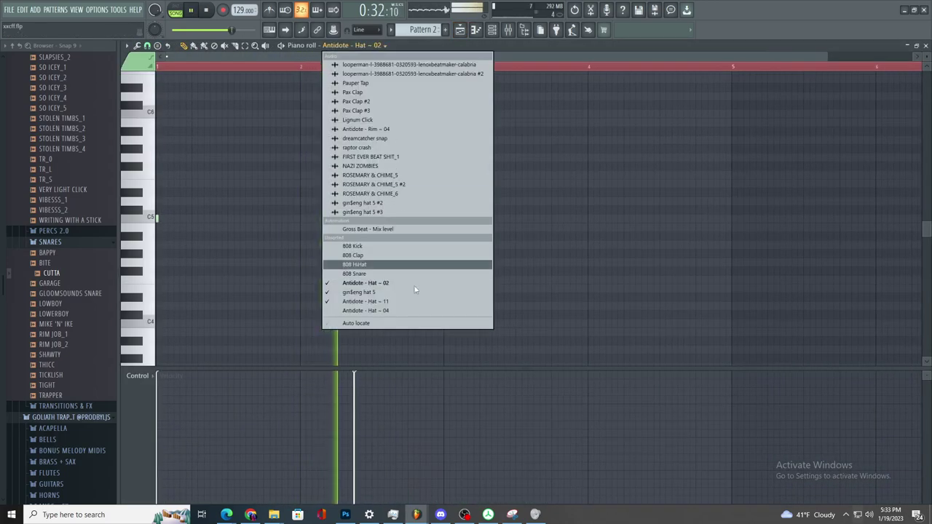
click(400, 282)
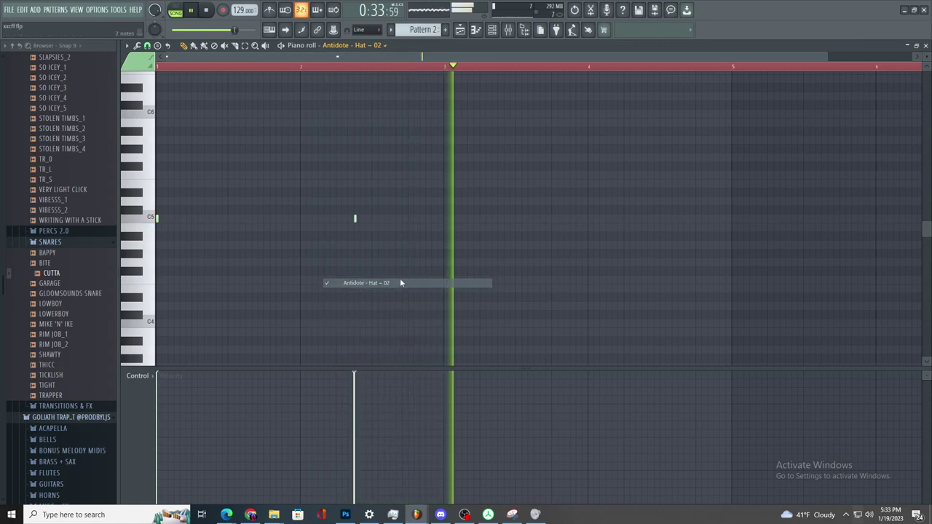
click(445, 219)
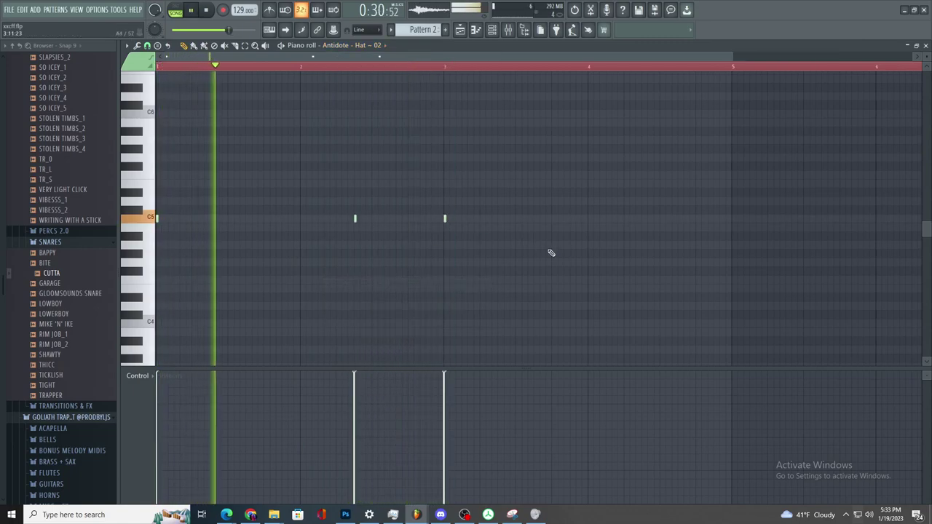
click(638, 218)
click(677, 219)
click(702, 218)
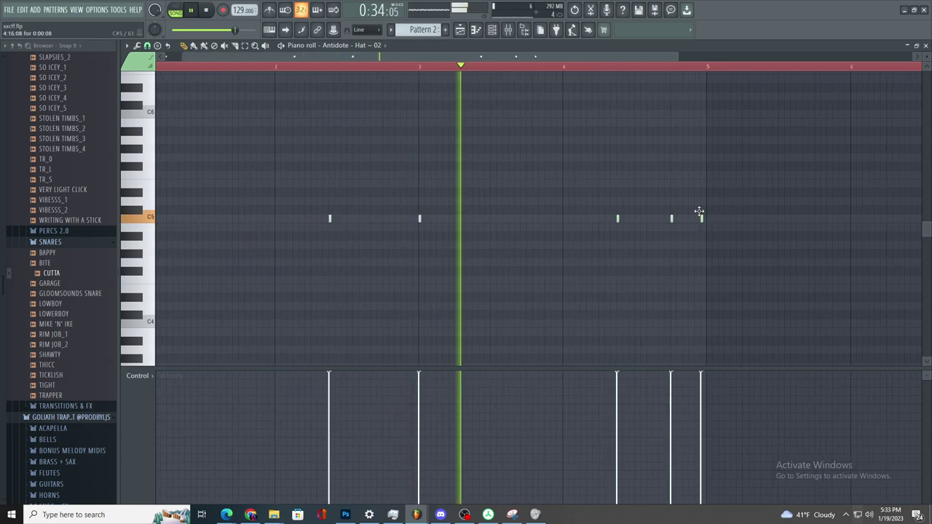
scroll(749, 282, down, 1)
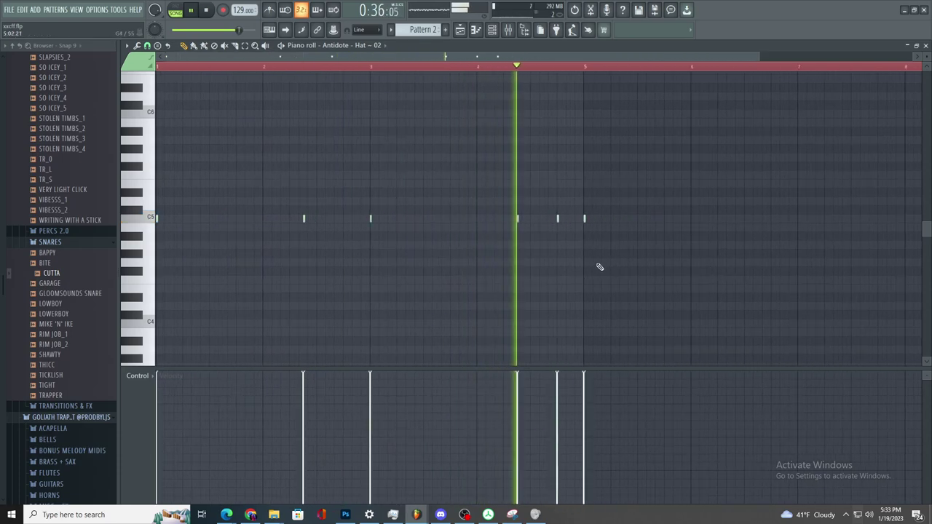
scroll(650, 267, down, 1)
- Load Wave Candy in slot 2 of insert 1 and move its display clear of the settings window
key(F9)
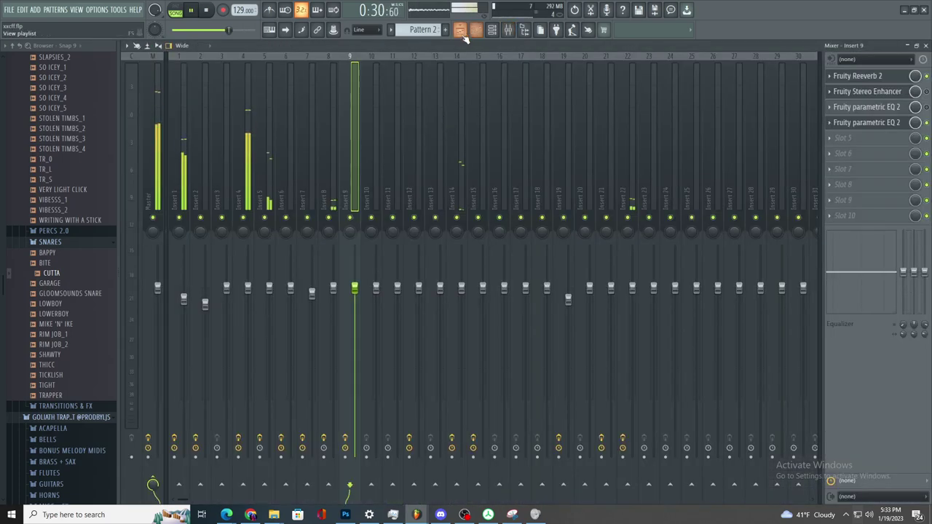
click(169, 175)
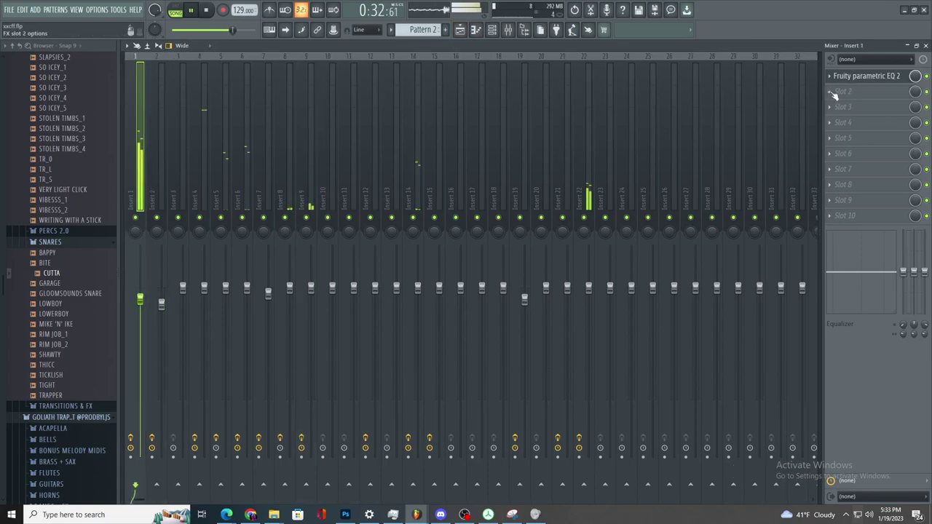
click(837, 91)
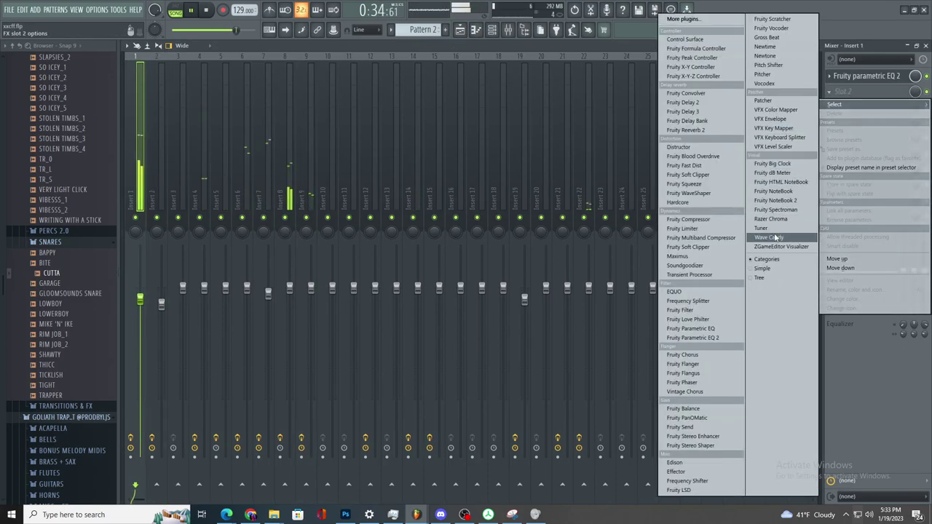
click(776, 238)
drag(339, 156, 357, 484)
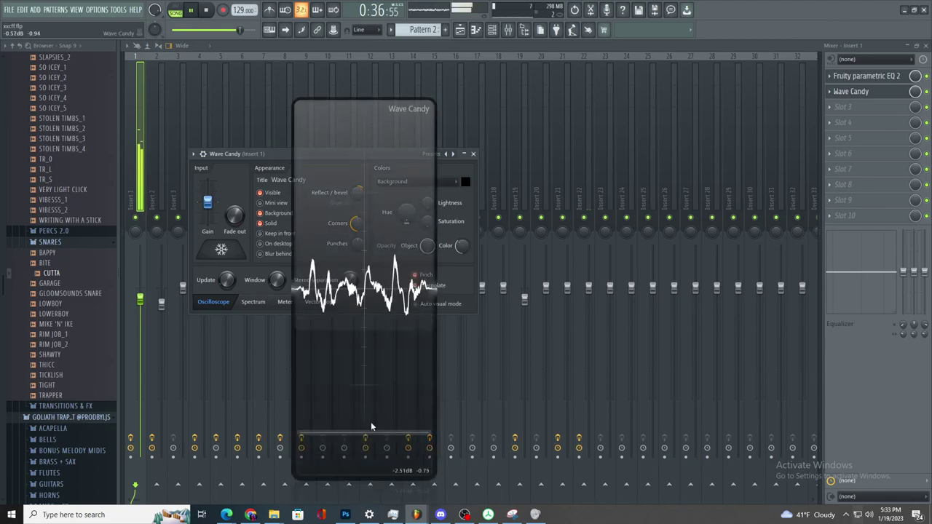
drag(369, 452, 605, 422)
- Switch Wave Candy to Spectrum mode with a maximum resolution of 8192 bands
click(253, 303)
click(288, 281)
click(282, 364)
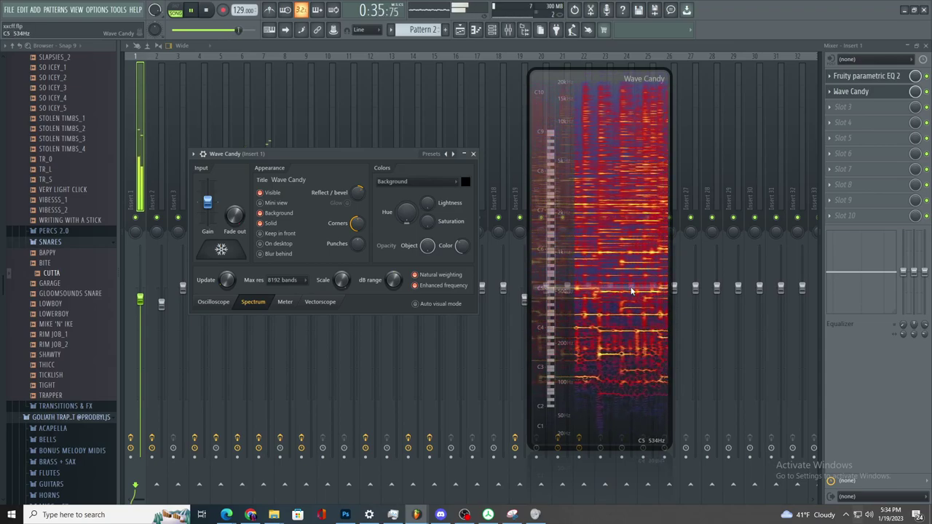
- Add an Antidote - Hat ~ 04 note at C5 near the end of bar 1 in Pattern 2
click(469, 33)
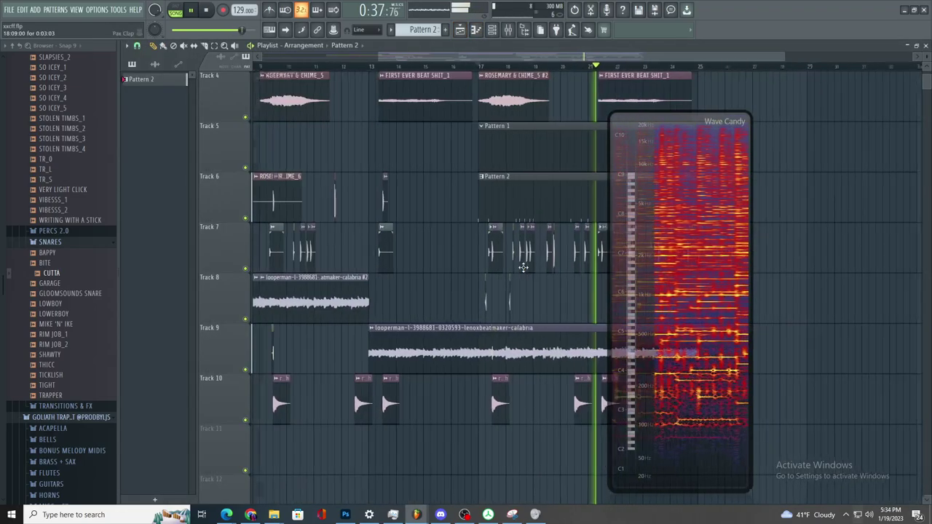
scroll(474, 191, up, 5)
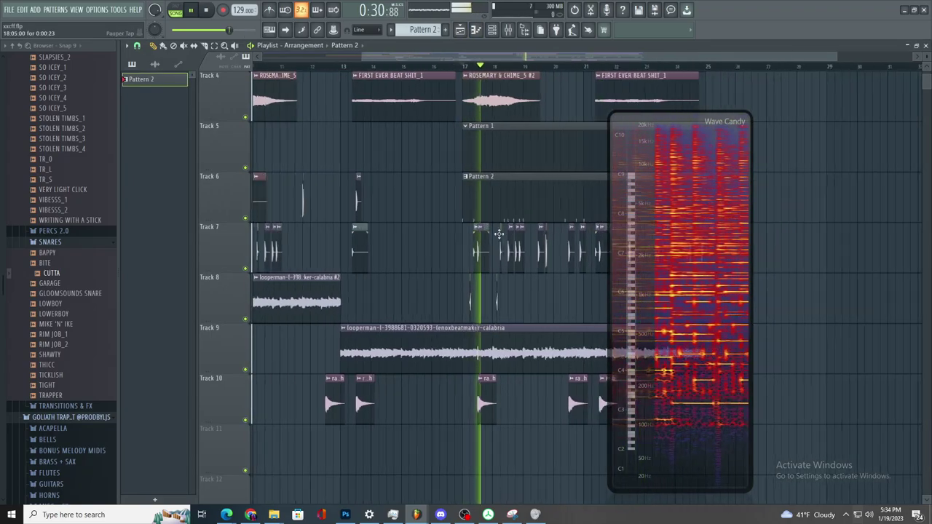
double_click(474, 190)
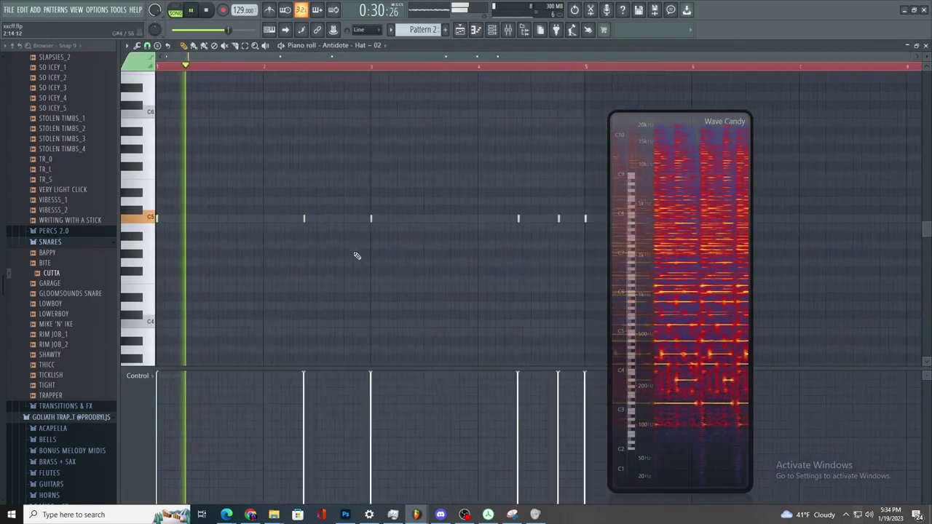
click(360, 46)
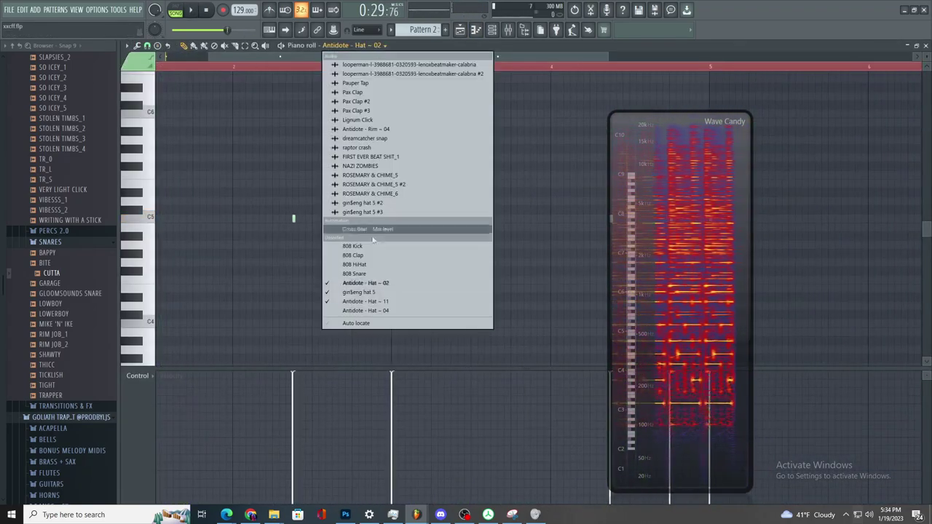
click(368, 311)
scroll(238, 229, up, 3)
scroll(258, 231, down, 4)
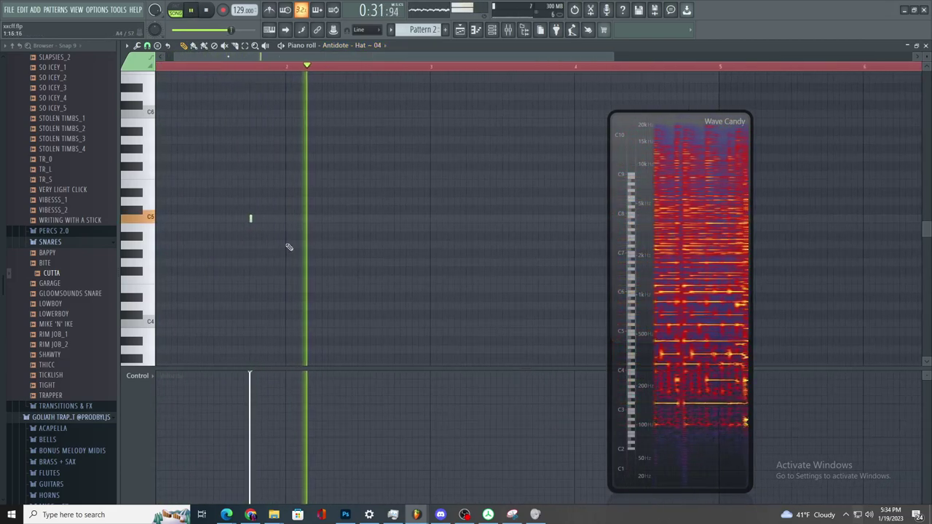
scroll(437, 265, up, 3)
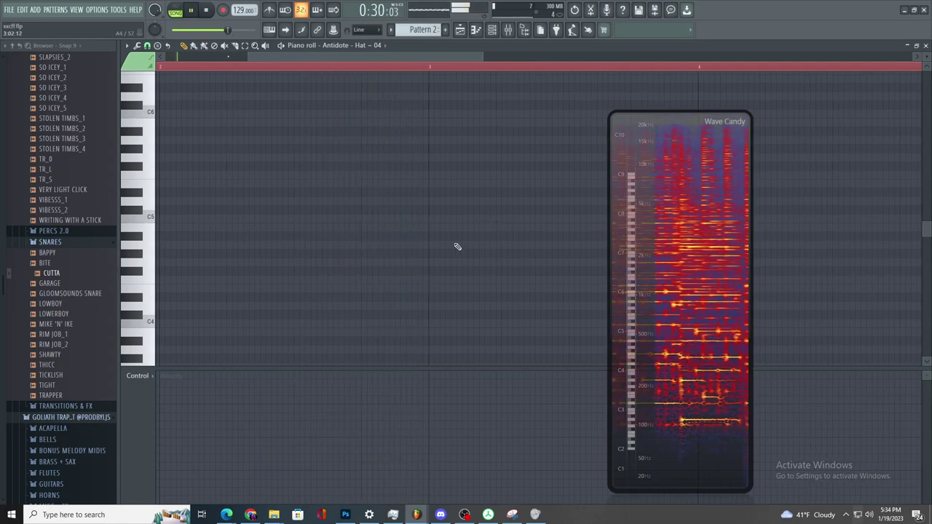
- Add three Antidote - Hat ~ 04 notes at C5 in Pattern 2, on steps 3:13, 3:14 and 3:15
scroll(458, 251, down, 4)
click(514, 218)
scroll(512, 254, up, 4)
click(550, 219)
scroll(522, 241, down, 3)
scroll(546, 264, up, 3)
click(484, 218)
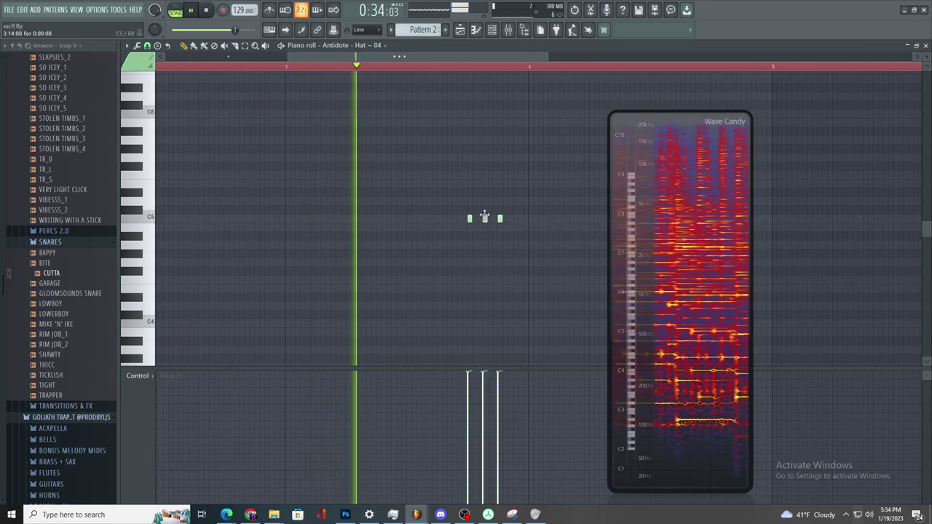
key(space)
key(space)
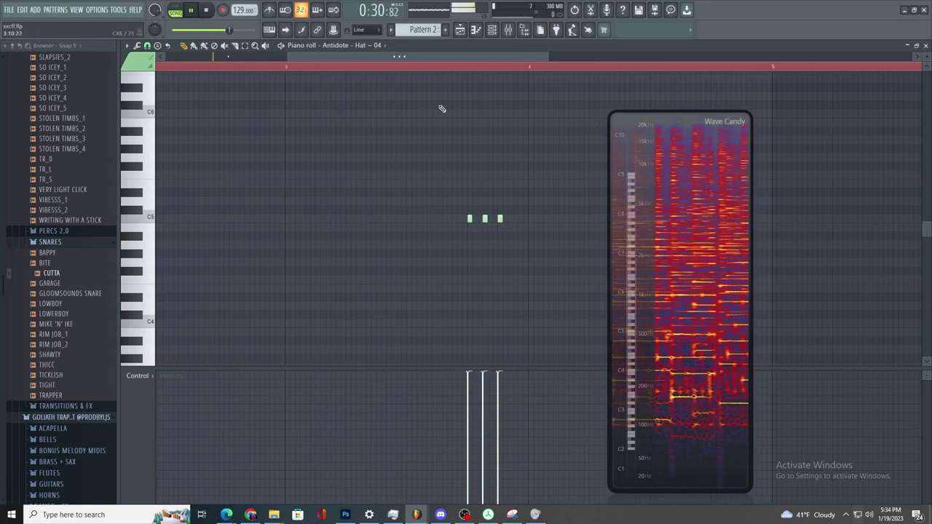
- Widen the Wave Candy display and shift it aside, and add reversed gin$eng hat clips on Track 8 at 19:03 and 19:05
click(460, 30)
scroll(554, 310, down, 3)
scroll(568, 312, up, 3)
click(385, 302)
drag(756, 364, 796, 369)
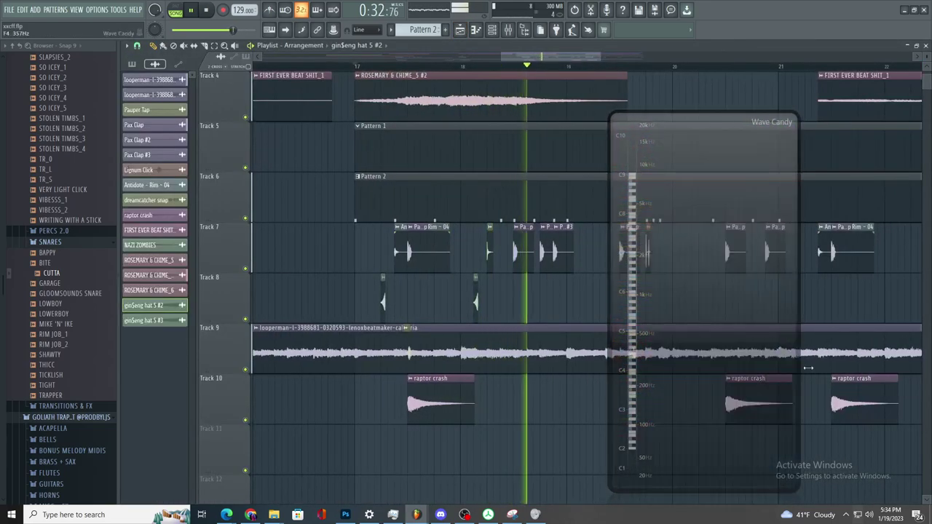
scroll(584, 320, up, 3)
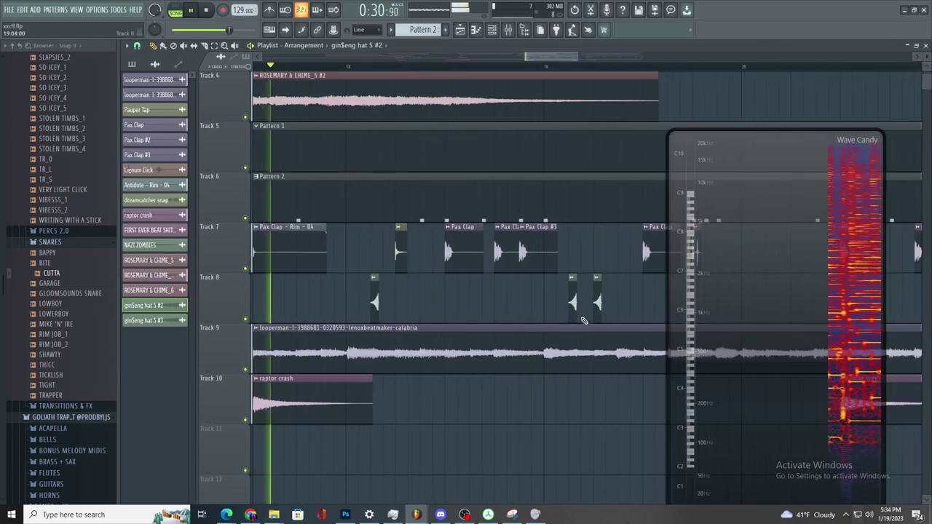
- Check Pattern 2's notes and replace the Track 8 hat clip at 19:03 with a gin$eng hat 5 #3 clip
double_click(540, 219)
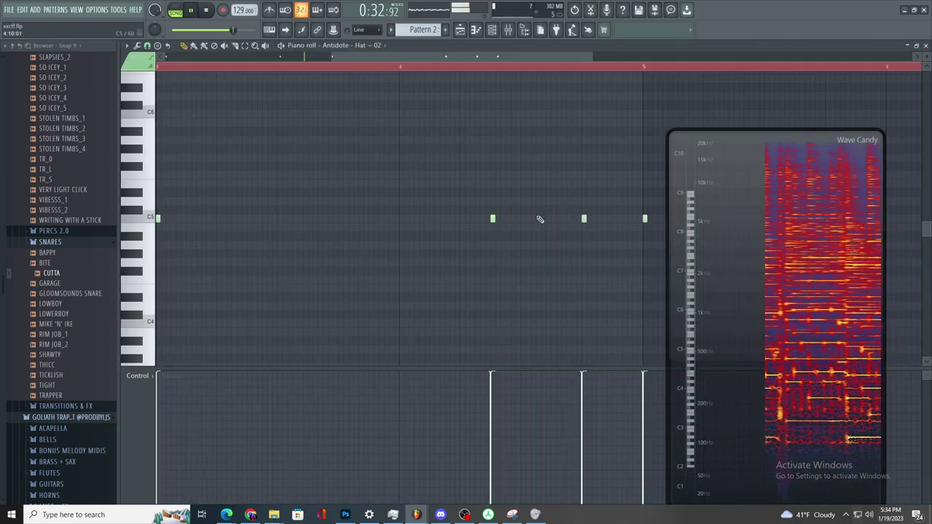
click(461, 29)
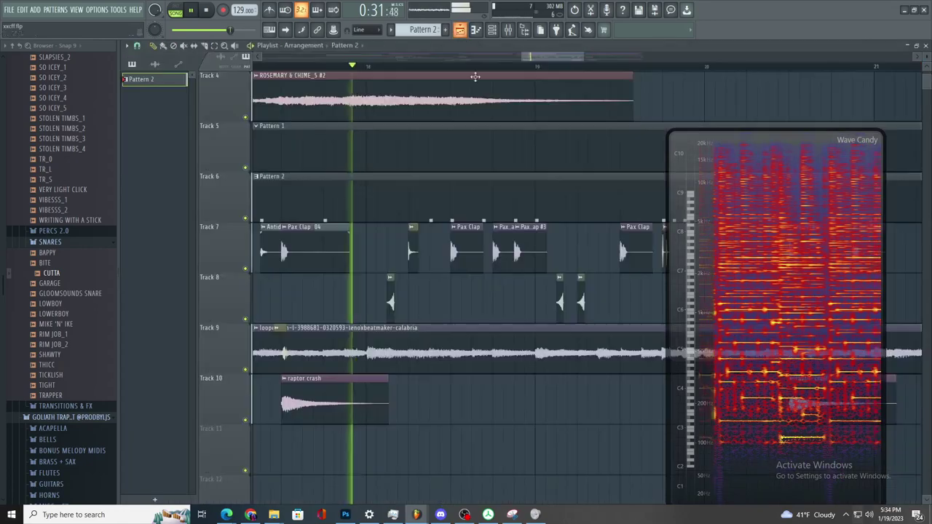
right_click(558, 306)
scroll(566, 323, up, 3)
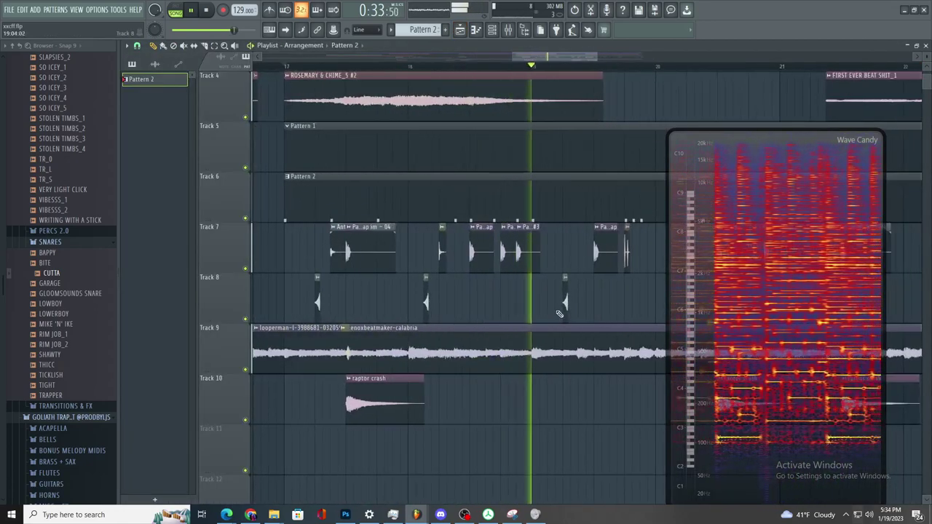
click(427, 306)
scroll(589, 325, up, 4)
click(497, 306)
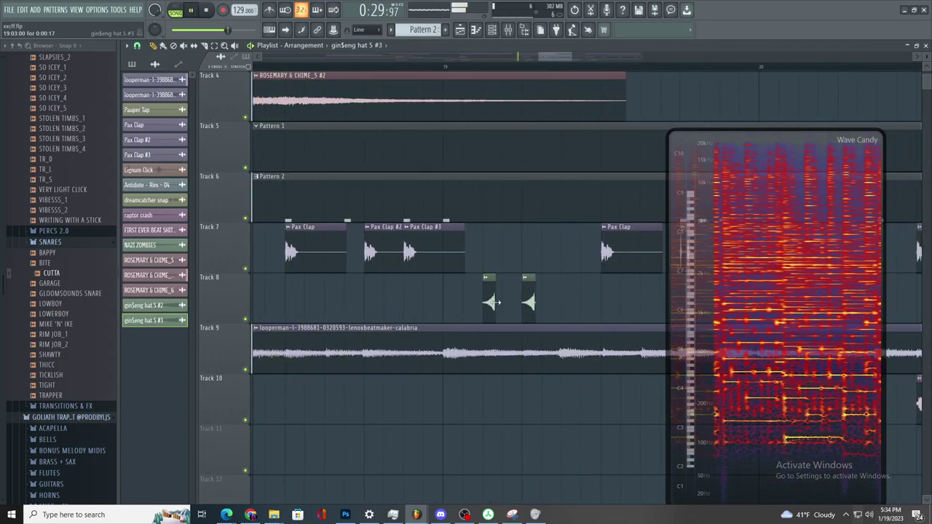
- Make the hat clip at 19:03 unique and move it to 19:05 in place of the clip there
scroll(489, 302, up, 3)
click(487, 278)
click(517, 352)
right_click(628, 300)
drag(506, 300, 623, 299)
- Route the gin$eng hat 5 #4 audio clip to mixer insert 10
double_click(623, 300)
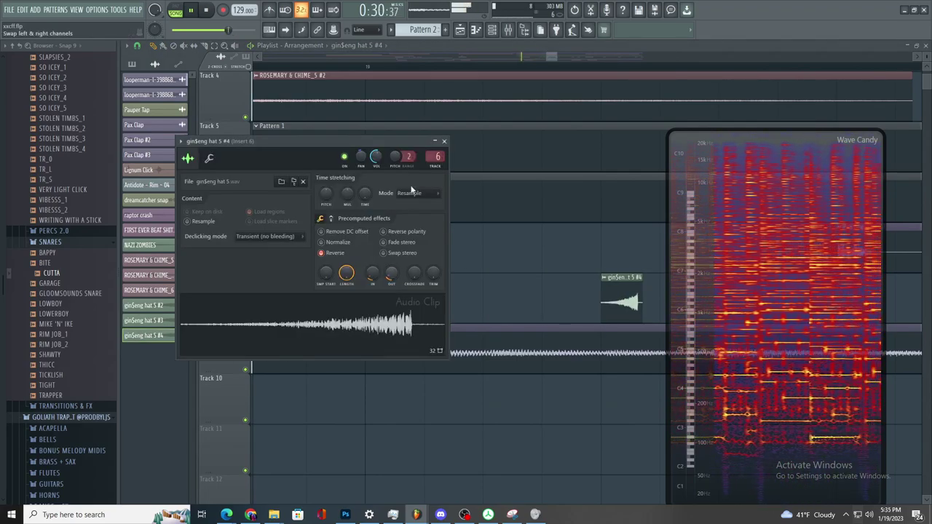
click(509, 32)
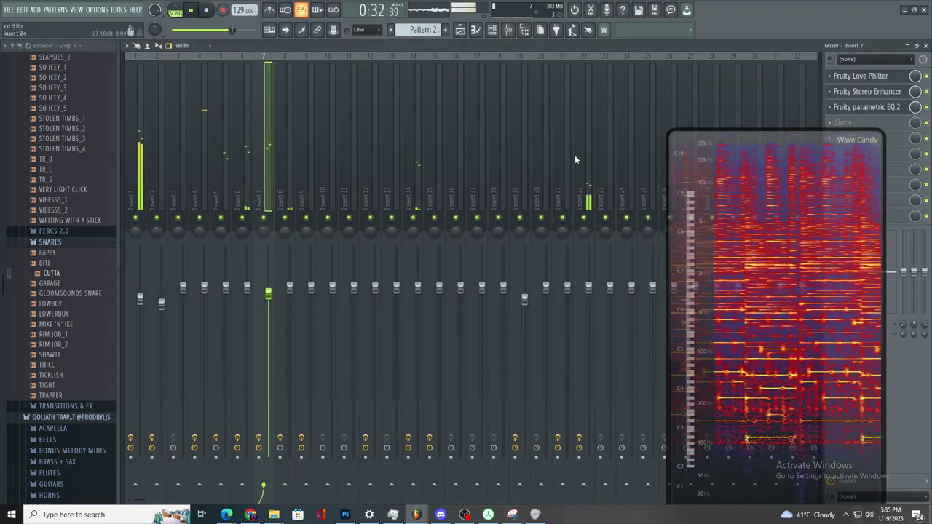
click(509, 32)
click(514, 33)
click(511, 32)
click(511, 33)
click(511, 33)
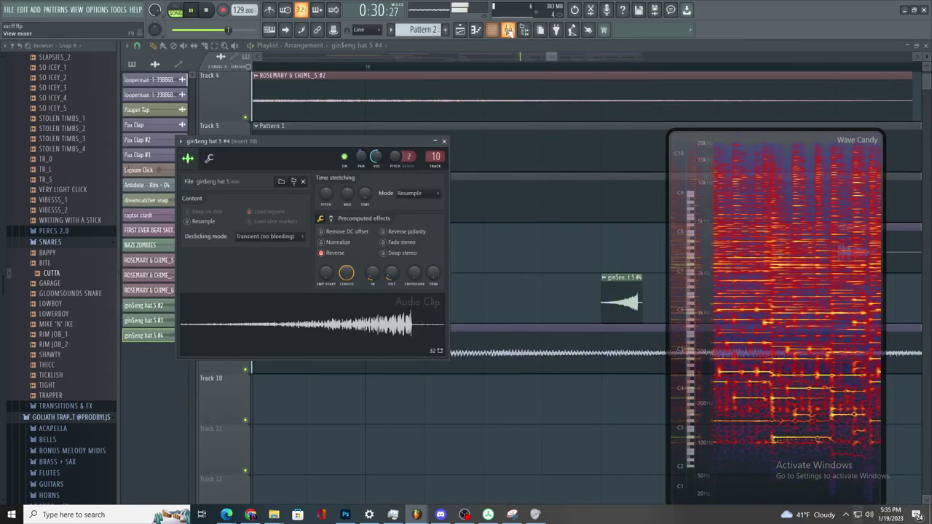
- Load Fruity Parametric EQ 2 in slot 1 of insert 10 and lower band 6 to about -4 dB near 2840 Hz
click(508, 32)
click(833, 77)
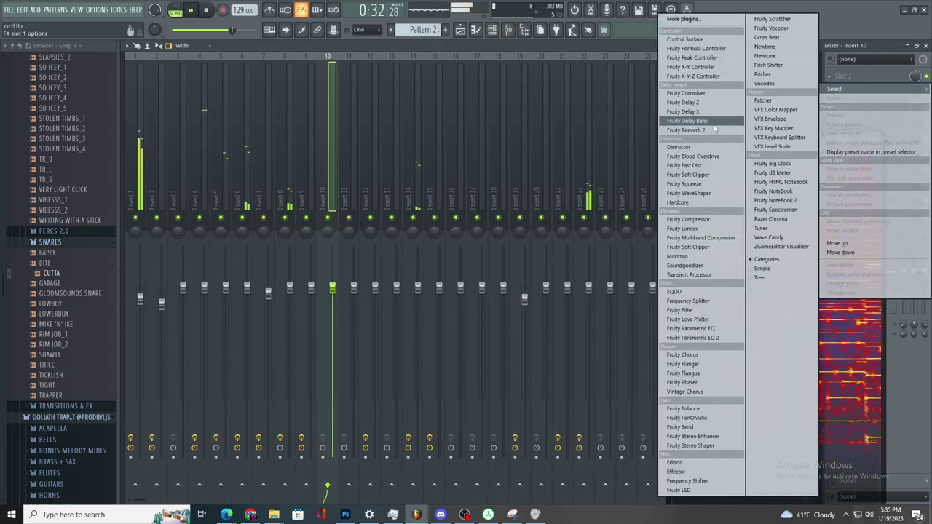
click(705, 340)
drag(379, 249, 381, 263)
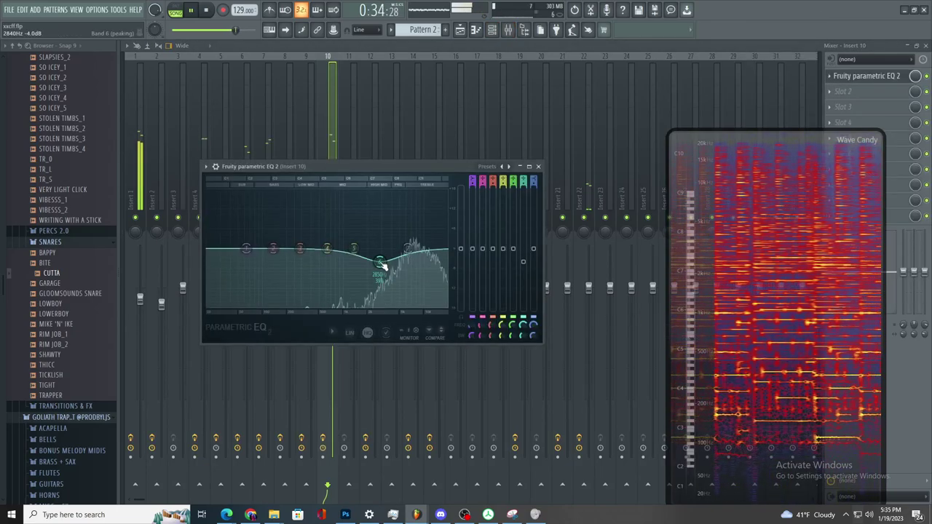
- Add three gin$eng hat 5 notes at C5 in bar 3 of Pattern 2, on steps 3:01, 3:07 and 3:11
click(461, 30)
scroll(552, 261, down, 4)
double_click(522, 210)
scroll(542, 233, down, 2)
click(359, 45)
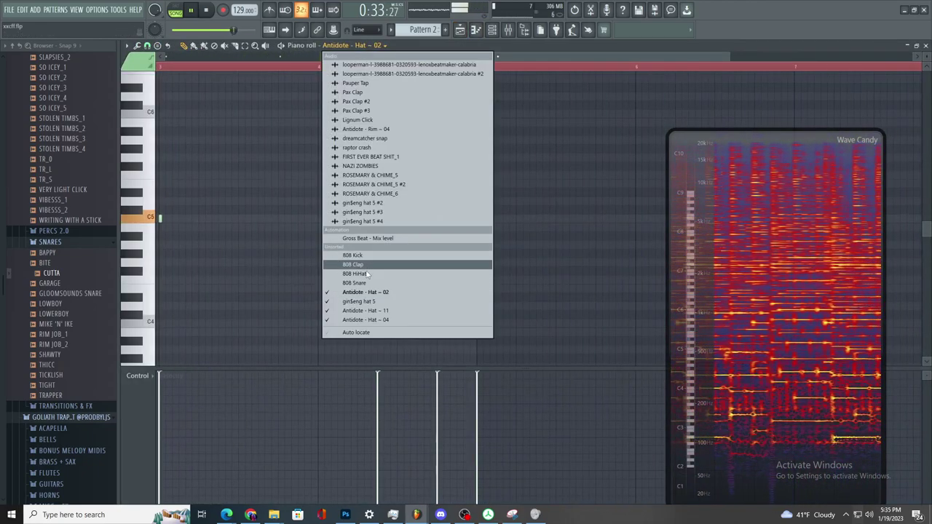
click(359, 301)
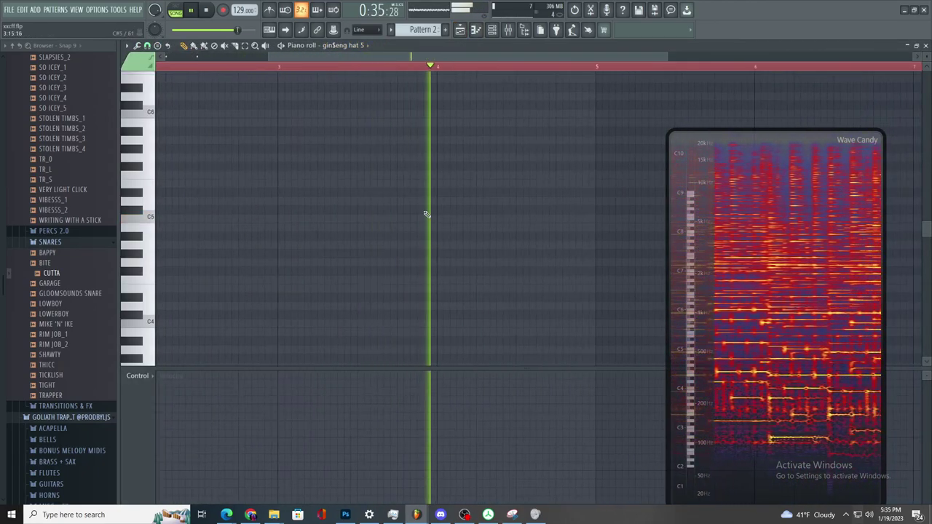
scroll(419, 262, down, 3)
scroll(357, 255, up, 4)
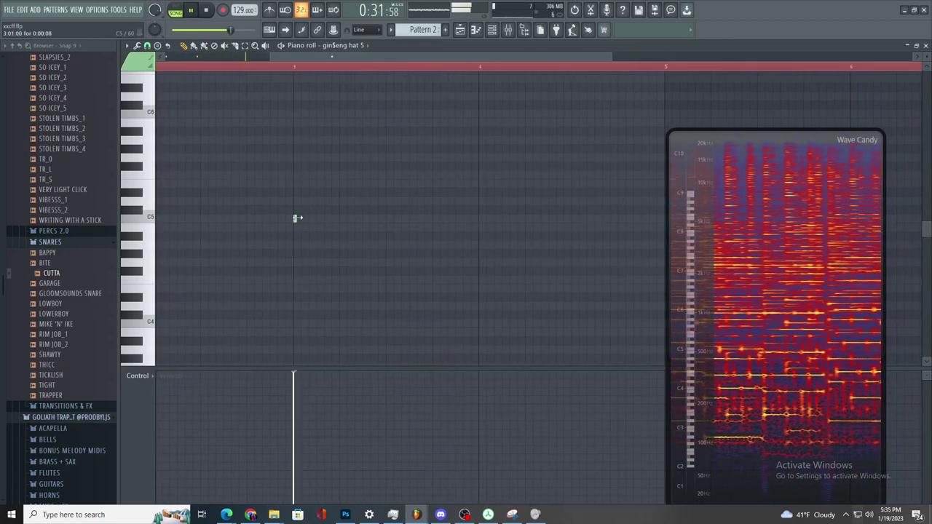
ctrl+scroll(372, 258, down, 2)
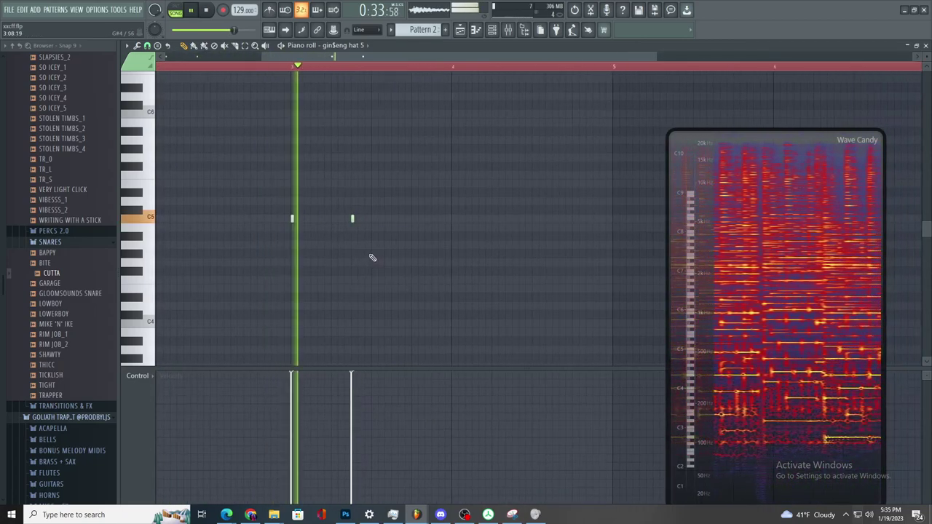
ctrl+scroll(372, 258, up, 3)
ctrl+scroll(388, 180, up, 3)
click(412, 218)
right_click(413, 219)
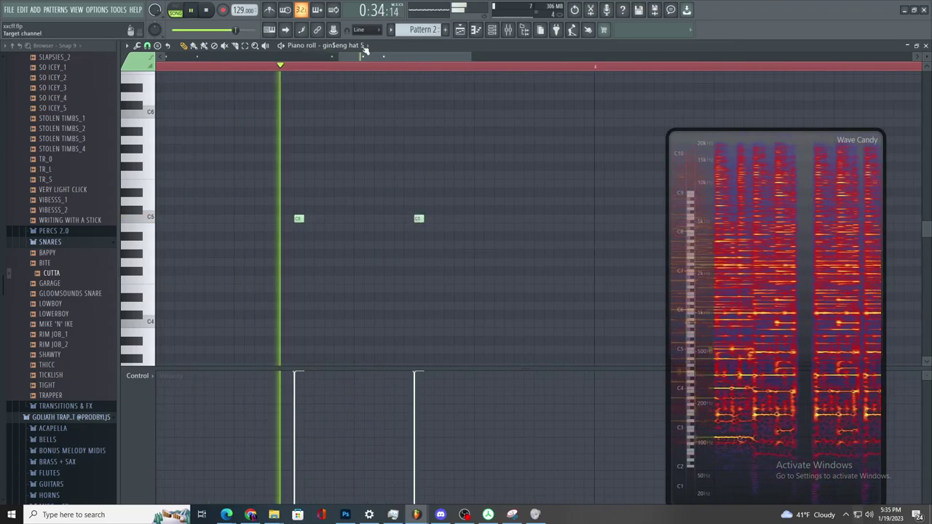
- Check the hat channels in Pattern 2 and remove the Antidote - Hat ~ 04 note at 3:14
click(460, 29)
ctrl+scroll(459, 246, down, 2)
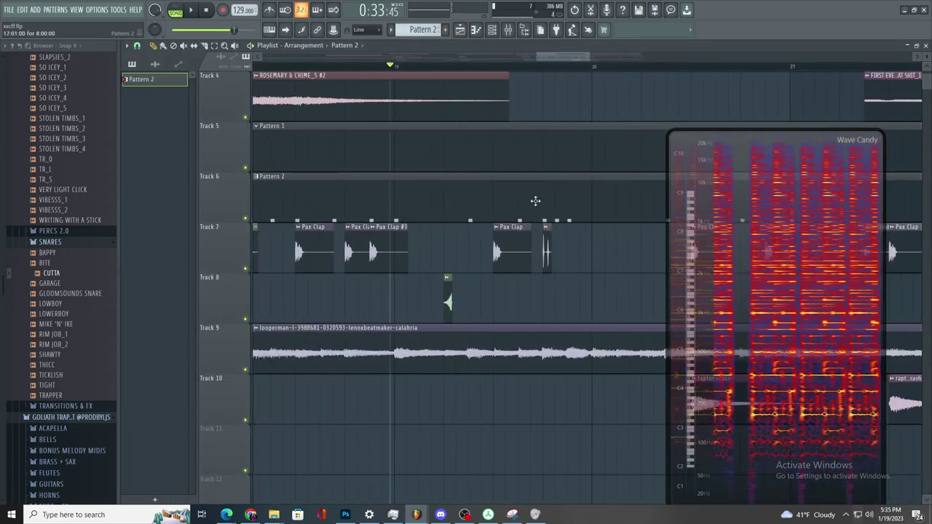
key(F7)
key(F5)
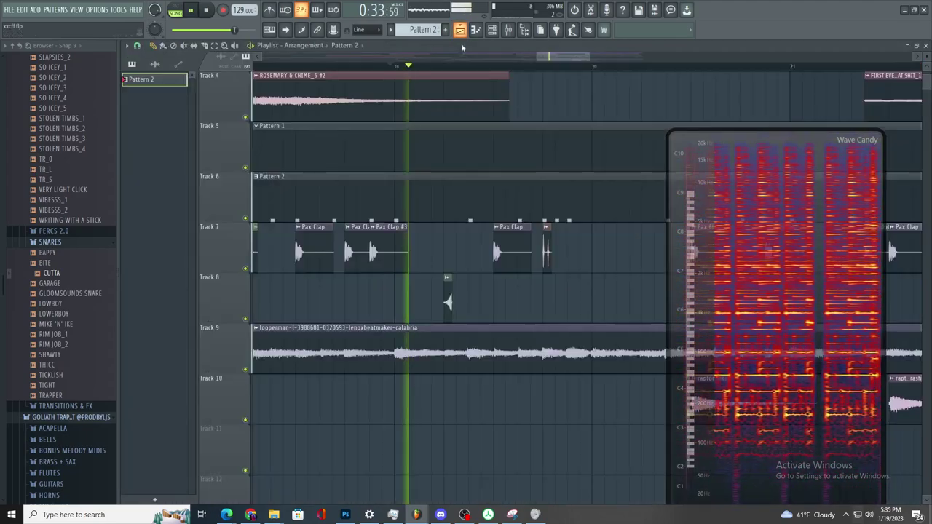
key(F7)
click(374, 46)
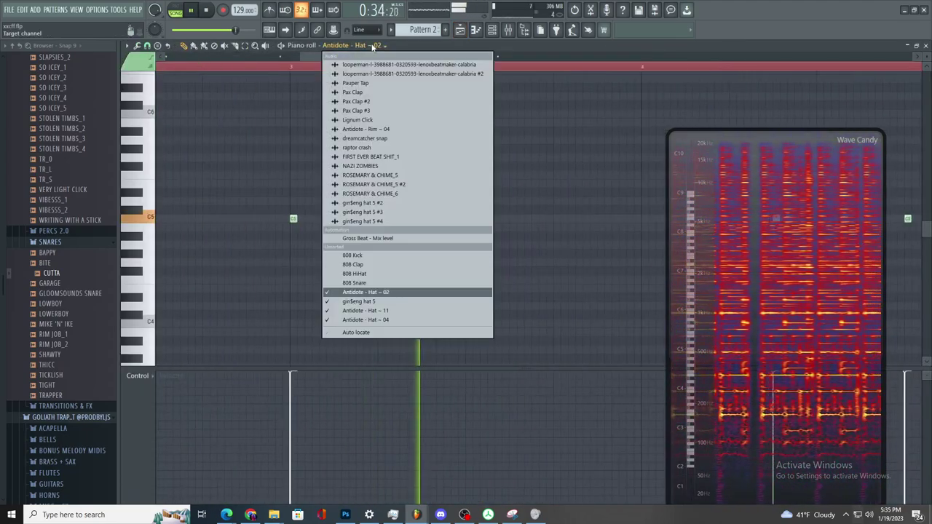
click(384, 302)
ctrl+scroll(547, 263, down, 2)
click(342, 45)
click(408, 308)
click(335, 46)
click(407, 316)
ctrl+scroll(546, 314, down, 3)
ctrl+scroll(499, 314, up, 2)
key(space)
- Move the Lignum Click clip on Track 7 to 19:15 and enable Remove DC offset for it
click(459, 30)
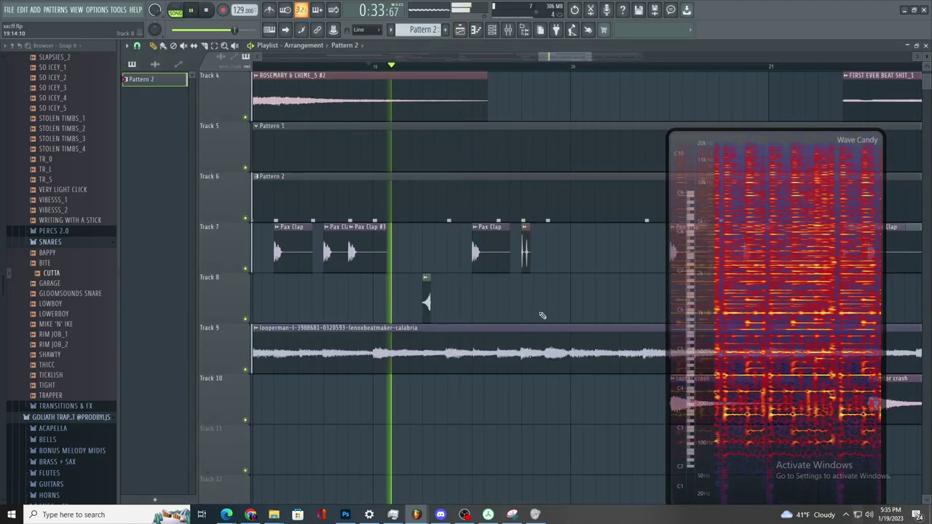
ctrl+scroll(537, 309, up, 2)
double_click(524, 254)
drag(524, 254, 558, 255)
key(space)
key(space)
double_click(556, 255)
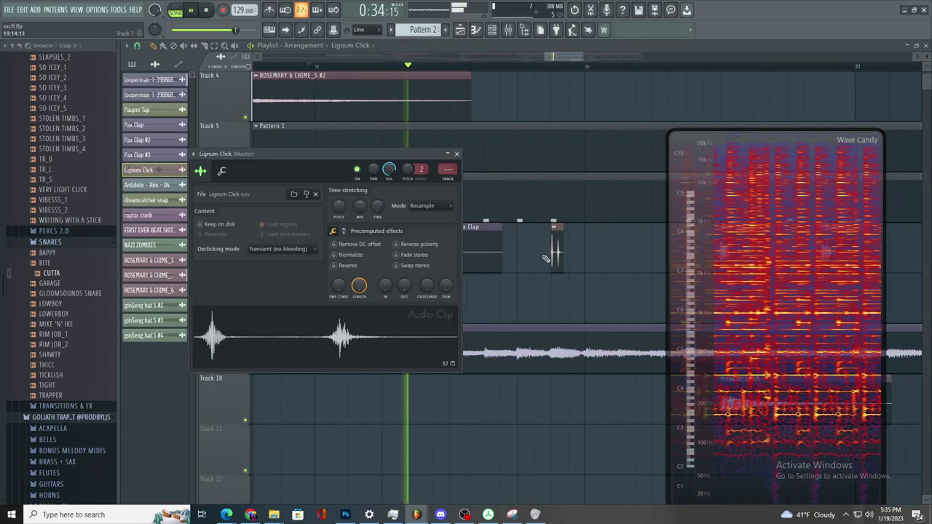
ctrl+scroll(544, 258, down, 2)
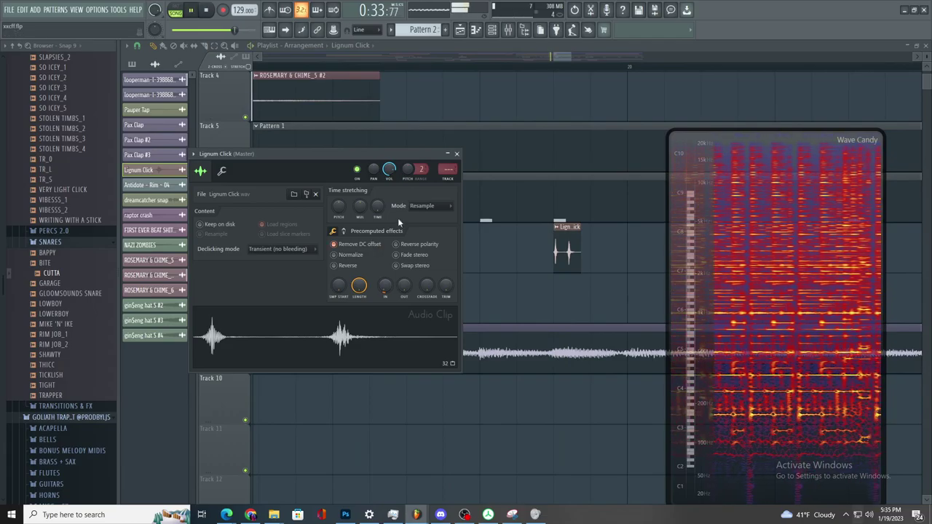
click(523, 306)
right_click(524, 306)
- Examine the percussion and Lignum Click placement in the earlier section around bars 9 to 13
ctrl+scroll(477, 293, down, 8)
ctrl+scroll(410, 254, up, 3)
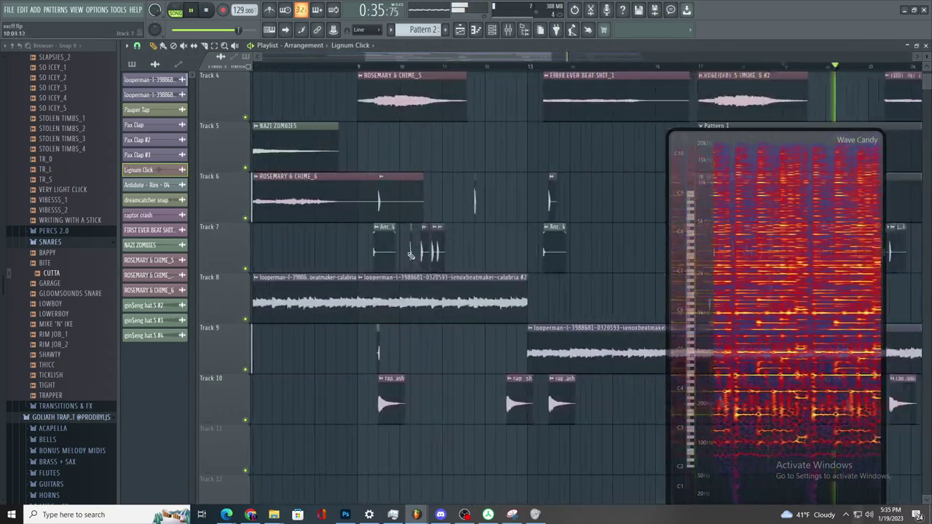
ctrl+scroll(412, 253, up, 4)
ctrl+scroll(561, 294, down, 2)
scroll(570, 313, down, 1)
ctrl+scroll(570, 309, up, 2)
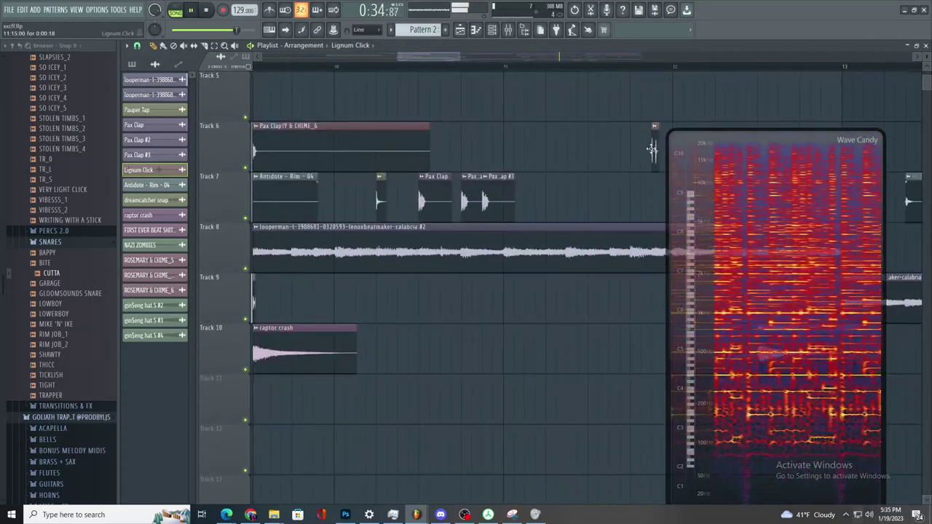
ctrl+scroll(474, 319, down, 8)
key(space)
key(space)
- Shift the Wave Candy display further aside, clear of the clips in bars 17 to 21
drag(676, 291, 717, 296)
ctrl+scroll(583, 256, up, 4)
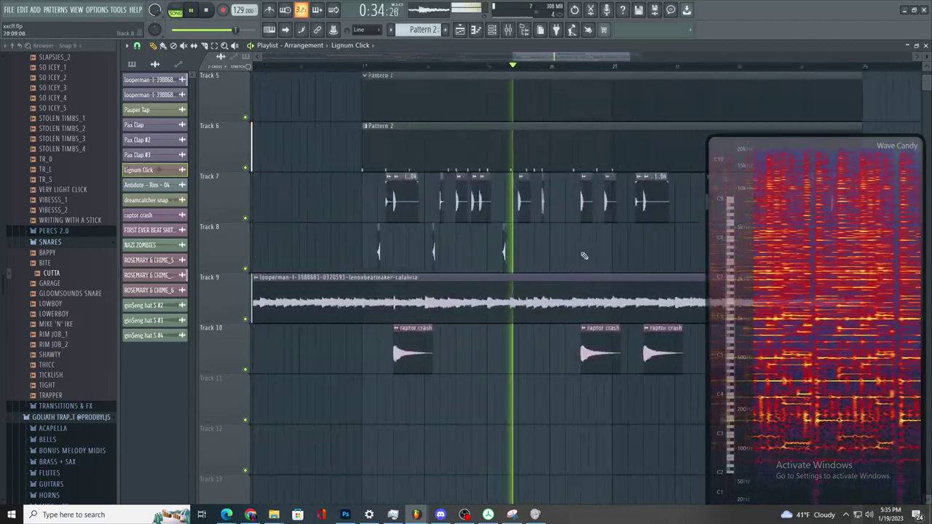
ctrl+scroll(584, 256, up, 2)
- Add the kankan perc sample from the PERCS folder of KANKAN DRUM KIT 1 to Track 8 in bar 20
scroll(62, 304, down, 10)
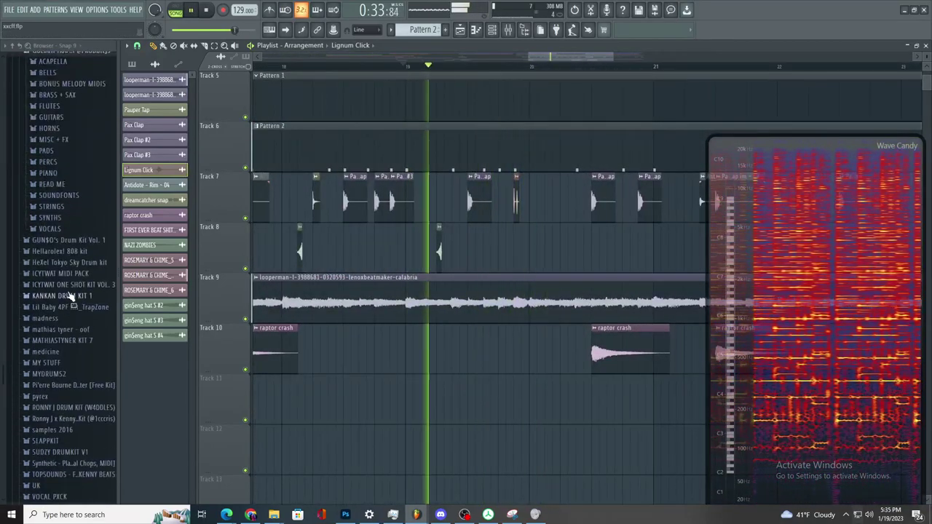
click(70, 296)
click(68, 307)
click(64, 363)
click(60, 363)
click(67, 374)
mouse_move(68, 395)
mouse_down()
mouse_move(572, 264)
mouse_move(582, 250)
mouse_move(529, 258)
mouse_move(581, 245)
mouse_move(529, 245)
mouse_move(605, 249)
mouse_up()
- Audition the kankan perc hit in the arrangement and position it to start at 20:11 on Track 8
scroll(530, 334, down, 1)
key(space)
key(space)
scroll(525, 257, up, 3)
key(space)
scroll(526, 277, down, 4)
click(356, 66)
scroll(466, 196, up, 2)
drag(463, 201, 420, 207)
scroll(411, 236, down, 3)
scroll(468, 250, up, 2)
scroll(445, 248, down, 2)
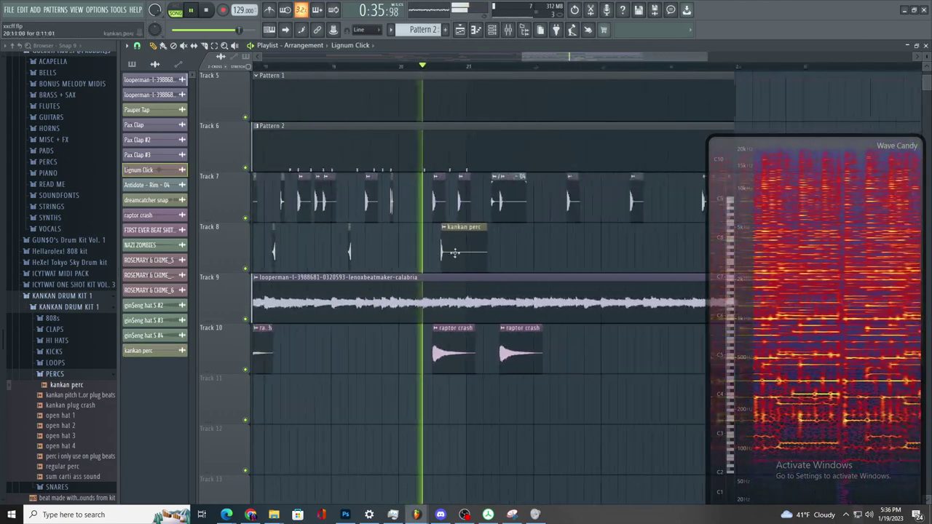
scroll(466, 247, up, 2)
scroll(430, 248, down, 3)
scroll(426, 248, up, 3)
- Give the kankan perc sample a quick fade-in of about 9% and play the section back
double_click(426, 247)
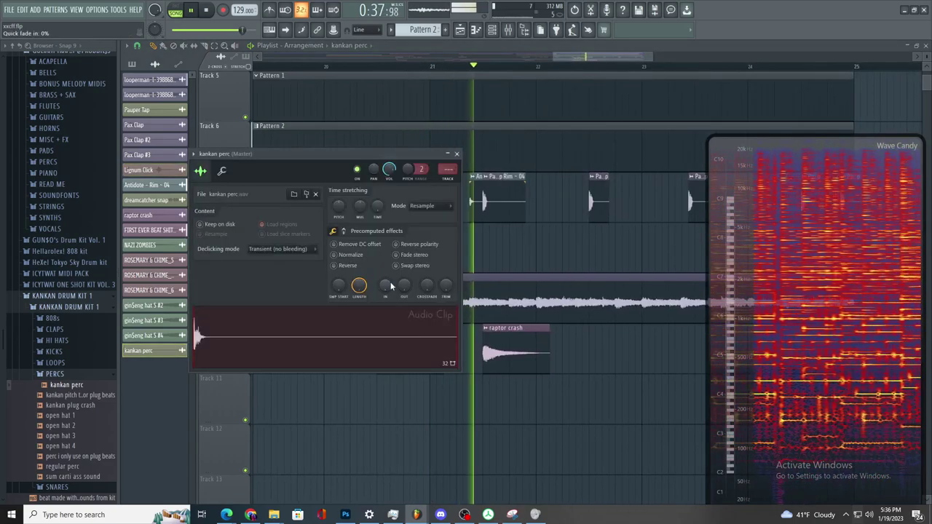
click(513, 244)
right_click(512, 245)
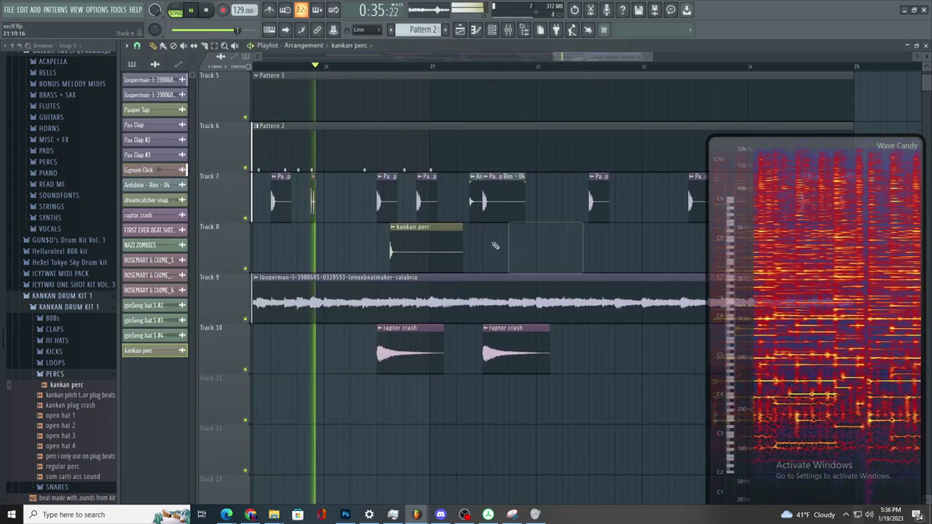
scroll(481, 244, down, 3)
scroll(444, 236, up, 3)
double_click(467, 237)
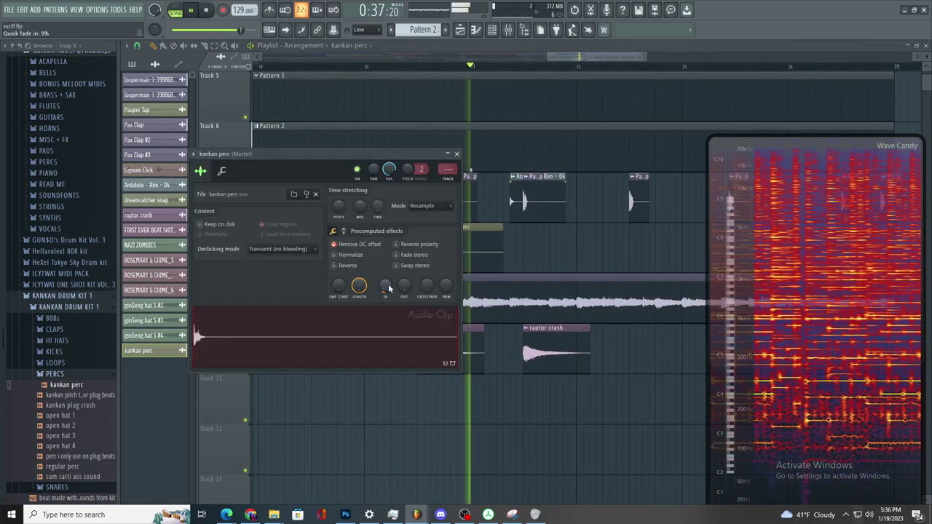
click(561, 264)
right_click(561, 267)
scroll(529, 268, down, 4)
scroll(510, 261, up, 1)
key(space)
key(space)
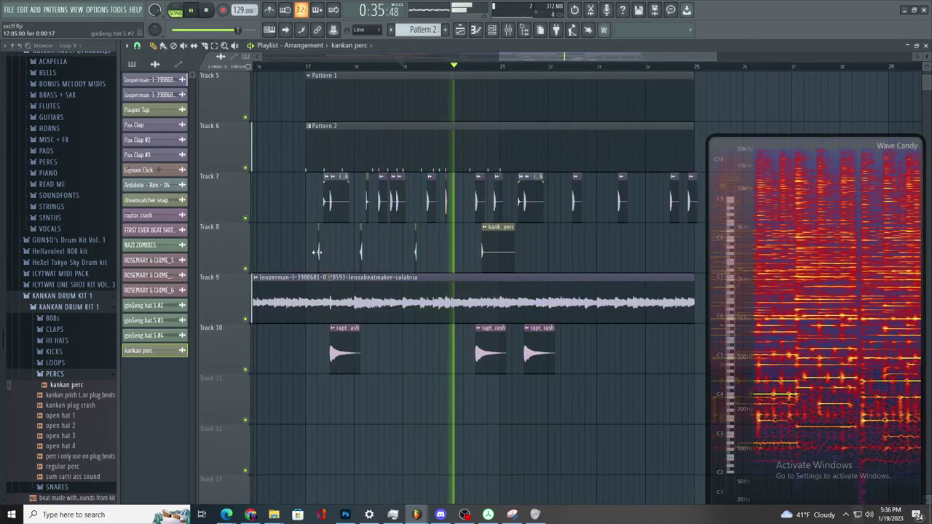
- Place a copy of the gin$eng hat 5 #4 clip on Track 8 at 21:06, at the end of kankan perc
click(443, 156)
scroll(428, 229, up, 5)
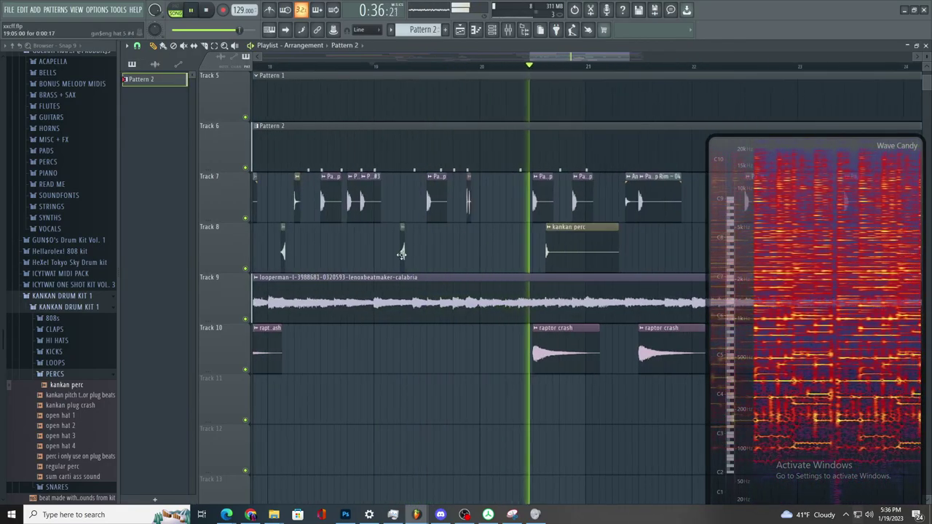
click(403, 254)
scroll(399, 271, down, 4)
key(space)
key(space)
scroll(512, 252, up, 3)
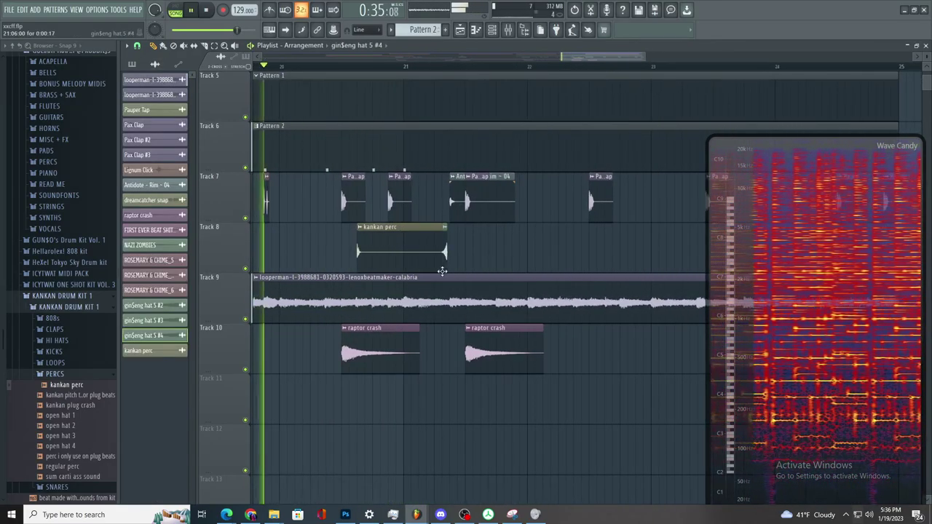
- Move the gin$eng hat 5 #4 clip from the end of kankan perc to Track 10 and play the section back
scroll(437, 349, down, 3)
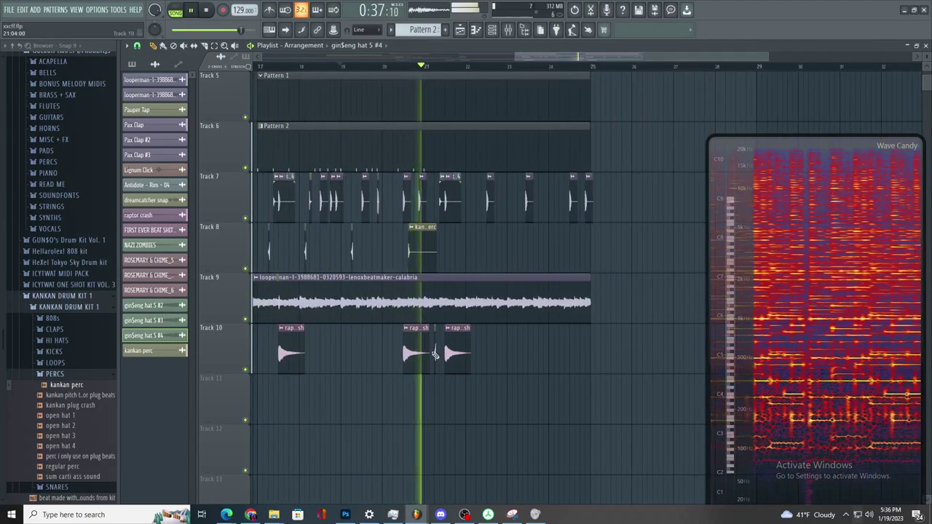
scroll(387, 154, up, 3)
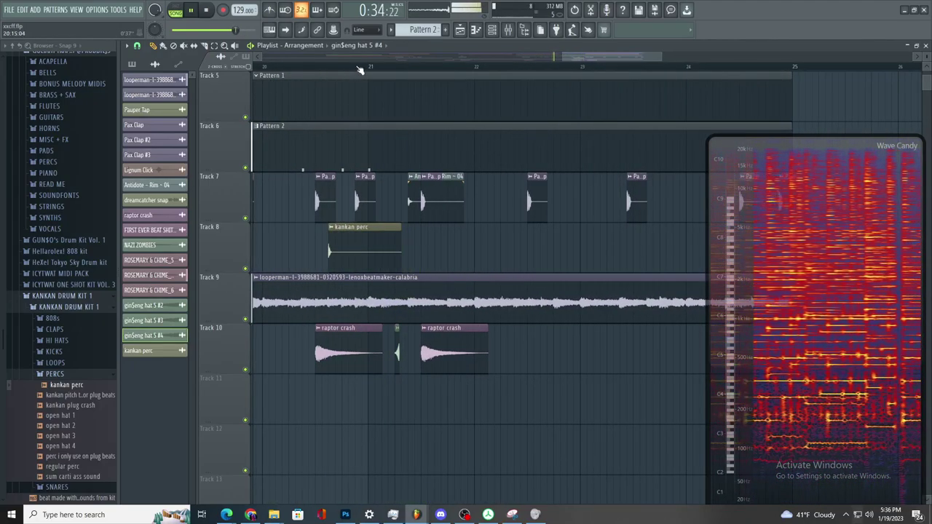
scroll(327, 139, down, 3)
scroll(301, 191, up, 3)
scroll(360, 204, down, 3)
scroll(436, 219, up, 2)
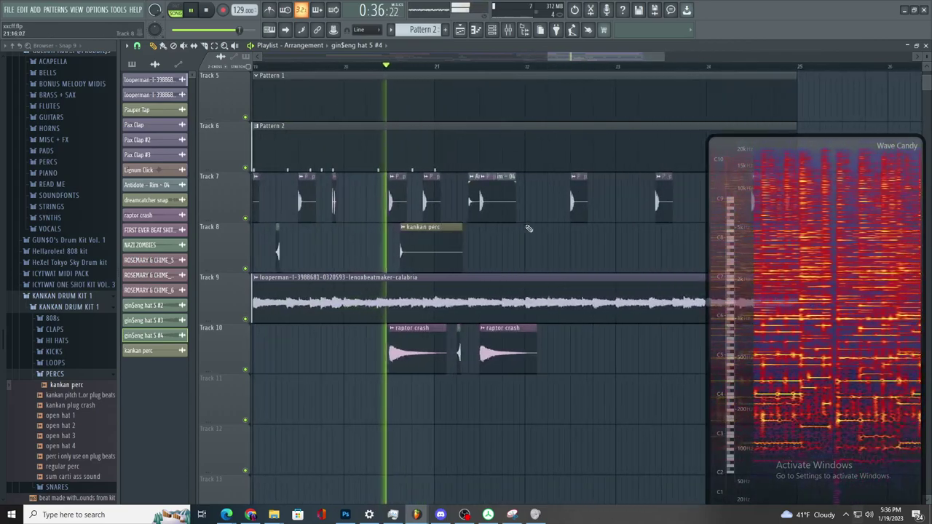
- Place gin$eng hat 5 #4 copies on Track 8 early in bar 22, late in bar 22 and early in bar 23
scroll(556, 266, down, 2)
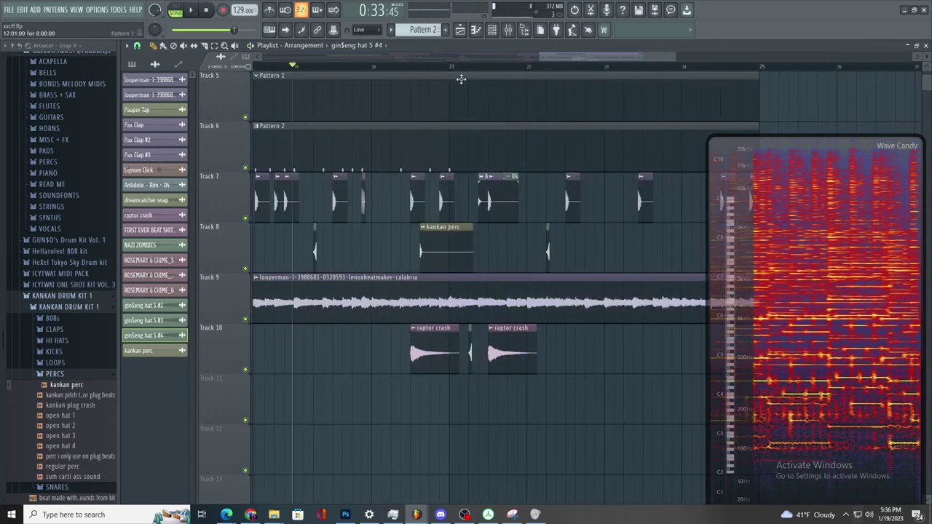
scroll(466, 204, down, 3)
scroll(518, 225, up, 3)
double_click(551, 248)
key(Escape)
scroll(504, 254, up, 3)
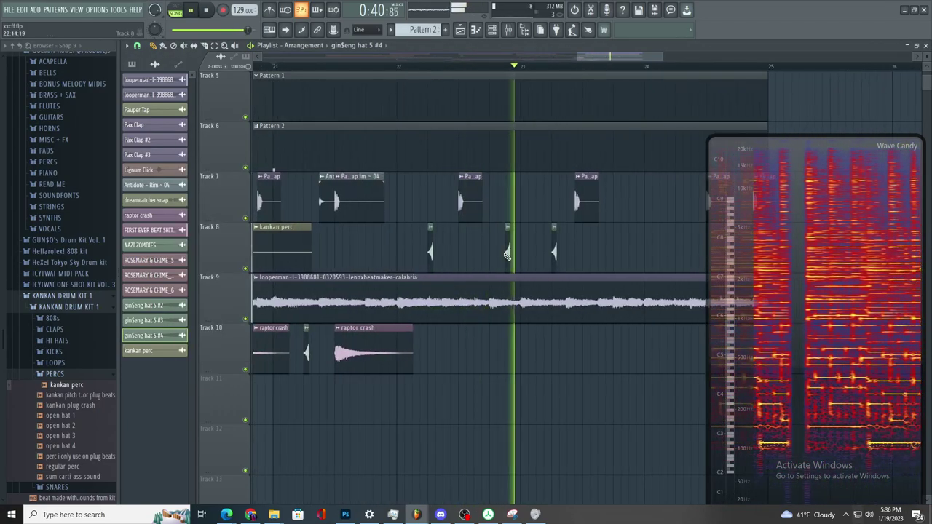
scroll(513, 251, down, 2)
scroll(528, 249, up, 2)
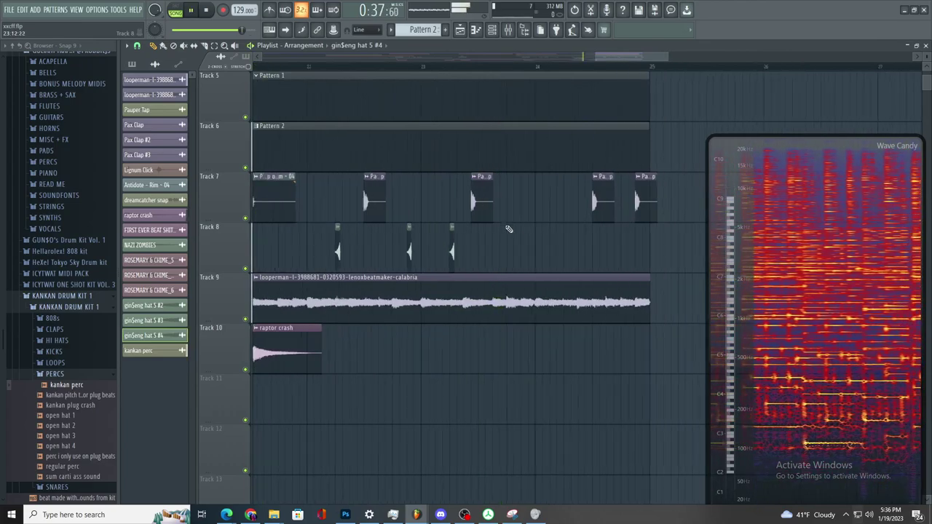
- Add gin$eng hat 5 #3 copies on Track 8 late in bar 23 and early in bar 24
scroll(498, 212, down, 4)
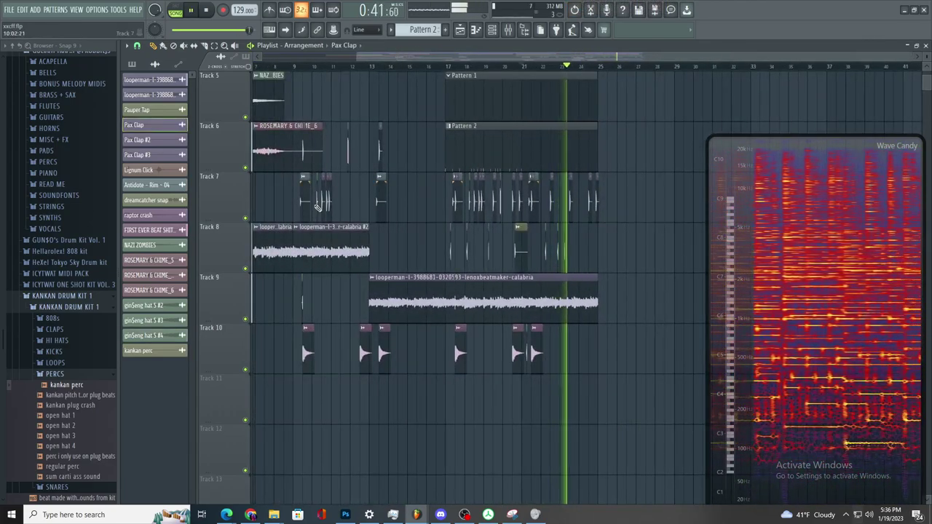
scroll(531, 250, up, 4)
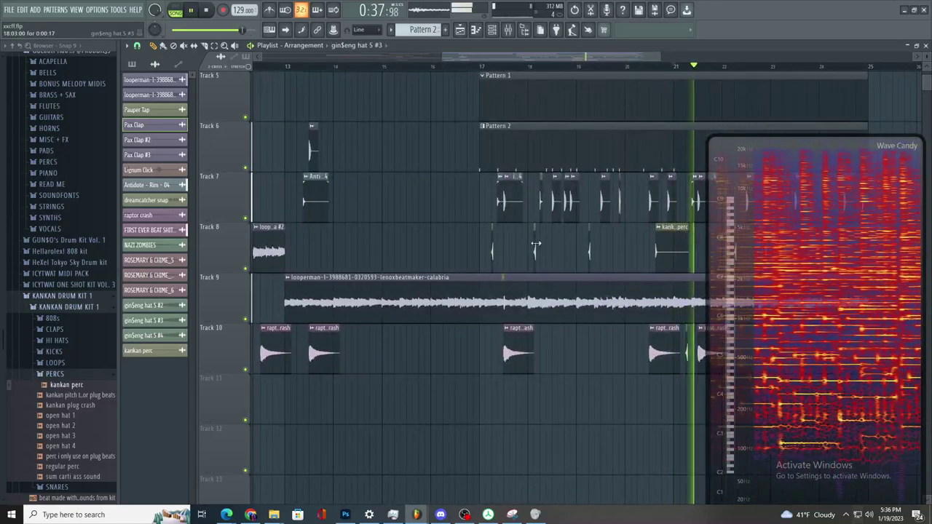
scroll(585, 273, up, 4)
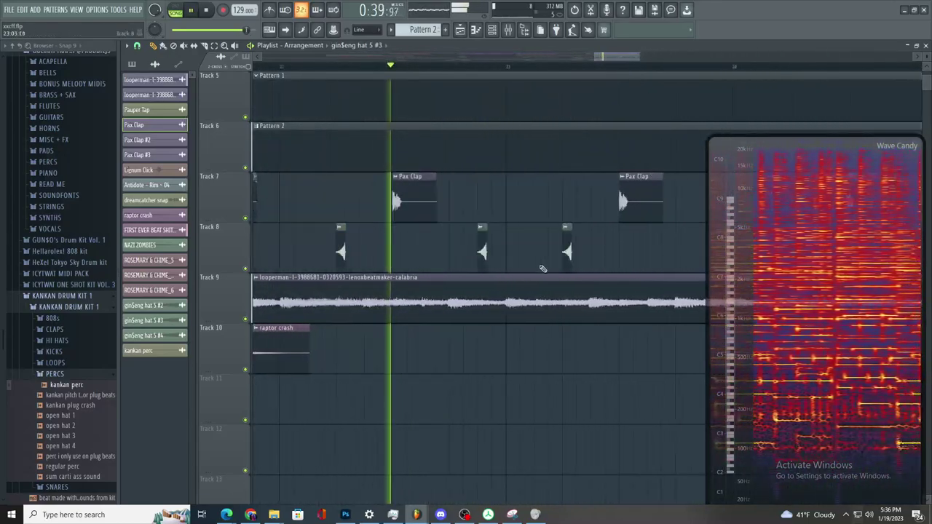
scroll(532, 262, down, 3)
scroll(582, 270, up, 3)
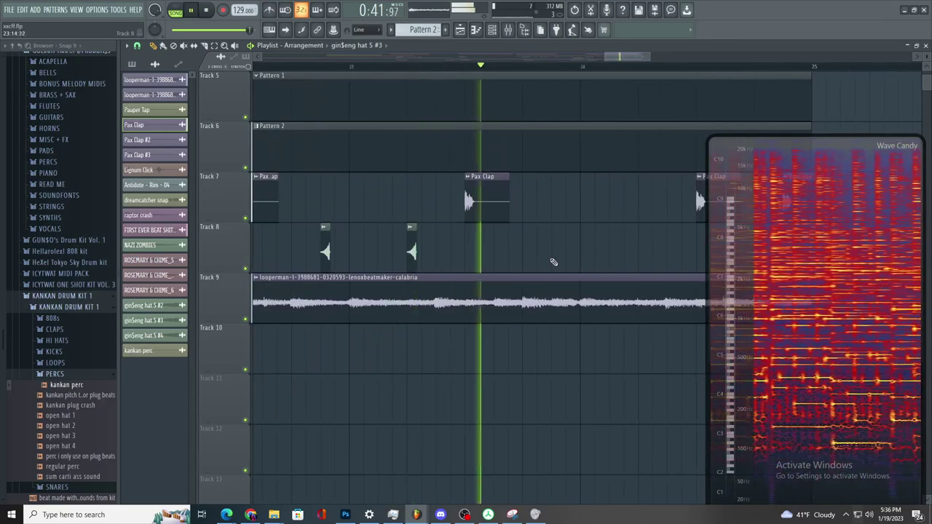
scroll(635, 255, down, 5)
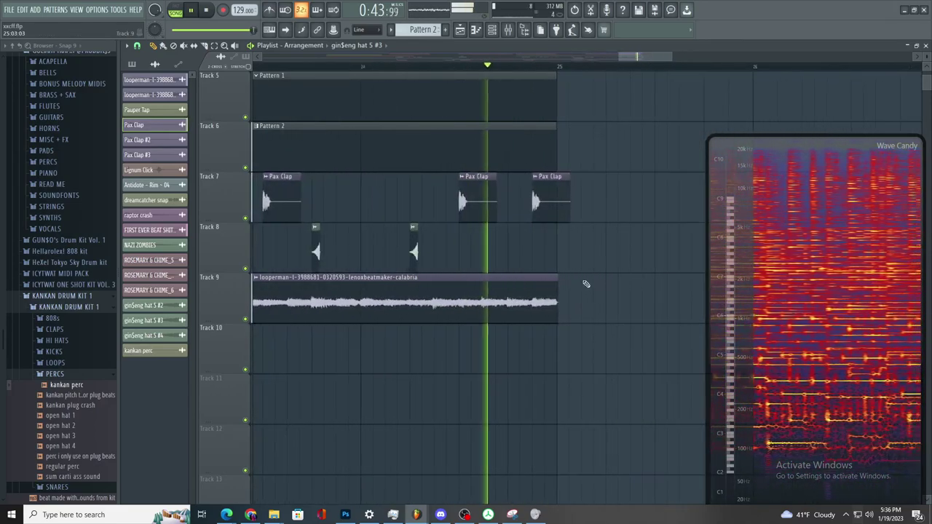
scroll(588, 267, up, 5)
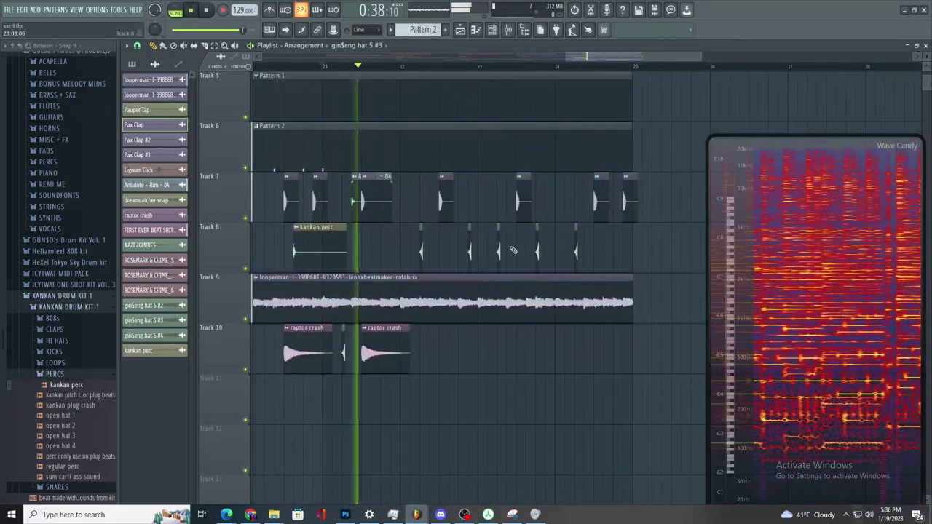
- Place another reversed hat copy on Track 8 at 22:03 and play the section back from just before bar 22
scroll(390, 244, up, 2)
key(space)
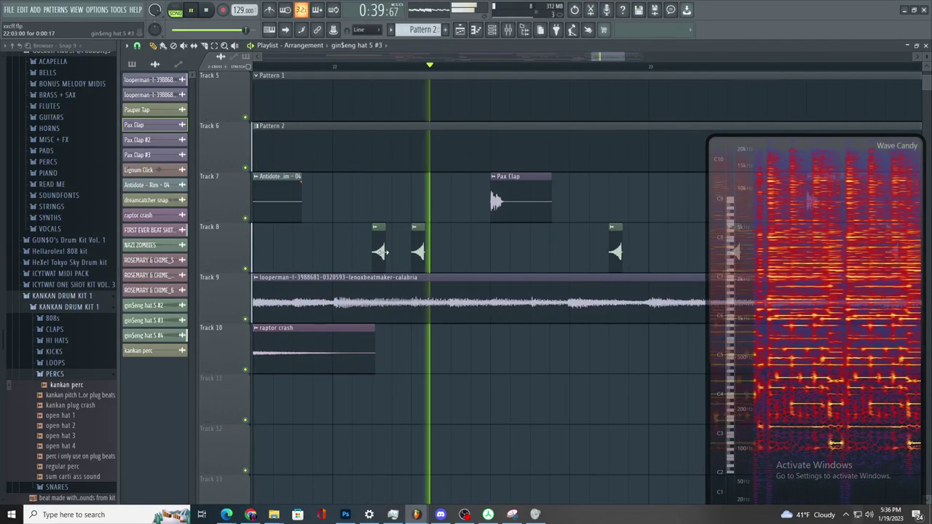
scroll(381, 252, down, 3)
scroll(452, 287, up, 2)
scroll(410, 278, down, 3)
scroll(291, 69, up, 2)
click(285, 66)
scroll(368, 193, up, 3)
key(space)
key(space)
- Replace the clip at 22:03 on Track 8 with gin$eng hat 5 #4, keeping the following reversed hat on Track 7
right_click(391, 246)
click(442, 209)
drag(447, 239, 396, 251)
key(space)
key(space)
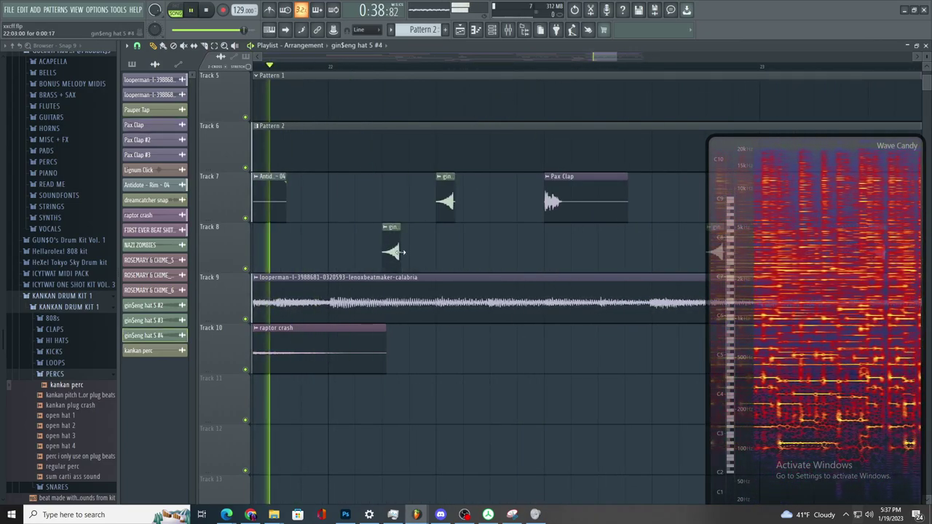
- Make the reversed hat clip at 22:03 on Track 8 unique and open its channel settings
key(space)
click(387, 228)
click(400, 300)
double_click(397, 249)
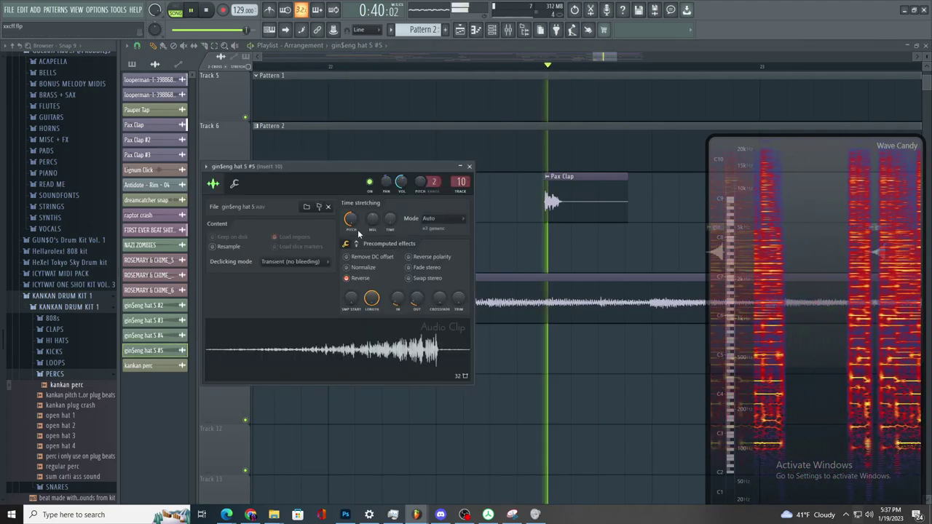
- Try routing gin$eng hat 5 #5 through the effects on mixer Inserts 12 and 14
drag(460, 182, 461, 173)
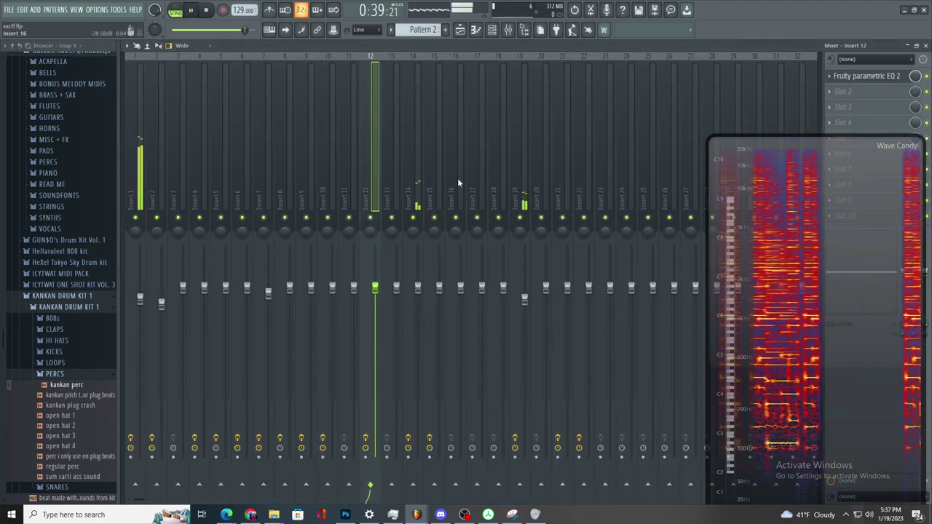
key(space)
click(508, 31)
scroll(460, 182, up, 2)
double_click(460, 182)
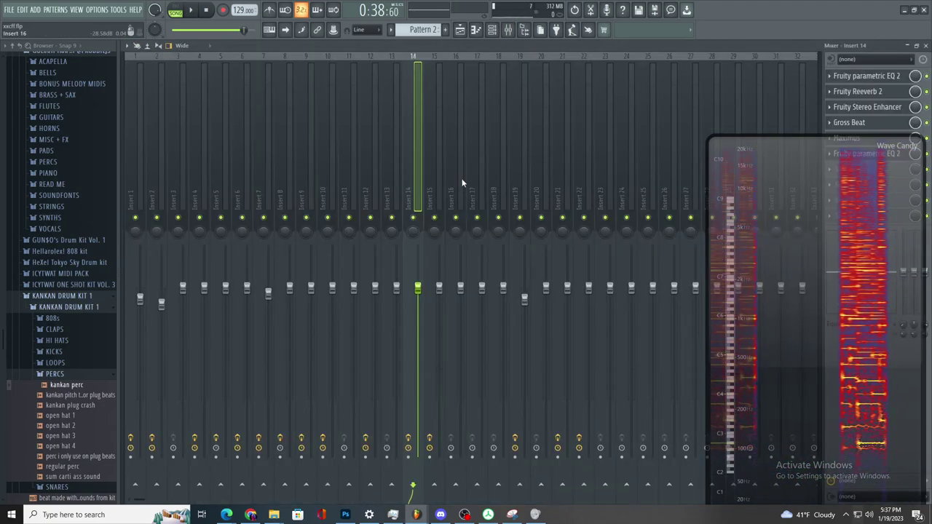
key(space)
click(511, 35)
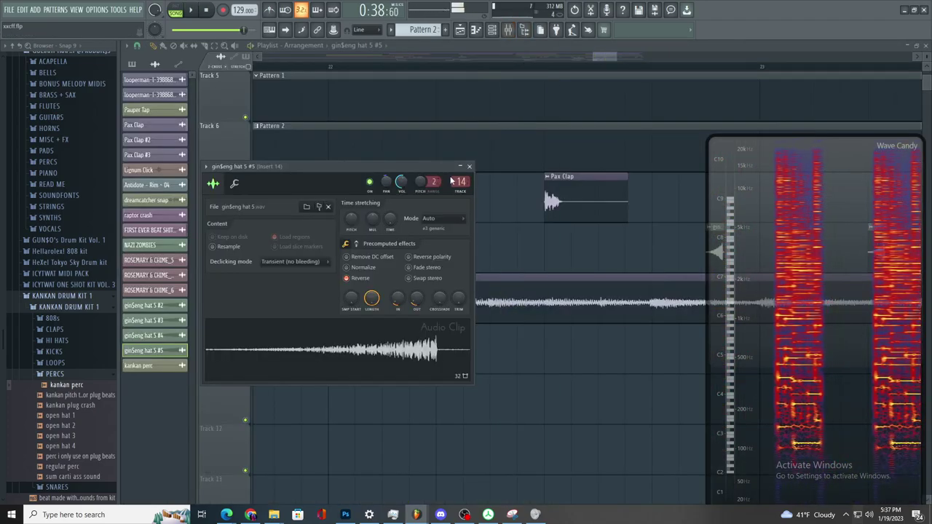
- Route gin$eng hat 5 #5 to the empty mixer Insert 26 and load Gross Beat in its first effect slot
scroll(455, 179, up, 3)
double_click(456, 179)
key(space)
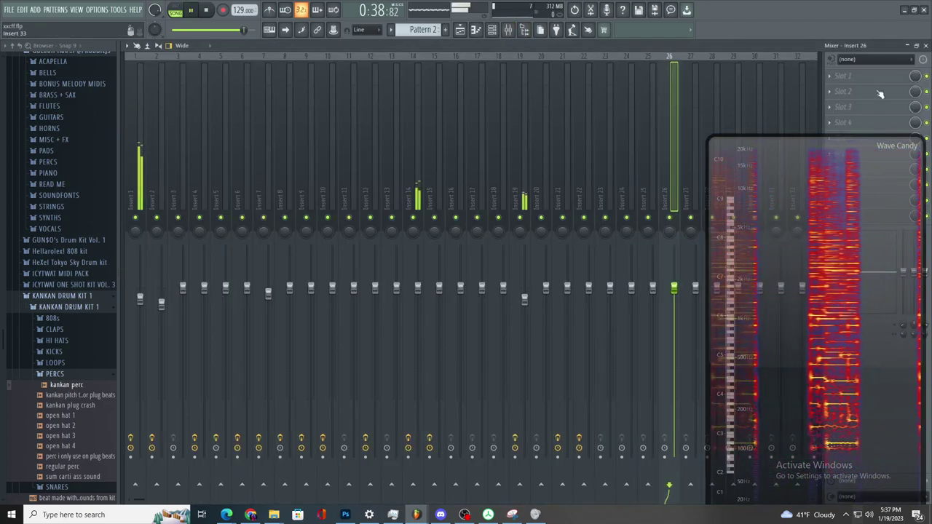
click(871, 74)
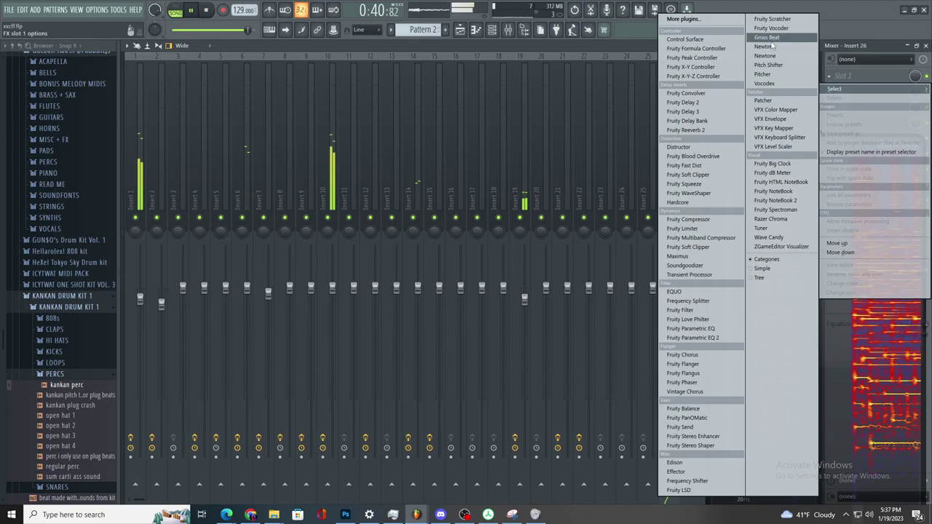
click(766, 38)
key(space)
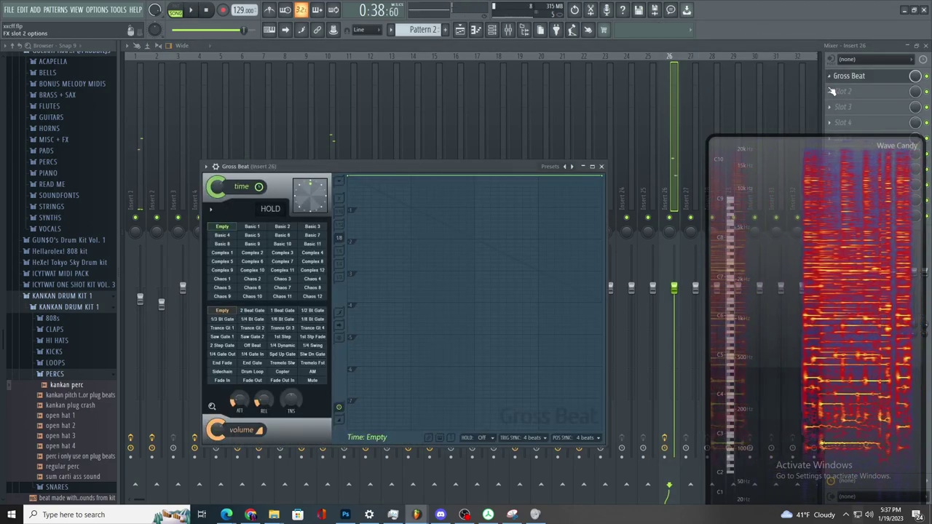
- Add Fruity Parametric EQ 2 to Insert 26, cutting band 5 and strongly boosting band 6 in the high mids
click(831, 90)
click(717, 340)
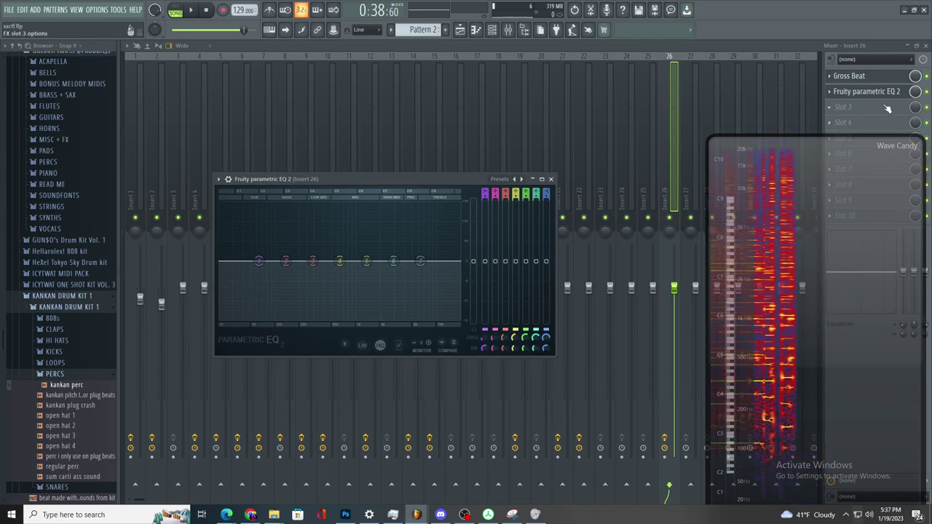
drag(363, 298, 367, 206)
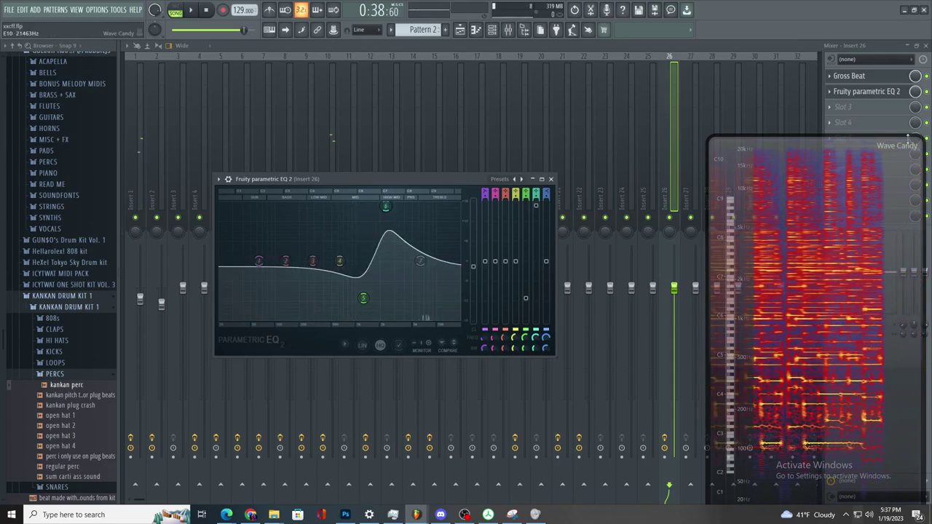
- Add Fruity Reeverb 2 with a wet level of about 50%, followed by Fruity Delay 3, on Insert 26
click(872, 110)
click(699, 131)
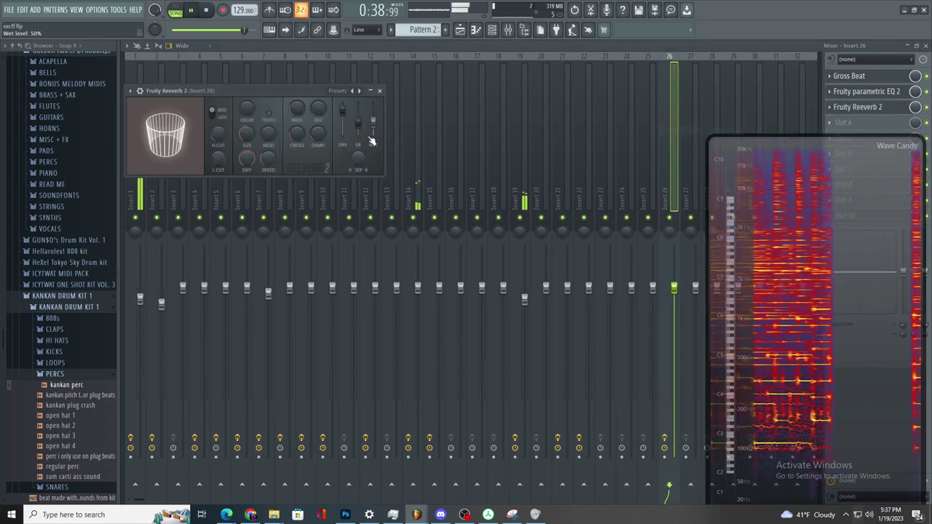
click(865, 123)
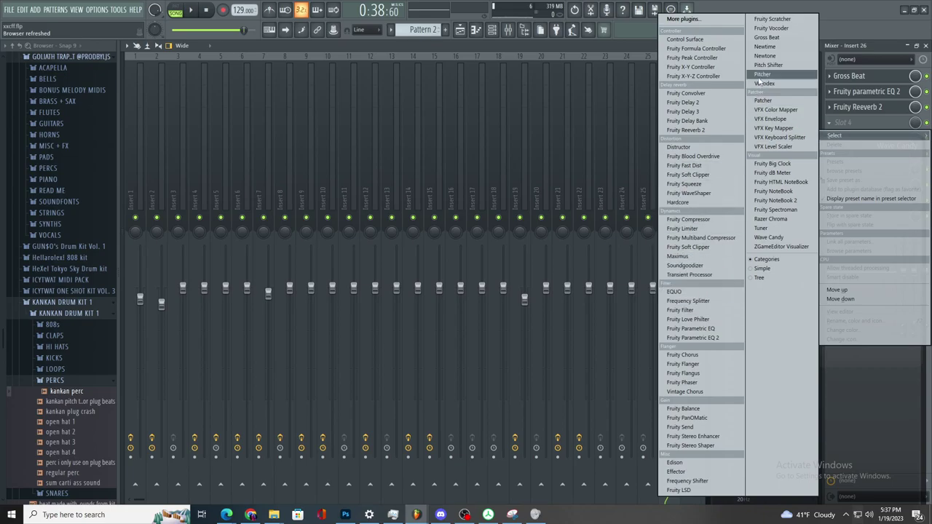
click(720, 111)
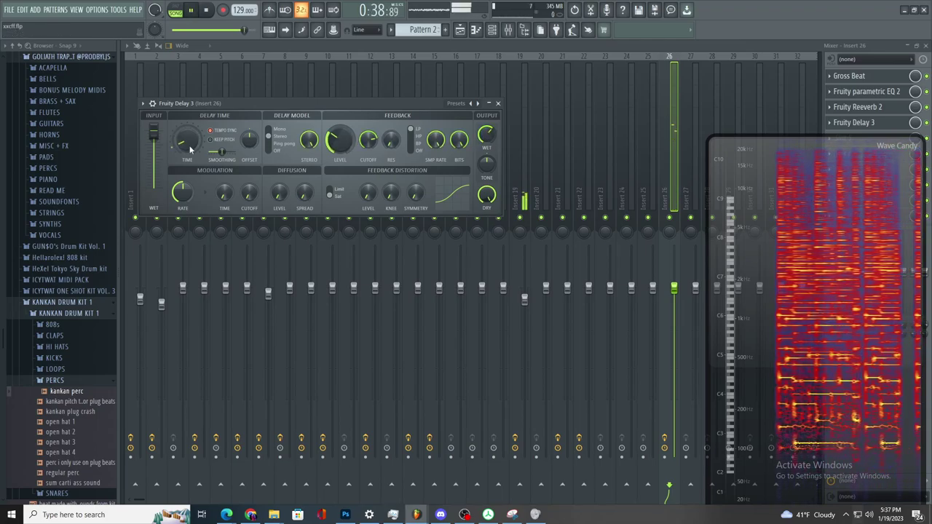
- Delete the reversed hat early in bar 23 on Track 8 and play the arrangement back to check the hats
click(459, 31)
scroll(492, 229, down, 3)
scroll(530, 231, up, 3)
scroll(557, 229, down, 2)
scroll(568, 229, up, 1)
click(257, 67)
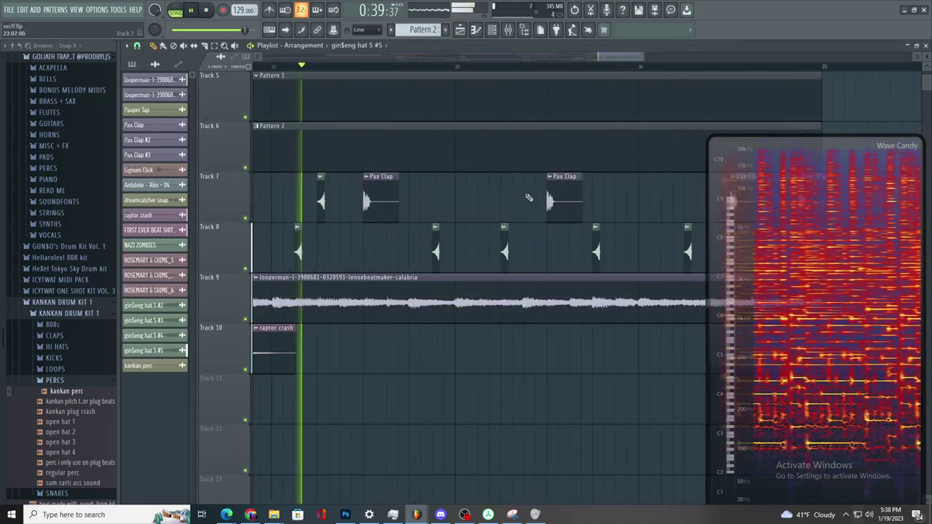
scroll(525, 197, up, 3)
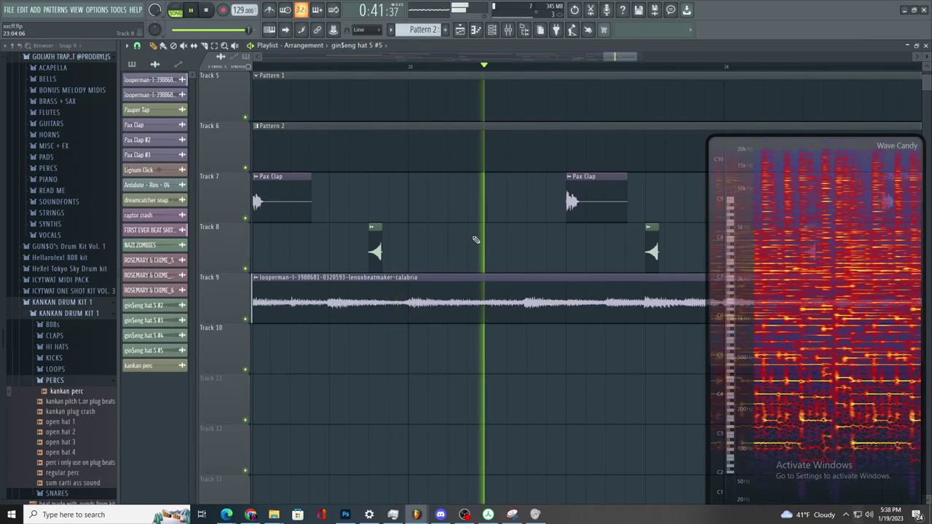
scroll(475, 241, down, 4)
scroll(571, 259, up, 4)
scroll(492, 197, down, 3)
scroll(459, 175, down, 5)
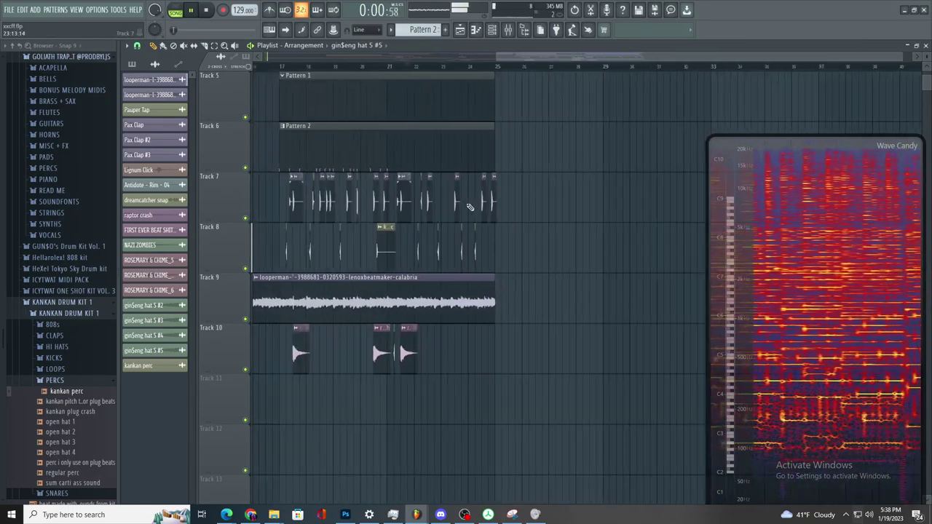
scroll(460, 203, up, 3)
scroll(470, 203, down, 2)
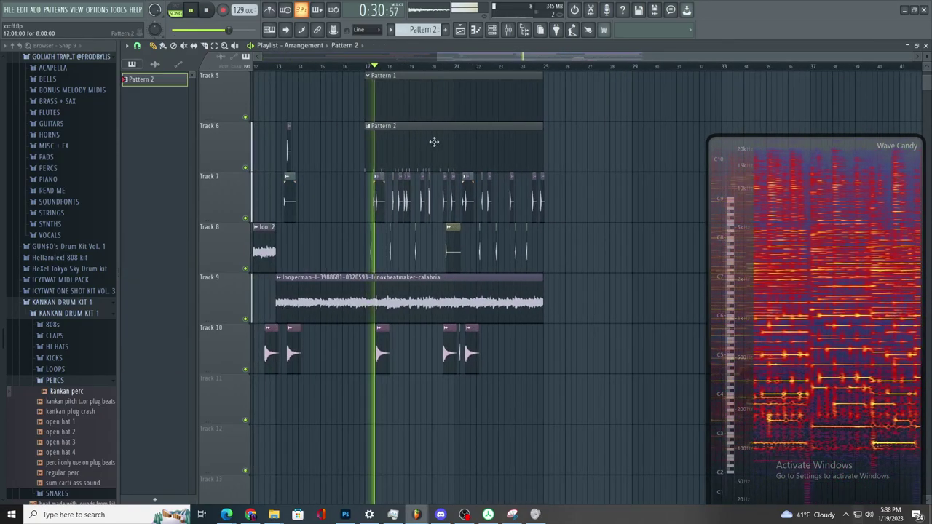
- Copy all Antidote - Hat ~ 02 notes in Pattern 2 so the hat rhythm repeats from bar 5
double_click(432, 141)
scroll(456, 188, down, 4)
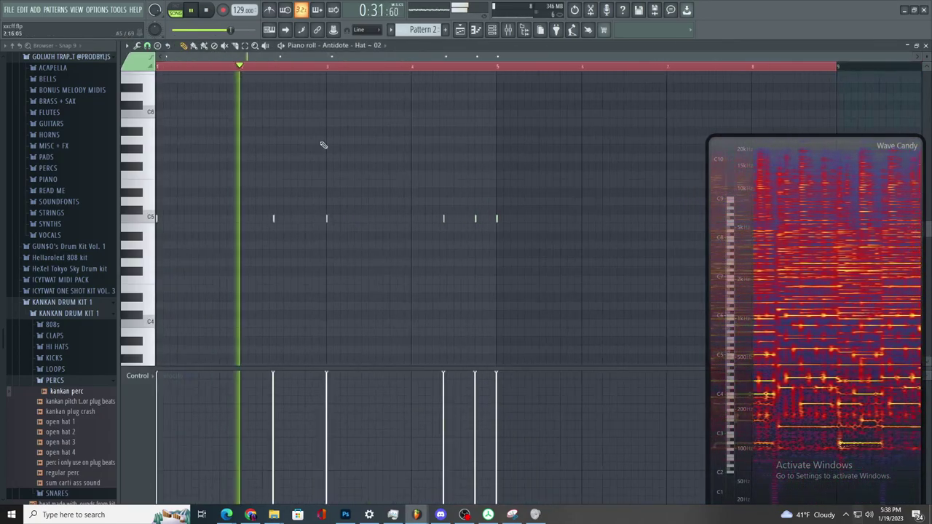
click(245, 47)
drag(661, 212, 135, 384)
click(185, 47)
mouse_move(157, 196)
mouse_down()
mouse_move(504, 196)
mouse_move(465, 196)
mouse_up()
scroll(501, 197, up, 3)
- Duplicate the gin$eng hat 5 notes of Pattern 2 from bars 1 to 4 into bars 5 to 8
click(353, 46)
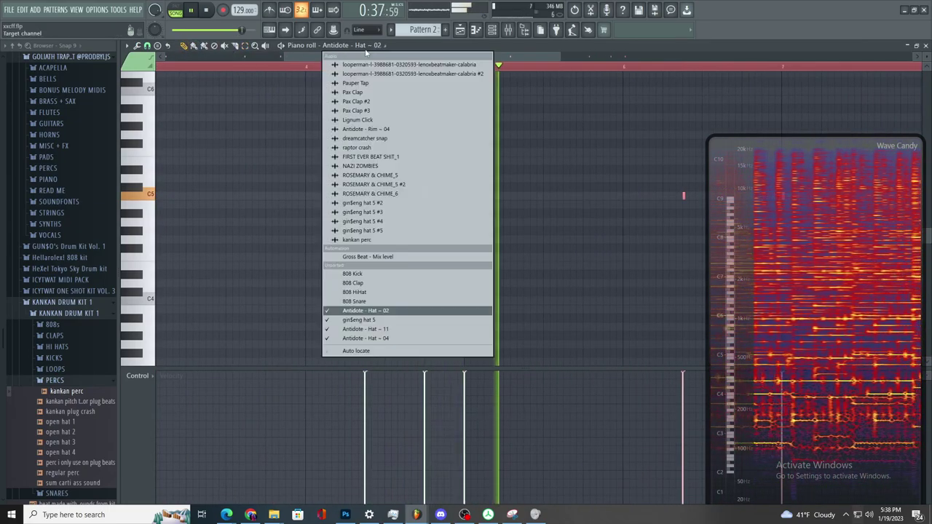
click(359, 320)
scroll(336, 240, down, 4)
key(ctrl+a)
click(185, 47)
drag(178, 196, 179, 194)
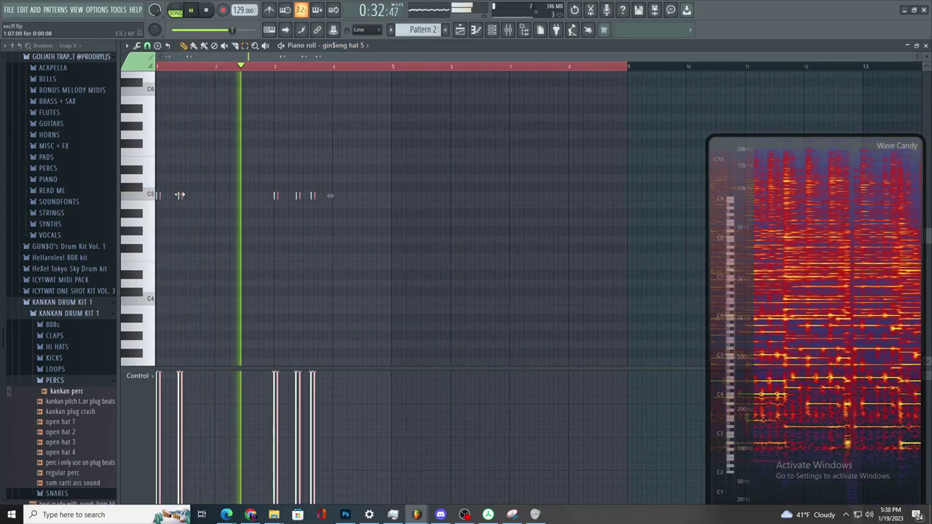
key(ctrl+b)
scroll(426, 198, up, 3)
scroll(423, 202, down, 4)
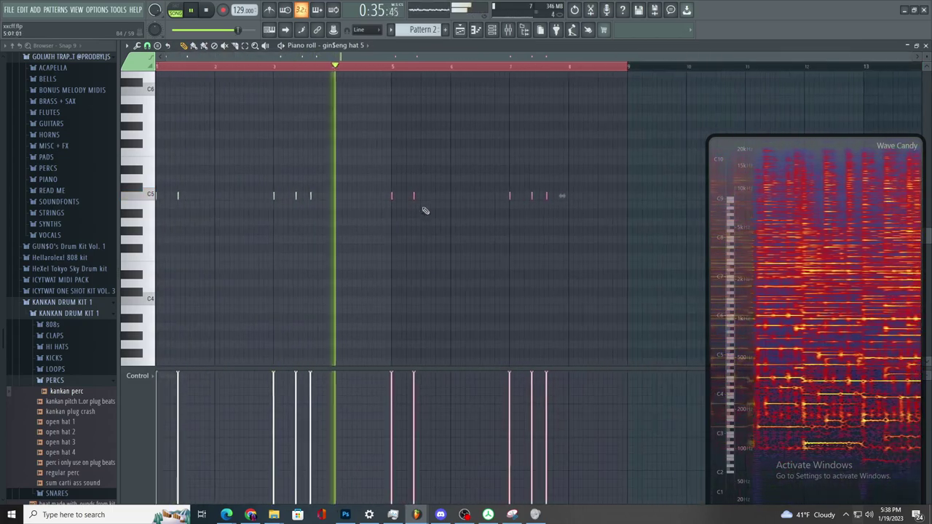
- Duplicate the three Antidote - Hat ~ 11 notes of Pattern 2 from bar 2 into bar 6
click(447, 31)
click(353, 45)
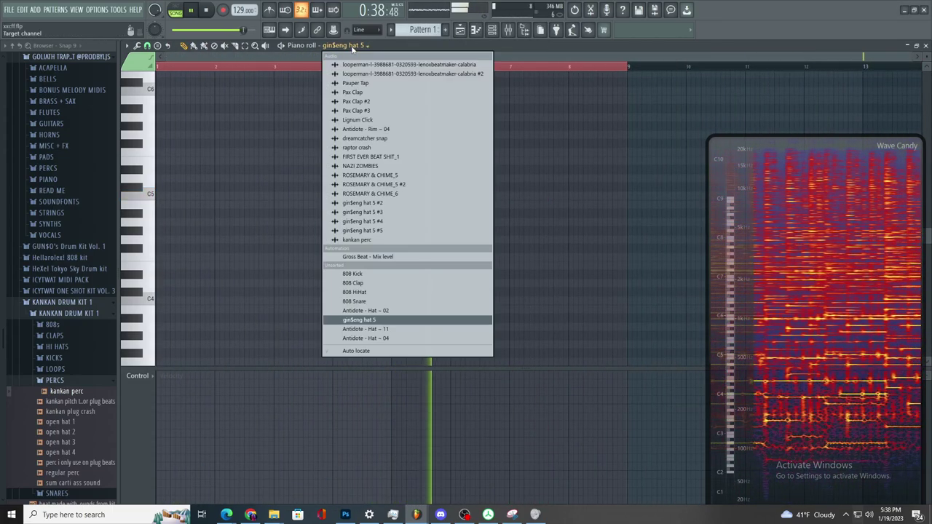
click(385, 329)
scroll(423, 31, down, 1)
click(185, 47)
key(ctrl+b)
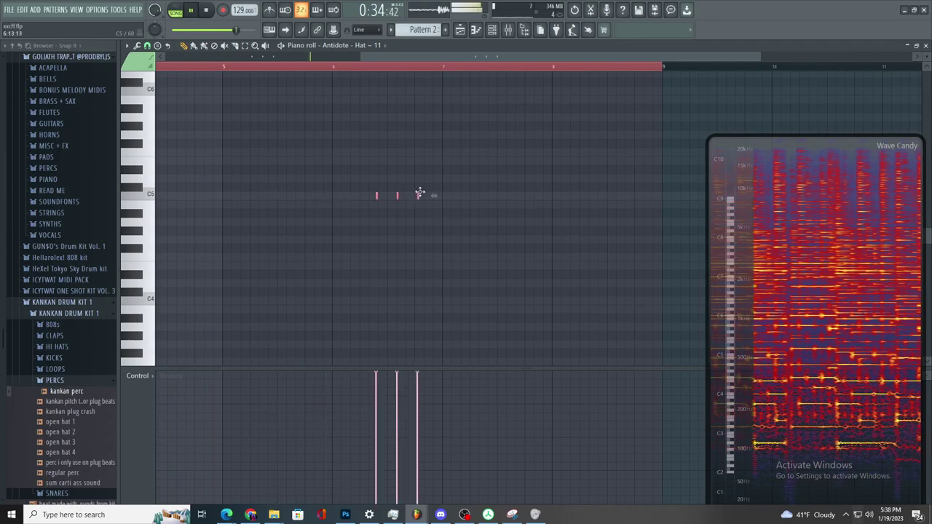
- Add three evenly spaced C5 notes in bar 8 of Pattern 2 for Antidote - Hat ~ 11
ctrl+scroll(423, 194, up, 1)
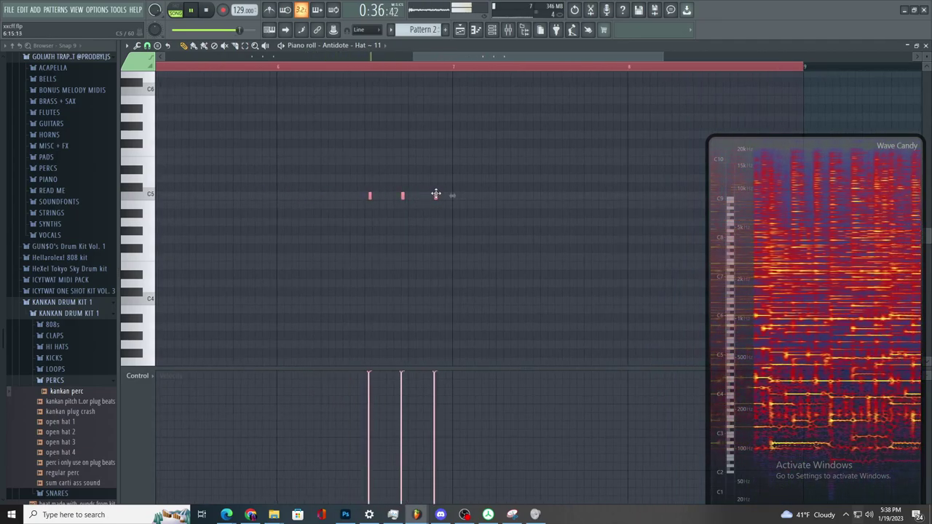
ctrl+scroll(549, 281, down, 3)
ctrl+scroll(606, 290, up, 3)
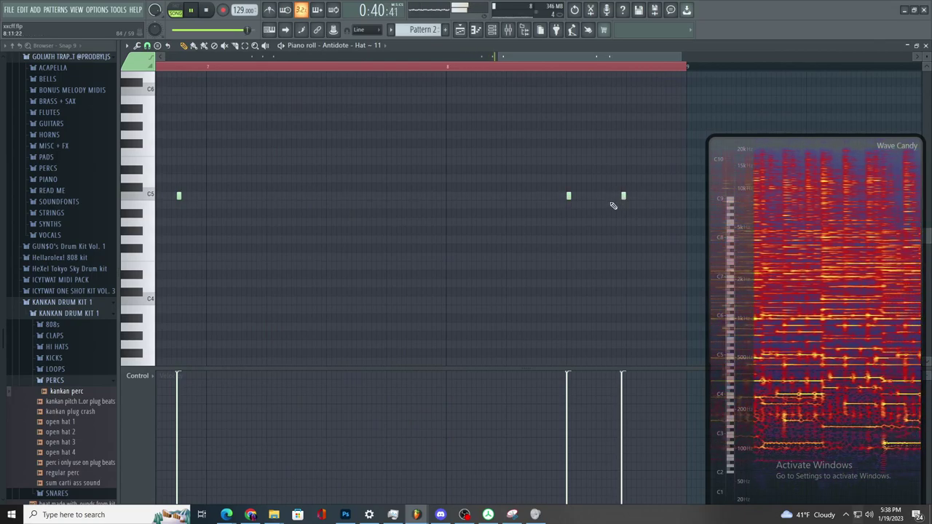
click(506, 195)
ctrl+scroll(518, 253, down, 2)
ctrl+scroll(514, 253, up, 2)
ctrl+scroll(501, 250, down, 4)
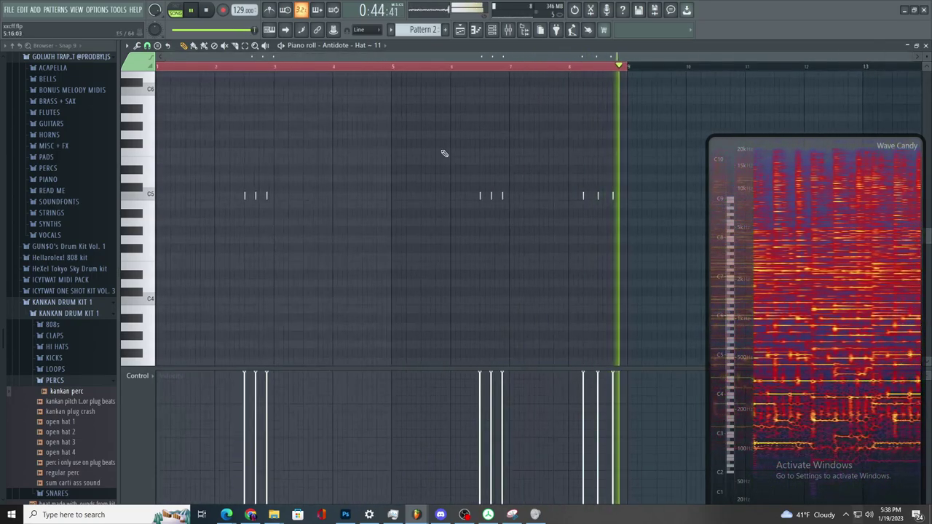
- Copy the Antidote - Hat ~ 04 notes of Pattern 2 from bars 1 to 4 into bars 5 to 8
click(374, 46)
click(404, 338)
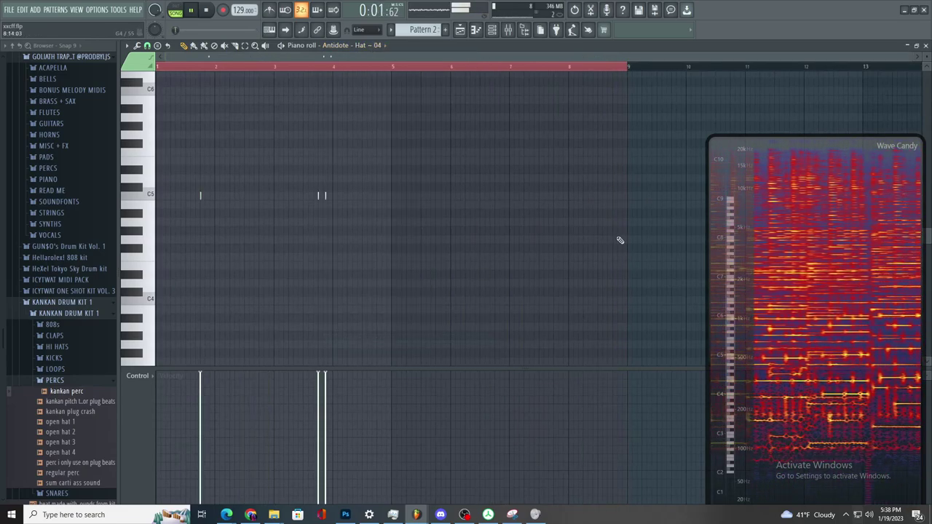
drag(354, 131, 222, 314)
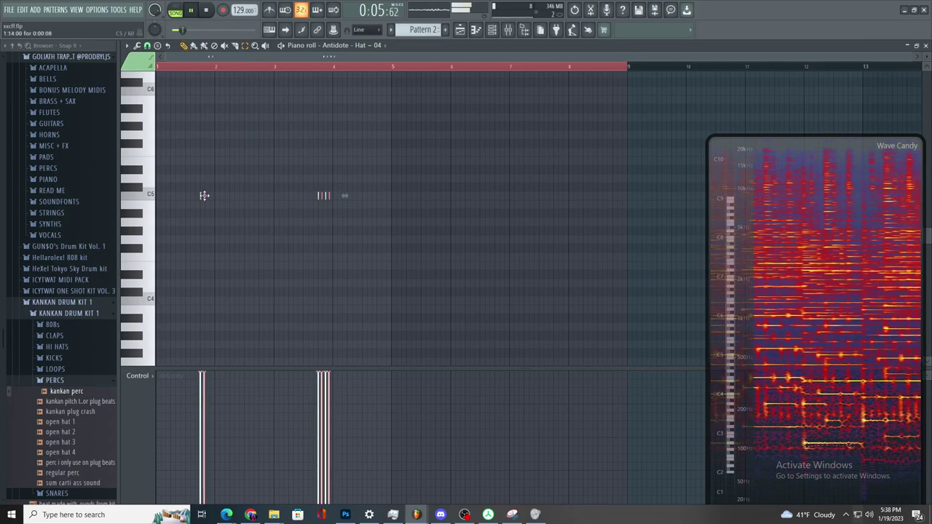
scroll(449, 198, up, 4)
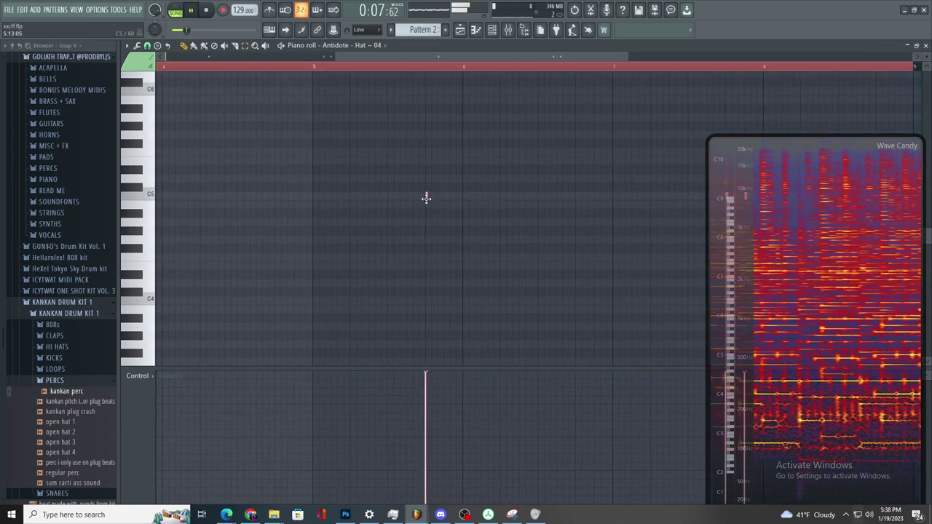
- Return to the playlist and review the arrangement around bar 17 during playback
click(459, 30)
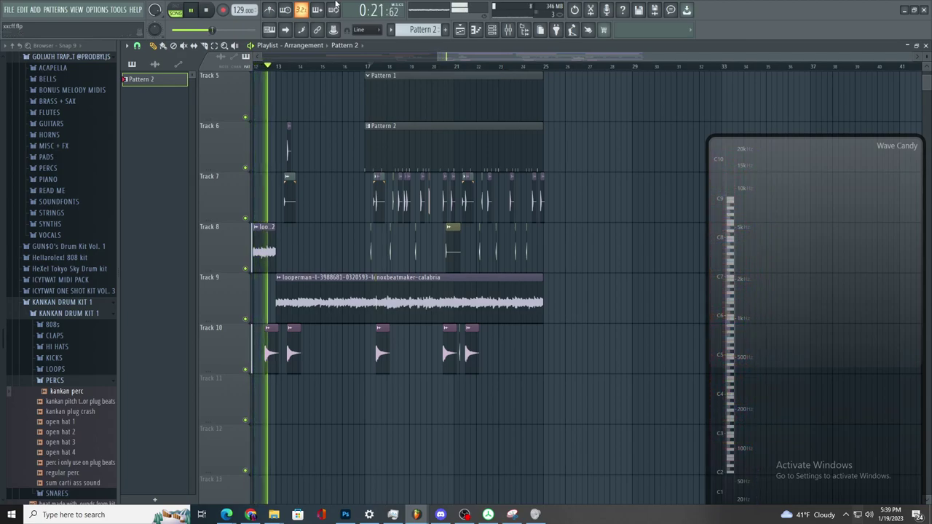
scroll(336, 190, up, 3)
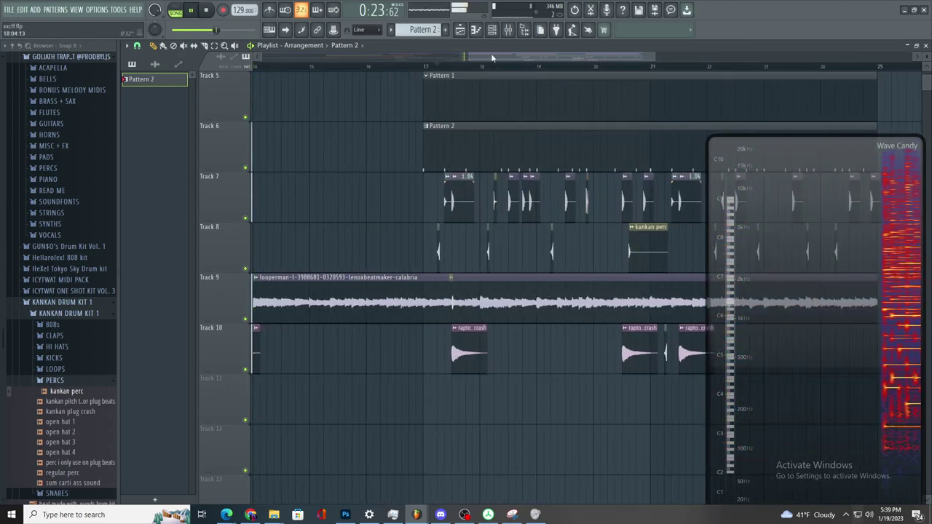
scroll(464, 157, down, 2)
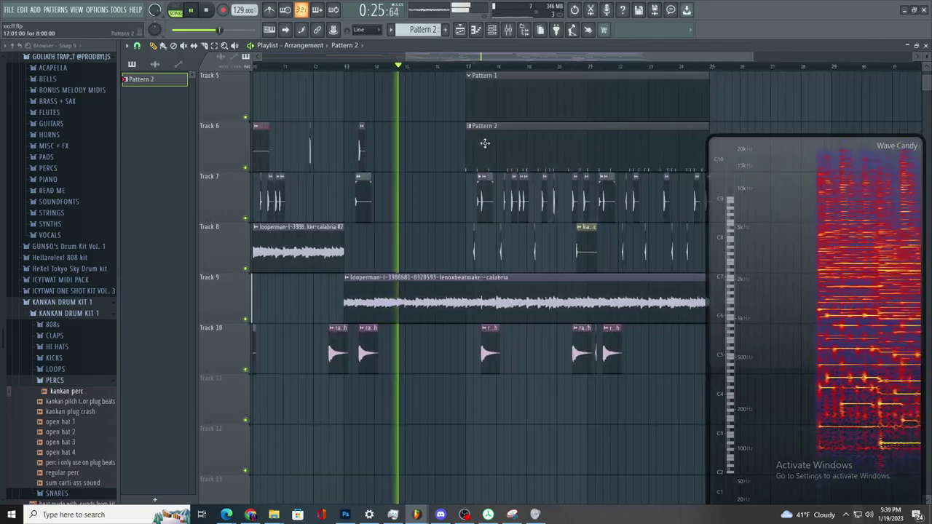
scroll(495, 191, up, 3)
scroll(537, 253, down, 2)
scroll(549, 254, down, 1)
scroll(542, 250, up, 2)
scroll(539, 248, down, 3)
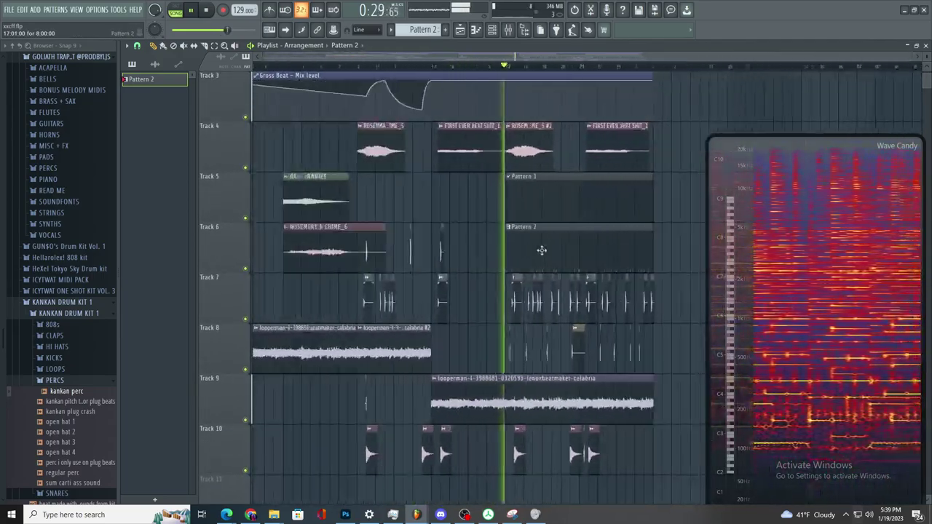
scroll(539, 252, up, 3)
- Continue the looperman loop on Track 9 from bar 25 with two back-to-back clips, making the second one from bar 29 unique
click(428, 348)
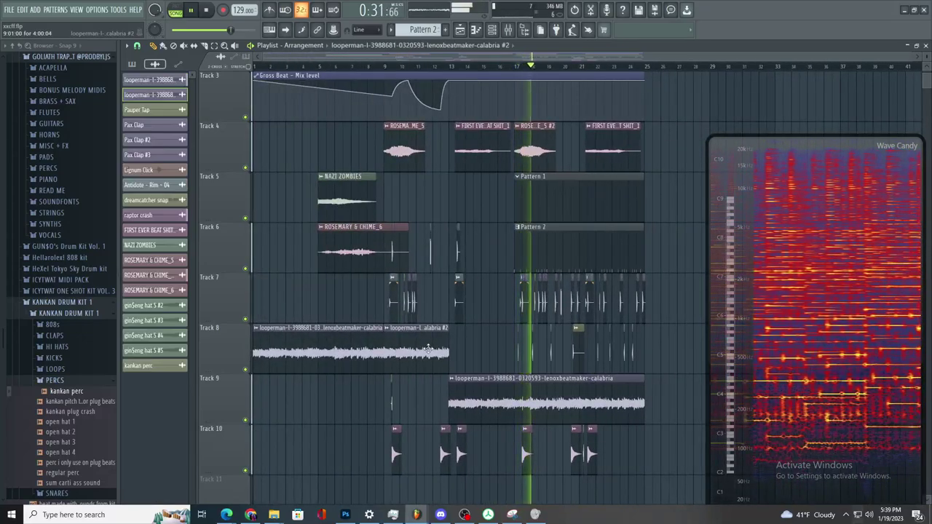
drag(735, 144, 905, 179)
click(657, 402)
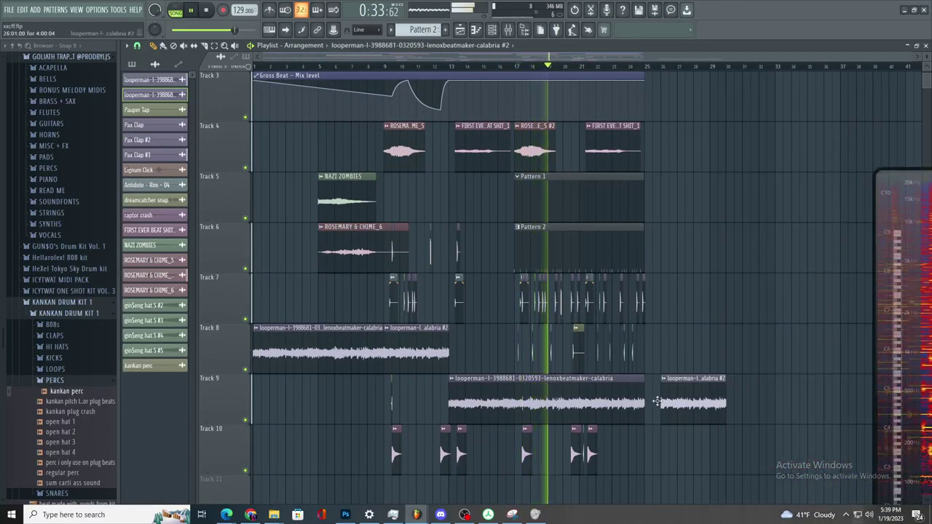
drag(794, 402, 673, 418)
click(722, 333)
right_click(722, 332)
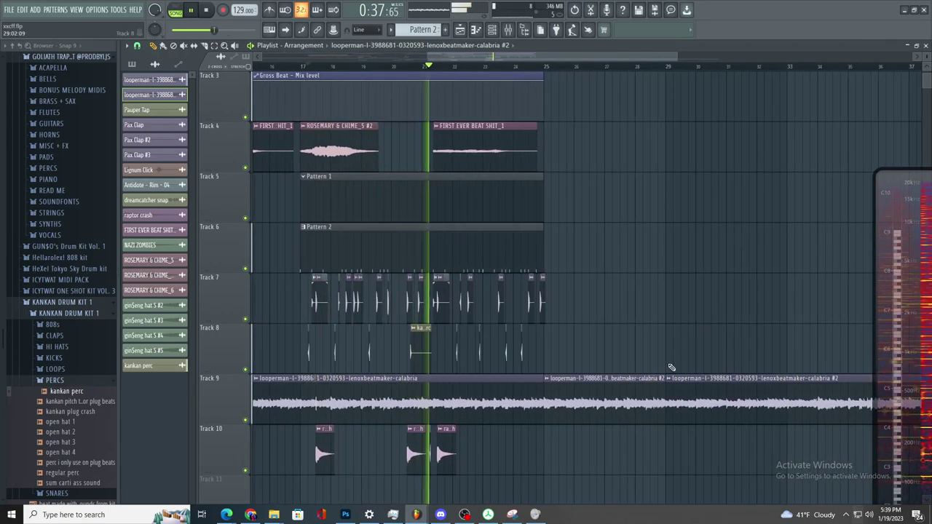
click(652, 381)
click(662, 447)
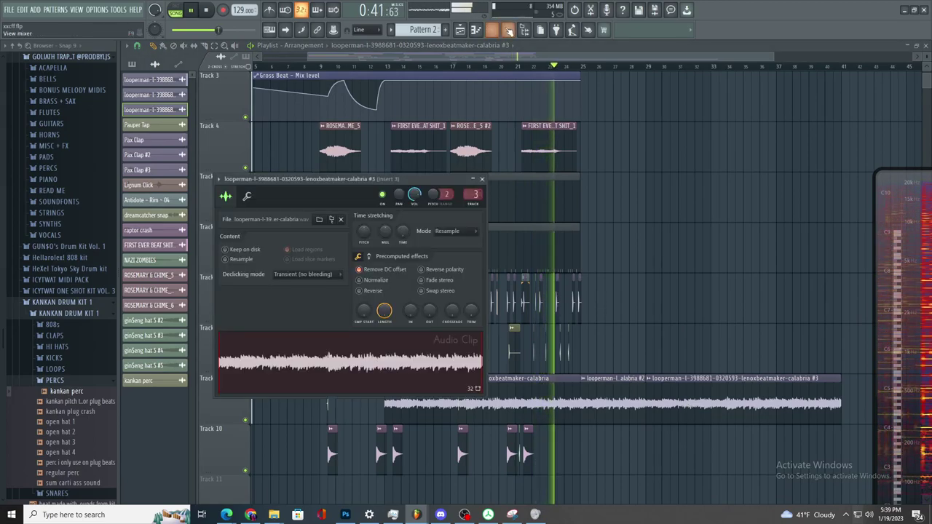
- Load Fruity Stereo Enhancer and Fruity Love Philter into the first two effect slots of Insert 3
click(509, 30)
click(874, 76)
mouse_move(834, 88)
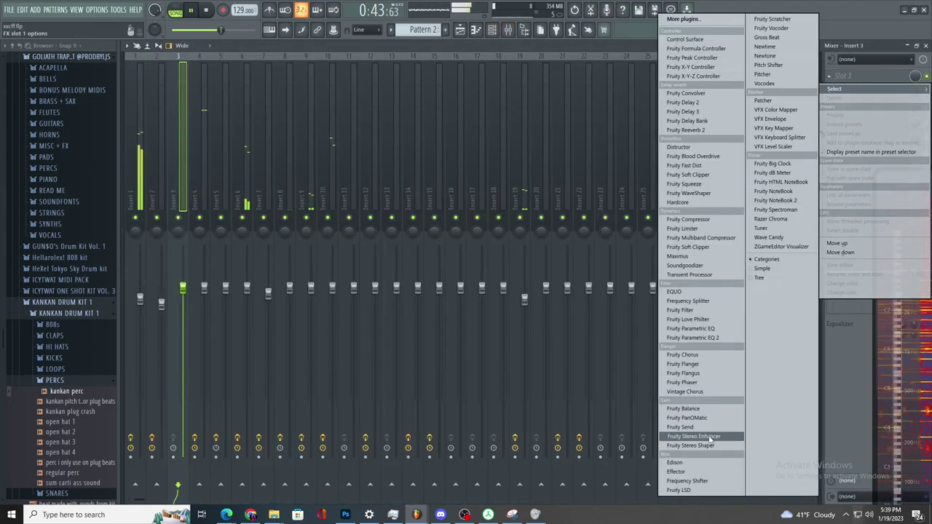
click(709, 438)
click(850, 92)
mouse_move(833, 104)
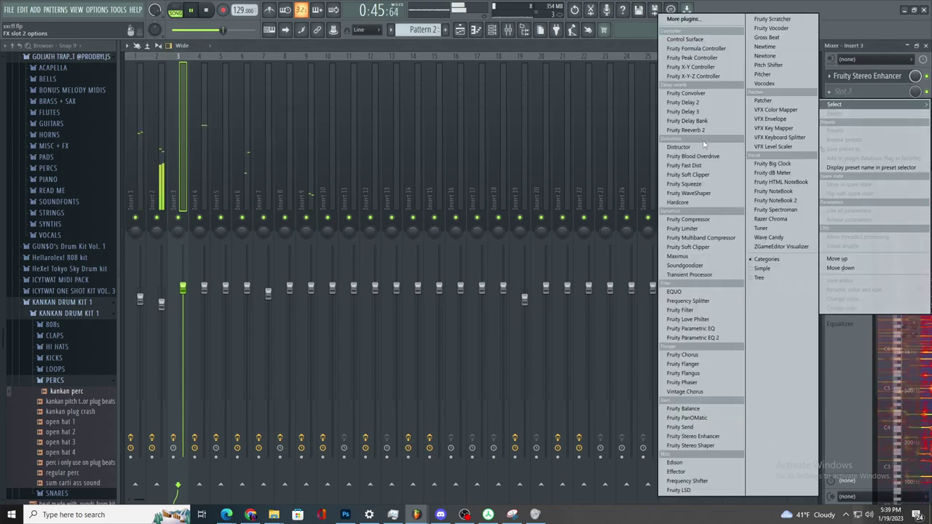
click(687, 319)
- Create an automation clip for the Filter 1 cutoff frequency of Love Philter on Insert 3 and return to the playlist
right_click(201, 181)
click(237, 263)
click(460, 29)
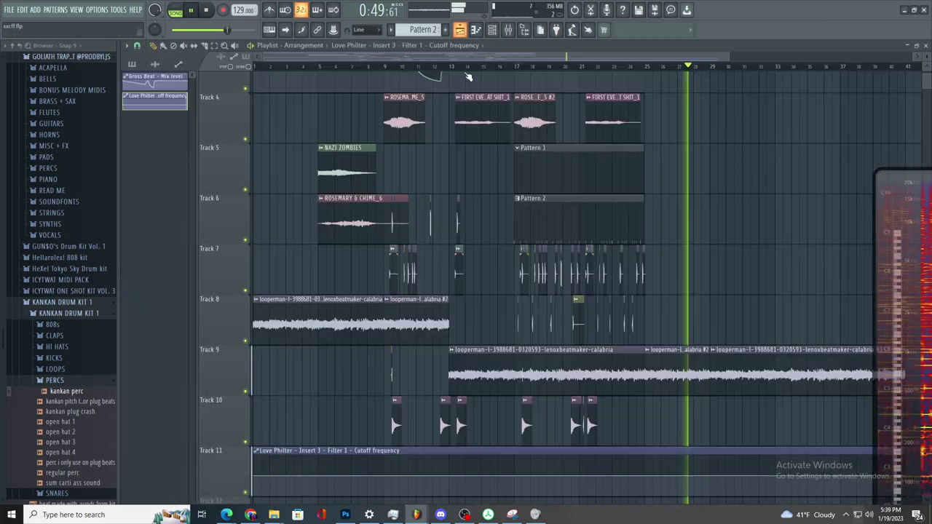
- Copy the pattern, percussion, crash and sample clips of bars 17 to 24 on Tracks 4 to 8 and 10 to bar 25
click(440, 68)
drag(687, 94, 517, 340)
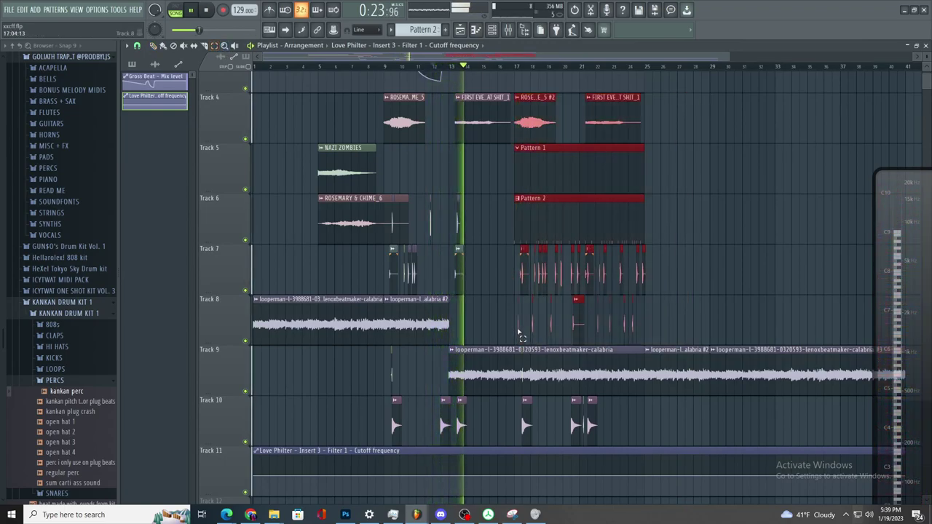
scroll(583, 338, up, 4)
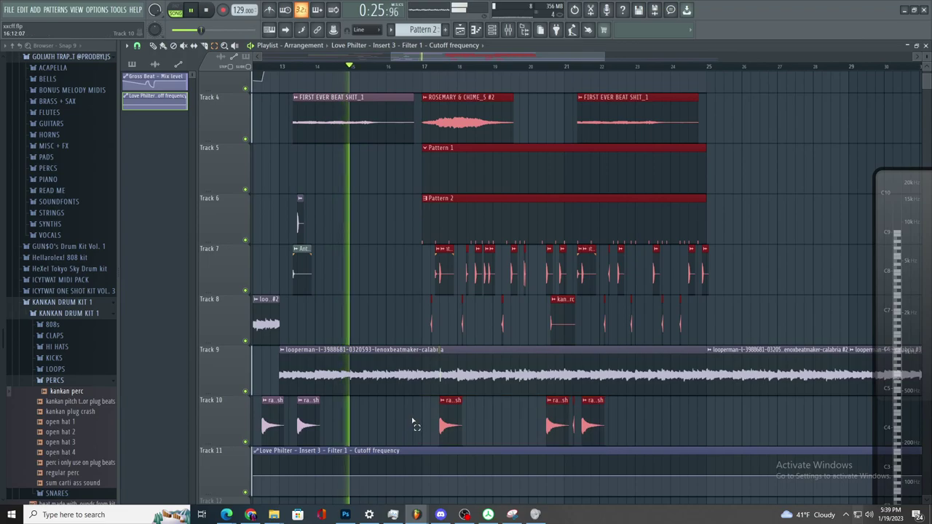
click(153, 46)
key(ctrl+v)
drag(285, 165, 744, 166)
scroll(596, 256, down, 1)
scroll(595, 255, up, 1)
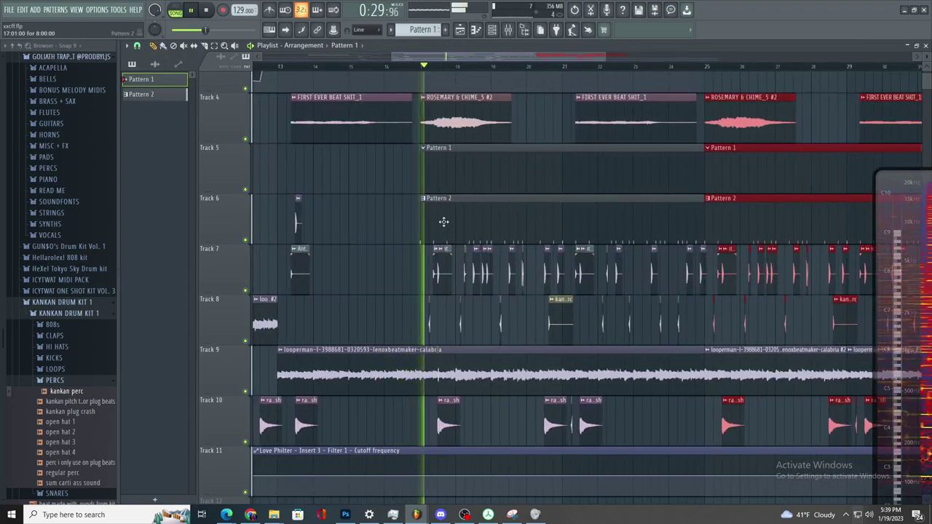
key(space)
key(space)
key(ctrl+v)
key(ctrl+z)
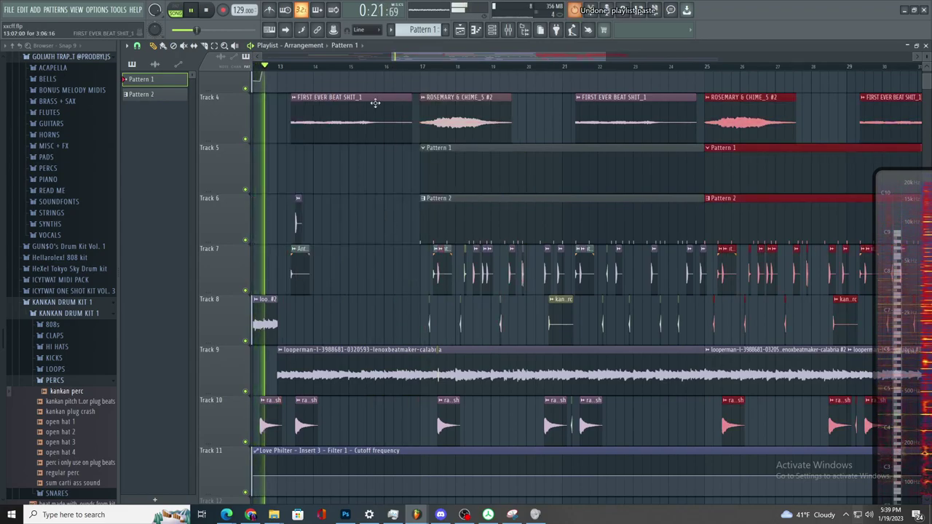
- Try placing an extra clip on Track 8 in bar 16 and undo it
scroll(411, 233, up, 3)
scroll(428, 280, down, 2)
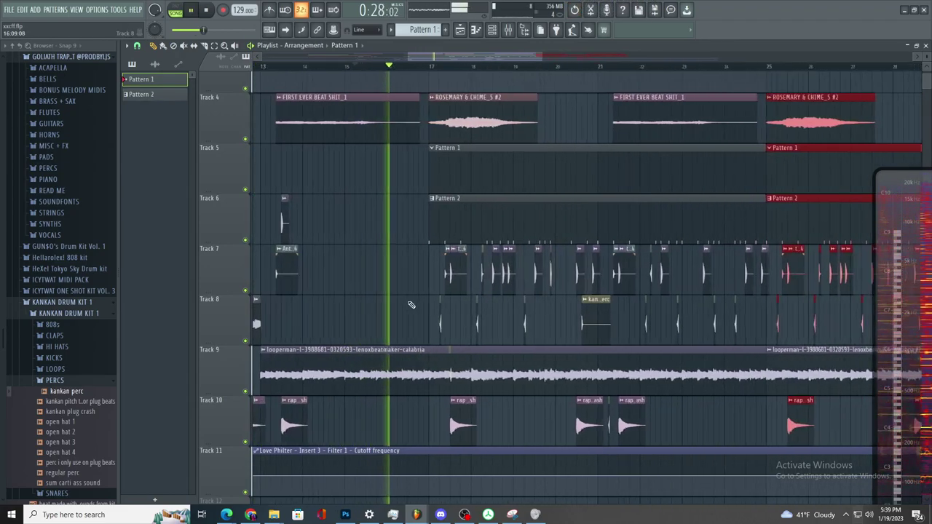
scroll(412, 306, up, 3)
drag(412, 307, 451, 316)
key(space)
key(space)
click(707, 323)
key(ctrl+z)
- Place a gin$eng hat 5 #4 clip in bar 16 on Track 8, followed by a kankan perc clip at 16:09:00
scroll(650, 336, down, 4)
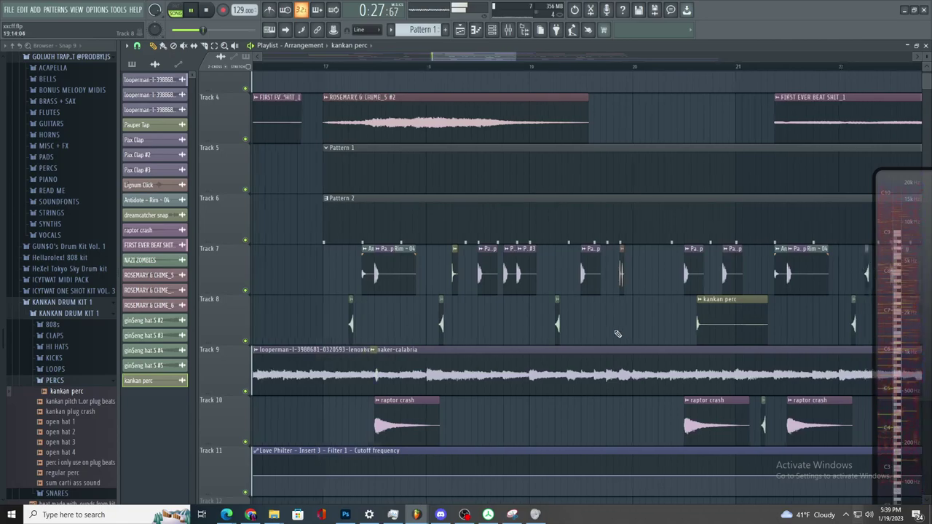
scroll(594, 325, up, 2)
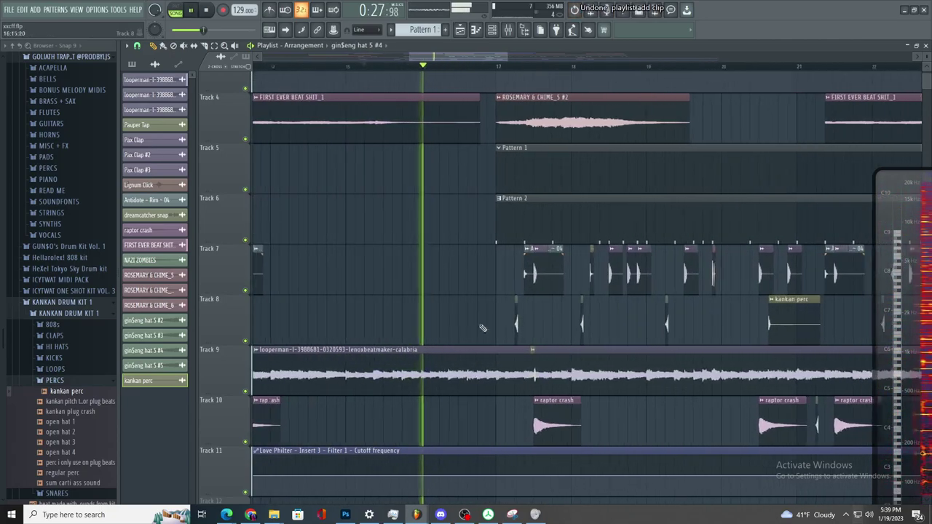
scroll(520, 330, up, 1)
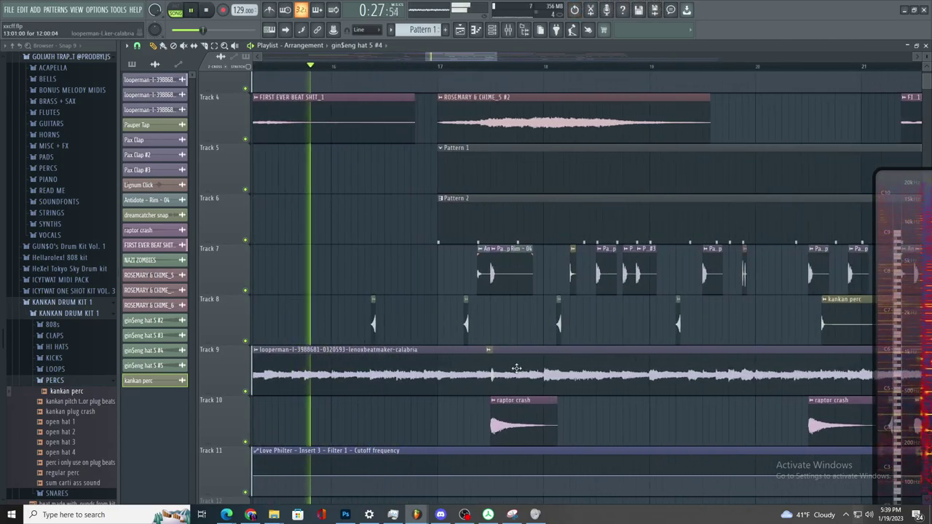
scroll(446, 318, up, 3)
click(446, 318)
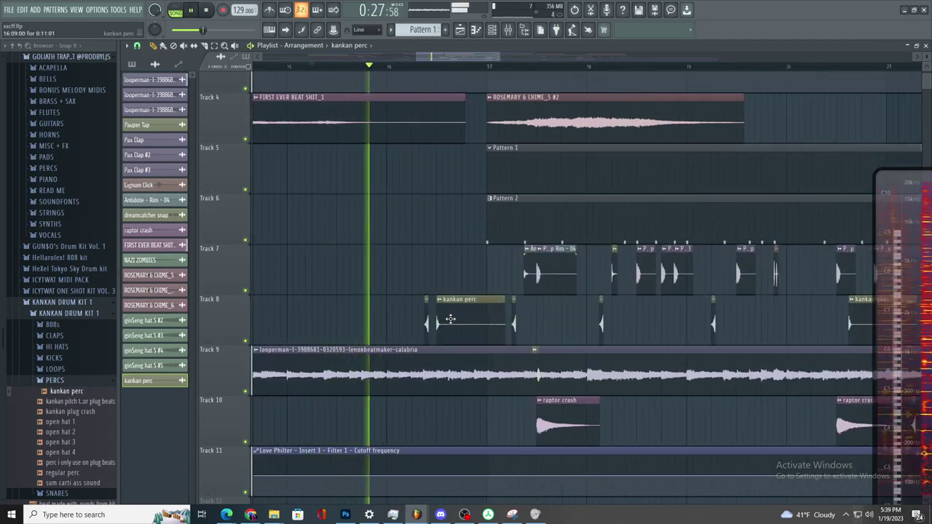
- Try an extra hit on Track 7 in bar 16 during playback and delete it
scroll(445, 318, down, 3)
scroll(693, 391, up, 2)
click(750, 430)
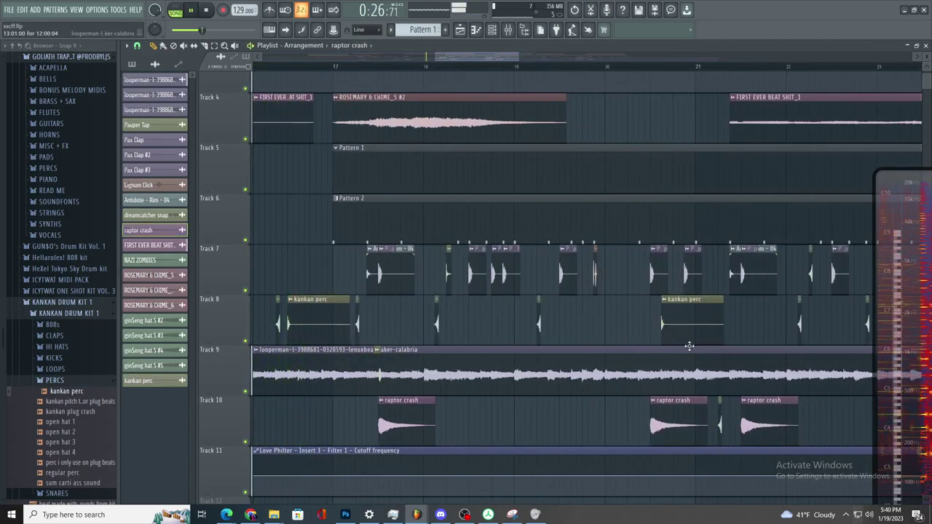
scroll(492, 299, down, 2)
scroll(398, 317, up, 2)
drag(371, 272, 365, 274)
key(space)
key(space)
right_click(367, 280)
scroll(367, 282, down, 4)
scroll(399, 289, up, 3)
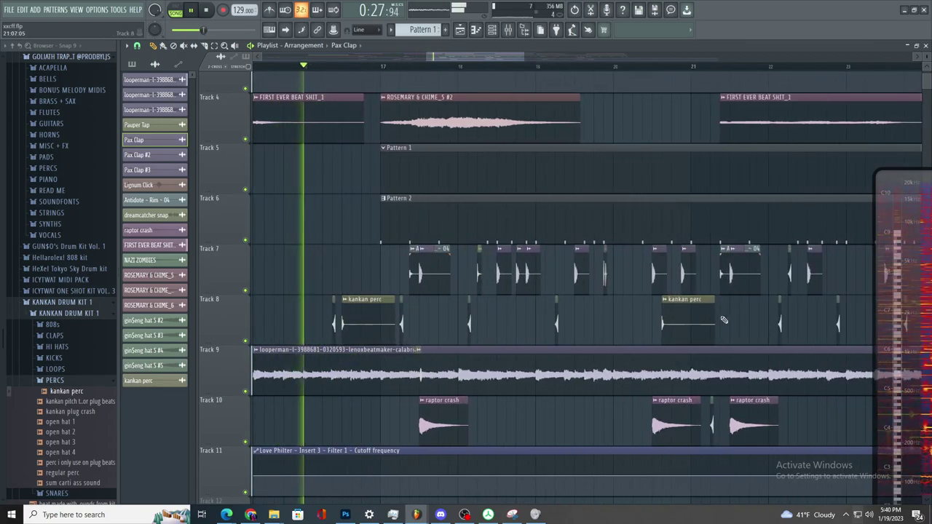
- Place a raptor crash clip on Track 7 at 16:09:00 with reduced volume and play the transition into bar 17
drag(326, 275, 342, 260)
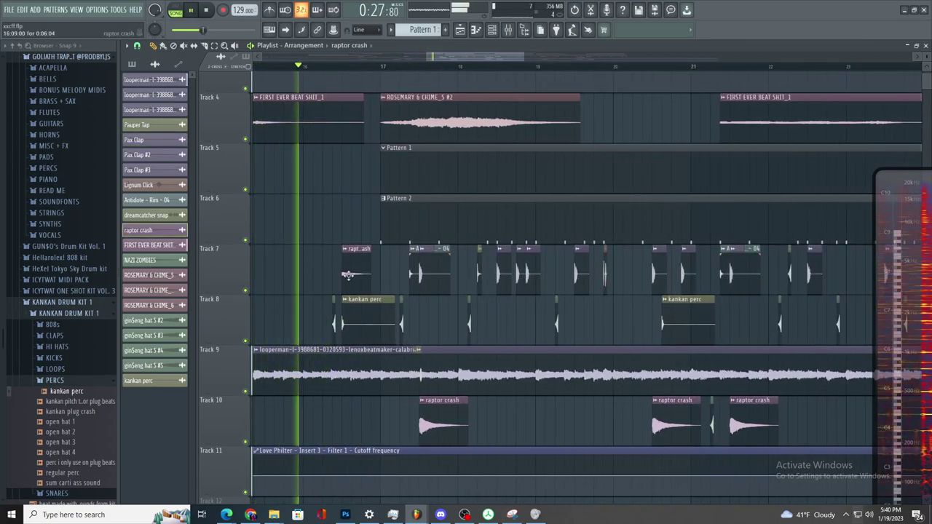
scroll(342, 261, up, 2)
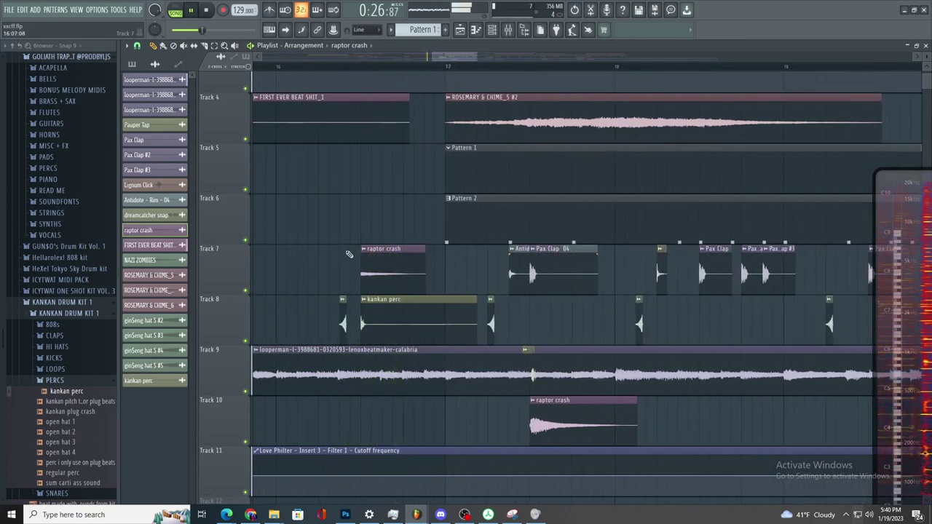
scroll(348, 255, down, 1)
scroll(364, 265, up, 2)
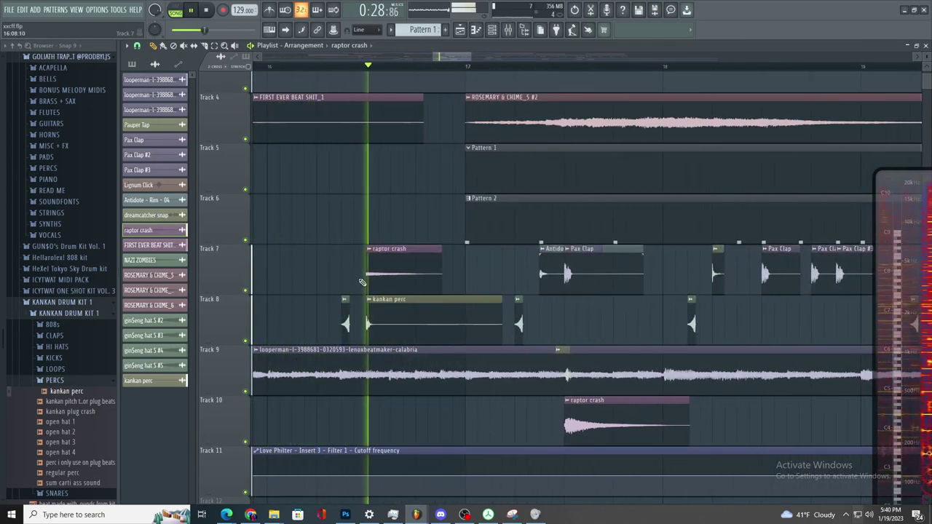
scroll(360, 285, down, 4)
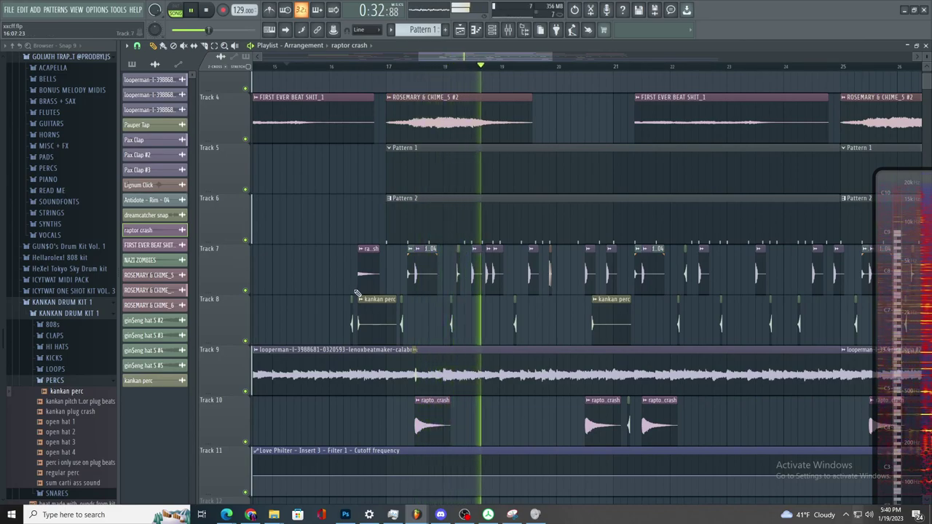
scroll(425, 320, down, 2)
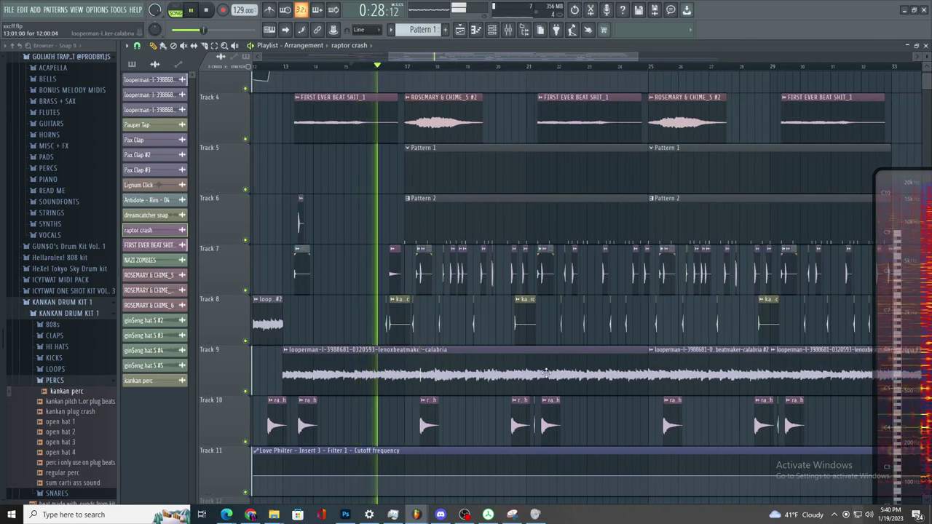
- Place raptor crash clips on Track 10 at 18:09:00 and 19:09:00, each 0:08:04 long, and audition them
scroll(479, 388, up, 3)
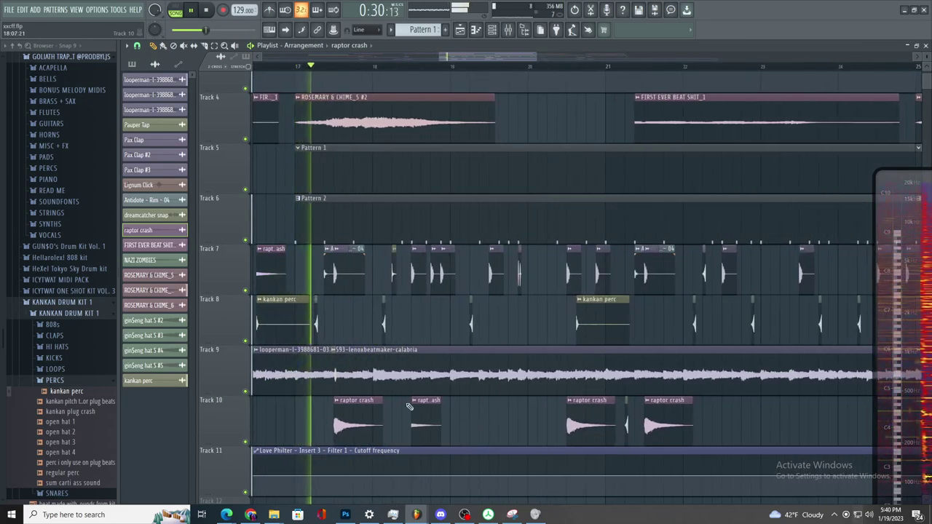
mouse_move(413, 426)
mouse_down()
mouse_move(404, 428)
mouse_move(425, 435)
mouse_up()
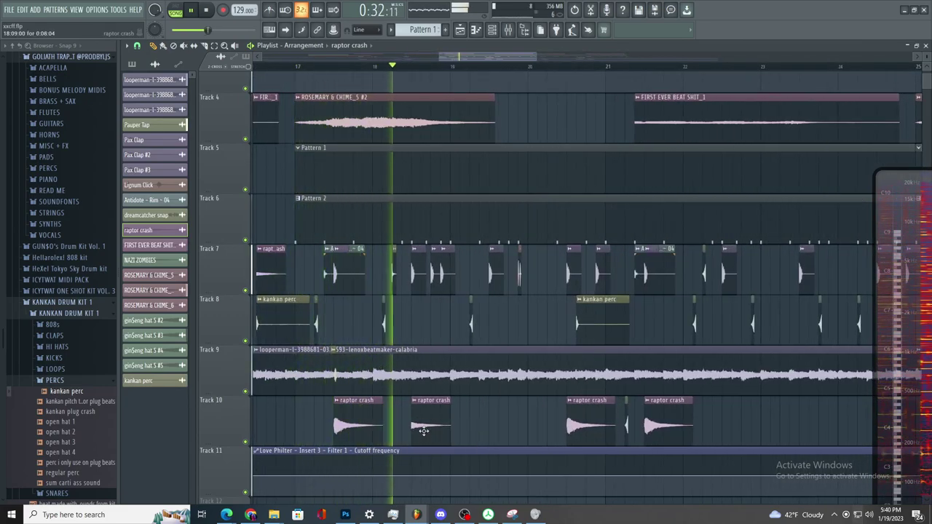
key(space)
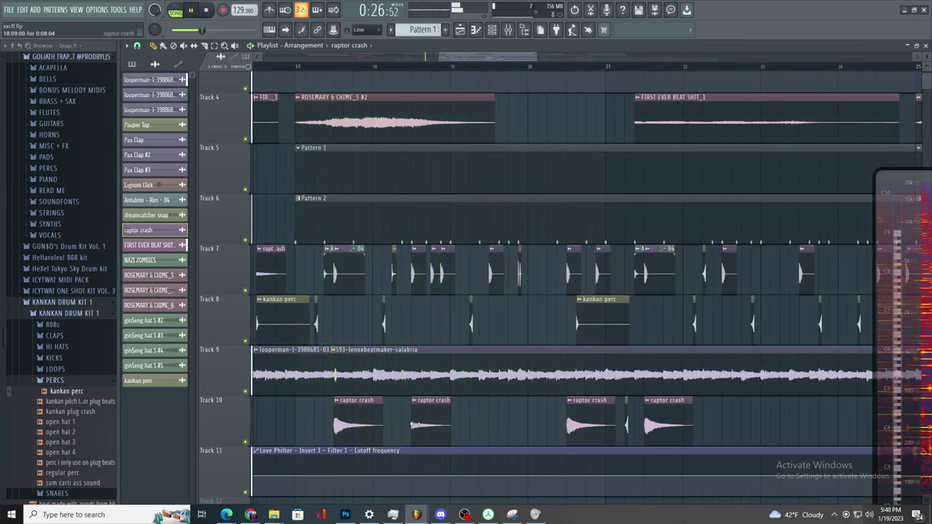
drag(411, 428, 421, 428)
drag(426, 428, 415, 427)
drag(503, 428, 493, 437)
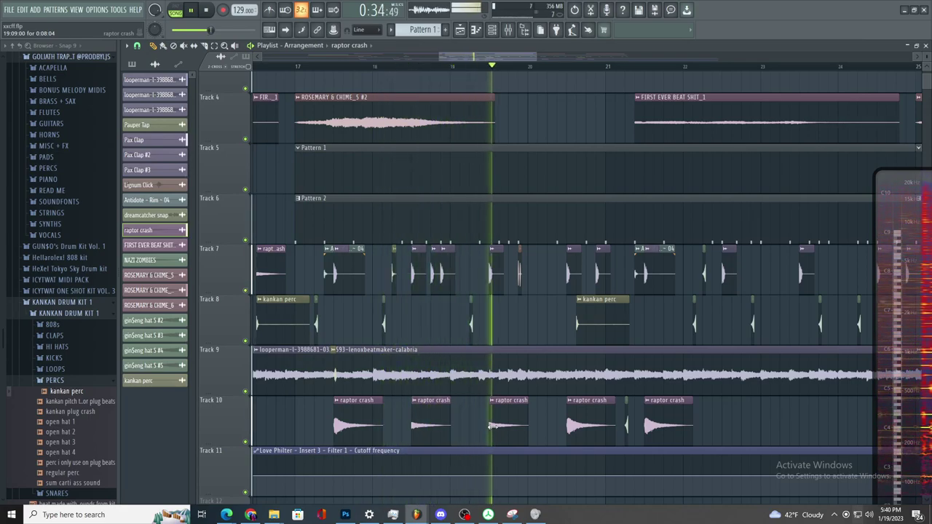
ctrl+scroll(571, 306, down, 3)
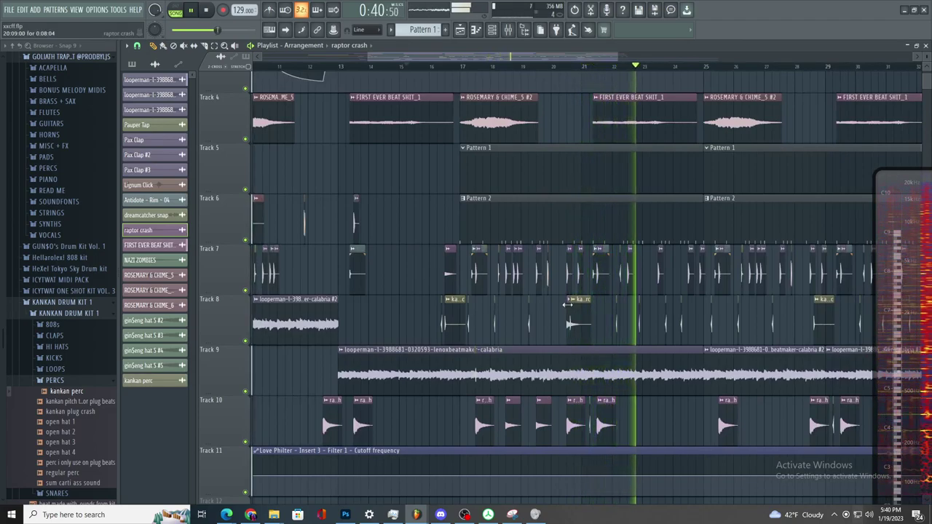
- Delete the first Pattern 1 clip, starting at bar 17 on Track 5
scroll(473, 307, down, 3)
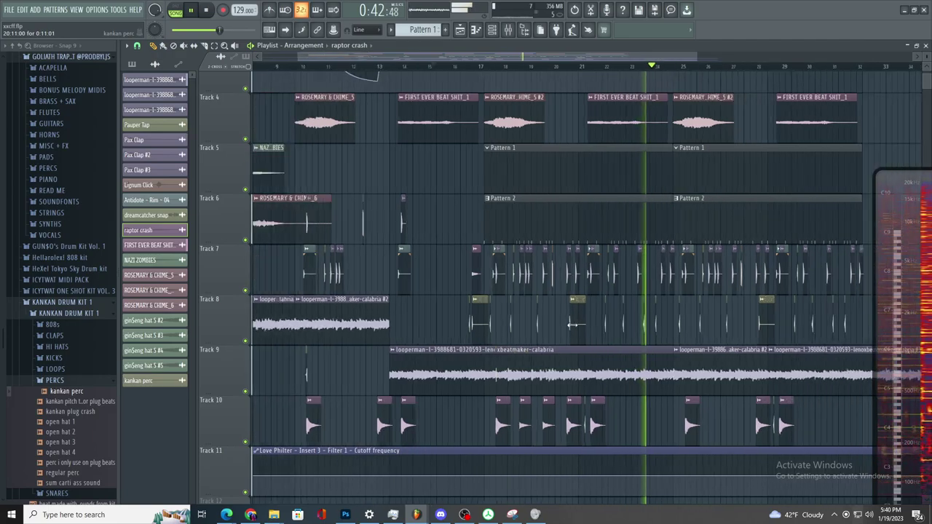
scroll(358, 187, up, 2)
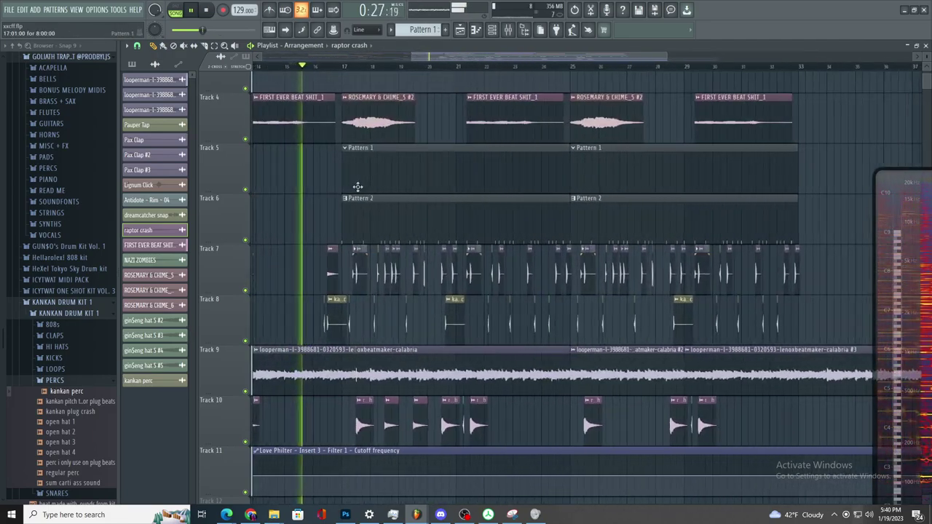
scroll(414, 206, up, 2)
scroll(432, 219, down, 2)
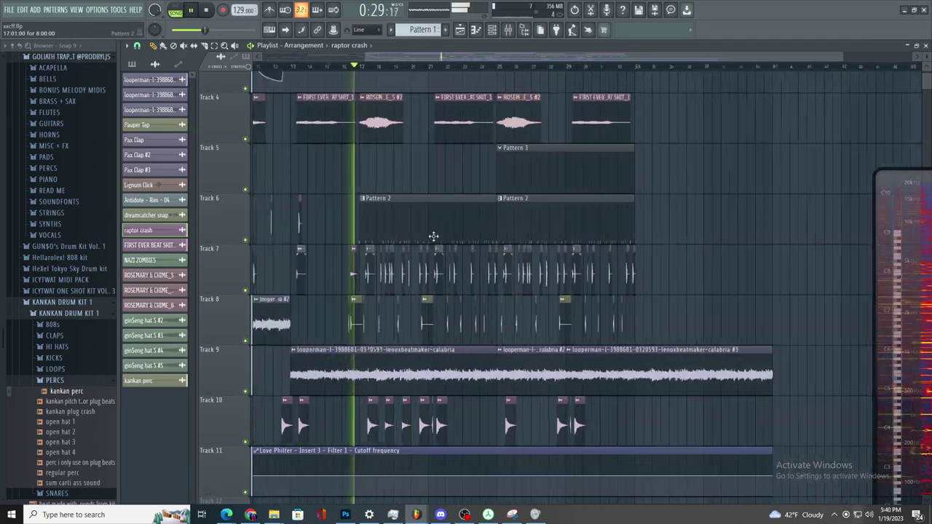
scroll(356, 357, up, 1)
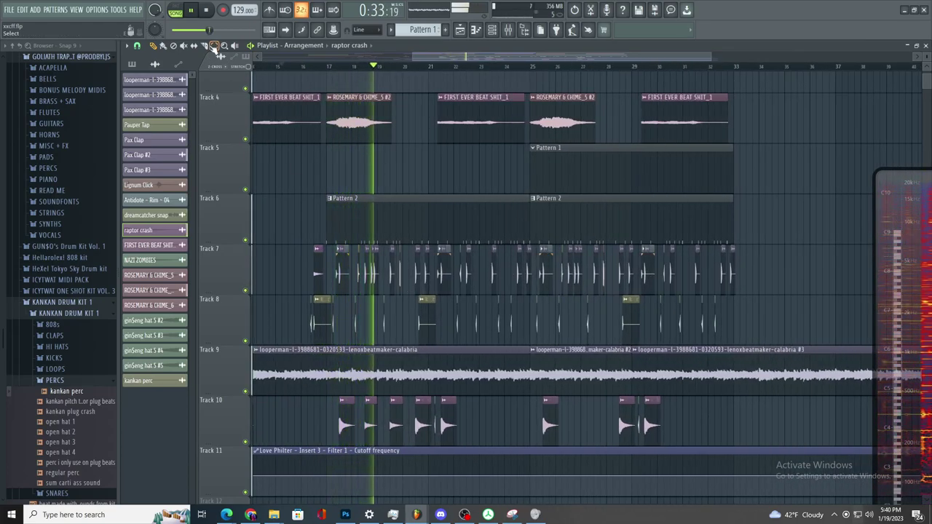
- Duplicate the sample, pattern and drum clips of bars 25 to 32 so the copy starts at bar 33
scroll(370, 290, down, 2)
scroll(517, 322, up, 1)
scroll(518, 322, down, 1)
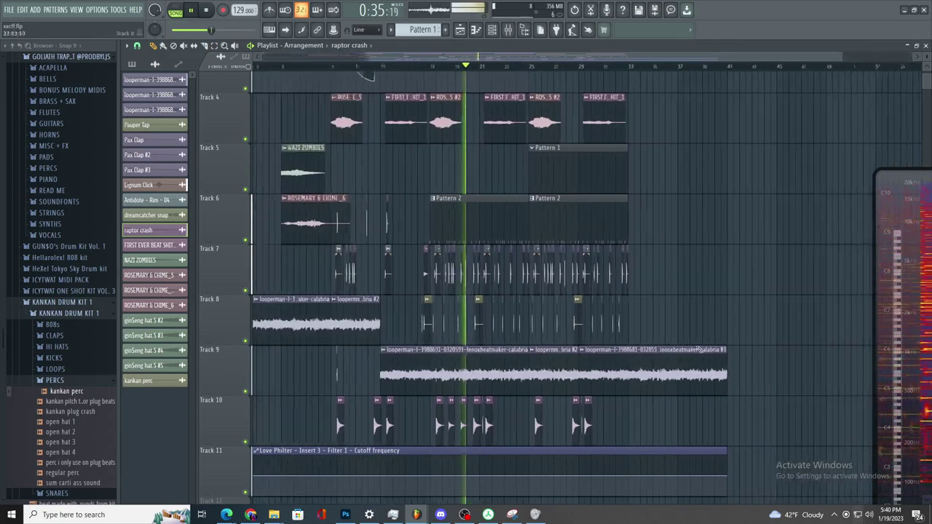
scroll(684, 348, up, 2)
key(ctrl+v)
scroll(603, 320, down, 2)
drag(517, 212, 624, 231)
click(722, 300)
right_click(723, 300)
scroll(491, 244, up, 2)
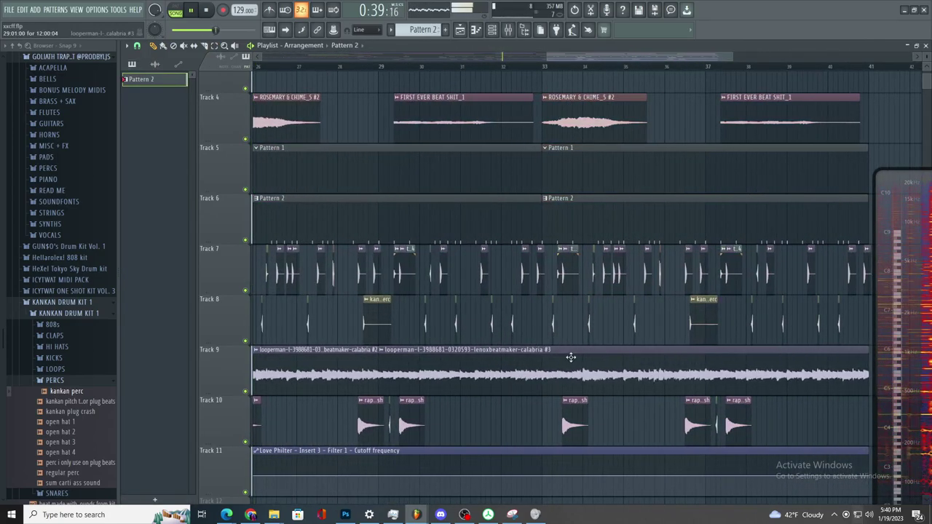
drag(575, 359, 570, 358)
- Browse the GLOOMSOUNDS kit and preview samples in its 808'S folder
click(495, 156)
scroll(464, 202, down, 3)
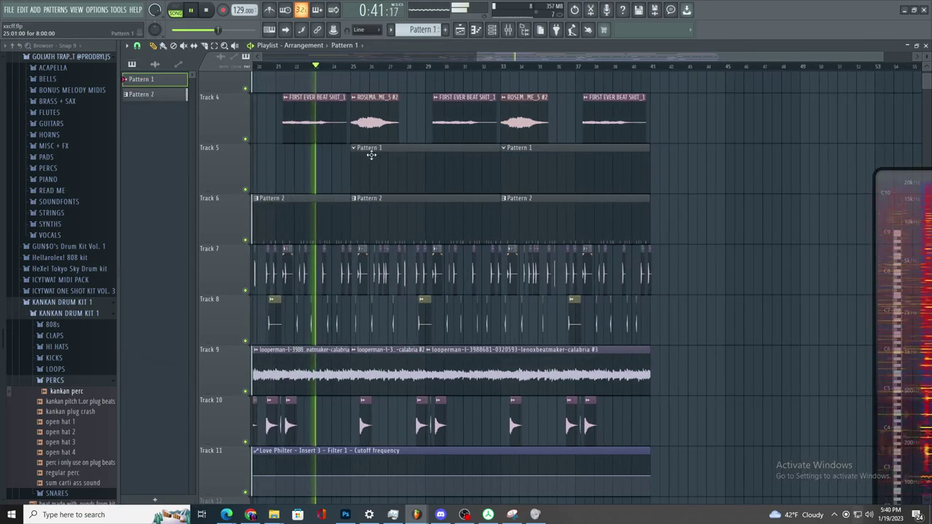
scroll(323, 160, up, 2)
scroll(44, 218, up, 5)
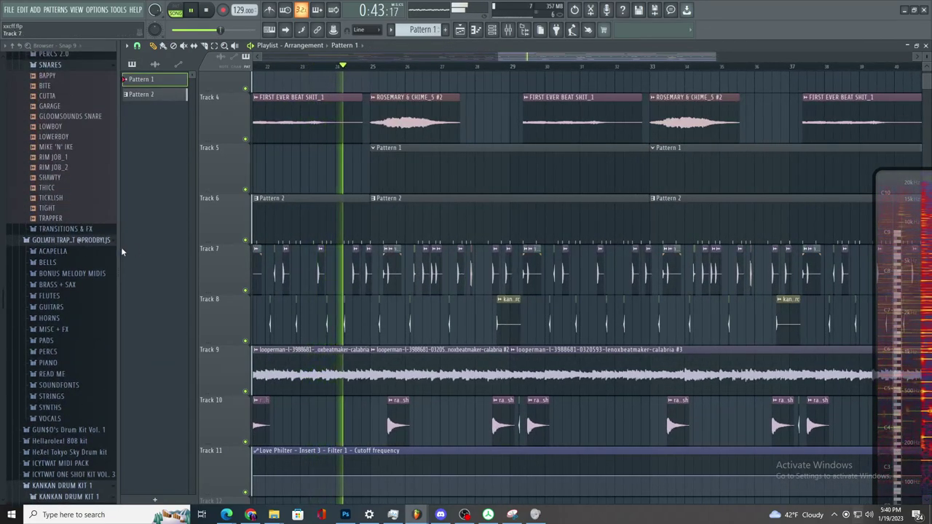
scroll(73, 251, up, 10)
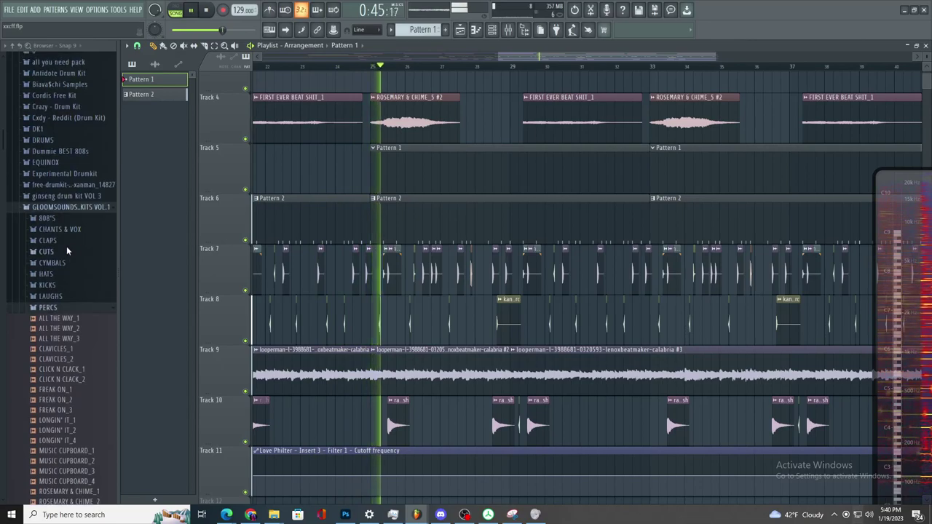
key(space)
click(69, 218)
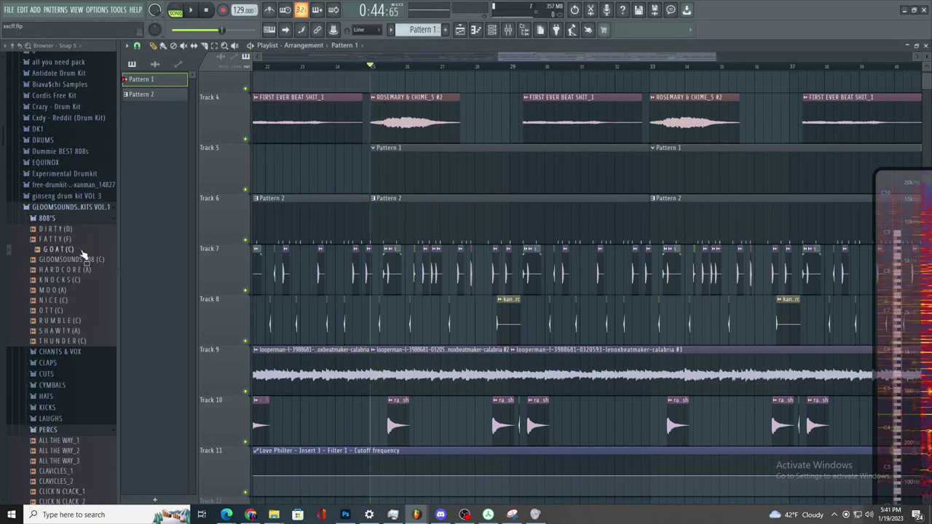
- Load Fruity Stereo Enhancer in the first effect slot of mixer Insert 24
click(493, 32)
drag(207, 217, 163, 128)
key(space)
click(829, 76)
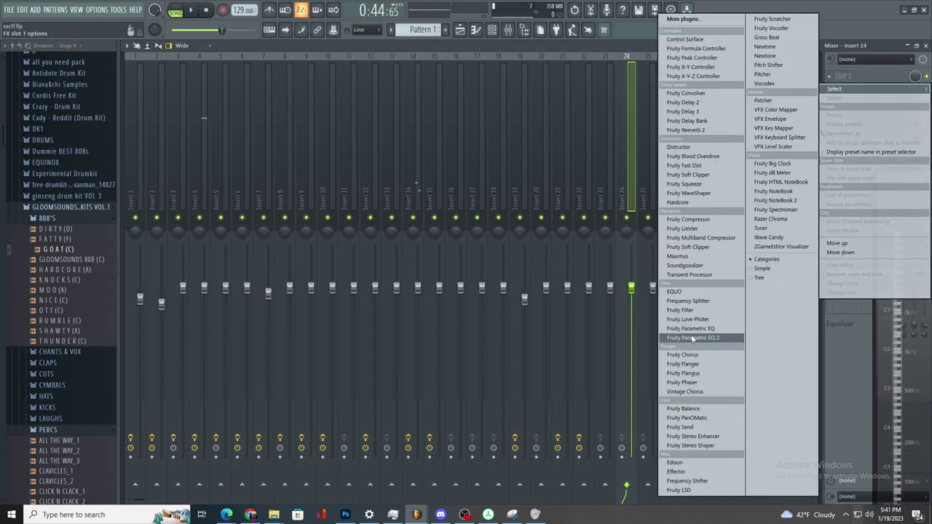
click(693, 437)
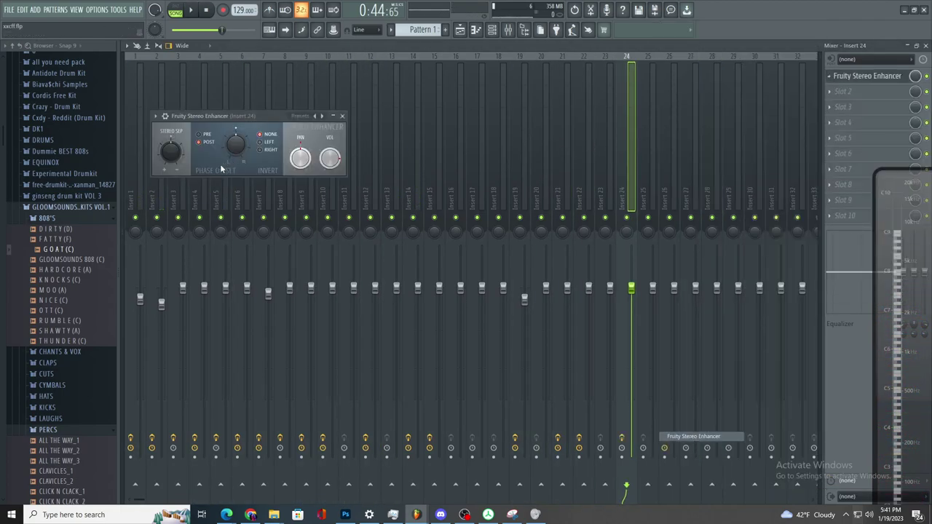
click(491, 30)
- Create an automation clip for the Stereo Enhancer's mix level on Insert 24 and view it in the Playlist
right_click(915, 77)
click(877, 150)
click(461, 30)
scroll(598, 276, down, 5)
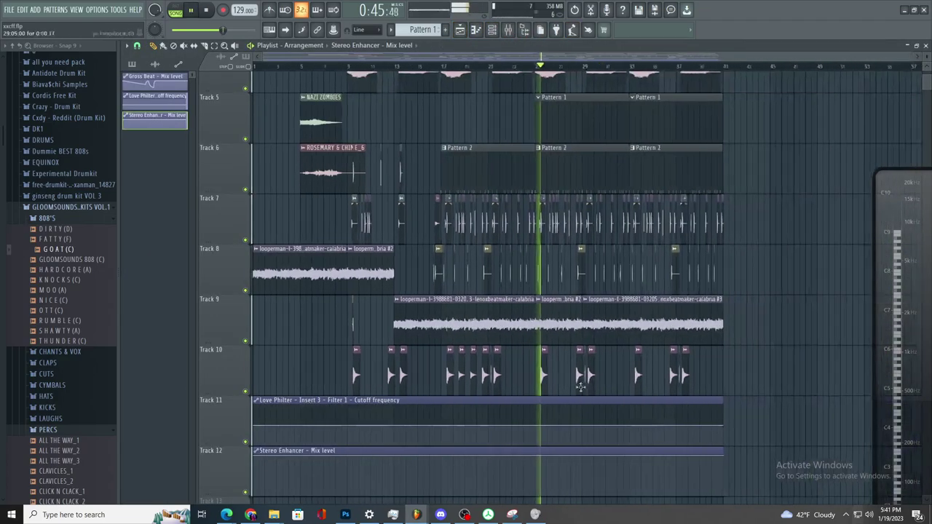
- Shape the Stereo Enhancer mix level automation with a 0% point at bar 25 and lower its starting point to the minimum
key(space)
scroll(548, 435, up, 8)
right_click(495, 470)
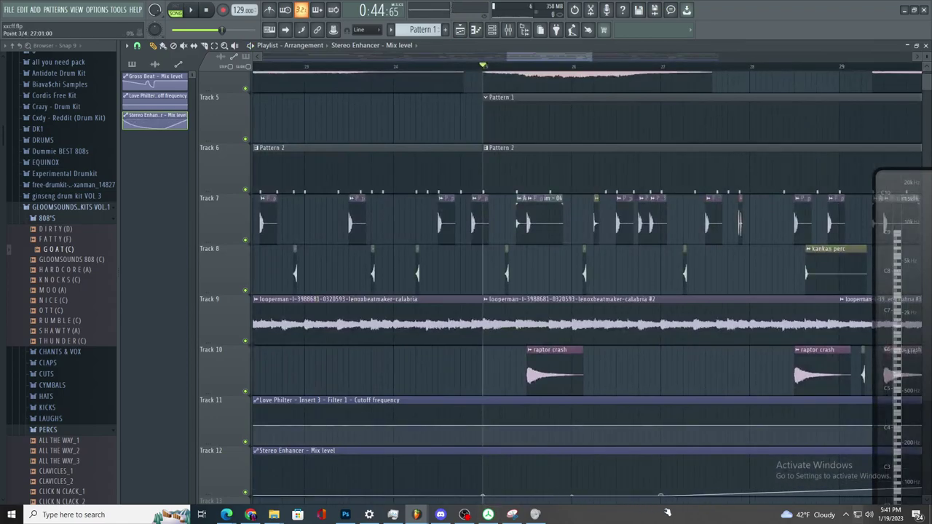
scroll(630, 497, down, 6)
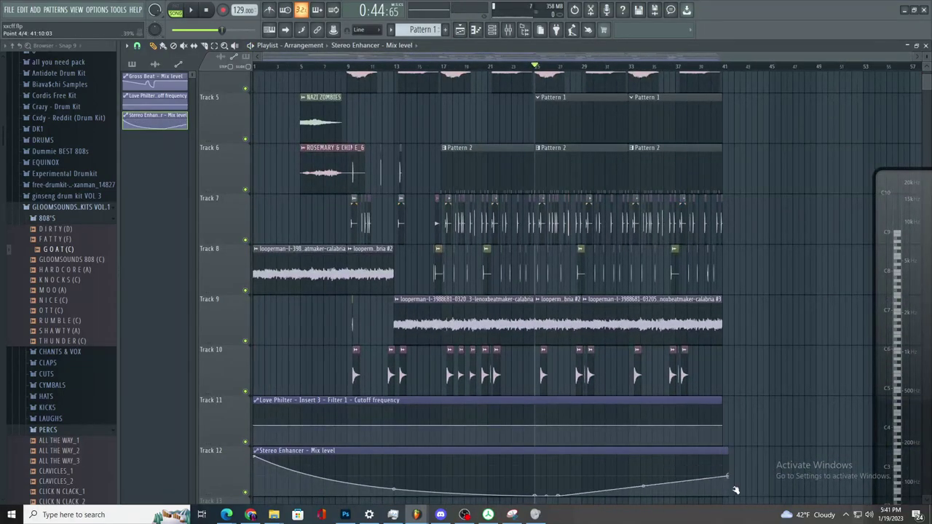
click(256, 453)
click(252, 459)
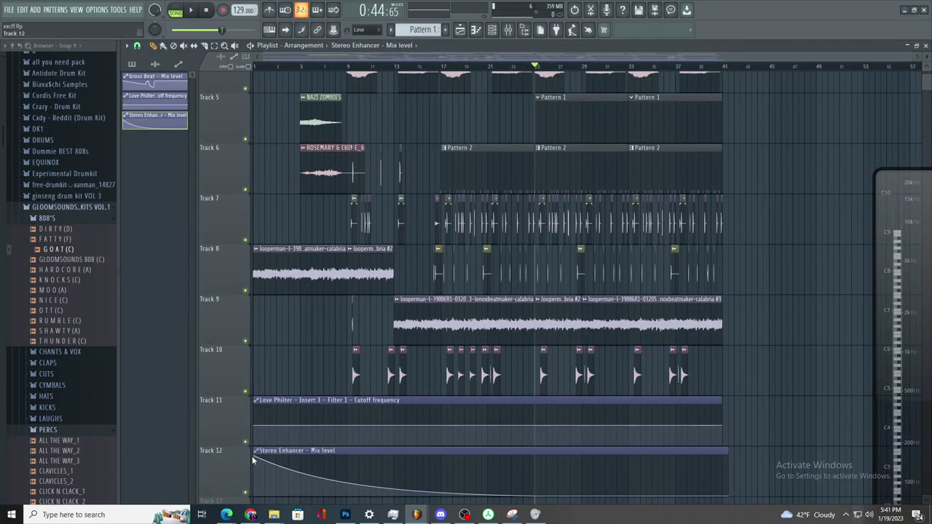
drag(257, 457, 257, 498)
key(space)
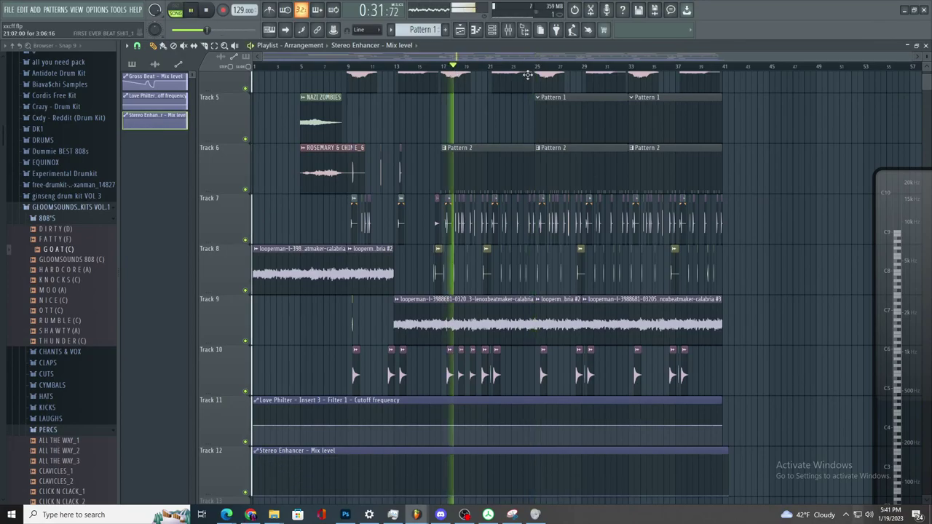
scroll(549, 99, up, 3)
click(572, 122)
click(476, 31)
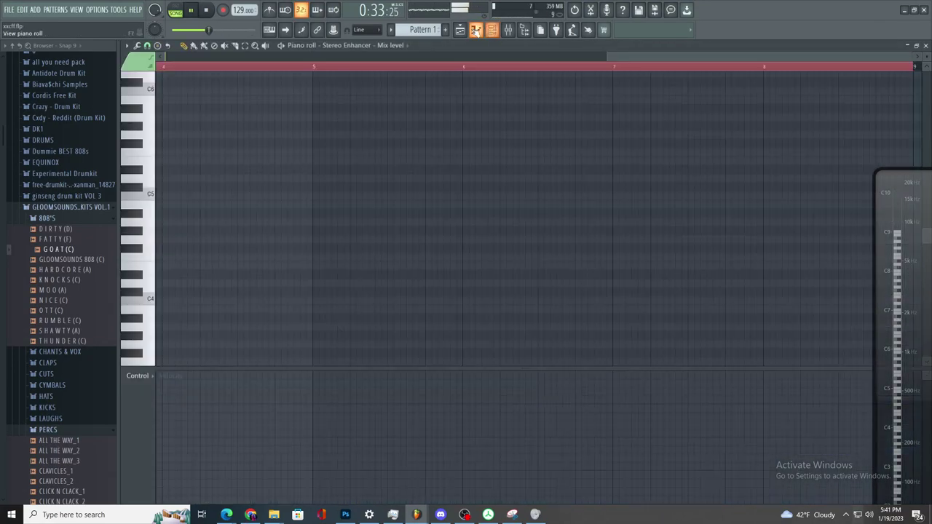
click(475, 29)
- Preview samples in the GLOOMSOUNDS CYMBALS folder and place BELL END_2 on Track 10 halfway through bar 24
click(84, 386)
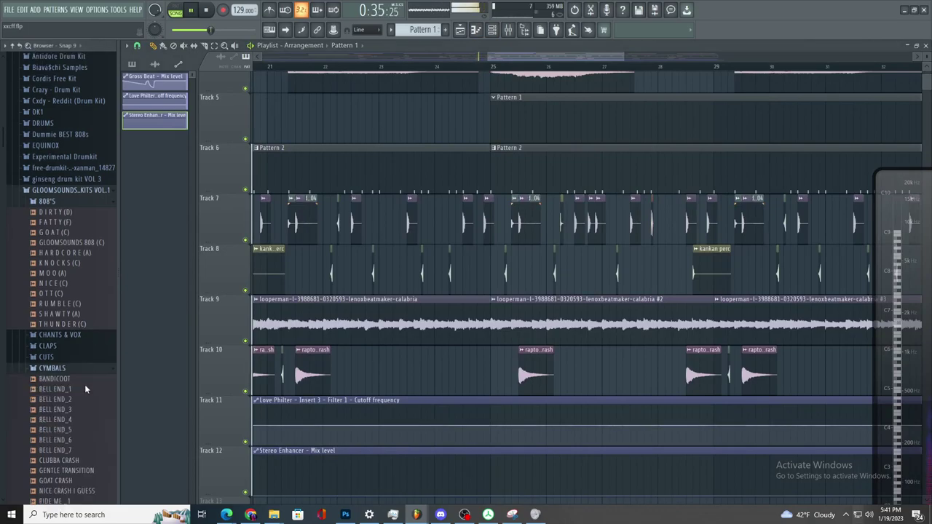
key(space)
click(83, 391)
key(space)
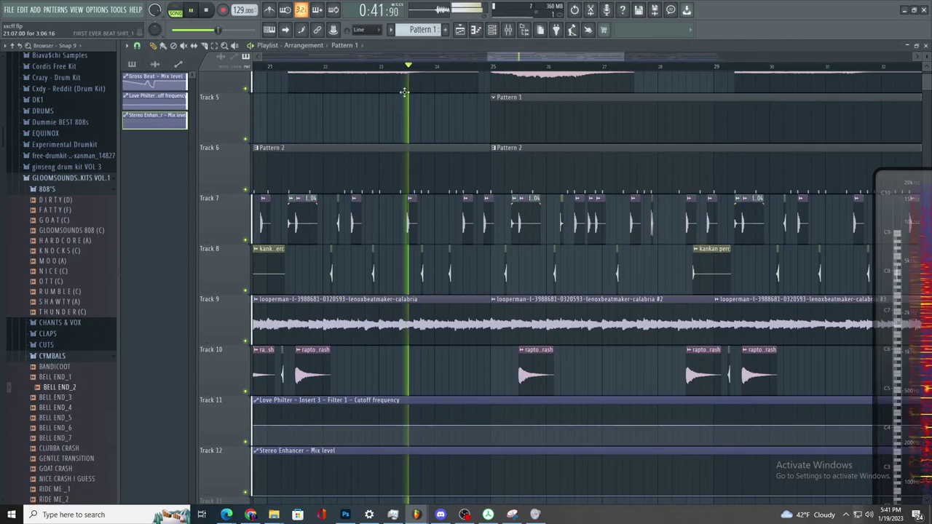
key(space)
drag(64, 388, 462, 375)
- Route the BELL END_2 clip to mixer Insert 38 and load Fruity Parametric EQ 2 in its first slot
double_click(478, 373)
key(space)
key(space)
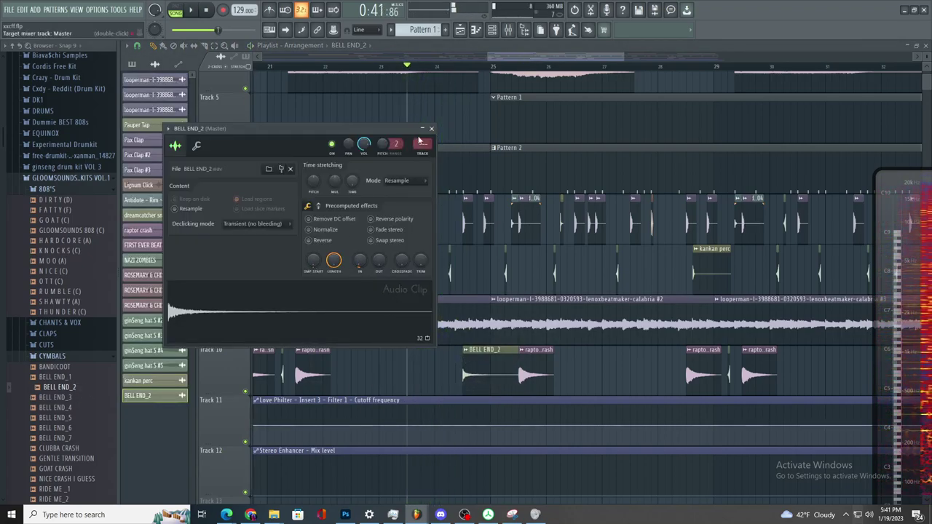
double_click(421, 146)
click(829, 76)
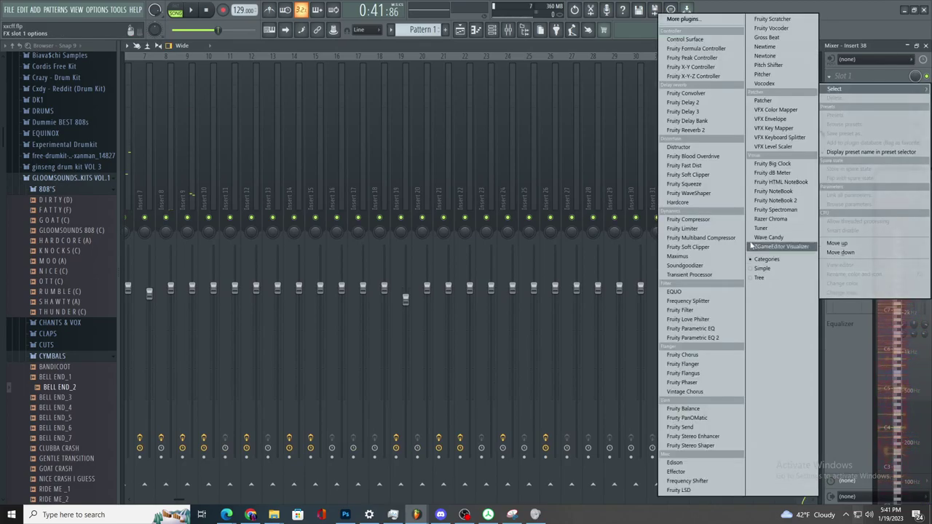
click(708, 340)
- Cut BELL END_2's lows and mids and raise high band 7 in the EQ during playback, then return to the Playlist
key(space)
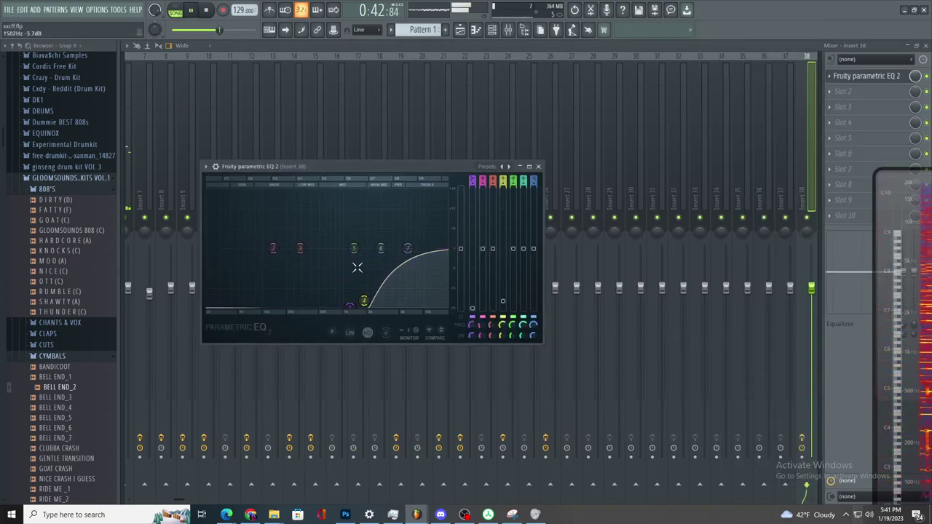
drag(413, 257, 410, 230)
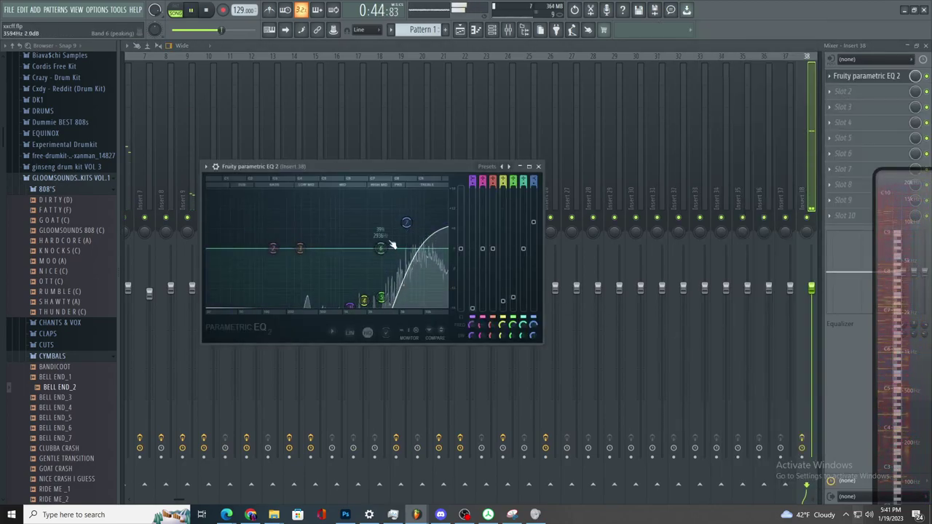
click(862, 91)
key(Escape)
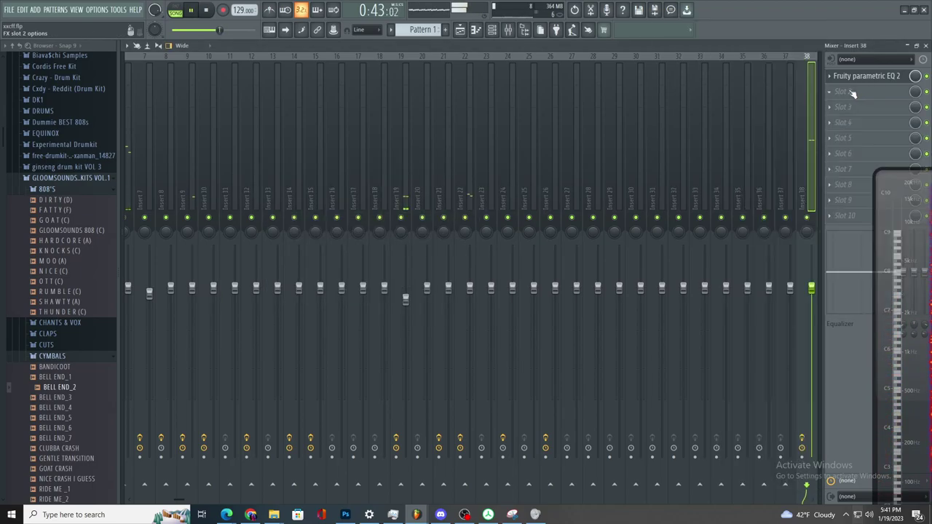
click(461, 31)
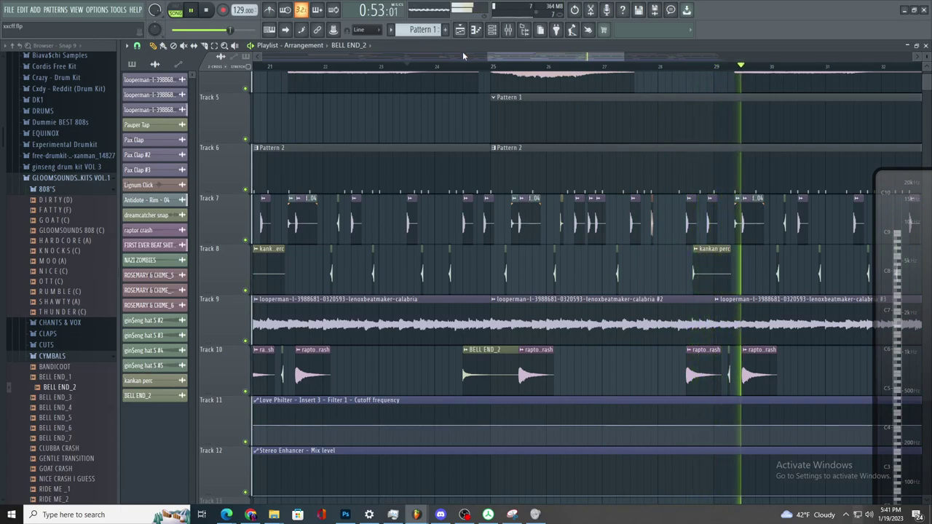
- Audition the other BELL END cymbals against the transition and place BELL END_5 on Track 8 at bar 25
key(space)
key(space)
scroll(530, 226, up, 3)
key(space)
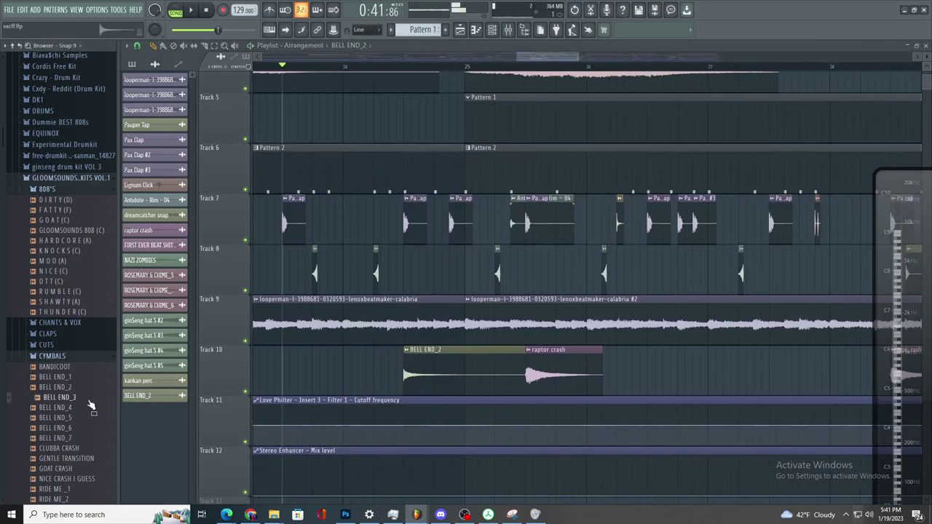
key(space)
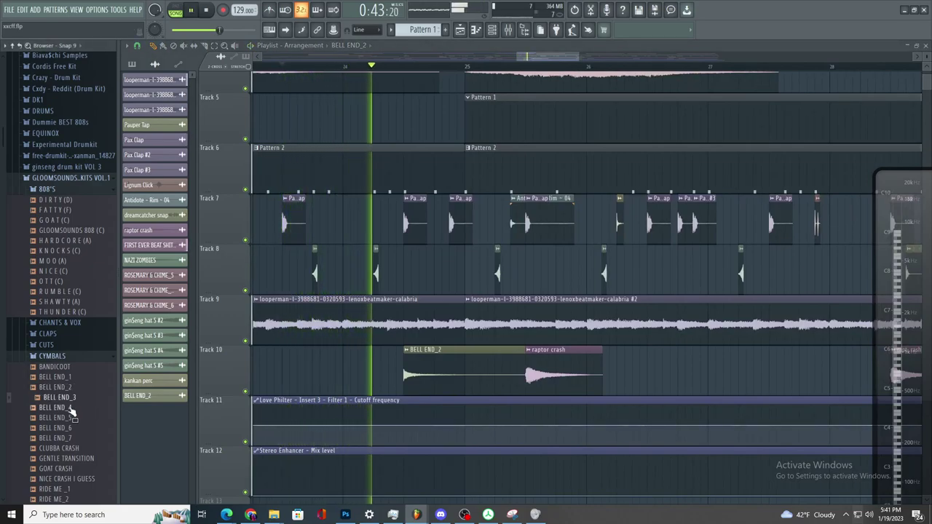
key(space)
click(64, 408)
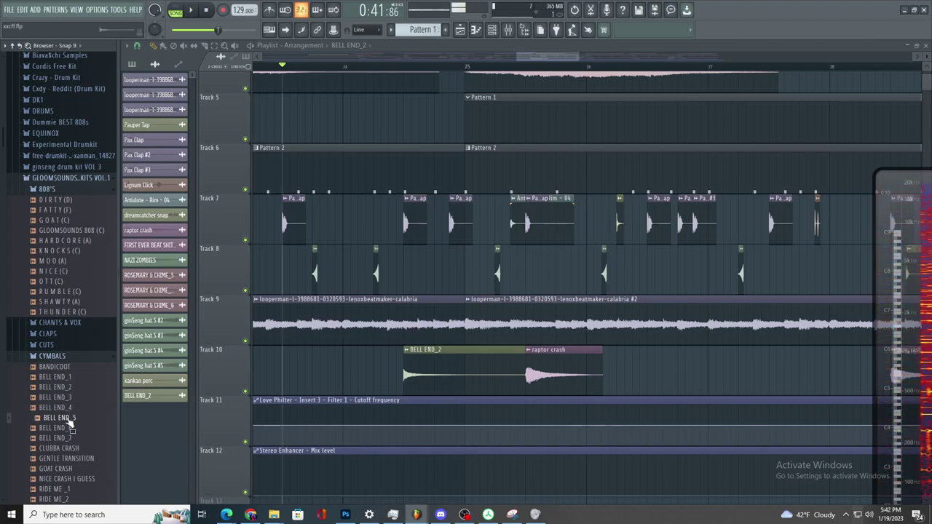
drag(266, 338, 466, 270)
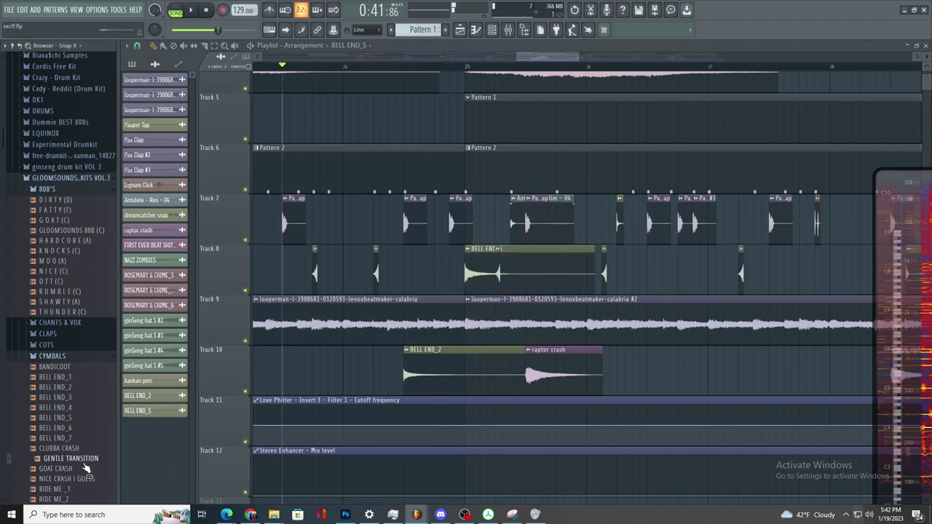
- Place the GENTLE TRANSITION sample on Track 5 just before bar 25 and lower its channel volume during playback
drag(84, 463, 457, 125)
key(space)
double_click(457, 125)
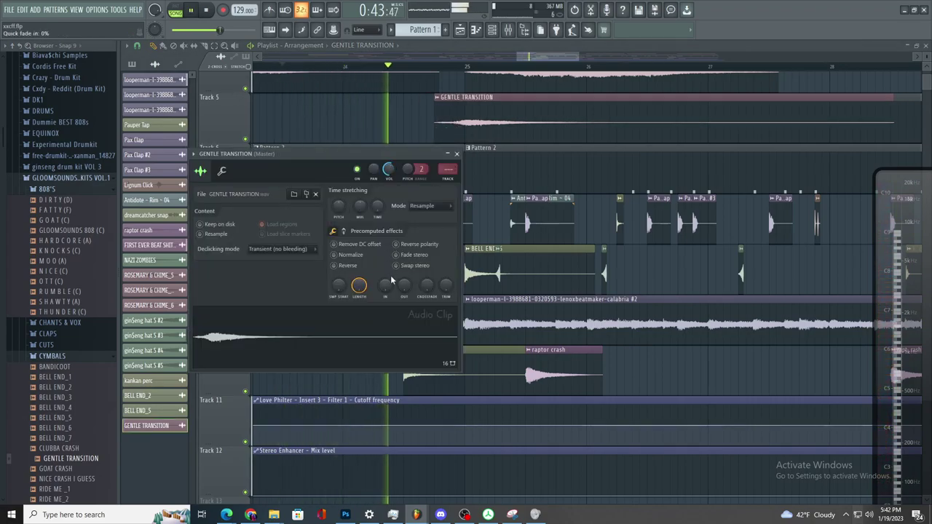
click(374, 245)
key(space)
key(space)
drag(390, 167, 391, 171)
click(479, 283)
scroll(490, 260, up, 3)
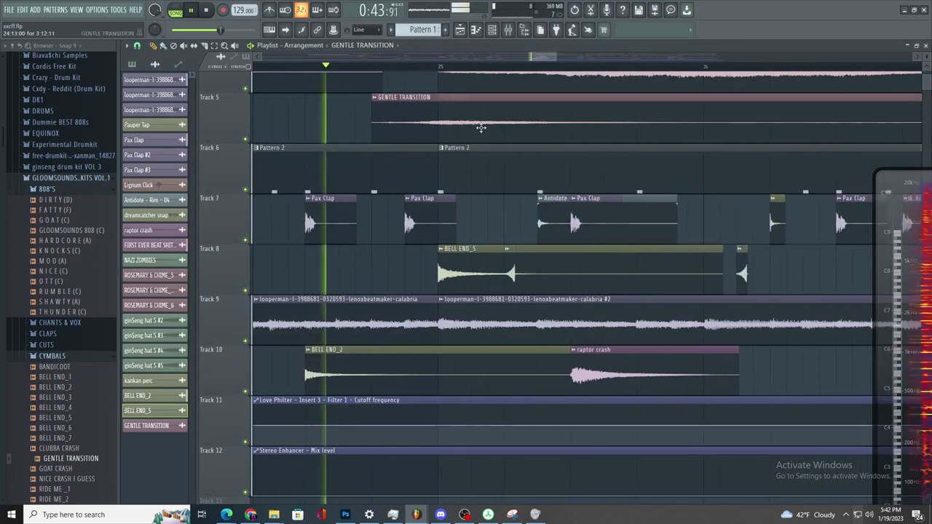
- Route the GENTLE TRANSITION clip to mixer Insert 25 and load Fruity Parametric EQ 2 in its first slot
double_click(480, 126)
key(space)
key(space)
double_click(447, 169)
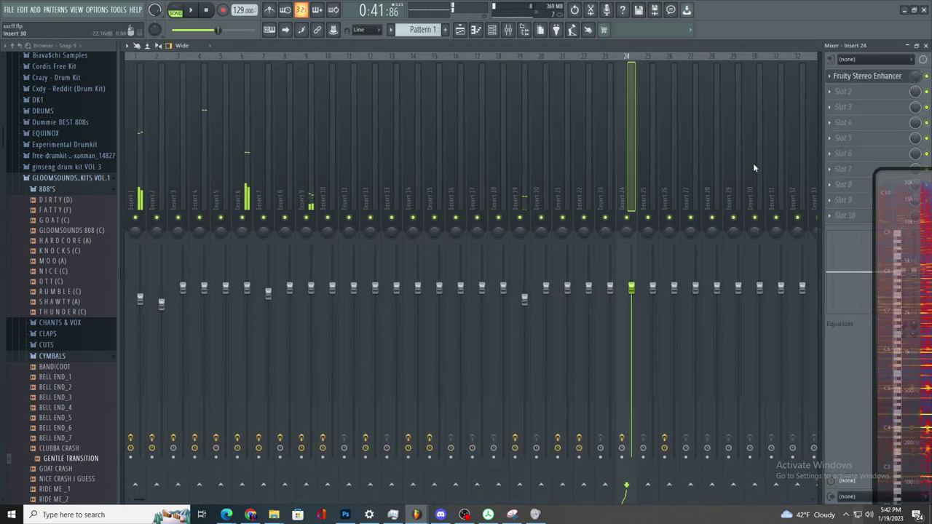
click(509, 30)
key(space)
double_click(447, 169)
key(space)
click(867, 75)
mouse_move(841, 91)
click(713, 339)
- Cut GENTLE TRANSITION's lows and mids by pulling EQ bands 1 and 6 down, and return to the Playlist
drag(221, 224, 345, 280)
drag(355, 223, 370, 280)
drag(346, 224, 346, 212)
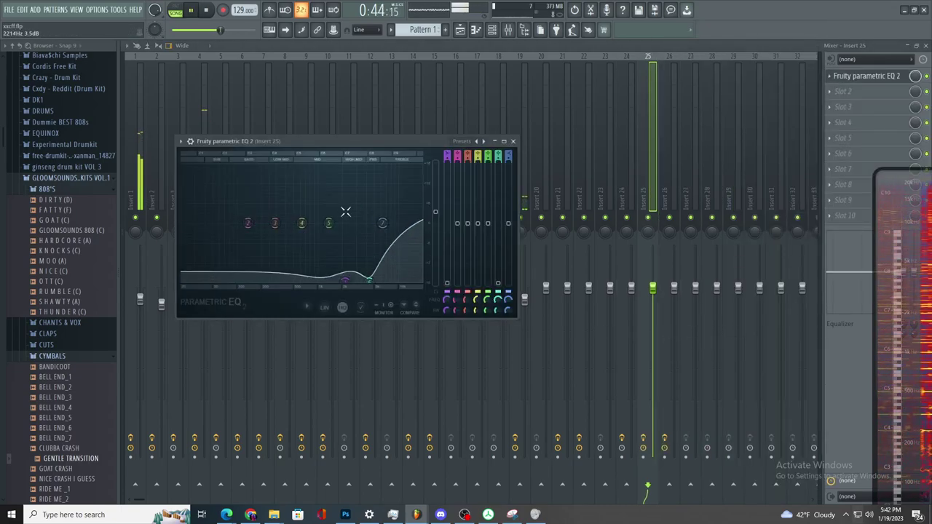
click(459, 29)
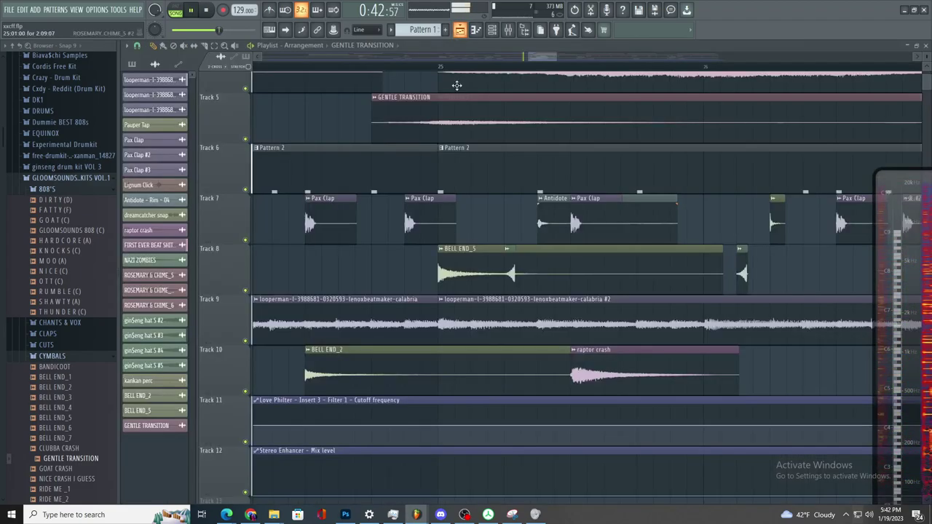
- Turn on Remove DC offset for the BELL END_5 clip on Track 8 and route it to mixer Insert 33
double_click(466, 267)
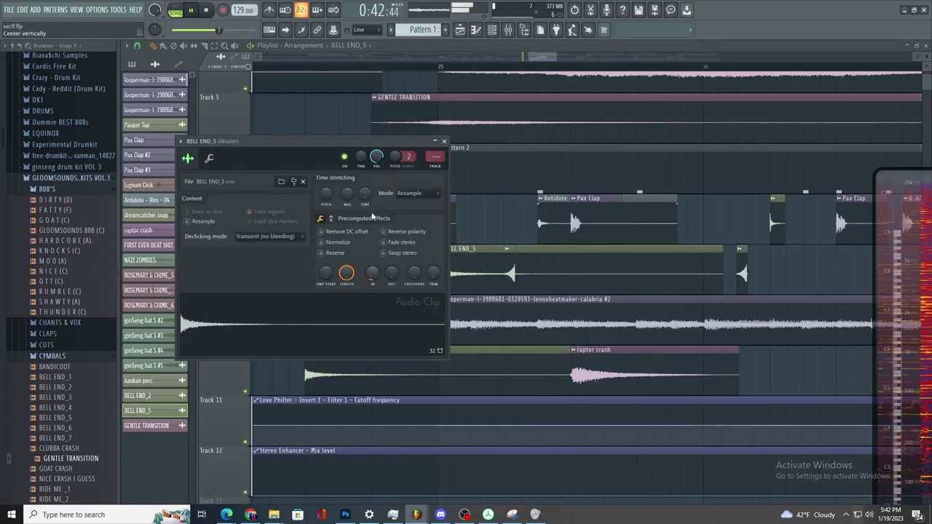
click(444, 142)
scroll(456, 148, down, 1)
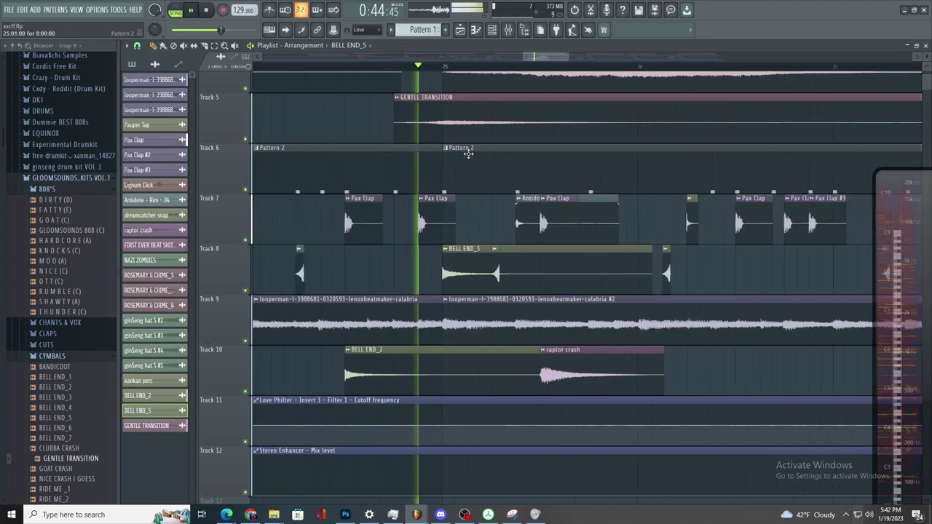
scroll(474, 154, up, 2)
key(space)
key(space)
double_click(437, 279)
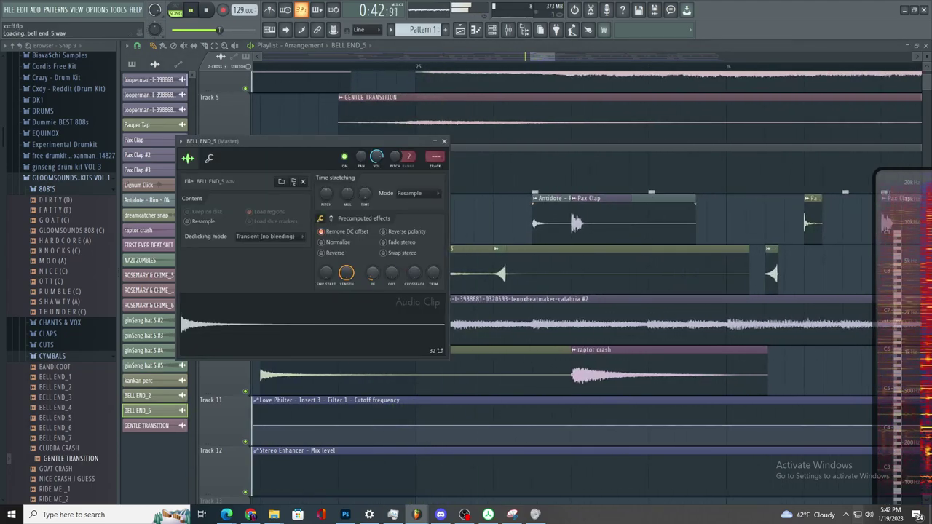
drag(435, 157, 435, 81)
key(space)
key(space)
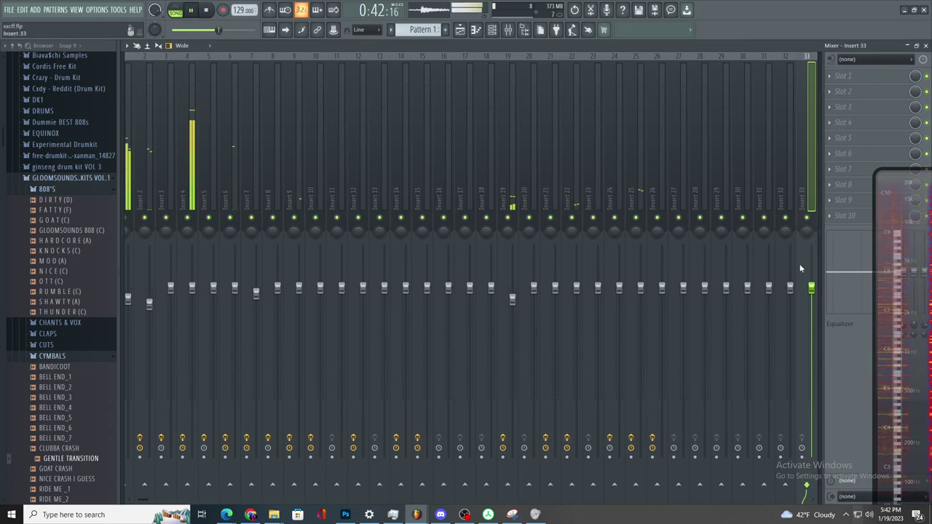
- Load Fruity Reeverb 2 in Insert 33's first slot and raise its wet level to about 69%
click(844, 76)
click(699, 132)
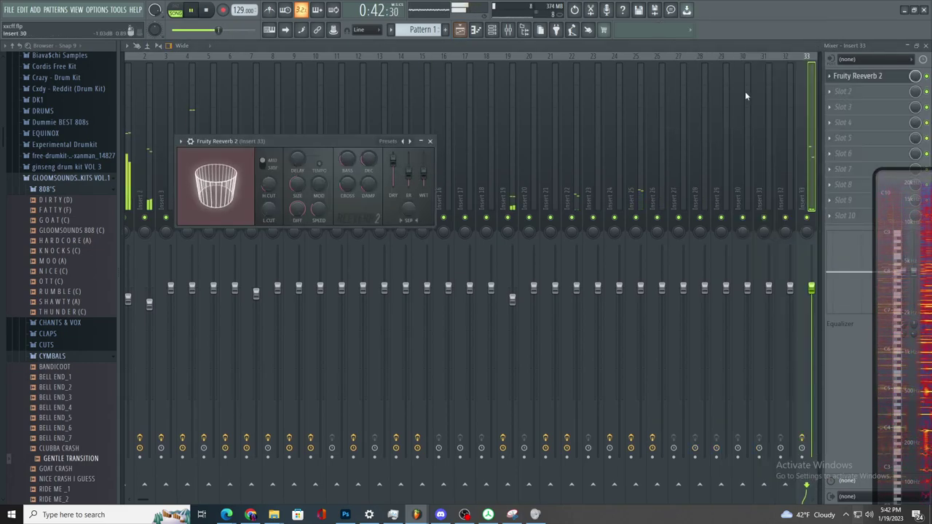
click(847, 92)
click(843, 81)
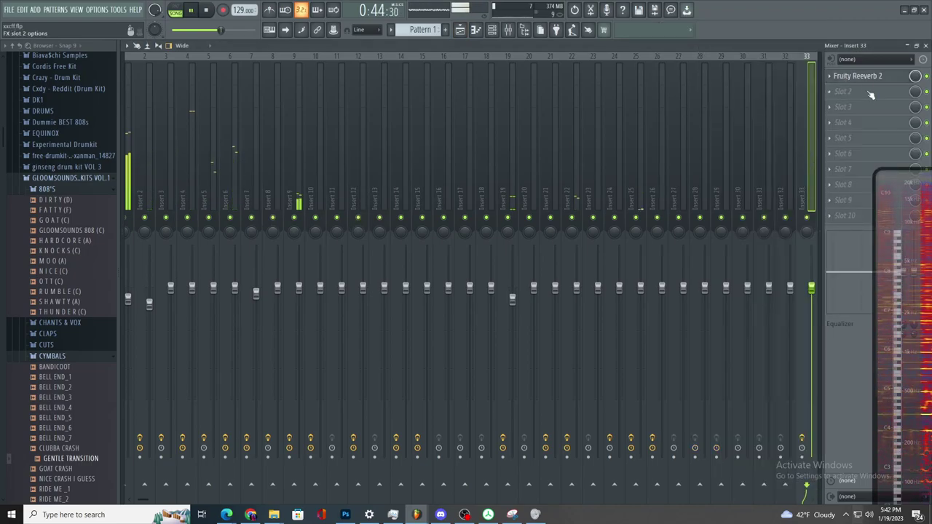
click(867, 77)
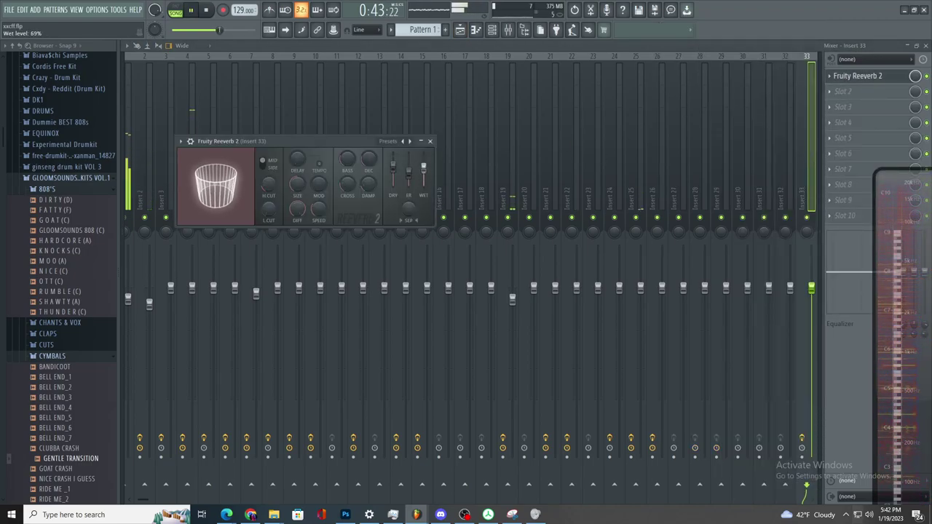
- Add Fruity Parametric EQ 2 in Insert 33's second slot, cut BELL END_5's lows, and return to the Playlist
click(845, 91)
click(699, 338)
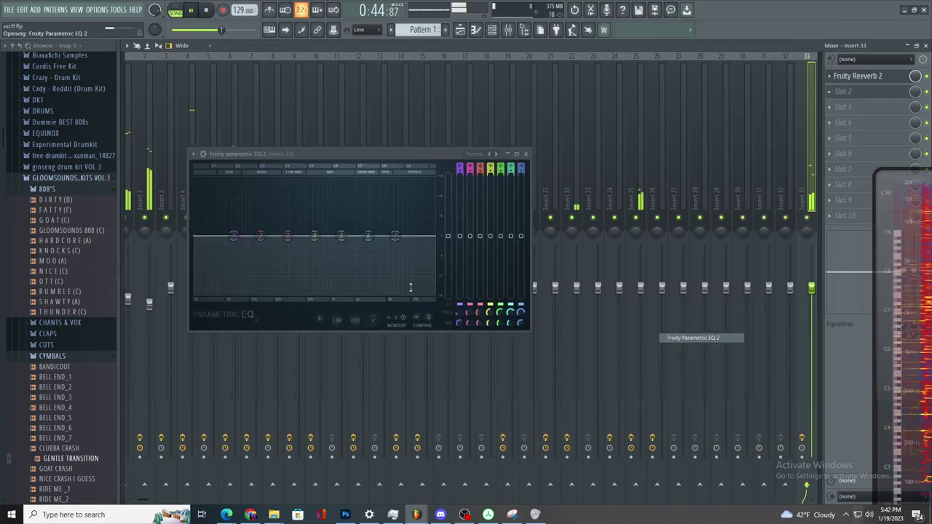
drag(315, 236, 312, 254)
drag(234, 236, 252, 294)
drag(287, 236, 261, 294)
drag(368, 236, 315, 220)
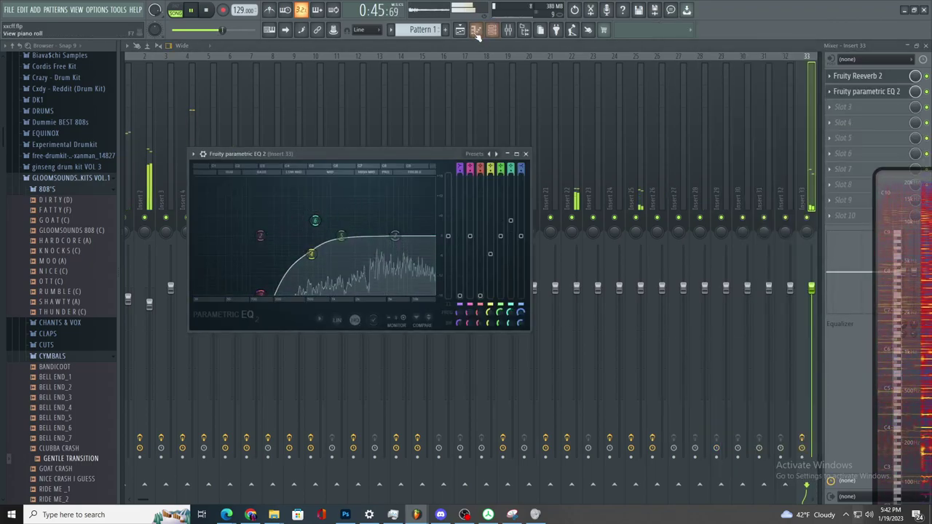
click(459, 29)
- Copy the BELL END_2 clip onto Track 8 halfway through bar 28 and play the rest of the arrangement
scroll(472, 218, down, 3)
scroll(484, 298, up, 2)
click(357, 380)
scroll(372, 383, down, 3)
scroll(513, 395, up, 2)
scroll(532, 397, down, 2)
scroll(562, 392, up, 2)
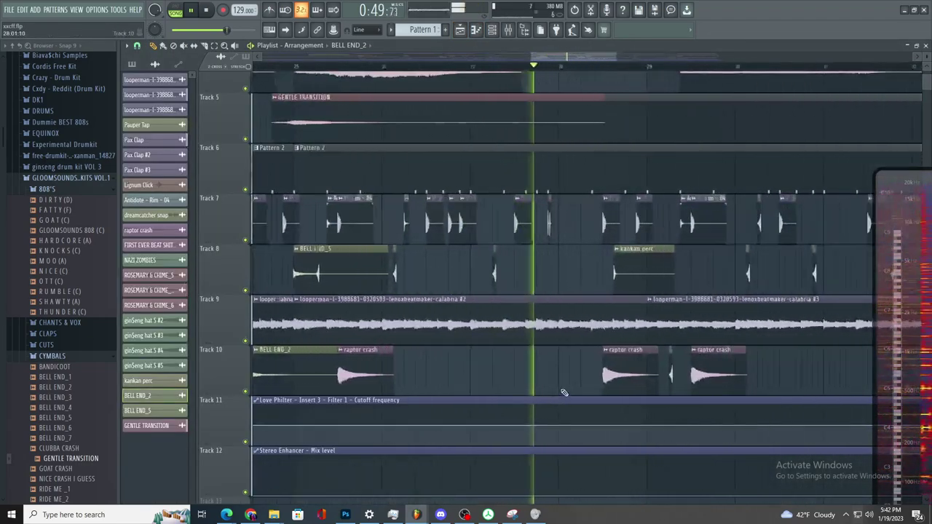
scroll(567, 391, down, 2)
scroll(567, 364, up, 3)
scroll(583, 268, down, 3)
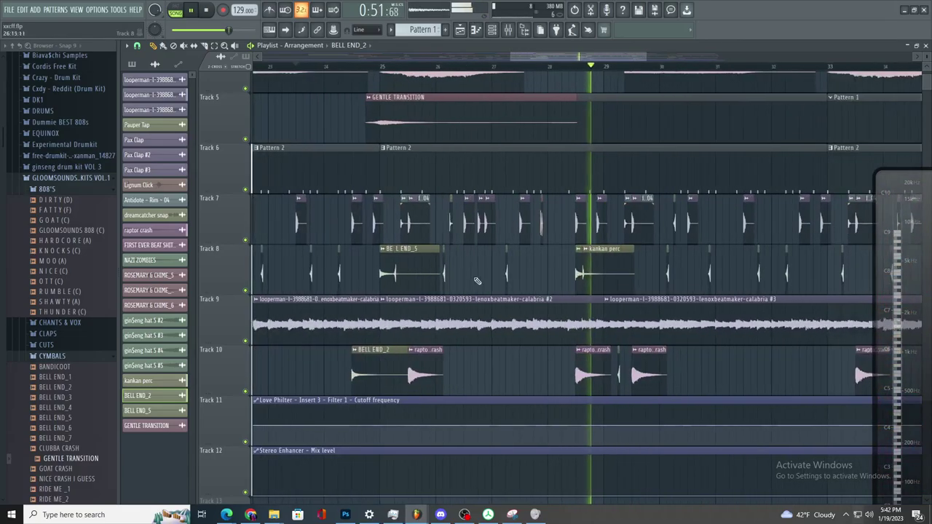
scroll(563, 323, down, 3)
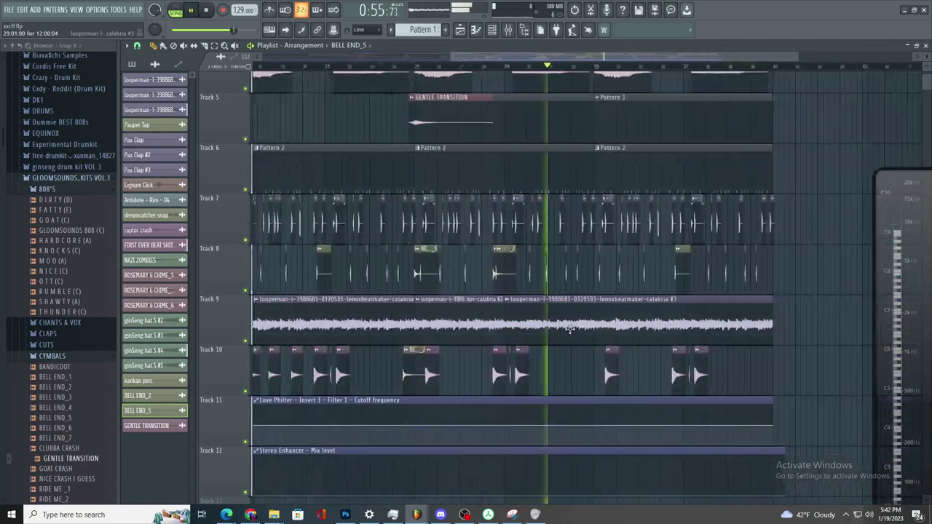
scroll(423, 337, up, 2)
scroll(295, 324, down, 2)
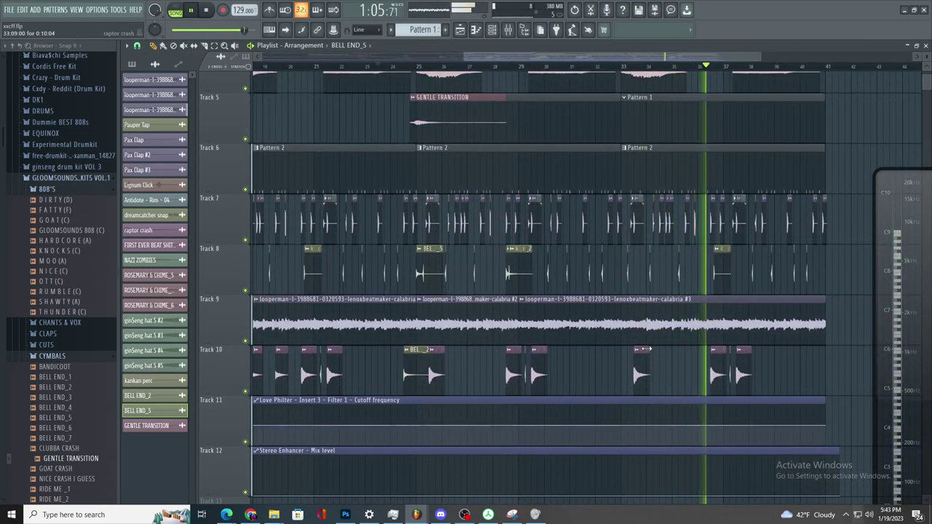
- Bring up OBS and open Notepad, write a short comment about making this in 30 min, and discard it unsaved
click(465, 515)
click(465, 515)
click(465, 514)
drag(459, 4, 541, 23)
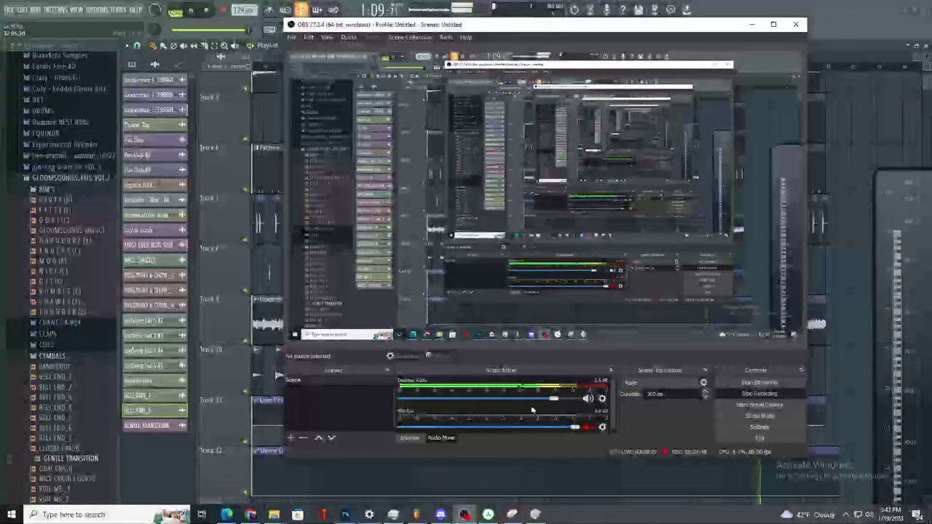
click(161, 512)
text(notepad)
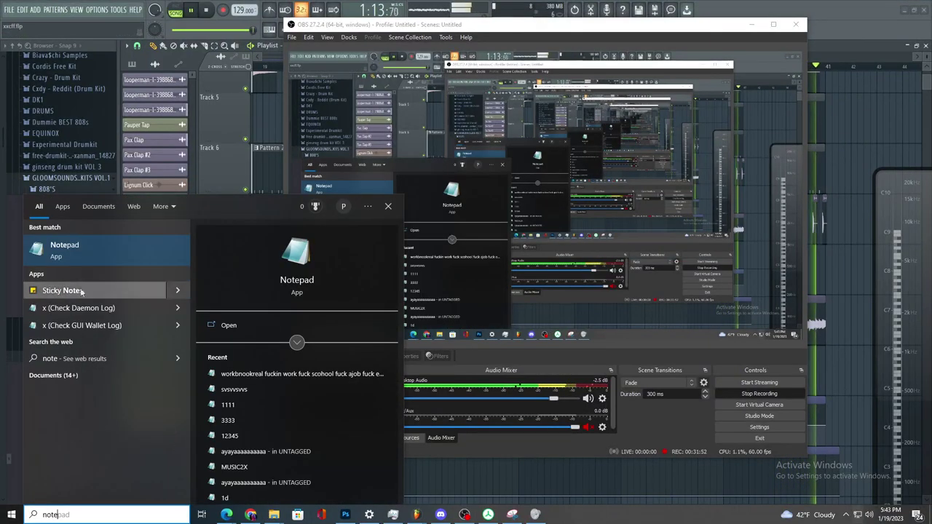
key(Return)
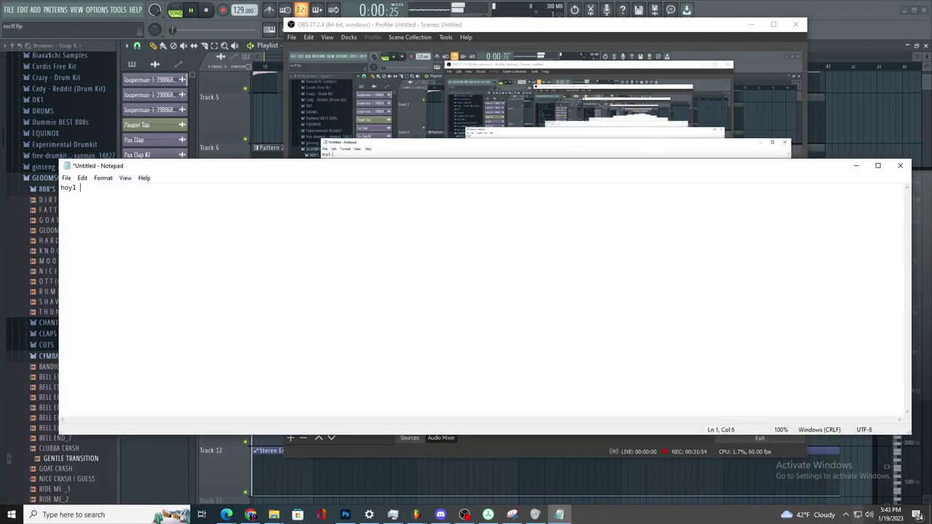
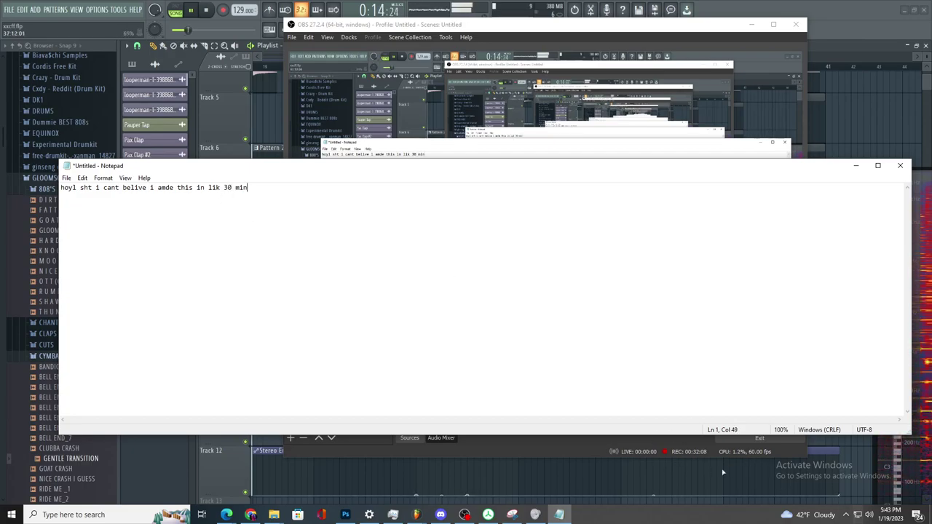
click(900, 165)
click(482, 258)
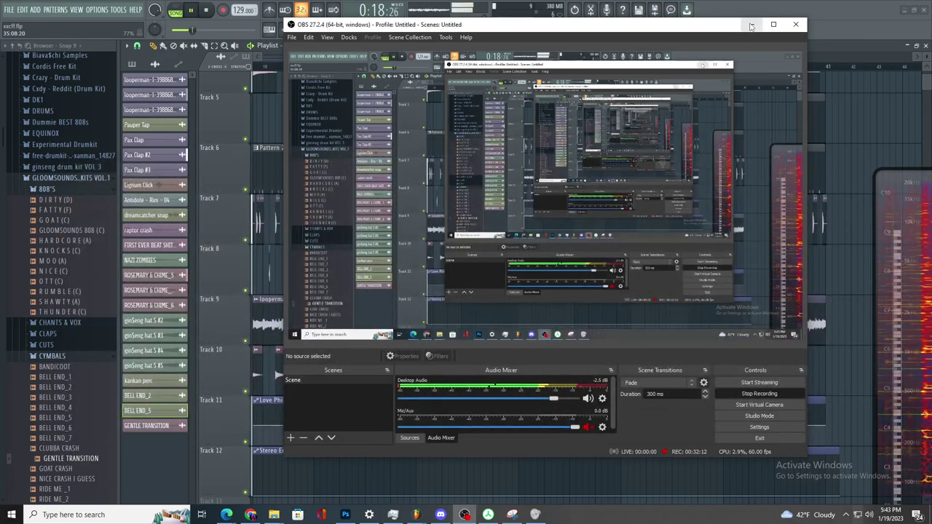
- Write "i am not on crack lol" in a new Notepad note, discard it, and minimize OBS to return to FL Studio
click(76, 514)
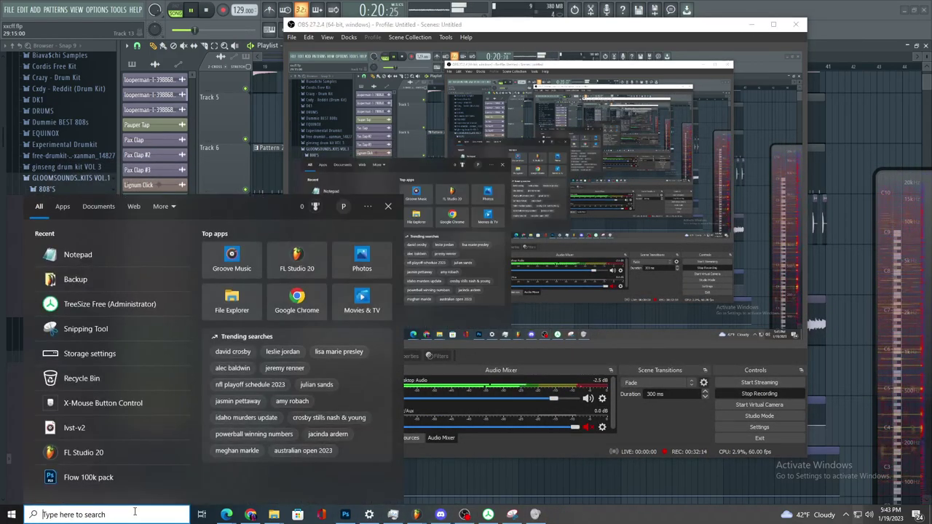
text(nopte)
click(109, 246)
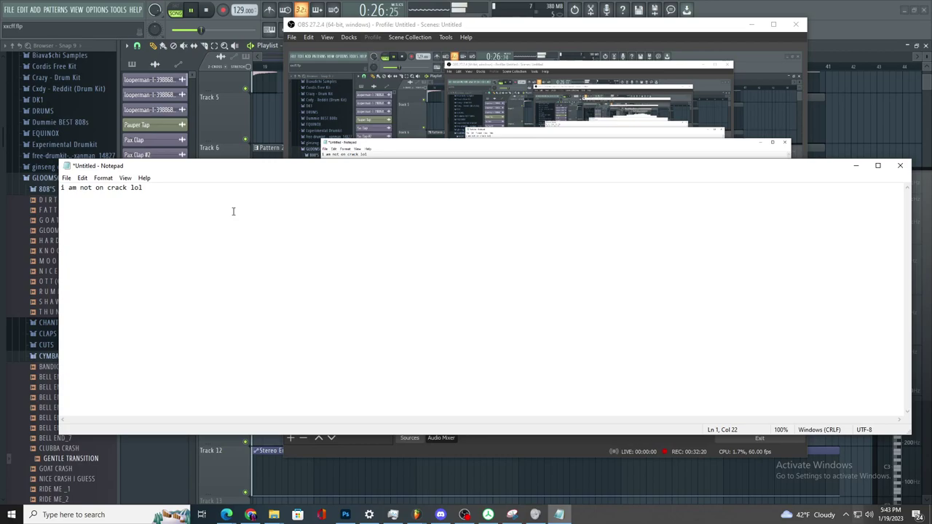
click(900, 165)
click(481, 256)
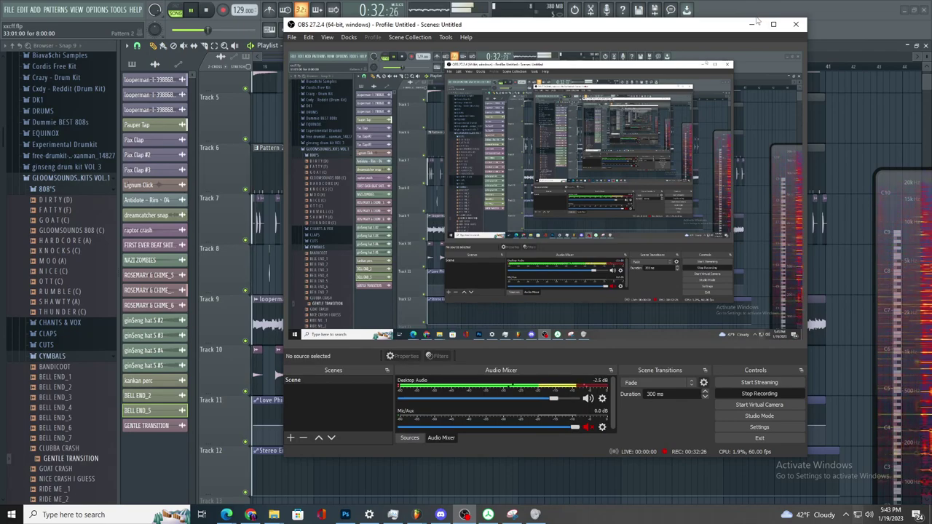
click(754, 24)
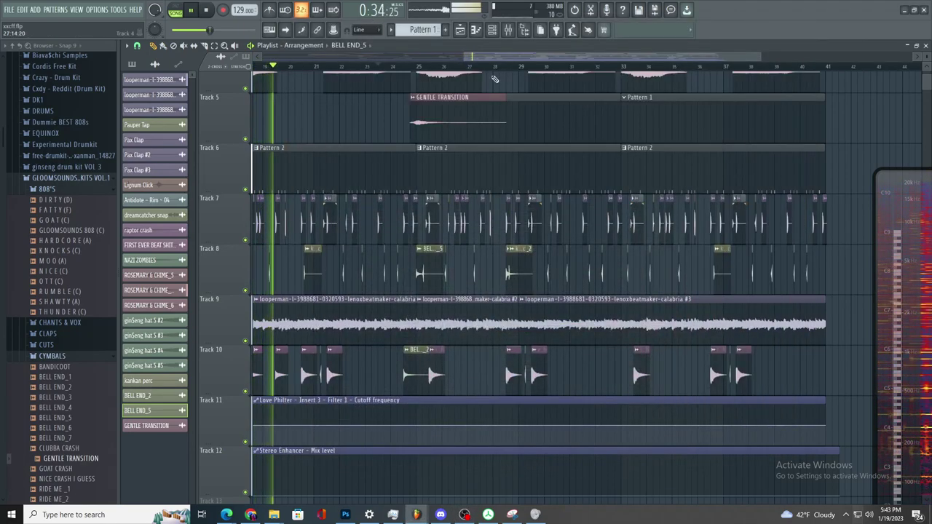
- Target the G O A T (C) channel in Pattern 1's Piano roll and draw a C5 note about 1.25 bars long from bar 1
click(494, 31)
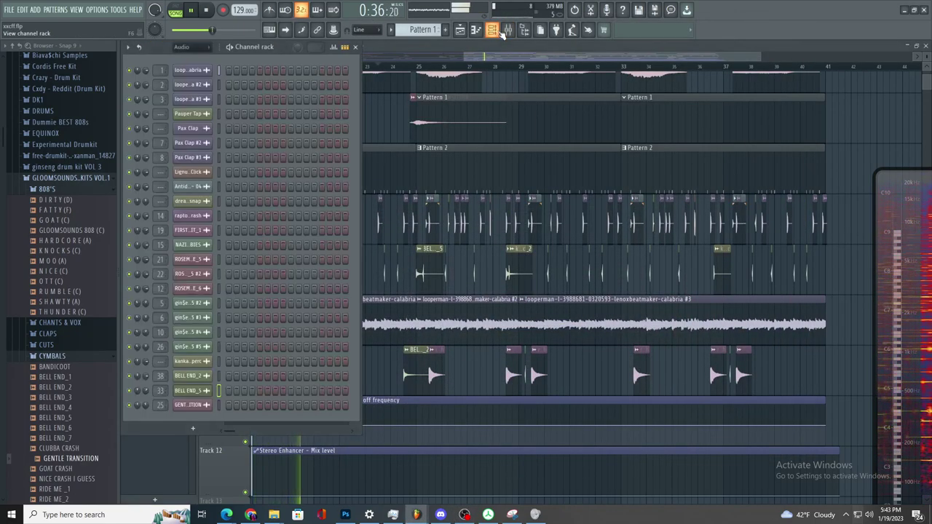
click(493, 30)
click(477, 30)
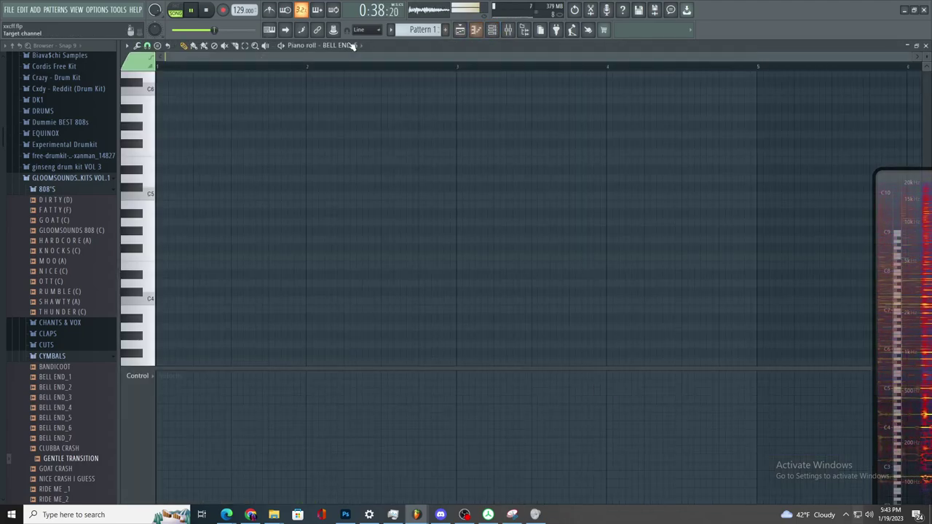
click(353, 45)
click(373, 405)
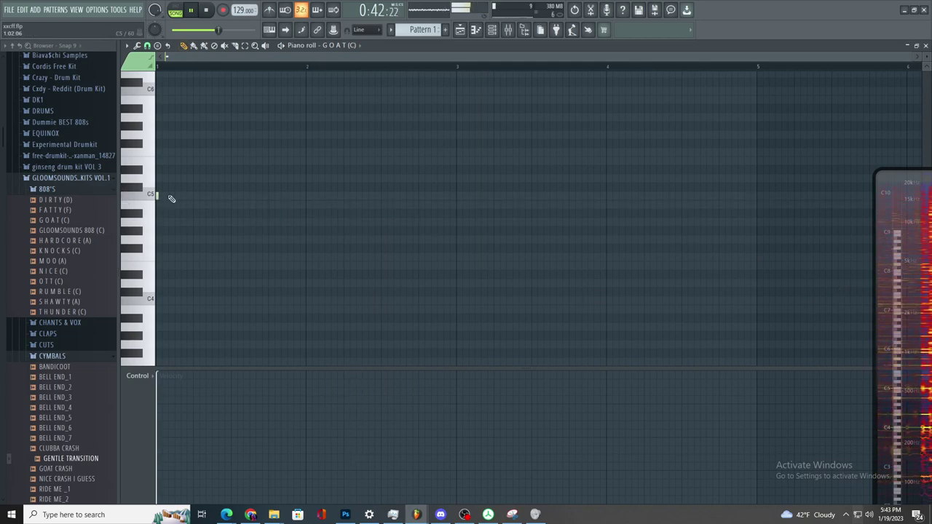
drag(159, 195, 343, 218)
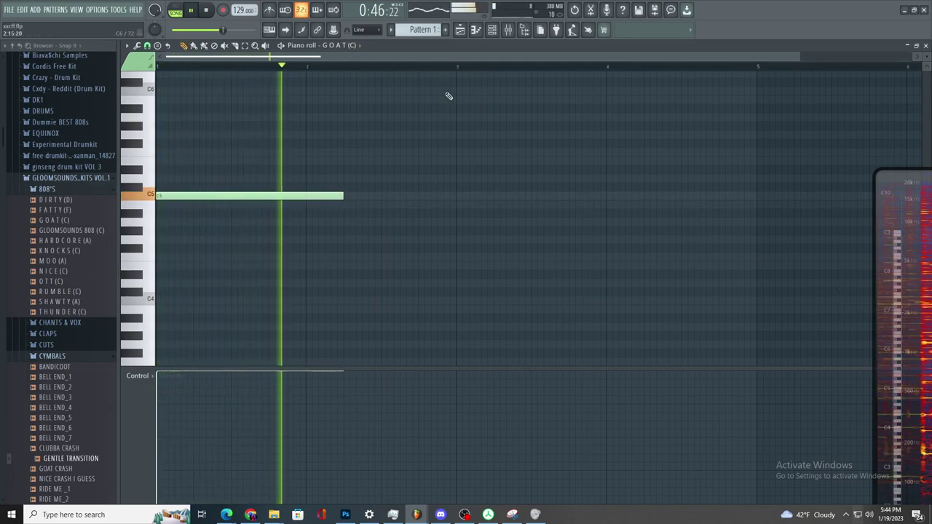
- Move the Wave Candy analyser over the middle of the workspace, stop playback, and check the mixer
drag(900, 244, 459, 204)
key(space)
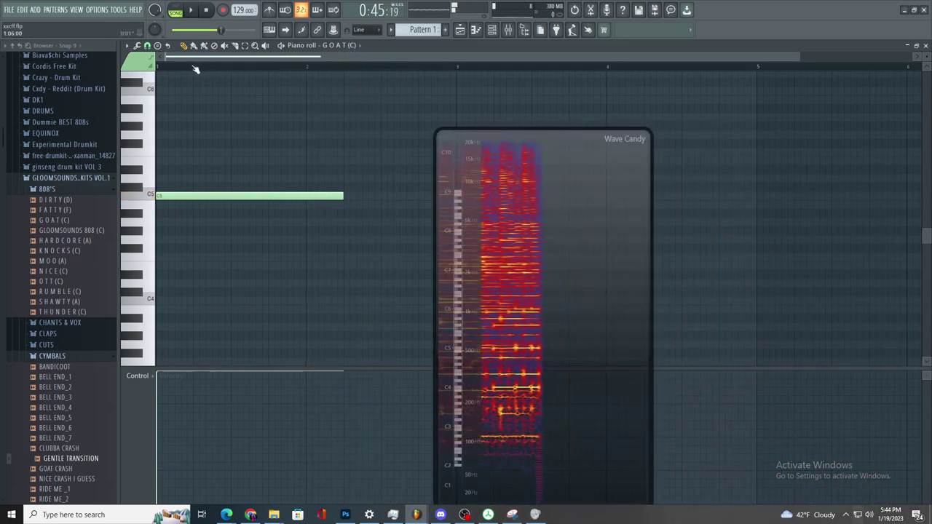
click(508, 29)
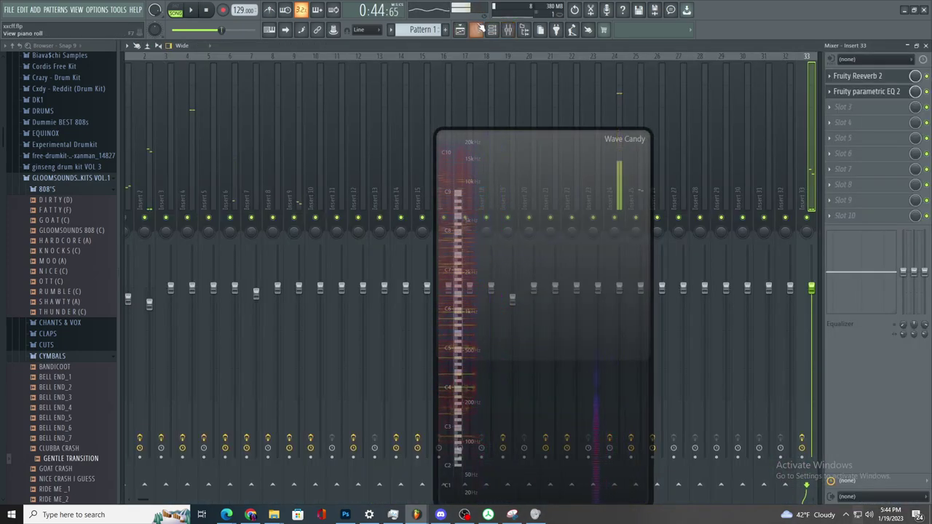
click(477, 29)
- Show all channels in the Channel rack and open the G O A T (C) sampler's volume envelope settings
click(492, 29)
click(191, 57)
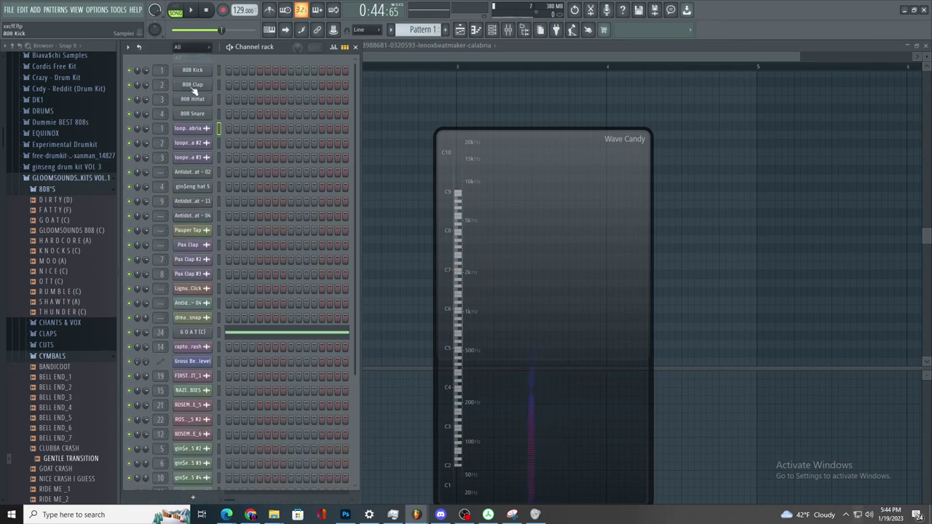
click(193, 334)
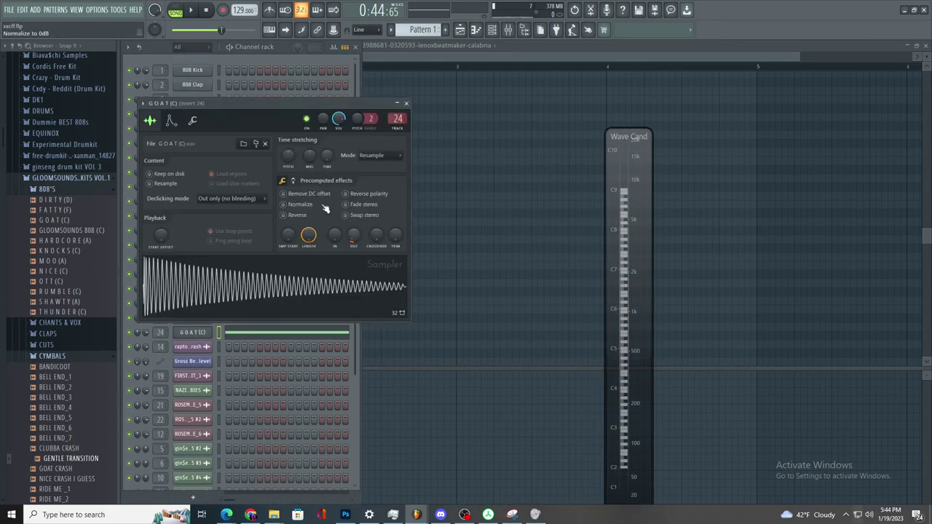
click(171, 121)
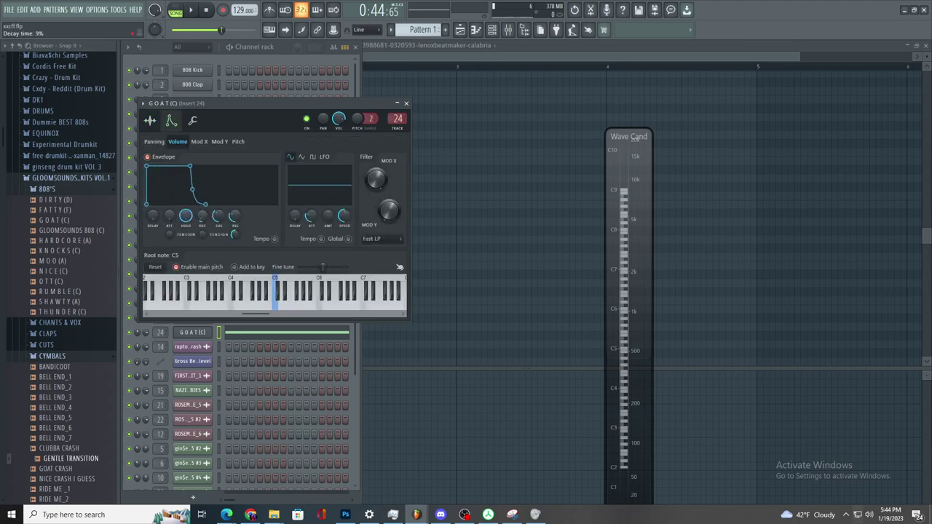
- Load Fruity Parametric EQ 2 in Insert 24's second slot and cut the G O A T (C) 808's highs during playback
click(508, 30)
click(830, 92)
mouse_move(845, 103)
click(707, 340)
drag(316, 210, 301, 270)
drag(370, 210, 371, 269)
key(space)
drag(348, 268, 402, 266)
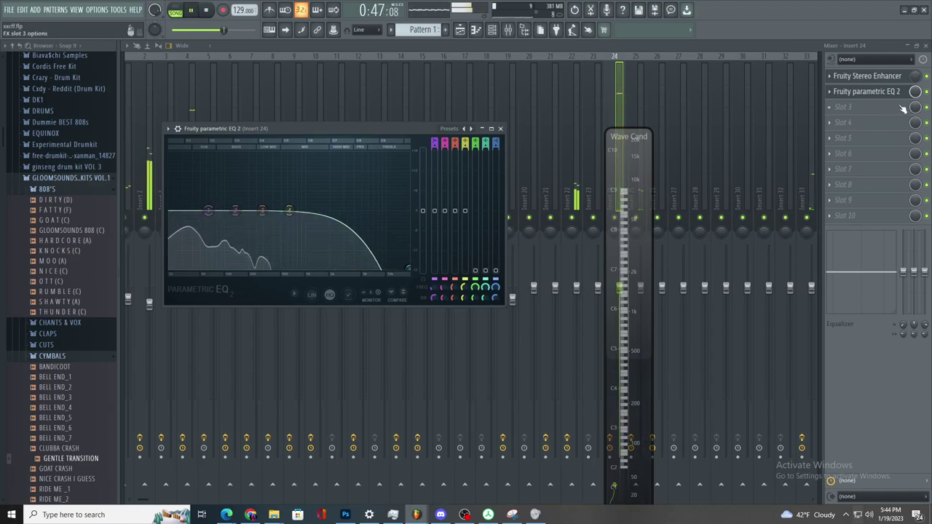
- Load a second Fruity Parametric EQ 2 into the third effect slot of mixer Insert 24
click(463, 29)
click(464, 29)
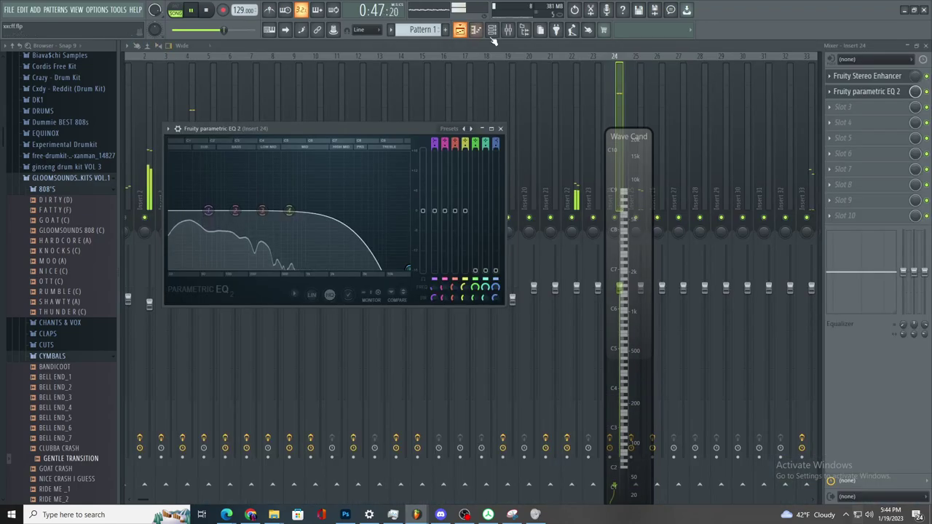
click(859, 107)
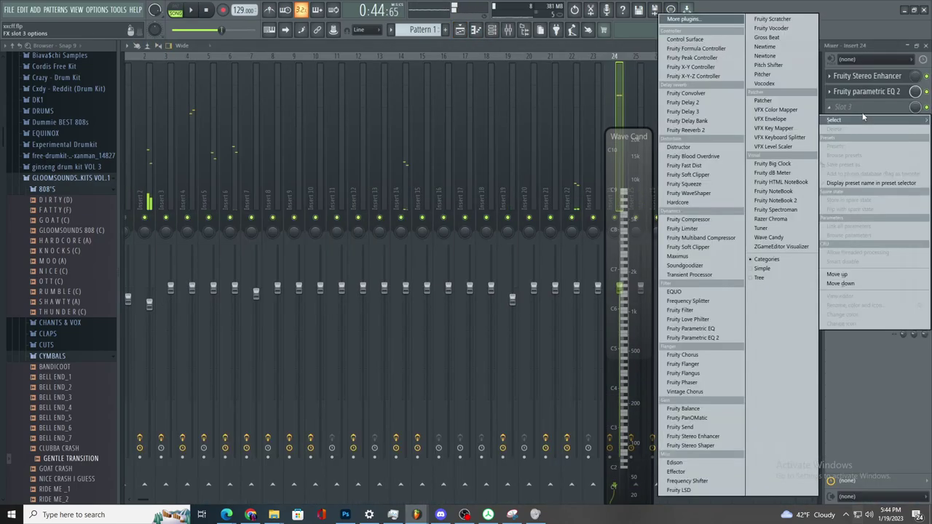
click(688, 338)
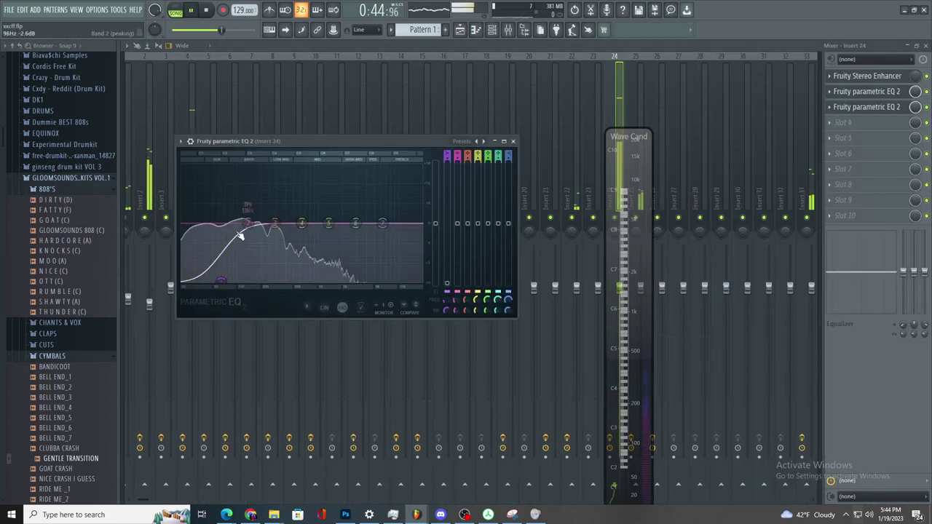
- Roll off EQ bands 1 and 7, boost band 3 to 18 dB at 34 Hz, and raise bands 4 to 6 to maximum in the treble
key(space)
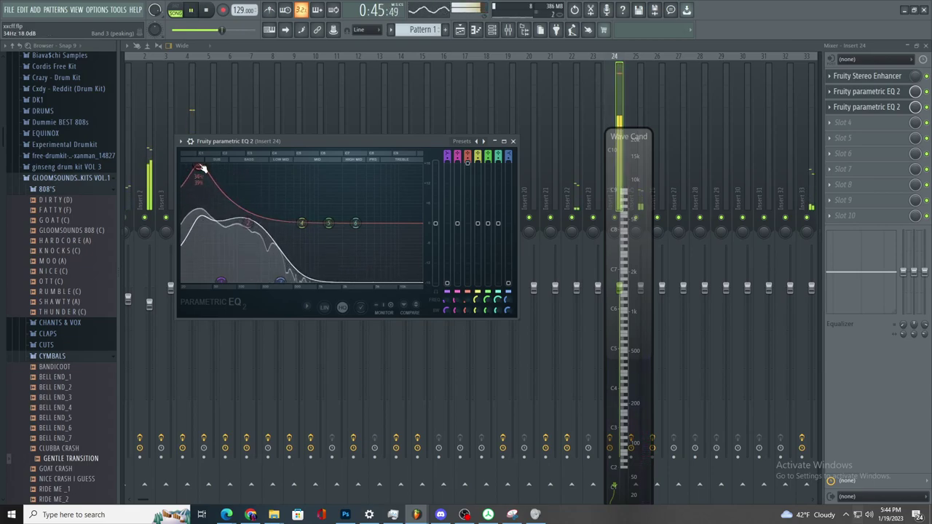
mouse_move(302, 223)
mouse_down()
mouse_move(292, 177)
mouse_move(323, 184)
mouse_move(339, 169)
mouse_move(413, 169)
mouse_up()
drag(328, 223, 396, 166)
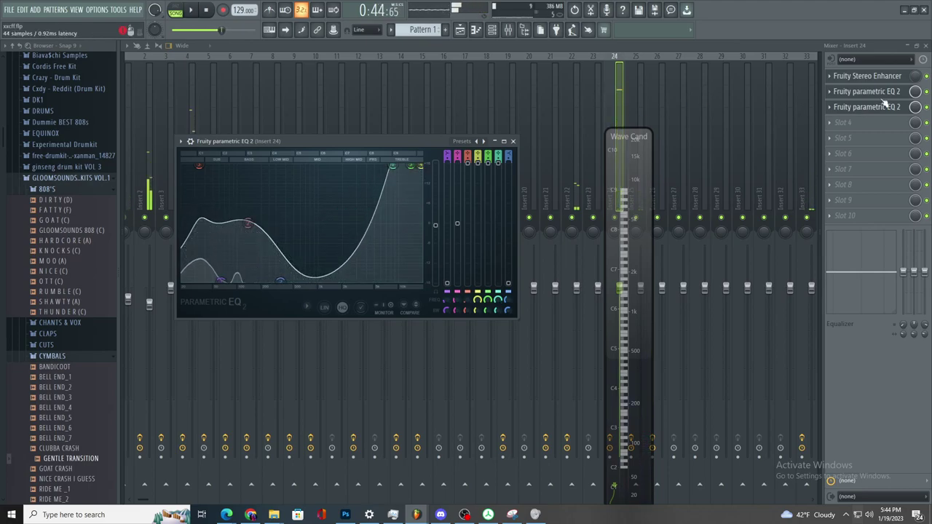
click(928, 91)
key(space)
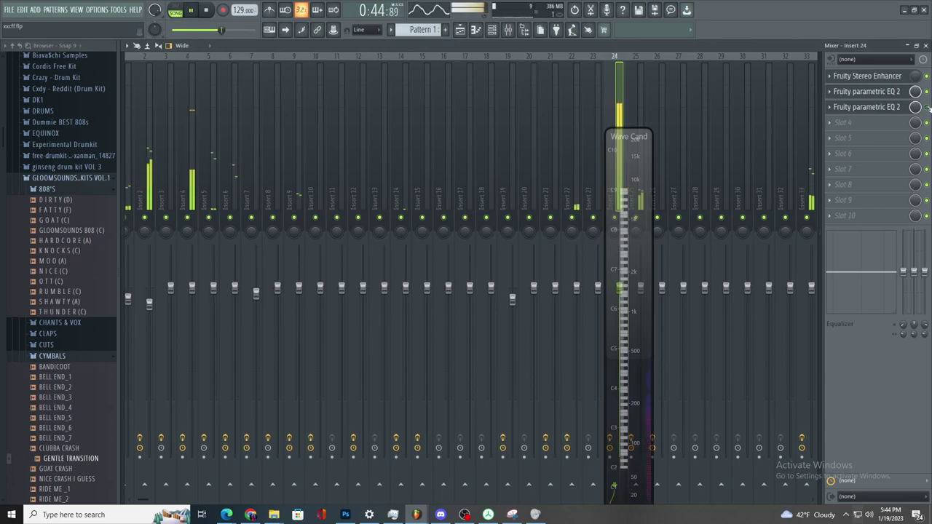
- Reopen the second EQ on Insert 24 and pull band 7 to minimum gain in the bass range
click(877, 107)
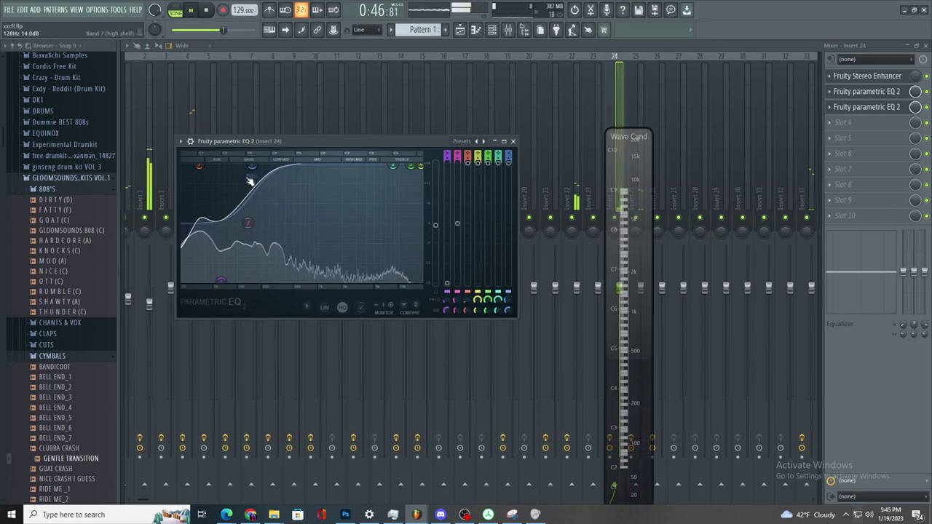
key(space)
drag(210, 166, 246, 280)
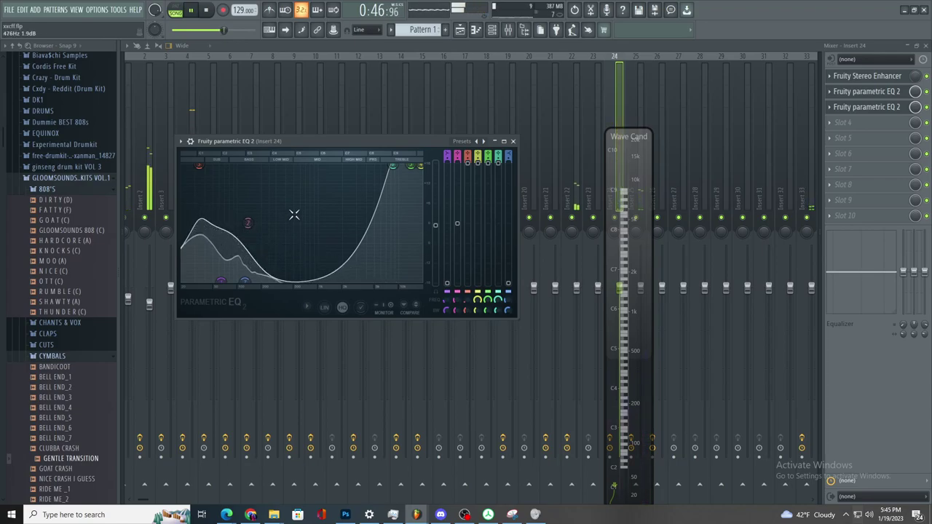
- Widen the Wave Candy spectrum display over the GOAT (C) piano roll and move it up so it is fully in view
key(F5)
key(F7)
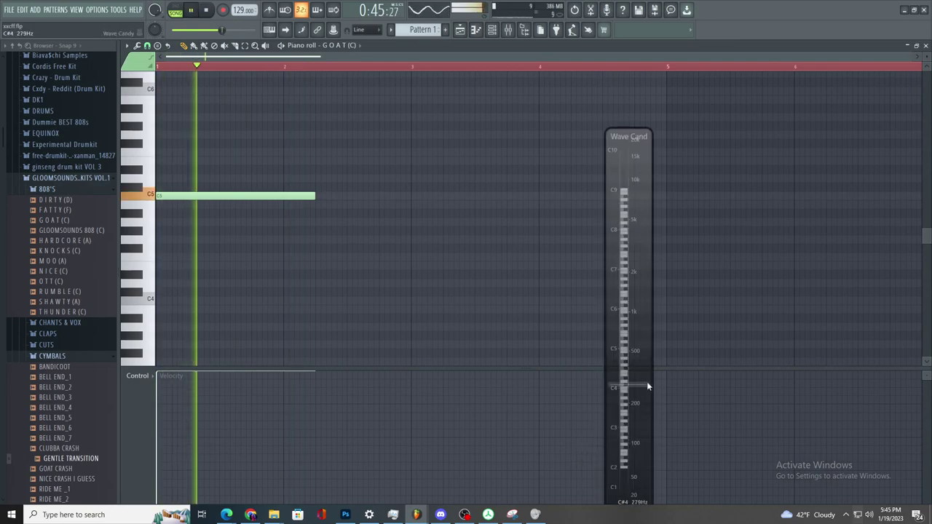
drag(654, 374, 826, 369)
drag(769, 366, 591, 258)
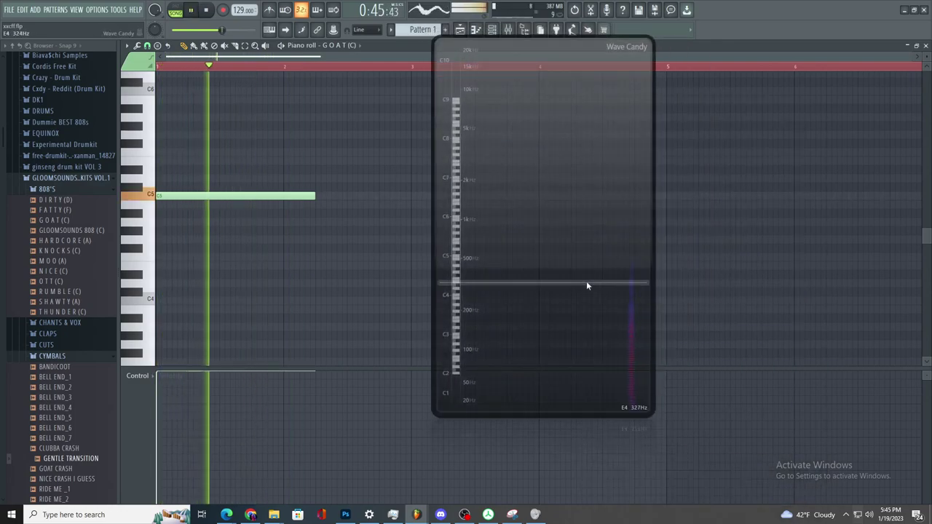
- Load Wave Candy into the fourth effect slot of mixer Insert 2
click(492, 30)
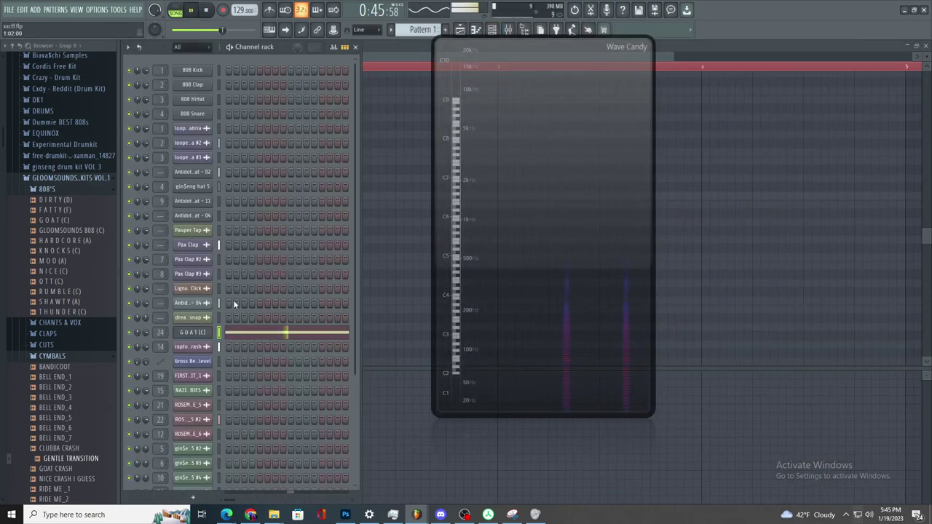
click(508, 30)
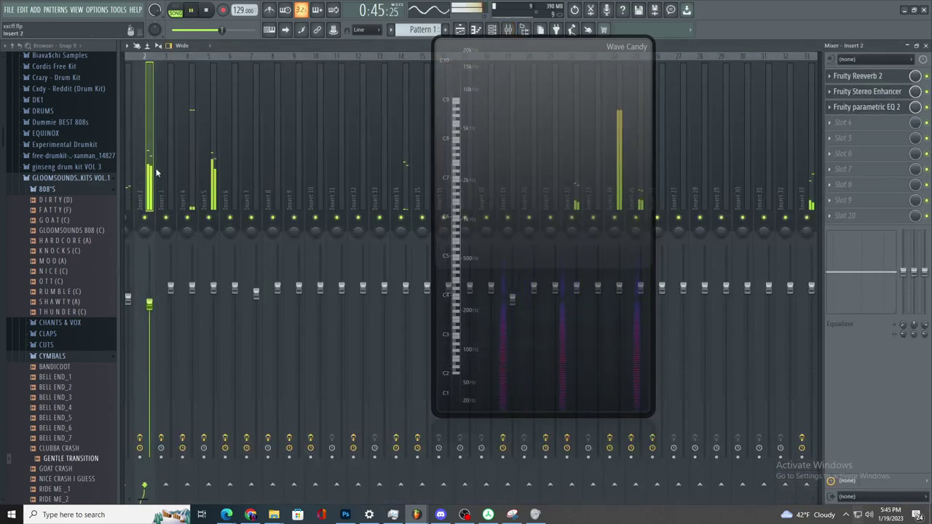
scroll(158, 191, left, 1)
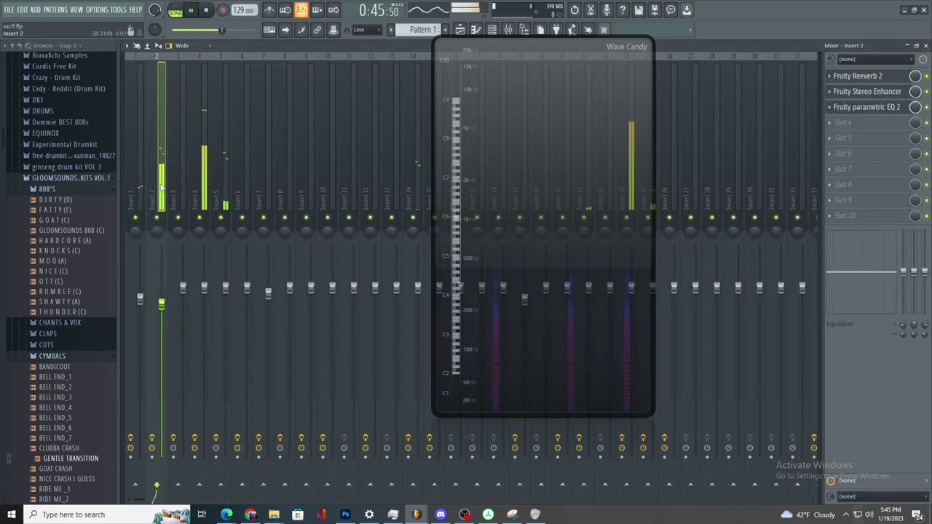
click(867, 123)
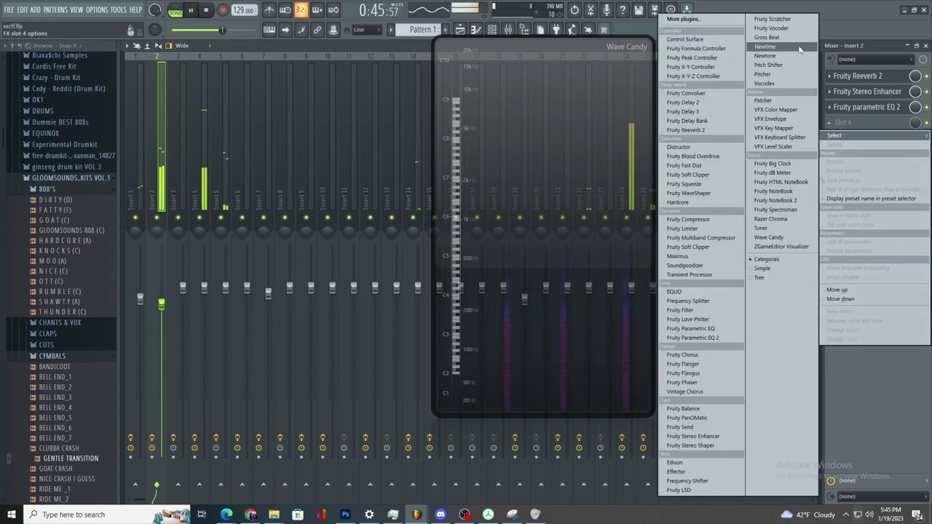
click(774, 238)
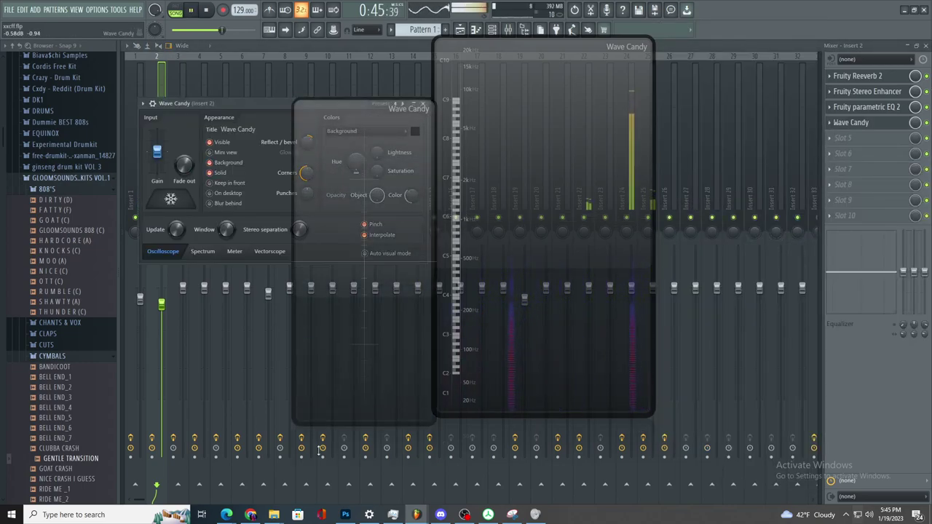
- Switch Insert 2's Wave Candy to Spectrum with a maximum resolution of 8192 bands and adjust its frequency scale
click(204, 251)
click(233, 230)
click(240, 313)
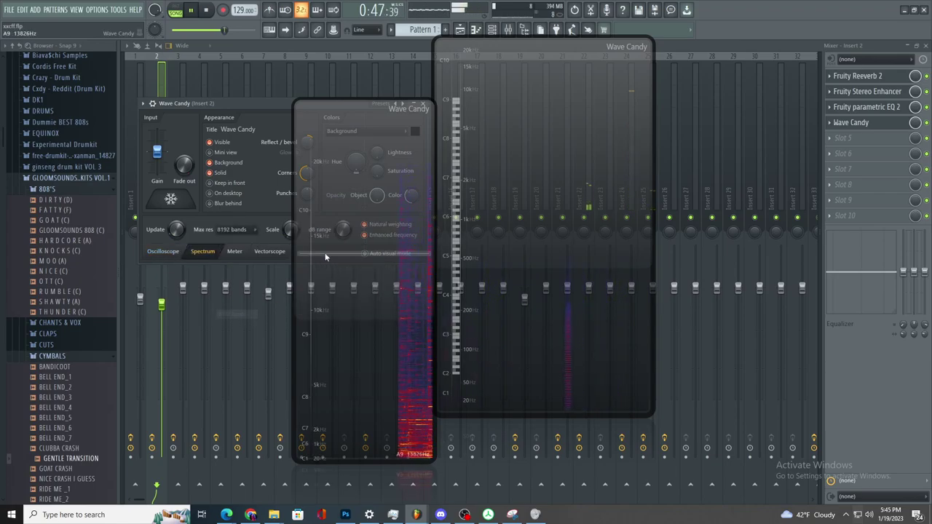
drag(291, 230, 290, 190)
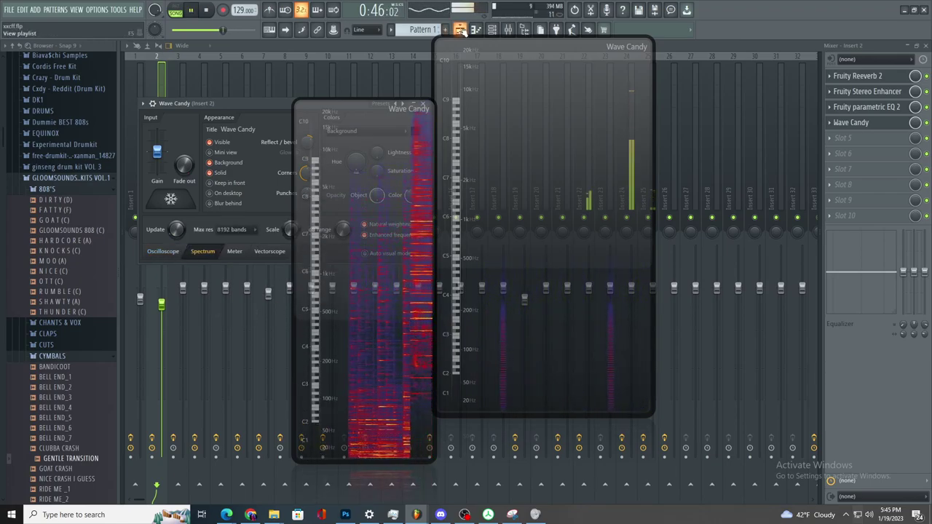
- Show the playlist, play from around bar 24, and move the two Wave Candy displays apart
click(461, 29)
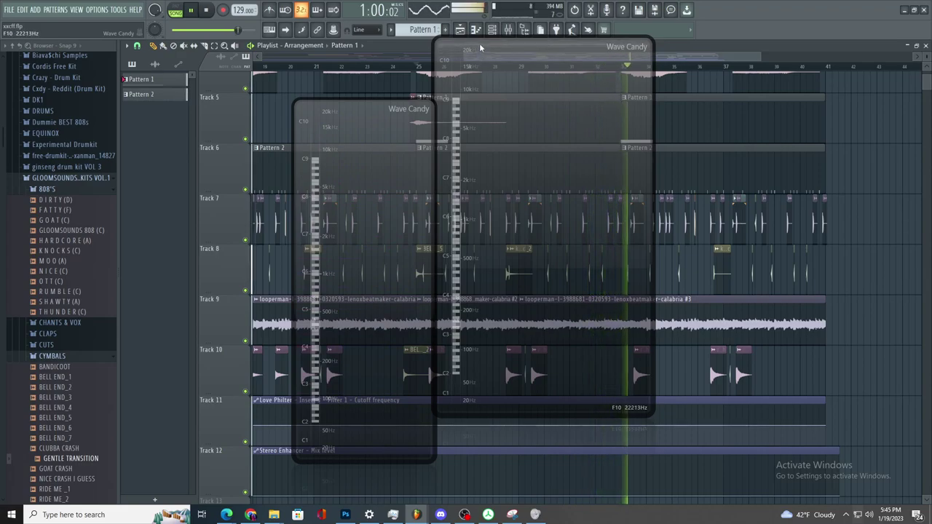
click(379, 59)
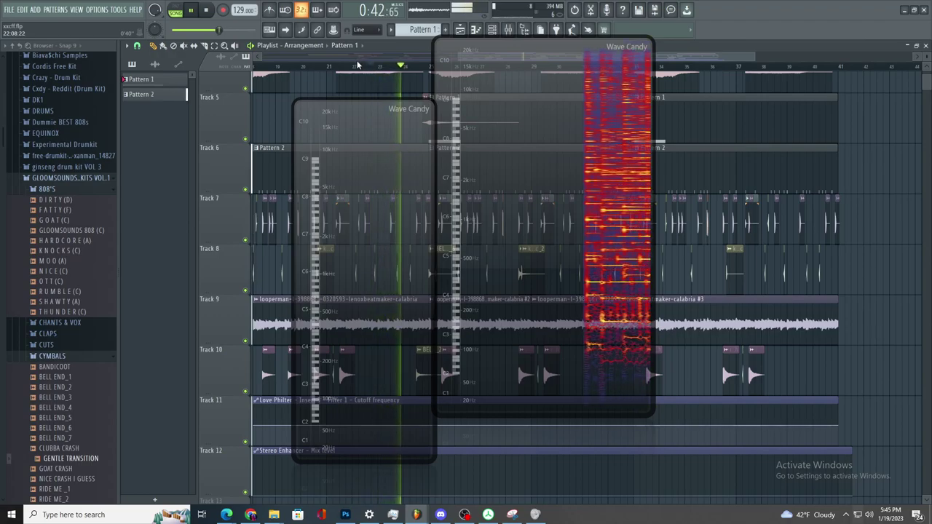
drag(521, 159, 642, 198)
scroll(490, 194, up, 3)
drag(428, 167, 252, 200)
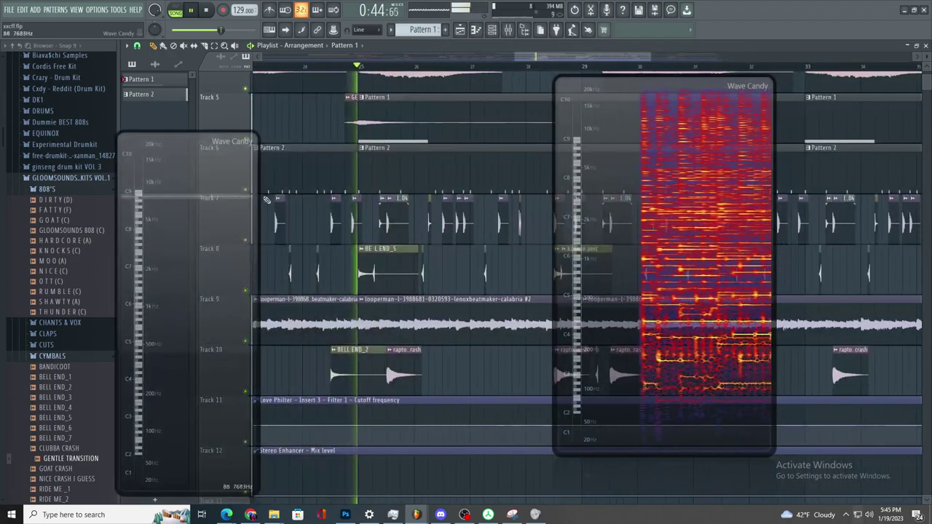
- Enable Remove DC offset for the BELL END_2 clip on Track 10 and audition it
scroll(342, 175, up, 2)
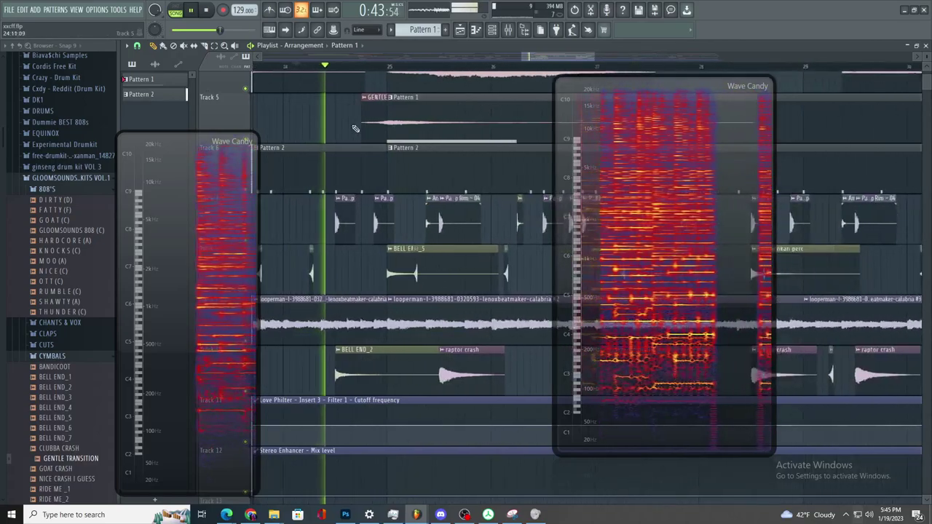
scroll(340, 349, up, 2)
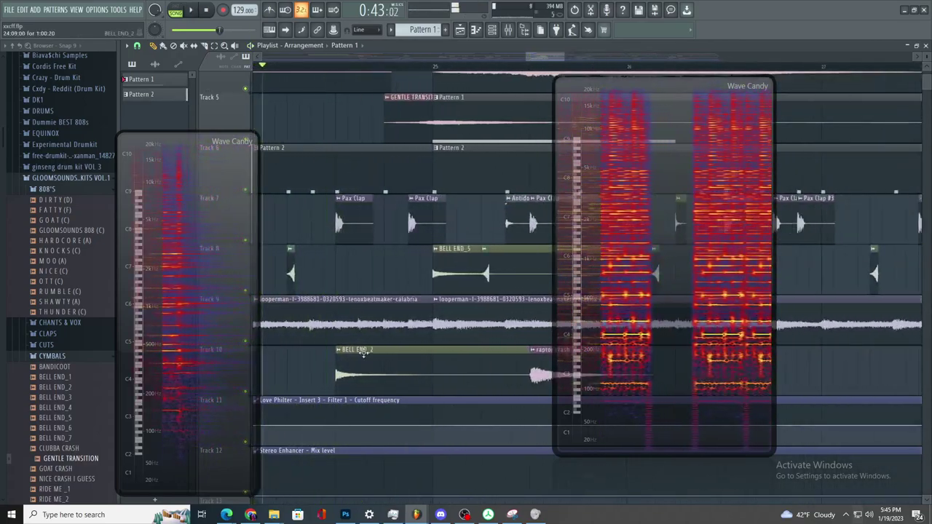
key(space)
double_click(343, 365)
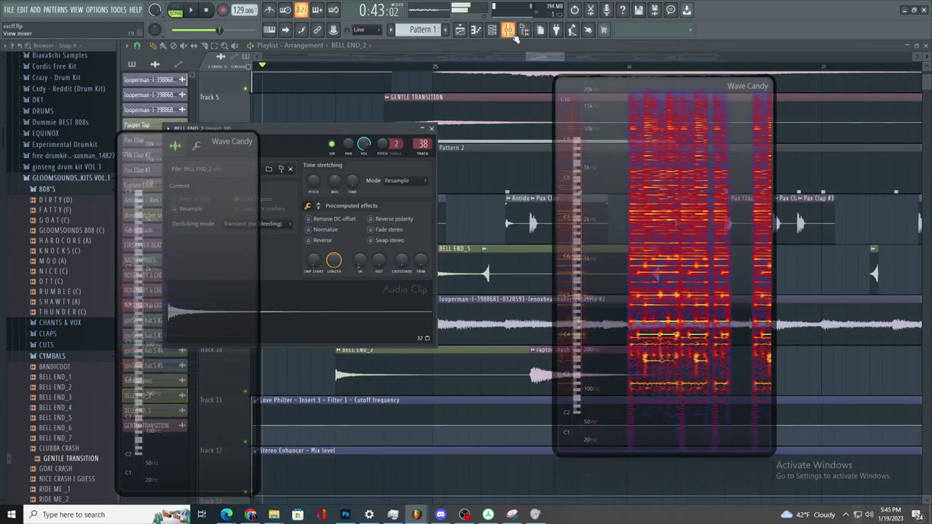
click(332, 219)
key(space)
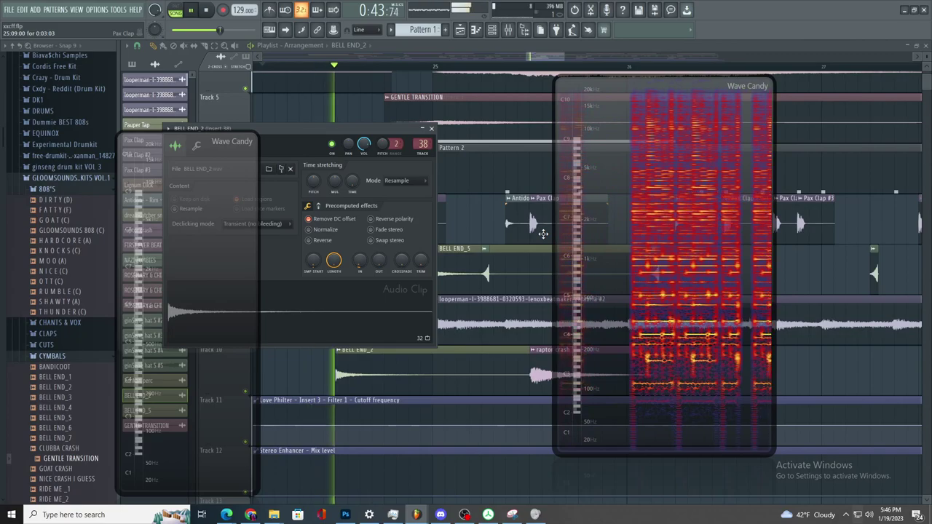
key(space)
key(space)
key(space)
key(space)
double_click(477, 177)
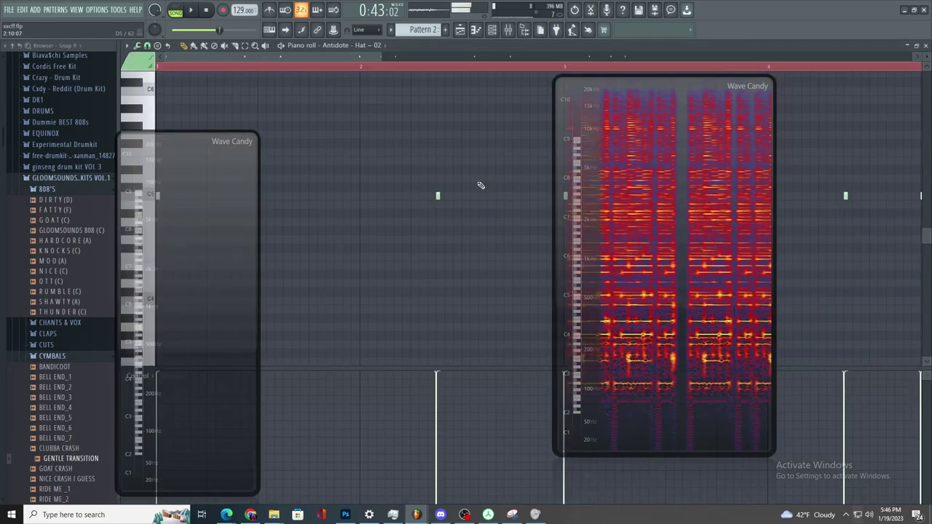
key(space)
mouse_move(360, 199)
mouse_down()
mouse_move(368, 230)
mouse_move(373, 197)
mouse_up()
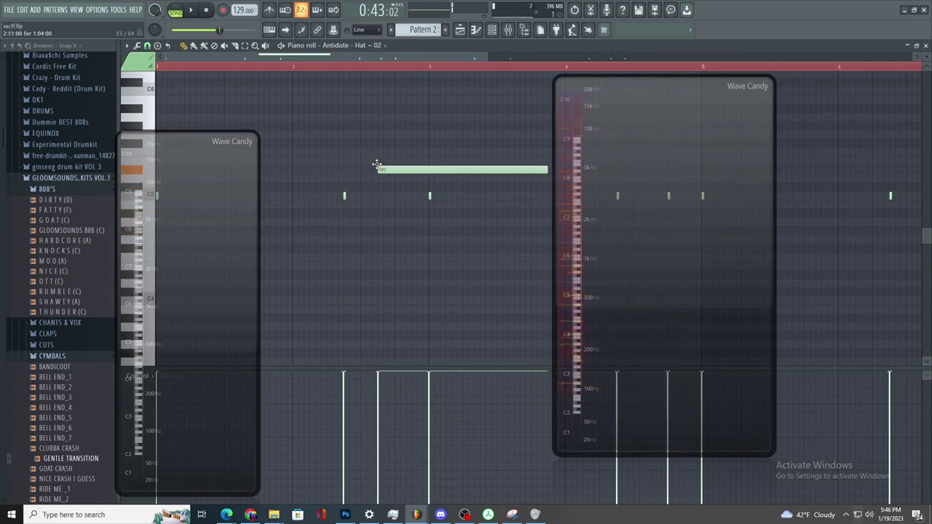
click(459, 29)
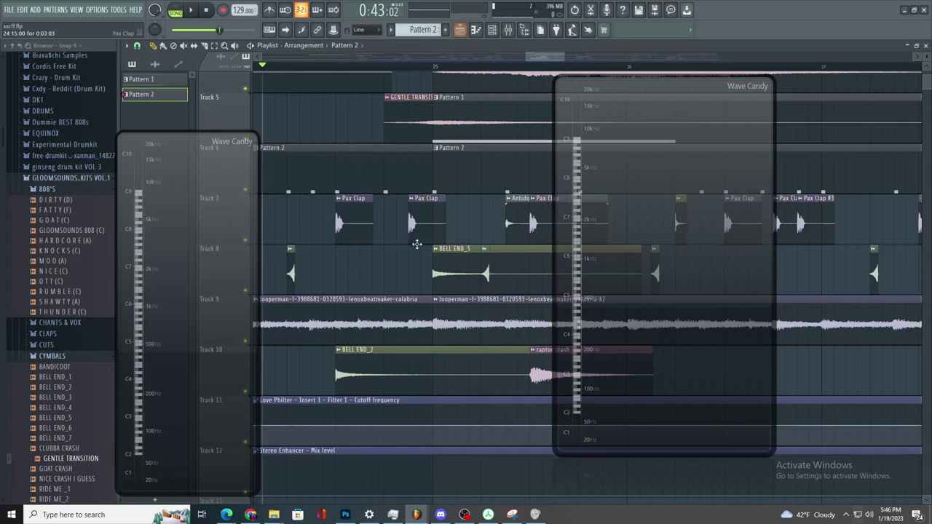
- Adjust the BELL END_2 clip's pitch and fade-in with the time stretching mode on Auto
double_click(388, 370)
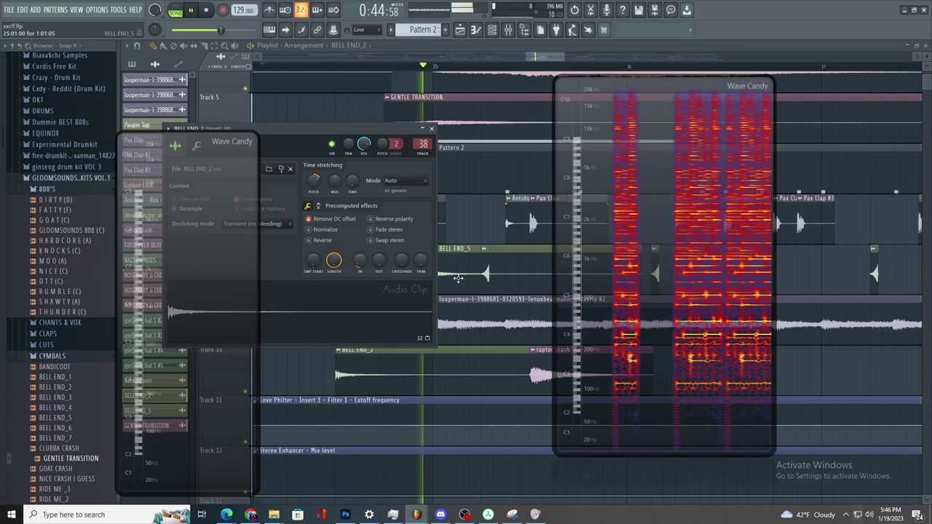
click(485, 279)
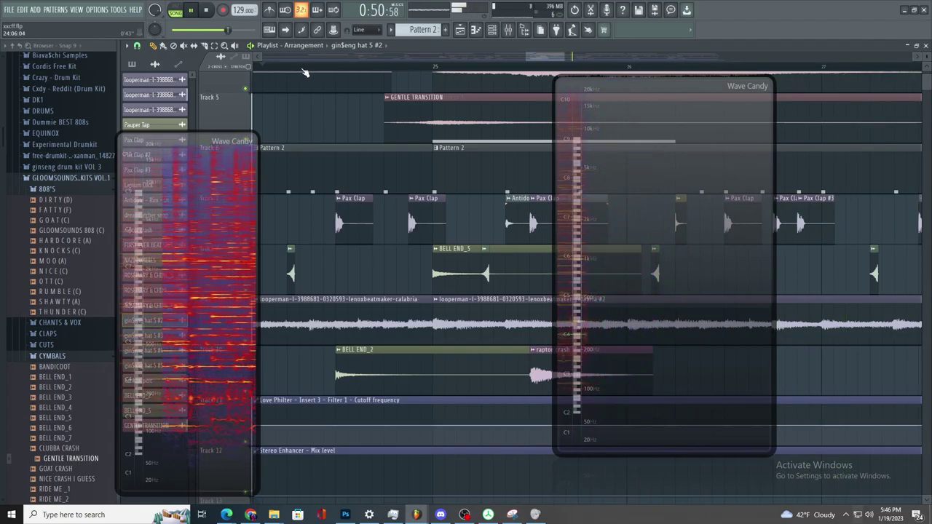
- Move the wider Wave Candy display away from the playlist bars around 29 to 31
scroll(365, 195, down, 8)
scroll(418, 165, up, 6)
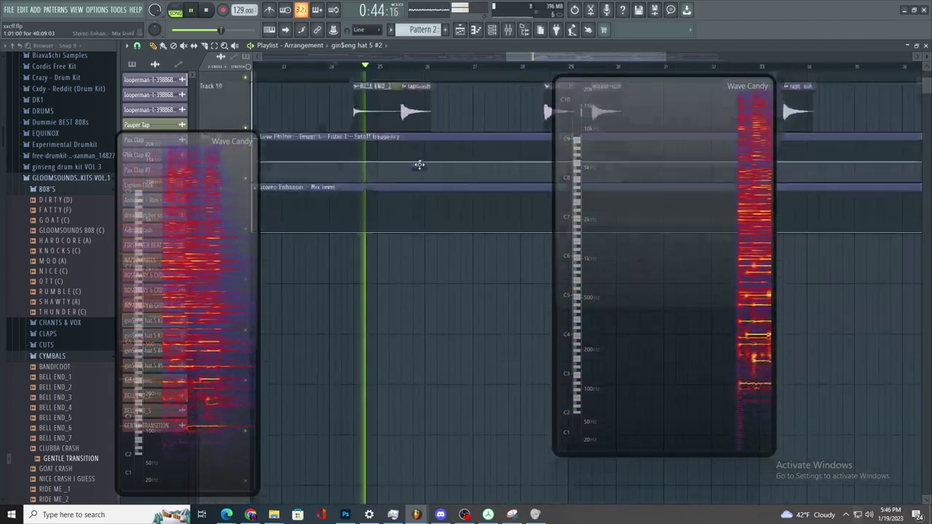
drag(681, 235, 769, 276)
scroll(555, 228, down, 1)
scroll(558, 229, up, 2)
- Create an empty Pattern 3 and place it on Track 2 from bar 29 to bar 33
click(446, 30)
click(131, 64)
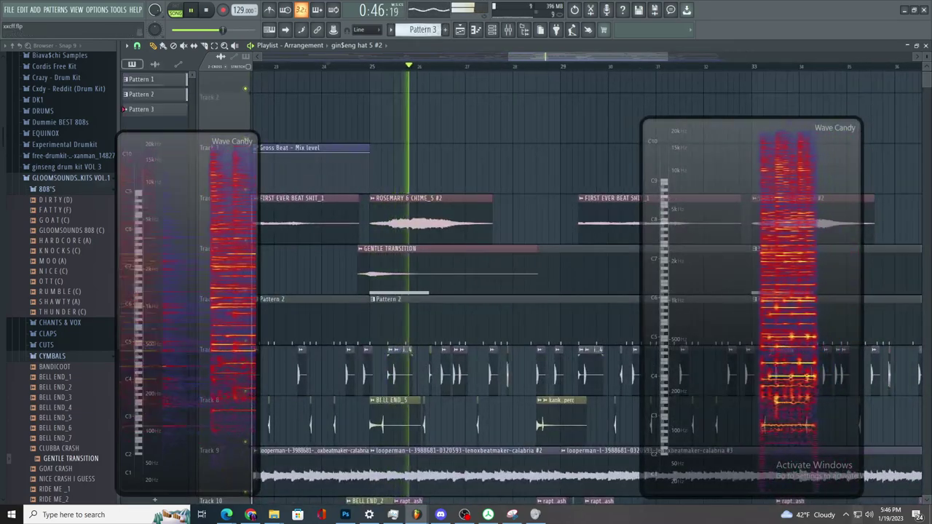
click(154, 110)
click(568, 136)
drag(606, 125, 751, 130)
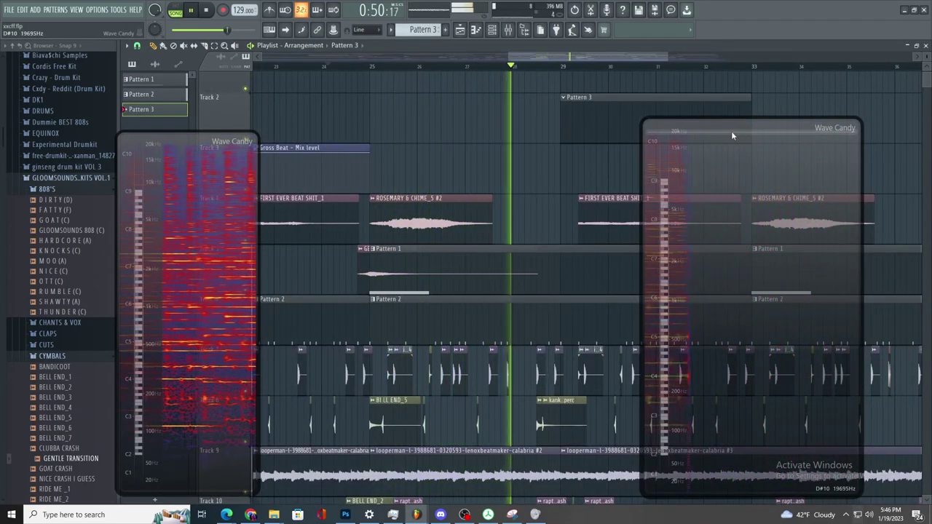
- Make the kankan perc clip before bar 29 on Track 8 unique and route it to mixer track 46
key(space)
key(space)
scroll(550, 348, up, 3)
scroll(551, 349, up, 3)
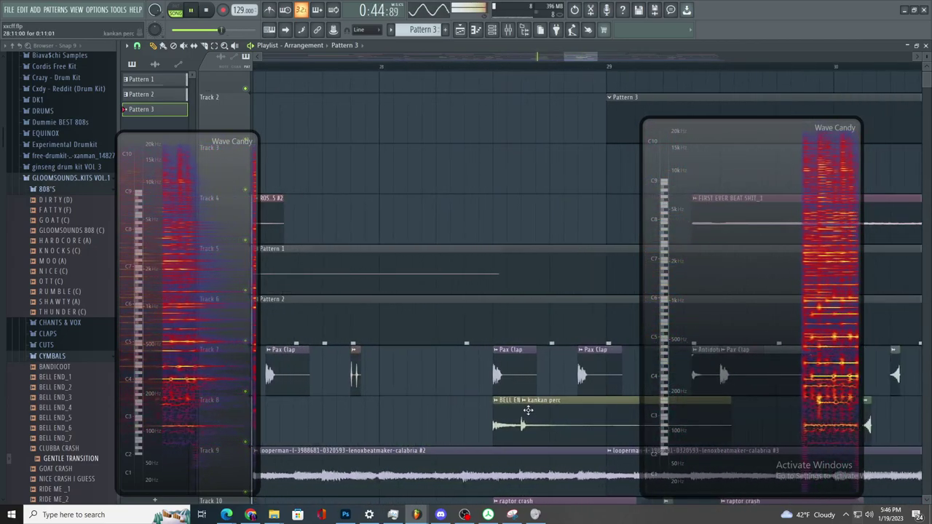
right_click(527, 402)
click(546, 445)
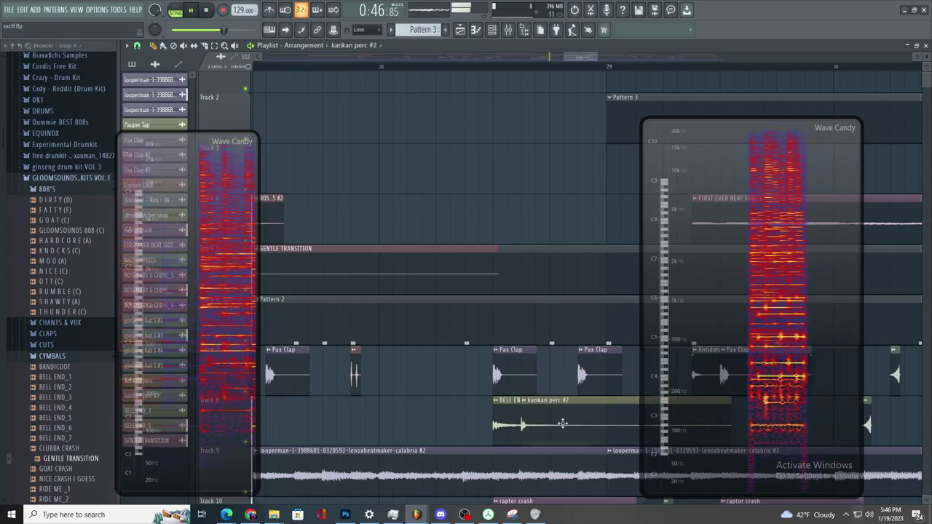
double_click(460, 183)
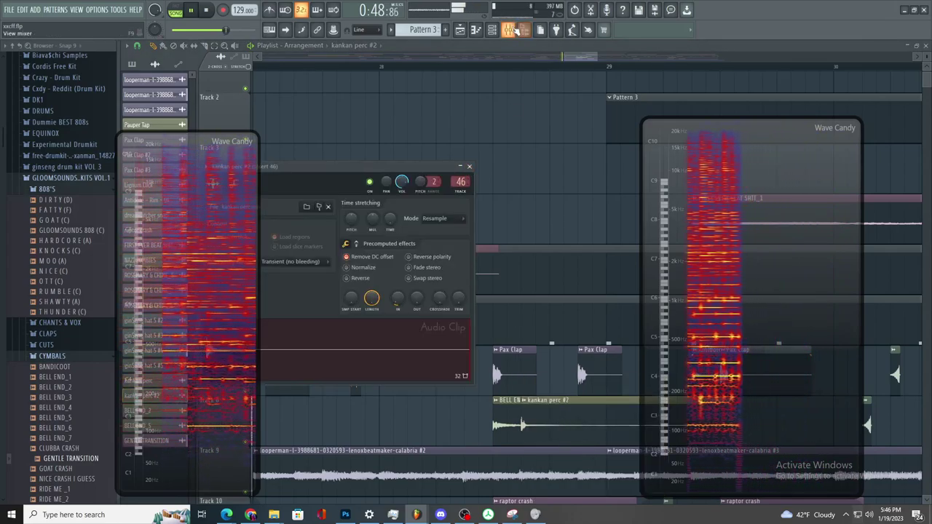
- Load Fruity Reeverb 2 in the first effect slot of mixer Insert 46
click(509, 30)
click(832, 76)
click(686, 130)
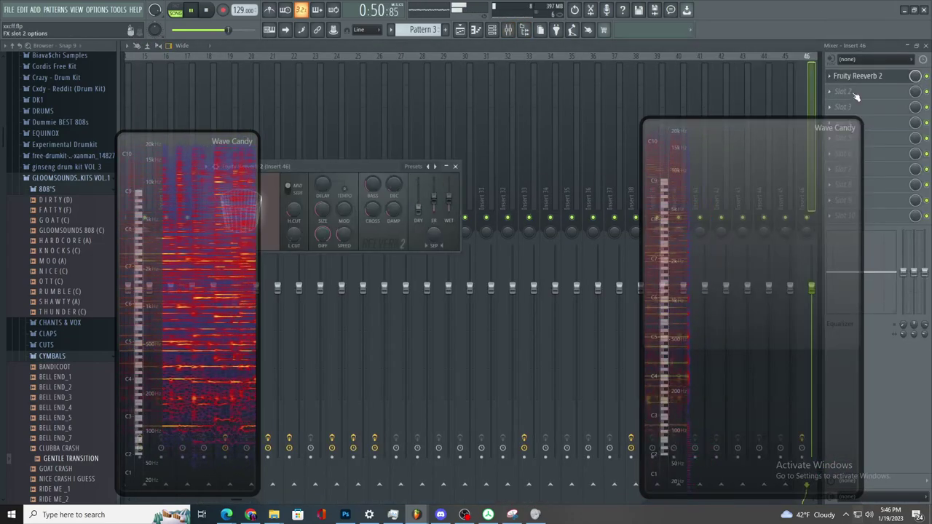
- Load Fruity Stereo Enhancer in the second slot of Insert 46 and adjust Fruity Reeverb 2's dry level
click(857, 96)
click(695, 445)
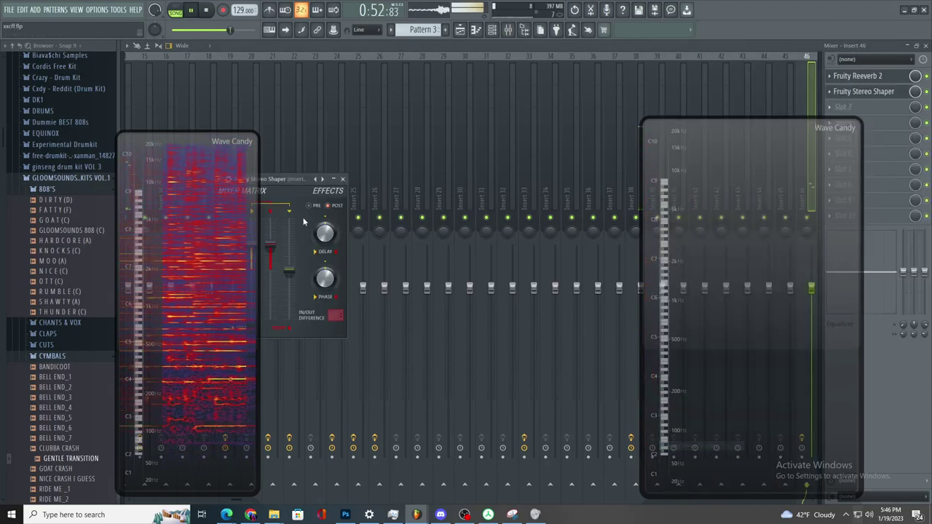
click(852, 92)
mouse_move(838, 104)
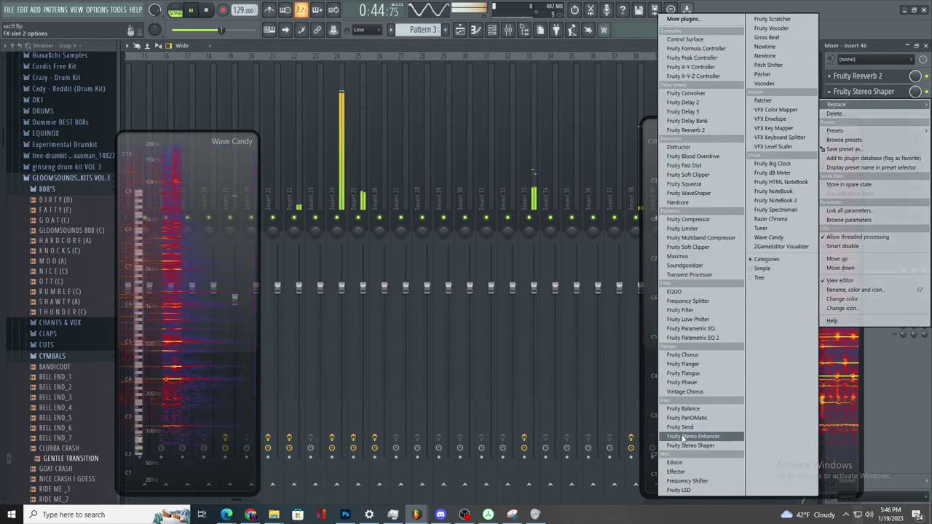
click(688, 436)
click(901, 75)
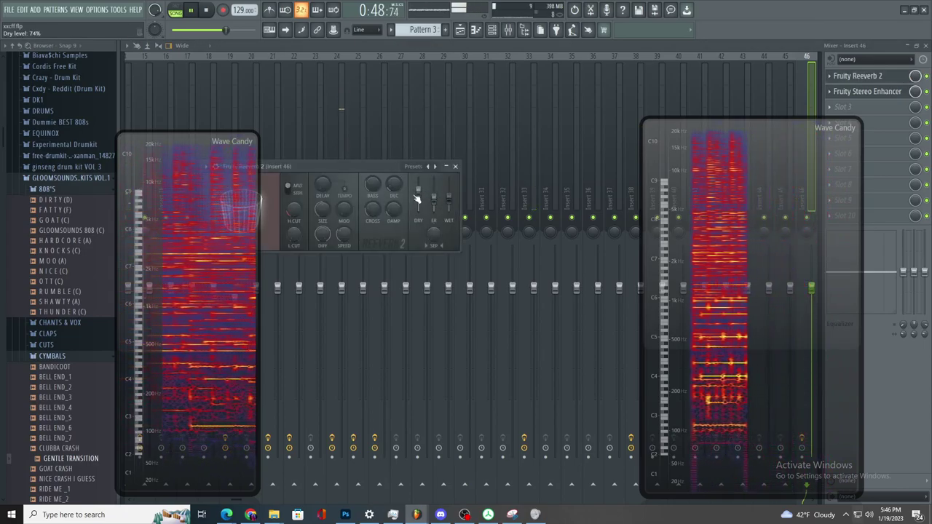
click(461, 33)
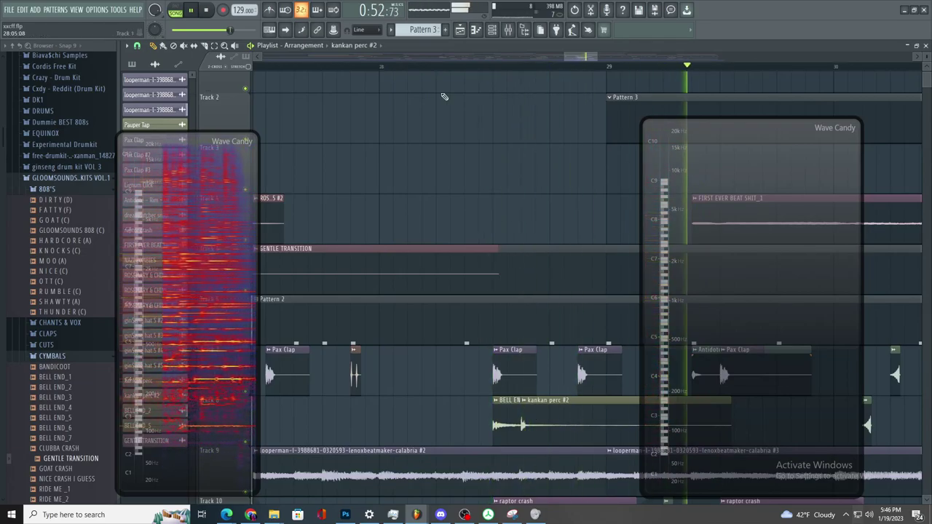
- Review the playlist clips from about bar 29 to bar 34 during playback
scroll(440, 217, down, 4)
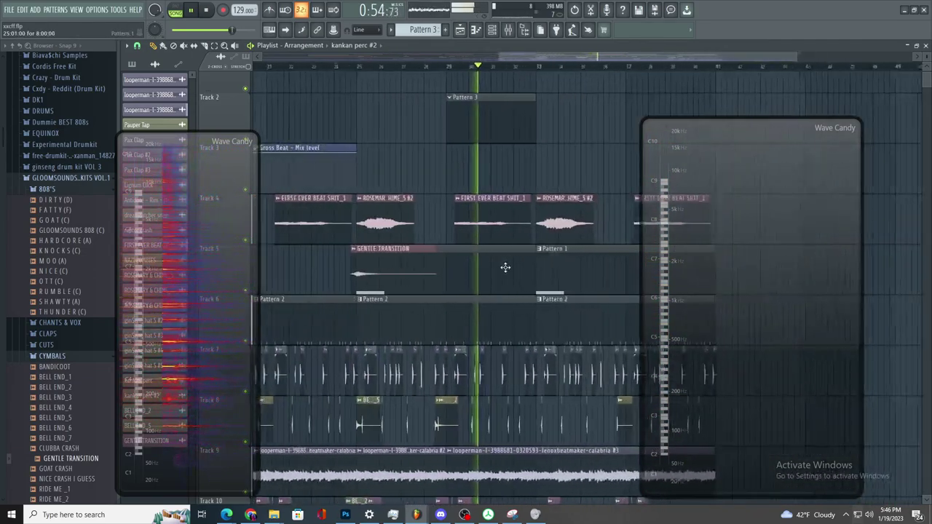
scroll(489, 278, up, 5)
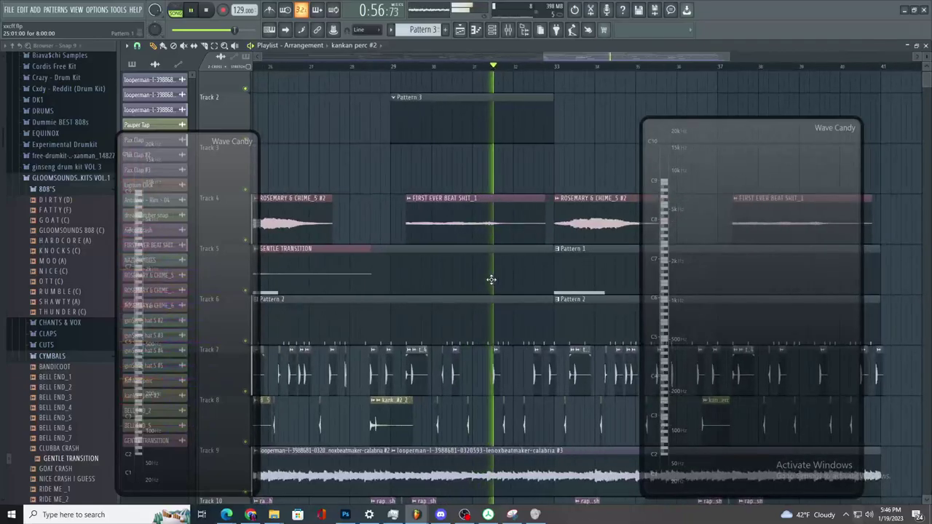
scroll(491, 281, down, 3)
scroll(538, 289, up, 3)
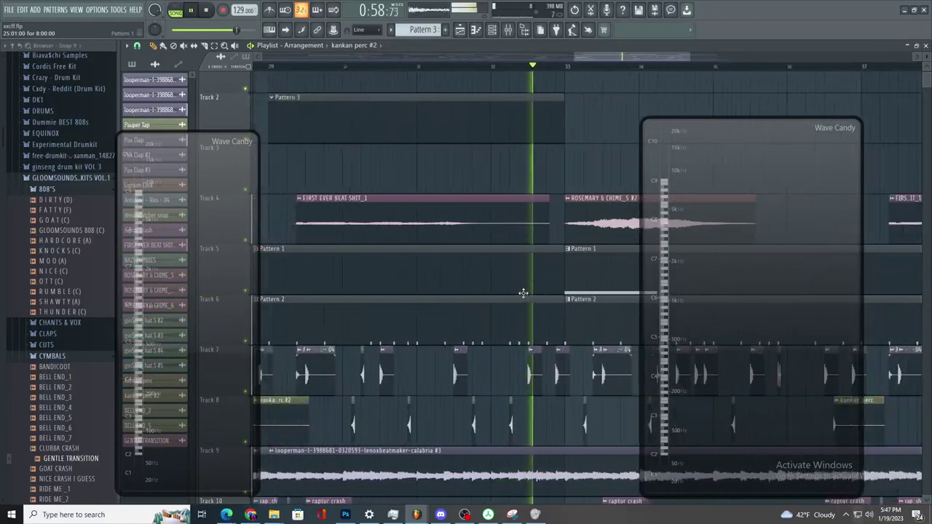
scroll(523, 293, down, 3)
scroll(574, 297, up, 4)
scroll(505, 301, down, 3)
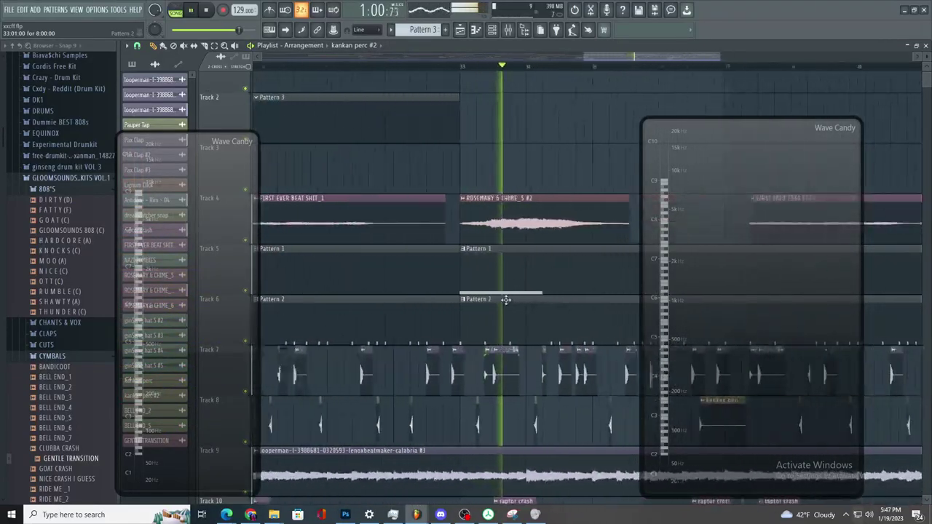
- Move playback back to the start of the Pattern 1 section and open the pattern's GOAT (C) piano roll
click(387, 67)
scroll(394, 124, up, 3)
double_click(531, 272)
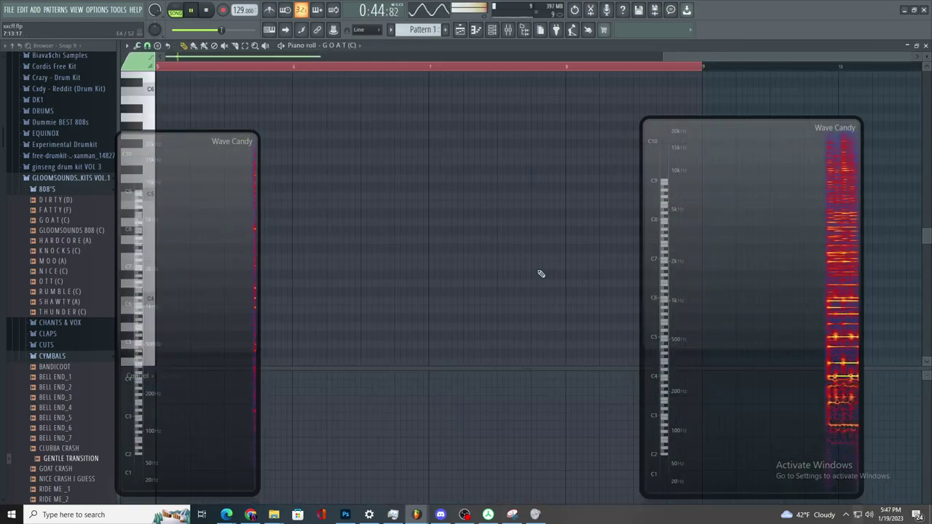
- Create automation clips for the mix levels of both Fruity Parametric EQ 2 effects on mixer Insert 24
click(510, 32)
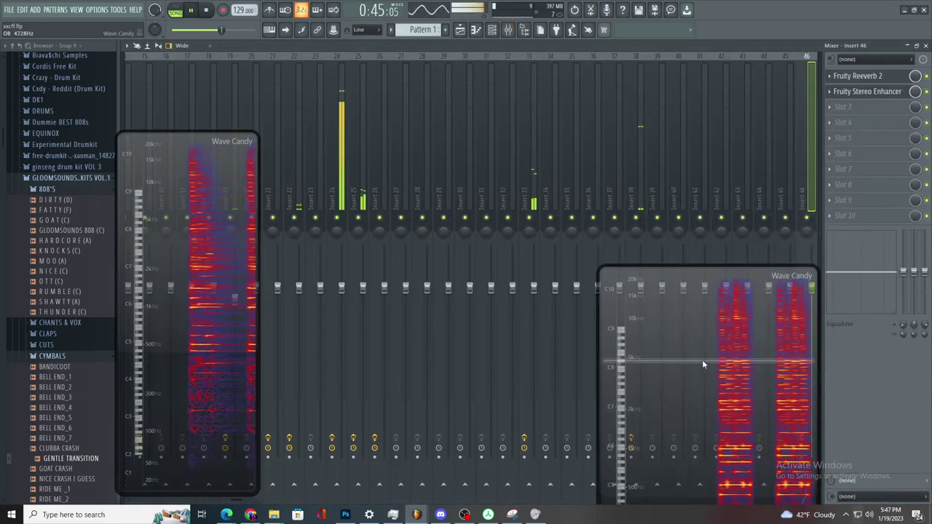
key(space)
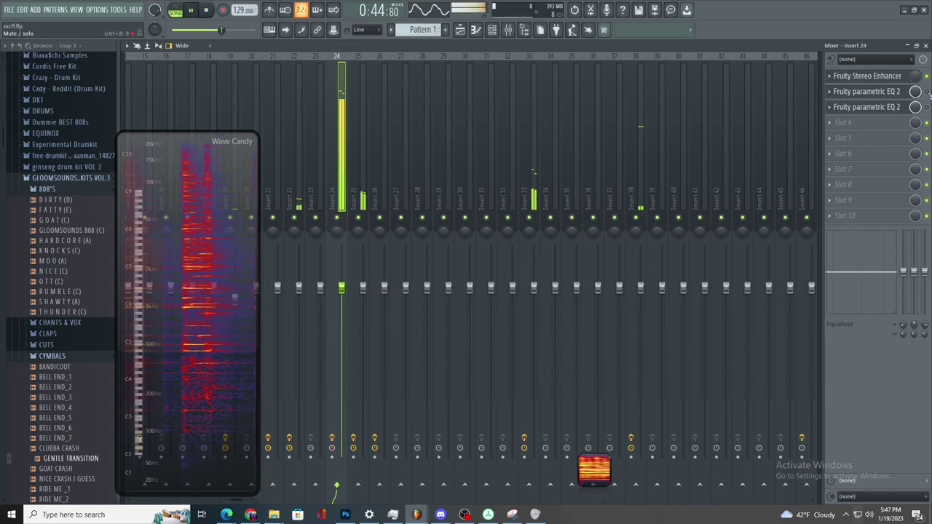
right_click(915, 94)
click(897, 165)
right_click(915, 110)
click(879, 183)
- Return to the playlist and move the narrower Wave Candy display clear of the track headers and clips
click(460, 32)
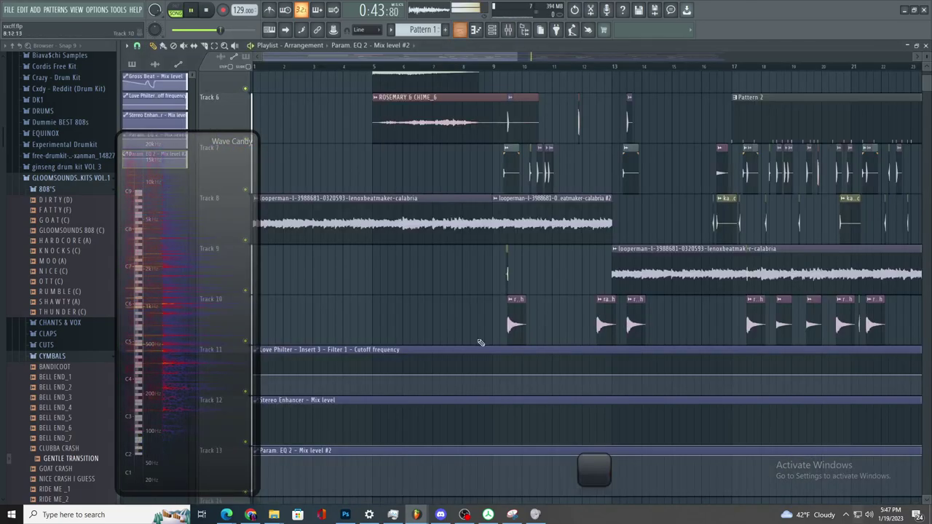
scroll(488, 322, down, 4)
key(space)
drag(197, 389, 30, 390)
key(space)
- Lower the start and end points of the Param. EQ 2 - Mix level #2 automation on Track 13 to the minimum
scroll(283, 320, down, 3)
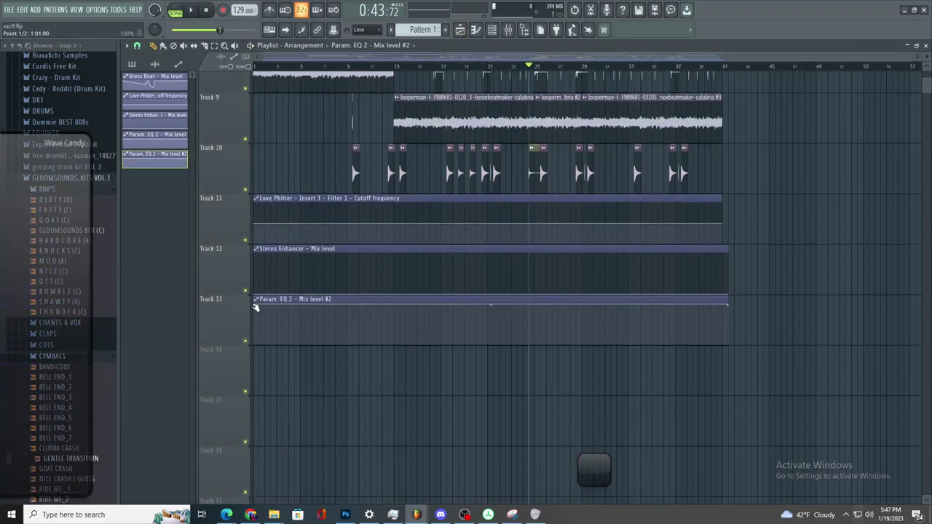
drag(256, 307, 256, 341)
scroll(639, 439, up, 5)
scroll(693, 408, down, 4)
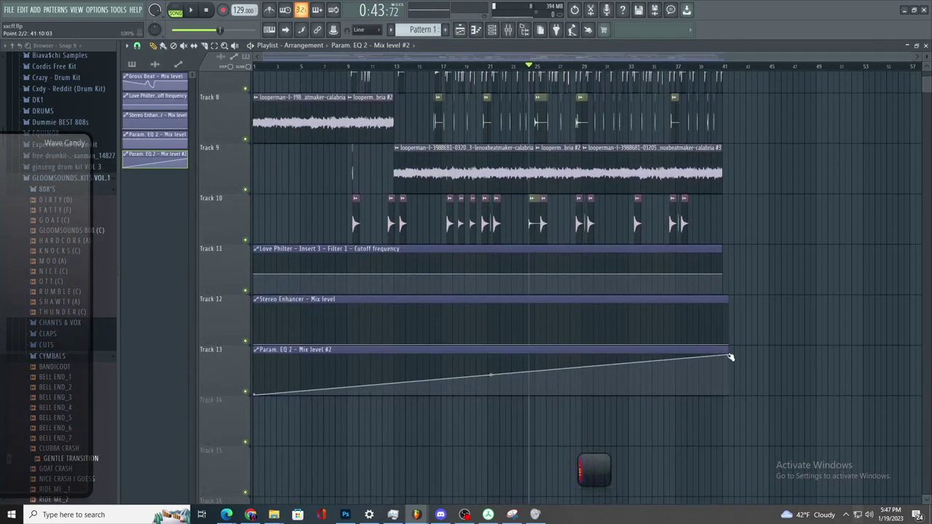
scroll(656, 173, up, 5)
scroll(579, 73, down, 5)
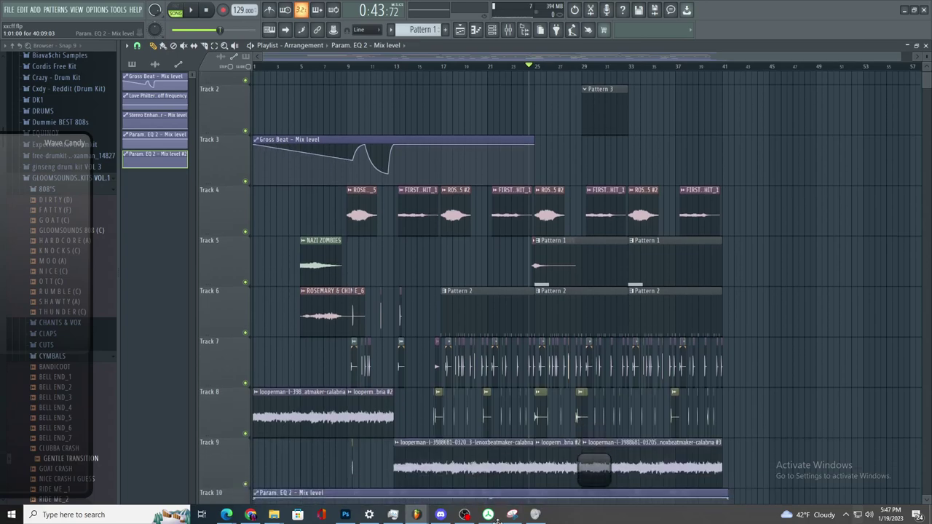
- Place the Param. EQ 2 - Mix level automation on Track 14 and lower its start and end points to the minimum
scroll(408, 409, down, 1)
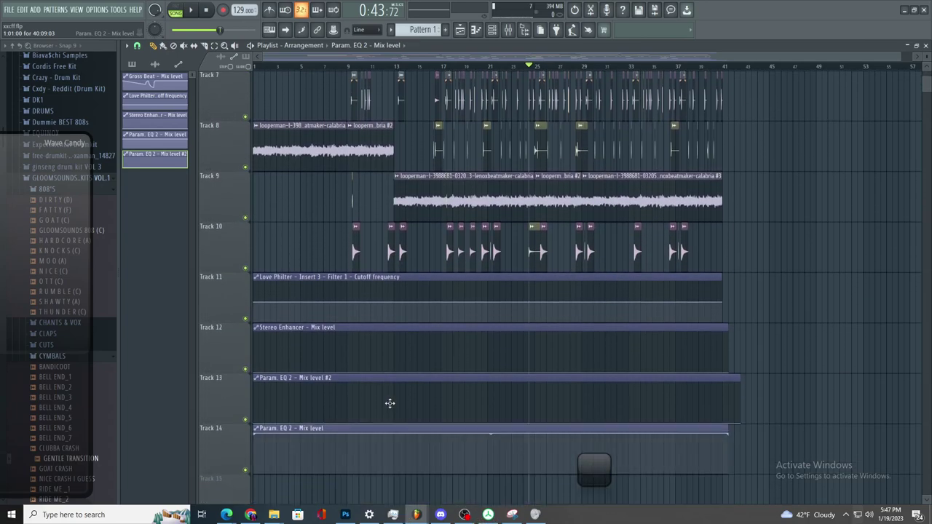
drag(255, 467, 256, 489)
key(space)
drag(728, 435, 743, 502)
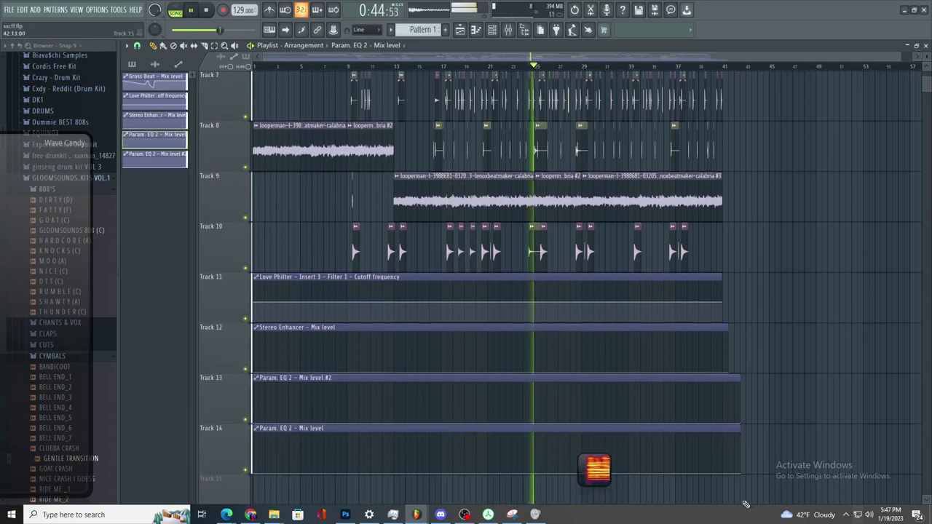
- Open the Pattern 1 clip at bar 25 in the GOAT (C) piano roll
scroll(599, 264, up, 3)
scroll(612, 146, up, 5)
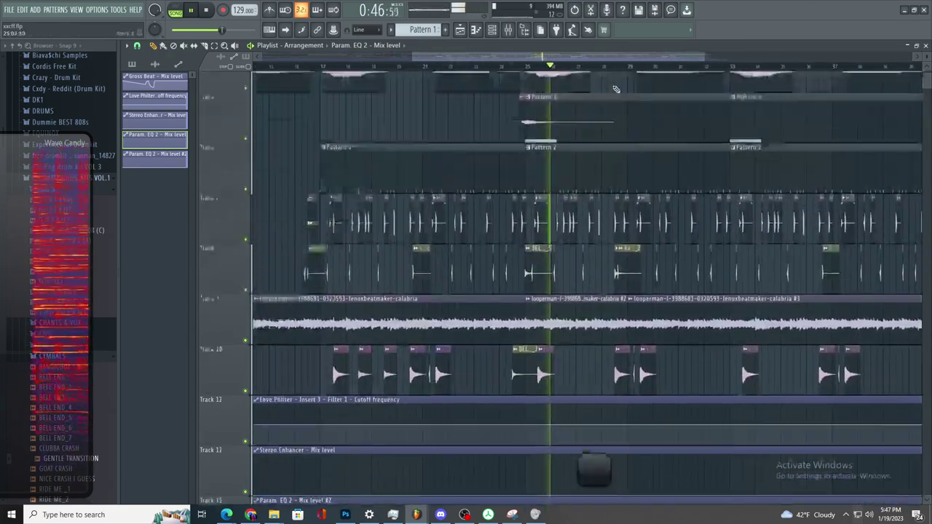
double_click(583, 305)
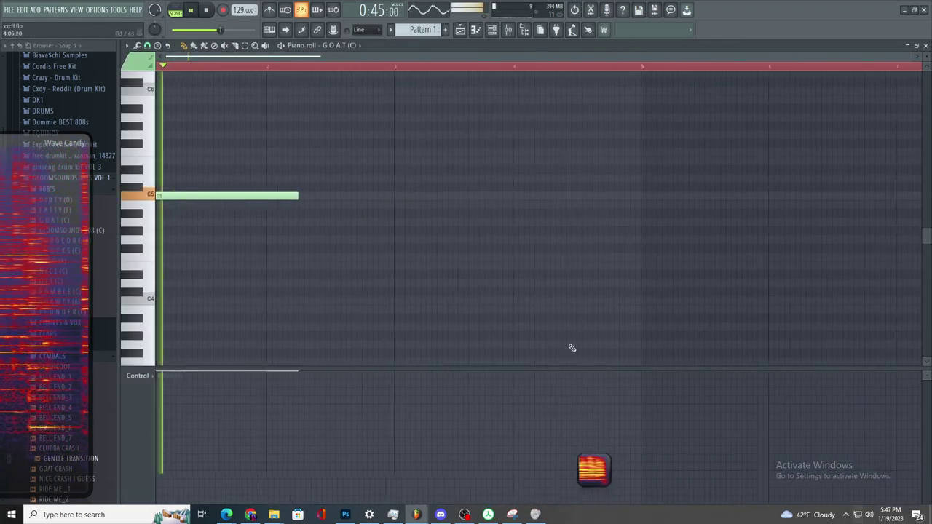
- Bring the narrower Wave Candy display over the empty part of the piano roll and clear the wider one away
drag(686, 356, 562, 134)
key(Page_Up)
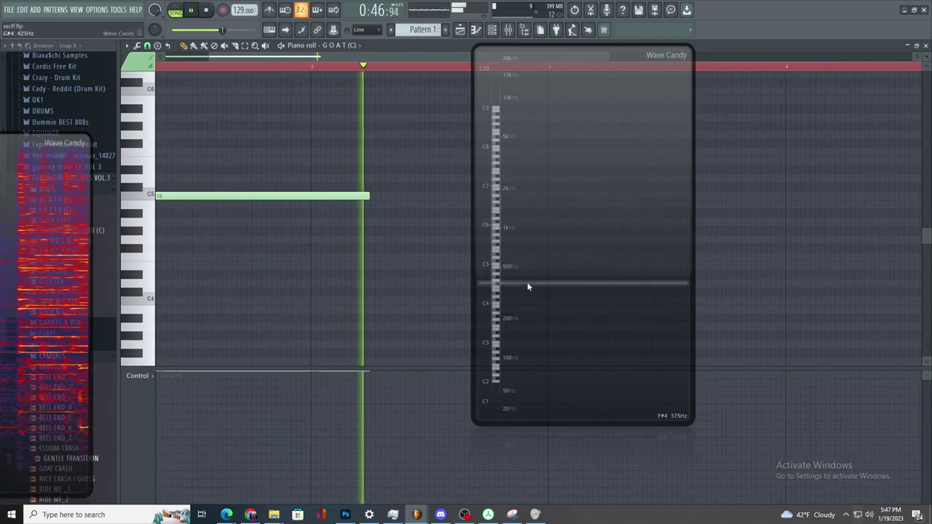
drag(53, 317, 758, 271)
drag(604, 255, 660, 270)
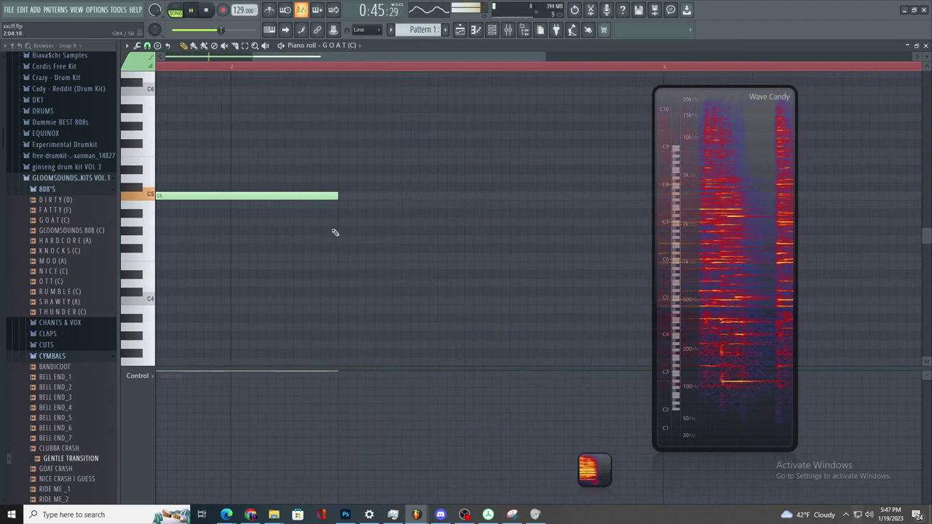
- Replace the GOAT (C) note at bar 1 with a D5 note about one and a quarter bars long
scroll(335, 233, down, 4)
scroll(219, 212, up, 2)
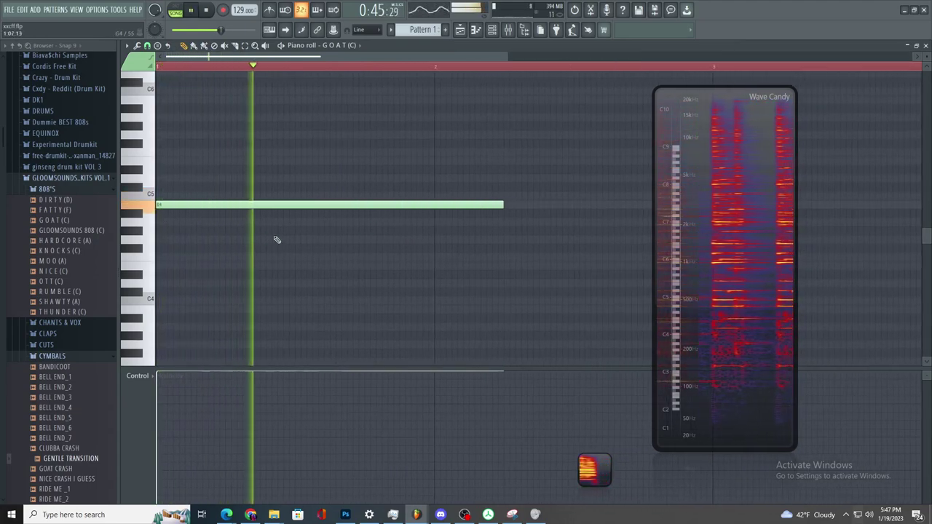
right_click(259, 207)
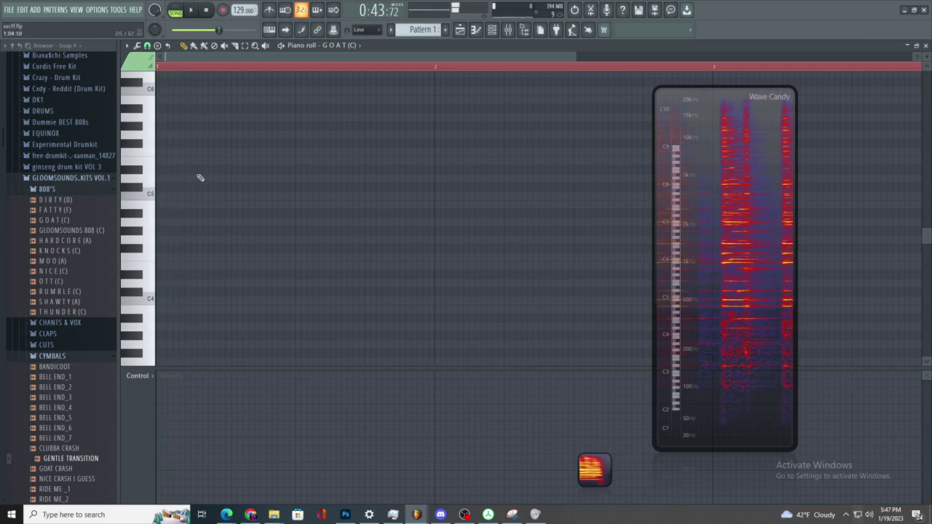
click(195, 170)
drag(190, 178, 187, 182)
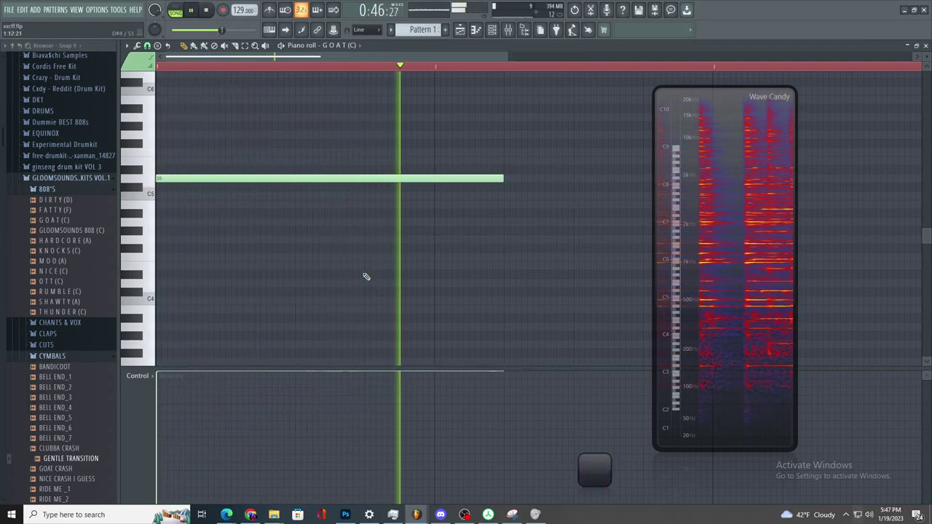
- Audition the D5 note against the beat and save the project
key(space)
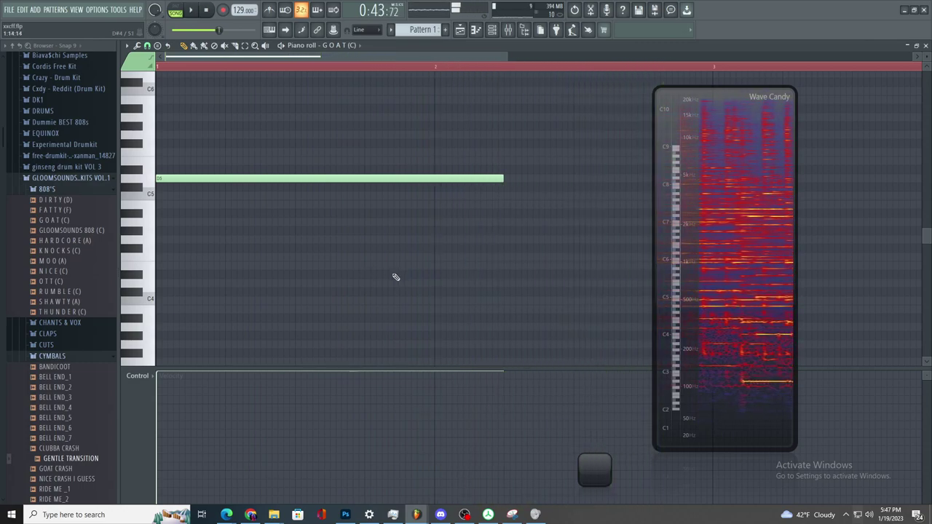
scroll(391, 265, down, 3)
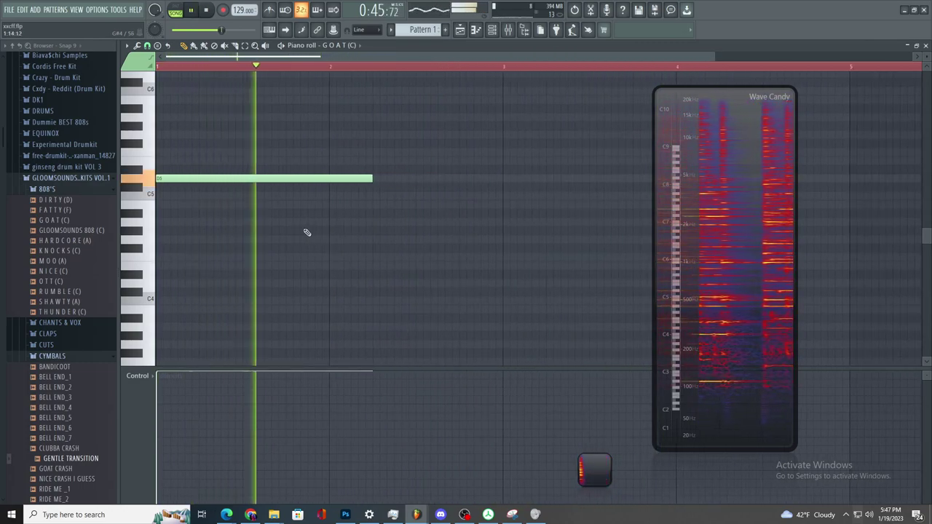
scroll(306, 233, up, 4)
key(space)
key(space)
scroll(390, 250, down, 2)
scroll(391, 250, down, 2)
key(ctrl+s)
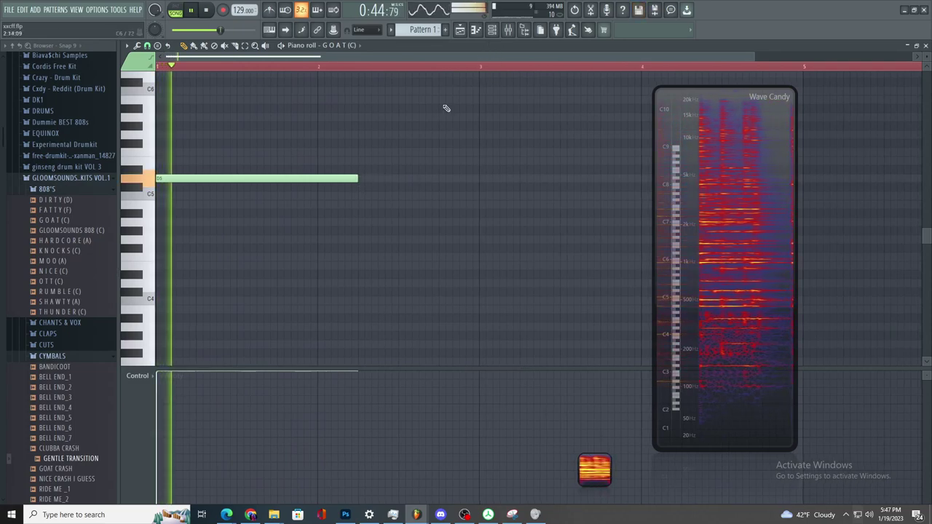
- Add an A4 note at 2:09:00 after the D5 note and shorten it to end at bar 3
scroll(458, 183, up, 2)
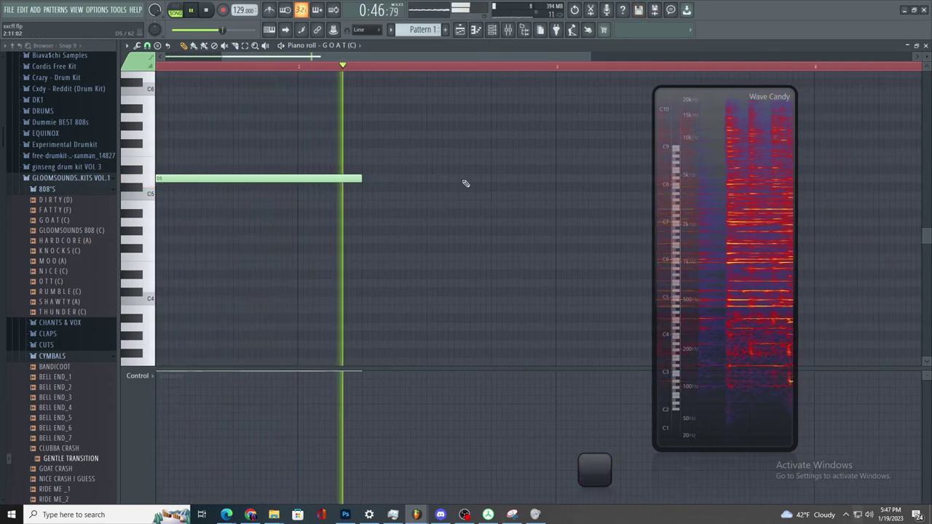
click(458, 183)
right_click(453, 188)
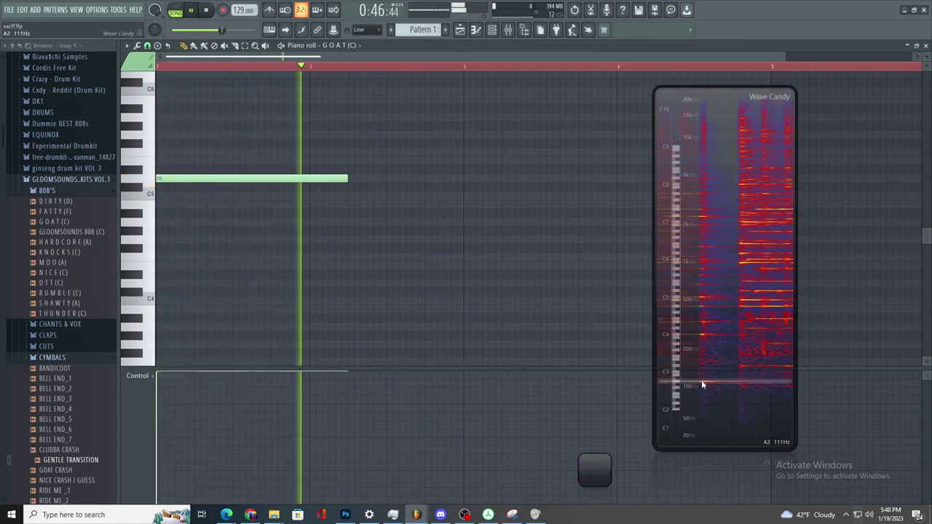
click(394, 223)
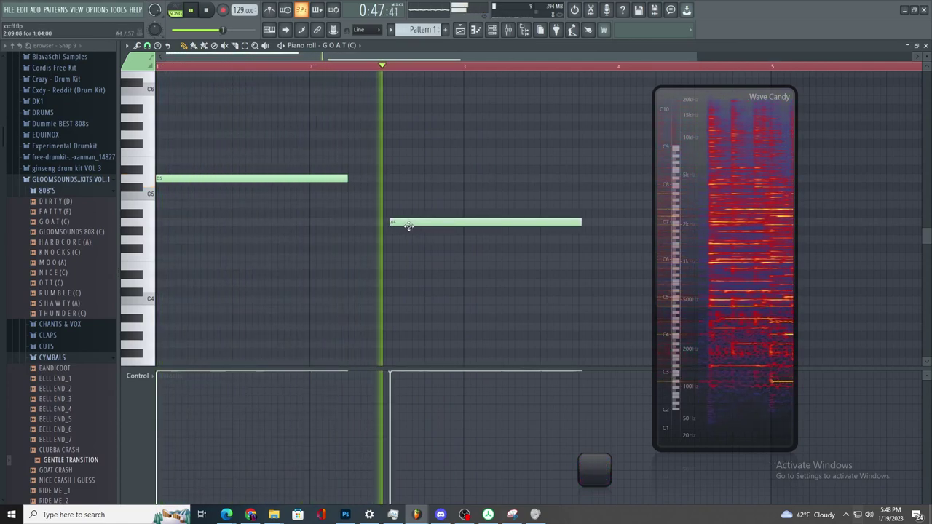
right_click(562, 230)
drag(579, 223, 463, 245)
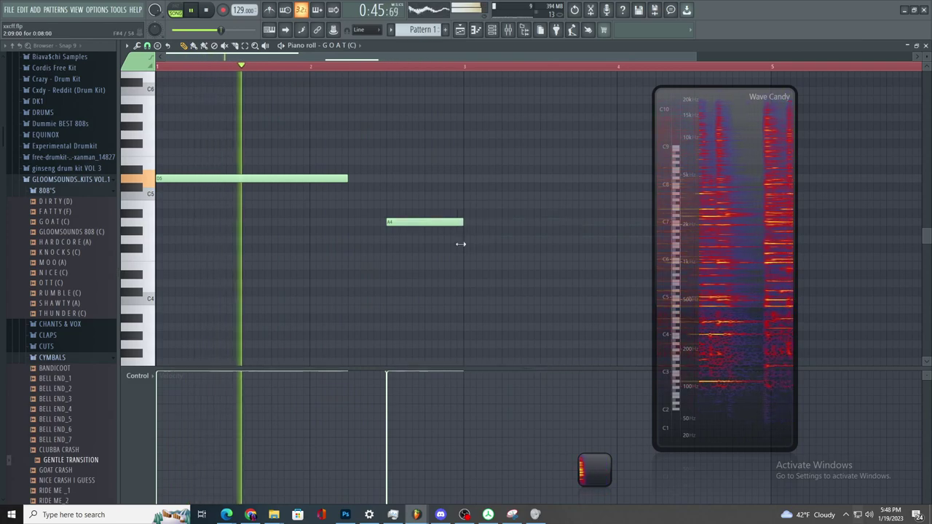
- Shift the A4 note to start at 2:11:00, keeping a length of 0:08:00
scroll(495, 211, down, 1)
scroll(431, 211, up, 2)
key(space)
right_click(328, 224)
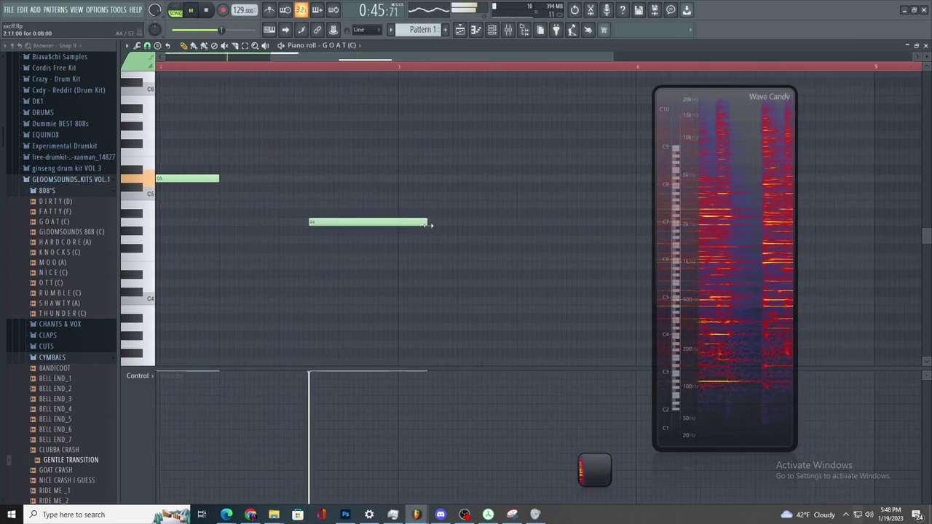
- Add an A3 slide note at 2:11:00 with a length of 0:06:00 and extend the A4 note past bar 3
click(355, 301)
key(space)
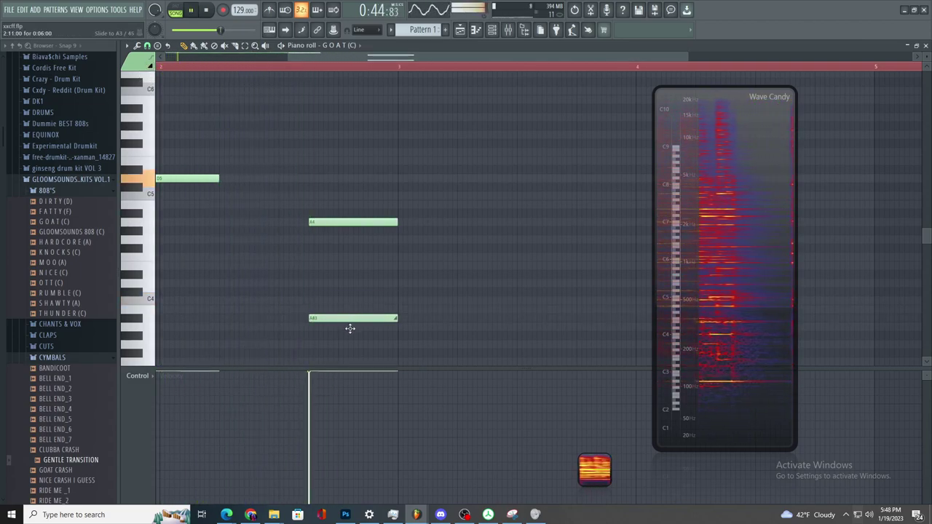
right_click(398, 310)
scroll(412, 318, down, 2)
scroll(401, 314, up, 3)
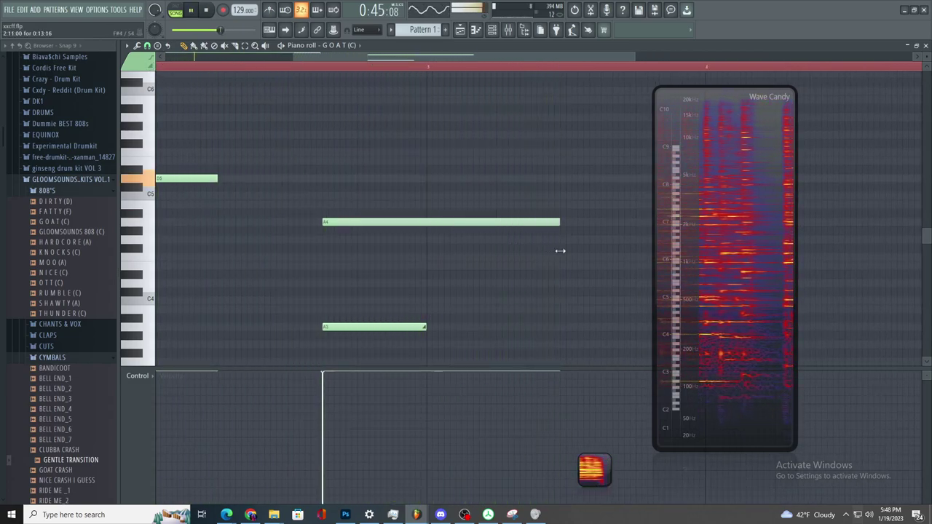
- Add a D5 slide note at 3:01:00, extend it to the end of the A4 note, and check the system volume mixer
drag(460, 188, 451, 178)
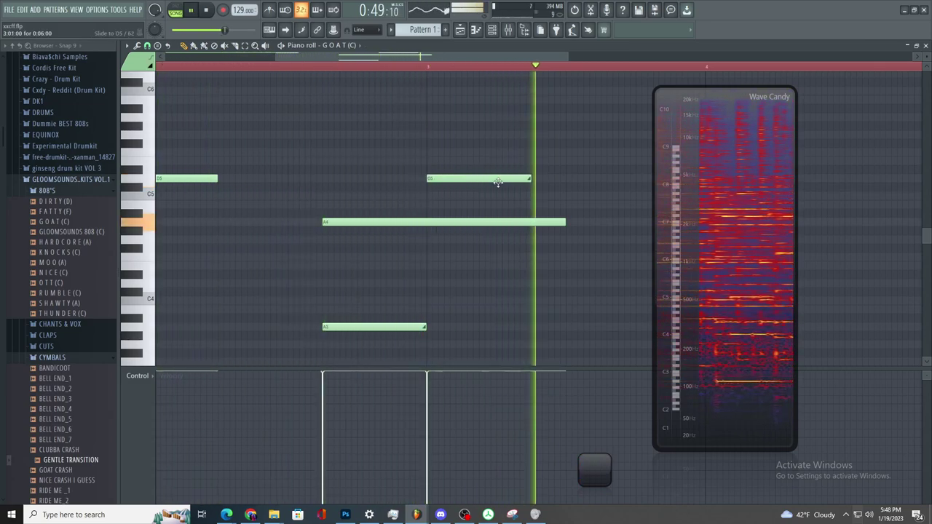
click(868, 515)
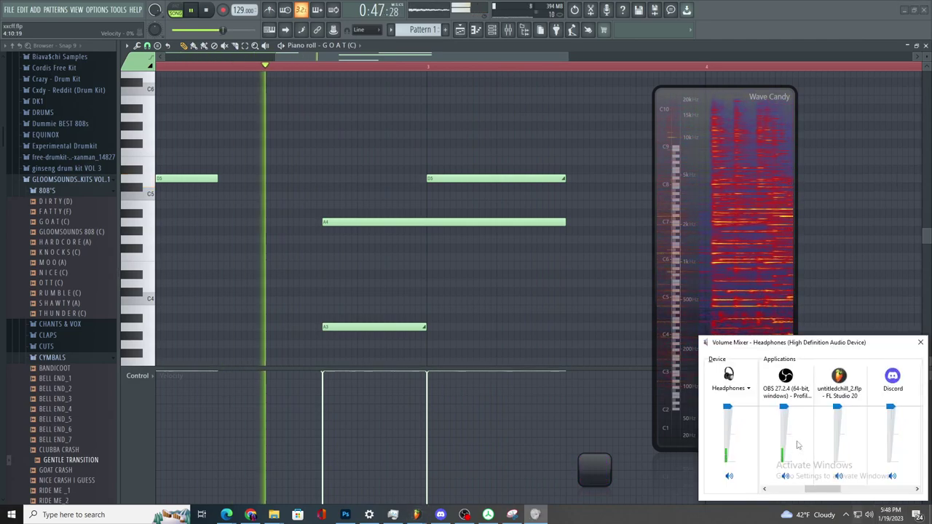
click(920, 342)
scroll(517, 262, down, 2)
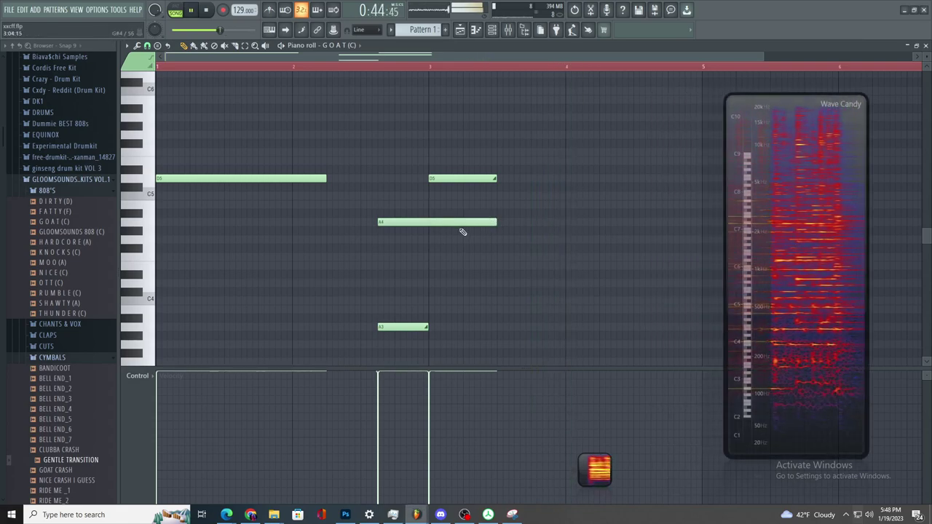
click(532, 178)
click(535, 170)
scroll(632, 179, up, 2)
right_click(636, 170)
drag(648, 179, 558, 177)
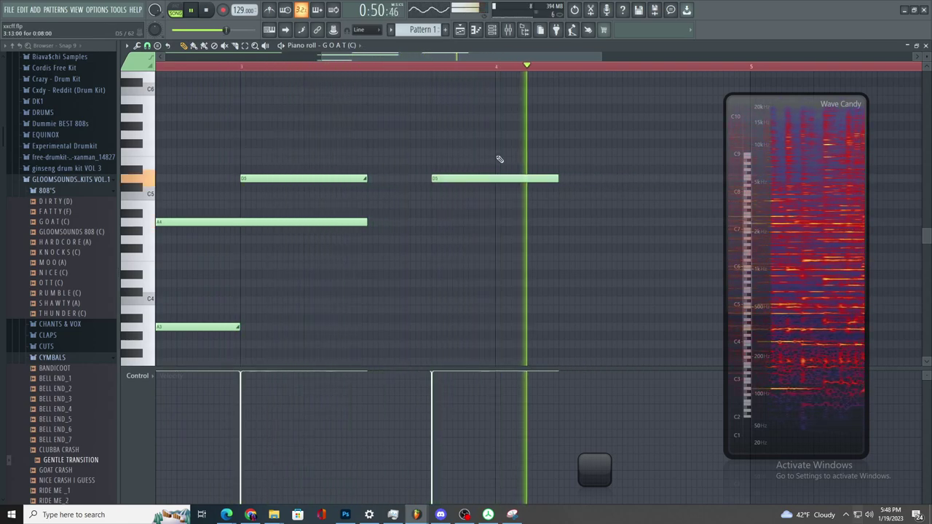
right_click(546, 179)
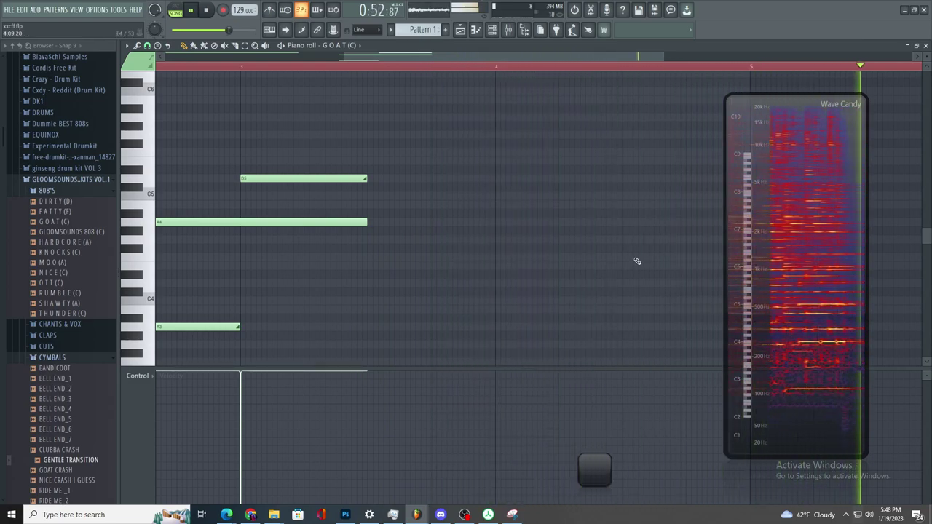
- Add a C5 note at 4:05:00 with a length of 0:12:00, ending at bar 5, and restart playback
click(578, 188)
drag(578, 190, 643, 195)
scroll(526, 267, up, 1)
key(space)
key(space)
scroll(524, 276, down, 1)
- Add a D5 note at 5:01:00, directly after the C5 note, with a length of 0:12:00
click(563, 178)
scroll(441, 279, down, 2)
scroll(487, 258, up, 2)
scroll(509, 250, down, 2)
scroll(545, 243, up, 1)
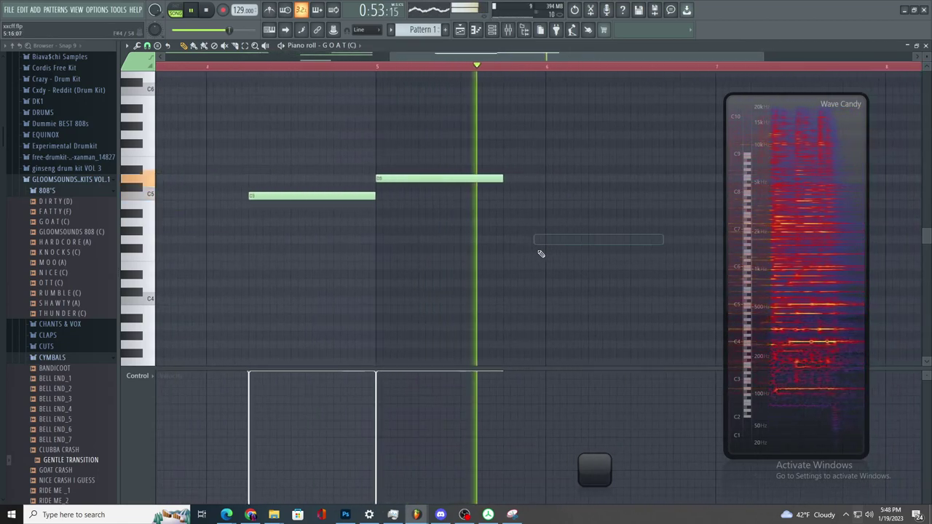
- Add a D#5 note at 7:01:00 with a length of 0:12:00
scroll(550, 253, down, 2)
scroll(607, 256, up, 2)
scroll(575, 197, down, 2)
scroll(621, 246, up, 3)
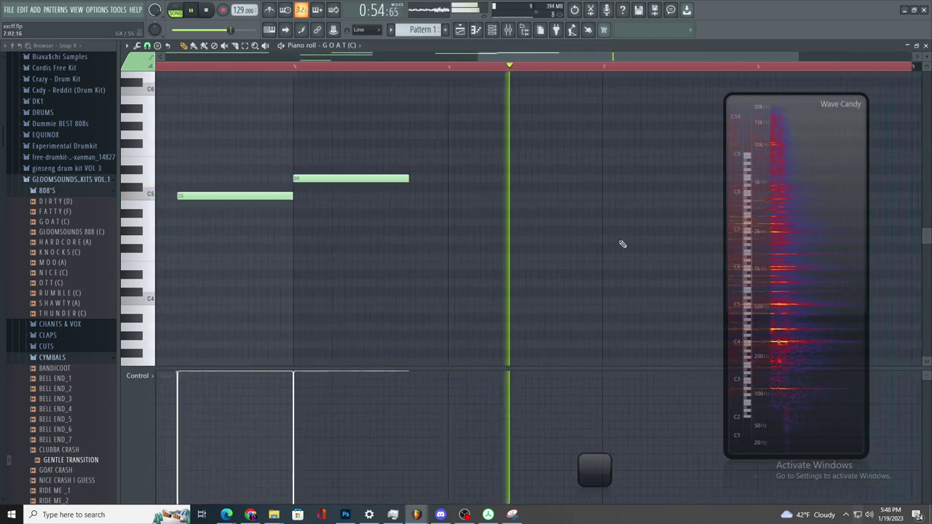
click(597, 173)
scroll(472, 227, down, 2)
scroll(630, 233, up, 2)
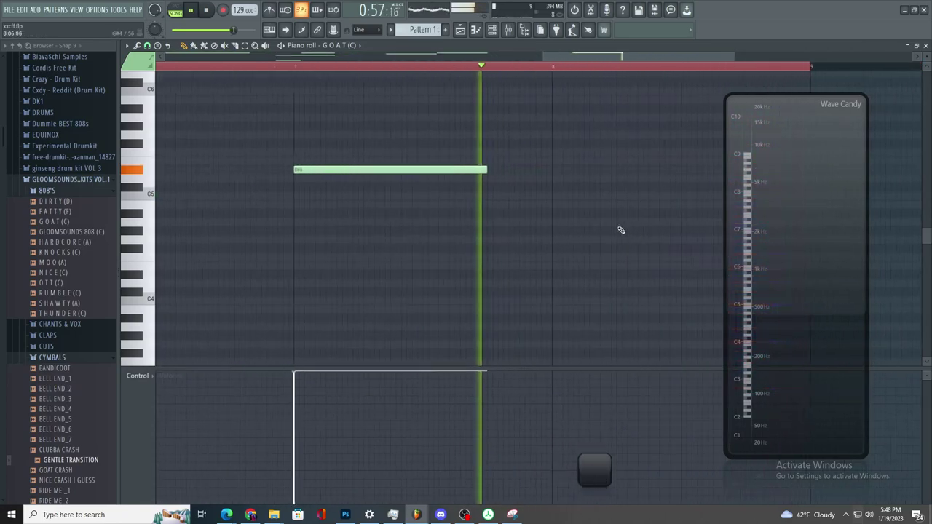
- Add a note at 8:05:00 with a length of 0:12:00 and adjust its pitch by ear to F5
click(616, 155)
scroll(509, 223, down, 1)
click(195, 67)
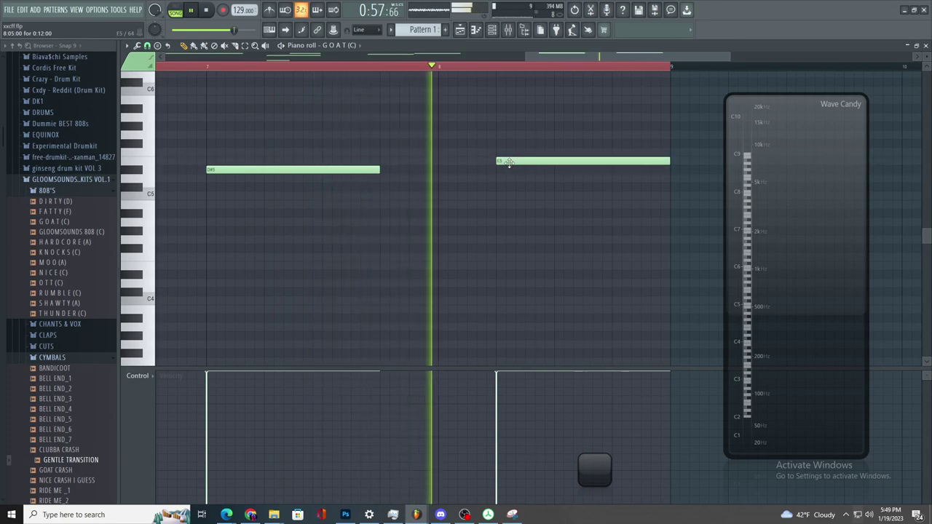
drag(486, 151, 484, 142)
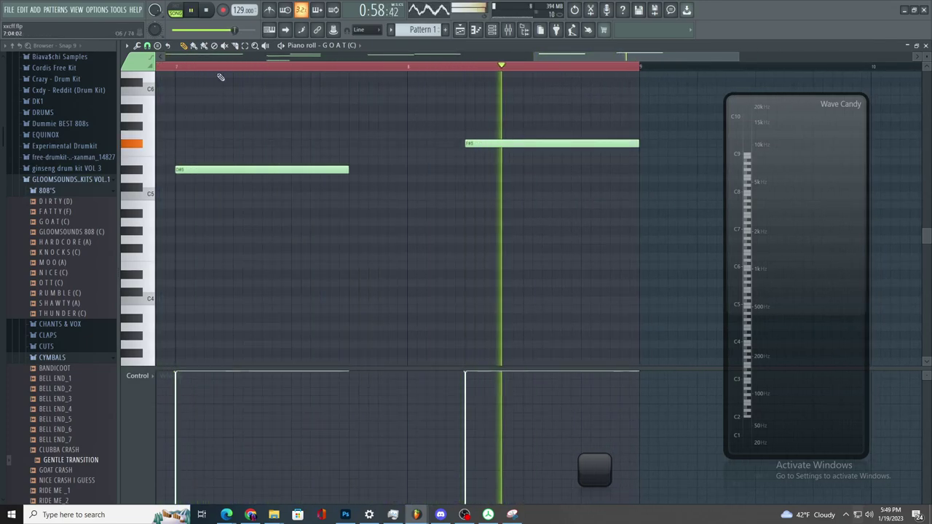
key(ctrl+z)
- Add an F4 slide note below the F5 note, running from the middle of bar 8 to bar 9
click(503, 275)
drag(502, 275, 617, 257)
drag(695, 258, 661, 268)
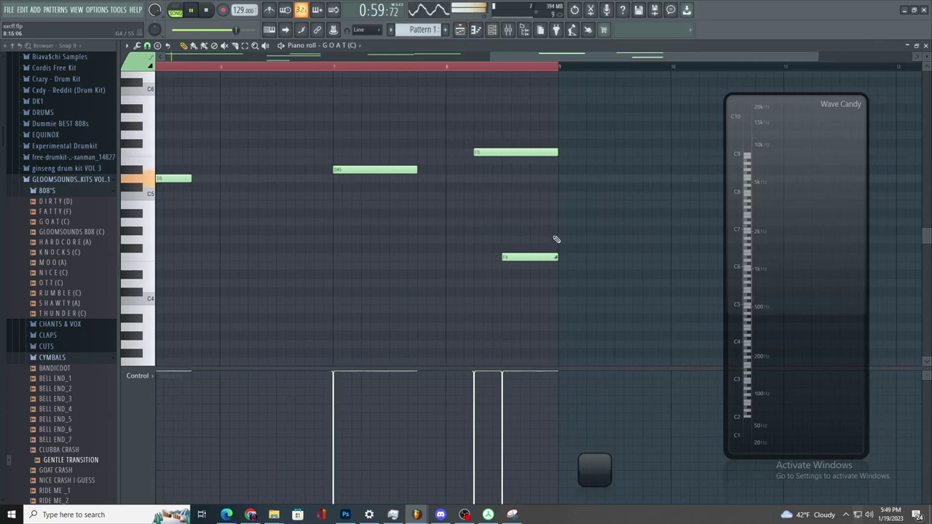
- Open the playlist, audition the 808 line in the arrangement, and restart playback from bar 25
key(F5)
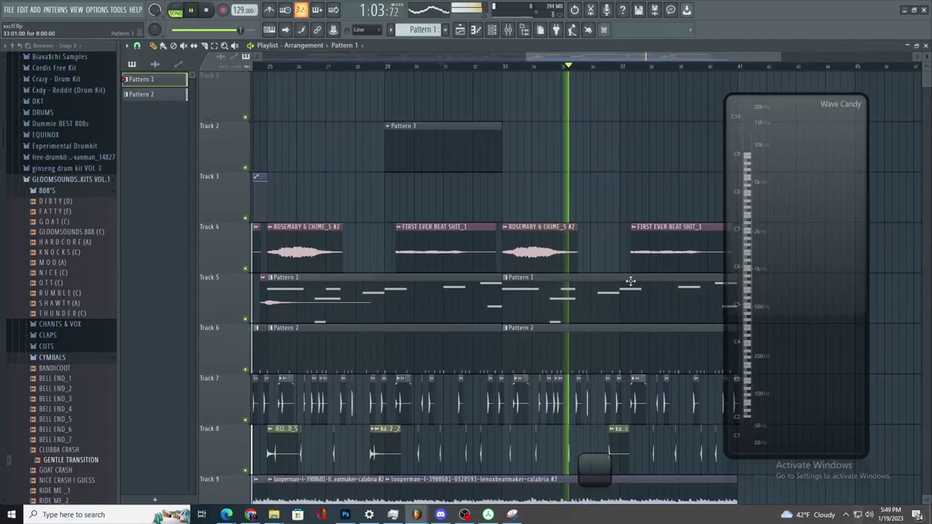
scroll(622, 279, up, 3)
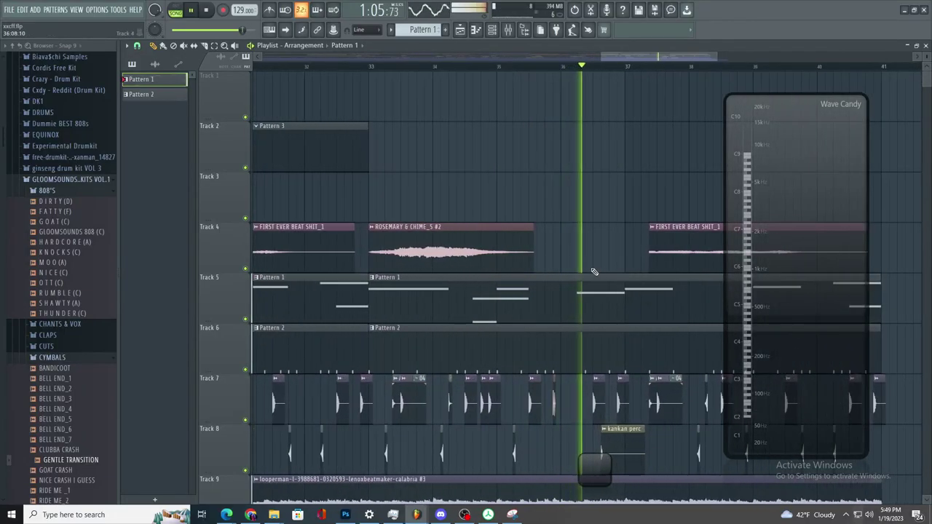
scroll(597, 269, down, 3)
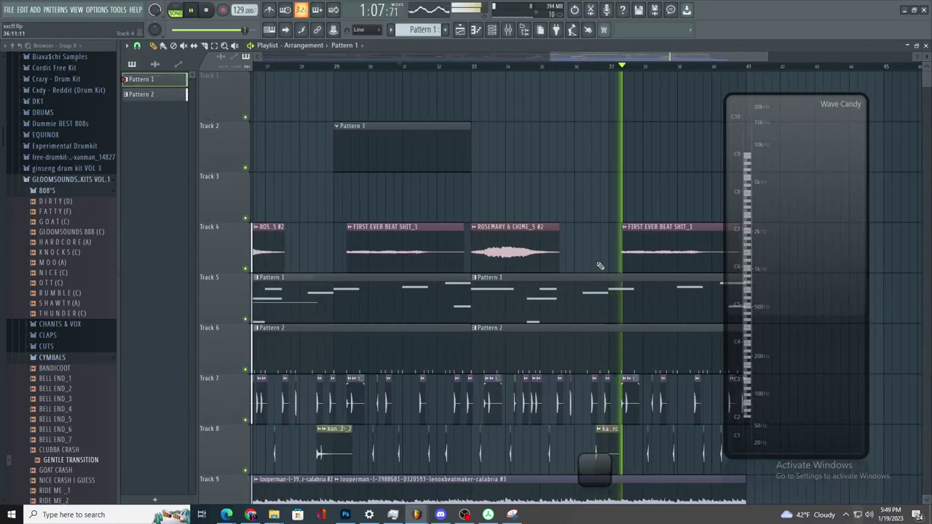
key(space)
key(space)
scroll(591, 270, down, 3)
click(376, 67)
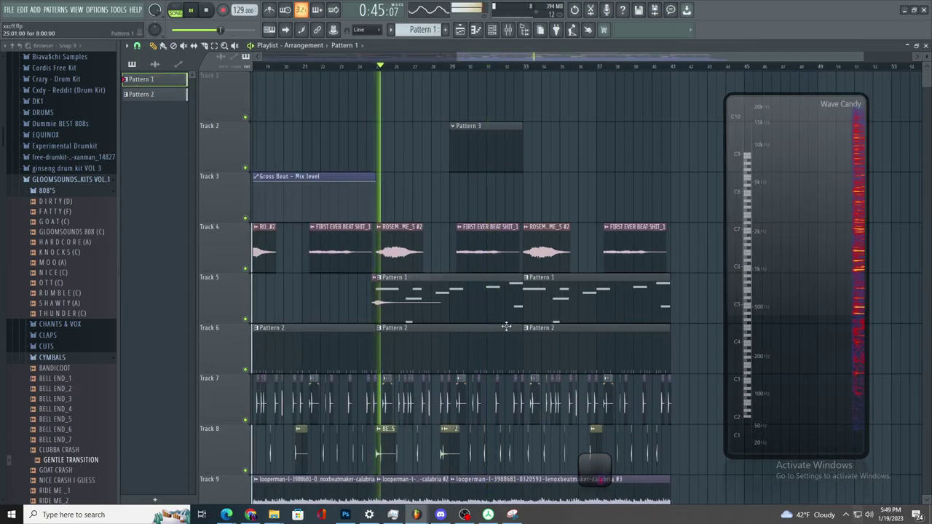
- Shape the Stereo Enhancer mix level automation to curve up to 100% at bar 27 and fall back around mid-bar
scroll(495, 308, down, 10)
scroll(408, 120, up, 5)
scroll(407, 121, up, 6)
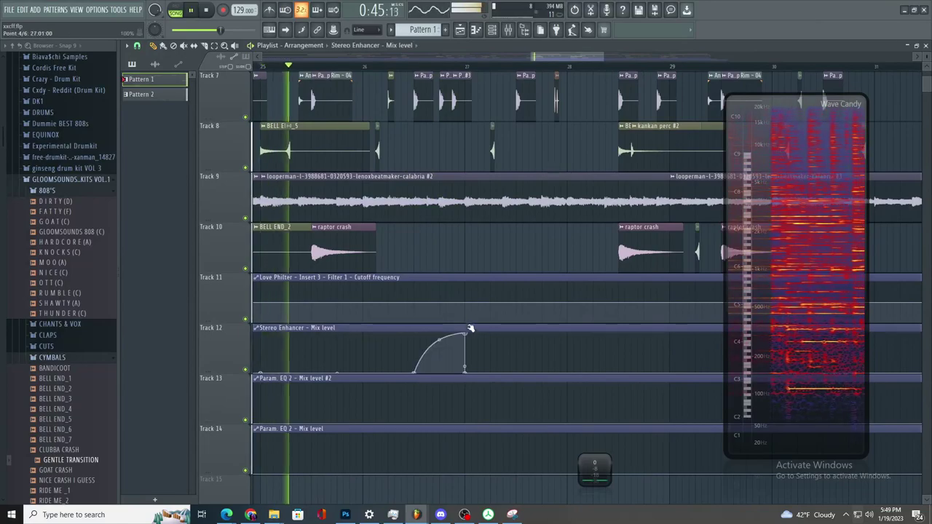
scroll(492, 204, down, 2)
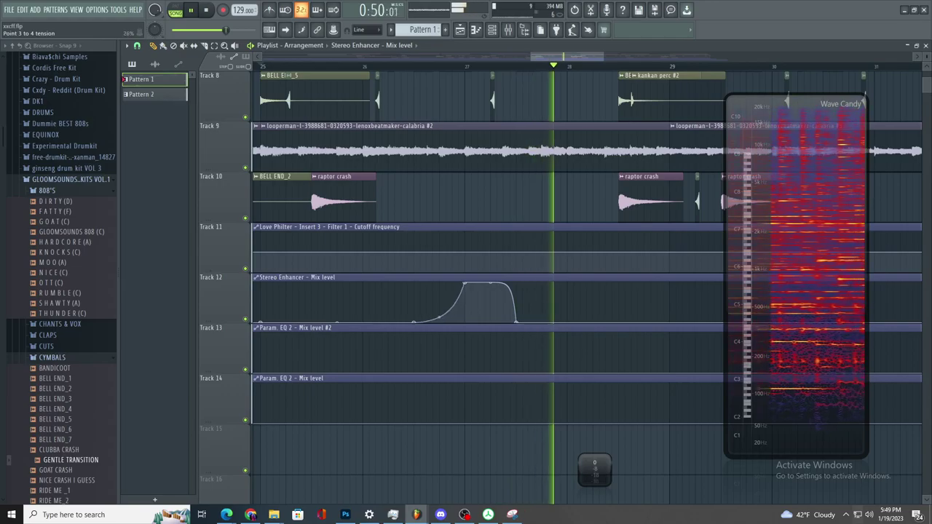
- Listen through the arrangement up to bar 40, examining the 808, drum, loop and automation tracks
scroll(445, 298, up, 4)
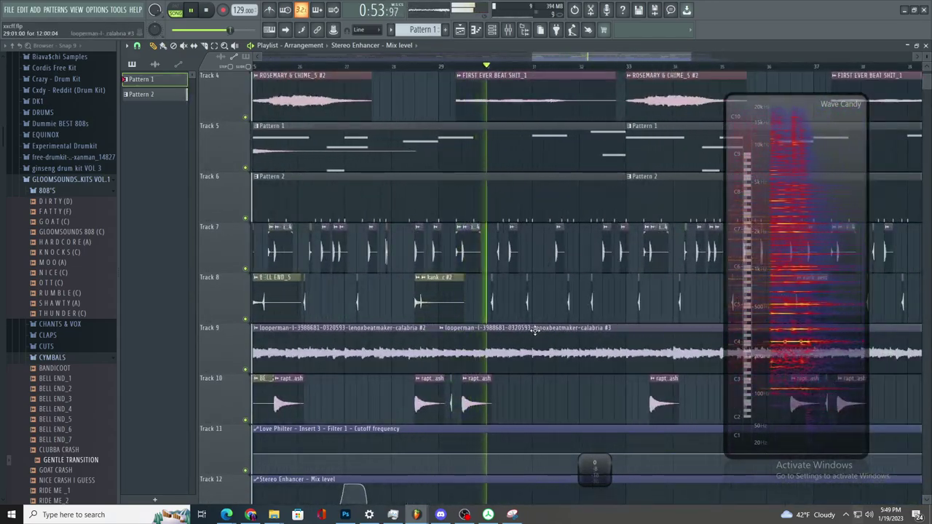
scroll(534, 330, down, 4)
scroll(546, 339, up, 3)
scroll(538, 339, down, 4)
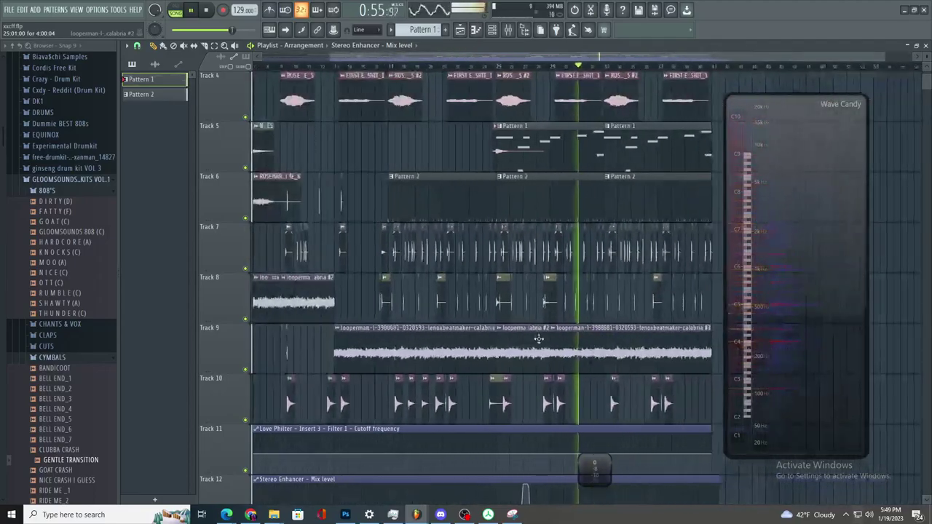
scroll(608, 350, up, 3)
scroll(571, 345, down, 4)
scroll(567, 343, up, 4)
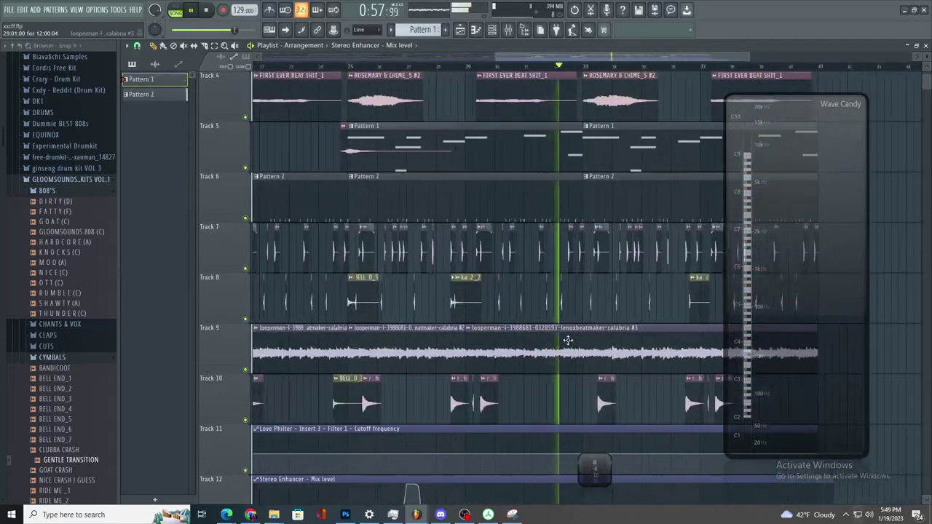
scroll(566, 340, down, 2)
scroll(583, 344, up, 3)
scroll(575, 342, down, 2)
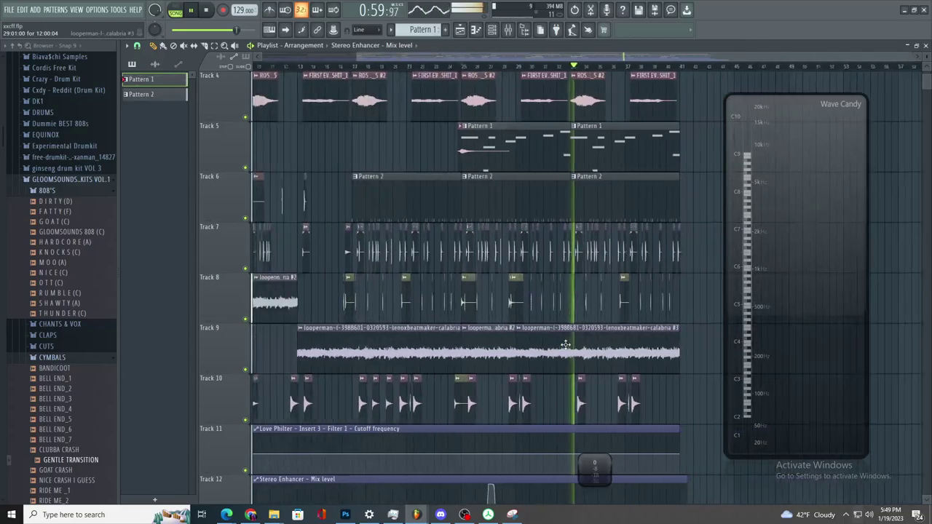
scroll(565, 342, up, 3)
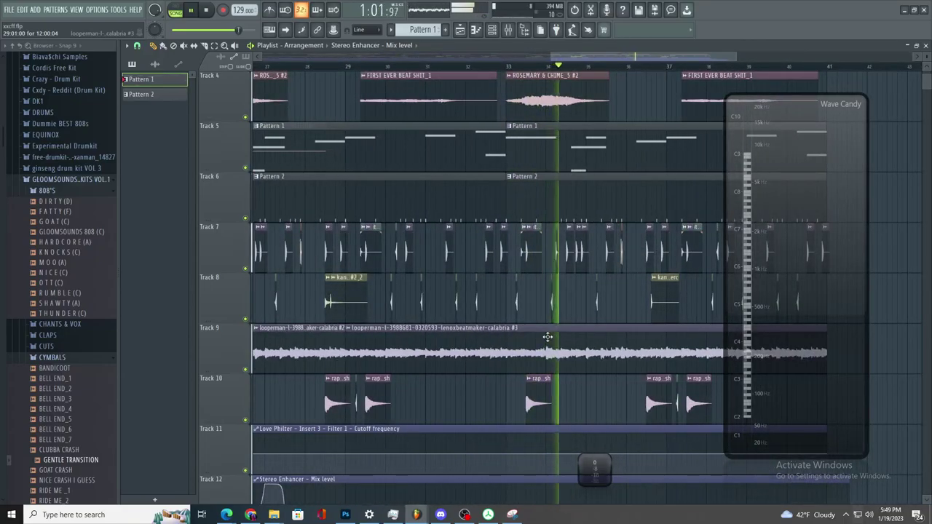
scroll(553, 338, down, 2)
scroll(557, 341, up, 1)
scroll(564, 349, down, 2)
scroll(631, 388, down, 6)
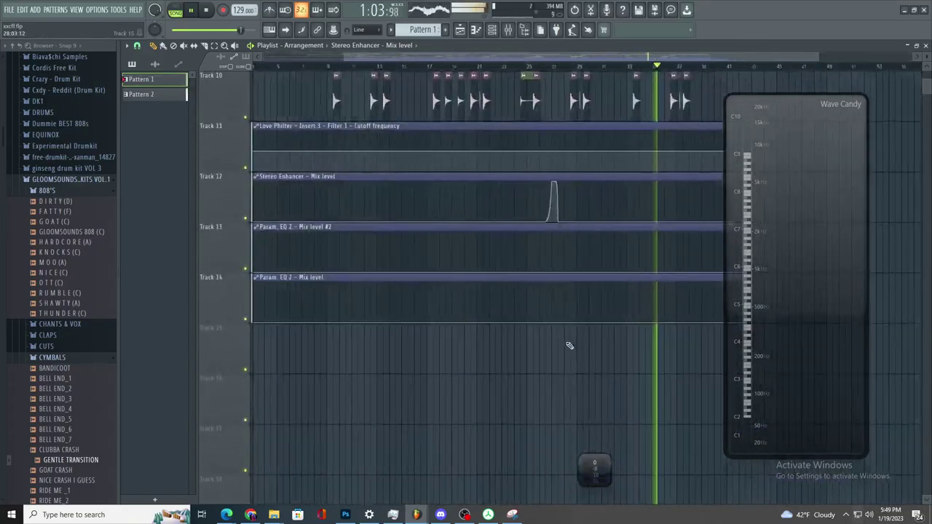
scroll(639, 357, up, 3)
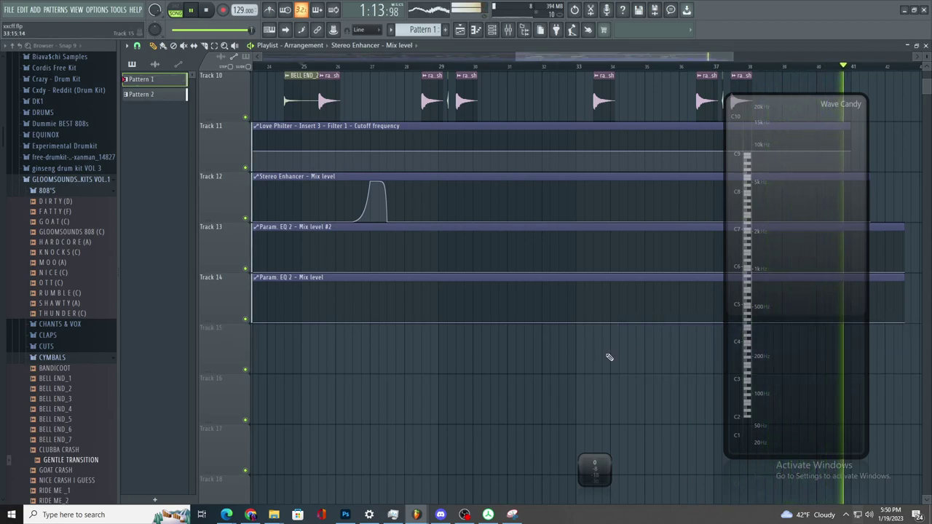
- Restart playback from bar 25 and undo the accidental edit to the raptor crash clips on Track 10
scroll(612, 357, down, 4)
click(508, 66)
scroll(614, 331, up, 8)
drag(516, 355, 473, 367)
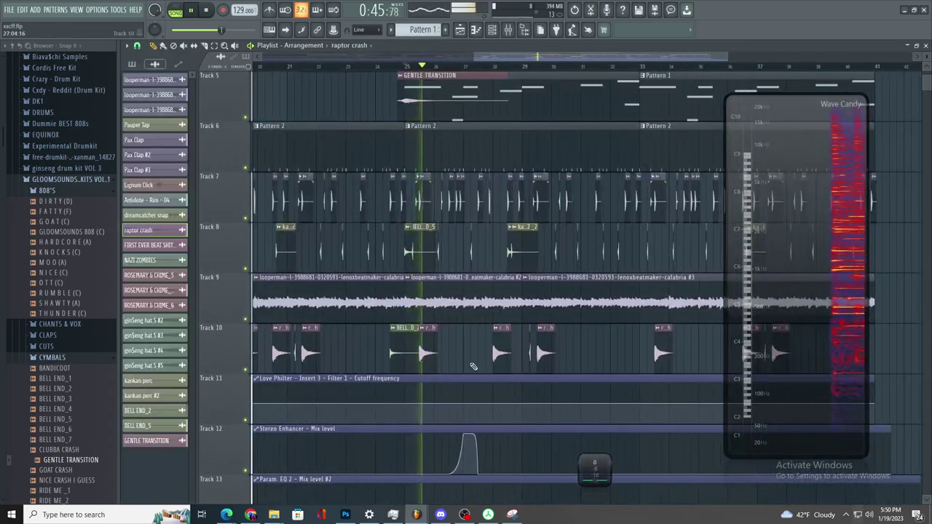
key(ctrl+z)
- Add points to the Stereo Enhancer mix level automation so that it jumps up to full level at bar 32
scroll(473, 366, up, 2)
scroll(483, 362, up, 3)
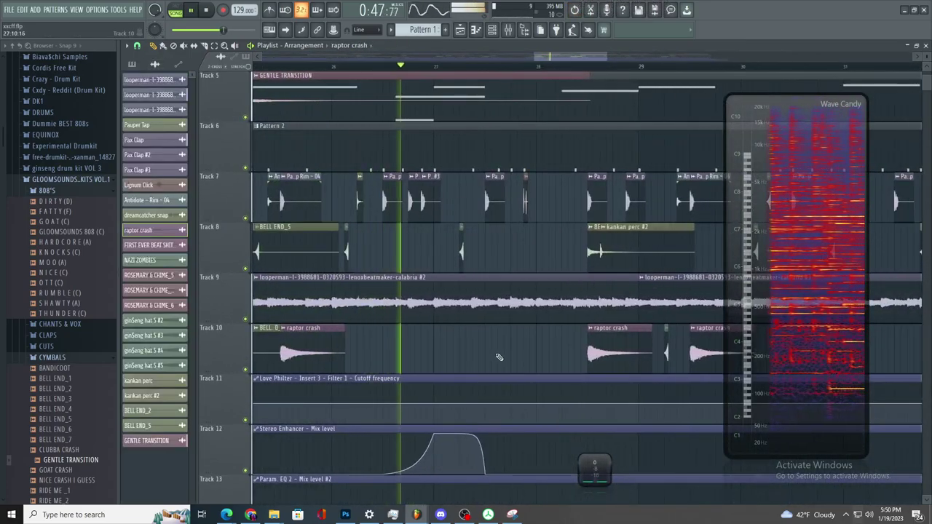
scroll(511, 360, down, 3)
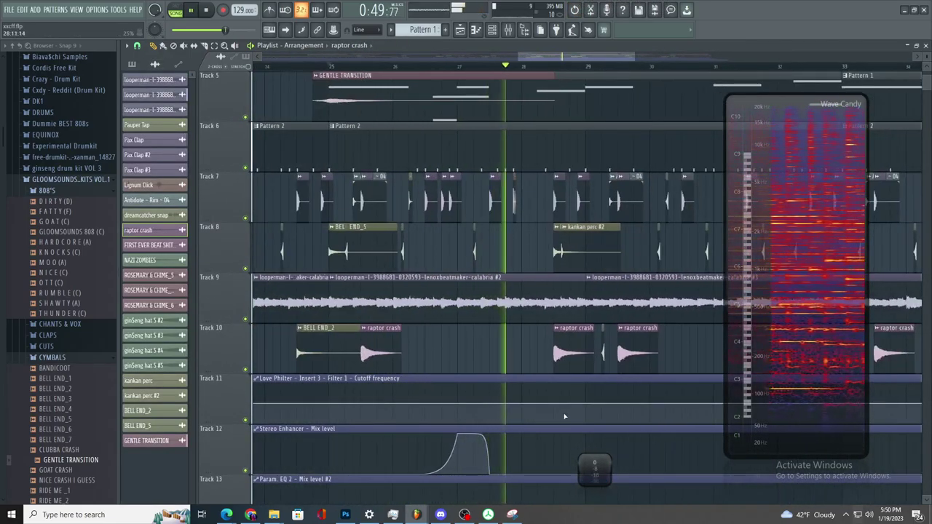
scroll(561, 416, down, 2)
scroll(626, 426, down, 4)
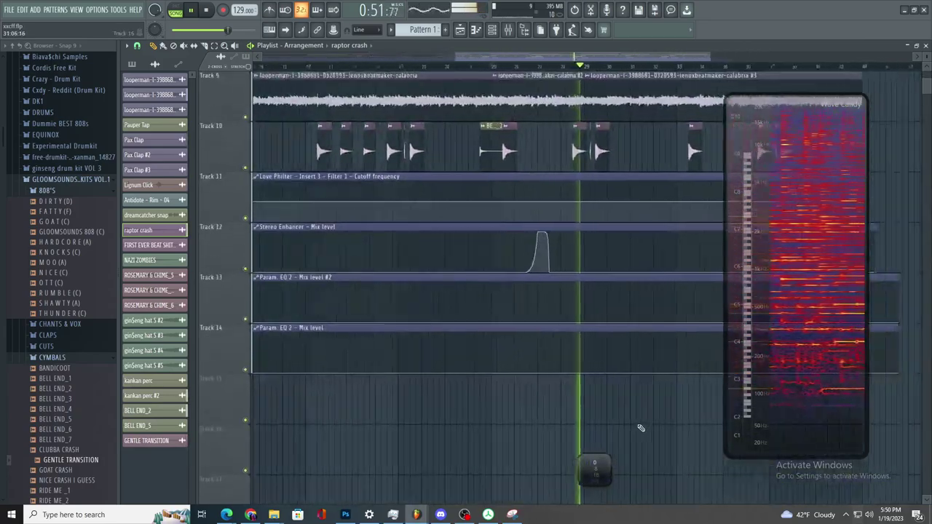
scroll(557, 353, down, 2)
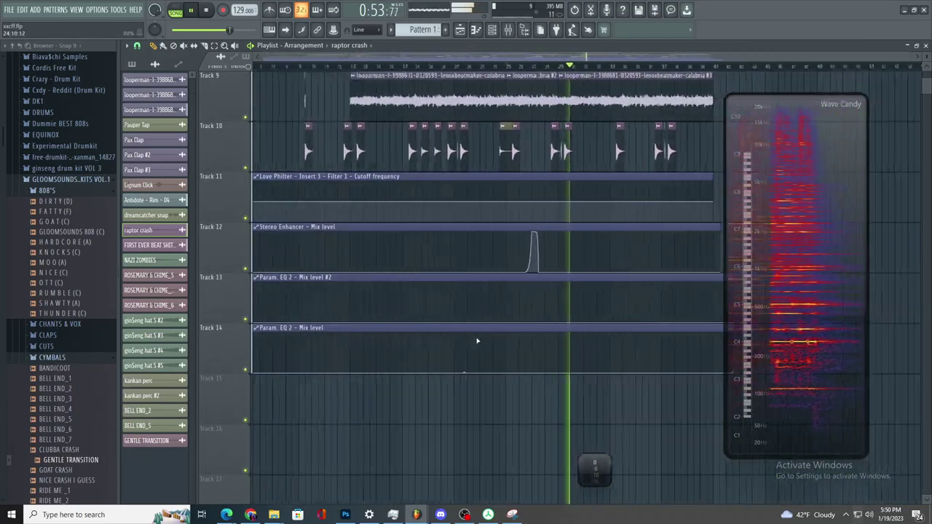
scroll(587, 349, up, 2)
scroll(603, 370, up, 1)
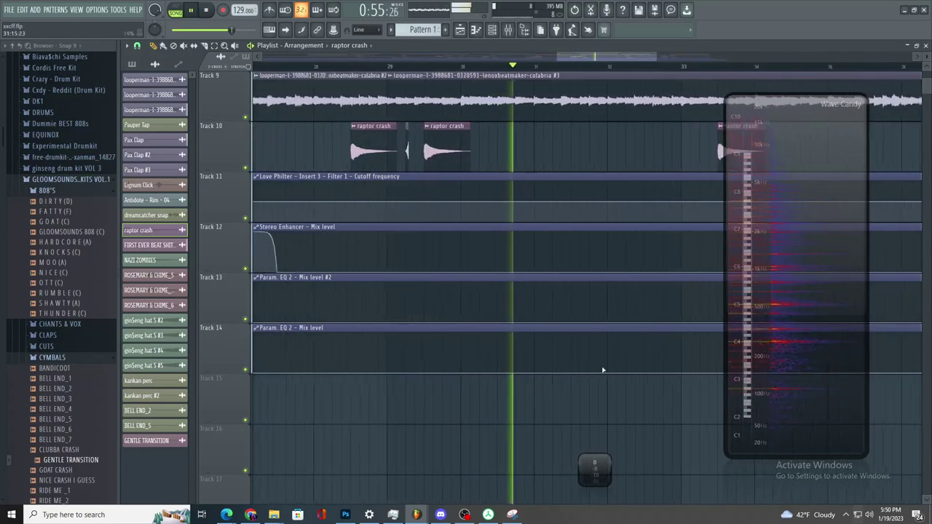
click(608, 276)
scroll(619, 291, down, 2)
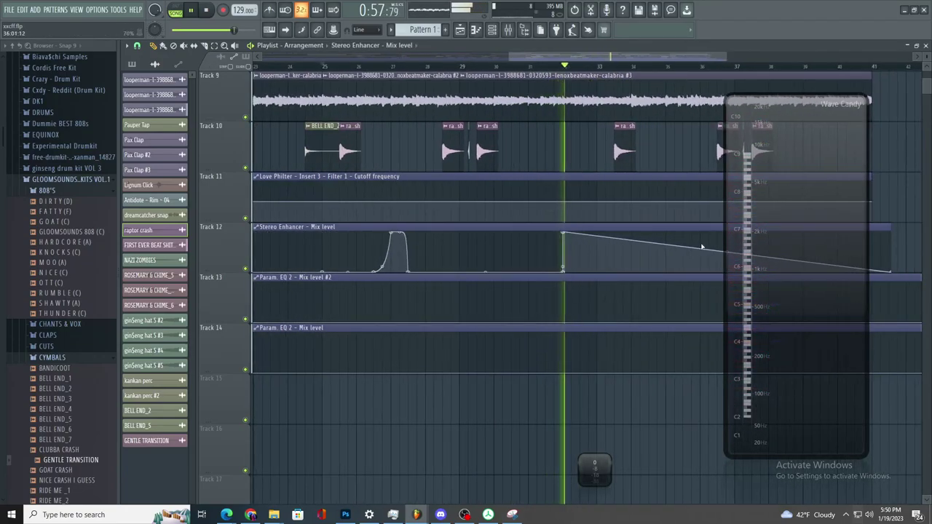
- Move the Wave Candy window aside and raise the end point of the Stereo Enhancer mix level automation
drag(765, 265, 900, 353)
scroll(703, 291, down, 3)
scroll(717, 290, up, 2)
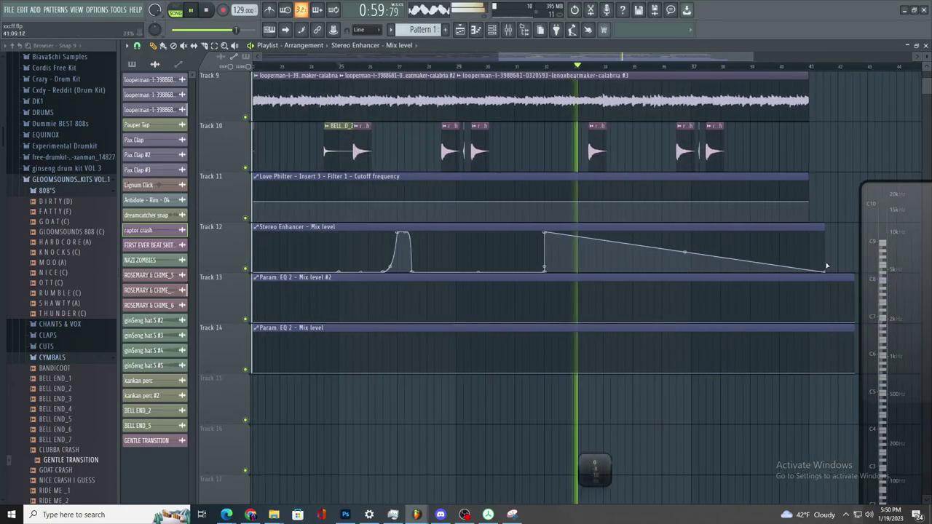
drag(826, 273, 828, 207)
scroll(830, 184, up, 8)
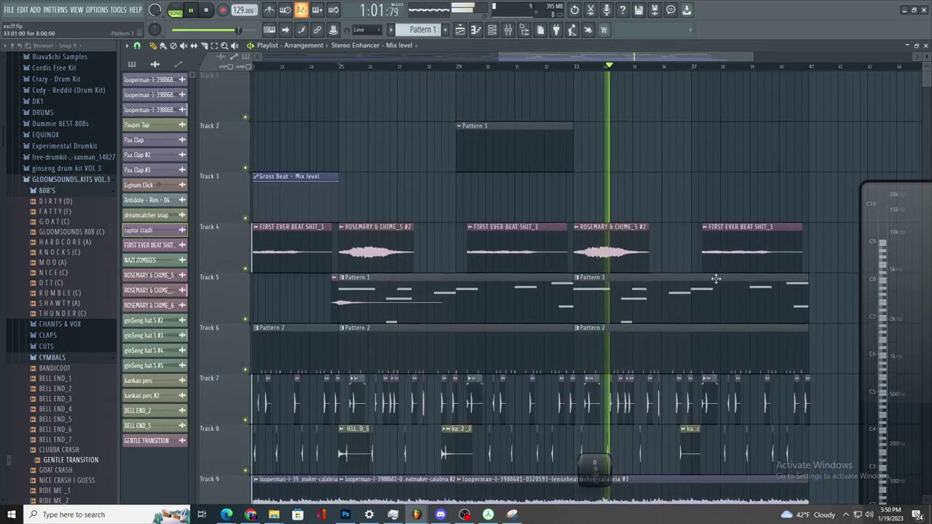
scroll(704, 285, up, 3)
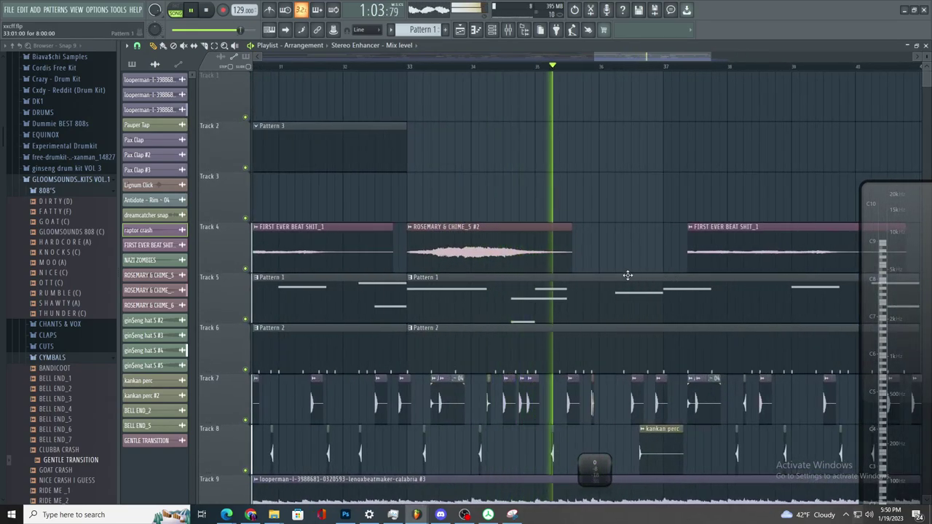
scroll(578, 289, up, 2)
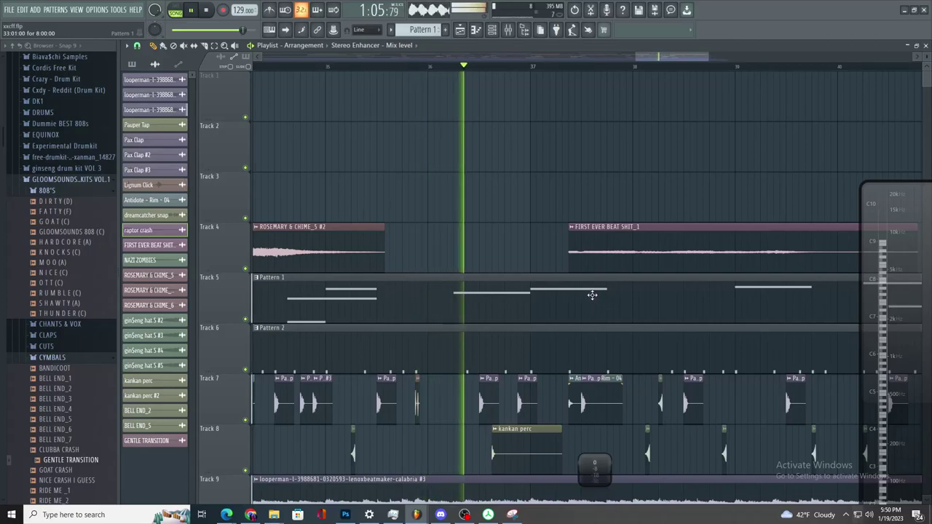
- Shape the Param. EQ 2 mix level automation on Track 14 to curve up to full level at bar 37 and hold through its end
scroll(587, 292, down, 2)
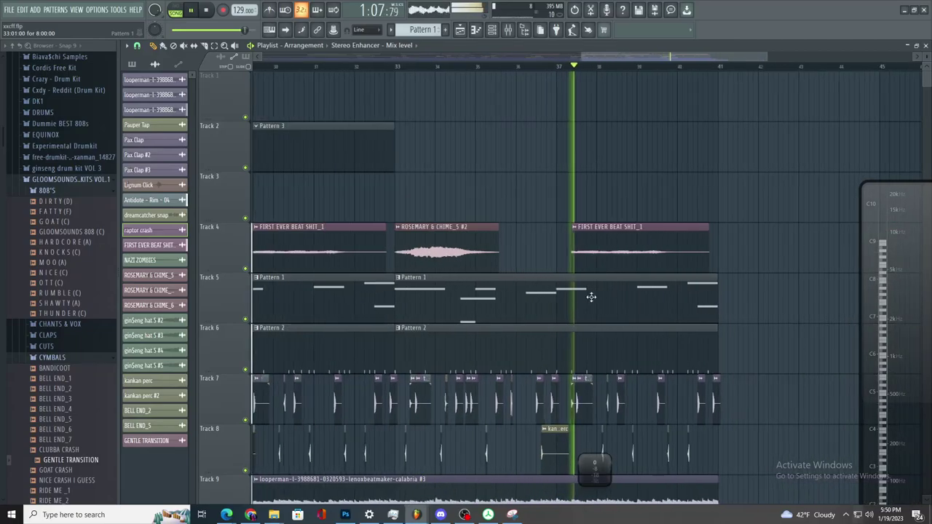
scroll(724, 379, down, 5)
scroll(725, 411, down, 3)
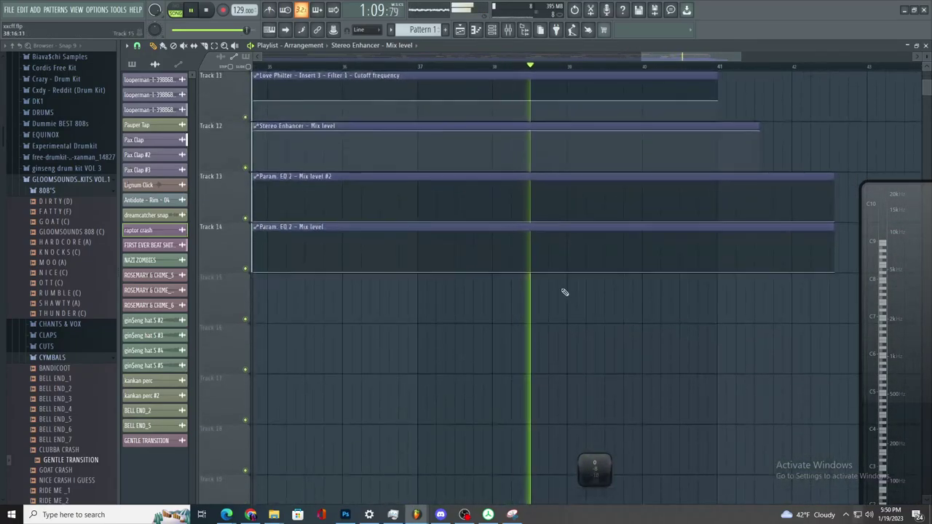
key(space)
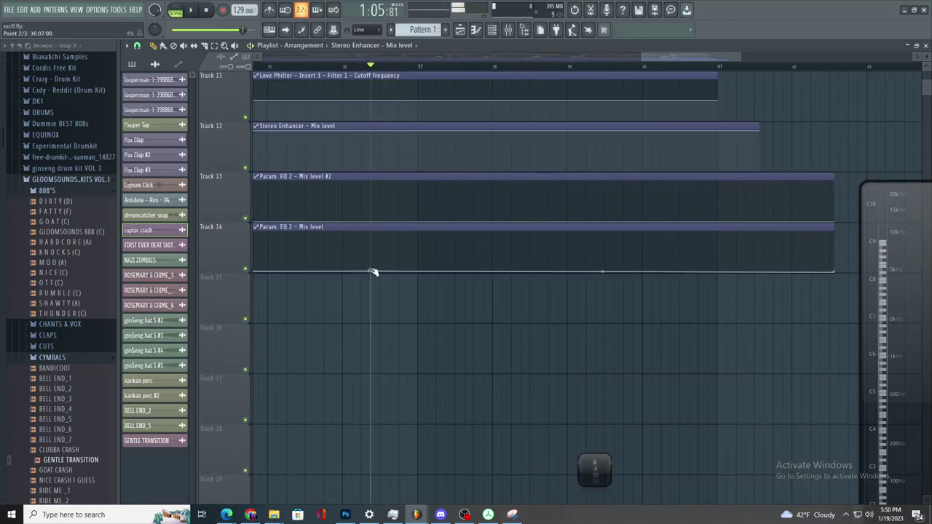
drag(417, 261, 422, 227)
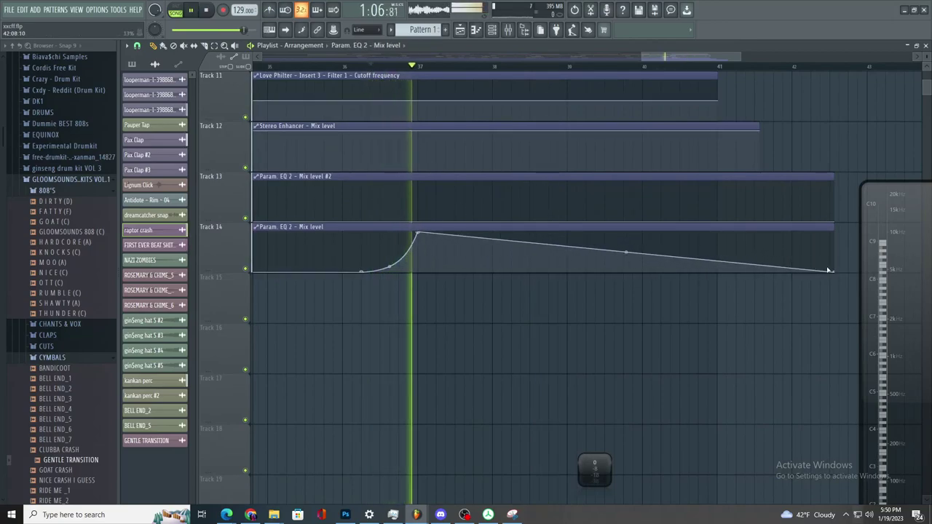
drag(835, 273, 844, 229)
key(space)
- Shape the Param. EQ 2 mix level #2 automation on Track 13 to rise to full level at bar 37 and stay there
right_click(430, 195)
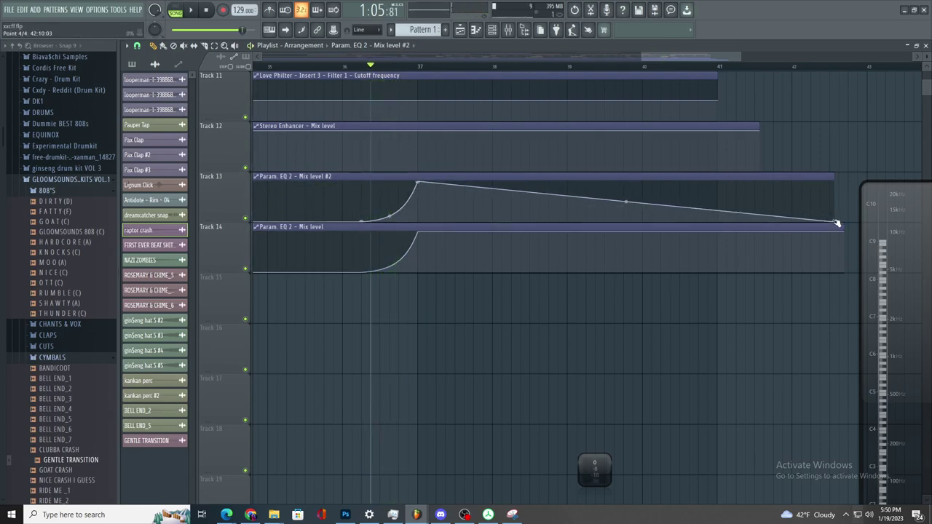
drag(836, 220, 821, 186)
key(space)
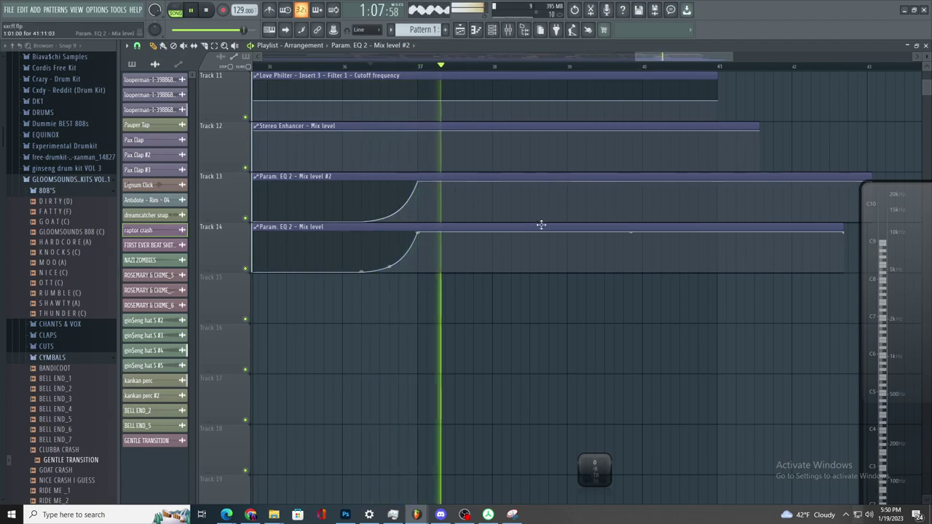
- Duplicate the clips between bars 25 and 41 on Tracks 4 to 10 and move the copies to start at bar 49
scroll(542, 224, up, 8)
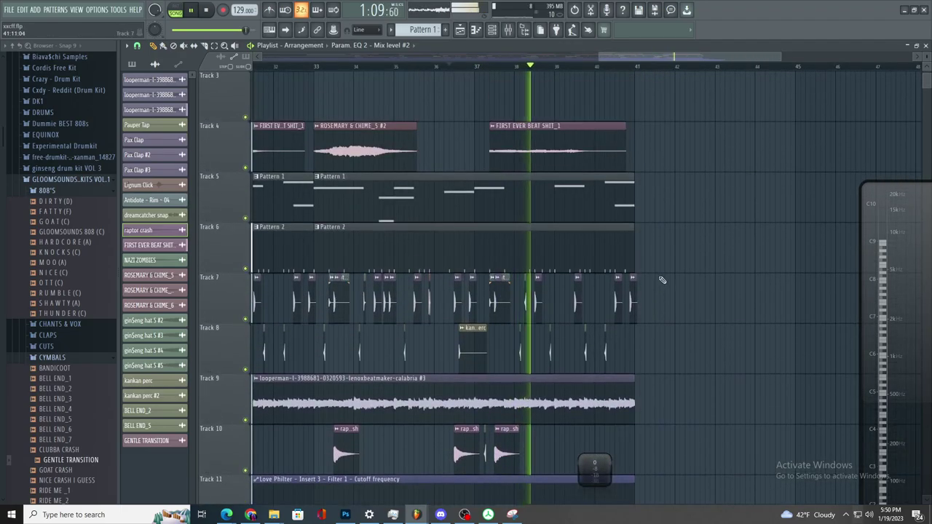
click(605, 189)
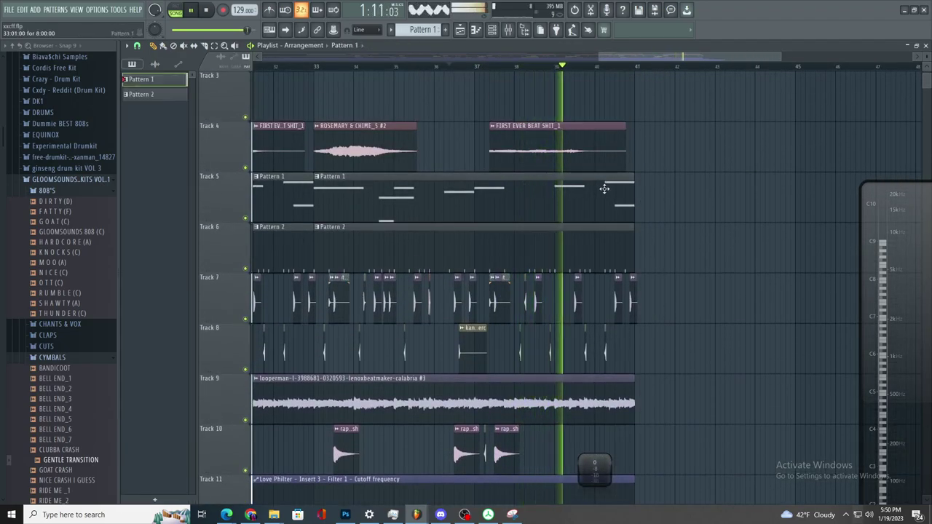
click(214, 46)
scroll(430, 192, down, 7)
drag(773, 113, 531, 465)
key(space)
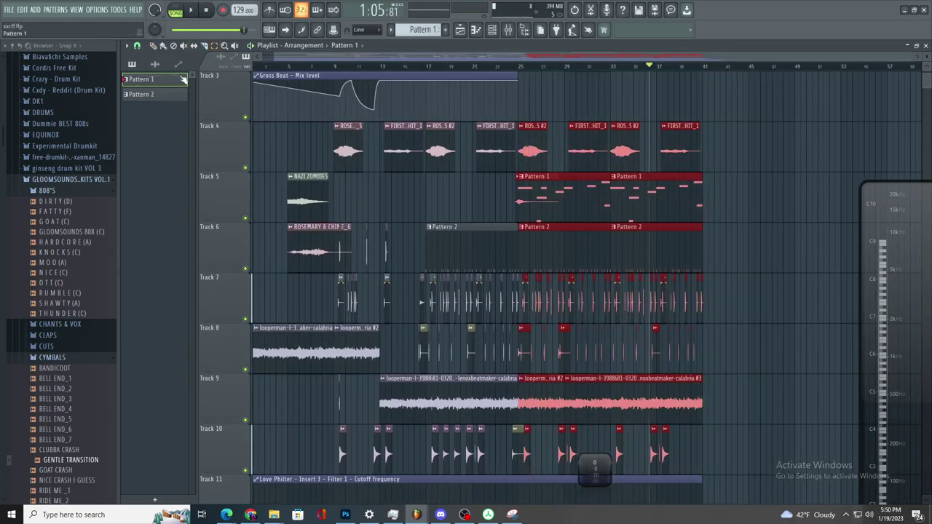
click(152, 46)
key(ctrl+v)
drag(356, 206, 760, 206)
key(space)
key(ctrl+z)
drag(429, 195, 924, 211)
scroll(739, 252, down, 1)
scroll(739, 247, up, 6)
drag(607, 204, 664, 201)
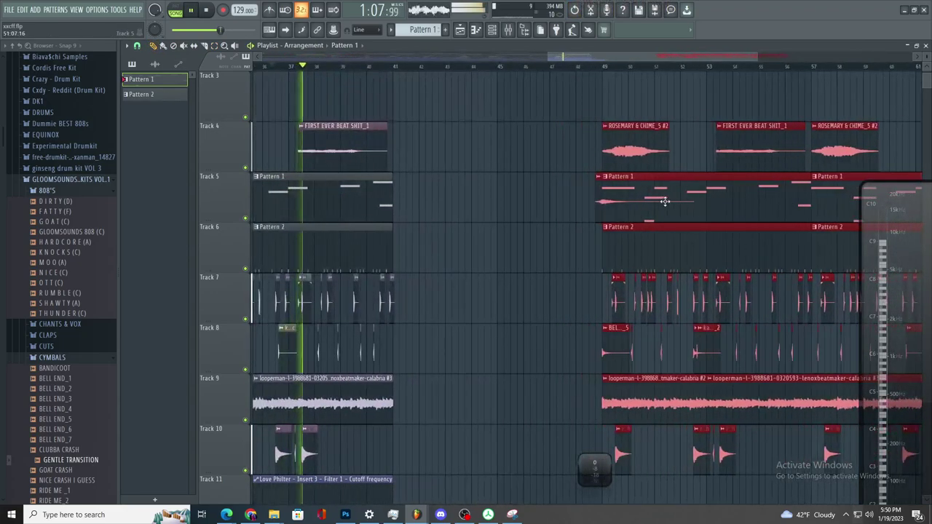
- Try to place a looperman calabria #3 loop clip at bar 41 and fit it on Track 11 up to bar 49
scroll(607, 232, down, 1)
scroll(558, 294, up, 1)
scroll(546, 313, down, 1)
click(530, 337)
right_click(530, 337)
click(389, 341)
drag(411, 379, 459, 457)
scroll(513, 448, down, 3)
drag(715, 311, 610, 344)
key(space)
ctrl+scroll(597, 336, down, 2)
key(space)
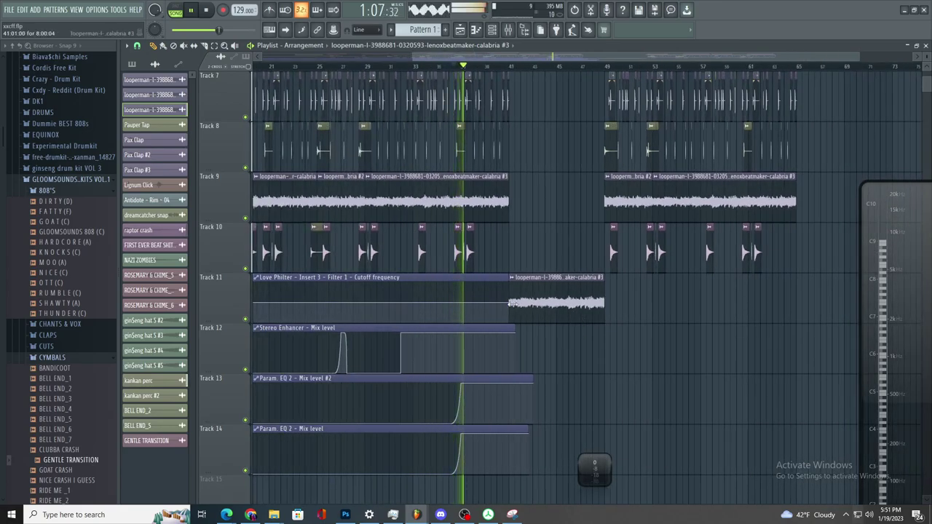
- Try to trim the calabria #3 loop clip on Track 11 to four bars, starting at bar 41
drag(596, 302, 705, 301)
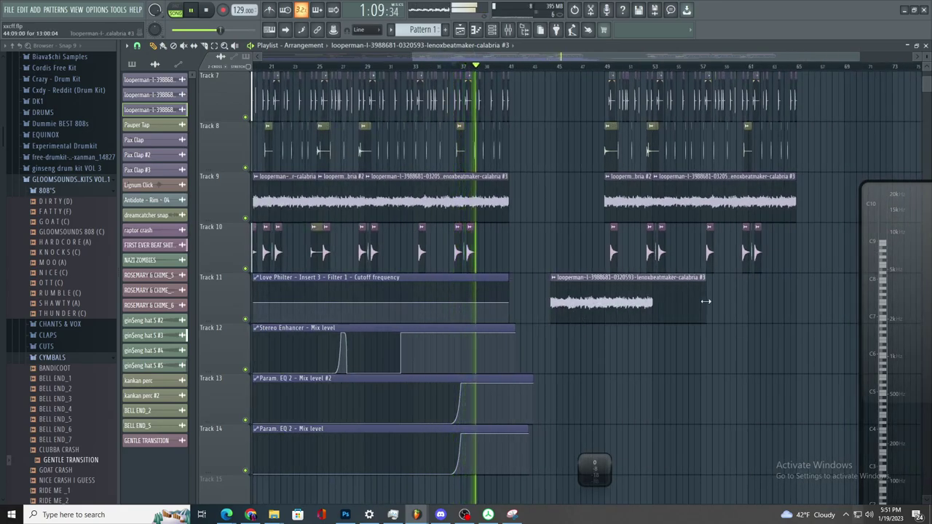
drag(594, 297, 533, 298)
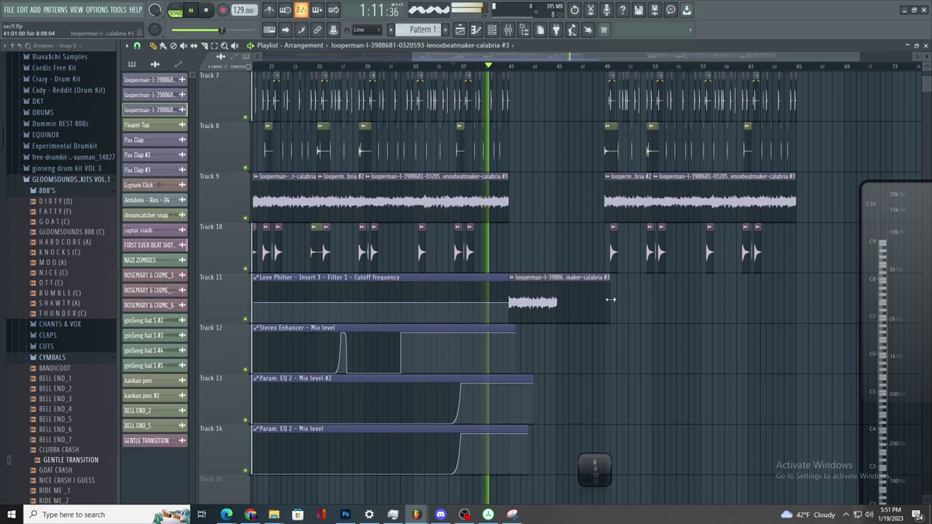
ctrl+scroll(579, 310, down, 1)
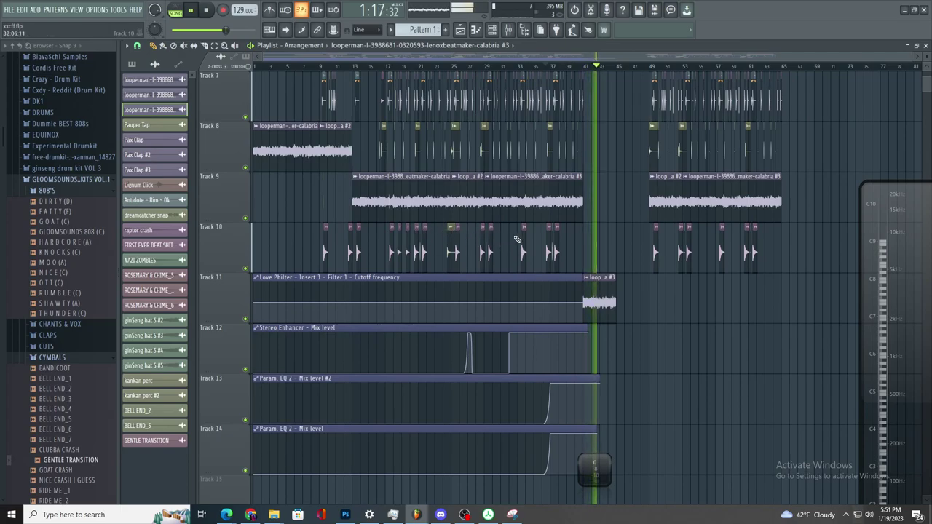
- Try adding a second four-bar calabria #3 clip at bar 45 on Track 11, and remove it again
ctrl+scroll(647, 260, up, 3)
click(592, 279)
ctrl+scroll(632, 285, down, 3)
ctrl+scroll(634, 285, up, 3)
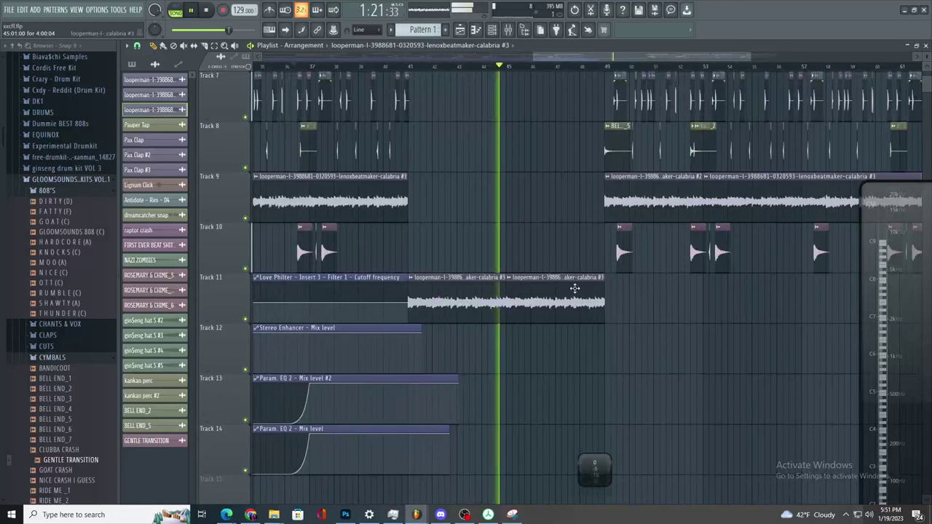
right_click(574, 288)
- Restart playback and try to move the calabria #2 loop clip on Track 9 to bar 45
key(space)
key(space)
ctrl+scroll(582, 292, down, 1)
drag(641, 203, 572, 207)
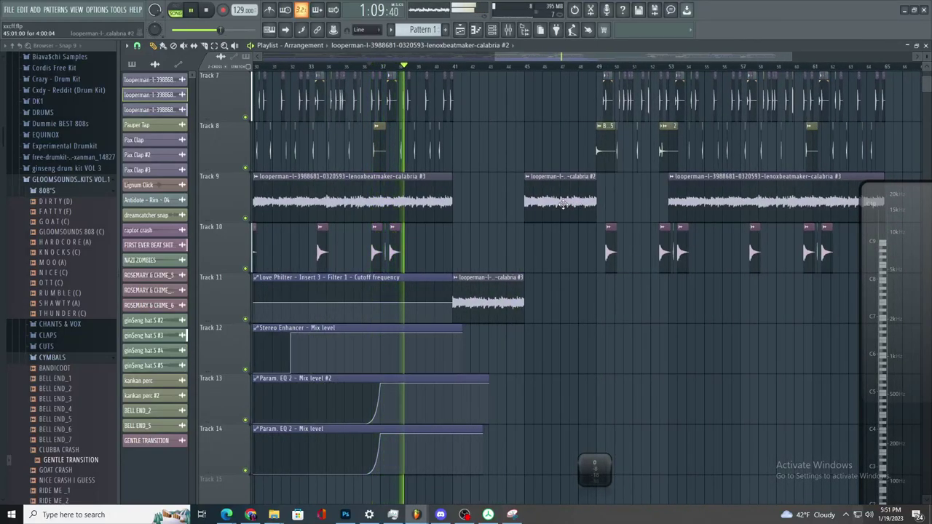
- Undo the recent playlist edits back to before the extra loop clip was placed at bar 41
key(ctrl+alt+z)
key(ctrl+alt+z)
key(ctrl+alt+z)
key(ctrl+alt+z)
key(ctrl+alt+z)
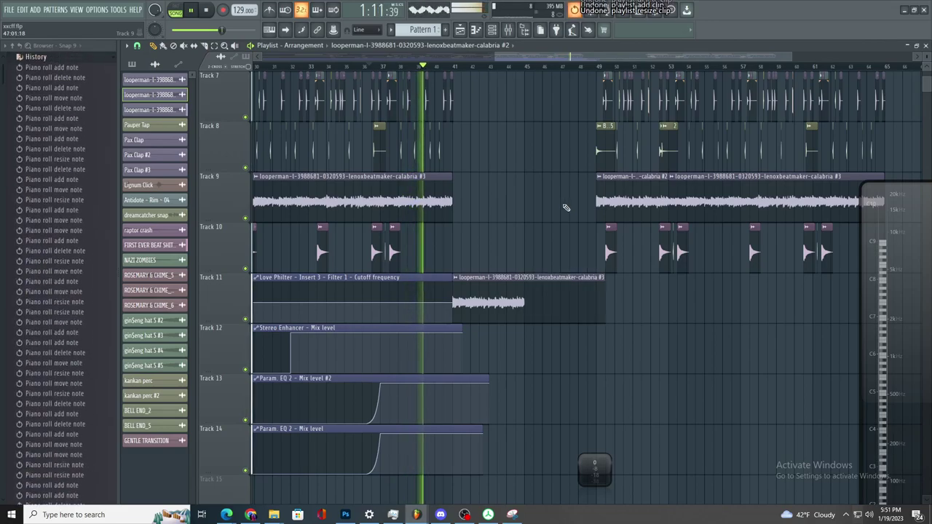
key(ctrl+alt+z)
key(ctrl+alt+z)
key(ctrl+alt+z)
key(ctrl+alt+z)
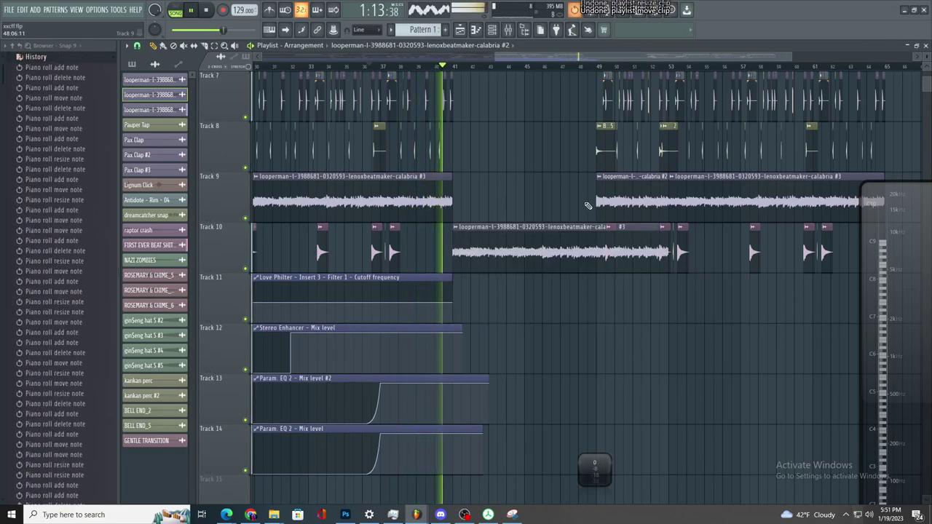
key(ctrl+alt+z)
- Move the duplicated loops on Track 9 earlier so calabria #2 starts at bar 41 and calabria #3 follows at bar 45
key(space)
key(space)
right_click(518, 197)
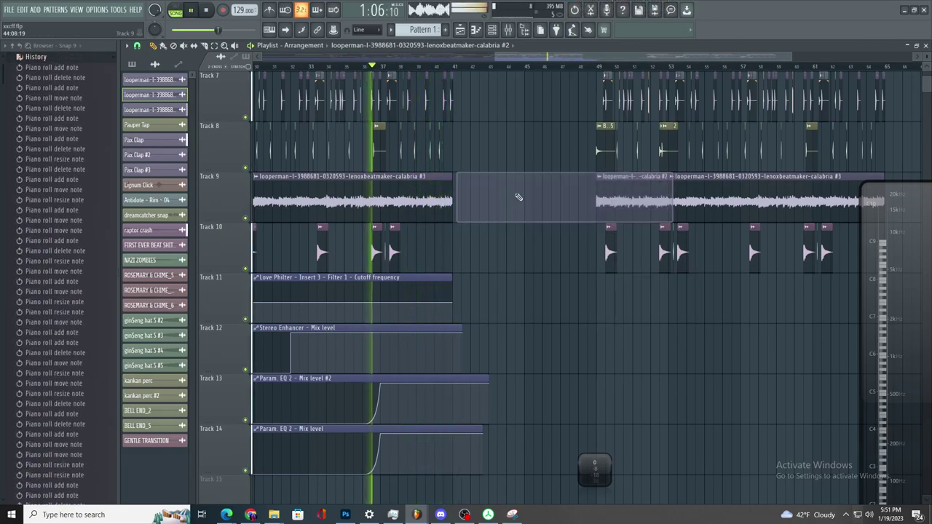
drag(618, 202, 473, 202)
drag(715, 218, 580, 218)
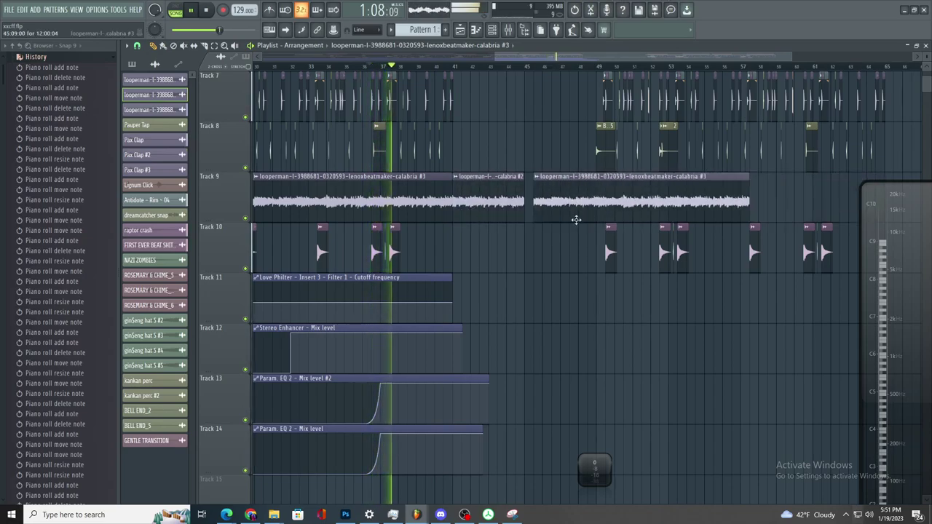
scroll(571, 218, down, 3)
- Add another calabria #2 loop clip on Track 9, aligned to bar 57 directly after the calabria #3 clip
click(542, 209)
click(772, 204)
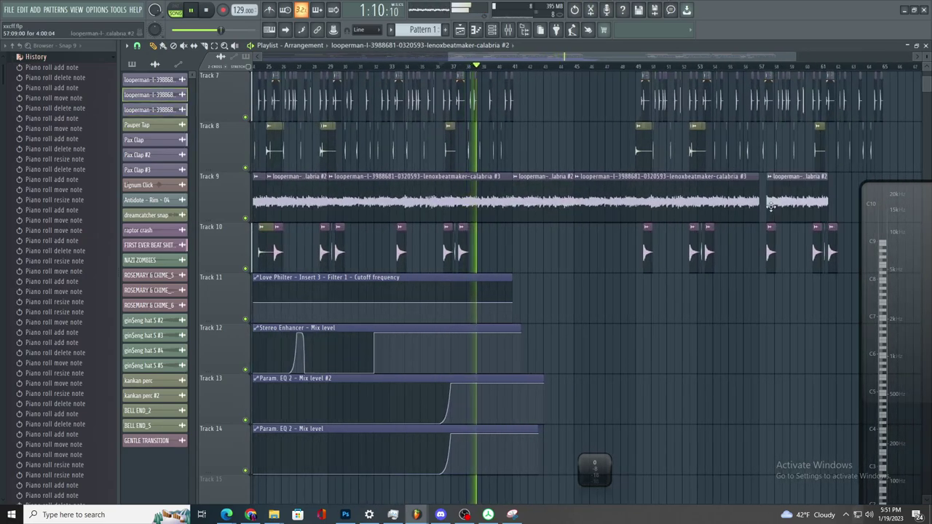
scroll(765, 213, up, 5)
mouse_move(680, 209)
mouse_down()
mouse_move(692, 218)
mouse_move(691, 210)
mouse_up()
scroll(659, 206, up, 4)
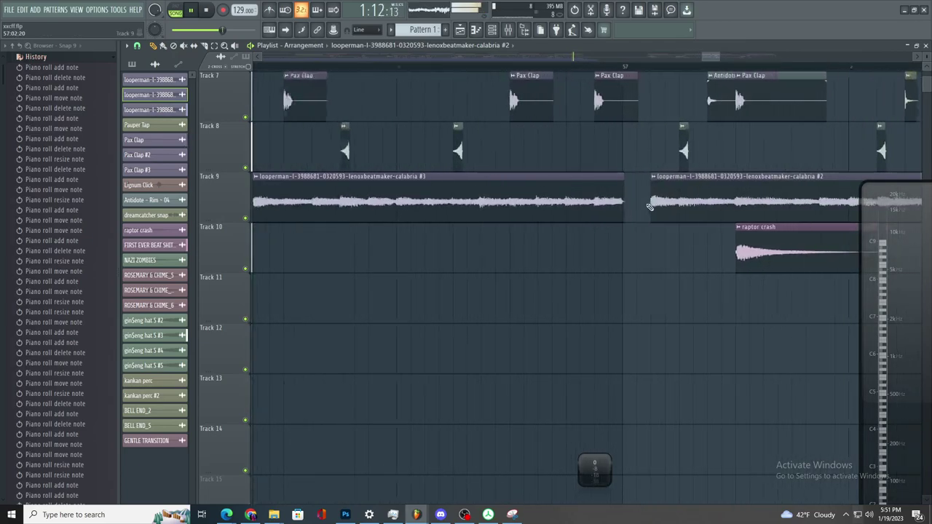
scroll(650, 230, down, 8)
right_click(658, 208)
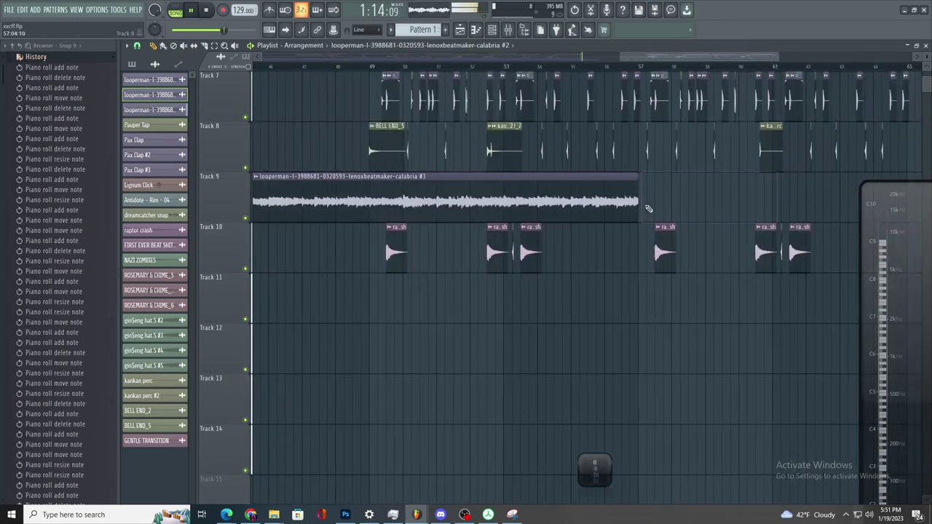
click(645, 210)
scroll(632, 227, down, 1)
scroll(627, 232, down, 5)
scroll(583, 230, up, 4)
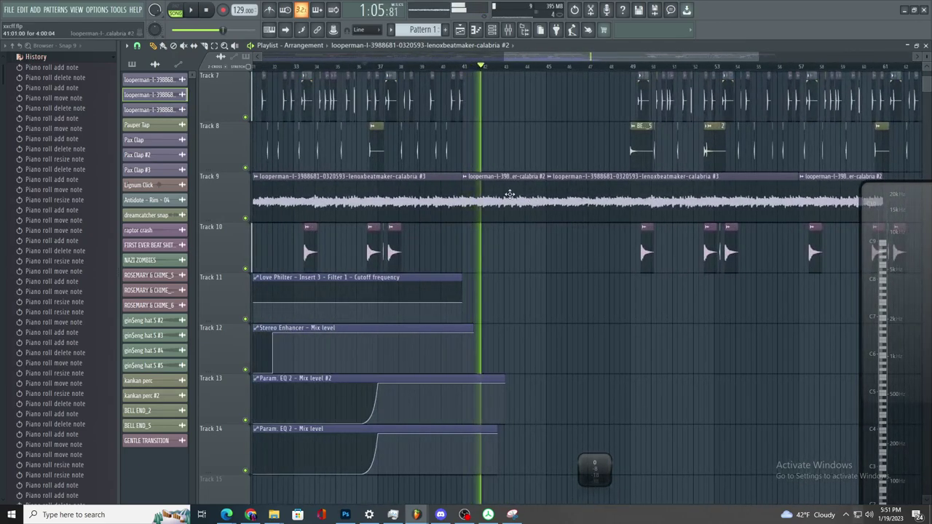
- Make the calabria #2 loop clip at bar 41 unique and move it down to Track 10
scroll(474, 129, up, 3)
right_click(434, 183)
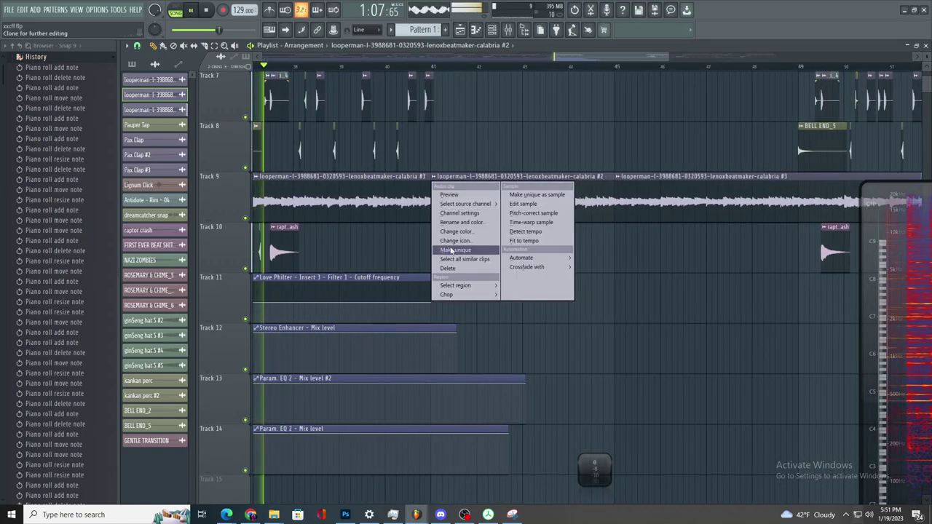
click(452, 250)
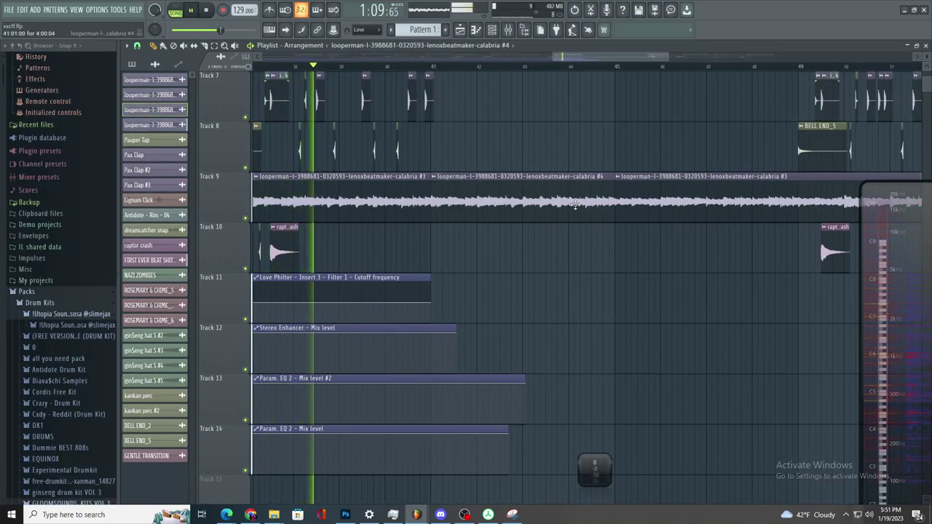
double_click(575, 204)
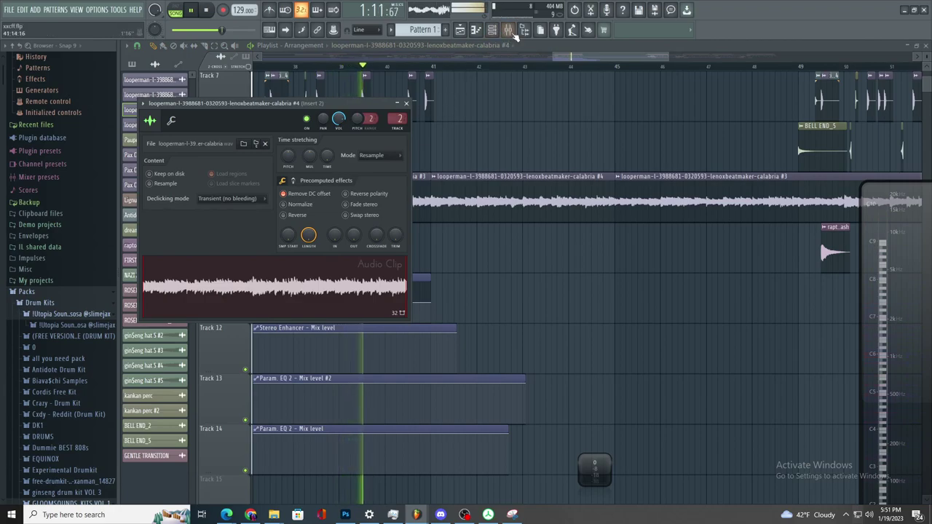
drag(483, 207, 481, 250)
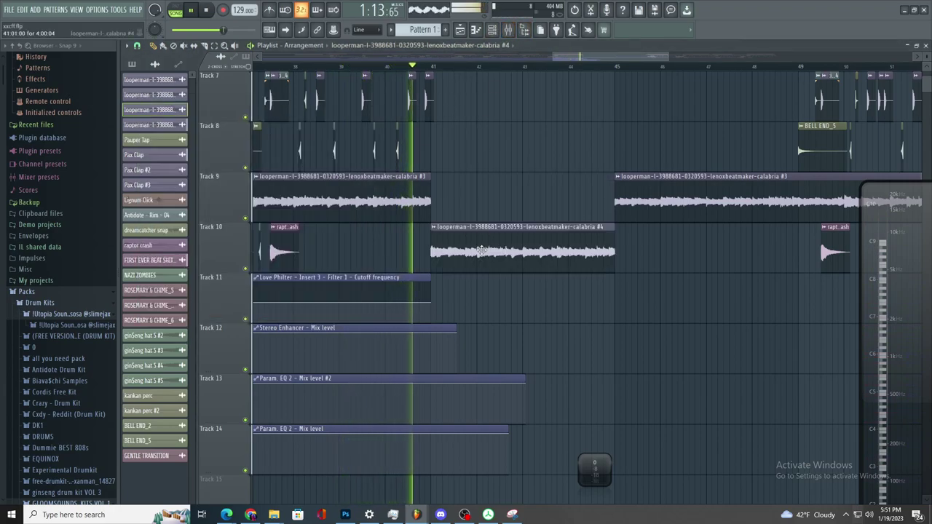
- Load Fruity Delay 3 into effect slot 5 of mixer Insert 2
click(510, 31)
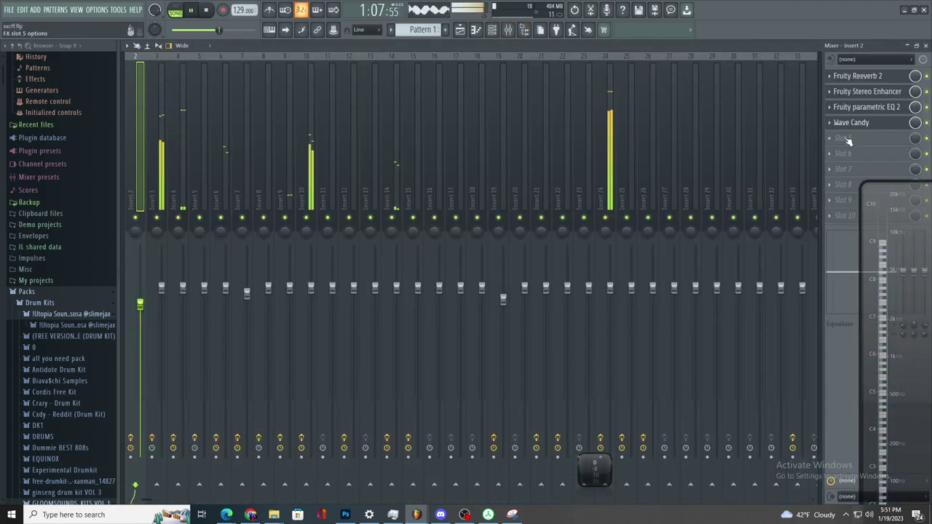
click(849, 139)
click(692, 112)
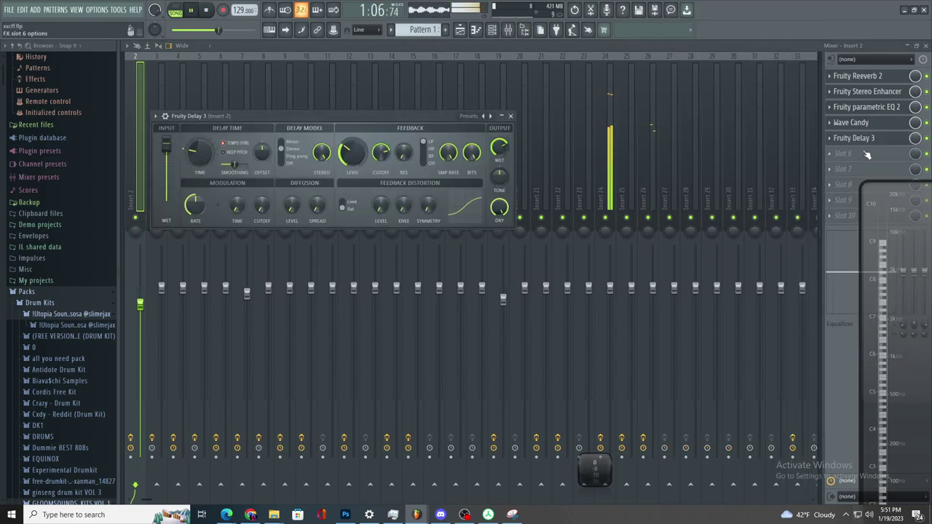
- Create an automation clip for the Fruity Delay 3 mix level and return to the playlist
right_click(915, 139)
click(884, 214)
click(469, 40)
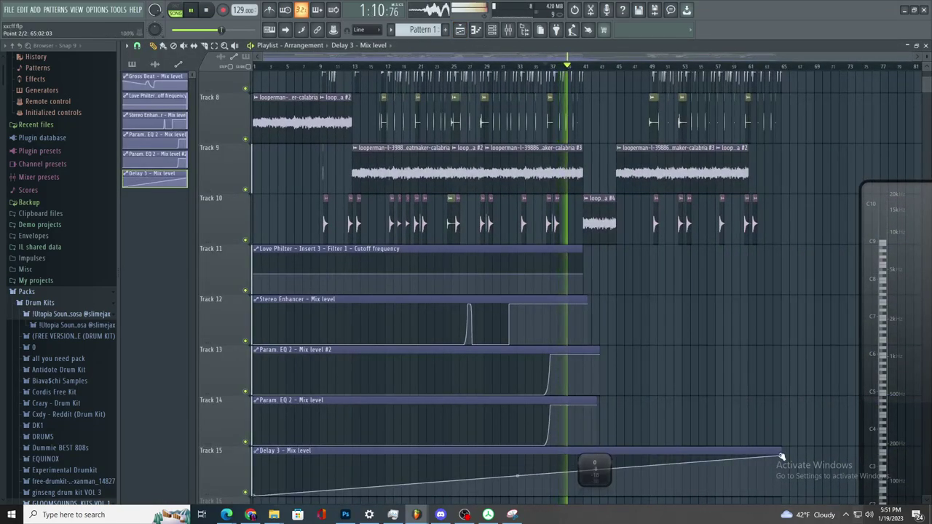
- Shape the Delay 3 mix level automation to stay at zero until bar 41 and curve up to full level at bar 45
drag(782, 457, 781, 497)
scroll(618, 380, down, 5)
scroll(616, 364, up, 4)
scroll(655, 349, down, 3)
scroll(634, 349, up, 5)
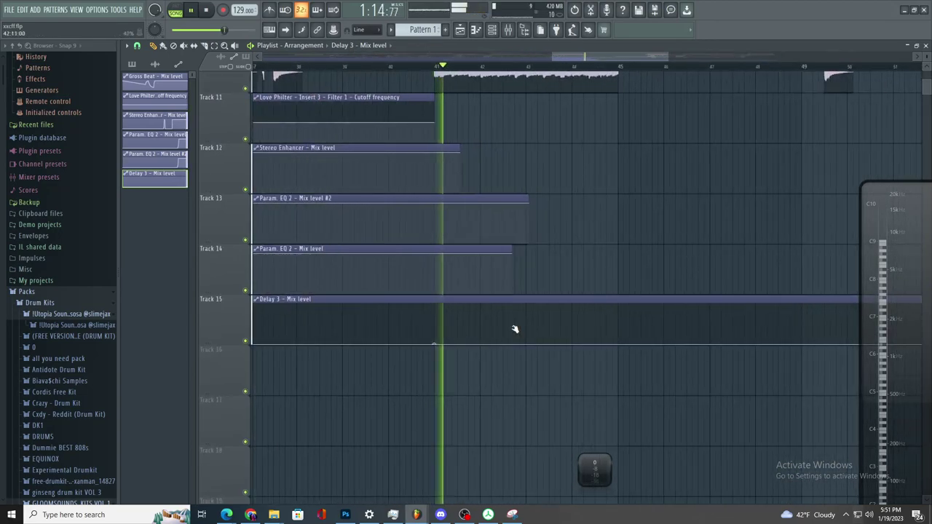
right_click(528, 304)
right_click(618, 305)
drag(527, 305, 571, 307)
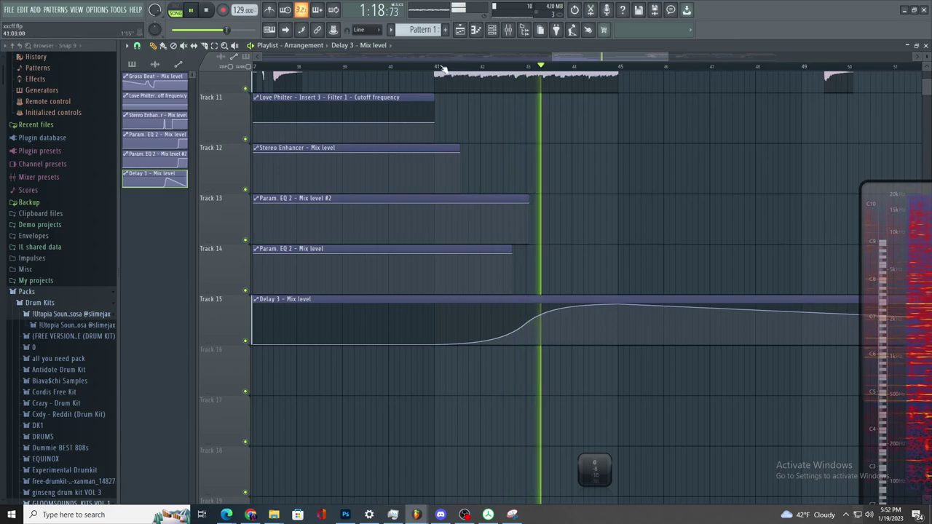
- Audition the delayed loop from bar 41, stop playback and open the Insert 2 effects in the mixer
scroll(563, 262, down, 3)
scroll(553, 251, up, 3)
scroll(466, 208, up, 3)
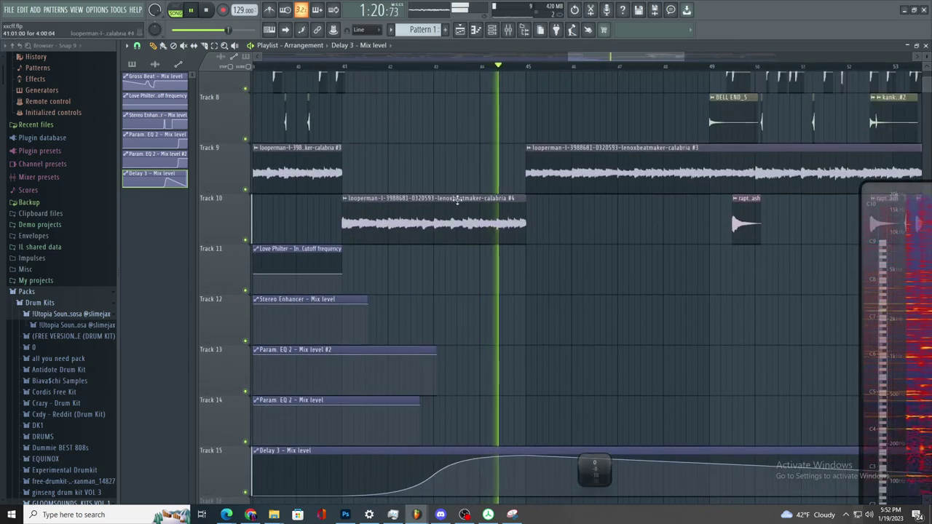
click(347, 67)
click(508, 30)
key(space)
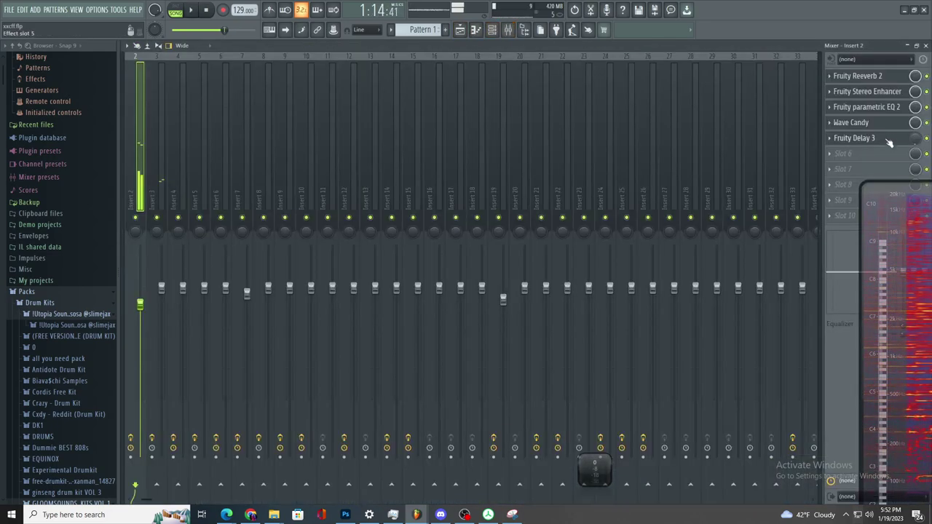
- Reduce the output wet level of Insert 2's Fruity Delay 3 to about 68% and return to the playlist
click(864, 139)
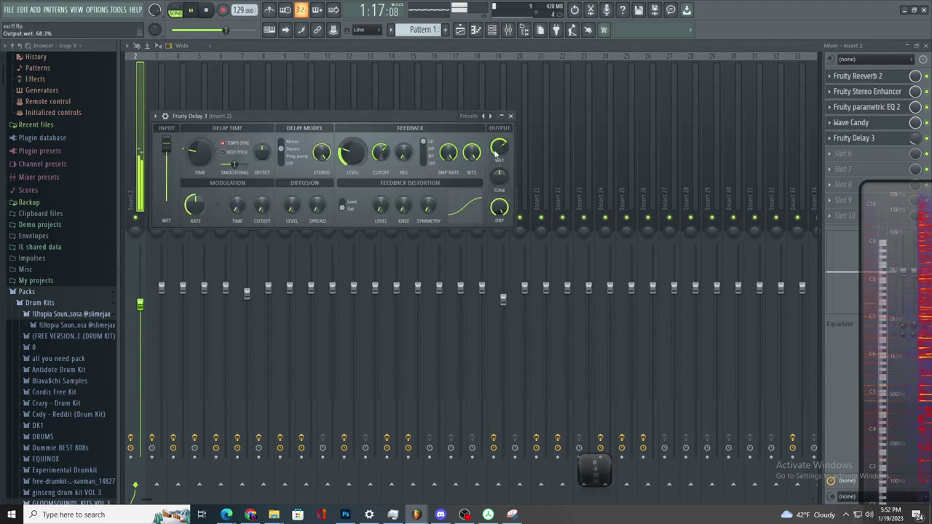
click(473, 31)
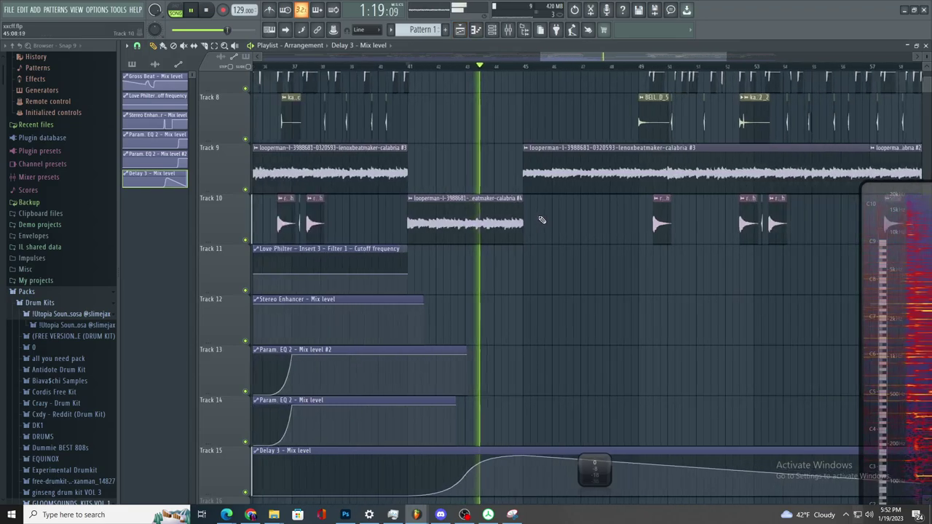
- Reshape the Delay 3 mix level automation with a point at bar 43, curving the rise between bars 41 and 45, and audition it
key(space)
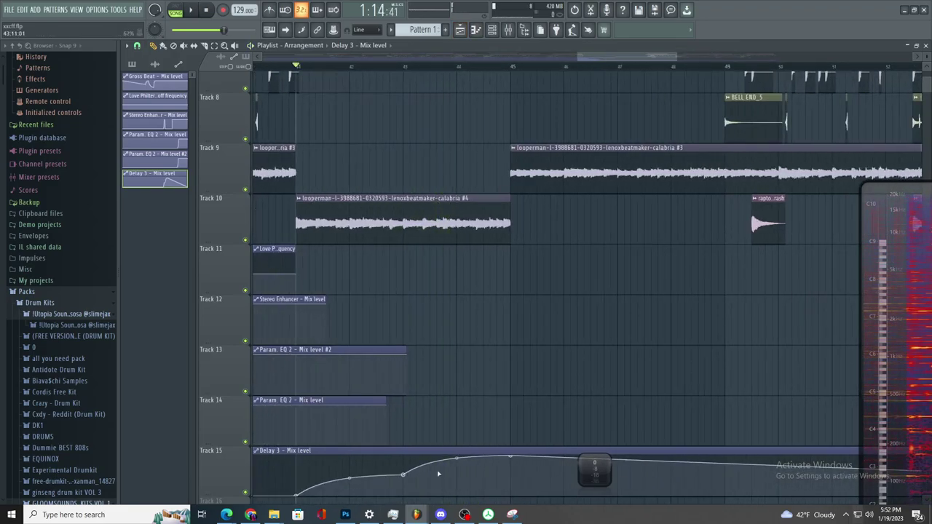
key(space)
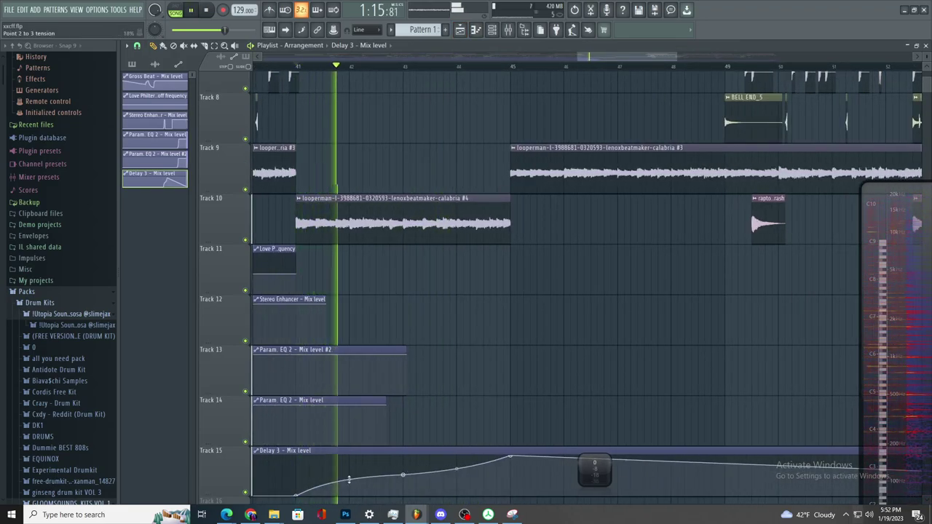
drag(405, 474, 405, 470)
key(space)
key(space)
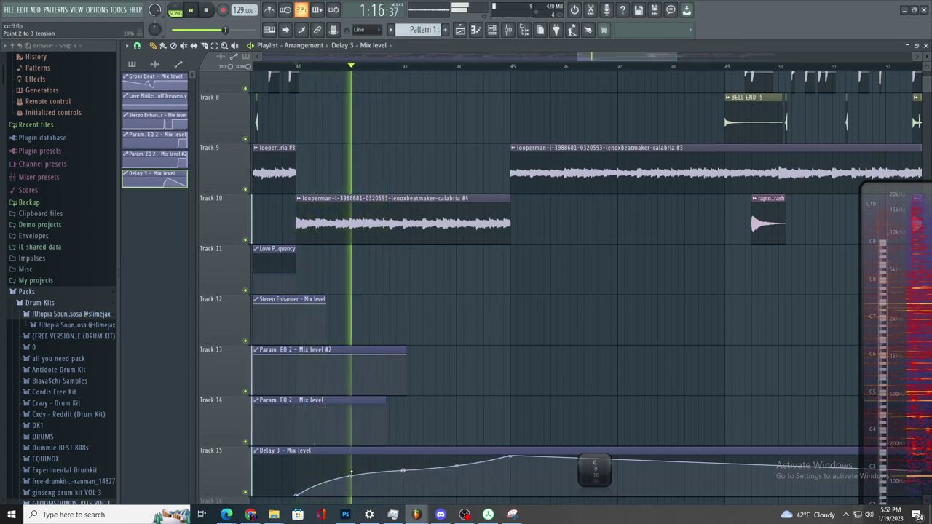
- Increase the delay time and feedback level of Insert 2's Fruity Delay 3, and return to the playlist
key(F9)
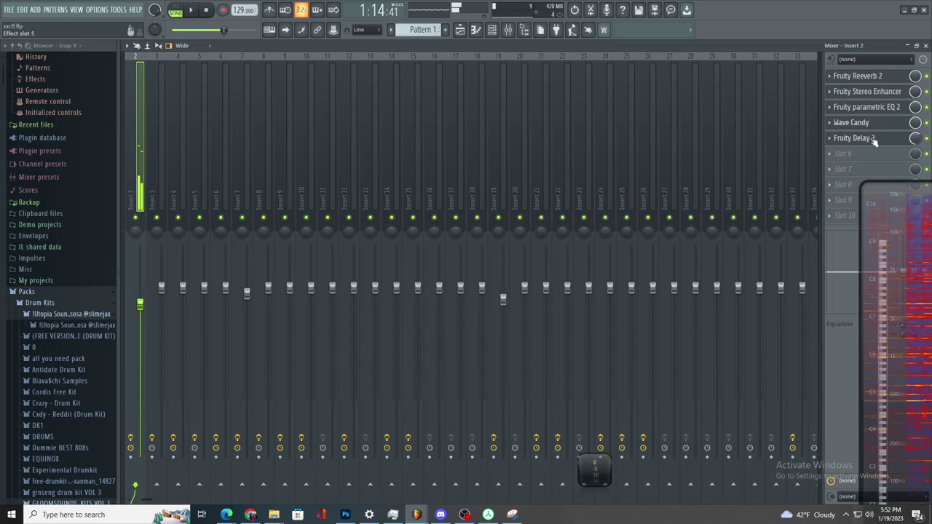
click(874, 141)
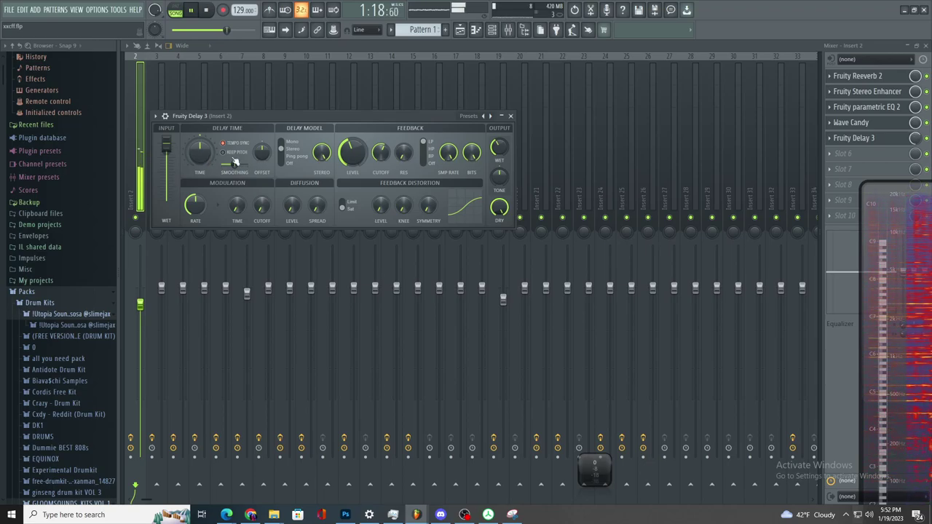
click(459, 29)
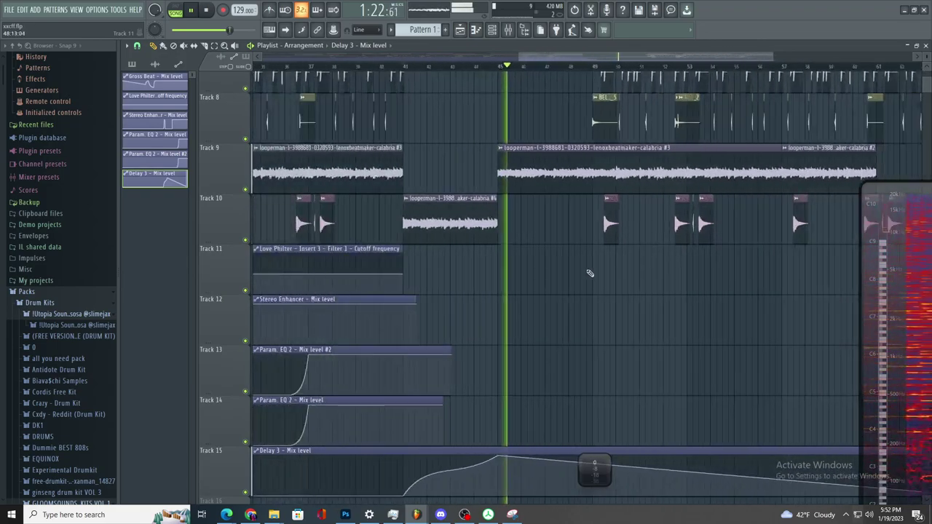
- Try placing a copy of the looperman calabria #4 loop clip on Track 11 at bar 49
click(427, 225)
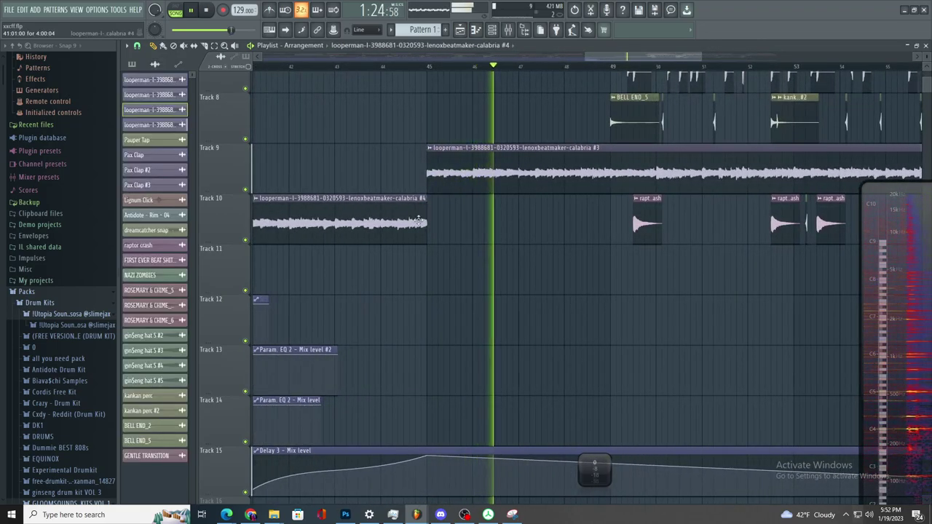
click(486, 263)
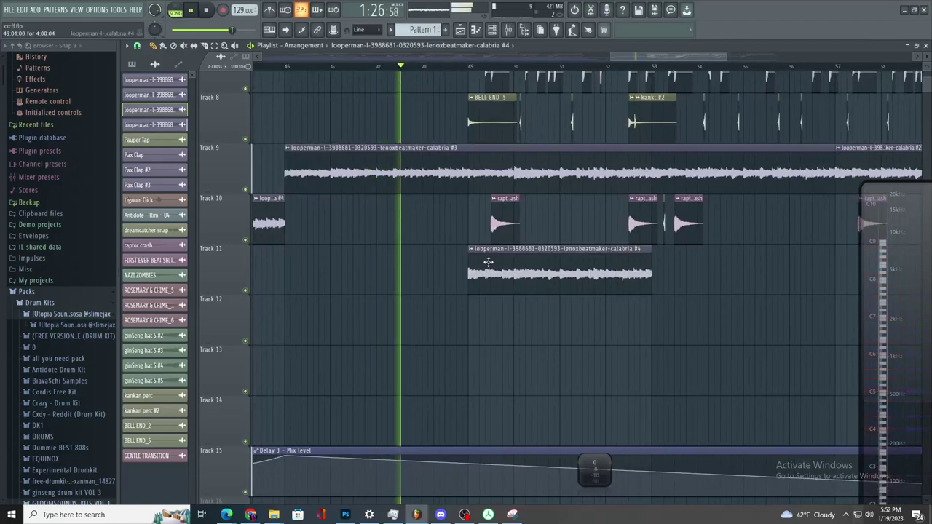
key(space)
scroll(488, 263, down, 4)
scroll(490, 262, up, 3)
right_click(491, 260)
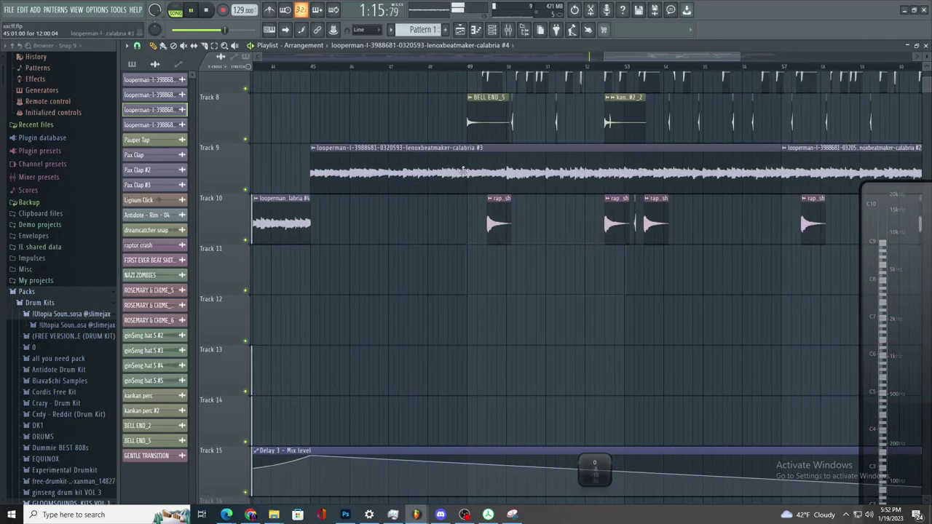
- Load Fruity Delay 3 into effect slot 3 of mixer Insert 3
click(509, 30)
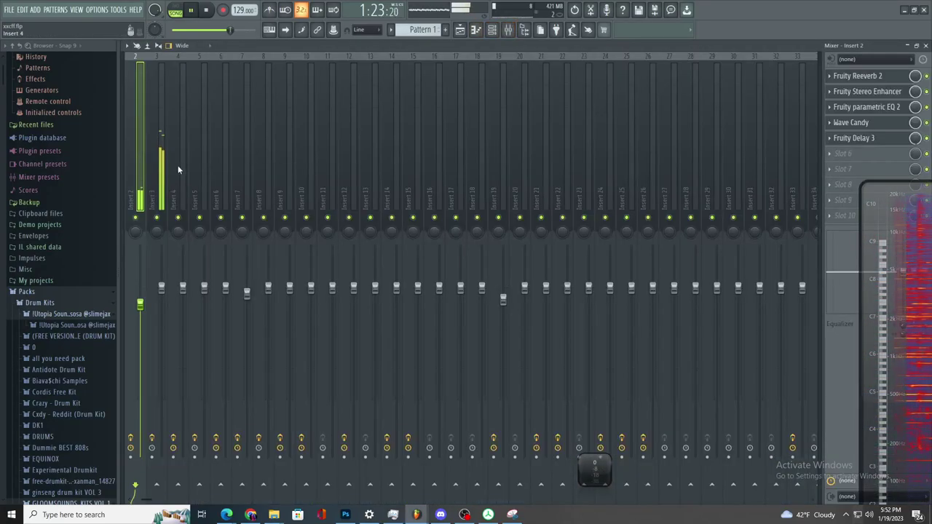
click(178, 169)
click(161, 178)
click(844, 107)
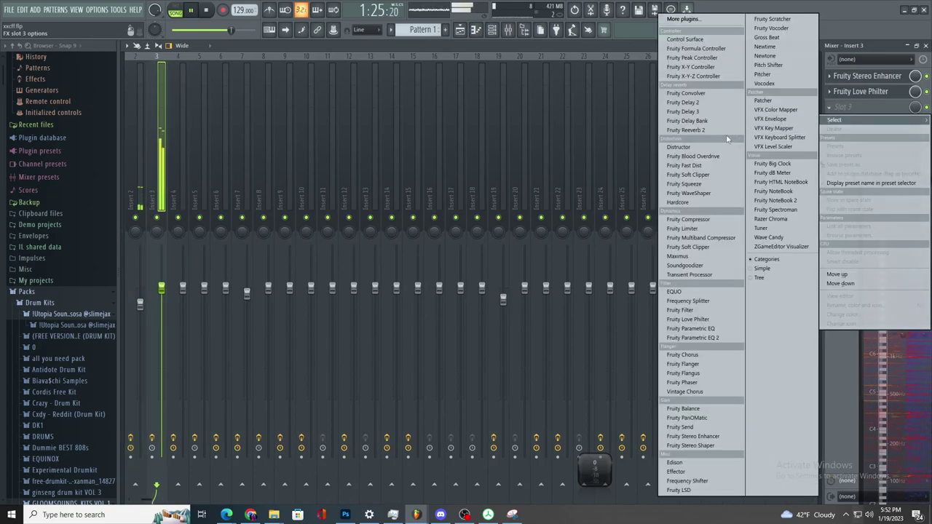
click(723, 113)
click(853, 107)
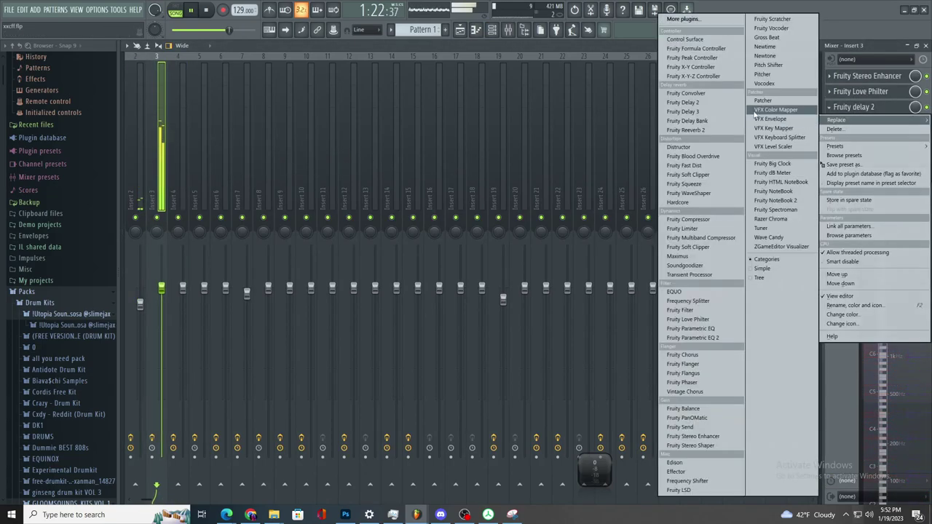
click(714, 113)
- Create automation clips for the mix level, output wet, feedback cutoff and feedback level of Insert 3's Fruity Delay 3
right_click(915, 108)
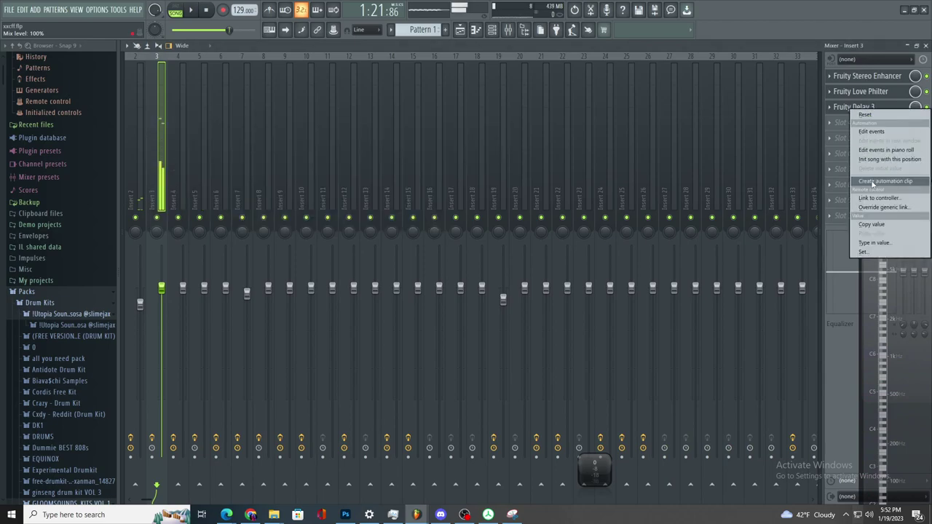
click(872, 182)
click(859, 110)
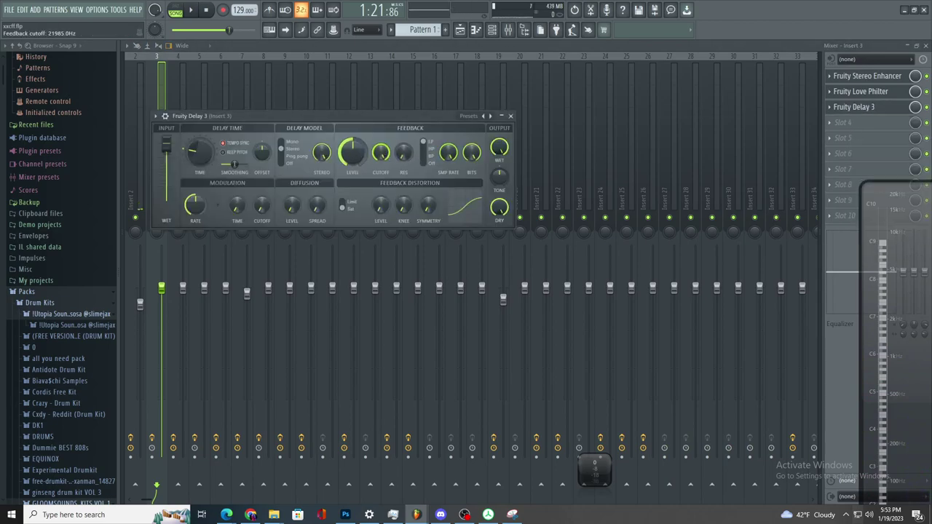
right_click(498, 146)
click(520, 218)
right_click(383, 153)
click(413, 225)
right_click(352, 156)
click(394, 238)
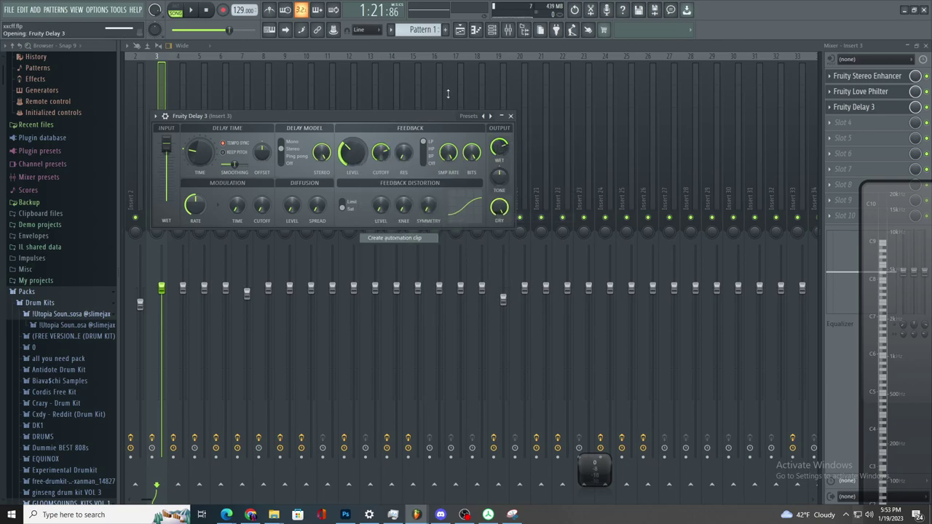
- Shape the Delay 3 mix level #2 automation to stay at zero until bar 45, curve up to full at bar 49 and fall to zero
click(460, 31)
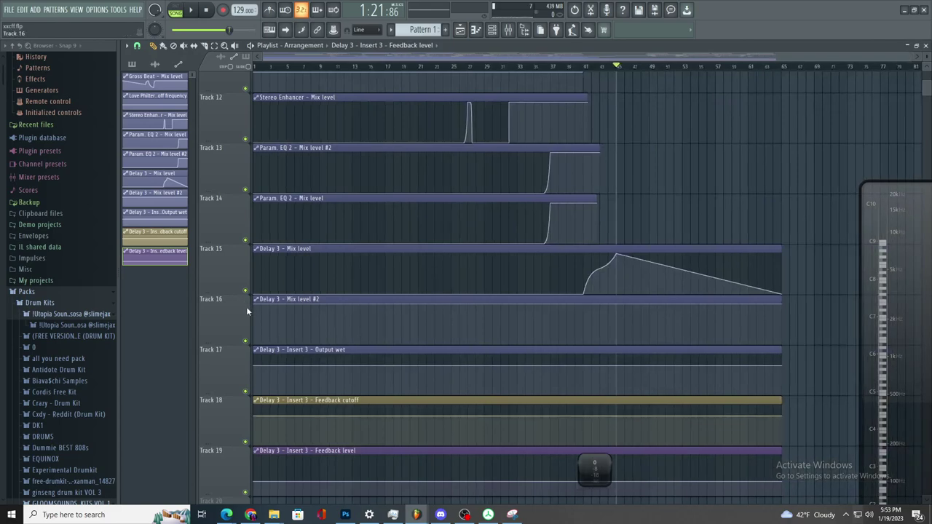
right_click(256, 310)
click(633, 310)
drag(255, 304, 258, 398)
key(space)
drag(782, 304, 804, 359)
scroll(711, 337, up, 5)
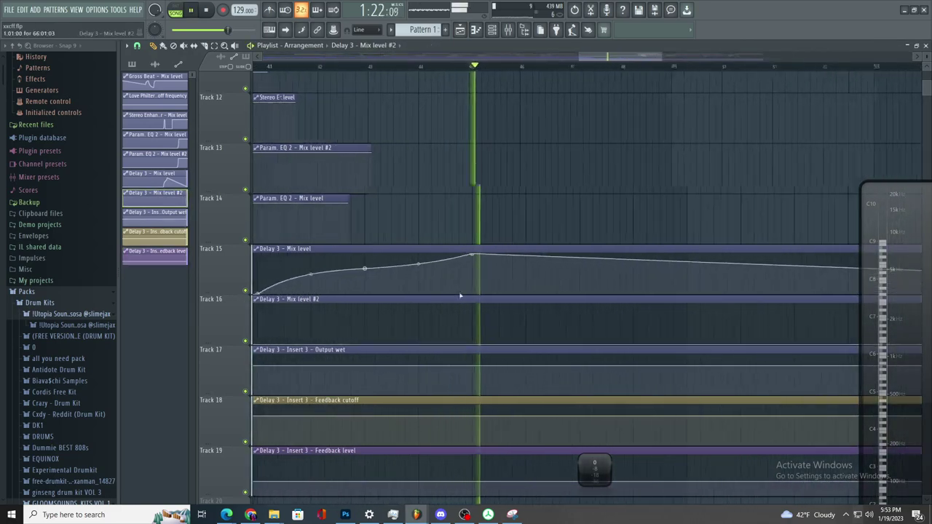
scroll(504, 357, down, 1)
key(space)
scroll(583, 350, up, 2)
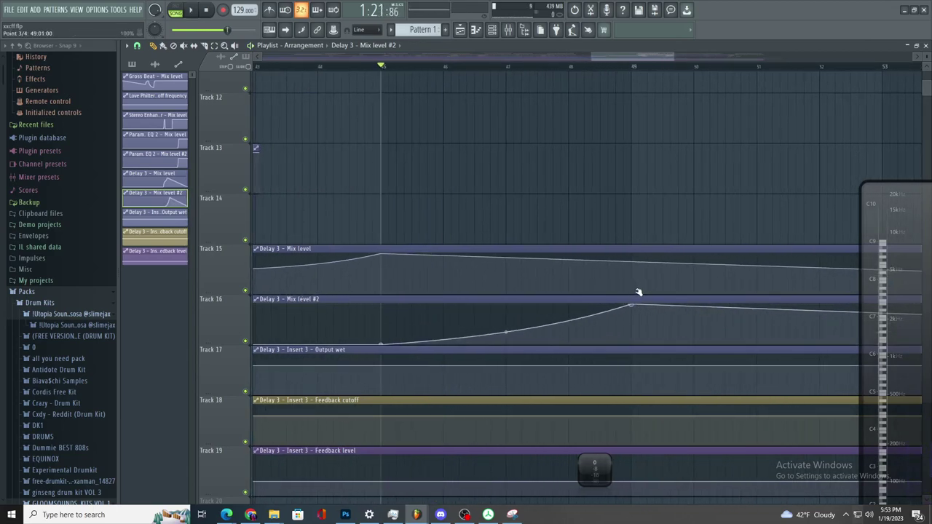
mouse_move(506, 335)
mouse_down()
mouse_move(505, 313)
mouse_move(495, 346)
mouse_up()
key(space)
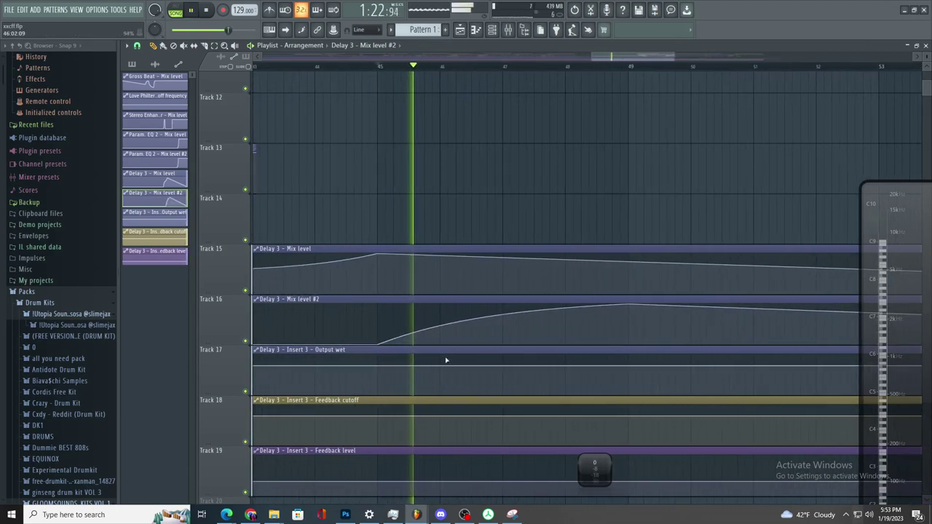
- Increase the delay time of Insert 3's Fruity Delay 3 and return to the playlist
click(510, 30)
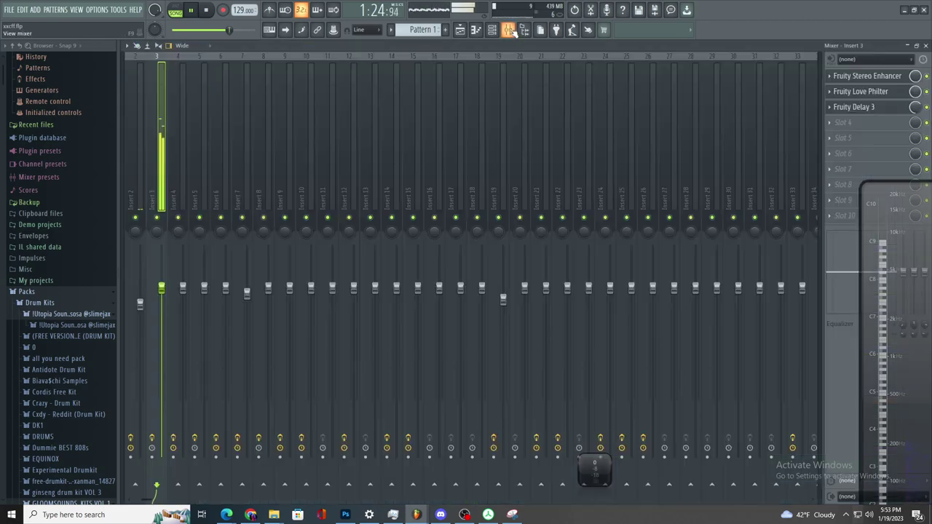
click(883, 108)
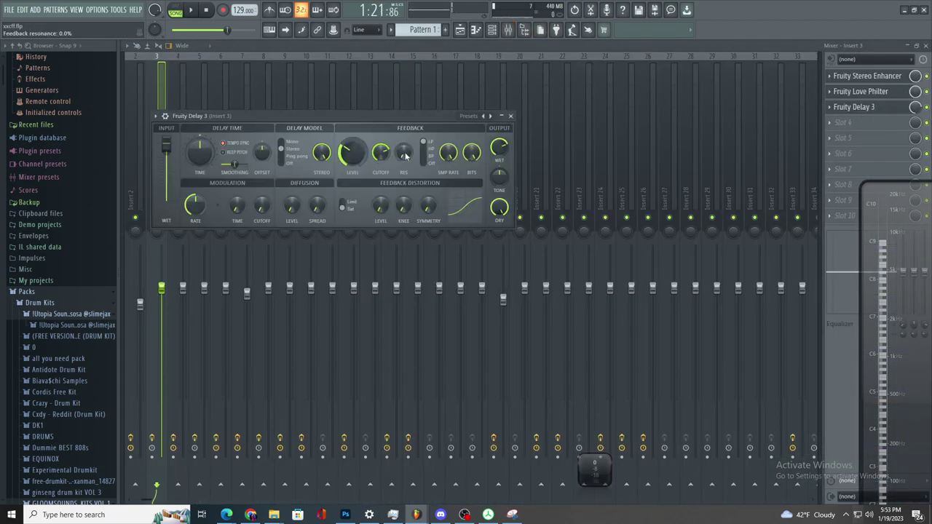
click(452, 34)
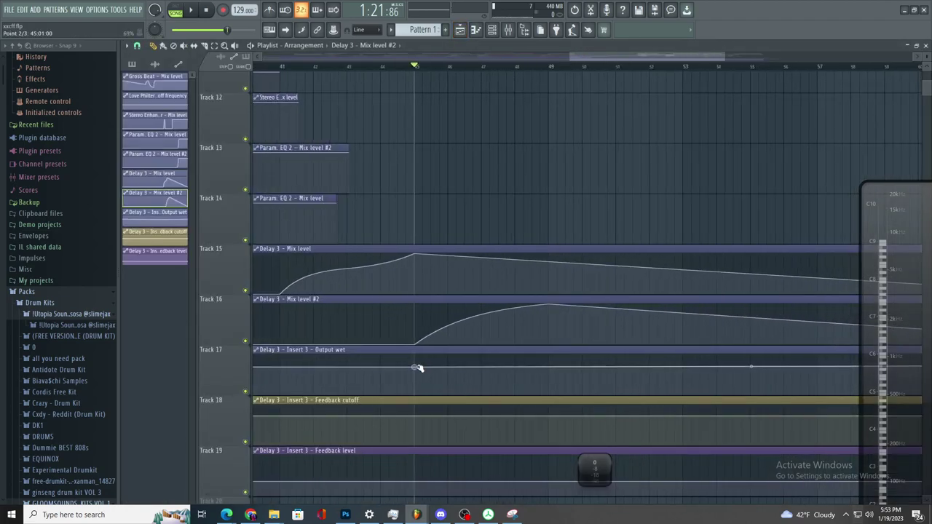
- Shape the Insert 3 output wet automation to hold until bar 45 and curve down to about 25% at bar 53
scroll(471, 394, down, 2)
scroll(561, 400, up, 2)
right_click(631, 385)
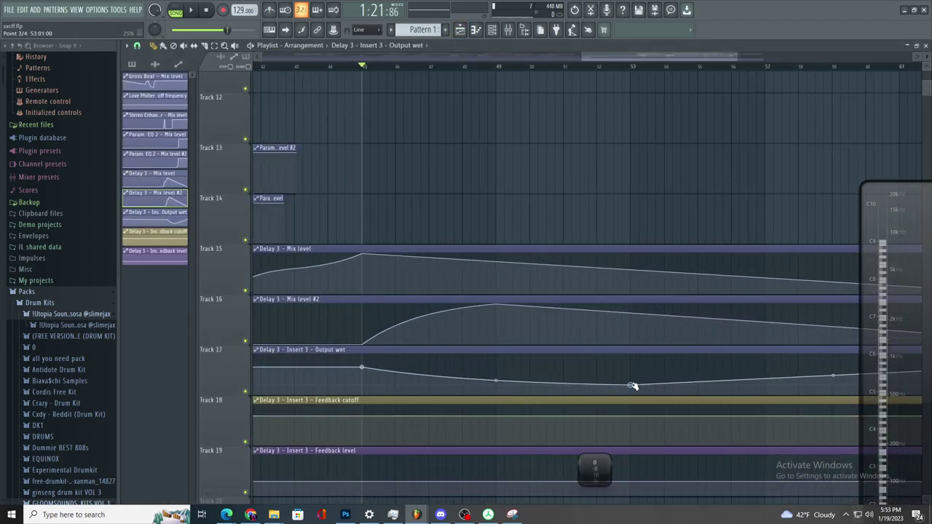
- Shape the Insert 3 feedback cutoff and feedback level automations to hold until bar 45 and curve down to a low point at bar 53
scroll(441, 418, down, 2)
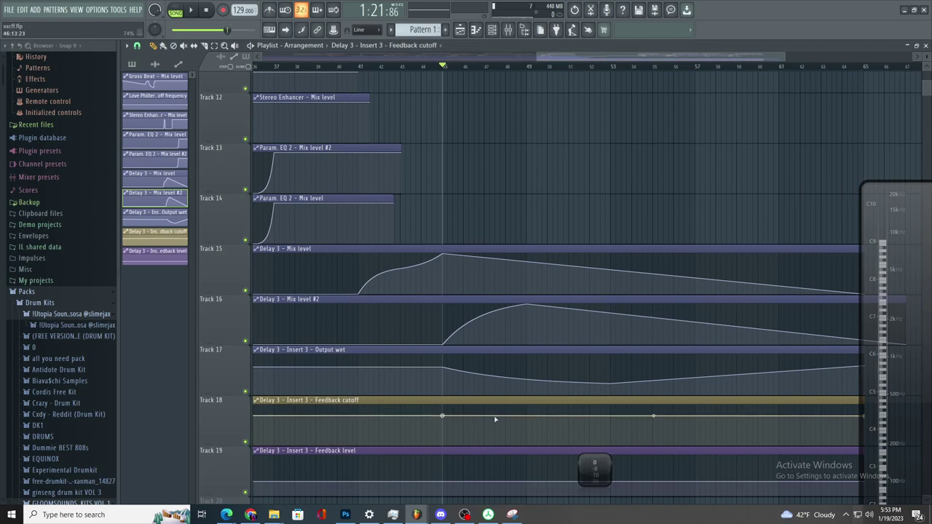
right_click(611, 436)
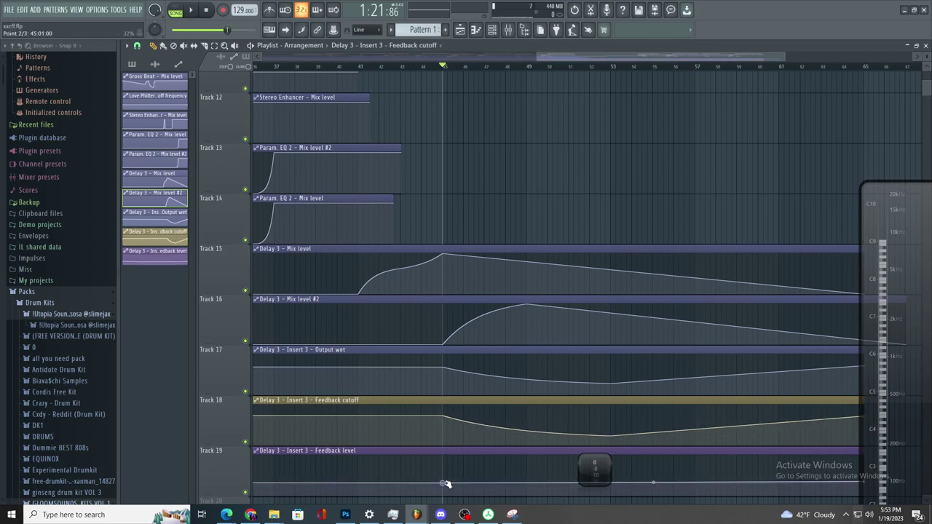
scroll(663, 374, down, 3)
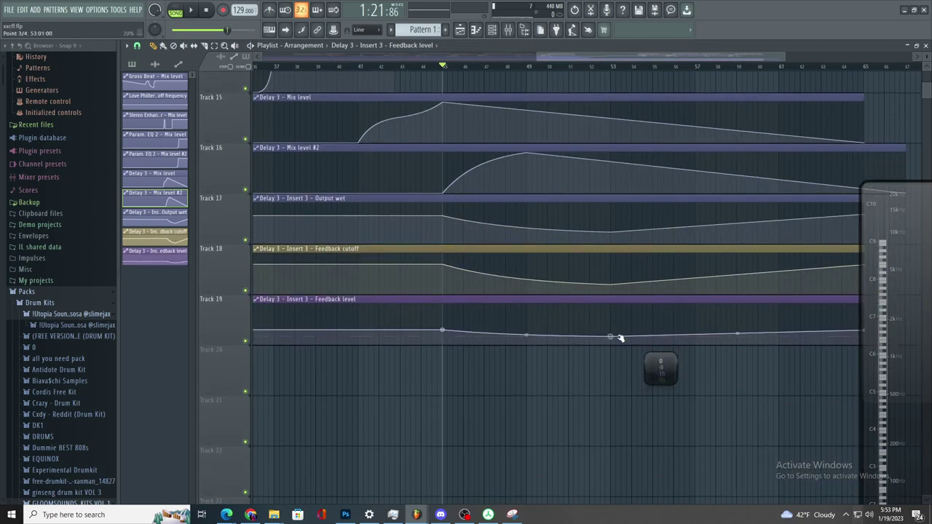
key(space)
scroll(619, 345, down, 3)
scroll(560, 329, up, 4)
scroll(585, 341, down, 1)
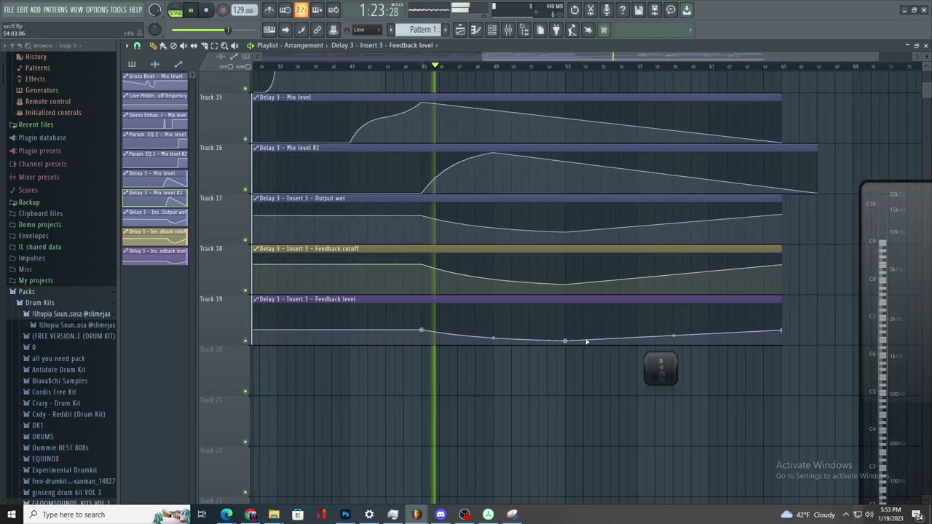
- Listen through the arrangement with the new delay automation from bar 46 to bar 59, following the clips in the playlist
scroll(561, 334, up, 2)
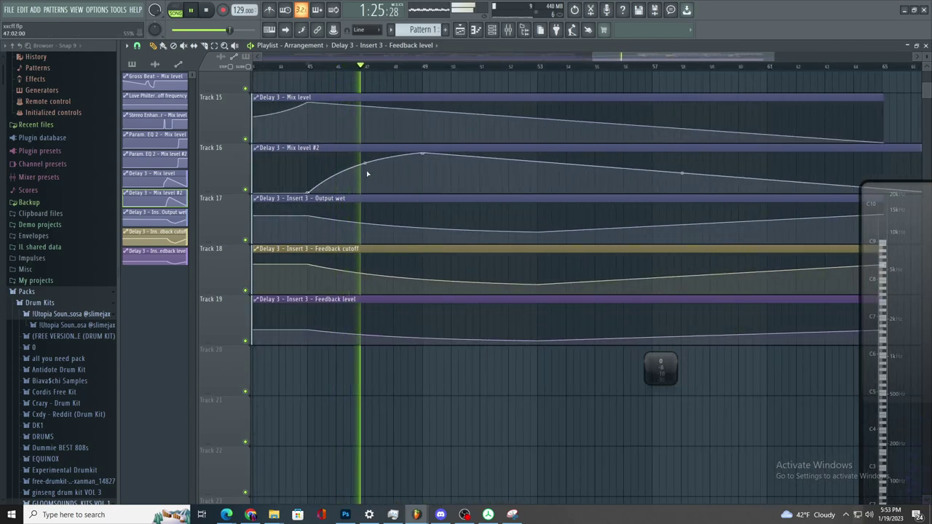
scroll(459, 175, up, 2)
scroll(484, 201, down, 1)
scroll(527, 241, up, 1)
scroll(522, 237, down, 1)
scroll(511, 228, up, 6)
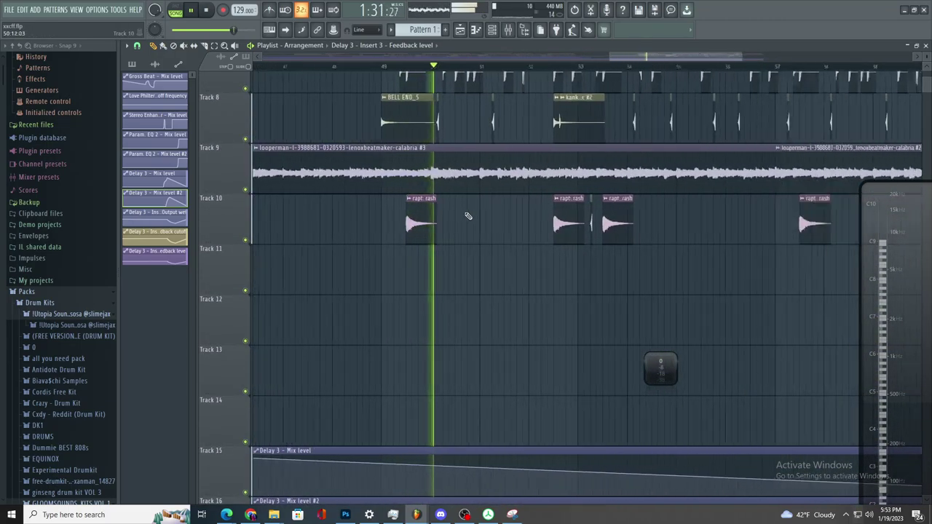
scroll(474, 214, up, 7)
scroll(468, 211, down, 6)
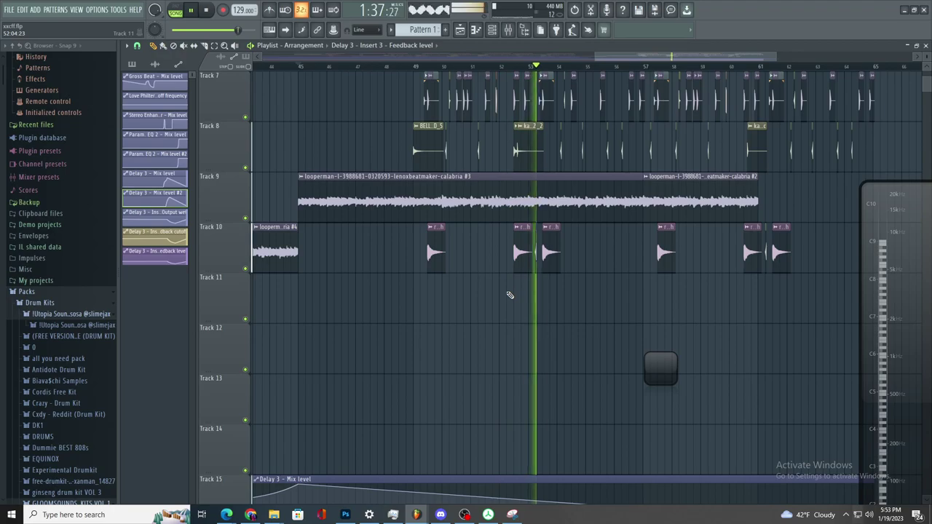
scroll(489, 293, down, 3)
scroll(550, 304, up, 3)
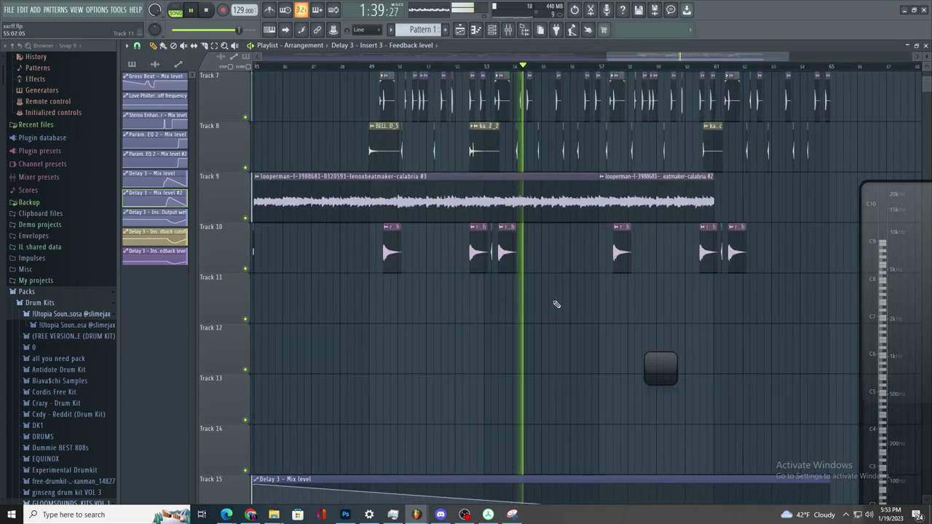
scroll(555, 304, up, 1)
scroll(564, 305, up, 2)
scroll(571, 304, up, 2)
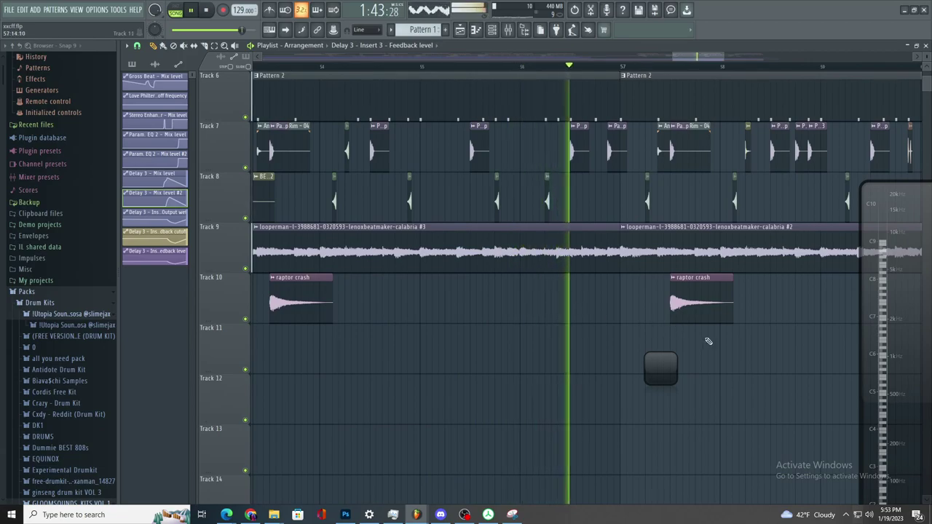
scroll(706, 340, up, 3)
scroll(548, 290, down, 4)
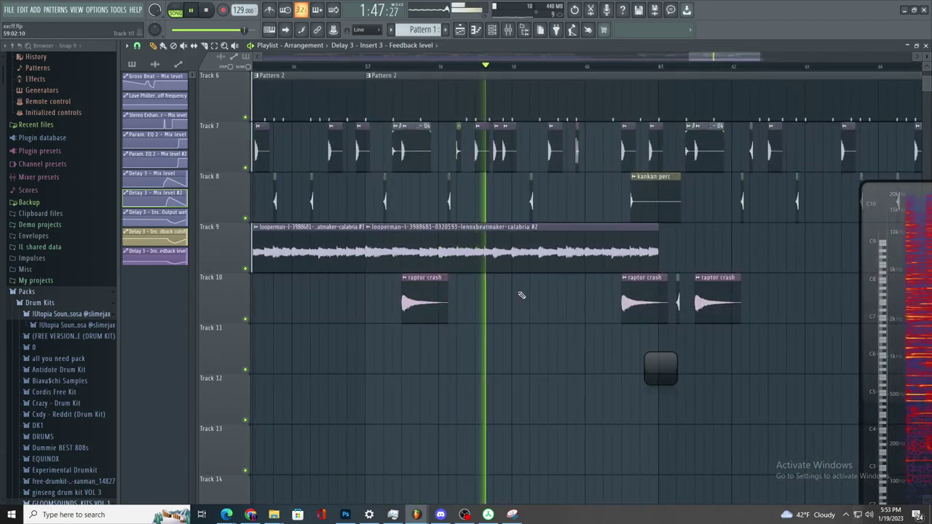
- Place another copy of the calabria #2 loop clip on Track 9 at bar 61
scroll(517, 294, down, 2)
scroll(515, 291, up, 2)
scroll(517, 291, down, 5)
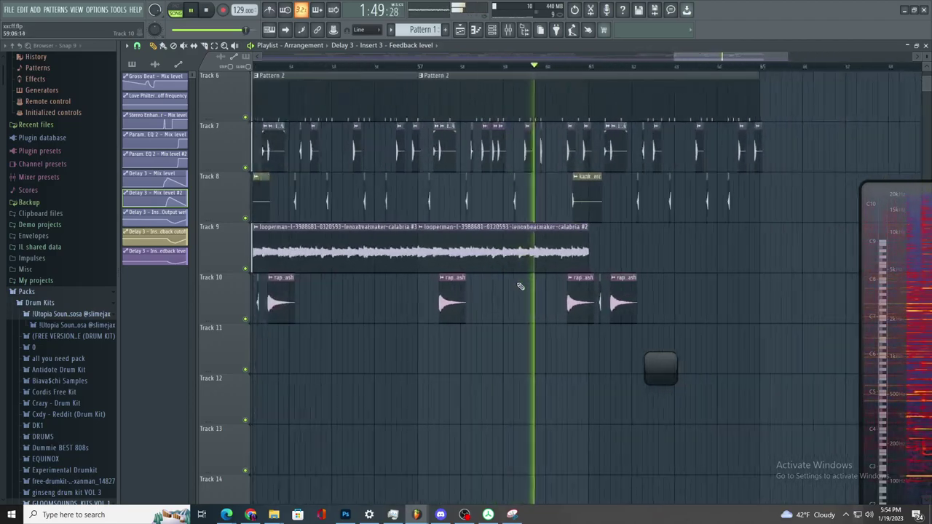
click(141, 65)
scroll(612, 234, up, 2)
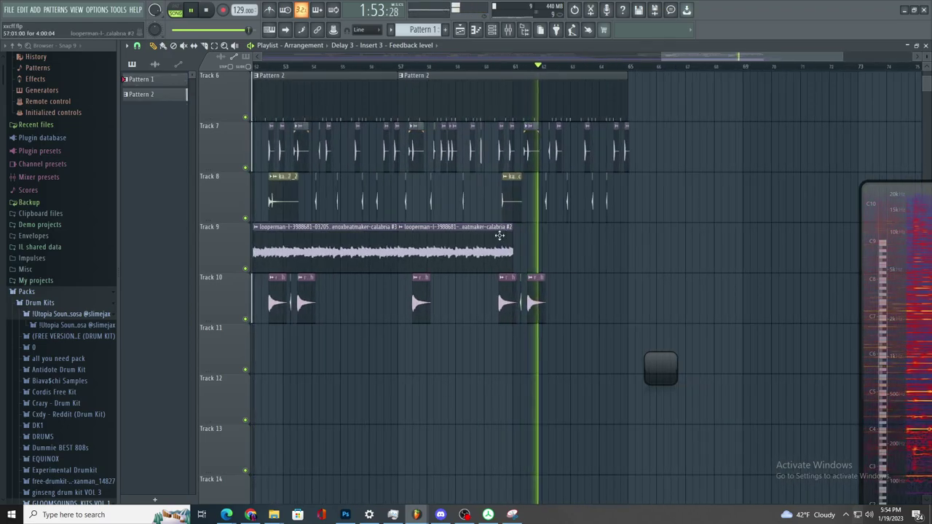
click(500, 235)
click(391, 67)
scroll(486, 202, up, 2)
scroll(539, 237, up, 3)
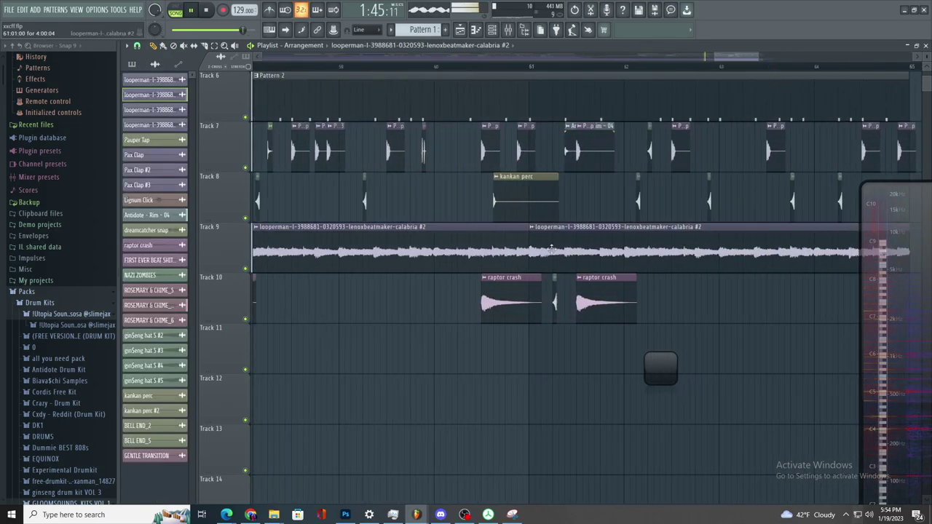
- Trim about half a bar off the start of the bar 61 loop clip, make it unique and route it to Insert 31
drag(522, 252, 581, 252)
click(583, 226)
click(616, 252)
double_click(618, 252)
double_click(469, 198)
drag(469, 198, 469, 140)
- Load Fruity Stereo Enhancer and Fruity Love Philter on Insert 31 and create an automation clip for the Filter 1 cutoff frequency
click(861, 77)
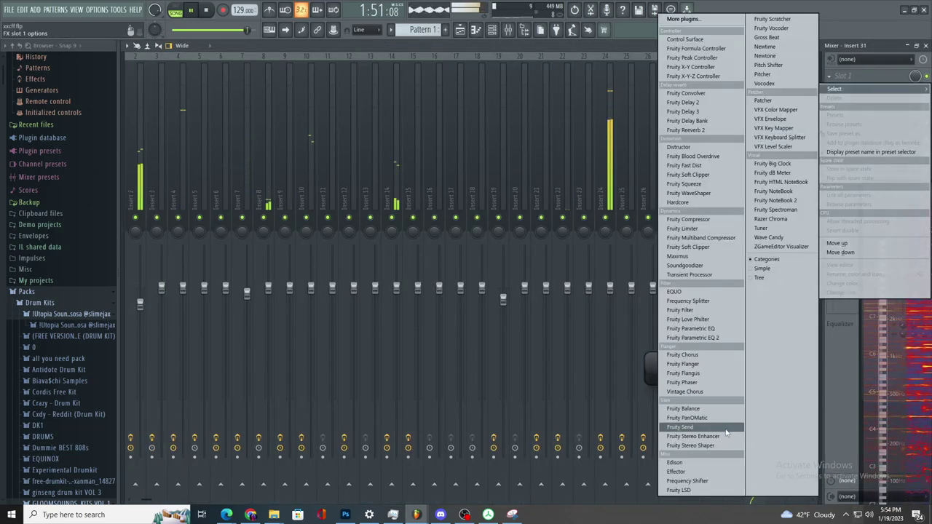
click(725, 436)
click(861, 92)
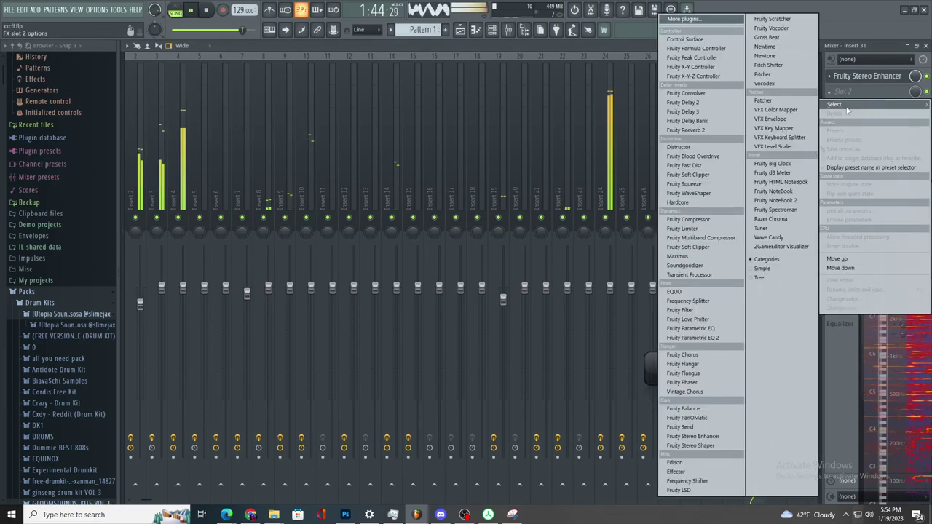
click(695, 319)
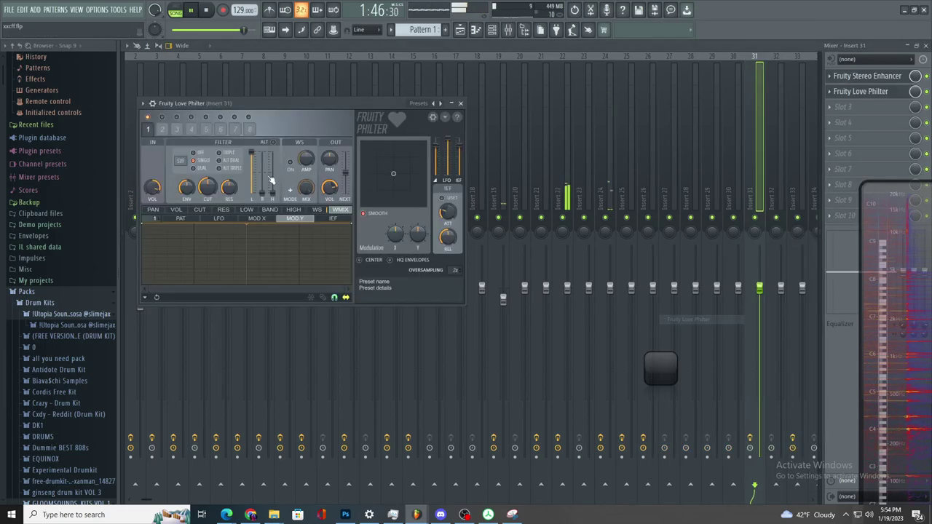
right_click(209, 191)
key(Escape)
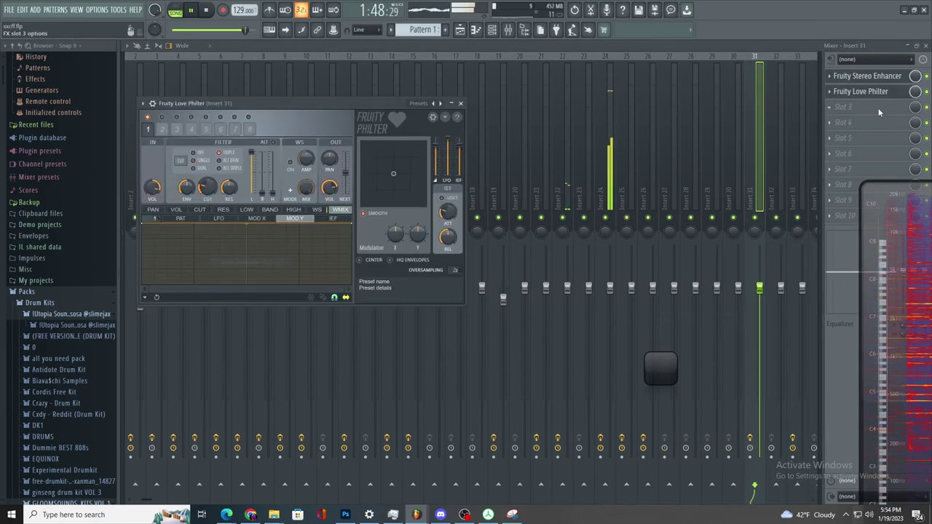
- Load Gross Beat on Insert 31 with the 1/2 Bt Gate volume preset and create an automation clip for its mix level
click(845, 107)
click(777, 37)
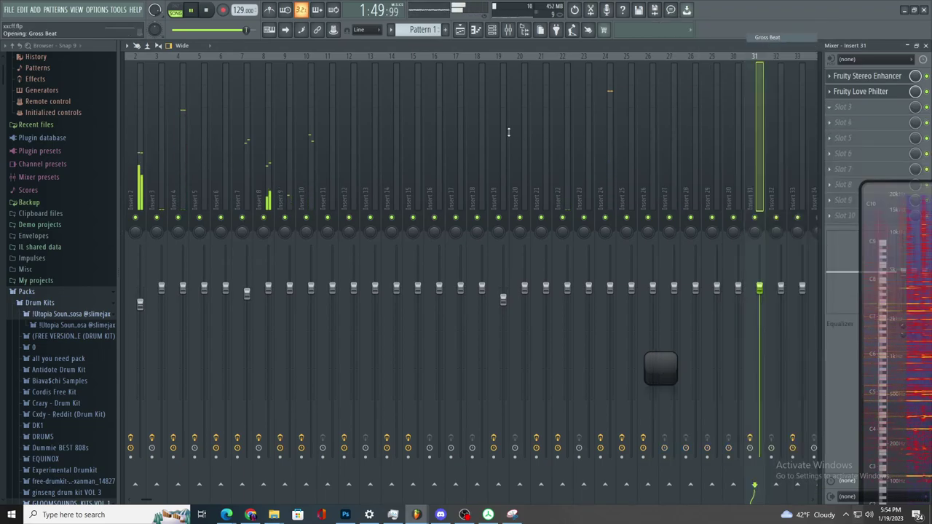
click(234, 261)
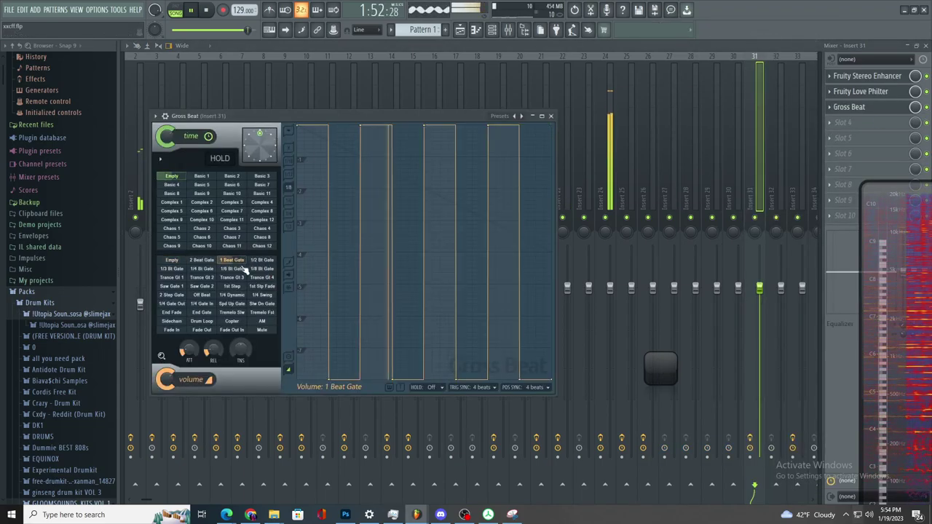
click(260, 260)
right_click(915, 107)
click(877, 181)
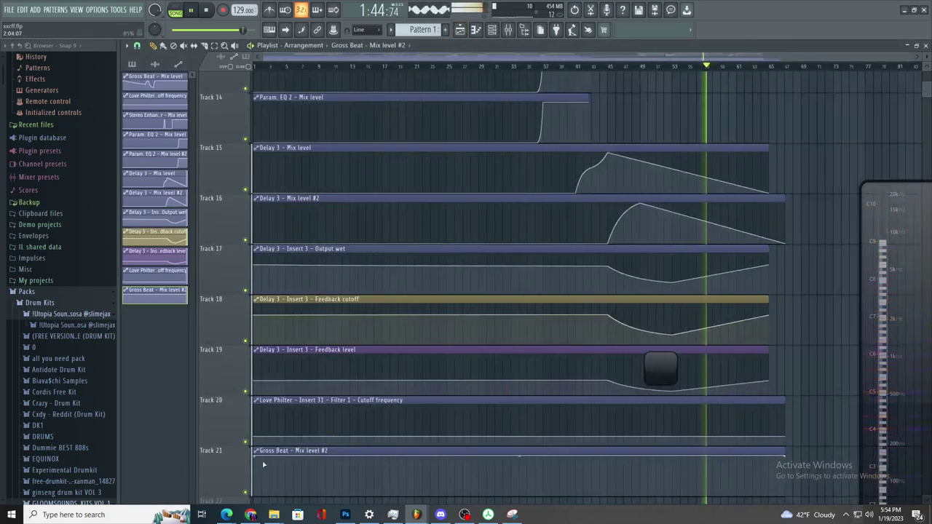
- Shape the new Gross Beat mix level automation to stay at zero until bar 61, curve up to full at bar 65 and drop back to zero
drag(256, 459, 255, 501)
scroll(791, 476, up, 5)
drag(721, 456, 730, 513)
scroll(546, 469, up, 3)
right_click(437, 487)
right_click(721, 473)
right_click(728, 499)
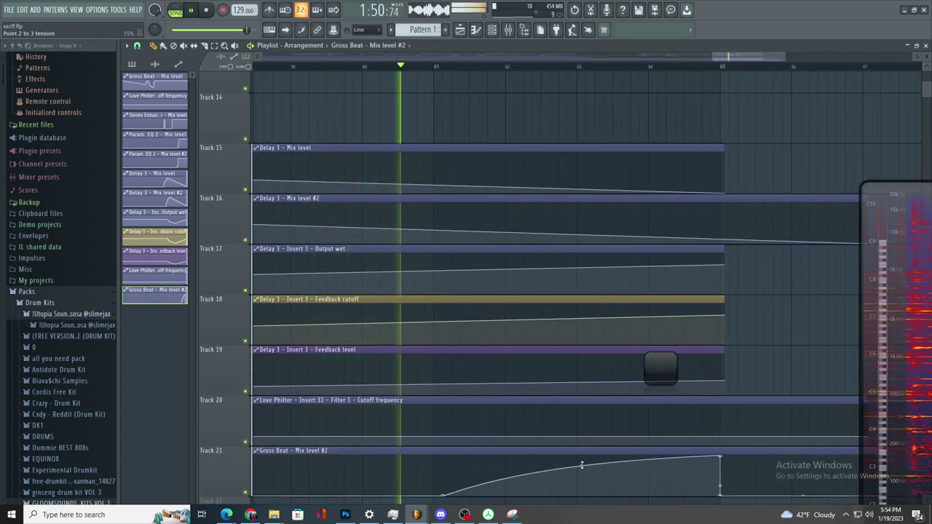
drag(582, 466, 581, 474)
drag(444, 497, 437, 499)
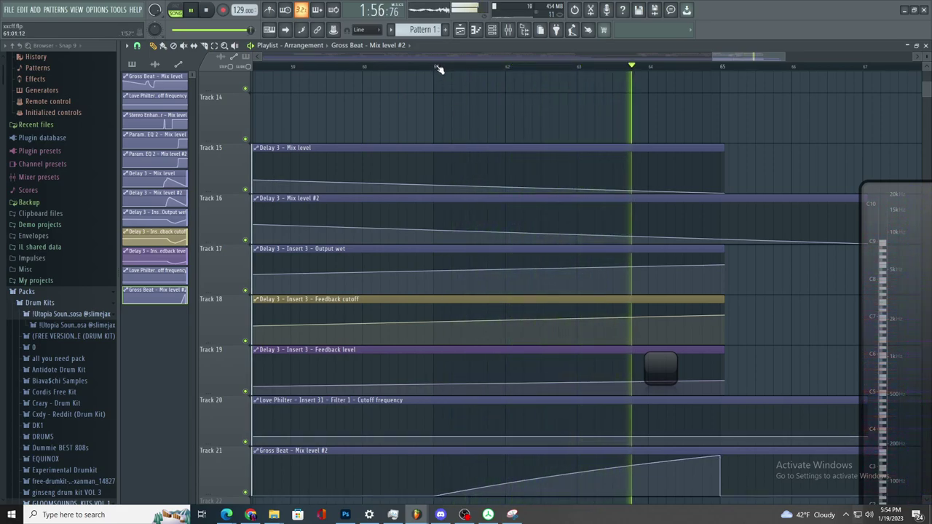
- Shape the Insert 31 Love Philter cutoff automation to hold until bar 61 and curve steeply up to a peak at bar 65
scroll(557, 211, down, 3)
scroll(648, 297, up, 2)
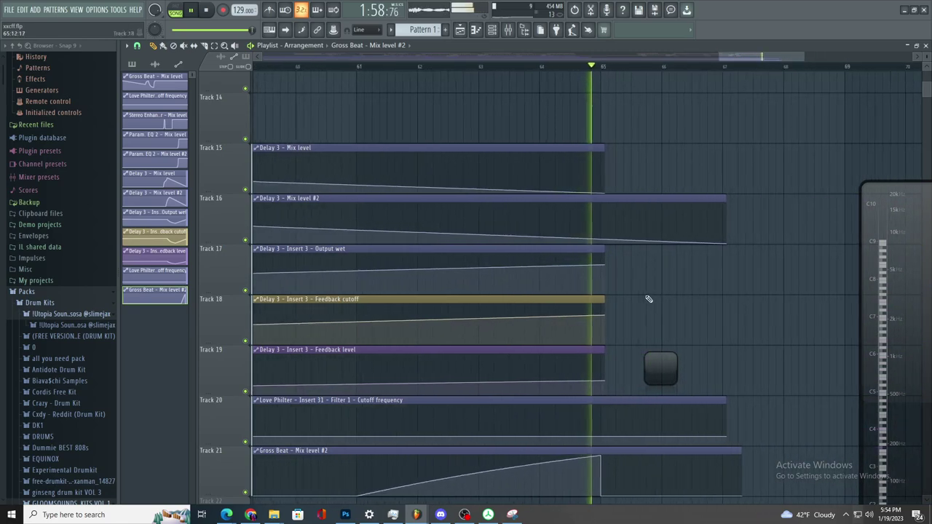
scroll(650, 299, down, 2)
key(space)
key(space)
scroll(546, 360, up, 2)
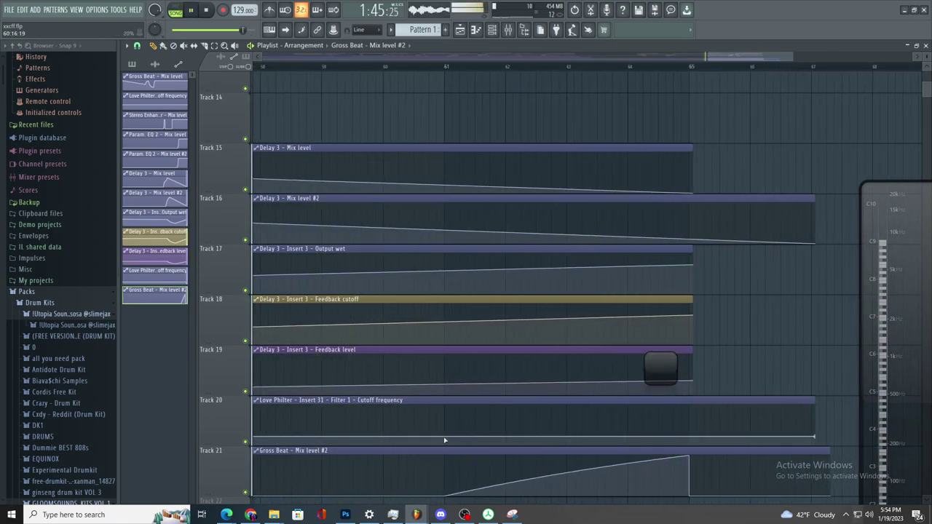
click(447, 439)
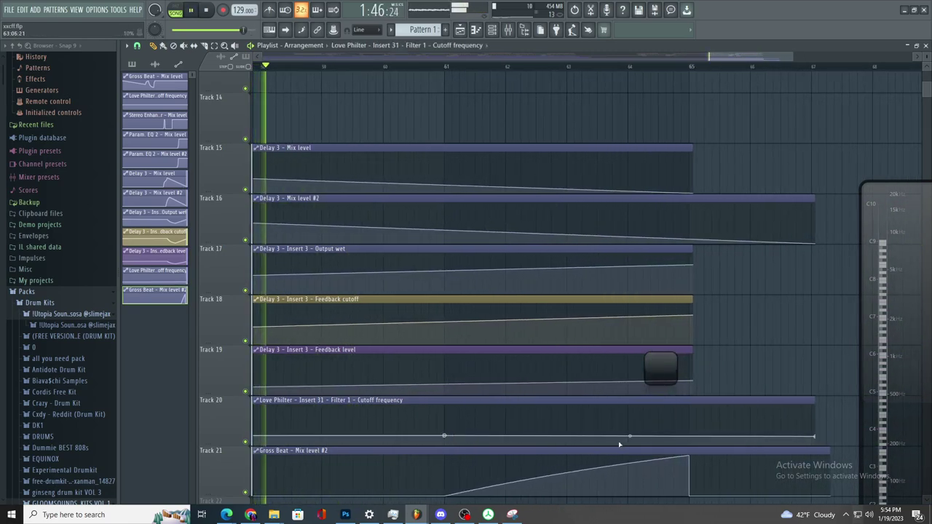
right_click(690, 416)
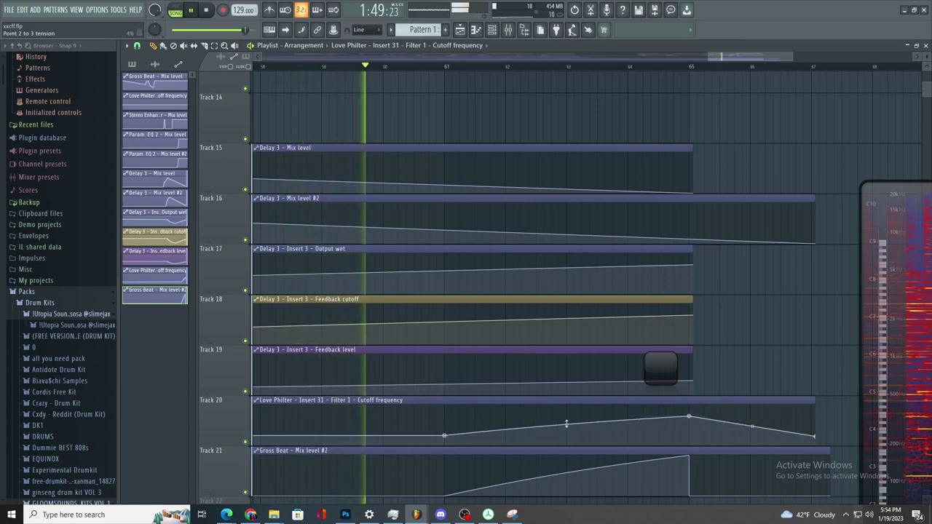
drag(567, 426, 567, 443)
- Continue the calabria #5 loop on Track 9 with clips from bars 65 and 69, extending the last one to 12 bars
scroll(768, 315, up, 5)
click(750, 427)
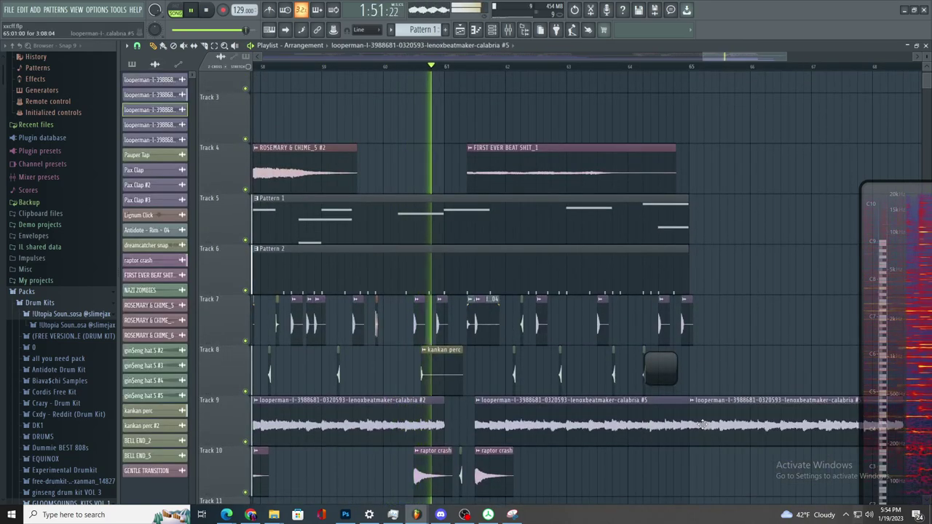
drag(728, 428, 721, 429)
scroll(693, 442, down, 5)
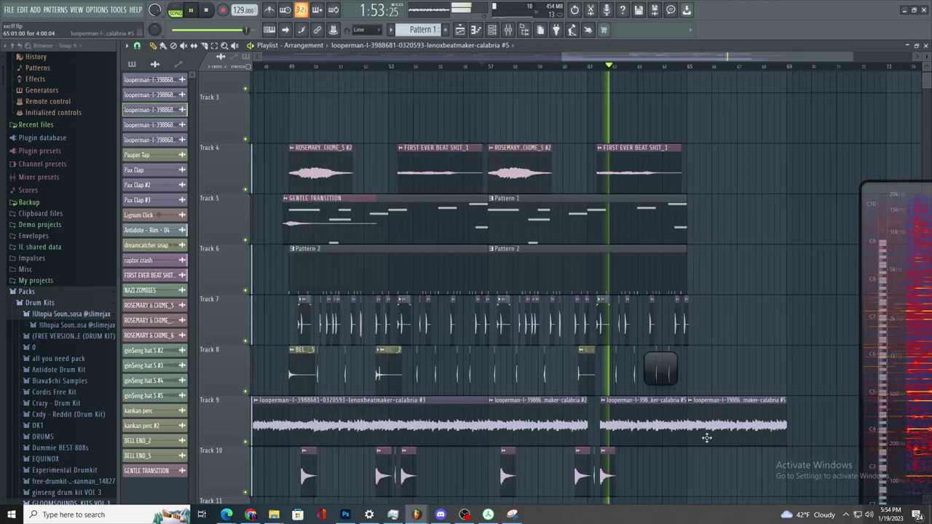
drag(684, 427, 900, 434)
drag(900, 477, 825, 209)
drag(868, 423, 601, 450)
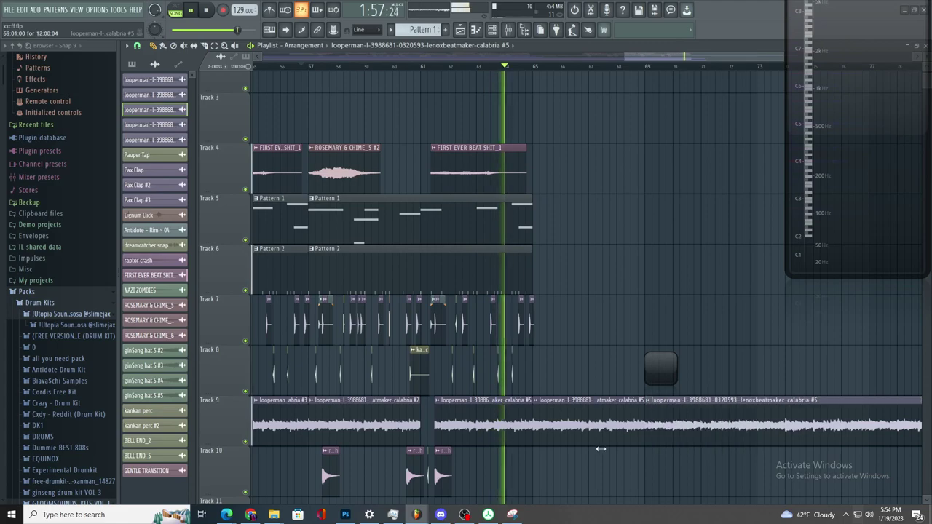
- Copy the clips on Tracks 4 to 8 and Track 10 from bars 57–65 to bar 73
scroll(665, 318, down, 2)
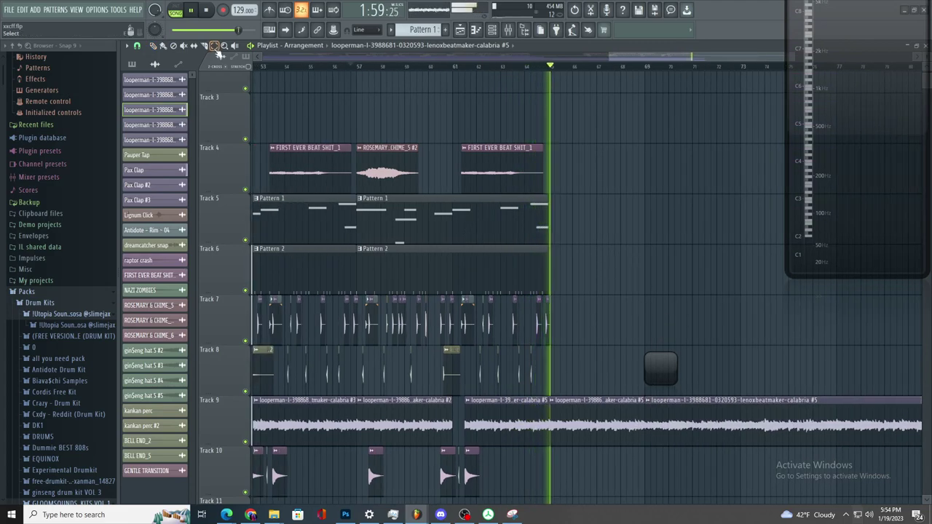
drag(562, 143, 358, 393)
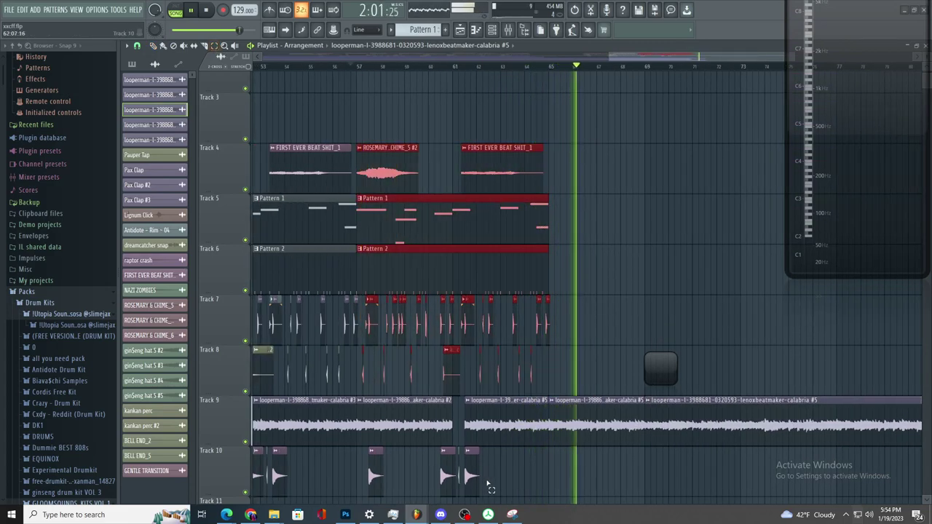
scroll(489, 482, down, 4)
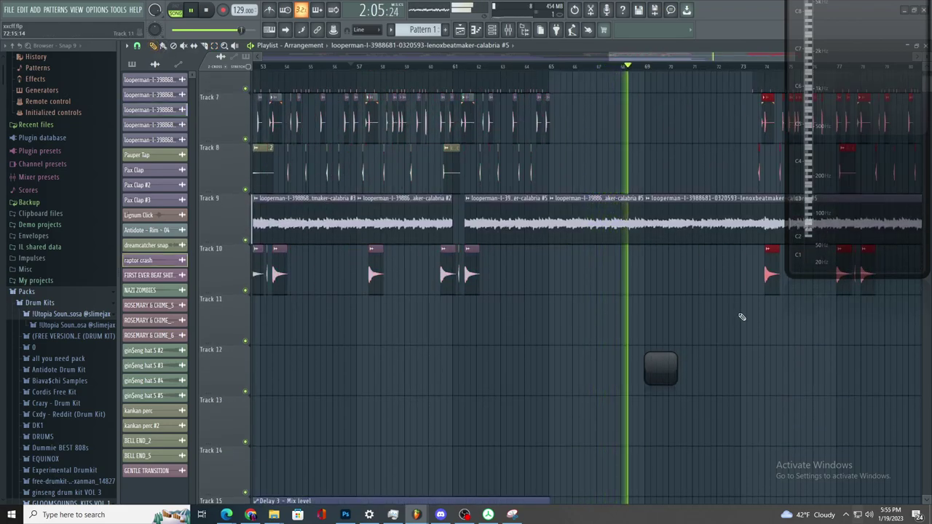
scroll(776, 290, up, 3)
scroll(784, 319, down, 3)
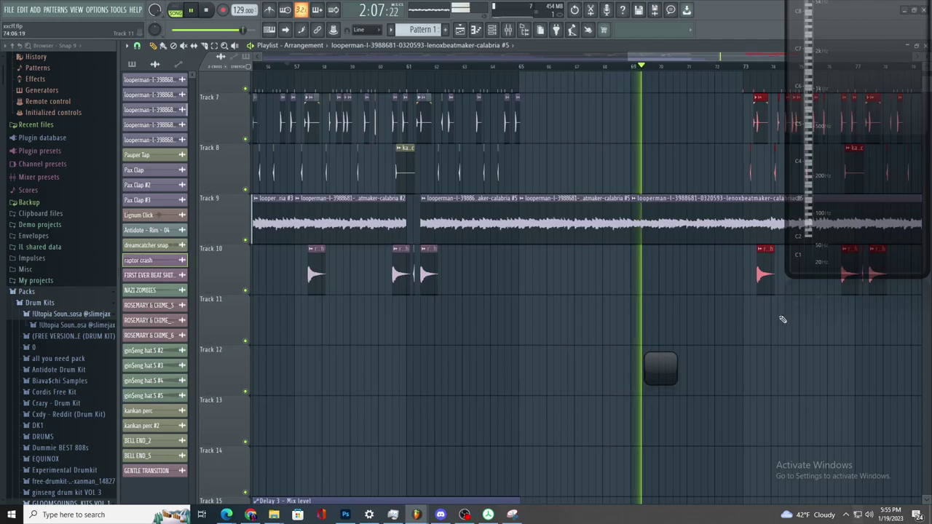
- Extend the Insert 31 Gross Beat mix level and Love Philter cutoff automation clips past bar 73 without shifting their curves
scroll(773, 380, down, 4)
scroll(773, 380, down, 1)
scroll(766, 346, up, 6)
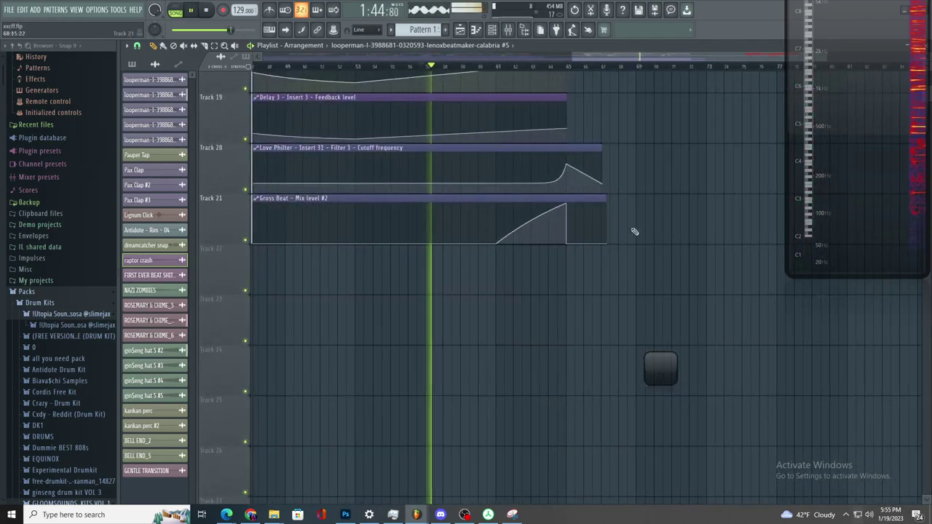
drag(604, 219, 676, 210)
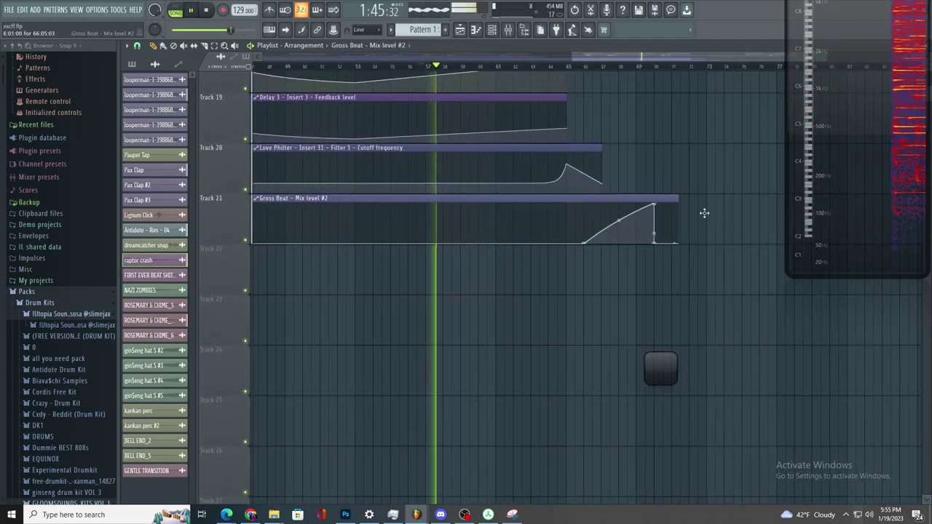
key(ctrl+z)
scroll(641, 213, up, 2)
drag(589, 202, 785, 202)
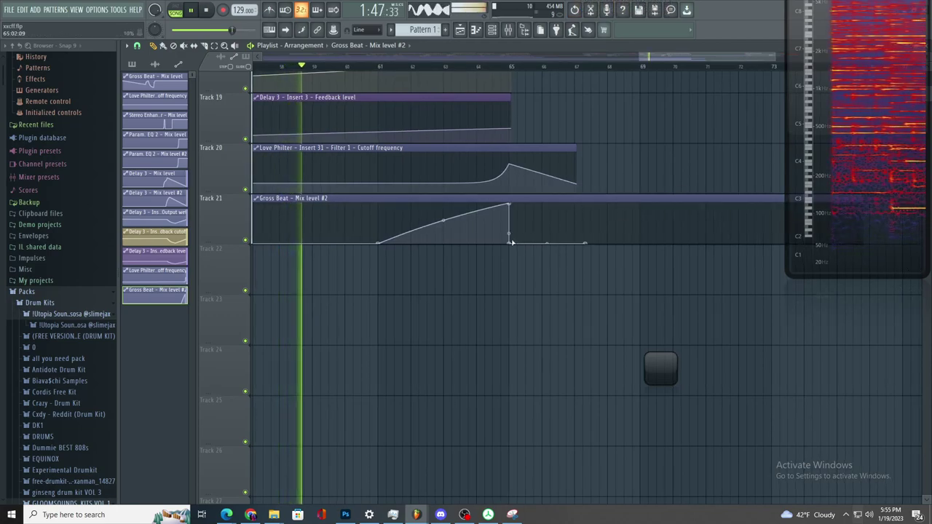
drag(570, 147, 785, 148)
- Delete the Gross Beat automation's drop point at bar 65 and curve the Love Philter cutoff gradually down to a low point at bar 73
right_click(501, 244)
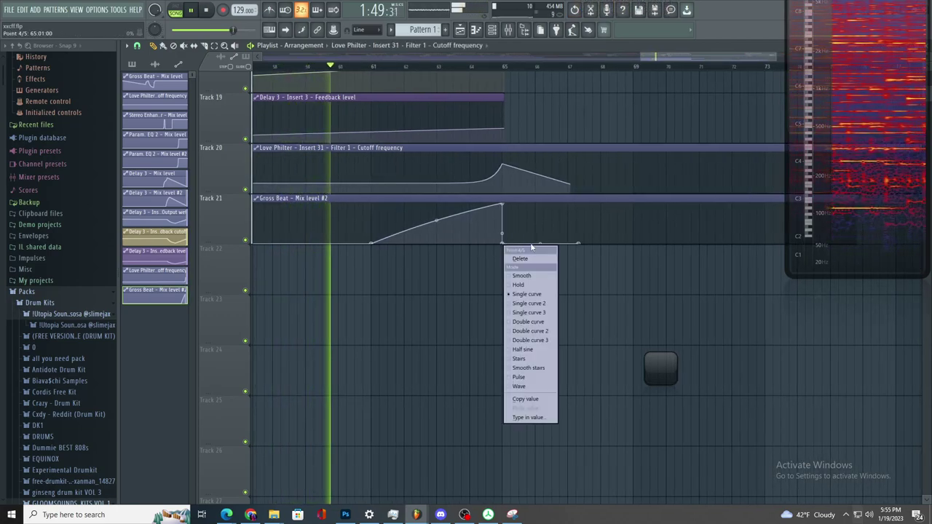
click(520, 259)
right_click(571, 185)
click(592, 202)
right_click(761, 190)
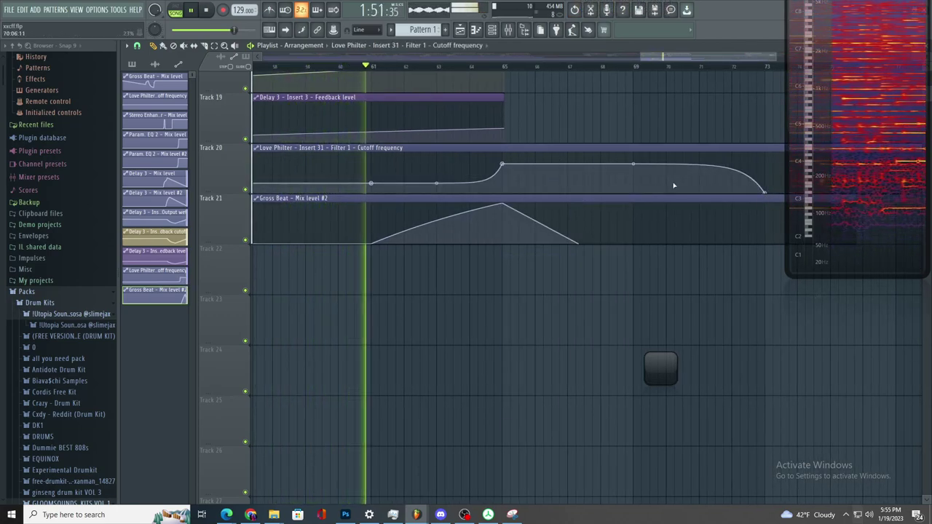
drag(633, 164, 634, 170)
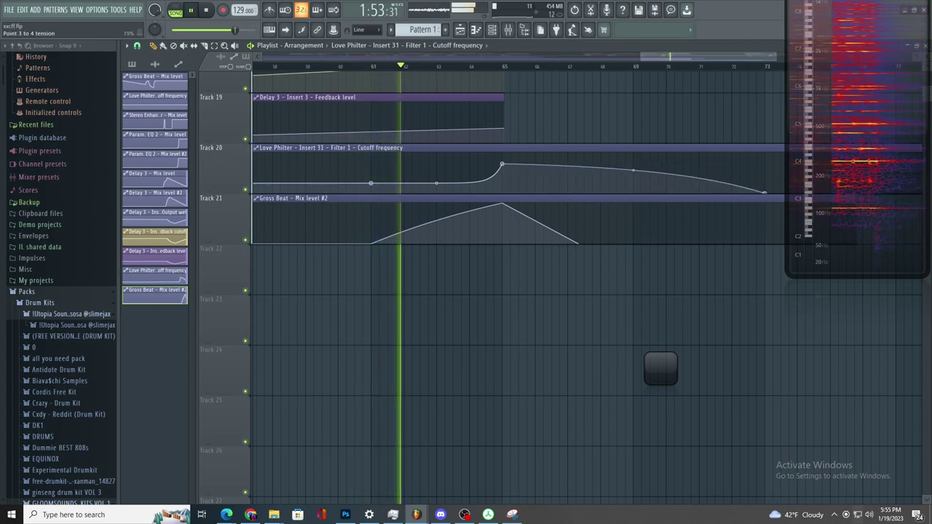
- Move the Gross Beat mix level automation's end point to bar 73 and bend the descent from bar 65 into a gradual fall-off
drag(577, 242, 768, 251)
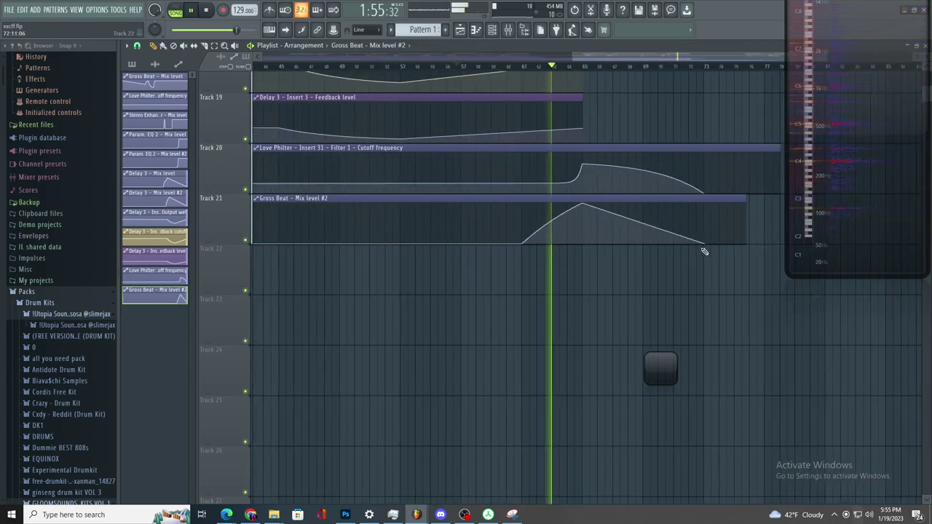
drag(589, 224, 589, 214)
scroll(631, 244, down, 2)
scroll(612, 242, up, 3)
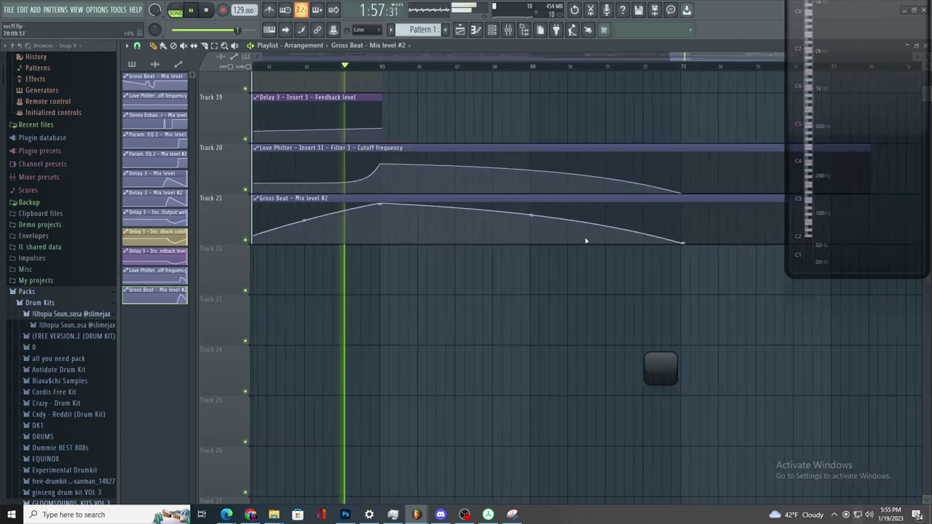
scroll(531, 213, down, 2)
scroll(533, 216, up, 3)
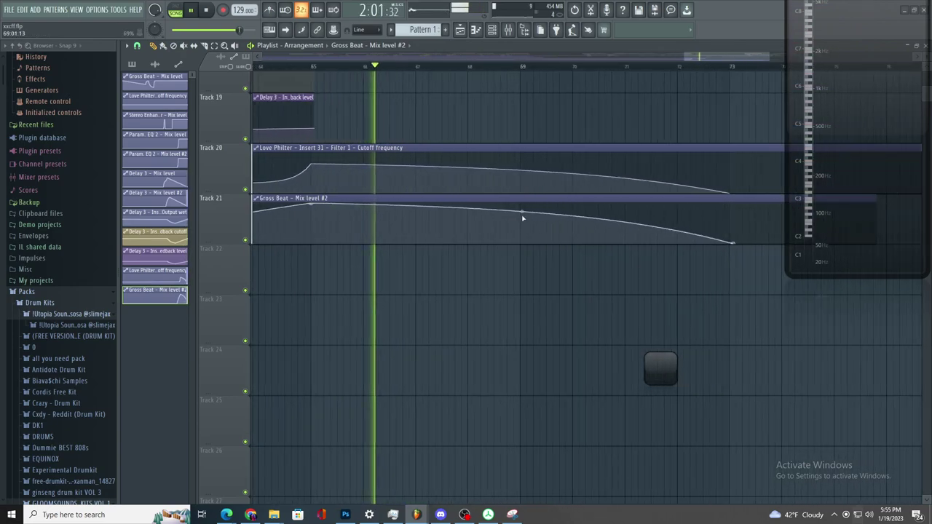
scroll(539, 220, down, 3)
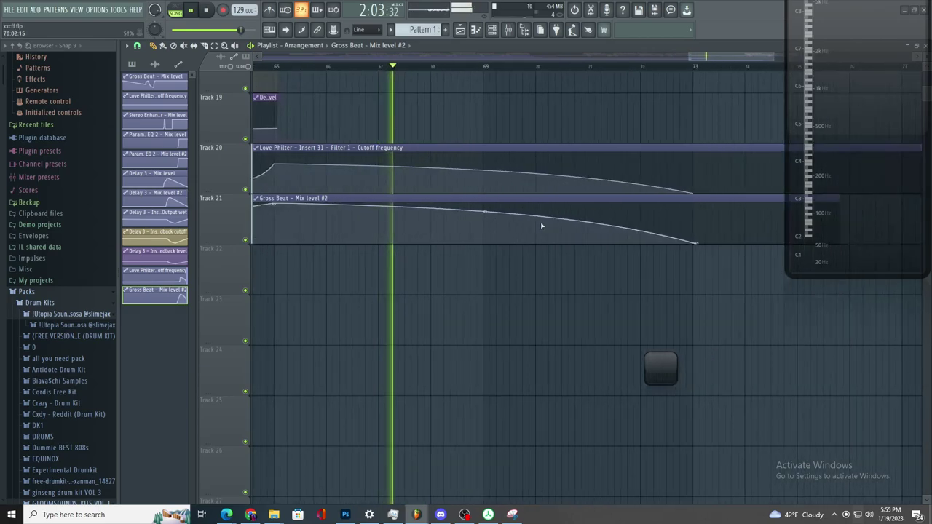
scroll(571, 229, up, 3)
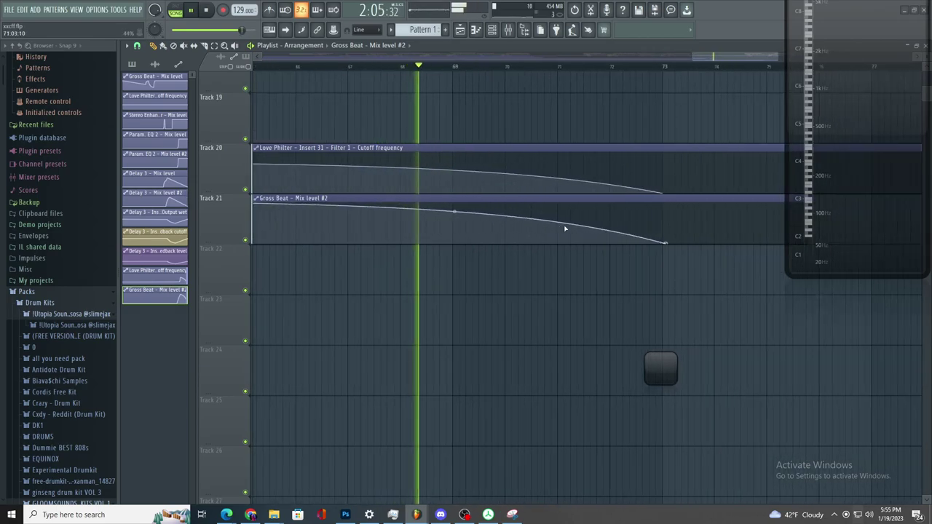
scroll(473, 210, up, 3)
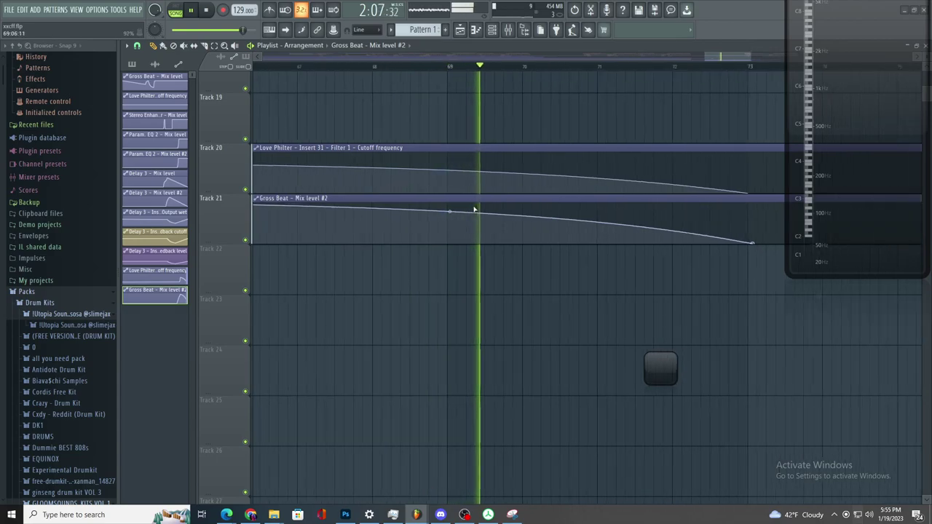
- Extend the Love Philter cutoff automation clip past bar 81 and curve it upward from bar 73 to a high point at bar 81
scroll(635, 240, up, 4)
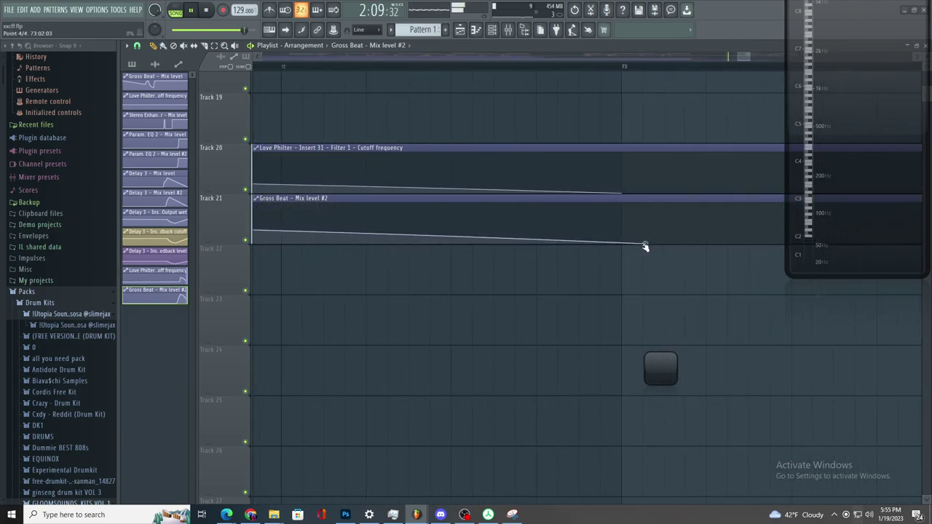
scroll(619, 259, down, 4)
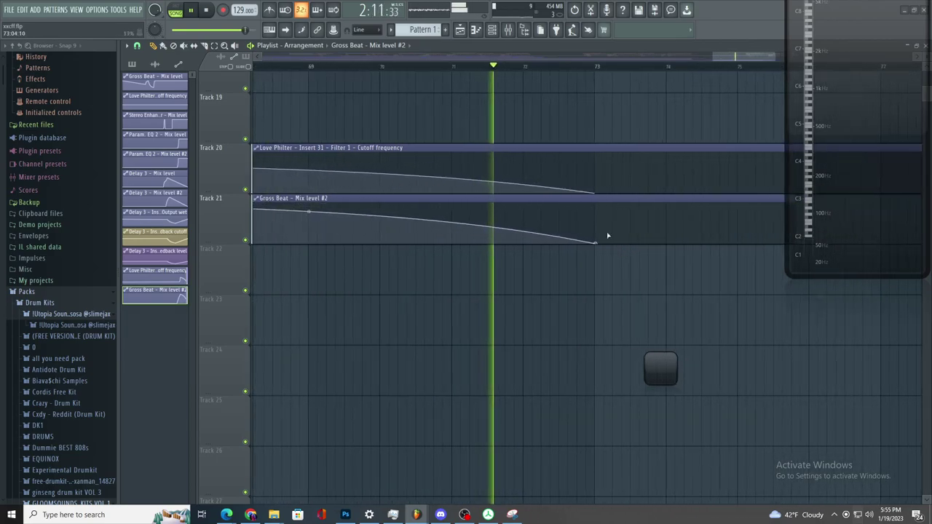
scroll(596, 201, down, 2)
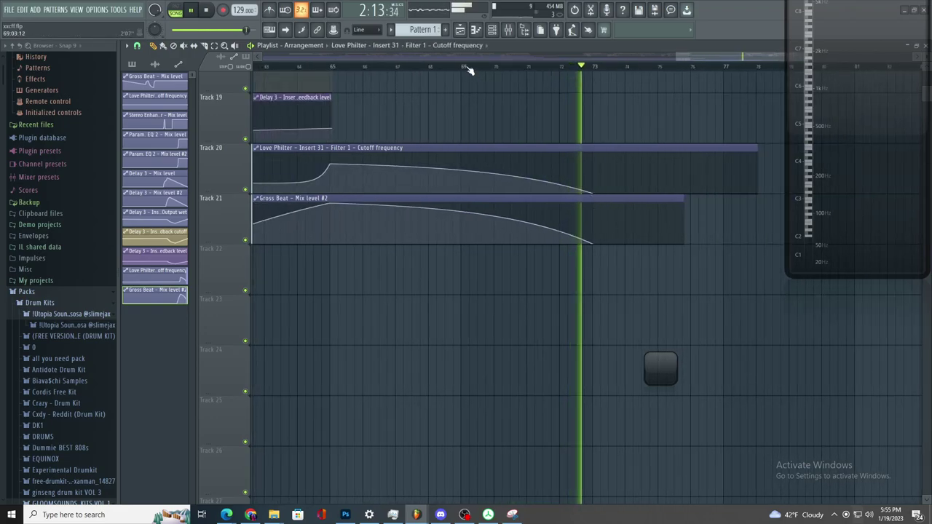
scroll(577, 138, down, 4)
scroll(660, 145, up, 13)
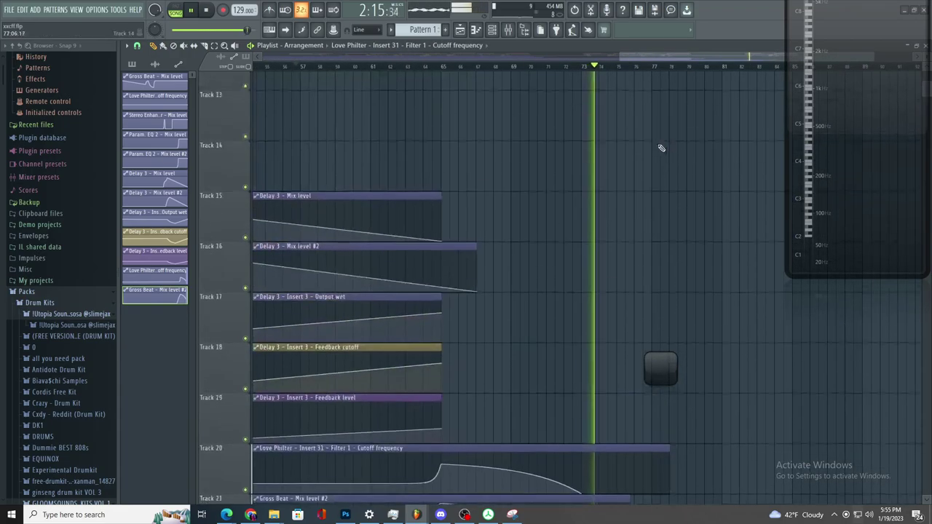
scroll(658, 141, down, 2)
scroll(799, 356, down, 5)
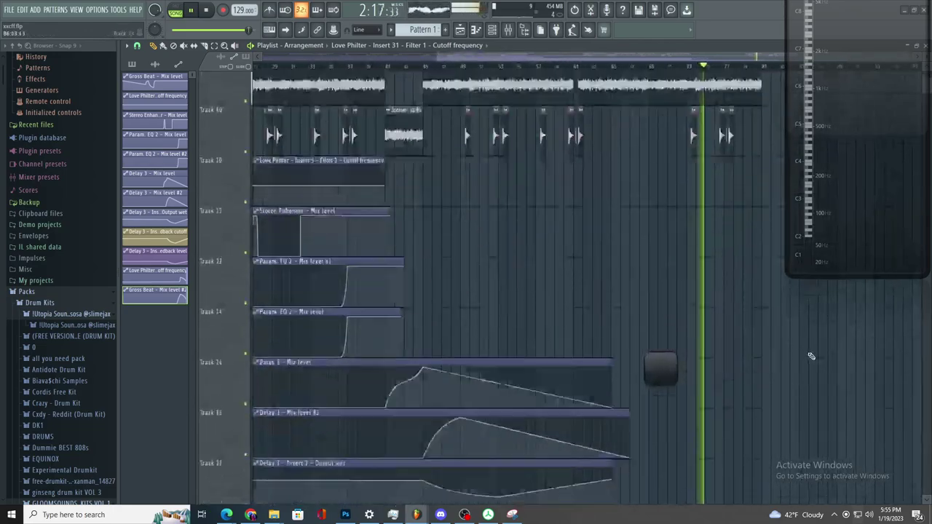
scroll(799, 356, down, 4)
scroll(801, 356, up, 4)
drag(648, 148, 717, 150)
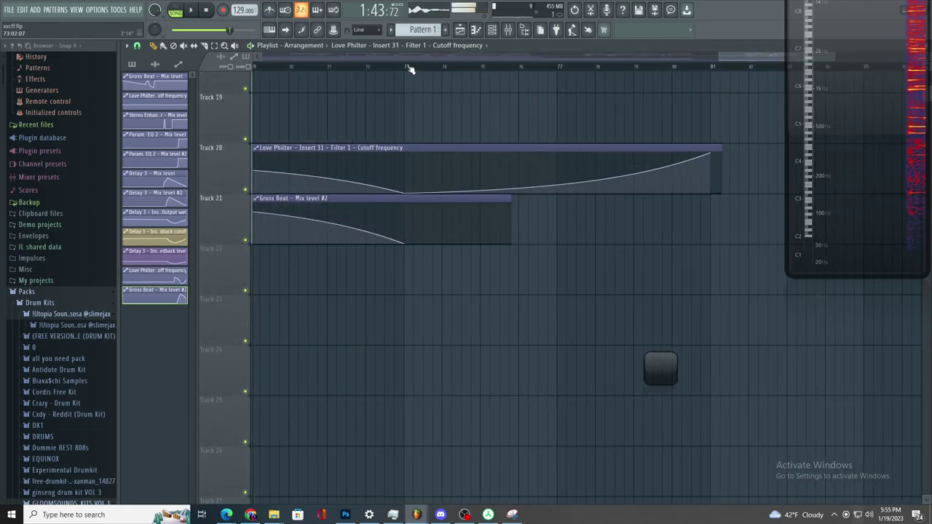
- Play from bar 73, extend the Gross Beat mix level automation past bar 81, and bend the Love Philter cutoff so it rises later
click(410, 68)
key(space)
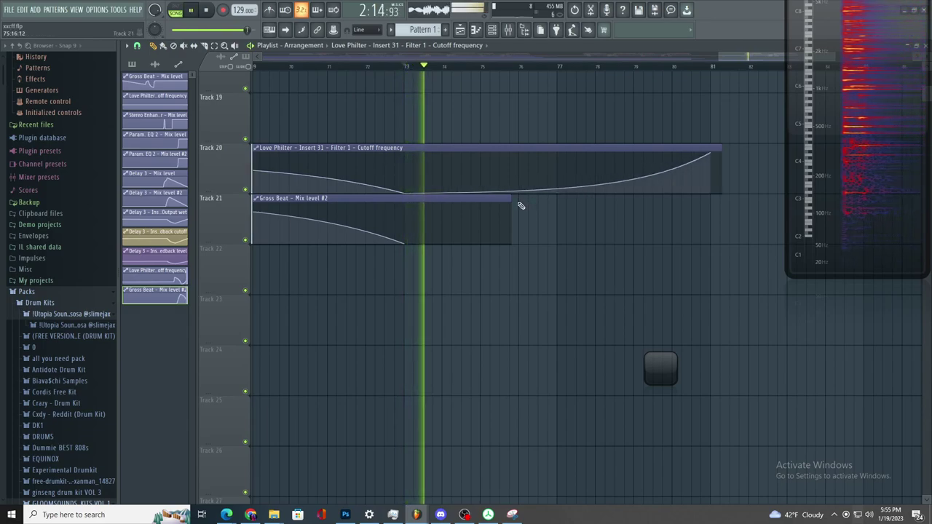
drag(521, 206, 780, 207)
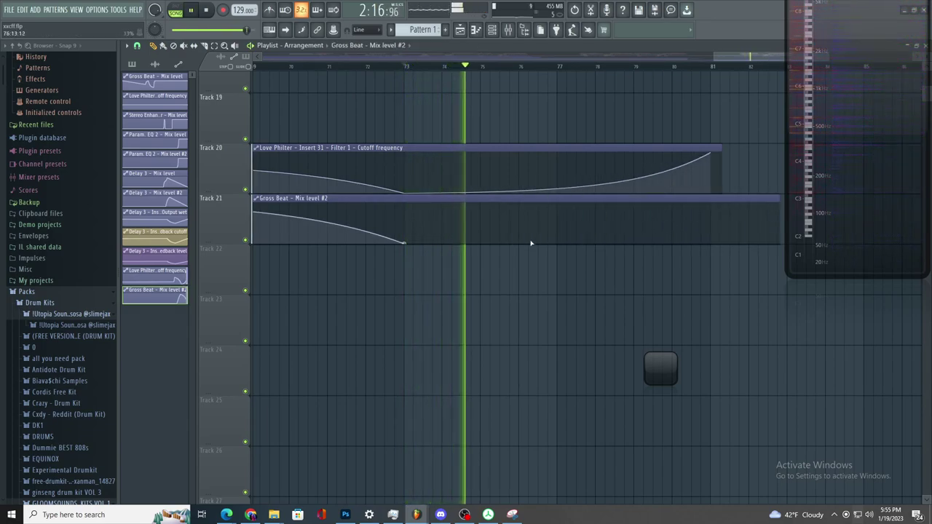
key(space)
drag(557, 189, 557, 192)
key(space)
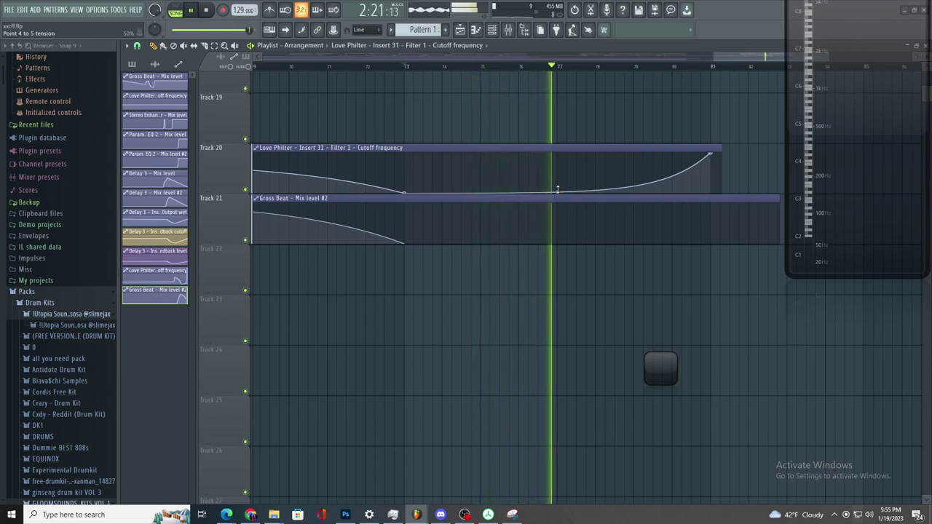
scroll(553, 193, down, 2)
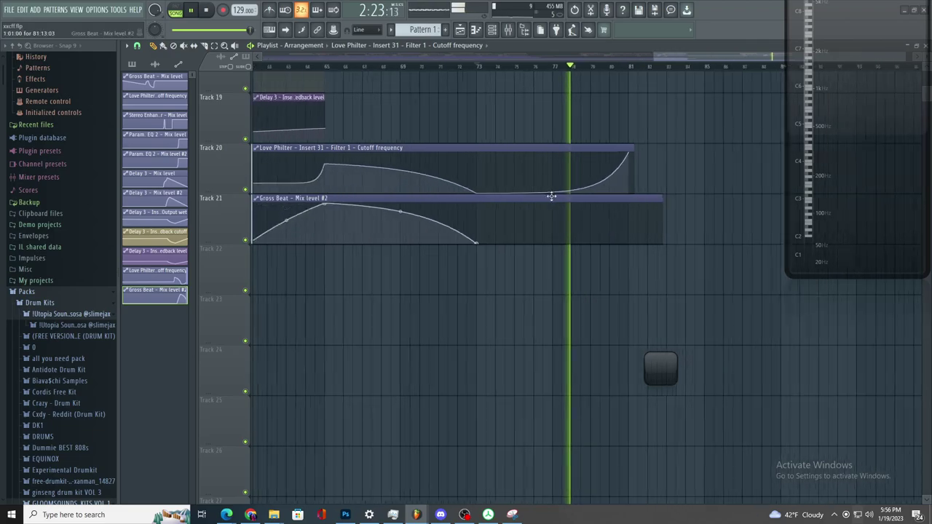
scroll(550, 195, down, 3)
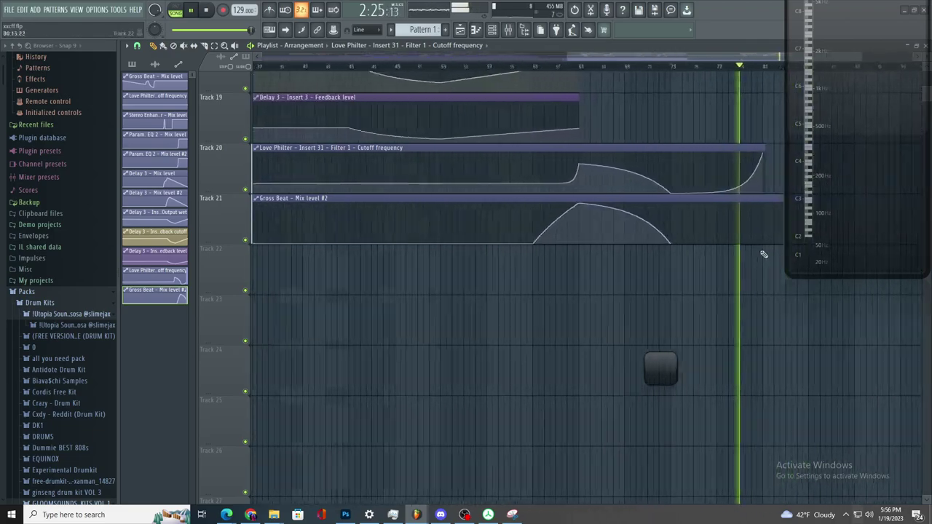
scroll(662, 243, up, 5)
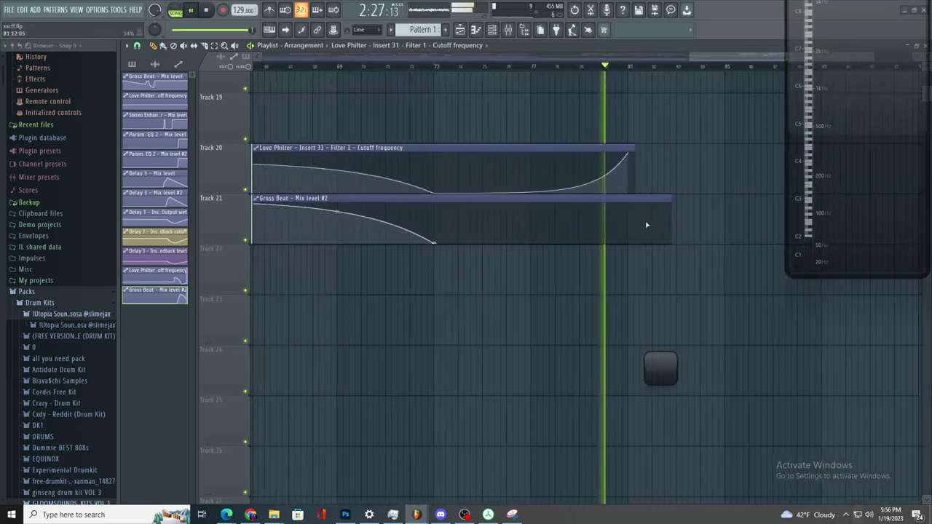
scroll(660, 210, up, 6)
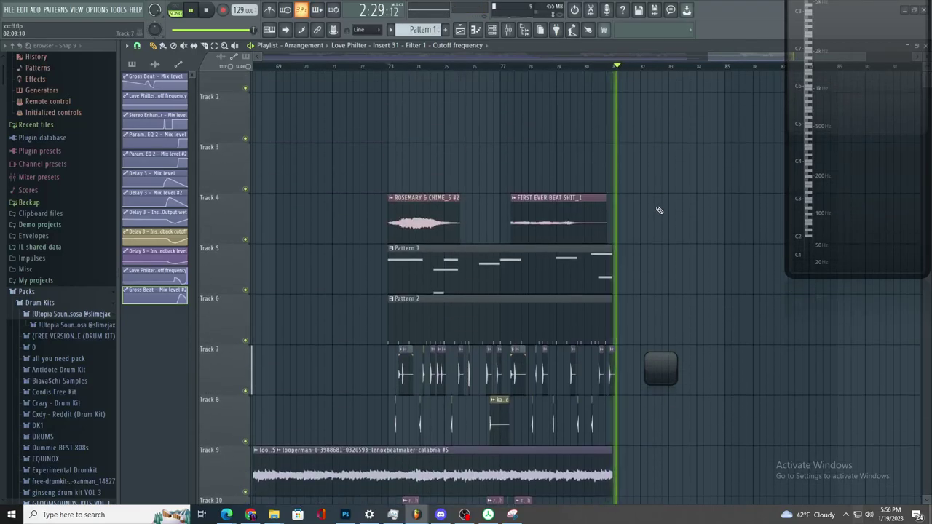
scroll(699, 250, down, 4)
click(706, 242)
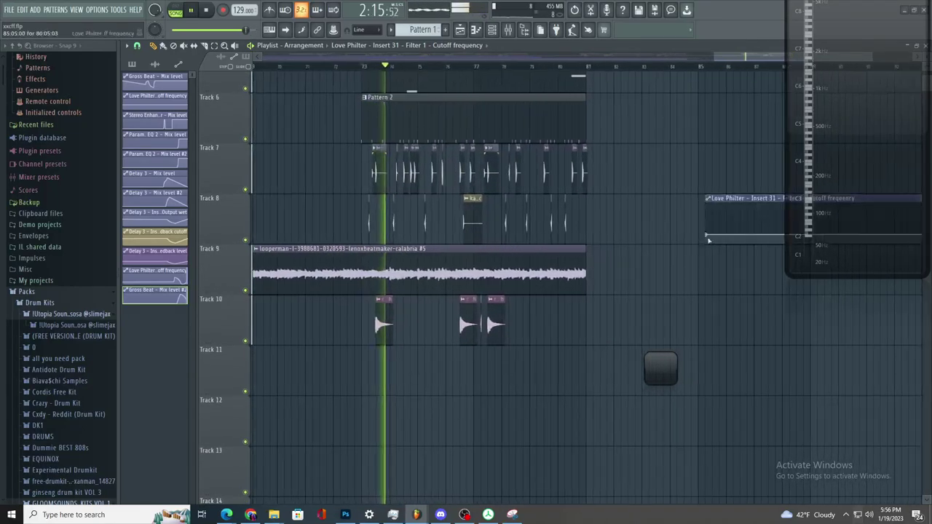
right_click(720, 225)
- Select the entire arrangement on the playlist timeline from bar 1 to bar 81
scroll(605, 253, down, 3)
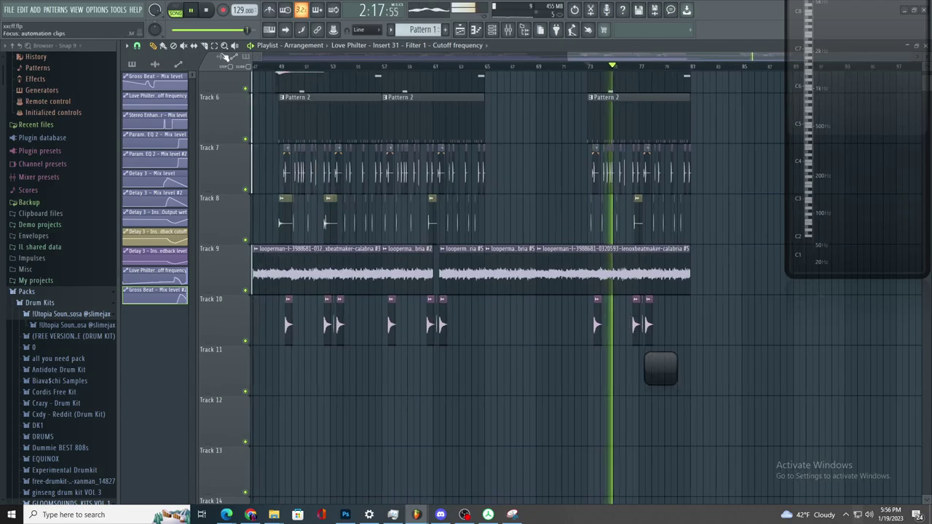
scroll(774, 167, up, 3)
scroll(774, 167, down, 4)
scroll(725, 150, up, 4)
drag(721, 67, 120, 55)
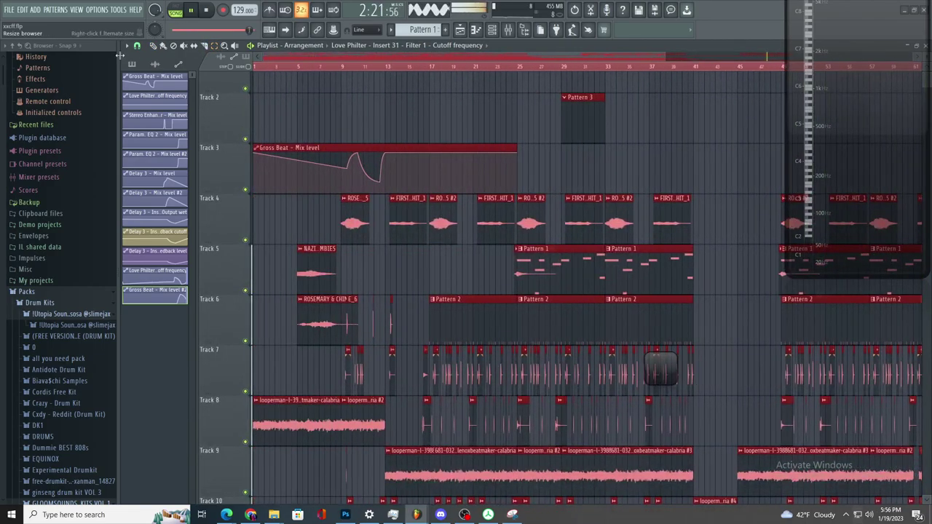
- Start exporting the song as a wave file and check the loop's creator and title on the Looperman page
click(9, 9)
mouse_move(44, 91)
click(116, 106)
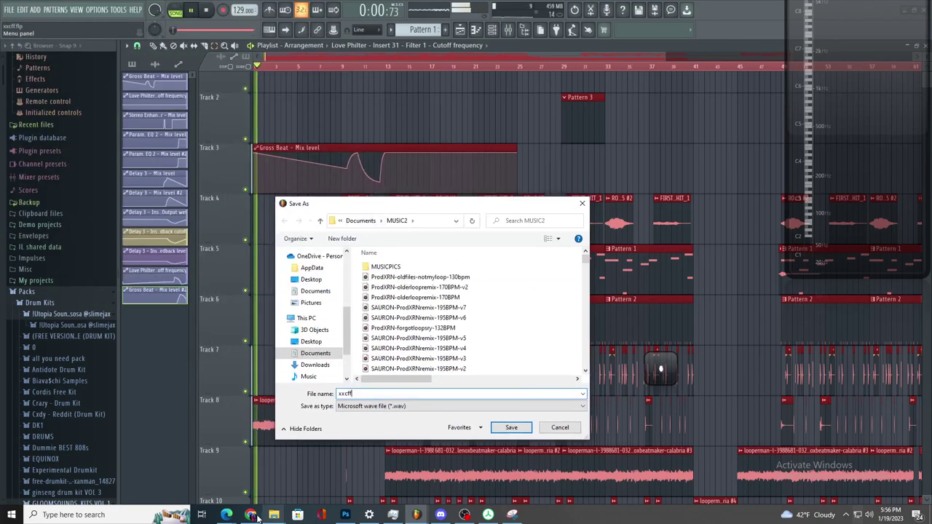
click(255, 516)
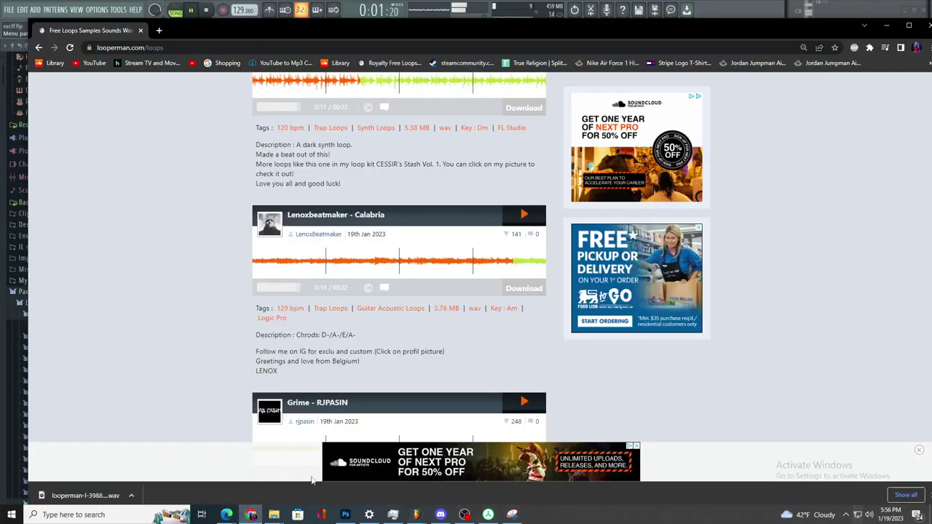
click(885, 27)
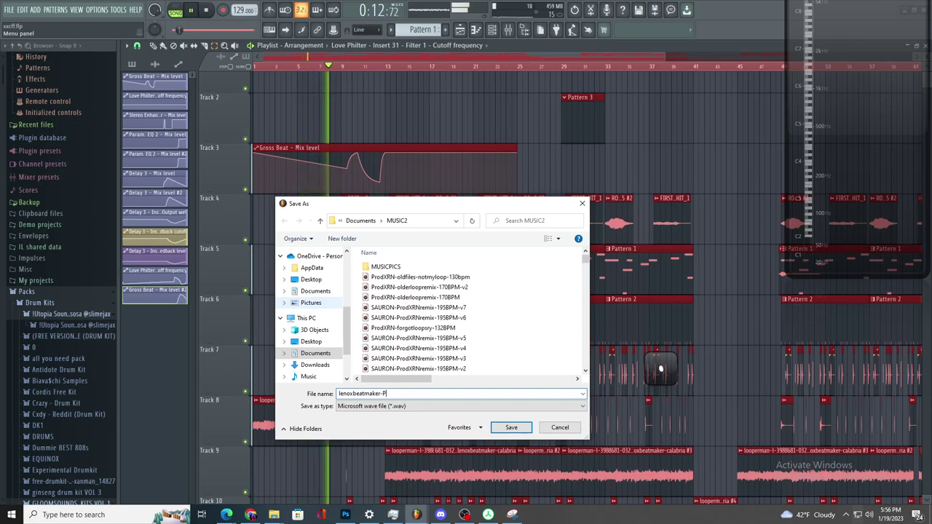
- Name the export file ProdXRN-Lenoxbeatmaker-129bpm
text(Pr)
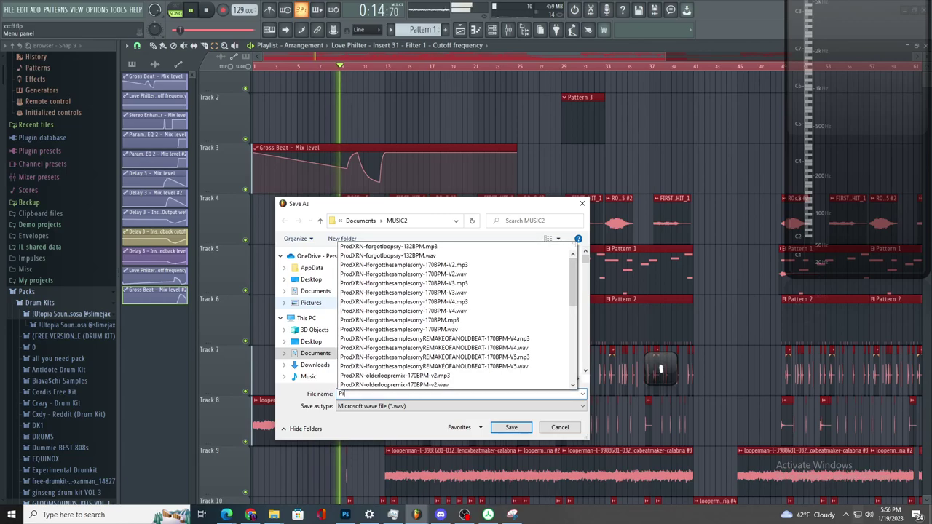
text(odXRN-L)
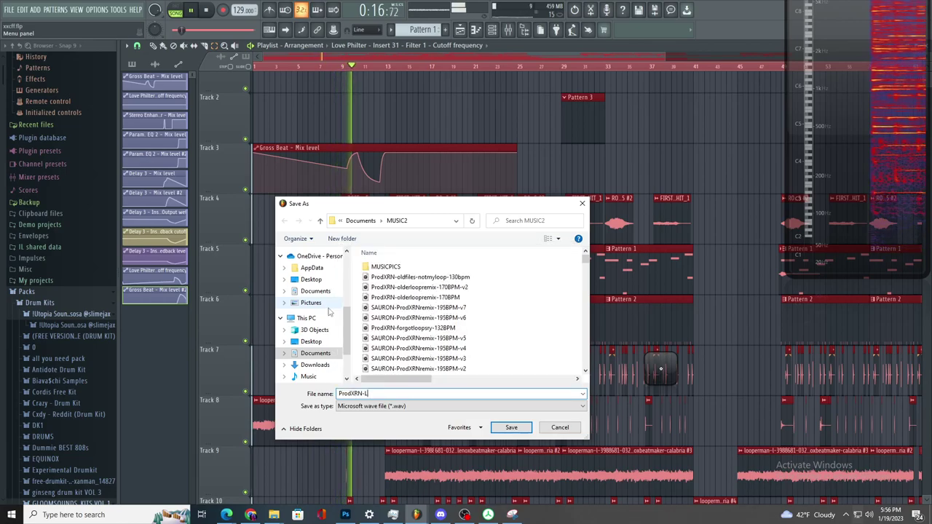
text(enoxbeaty)
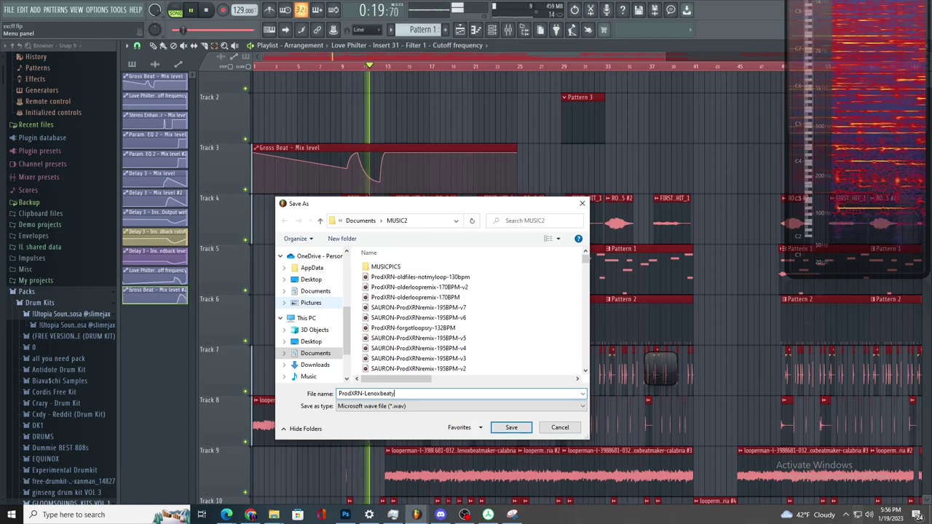
key(BackSpace)
text(maker)
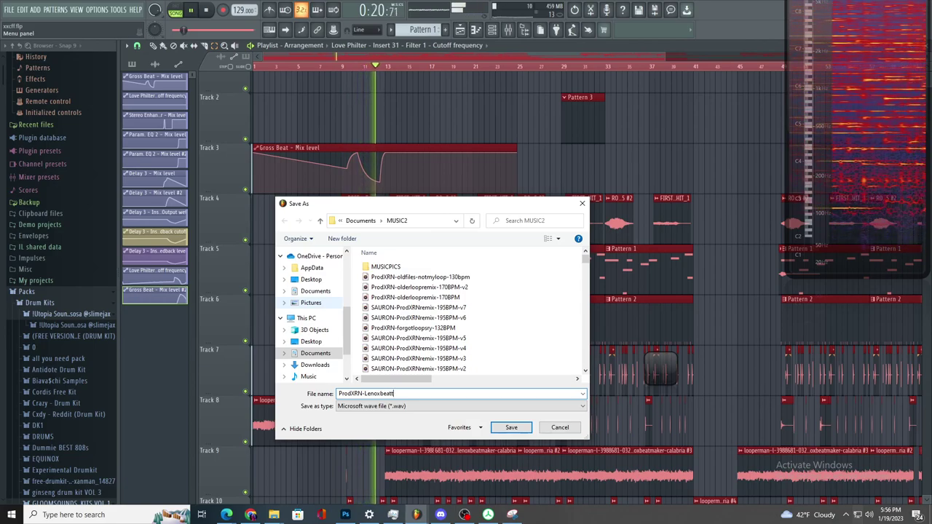
text(-129bpm)
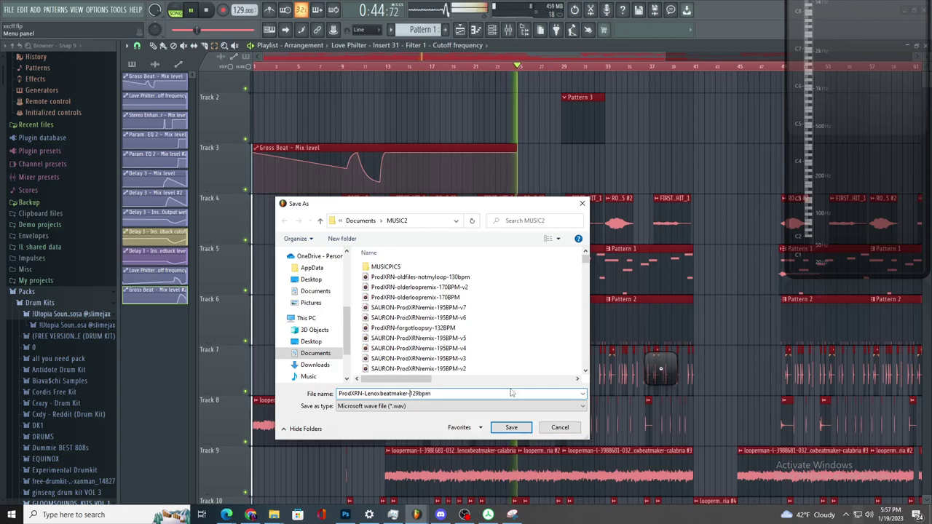
text(guitar-)
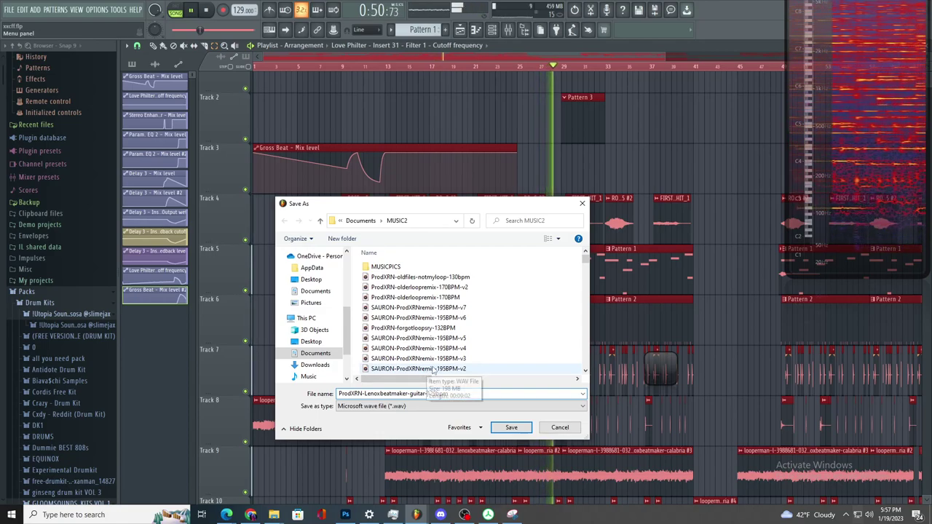
click(410, 394)
text(tra)
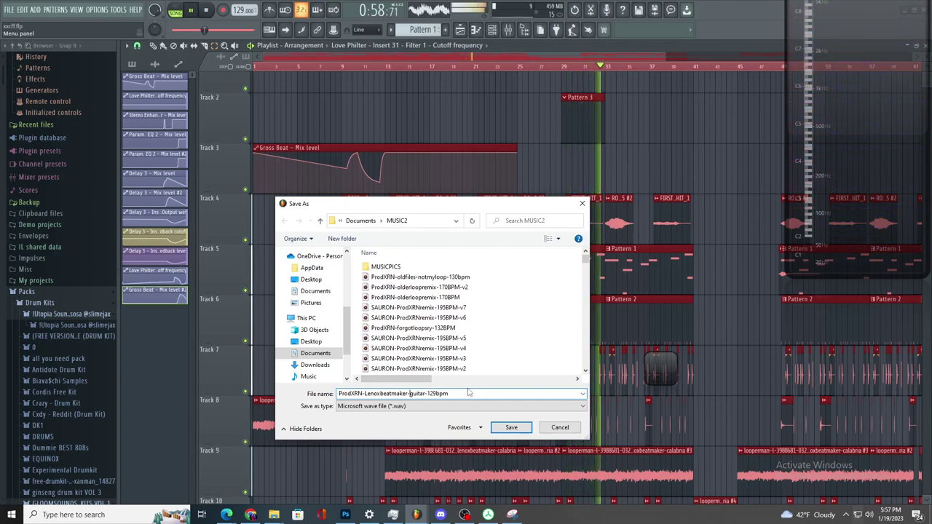
key(BackSpace)
key(BackSpace)
key(BackSpace)
key(BackSpace)
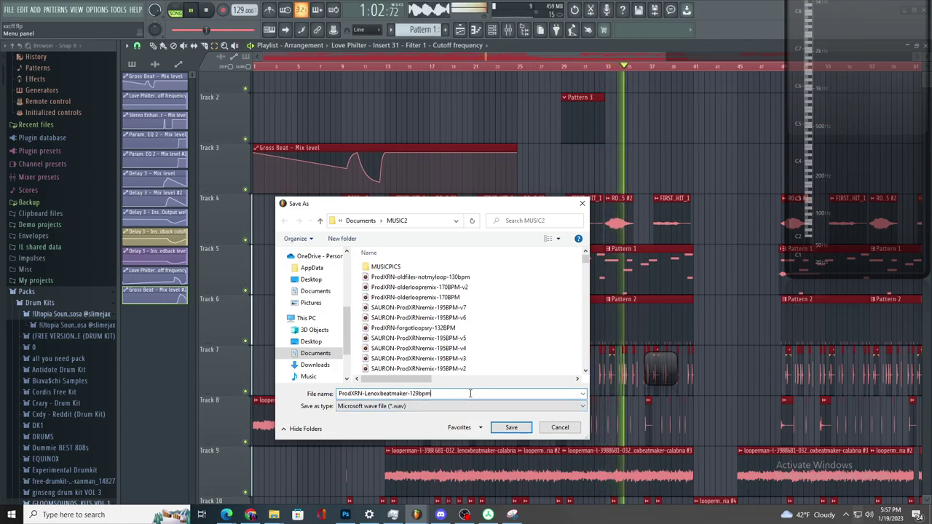
- Save the export to the MUSIC2 folder and render the song selection as WAV and MP3
click(509, 428)
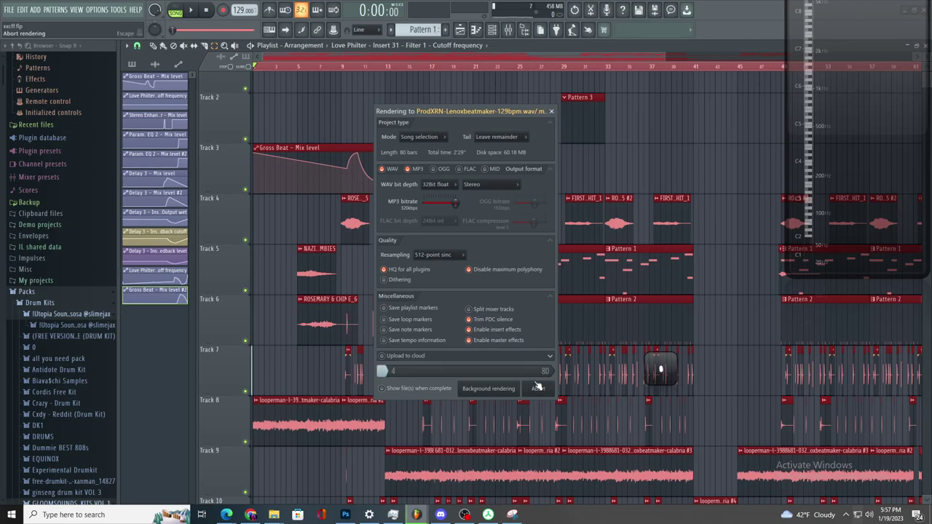
- Switch to Discord, open the direct message conversation with the newest reply, and play the shared beat video
click(440, 515)
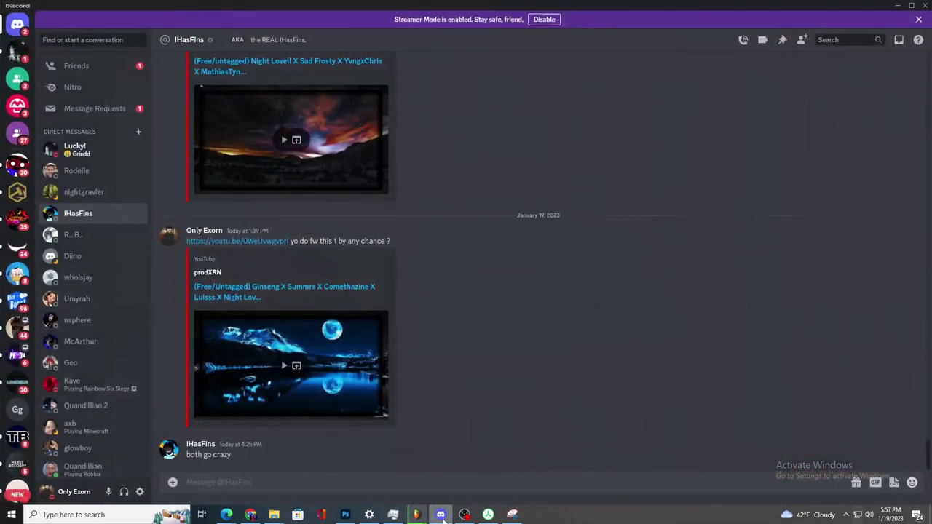
click(69, 150)
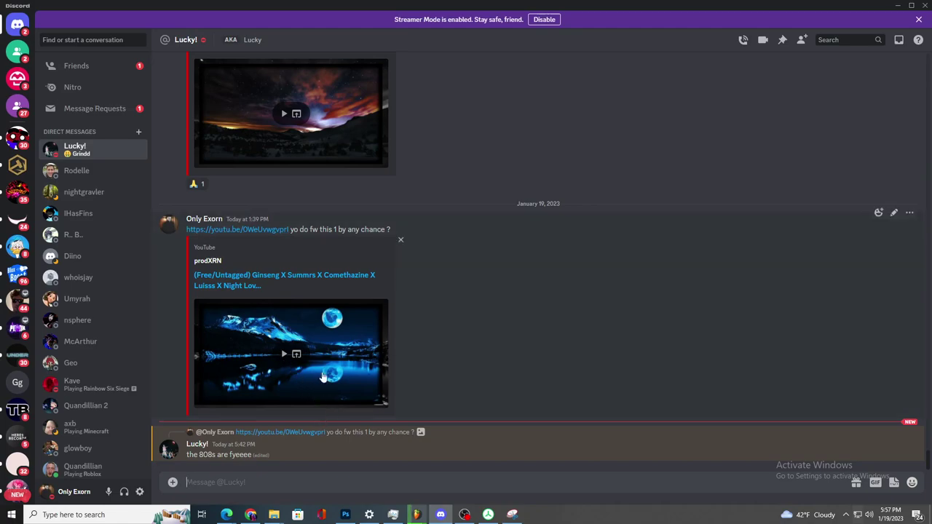
click(289, 358)
click(241, 389)
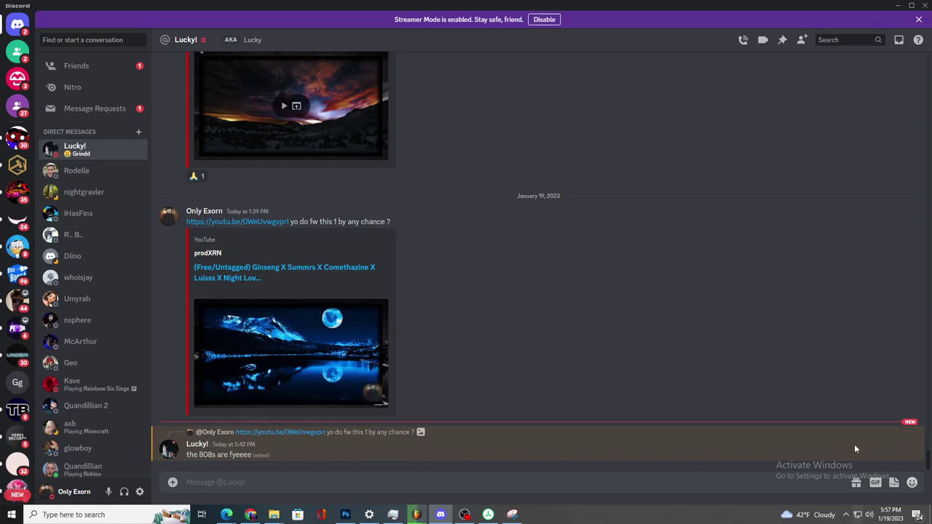
- View the replying contact's profile, close it, and return to FL Studio
right_click(168, 451)
click(194, 387)
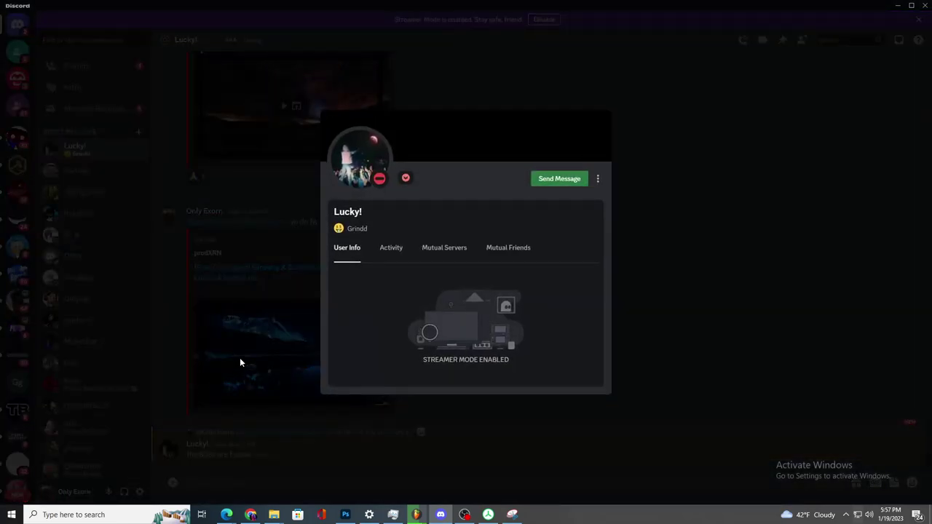
click(240, 357)
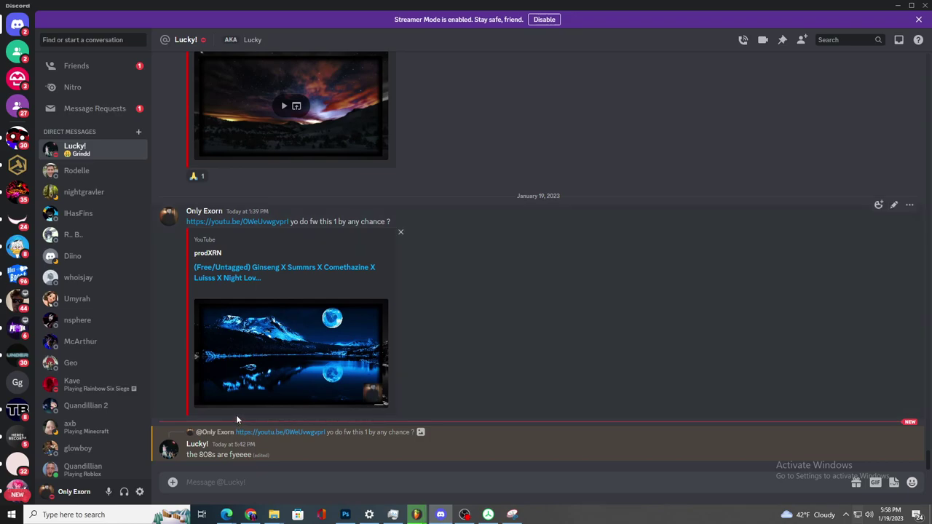
mouse_move(221, 413)
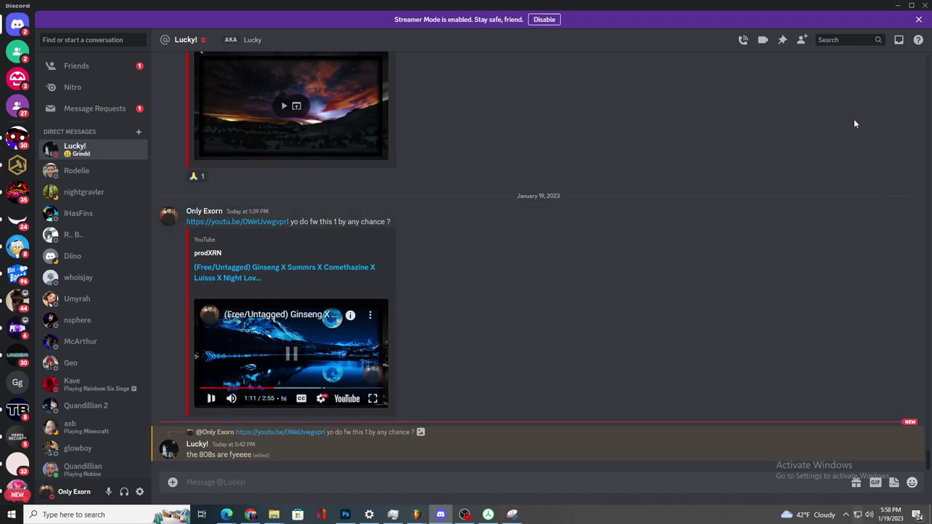
click(897, 6)
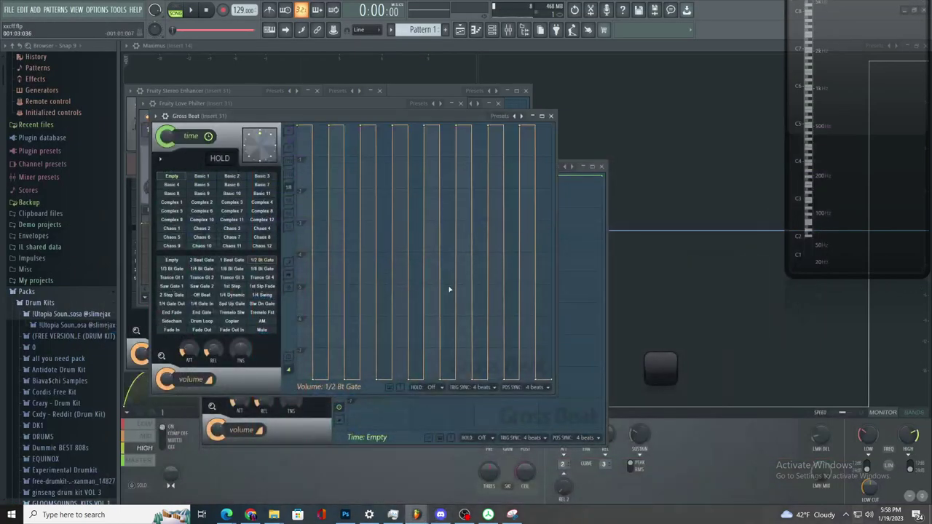
- Add the exported ProdXRN-Lenoxbeatmaker-129bpm WAV file from File Explorer's recent files to Track 3 of the FL Studio playlist
click(459, 31)
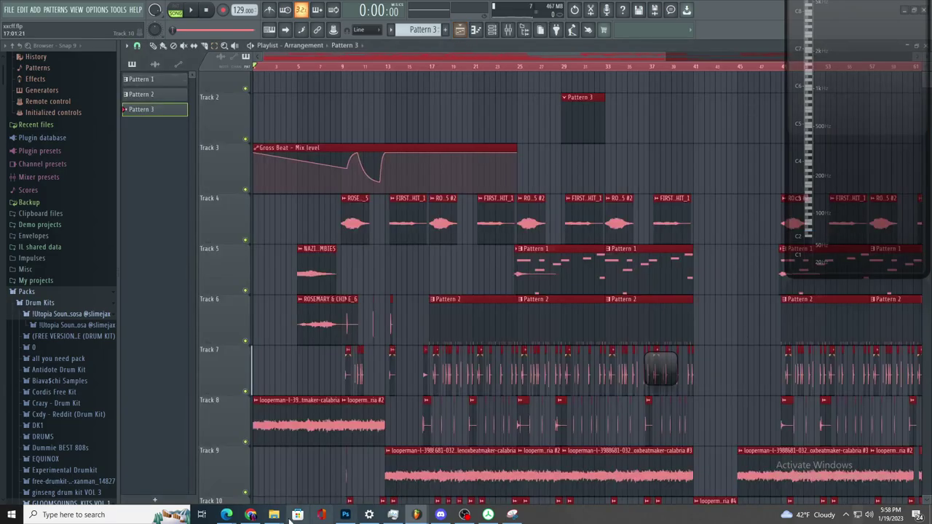
mouse_move(275, 518)
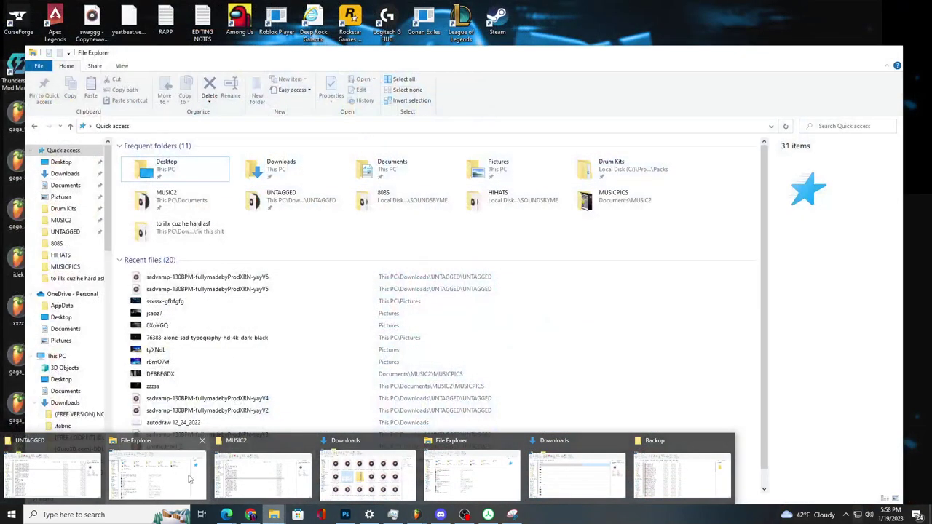
click(215, 473)
click(247, 278)
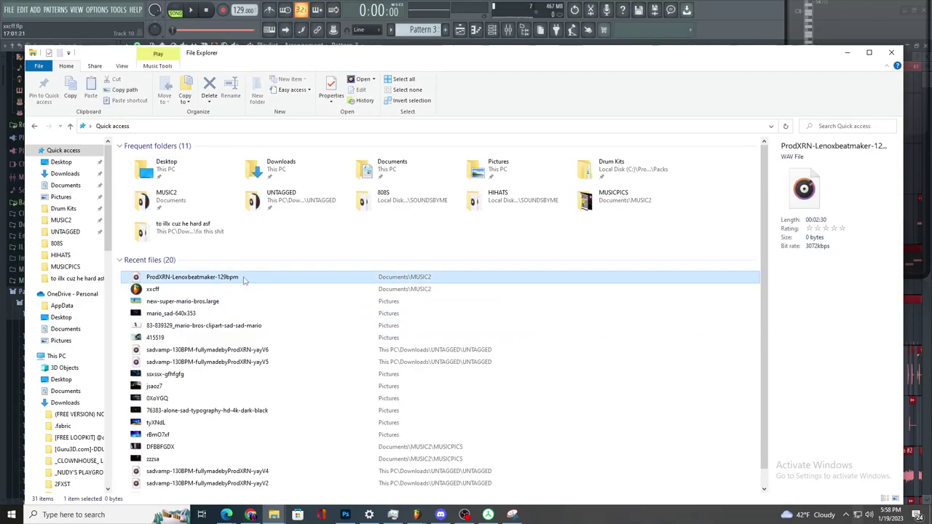
drag(289, 58, 0, 120)
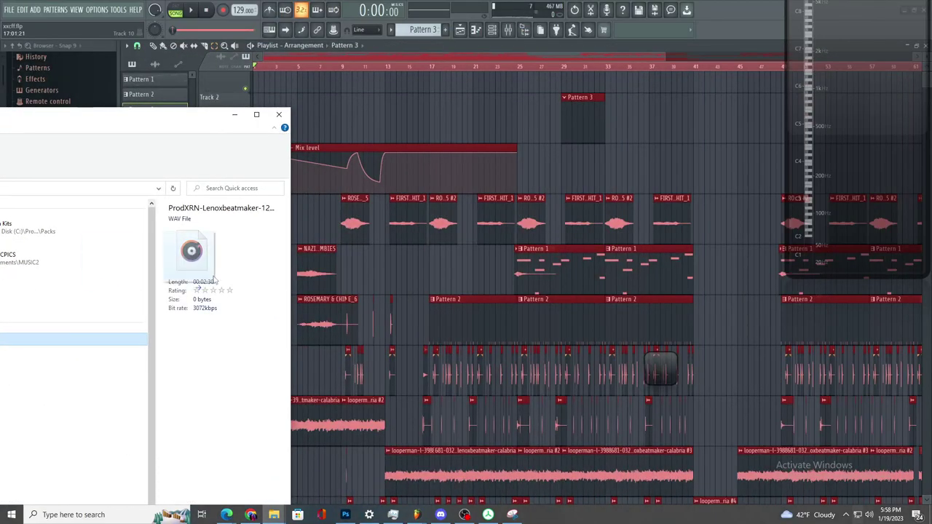
drag(133, 284, 724, 169)
- Move the imported ProdXRN-Lenoxbeatmaker-129bpm clip past the end of the song, to about bar 92 on Track 3, while playing the song
key(space)
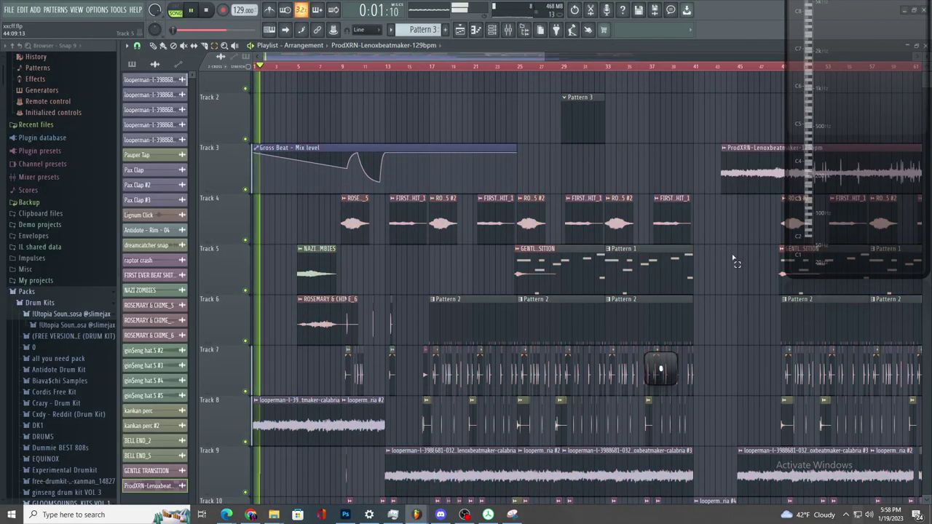
scroll(734, 259, down, 5)
drag(553, 171, 815, 171)
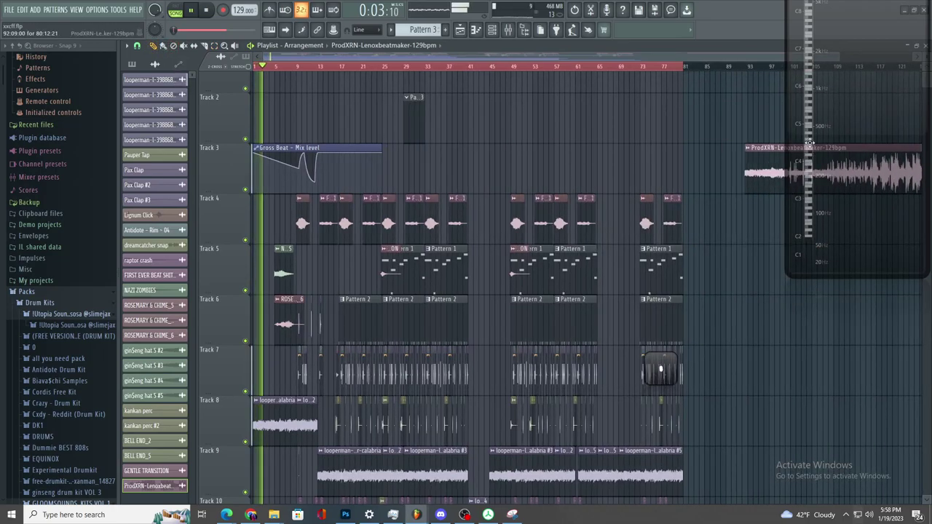
scroll(399, 169, up, 1)
scroll(401, 170, down, 1)
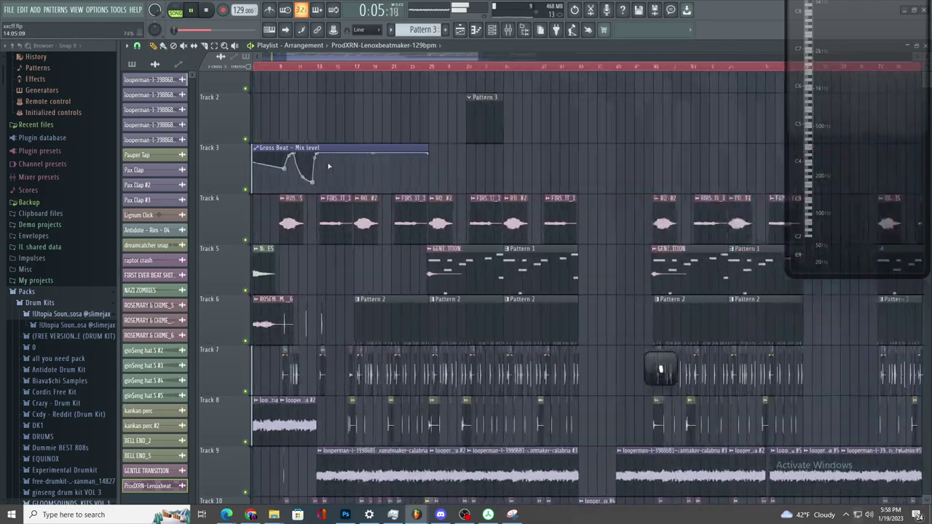
scroll(284, 173, up, 3)
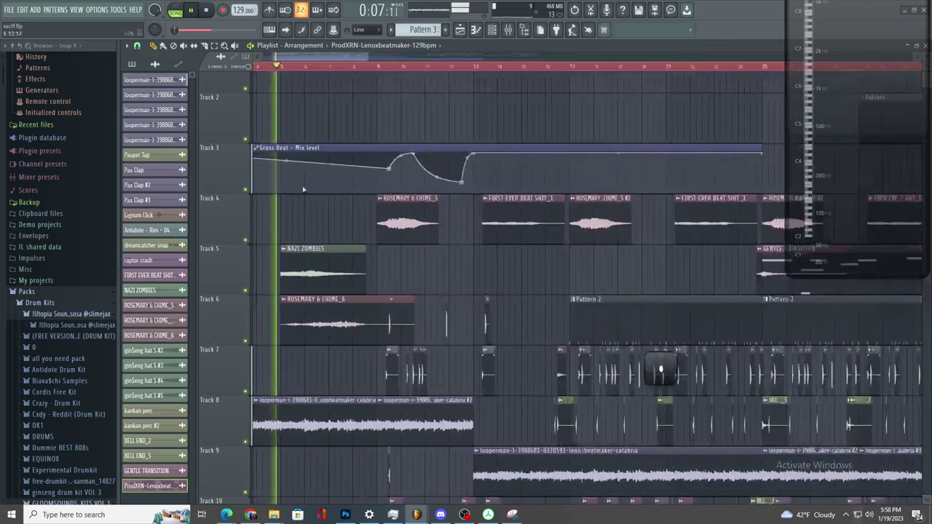
- Add Fruity parametric EQ 2 to the first effect slot of the mixer's Master track
key(F9)
click(140, 136)
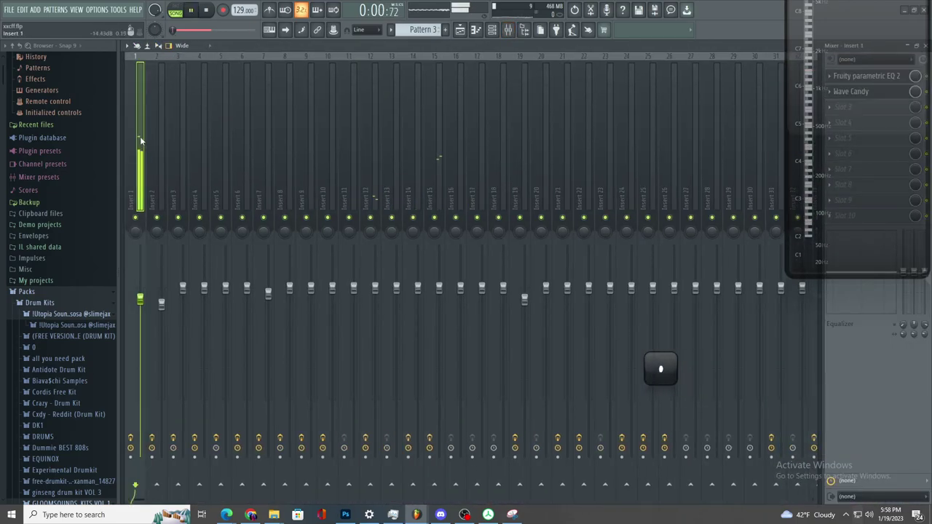
drag(123, 138, 160, 137)
click(144, 136)
drag(841, 142, 0, 276)
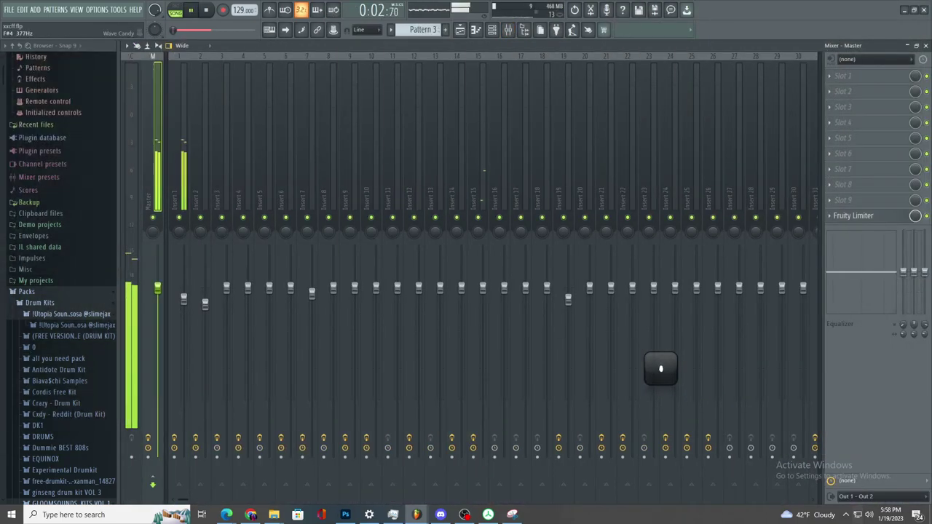
click(877, 78)
click(696, 329)
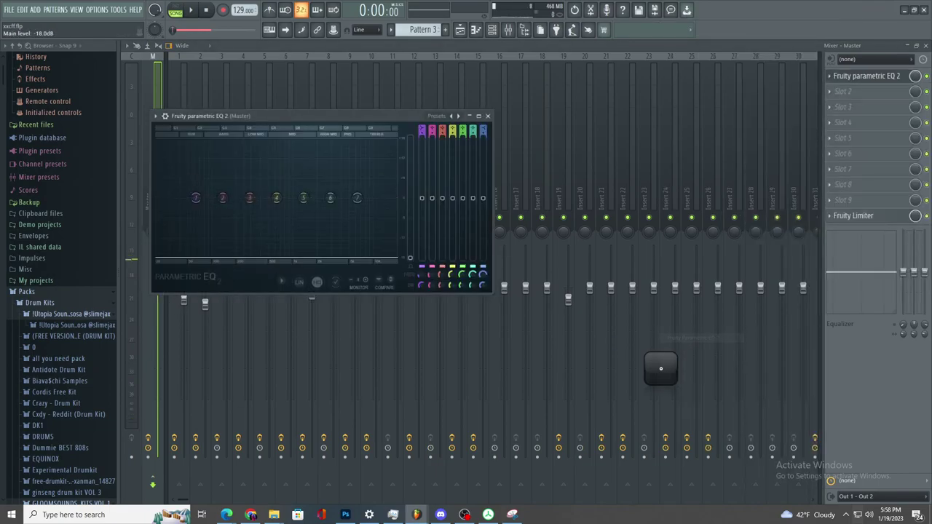
- Shape the first master EQ into a narrow mid band: cut the low and high bands and boost band 4 by 18 dB at about 1042 Hz
key(space)
drag(249, 197, 225, 256)
drag(358, 198, 343, 257)
key(space)
drag(275, 198, 295, 142)
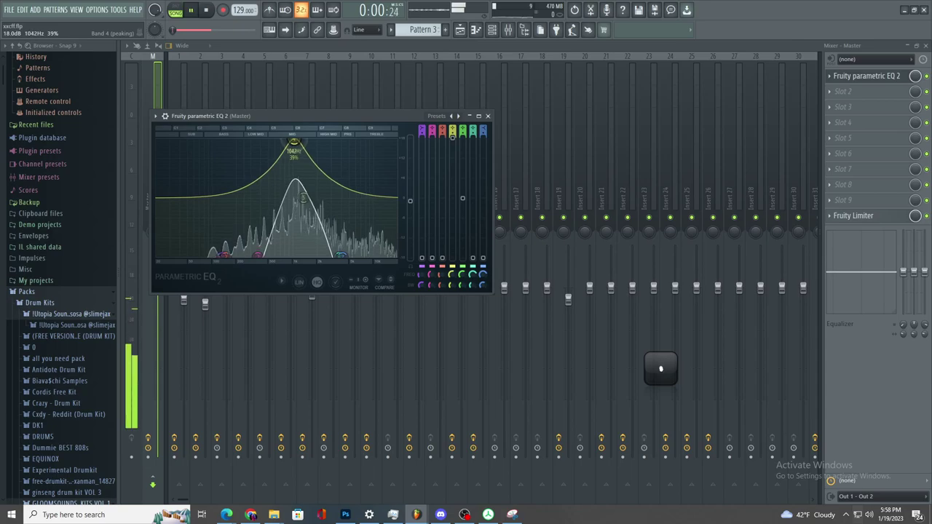
key(space)
key(space)
drag(303, 198, 255, 248)
key(space)
key(space)
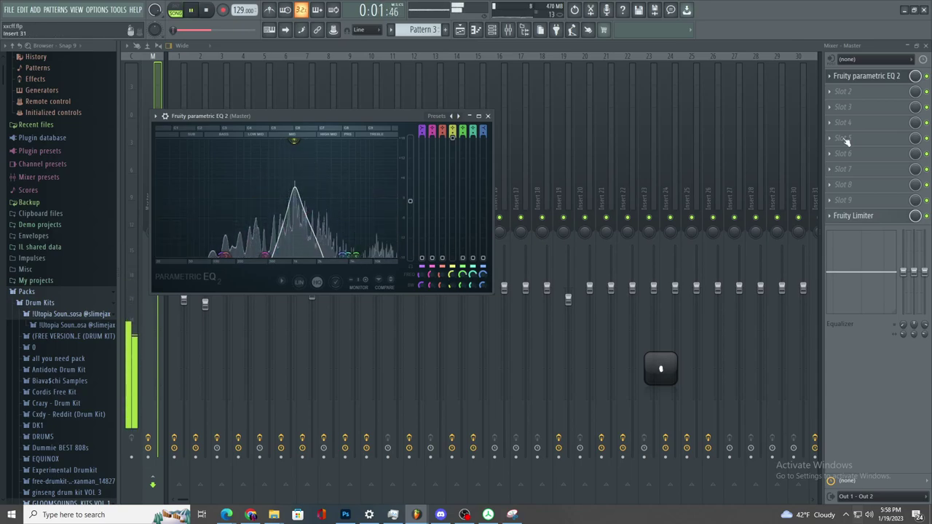
- Add a second Fruity parametric EQ 2 in the master's second slot, cutting the lowest and highest bands and boosting the low mids with band 3
click(844, 91)
click(692, 338)
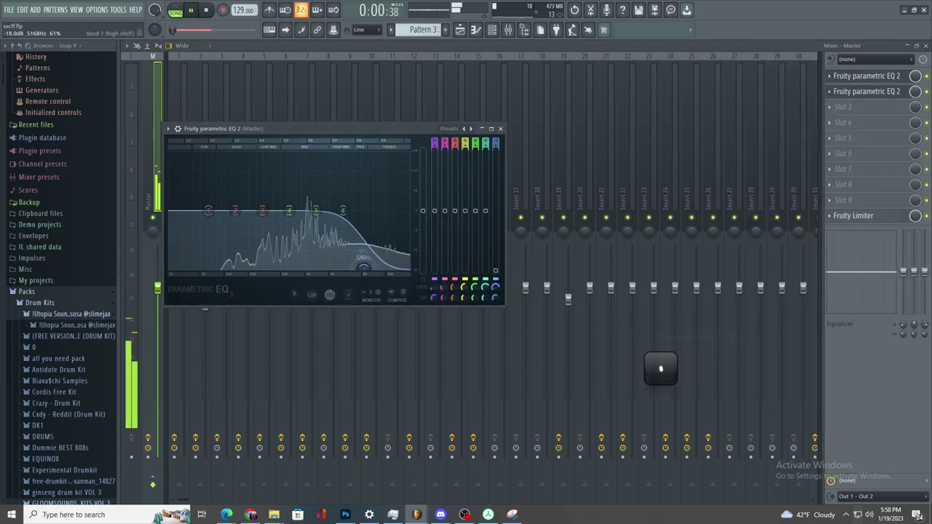
drag(343, 210, 356, 269)
key(space)
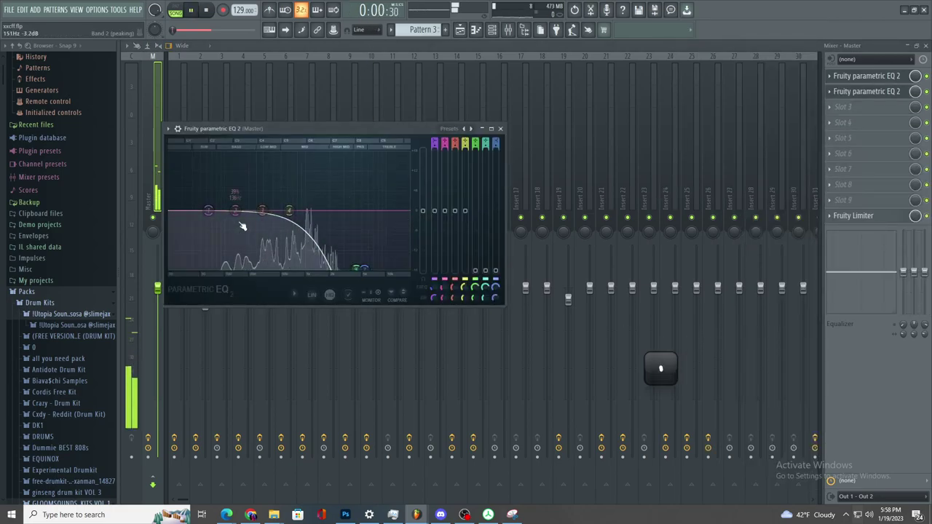
drag(275, 226, 250, 156)
key(space)
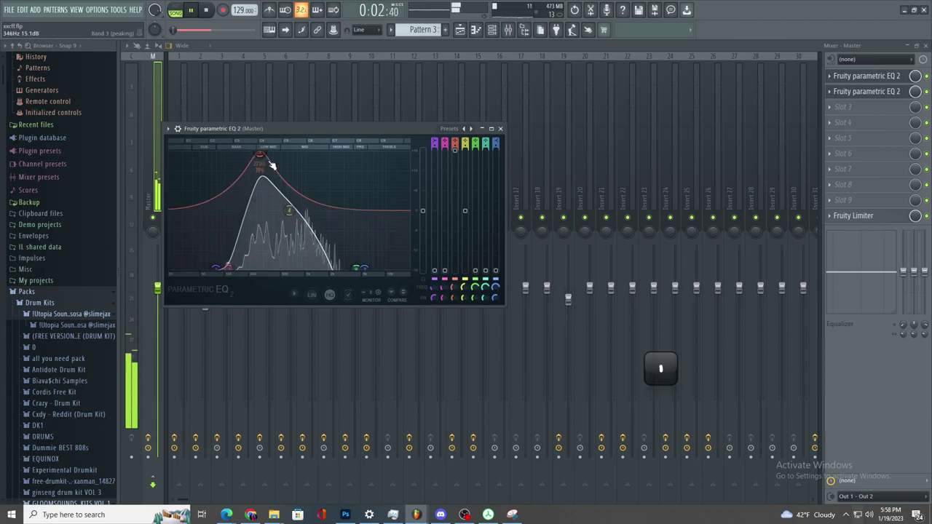
- Create an automation clip for the second master EQ's mix level and place it on Track 22, below the existing automation clips
right_click(916, 93)
click(867, 166)
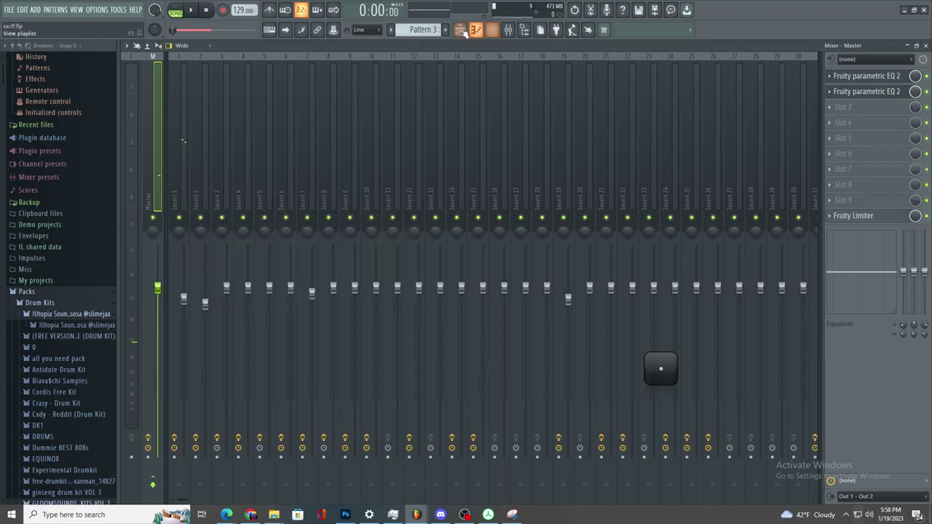
scroll(333, 396, down, 8)
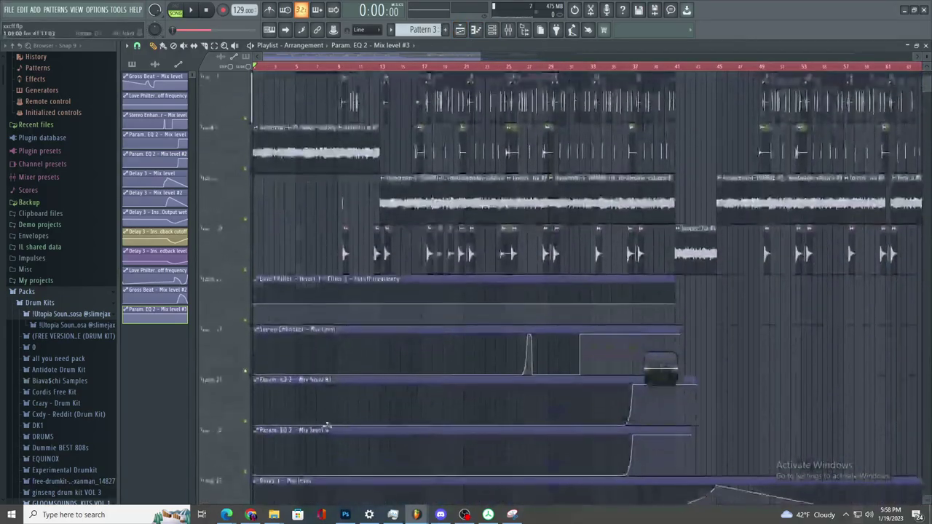
scroll(333, 396, up, 8)
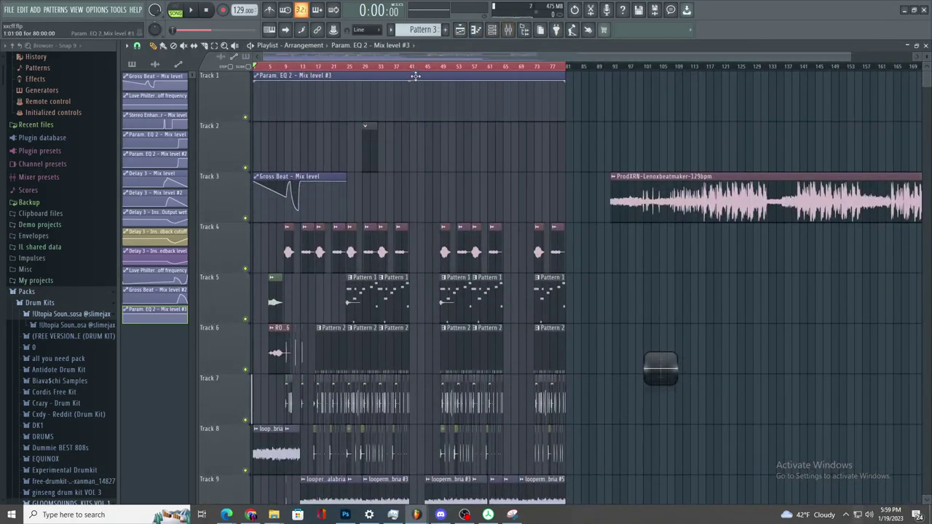
scroll(414, 76, down, 4)
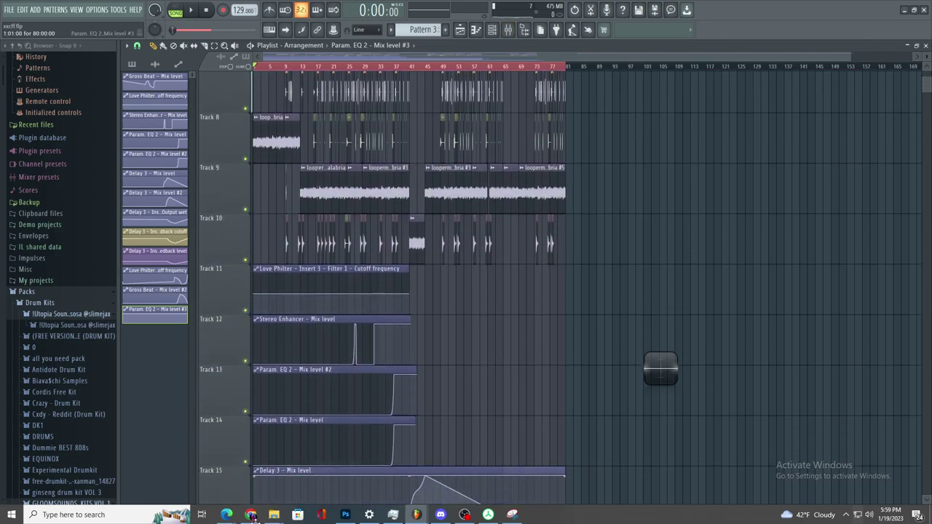
scroll(560, 291, down, 7)
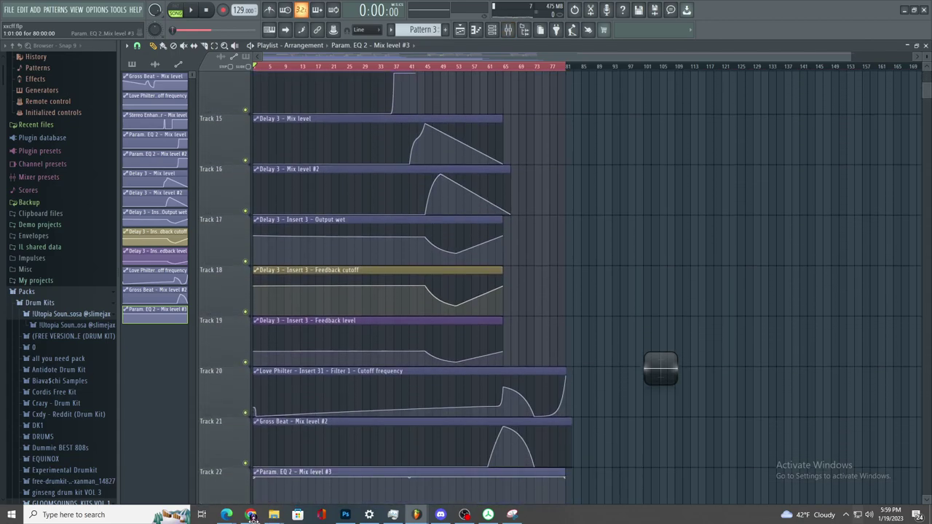
scroll(233, 430, down, 2)
- Create an automation clip for the first master EQ's mix level and place it on Track 23
click(517, 27)
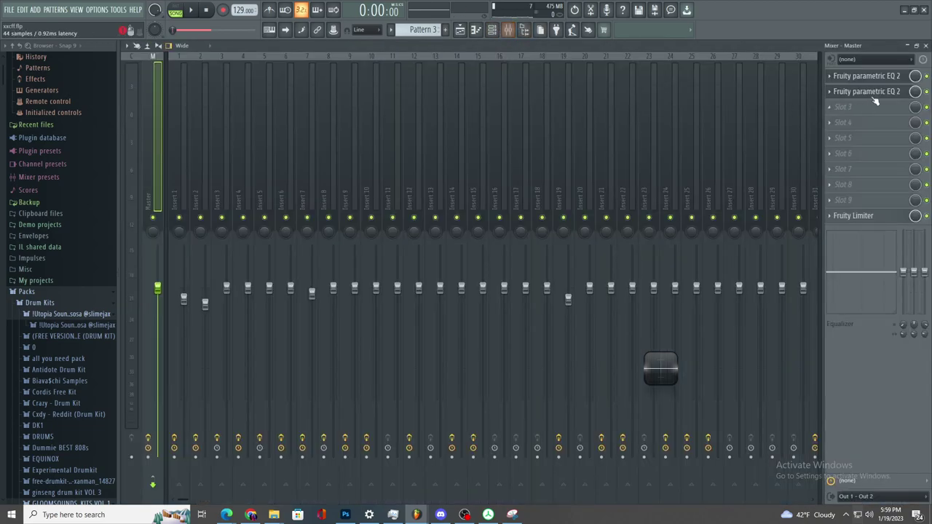
click(866, 91)
key(space)
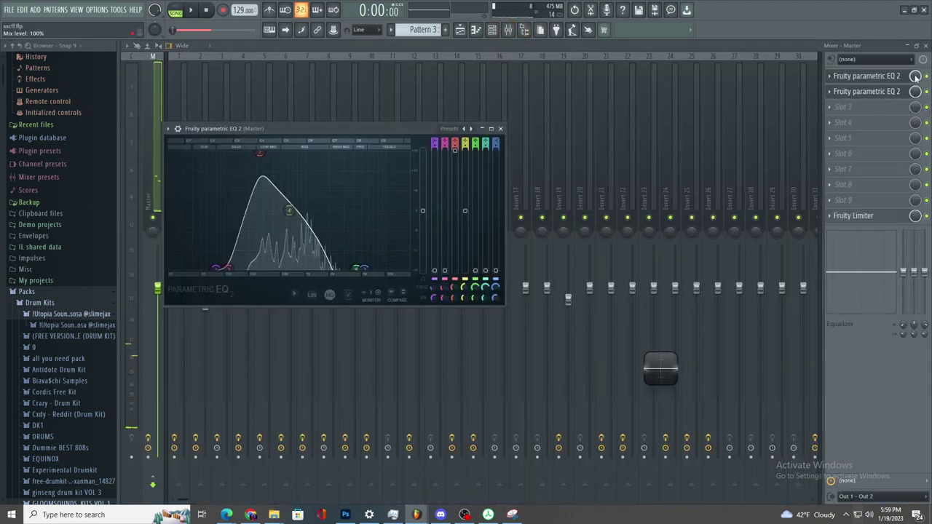
right_click(915, 76)
click(879, 148)
click(459, 29)
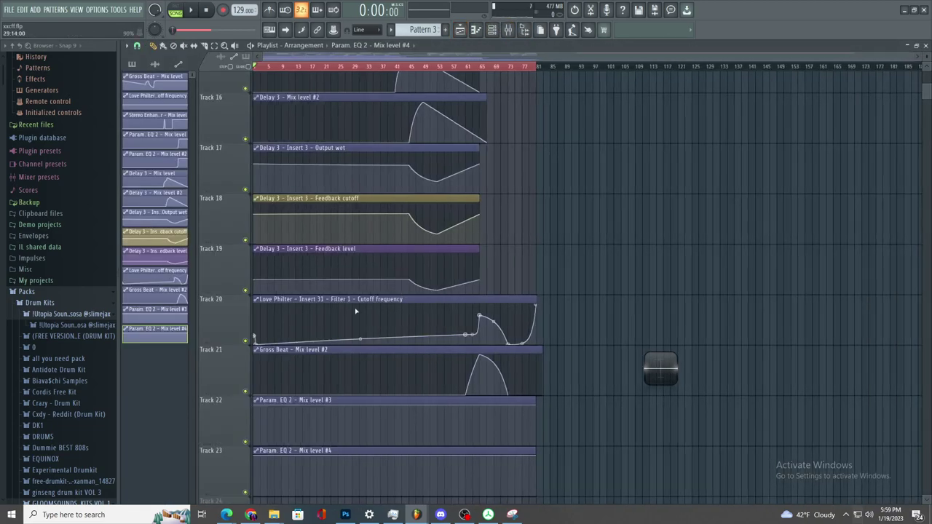
scroll(256, 354, down, 4)
scroll(667, 362, down, 5)
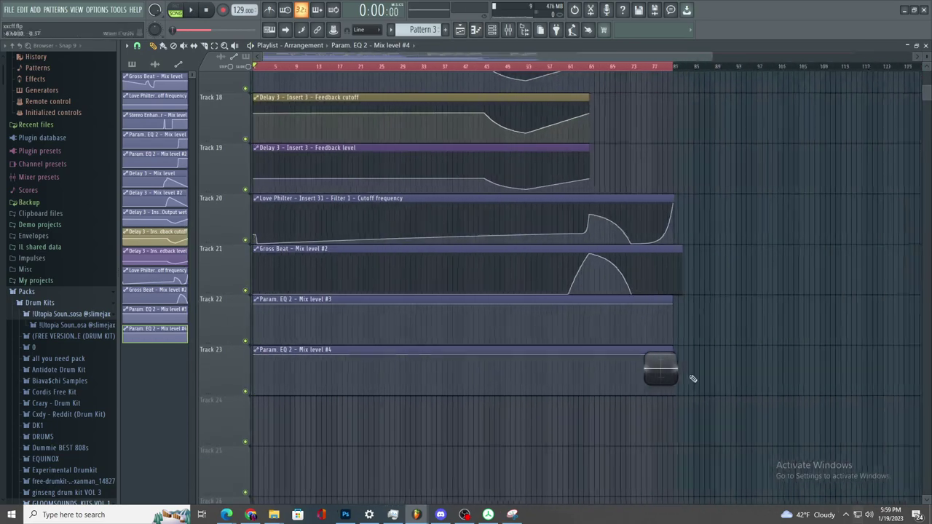
- In both new Param. EQ 2 mix level clips, lower the end points to 0% and add curved fades down to zero at bar 5
drag(656, 359, 668, 426)
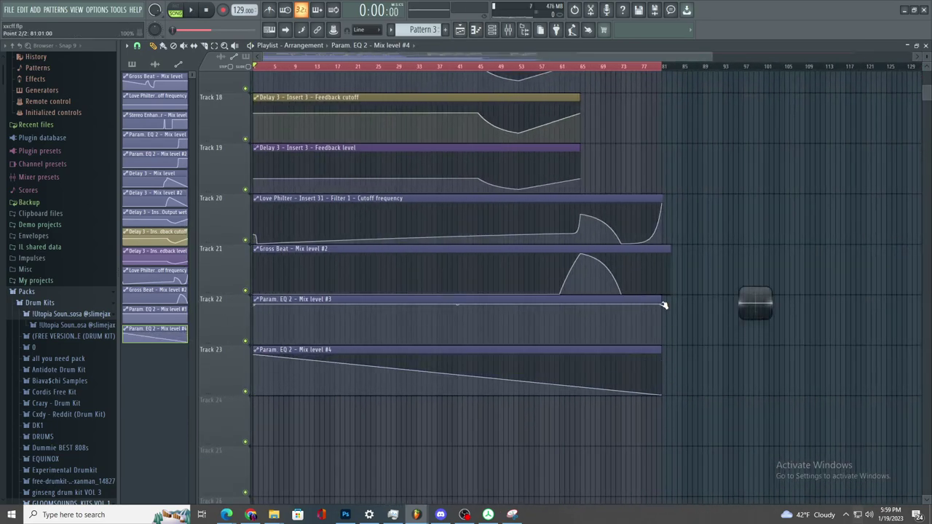
drag(666, 309, 664, 367)
scroll(245, 310, up, 8)
right_click(503, 311)
drag(502, 312, 503, 353)
right_click(502, 387)
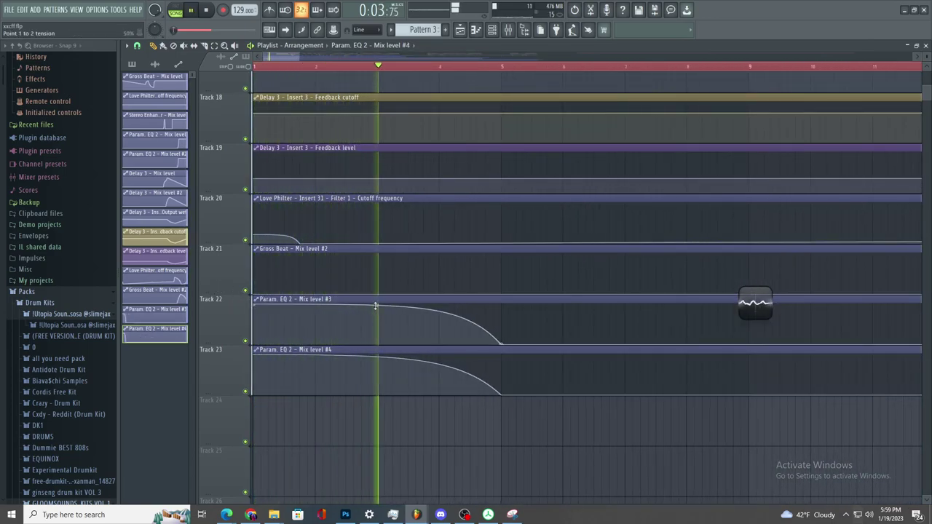
- Extend the Param. EQ 2 - Mix level #4 fade to bar 9, set its mode to Double curve and adjust the tension
scroll(375, 307, down, 3)
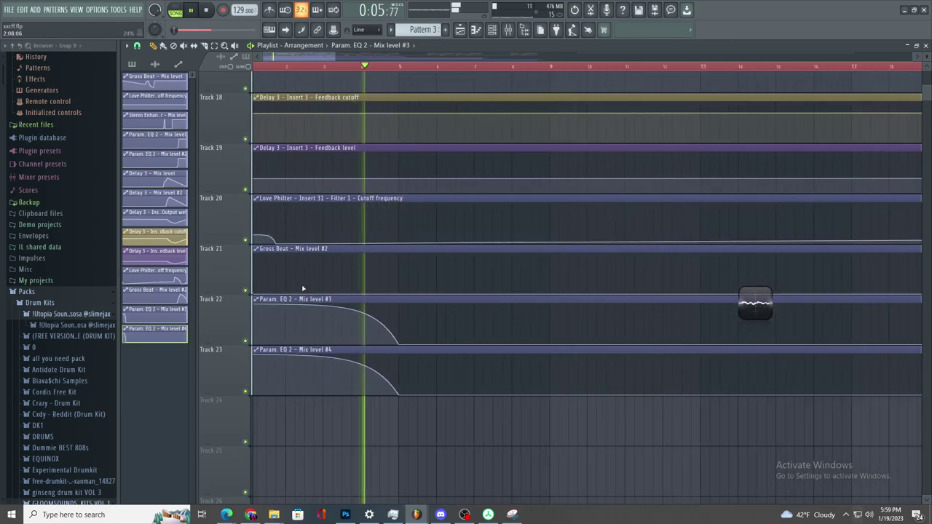
key(space)
drag(382, 394, 507, 394)
right_click(508, 395)
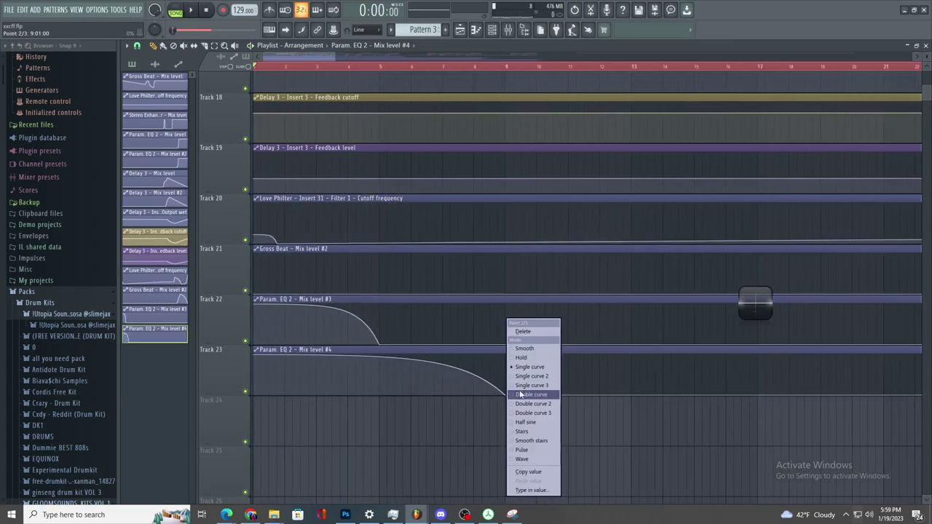
click(531, 395)
drag(383, 380, 374, 354)
- Play the song's intro to check the new EQ fades across the arrangement, and switch to OBS
key(space)
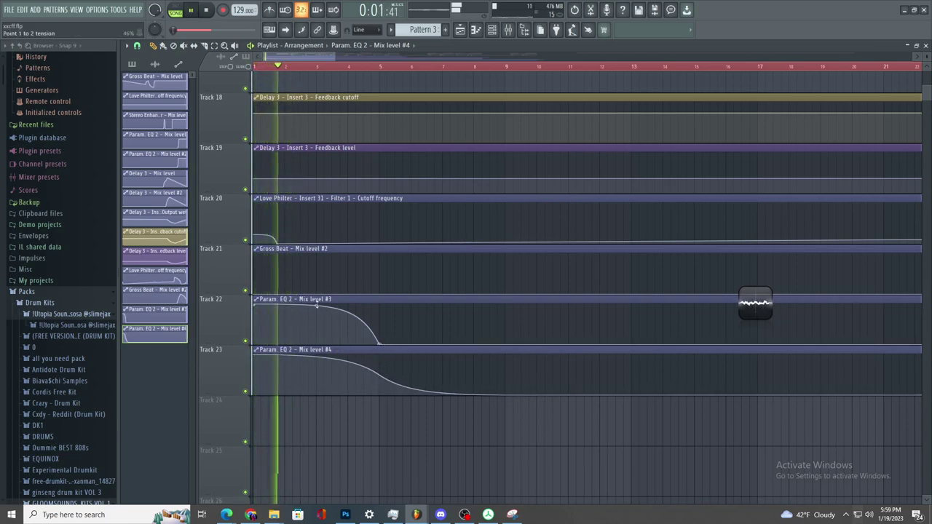
scroll(317, 306, up, 2)
key(space)
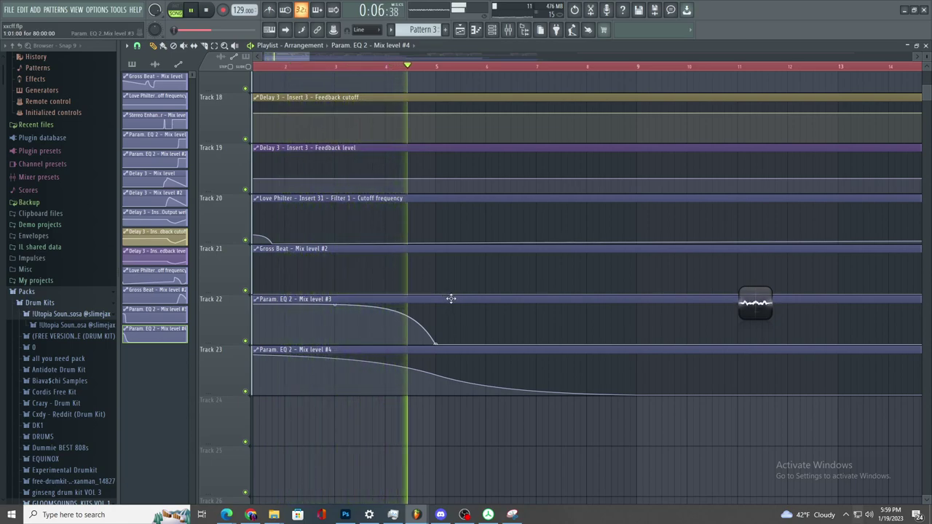
scroll(445, 298, down, 2)
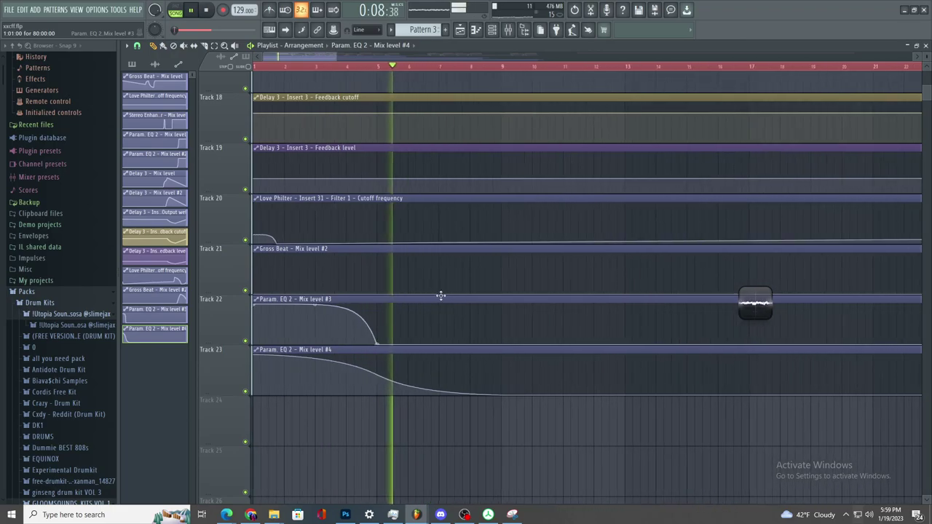
scroll(502, 210, up, 8)
scroll(502, 210, up, 5)
scroll(378, 261, up, 2)
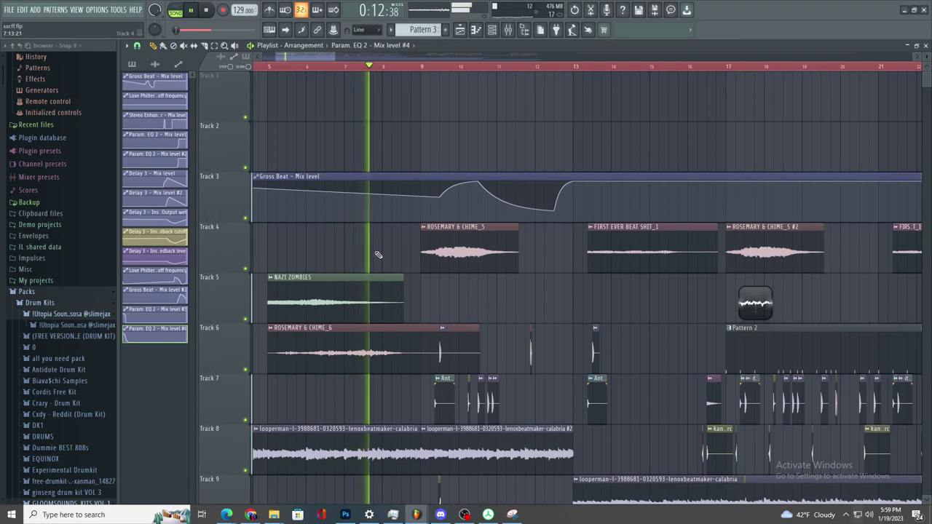
click(464, 515)
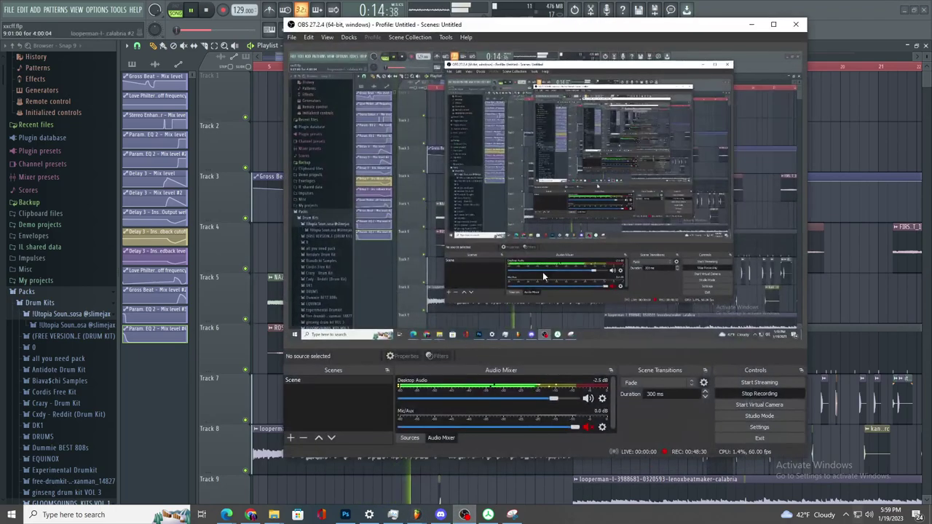